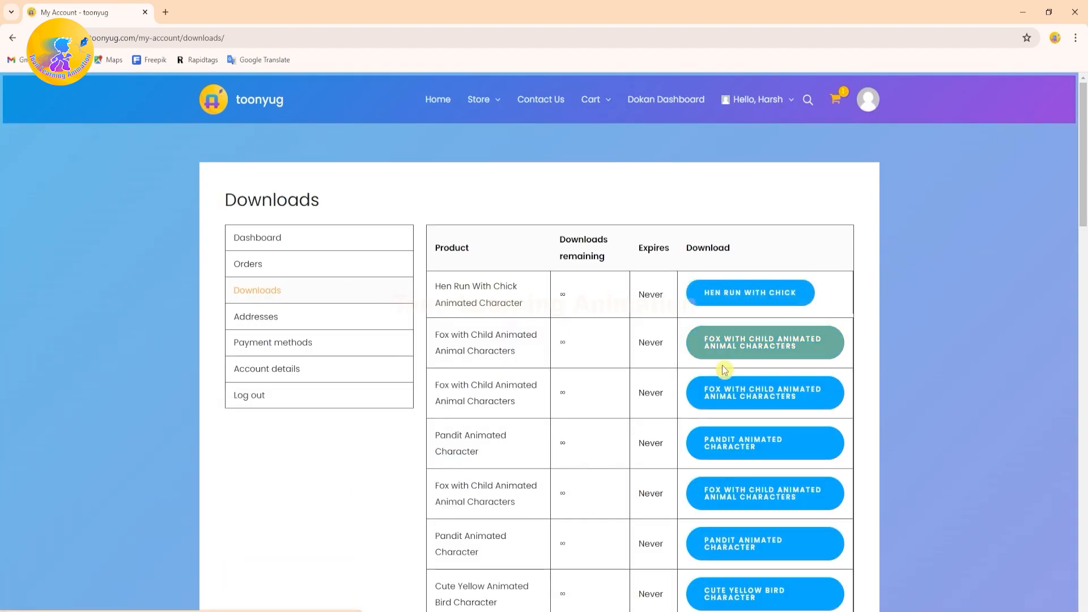
scroll(772, 426, "down", 6)
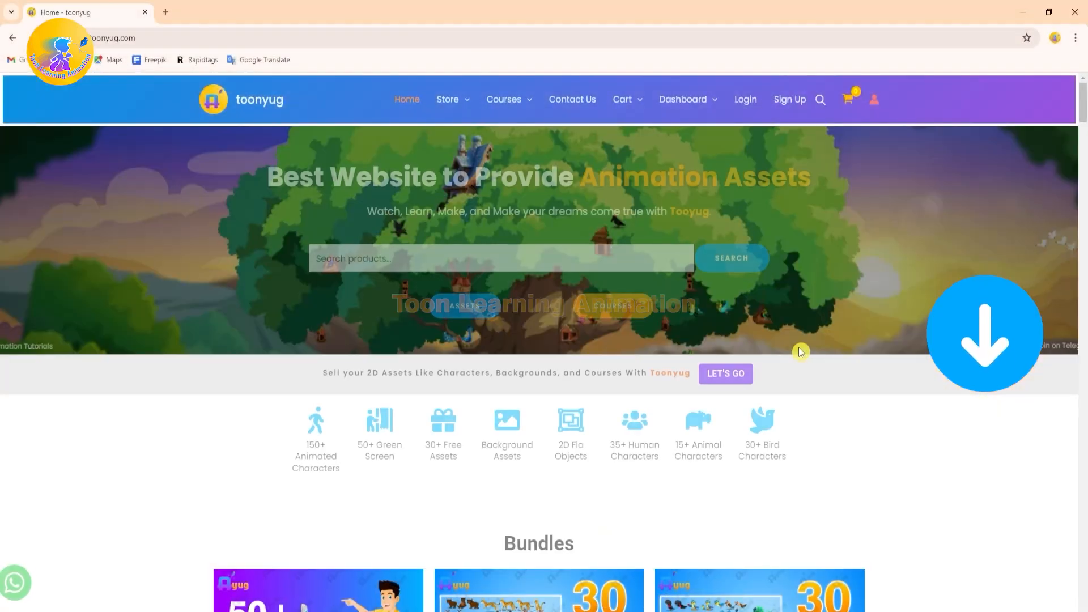
scroll(800, 352, "down", 2)
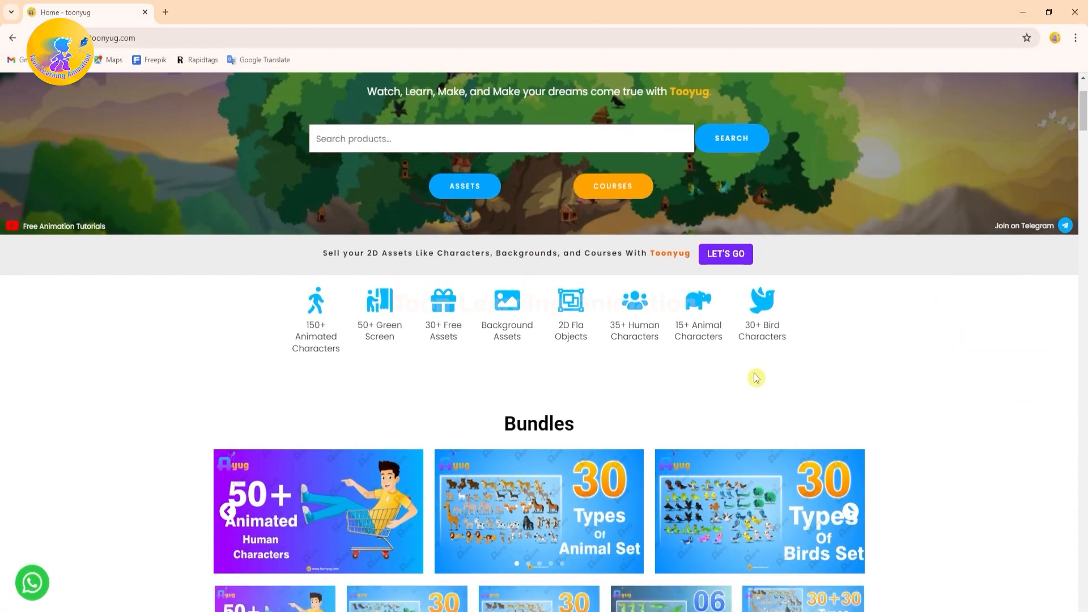
scroll(756, 377, "down", 2)
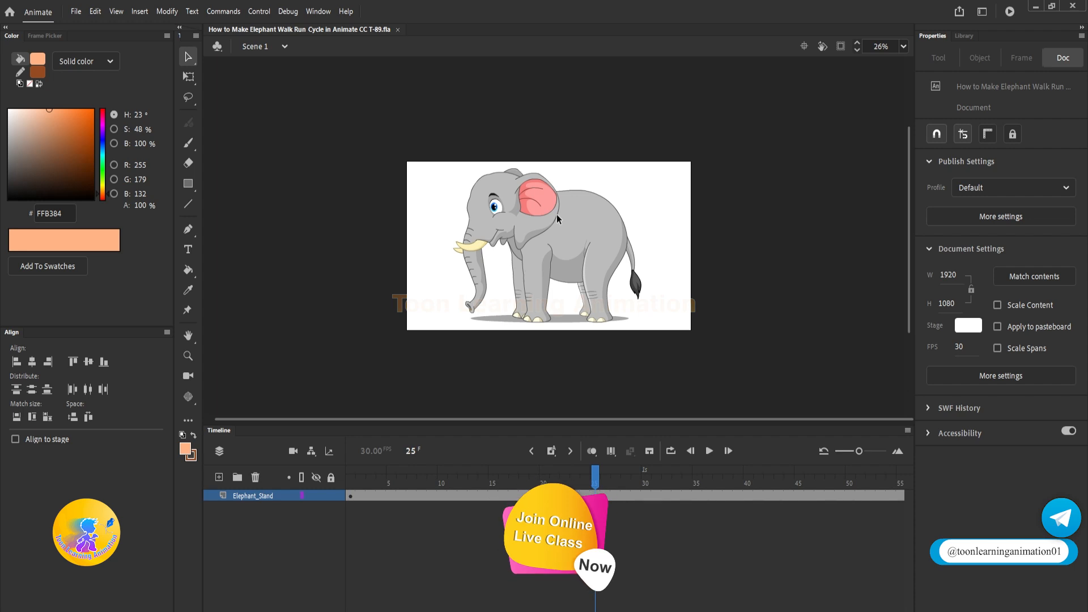
Step: Open the elephant symbol for editing and remove the frames after frame 20 on all its layers
key("Return")
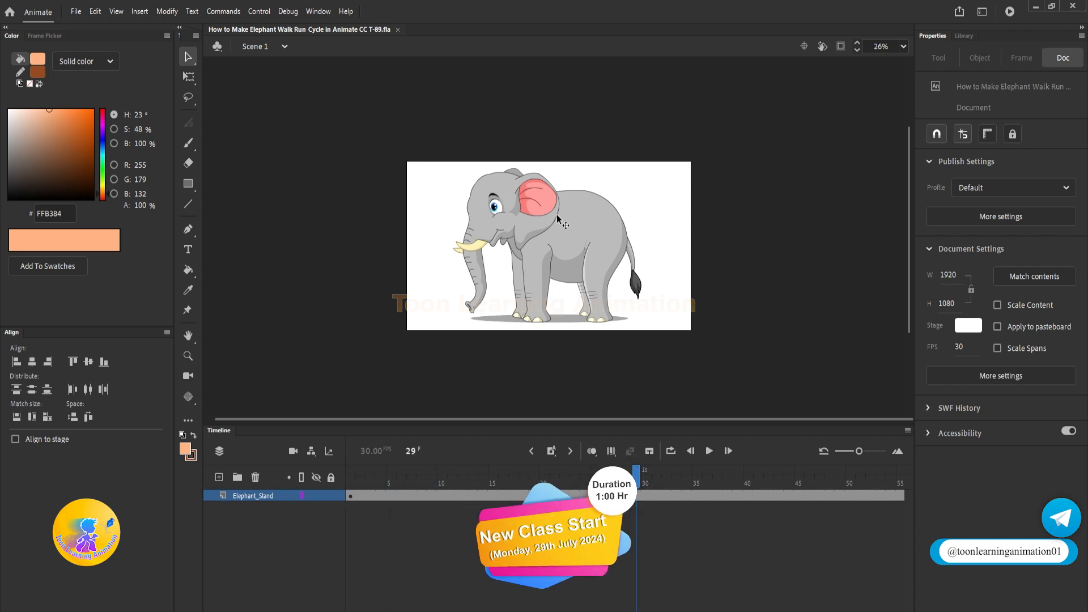
double_click(557, 222)
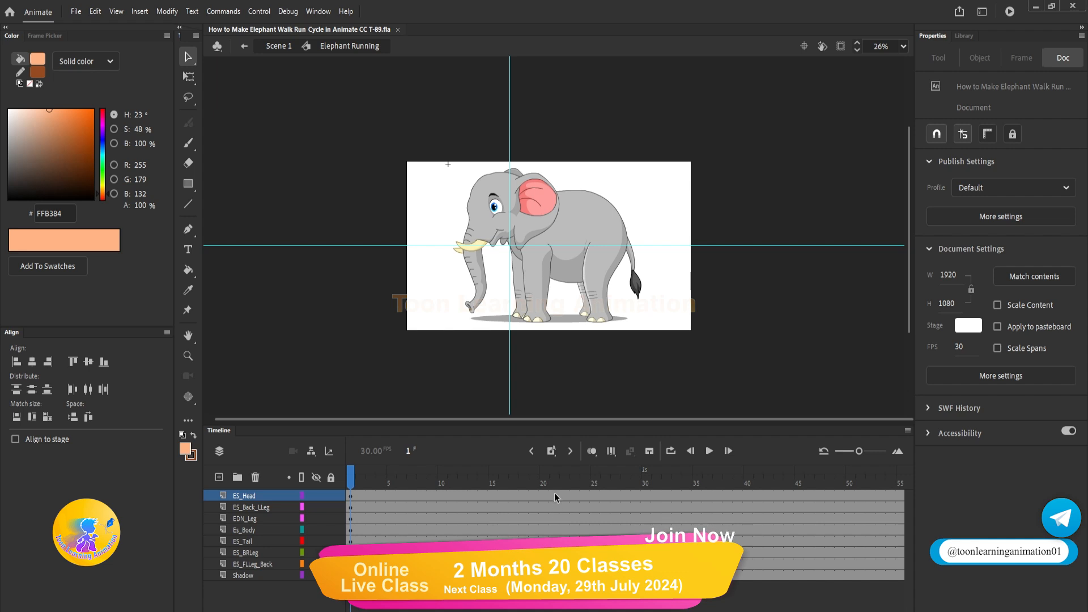
left_click_drag(555, 493, 907, 575)
key("shift+F5")
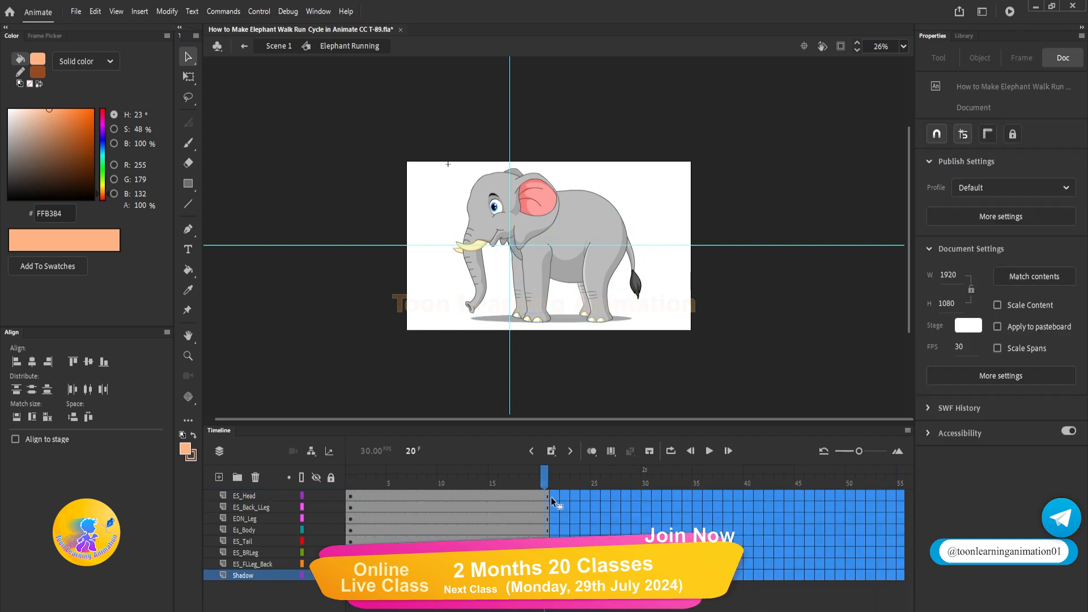
left_click_drag(545, 479, 76, 487)
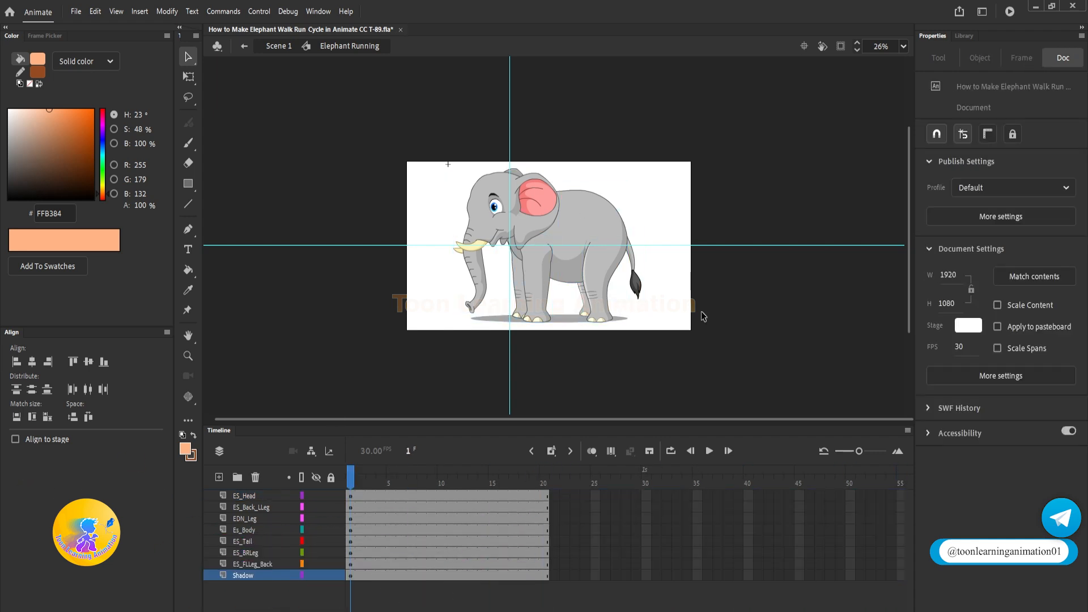
Step: Convert the near front leg to a graphic symbol named L1 and move its transformation point up to the shoulder
scroll(539, 290, "up", 2)
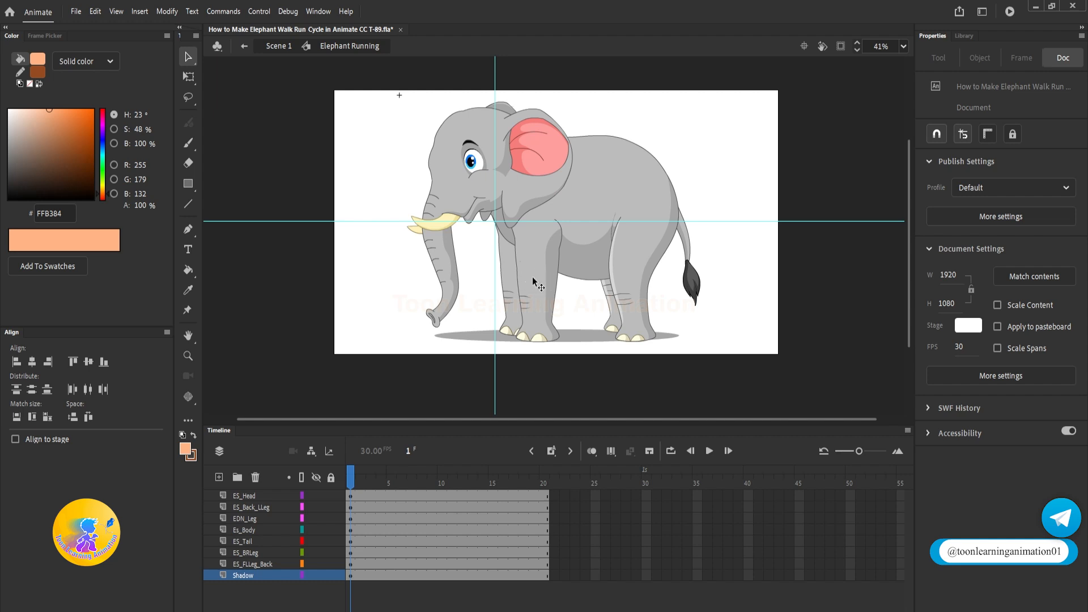
left_click(534, 279)
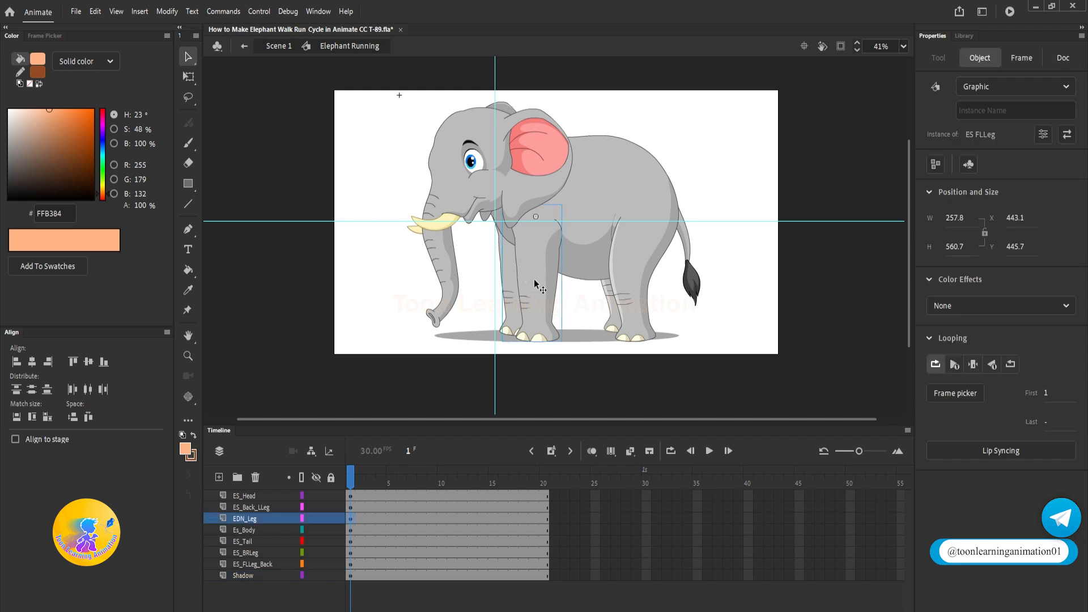
left_click(188, 77)
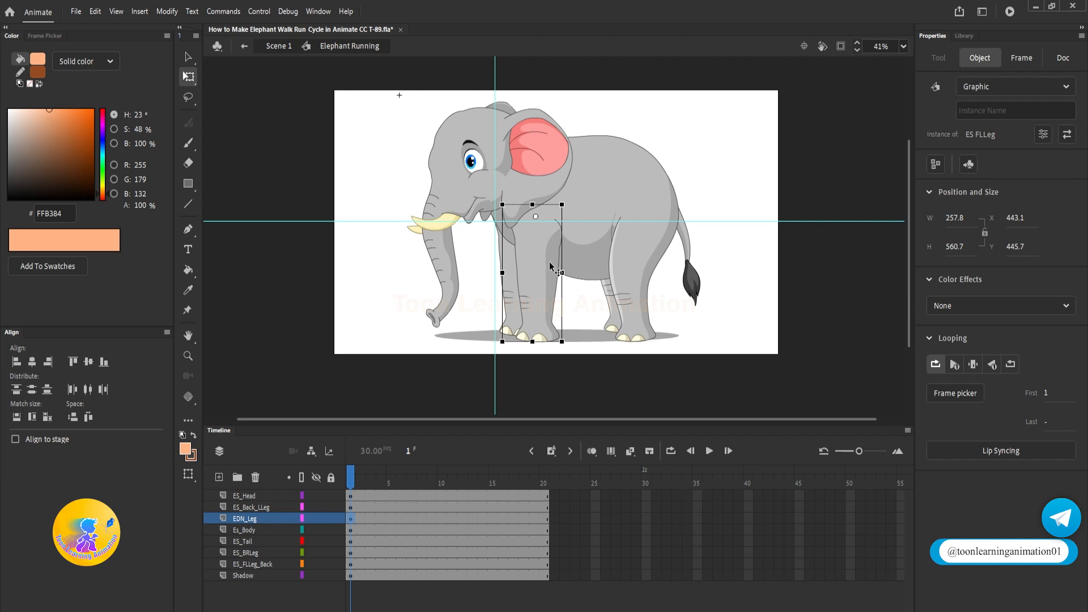
key("F8")
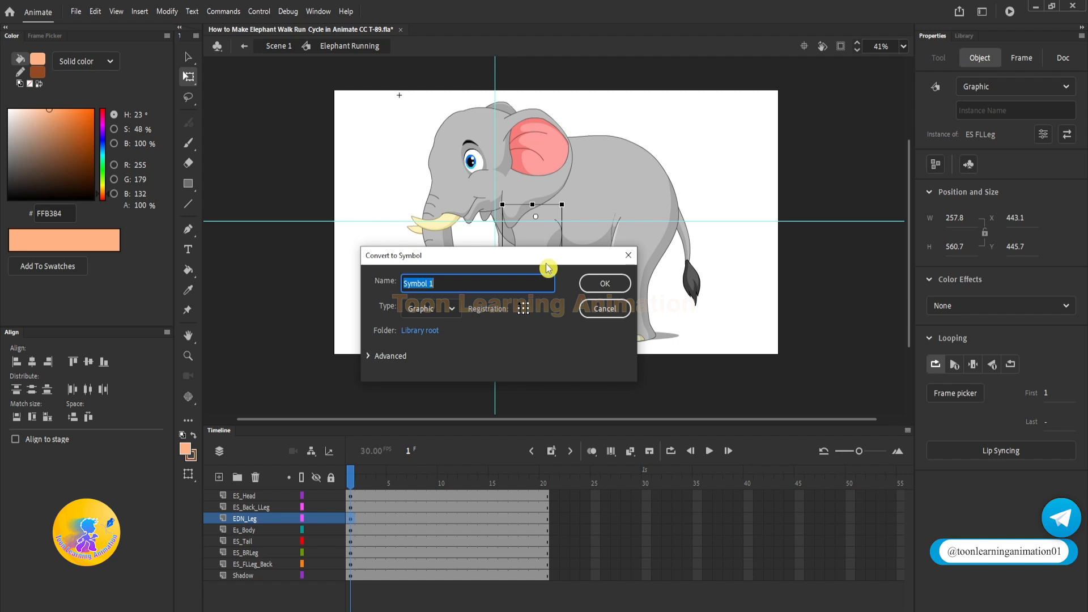
type("L1")
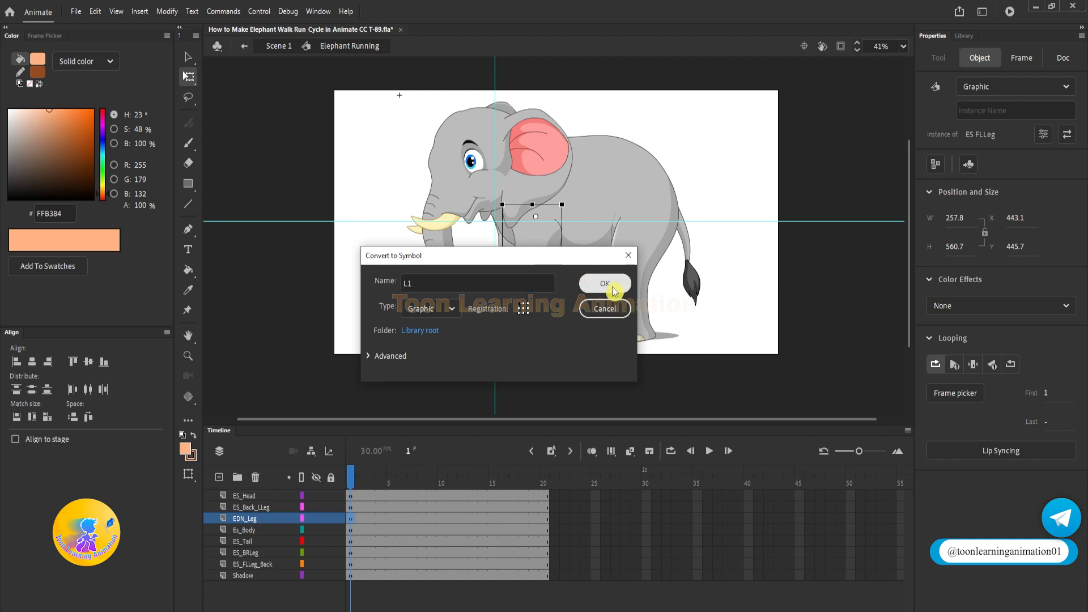
left_click(605, 284)
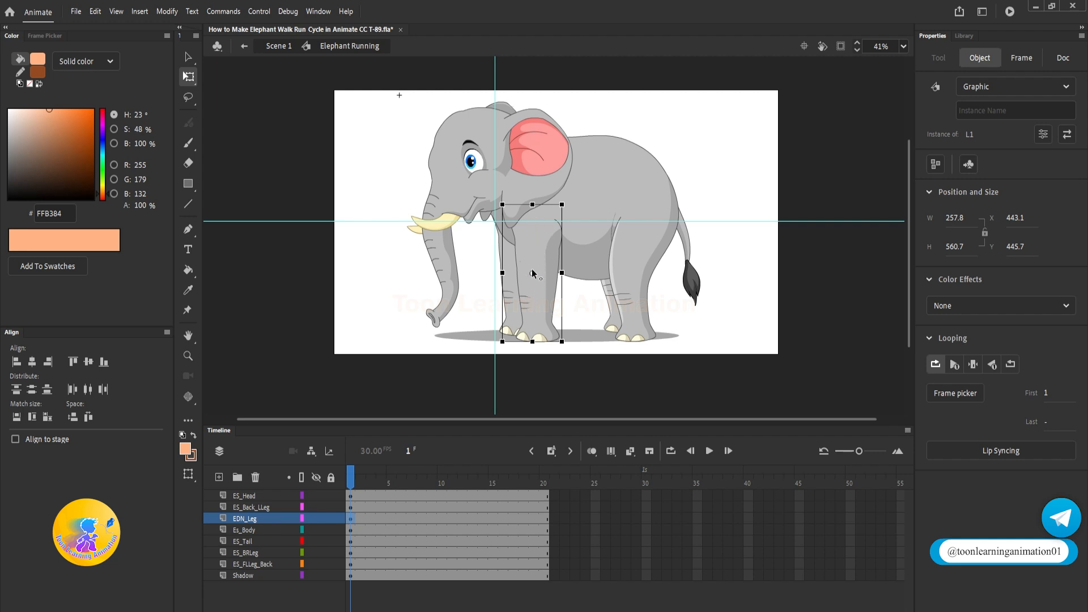
left_click_drag(534, 274, 539, 217)
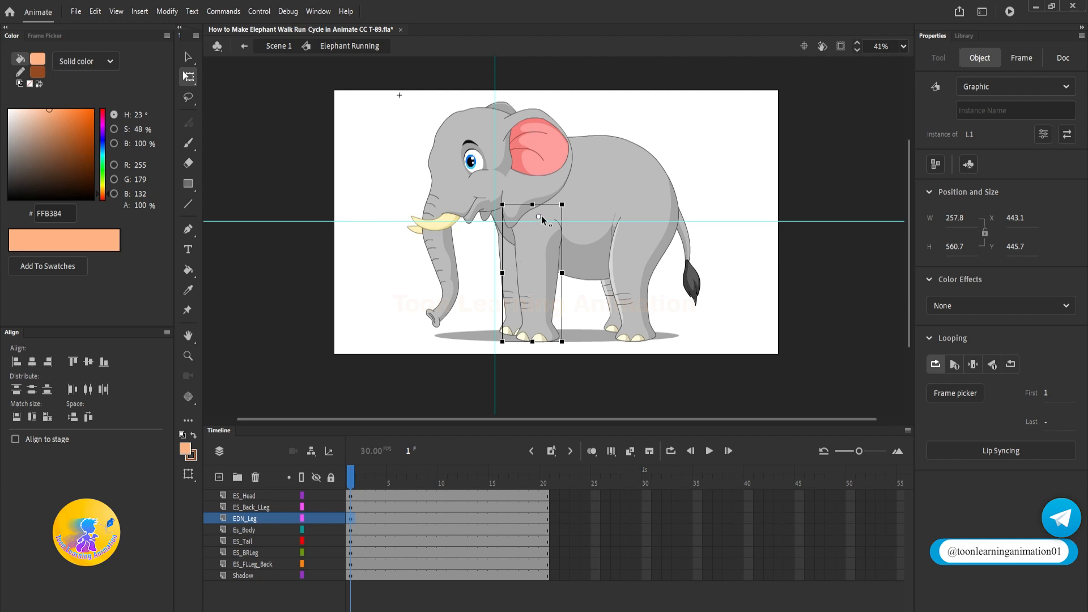
Step: Convert the far front leg to a graphic symbol named L2 and move its transformation point up to the shoulder
left_click(512, 306)
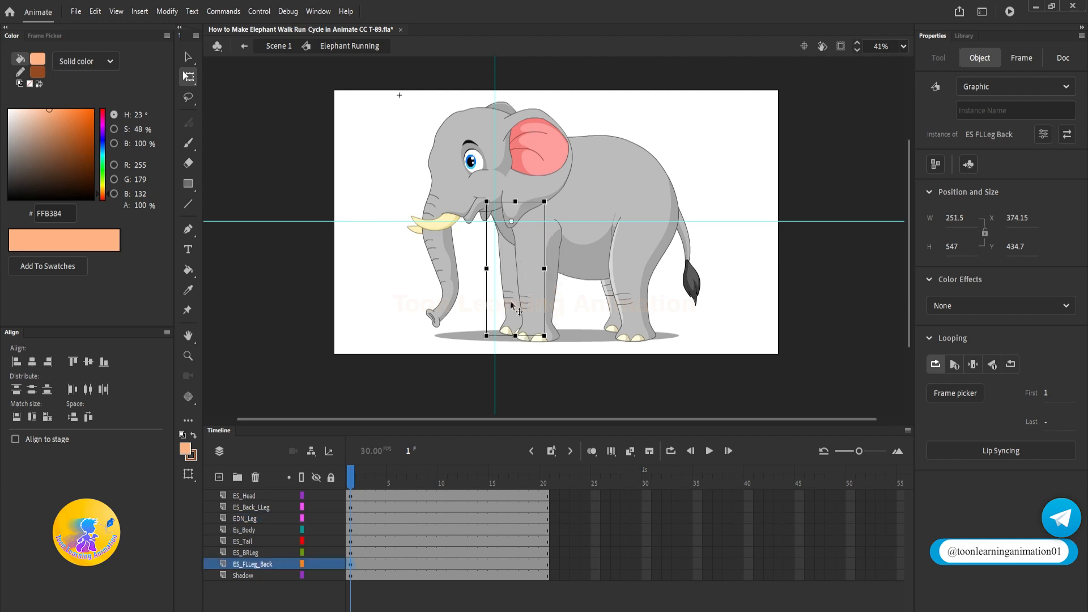
key("F8")
type("L")
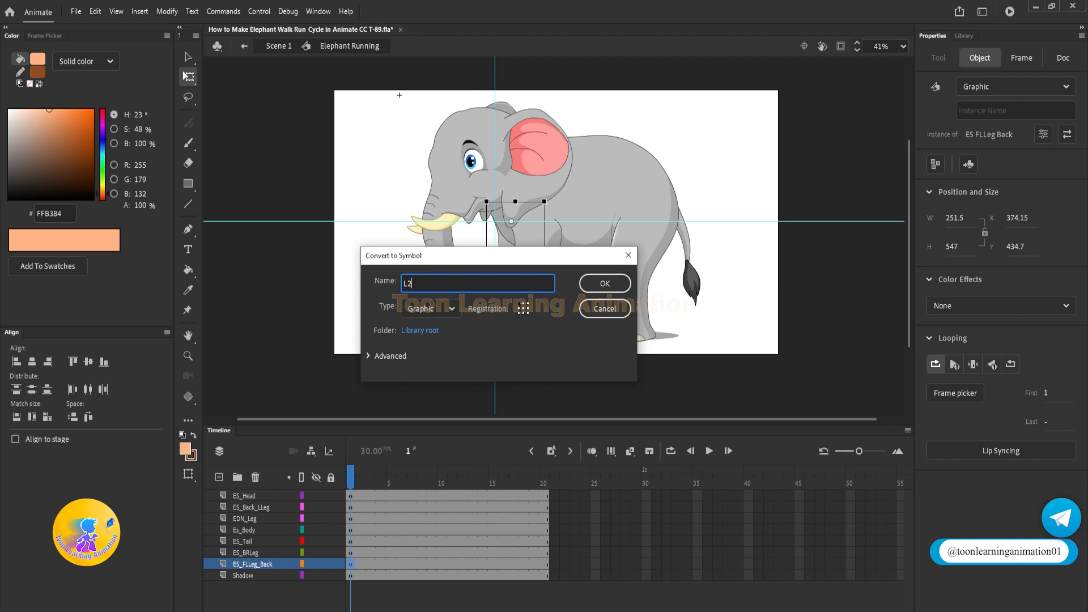
type("2")
left_click(595, 285)
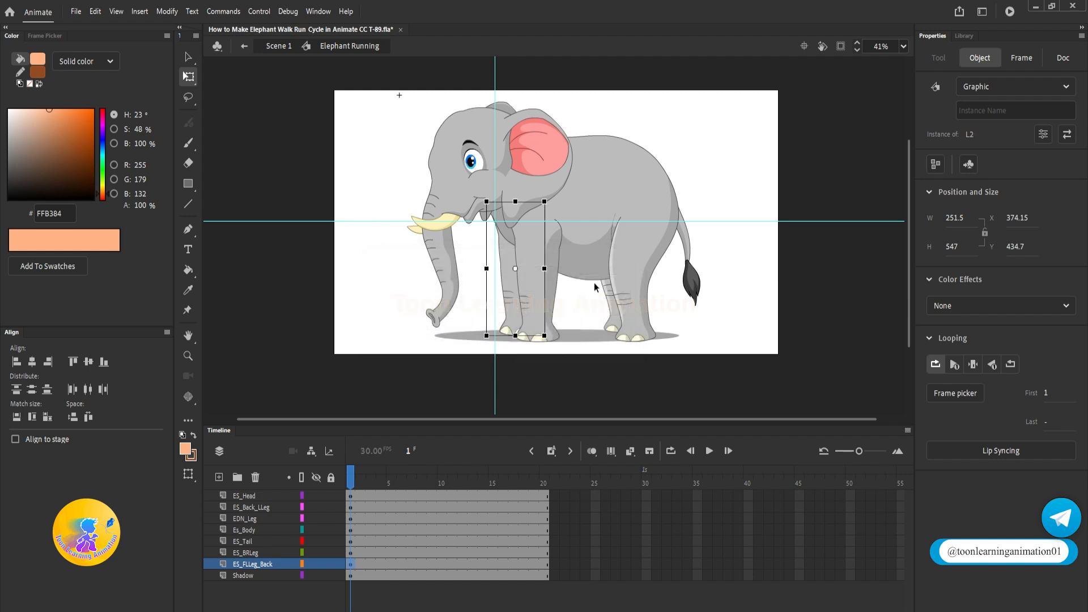
left_click_drag(515, 270, 509, 220)
Step: Convert the near hind leg to a graphic symbol named L3 and move its transformation point up toward the hip
left_click(628, 293)
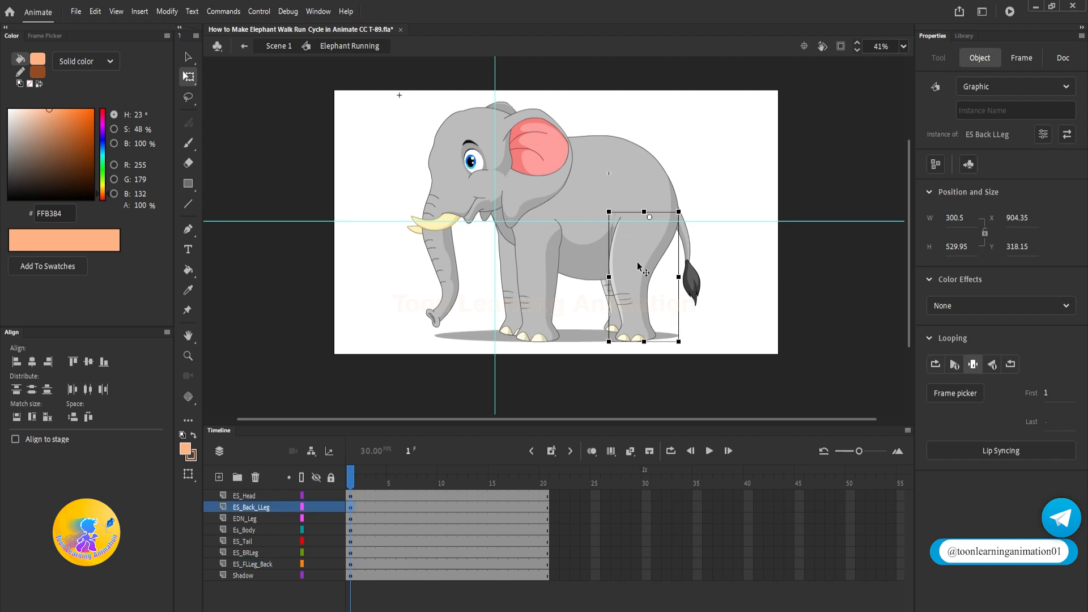
key("F8")
type("L3")
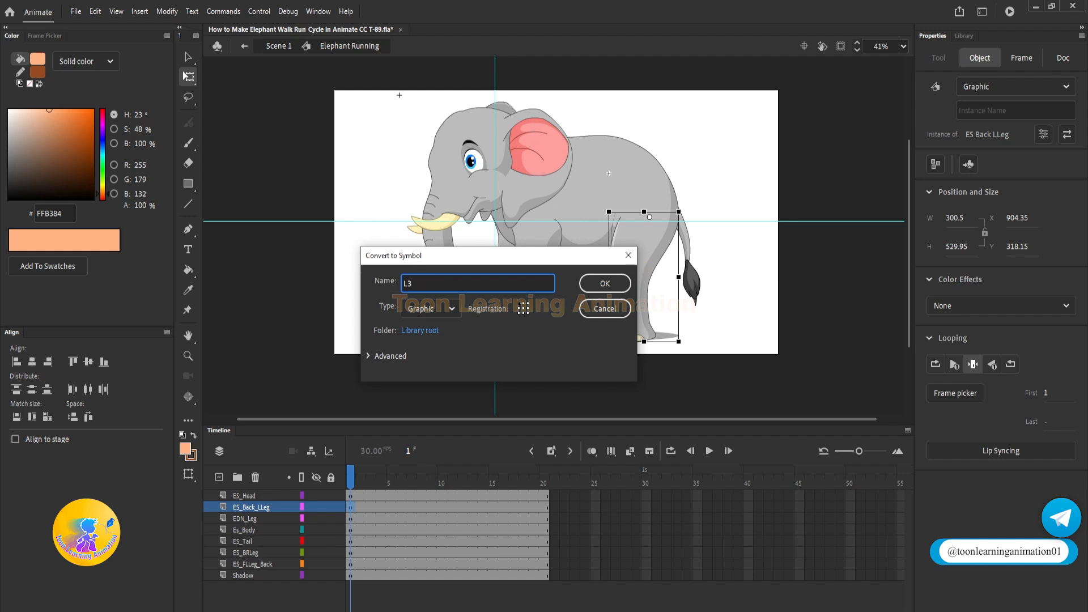
key("Return")
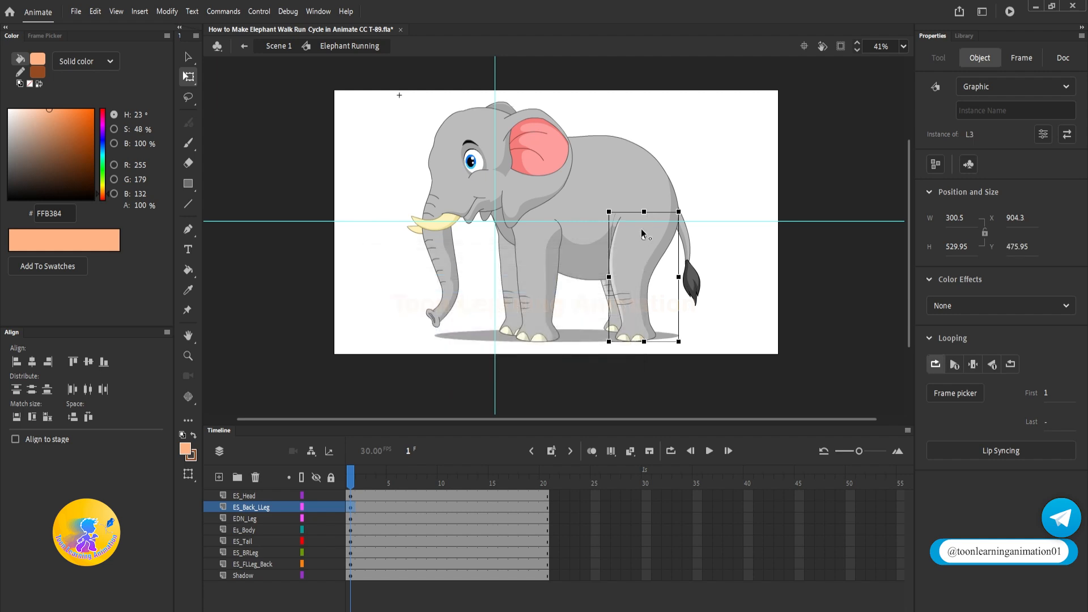
Step: Convert the far hind leg to a graphic symbol named L4 and place its transformation point at the hip
left_click(616, 315)
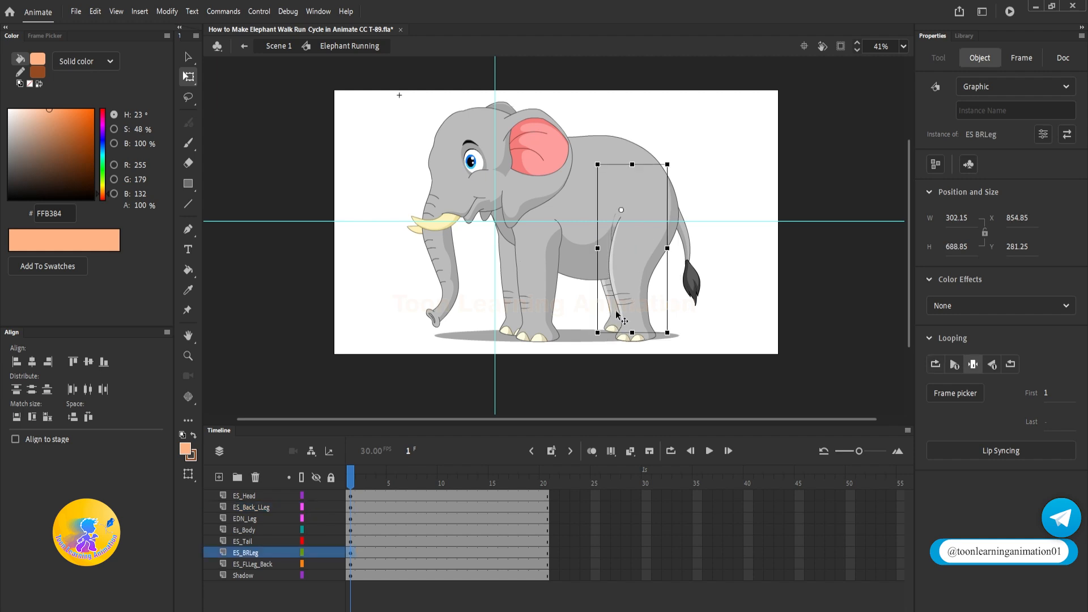
scroll(617, 315, "up", 3)
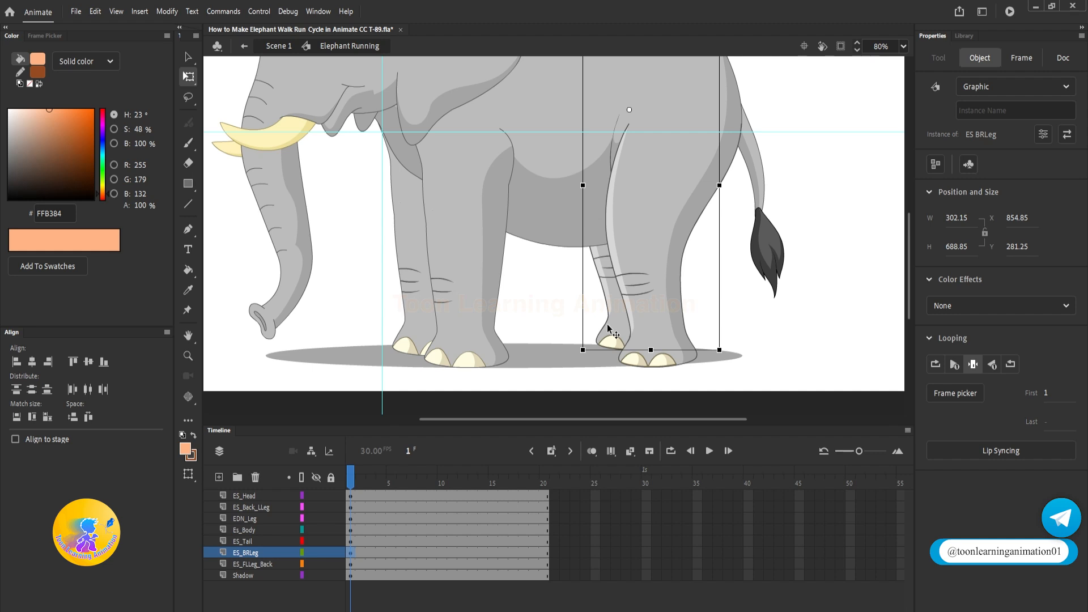
key("F8")
type("L4")
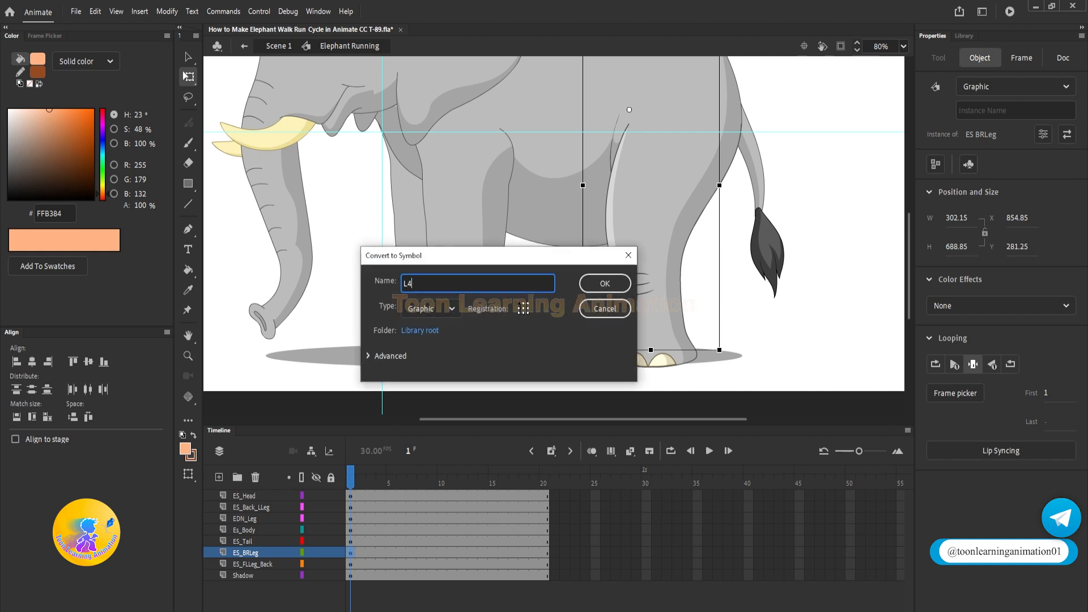
key("Return")
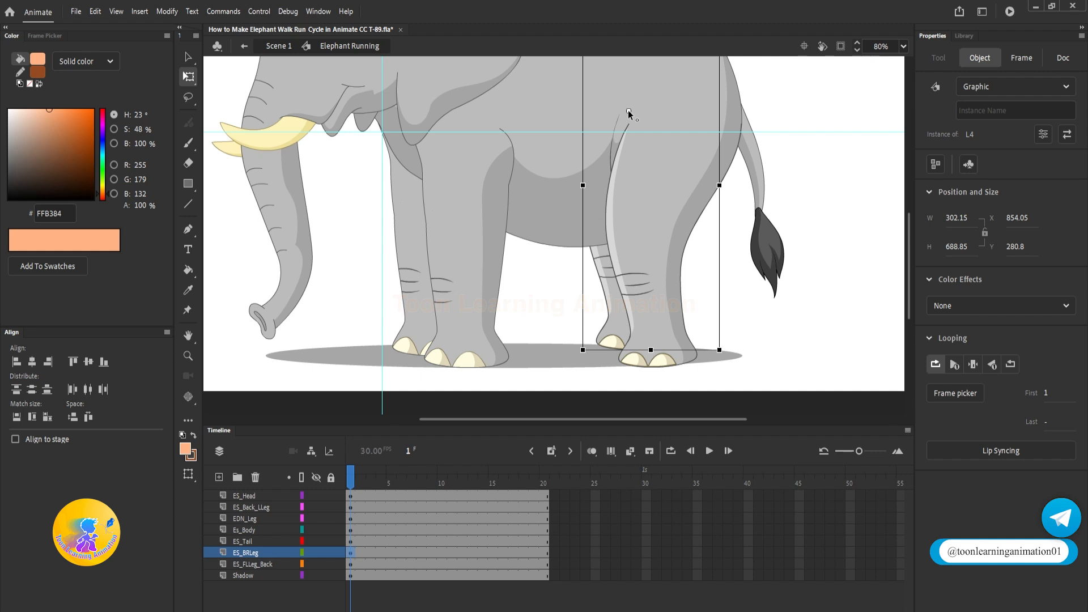
Step: Open the L1 front-leg symbol, extend its layer to frame 20, and return to the elephant symbol
scroll(617, 245, "down", 3)
left_click_drag(683, 261, 691, 288)
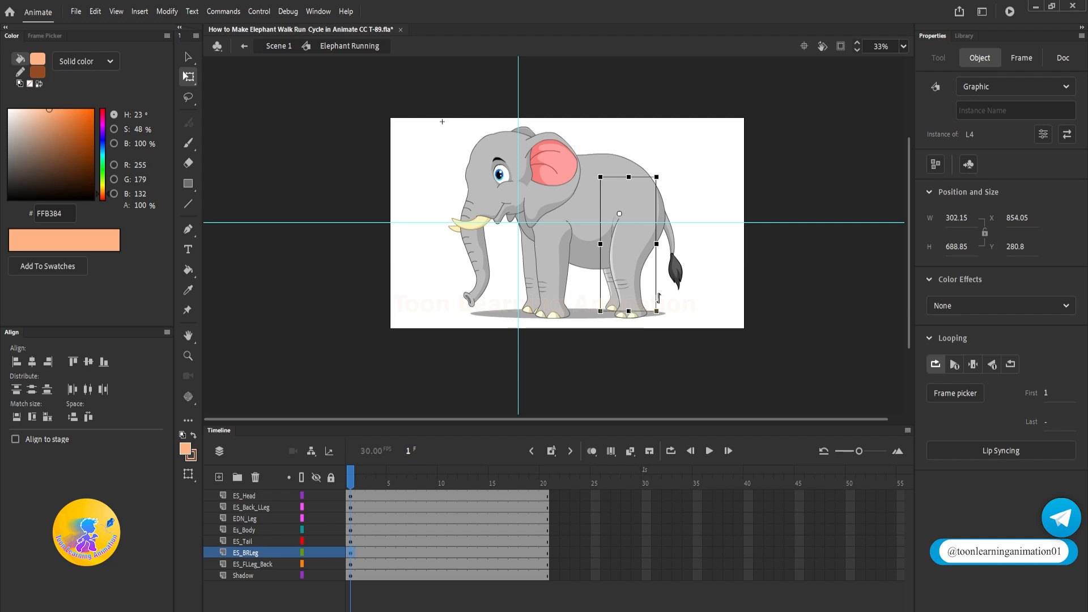
scroll(595, 300, "up", 2)
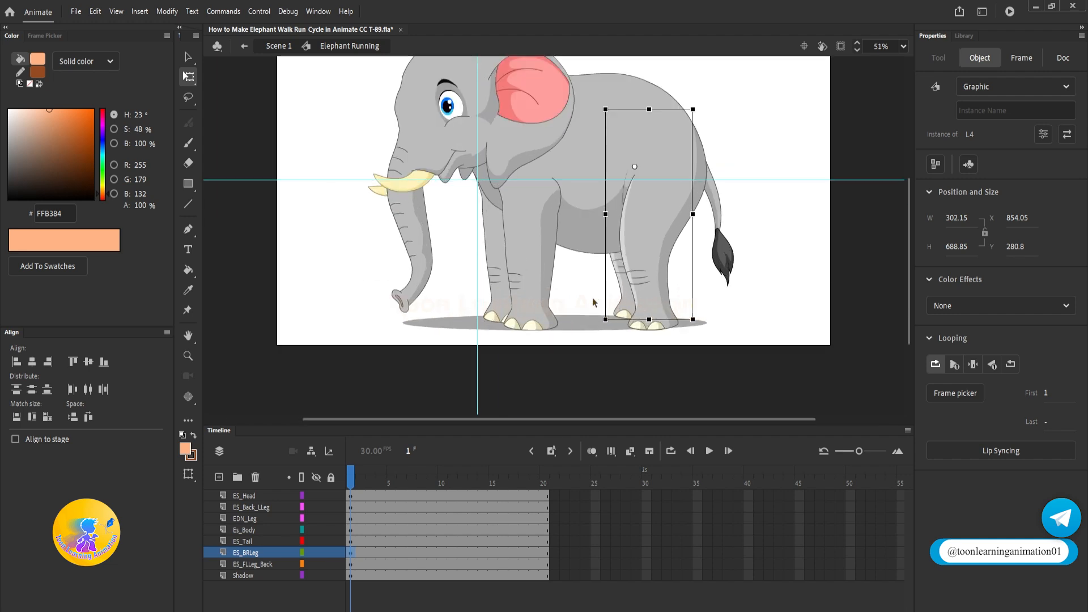
double_click(543, 262)
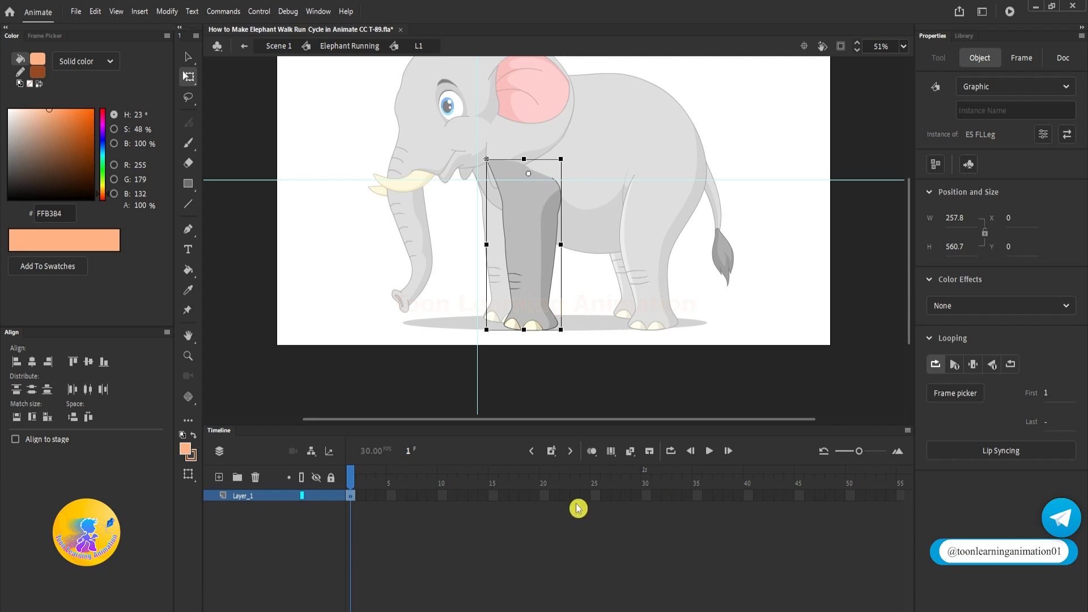
left_click(545, 496)
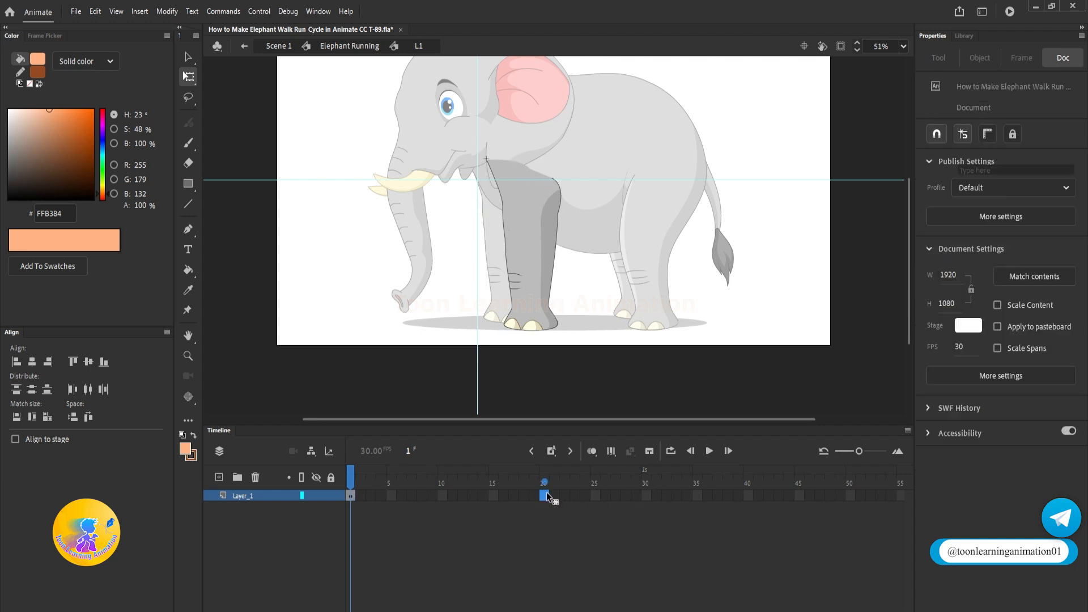
key("F5")
left_click(548, 501)
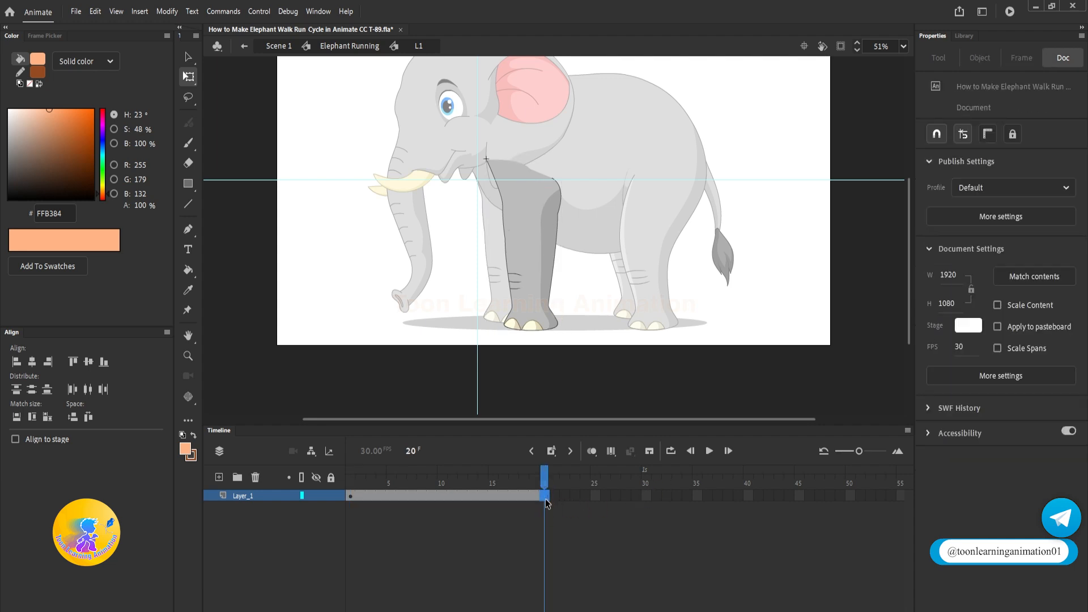
double_click(629, 395)
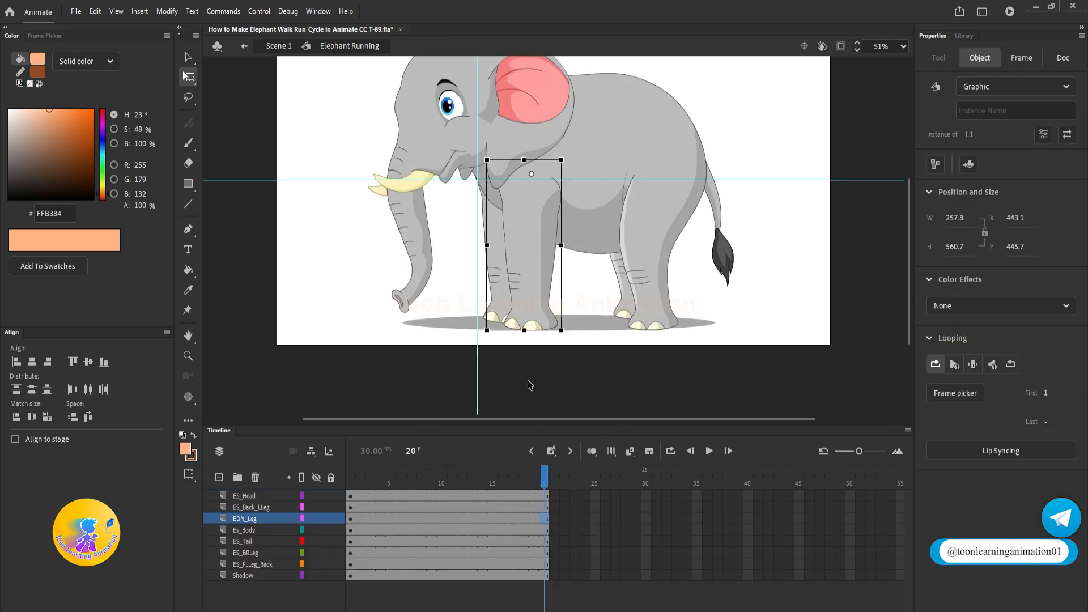
Step: Open the L1 symbol again and rotate the front leg forward toward the trunk at frame 1
double_click(530, 317)
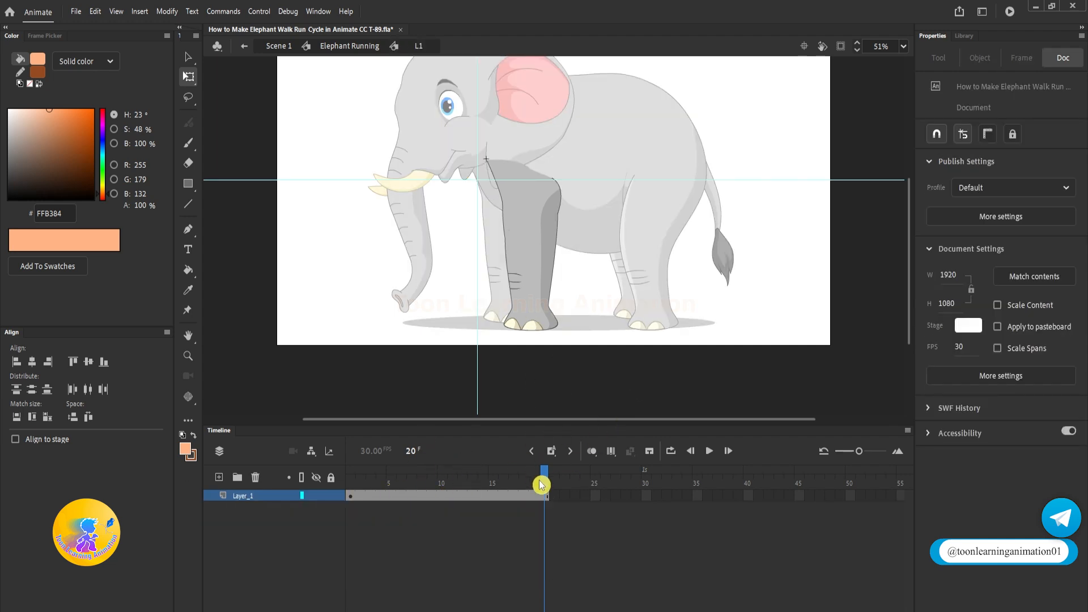
left_click(350, 484)
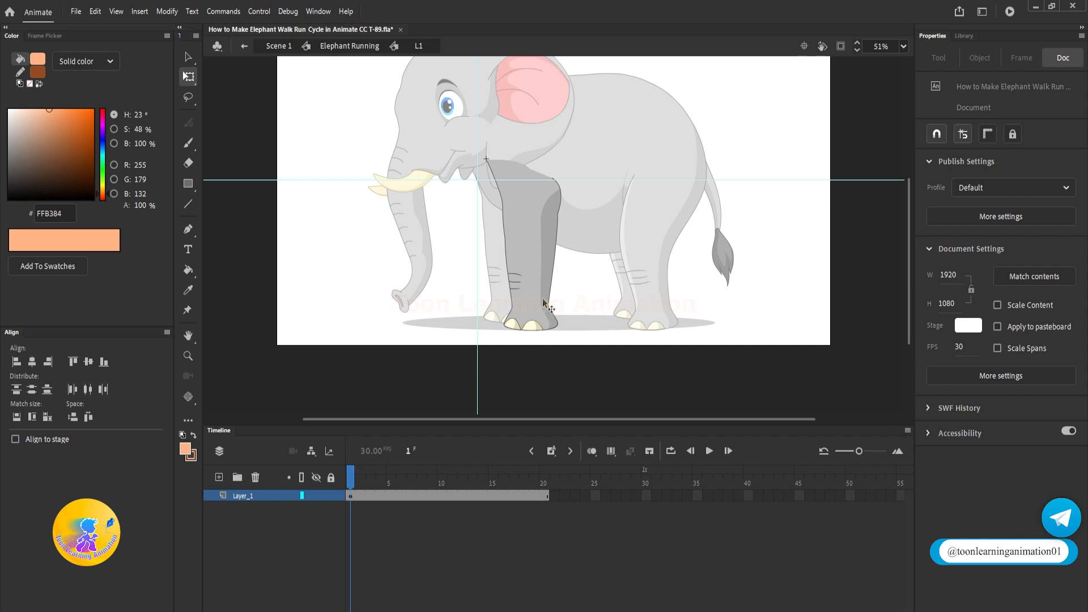
left_click(548, 306)
left_click_drag(543, 339, 485, 338)
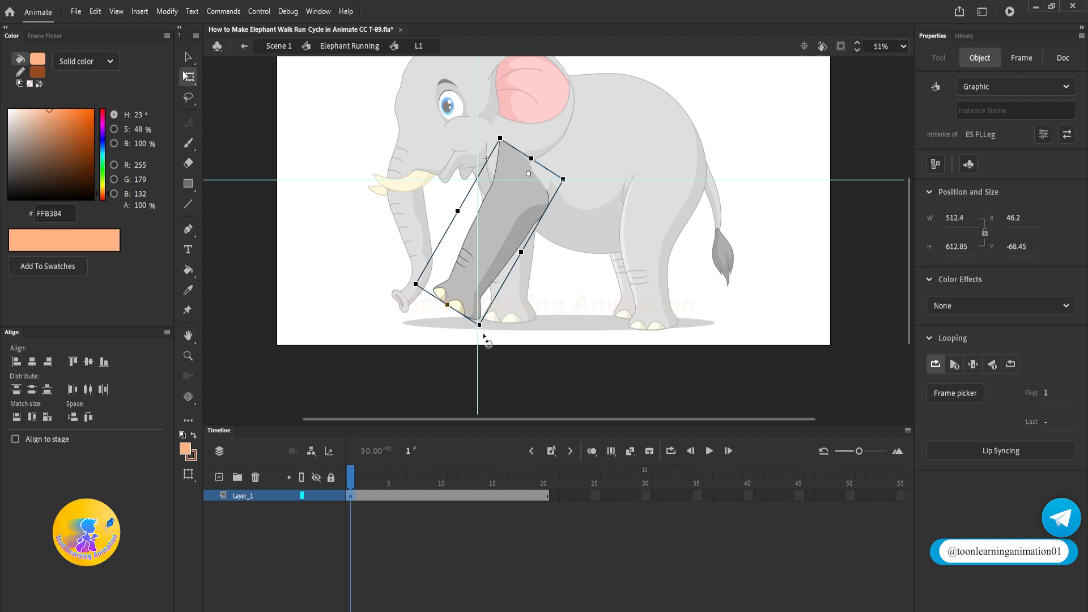
Step: Insert keyframes at frames 20 and 10 of the front leg's layer inside L1
left_click(545, 498)
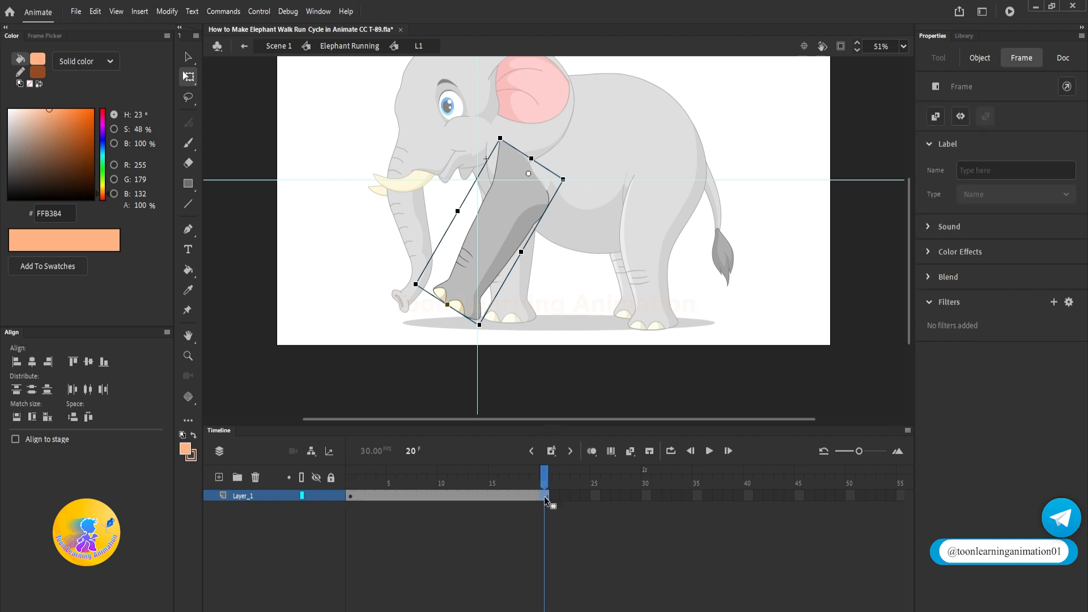
key("F6")
left_click(442, 498)
key("F6")
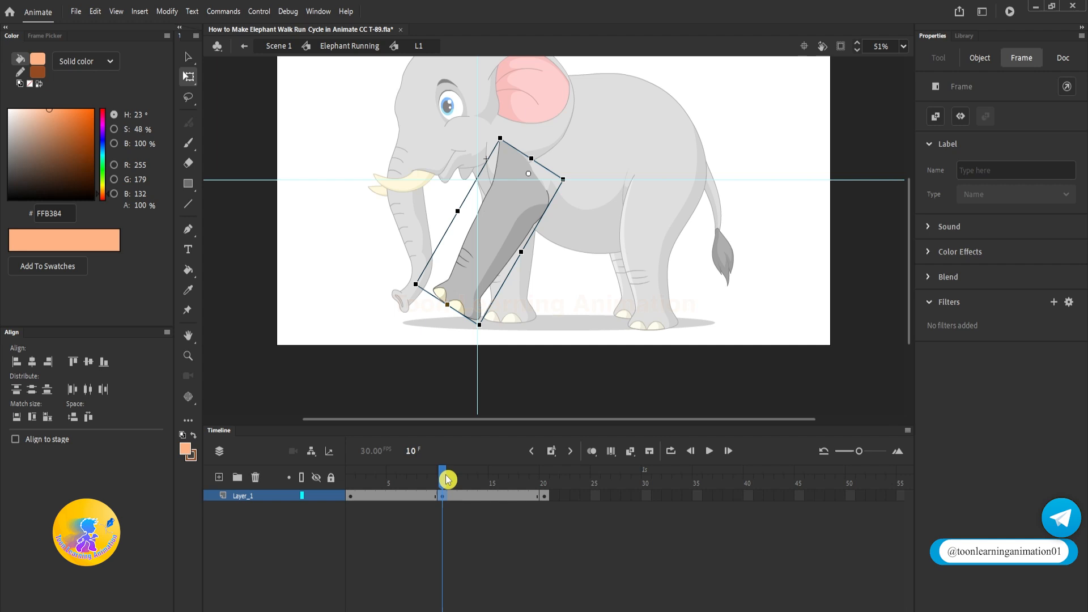
Step: Rotate the near front leg backward toward the hind legs at frame 10 inside L1 and compare it with the other keyframes
left_click(407, 273)
left_click(458, 288)
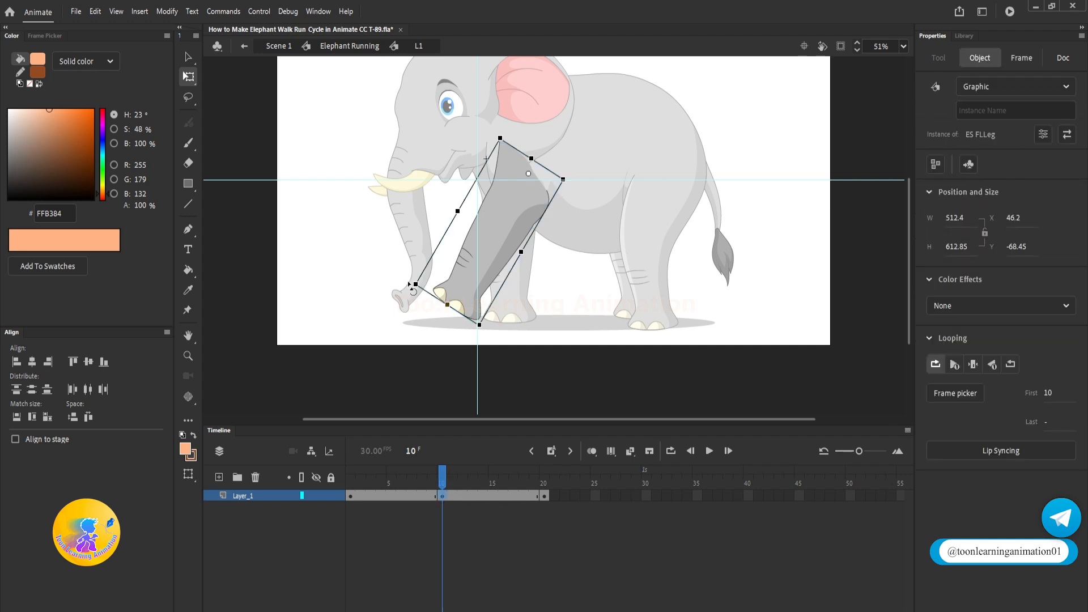
left_click_drag(411, 287, 536, 325)
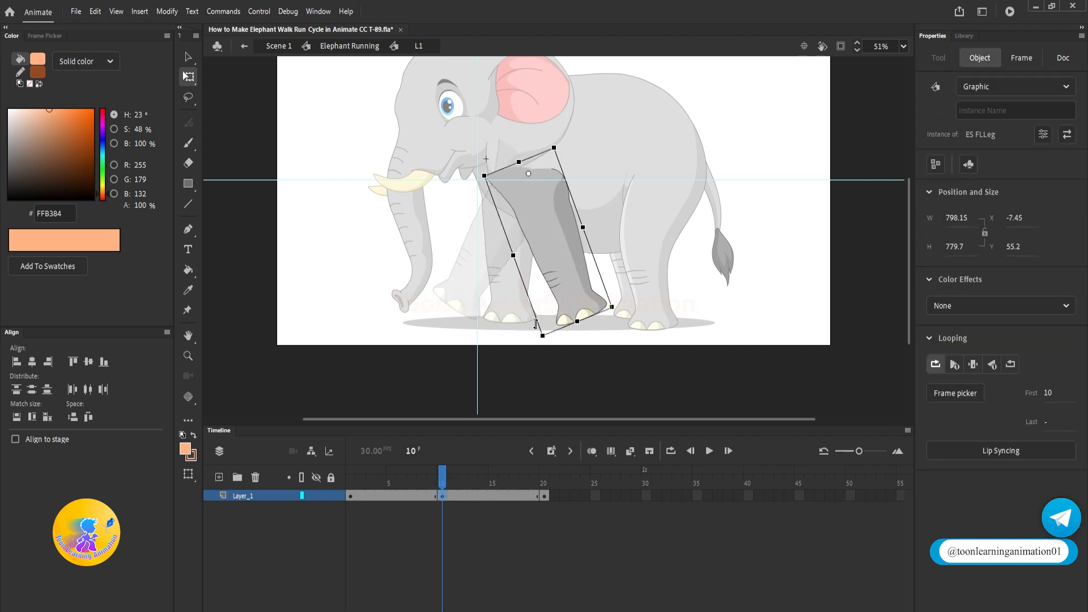
left_click(349, 470)
left_click(545, 545)
left_click(544, 486)
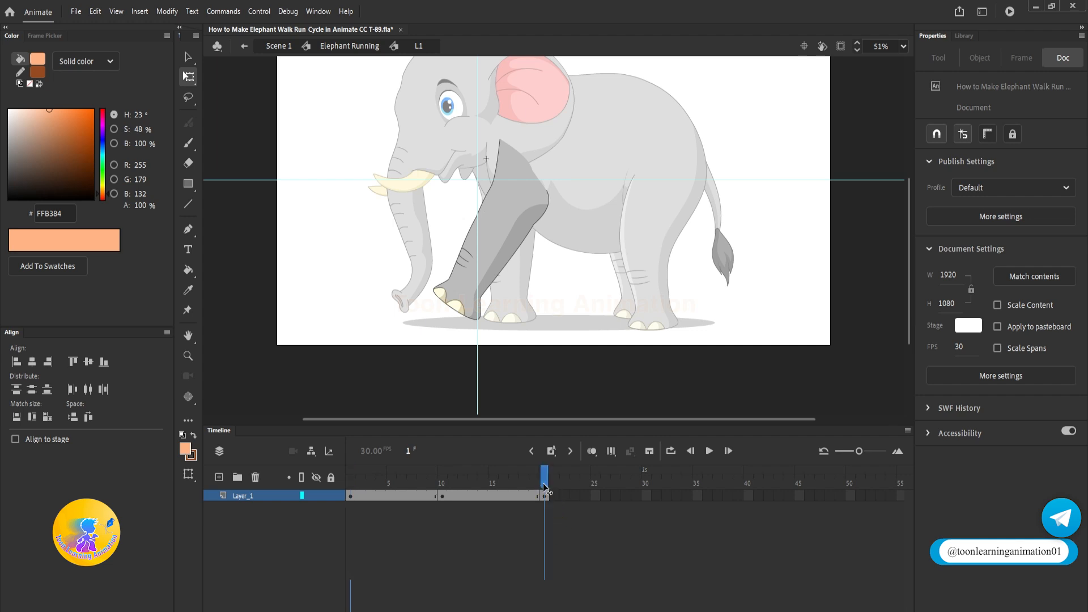
left_click(546, 489)
left_click(442, 487)
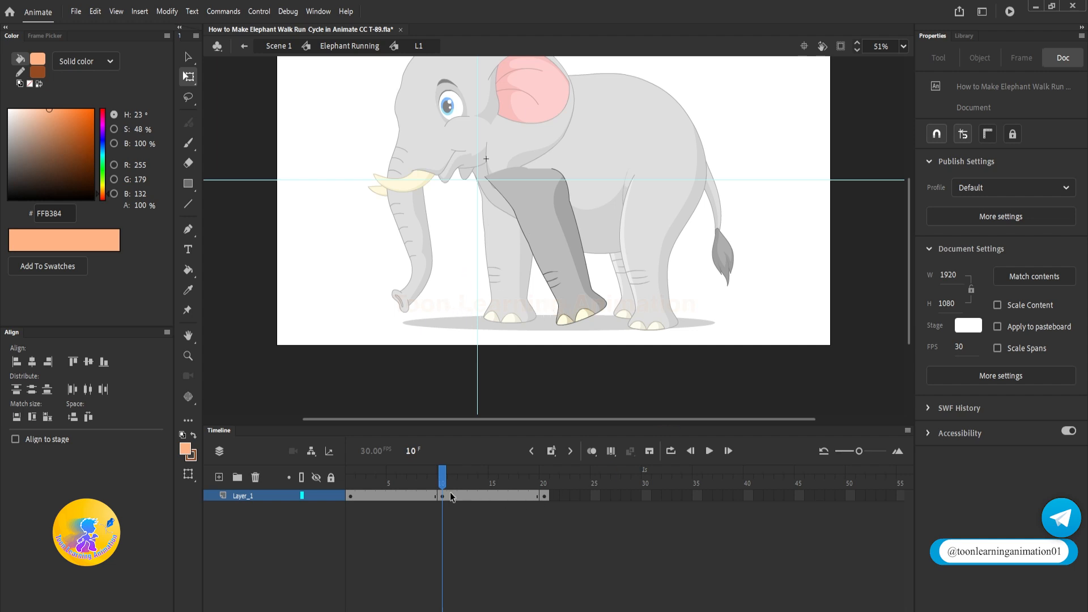
Step: Create classic tweens between the near front leg's keyframes in L1 and return to the elephant symbol
left_click_drag(452, 496, 272, 457)
right_click(418, 494)
left_click(485, 144)
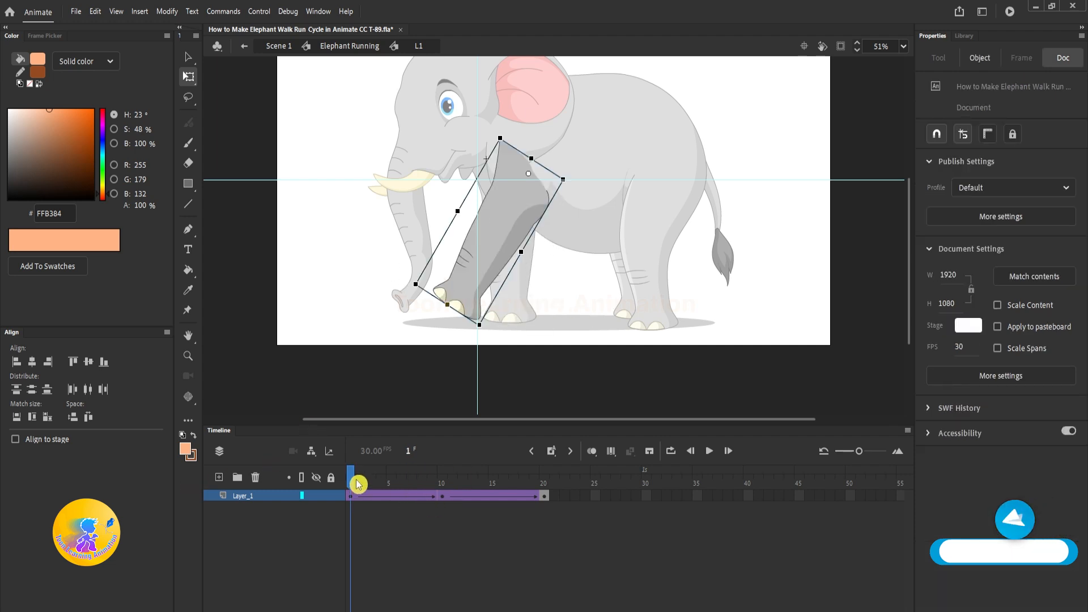
left_click_drag(356, 482, 241, 475)
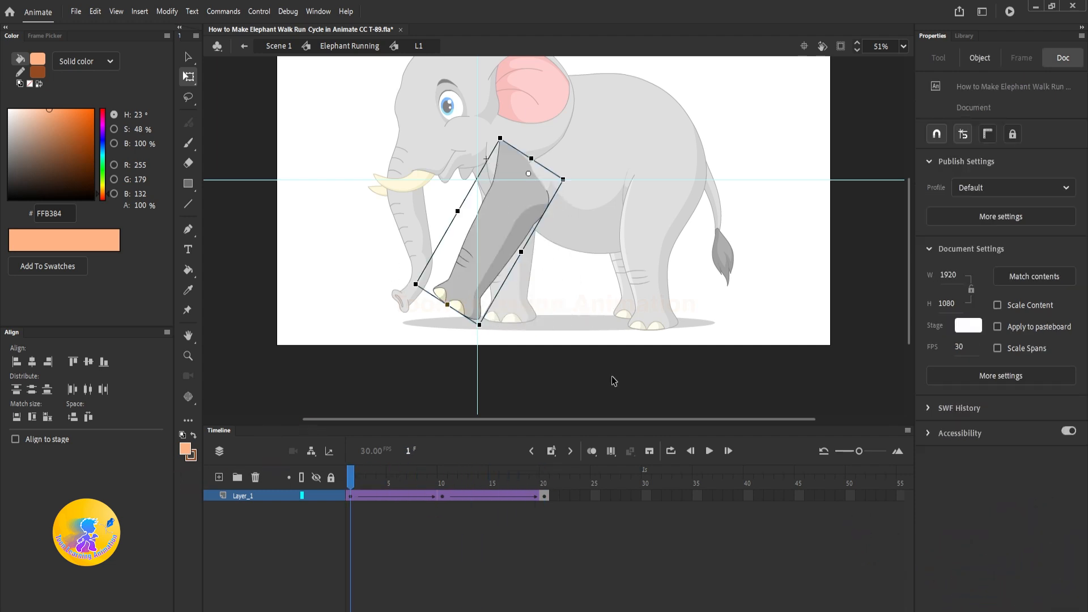
double_click(763, 342)
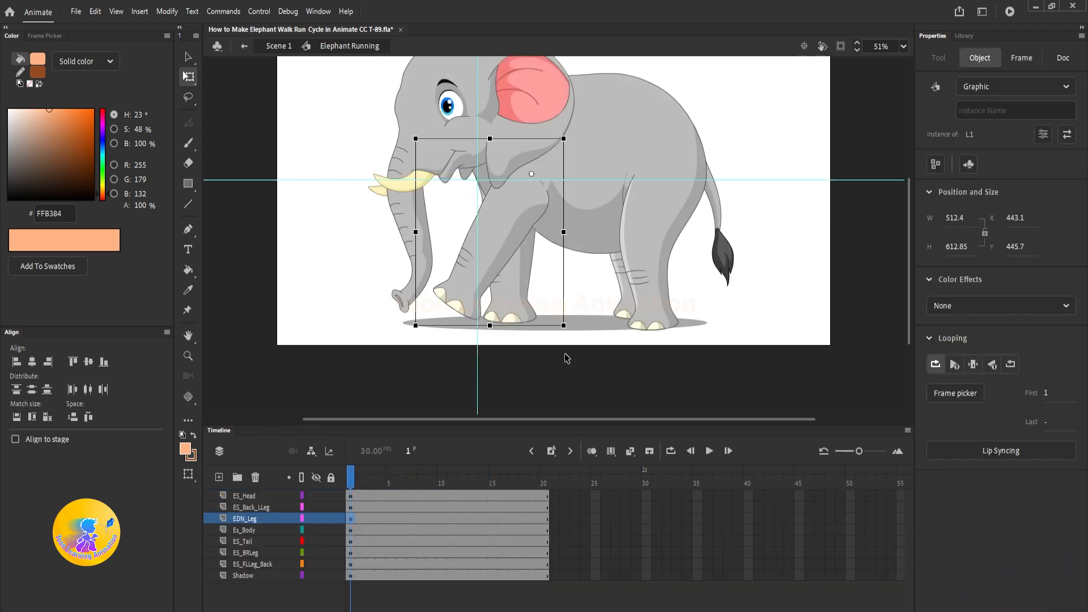
Step: Open the L2 far front-leg symbol, extend its layer to frame 20, and rotate the leg forward toward the trunk at frame 1
double_click(505, 306)
left_click(545, 496)
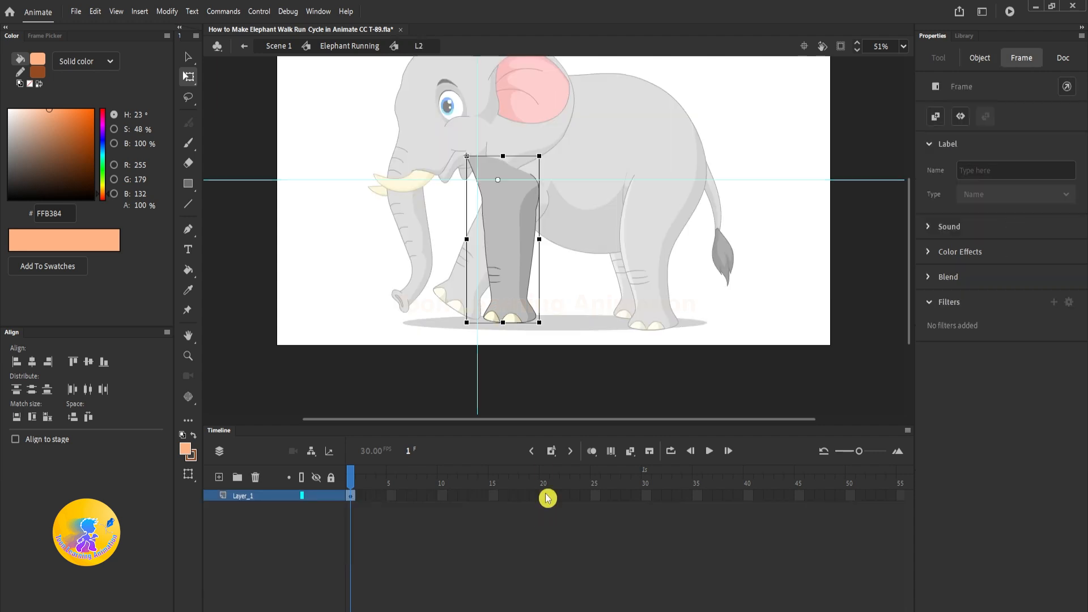
key("F5")
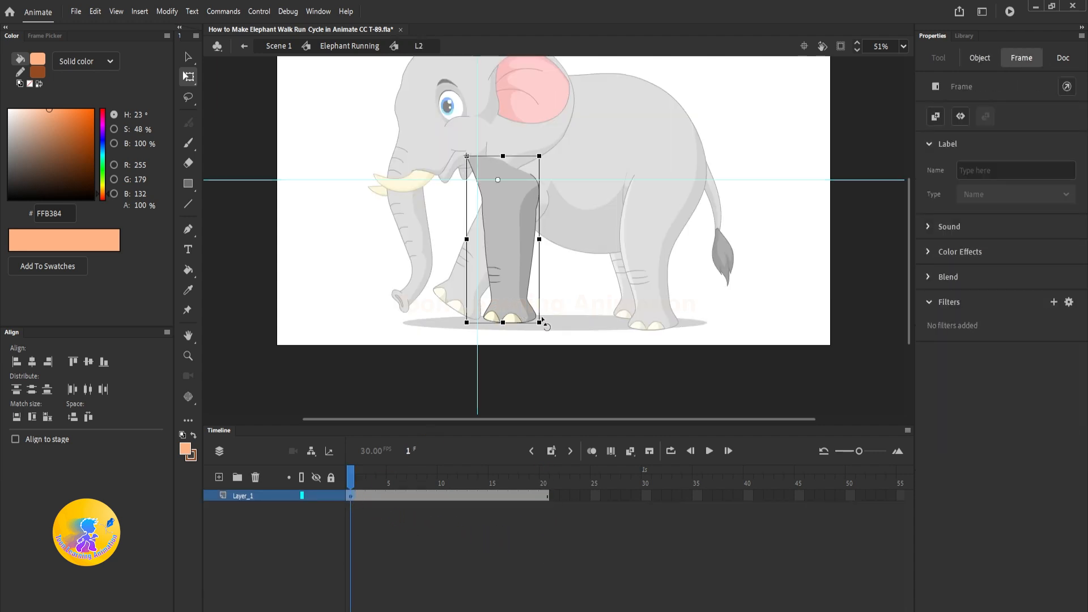
left_click_drag(545, 328, 456, 324)
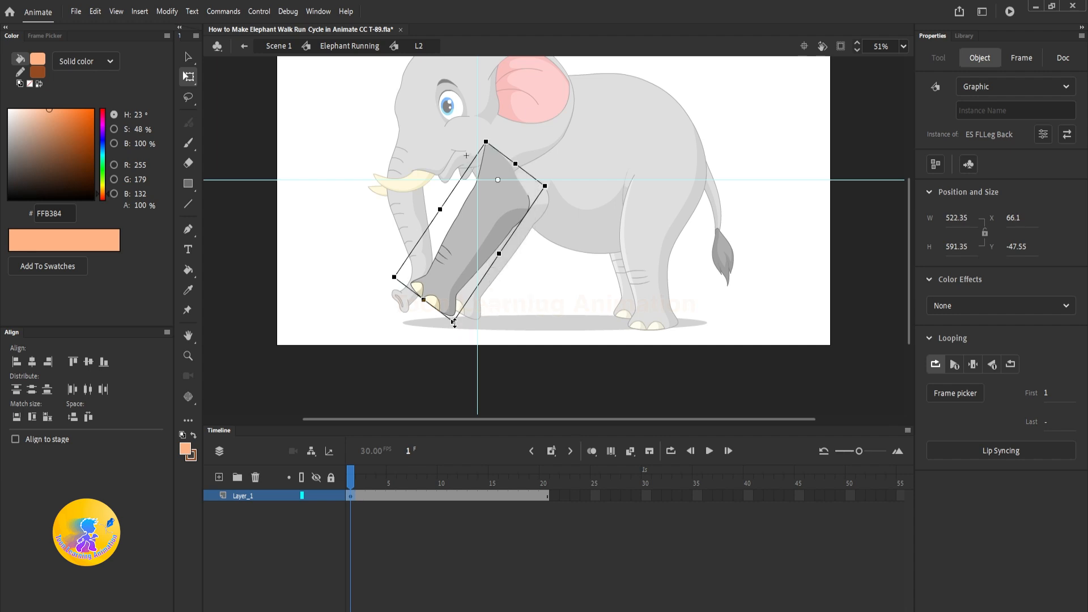
Step: Insert keyframes at frames 20 and 10 in L2 and rotate the far front leg backward at frame 10
left_click(545, 496)
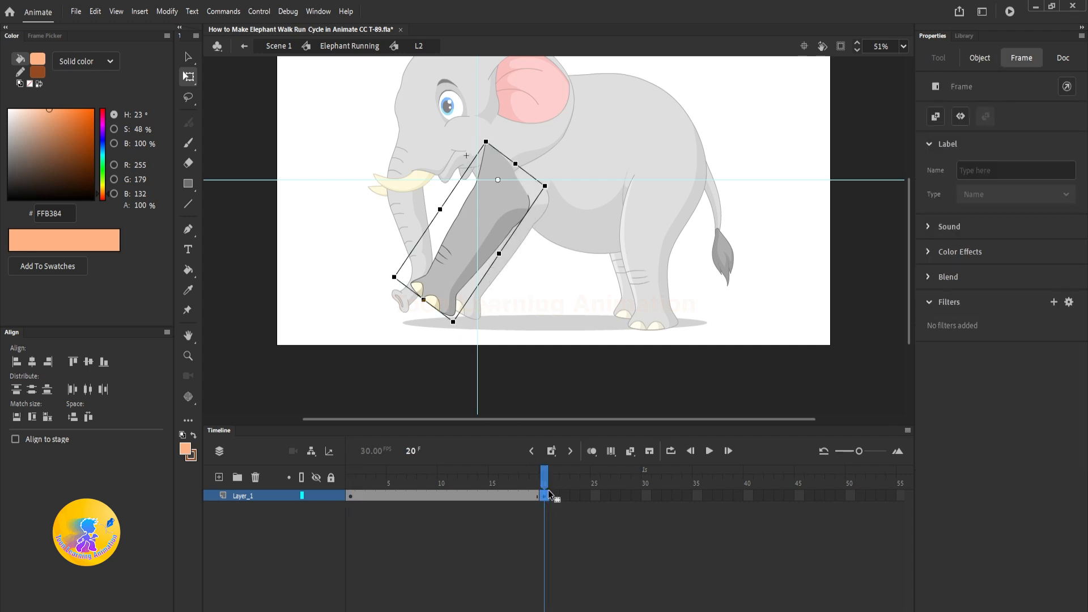
left_click(443, 496)
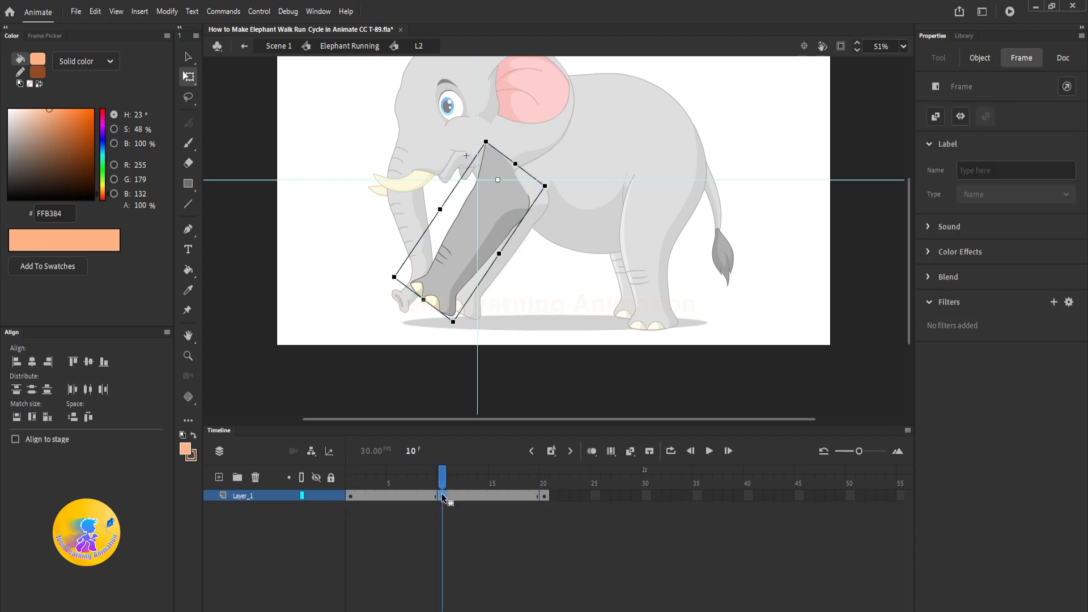
left_click_drag(389, 279, 488, 311)
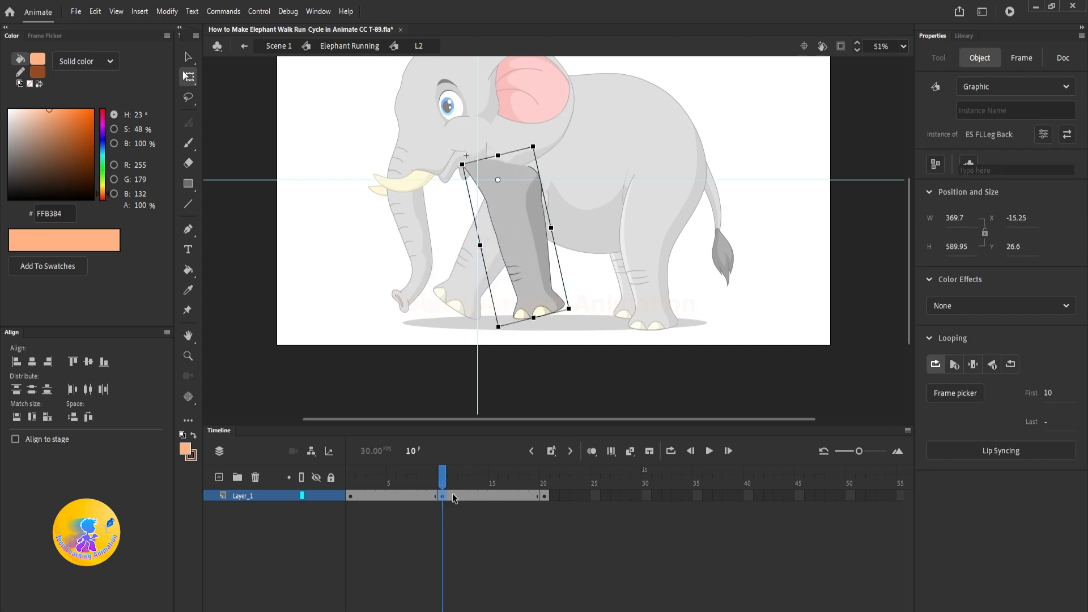
Step: Create classic tweens between the far front leg's keyframes in L2 and return to frame 1 of the elephant symbol
right_click(425, 501)
left_click(474, 146)
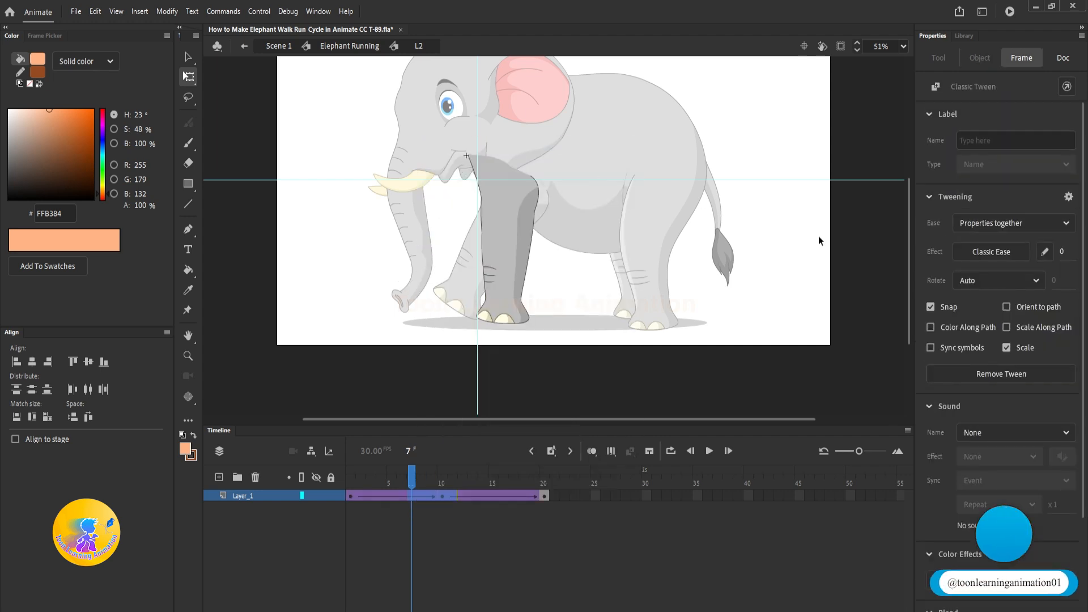
double_click(818, 236)
left_click_drag(424, 474, 347, 492)
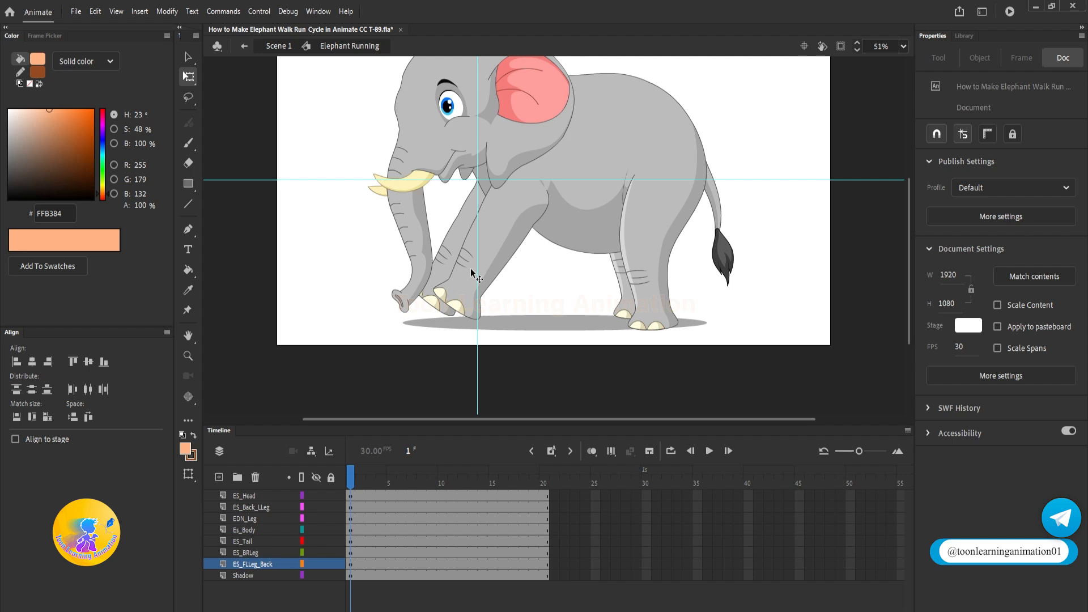
Step: Open the L3 near hind-leg symbol, extend its layer to frame 20, and rotate the leg backward toward the tail at frame 1
double_click(654, 279)
left_click(545, 497)
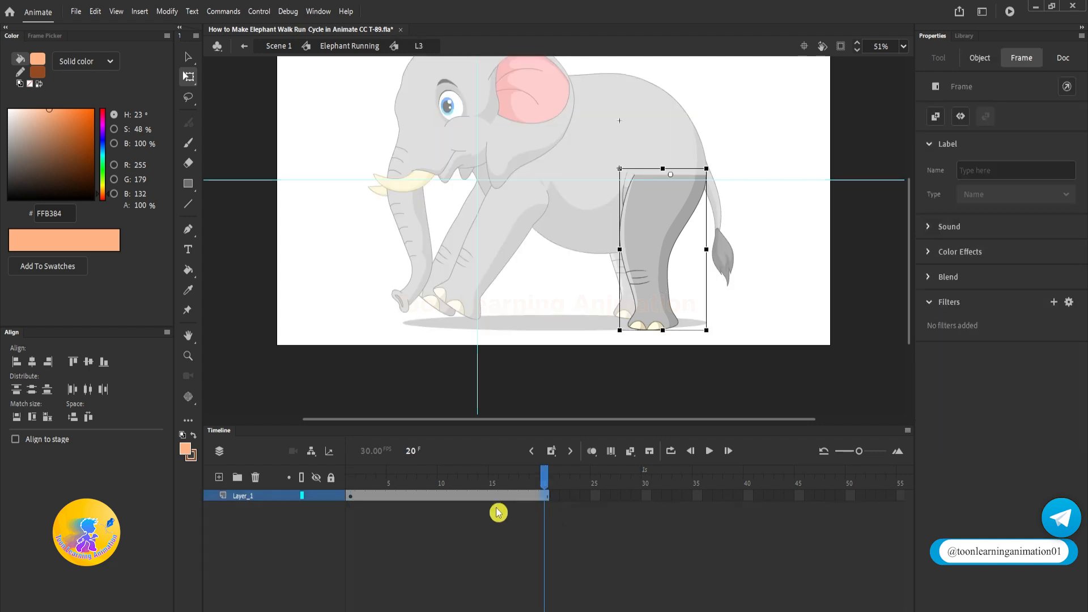
left_click(352, 479)
left_click(650, 311)
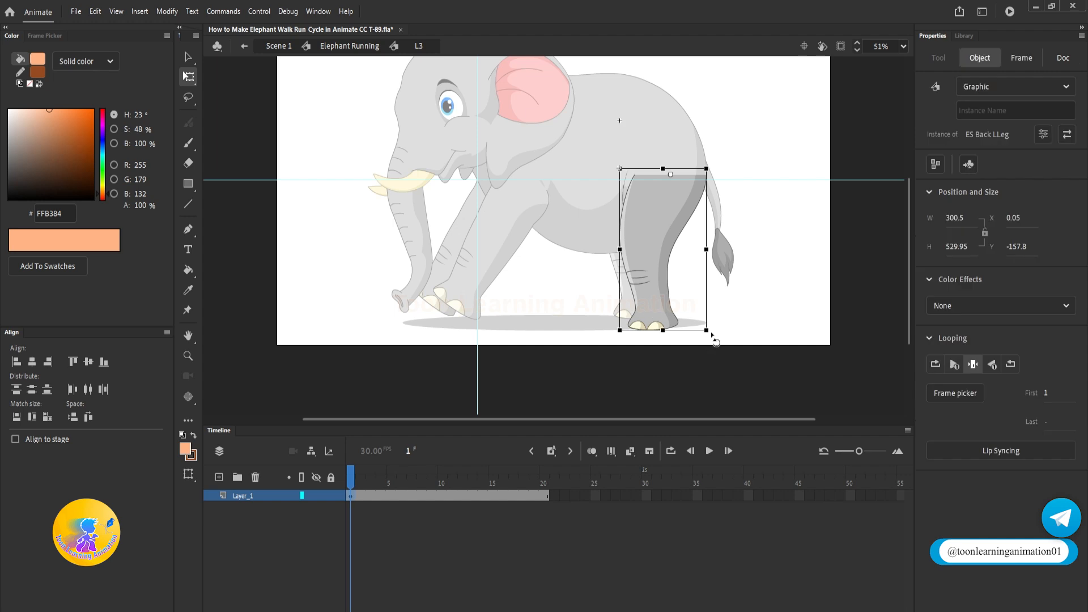
left_click_drag(714, 337, 781, 321)
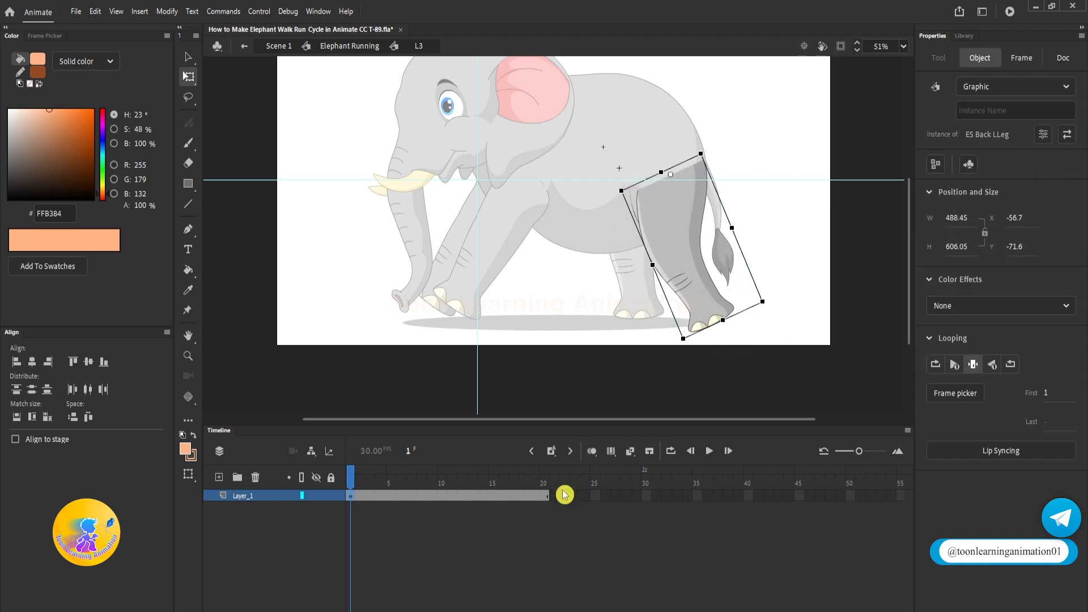
Step: Insert keyframes at frames 20 and 10 in L3 and rotate the near hind leg forward at frame 10
left_click(545, 496)
key("F6")
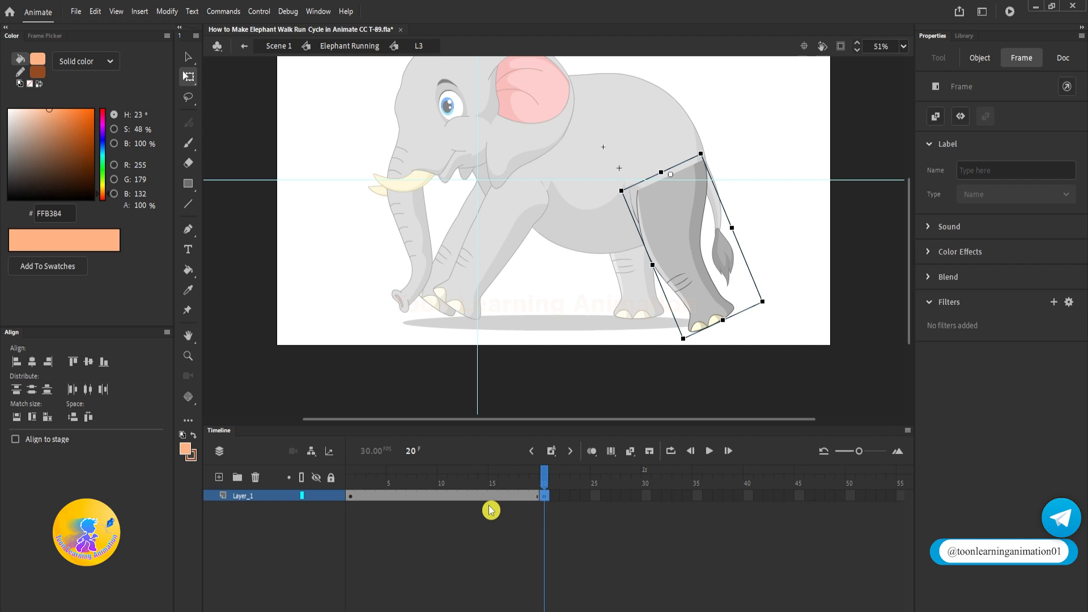
left_click(442, 496)
key("F6")
left_click_drag(770, 301, 650, 365)
Step: Create classic tweens between the near hind leg's keyframes in L3 and return to frame 1 of the elephant symbol
left_click(413, 497)
right_click(414, 497)
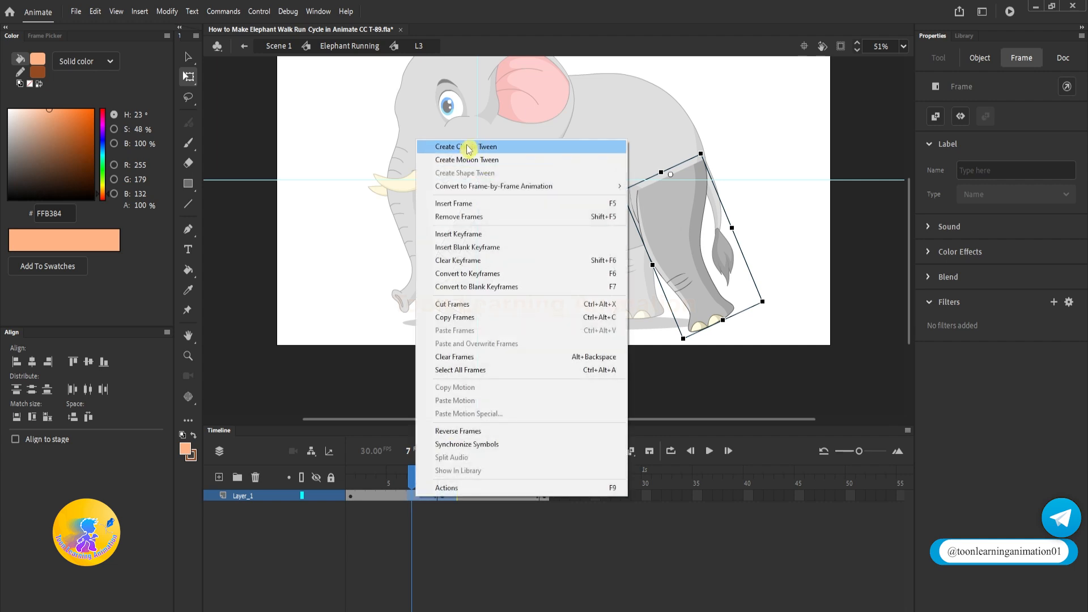
left_click(454, 145)
double_click(847, 244)
left_click_drag(414, 479, 350, 482)
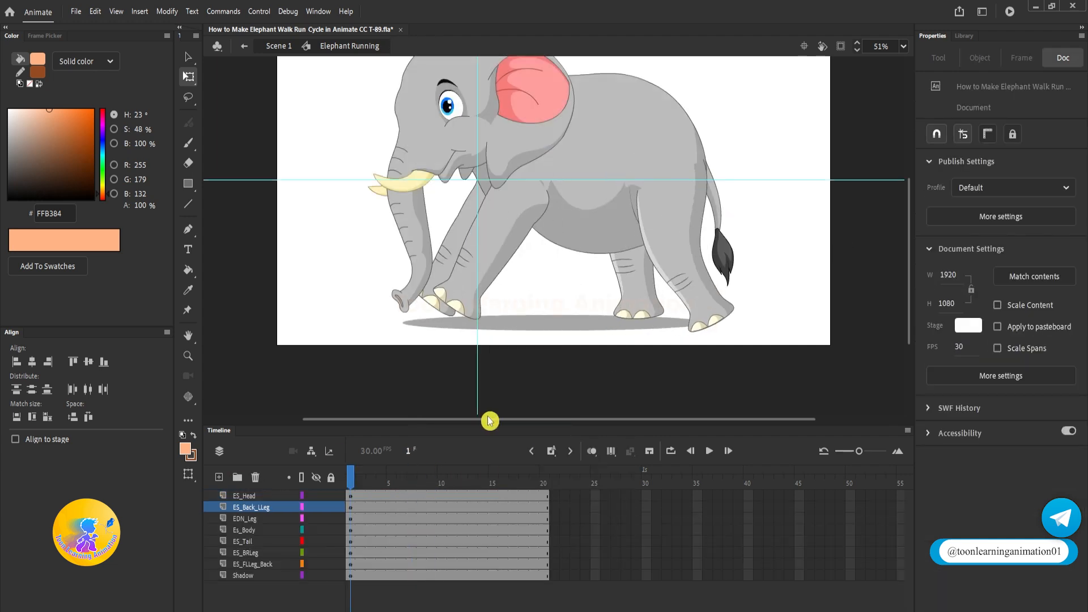
Step: Open the L4 far hind-leg symbol, extend its layer to frame 20, and rotate the leg backward toward the tail at frame 1
double_click(650, 312)
left_click(544, 496)
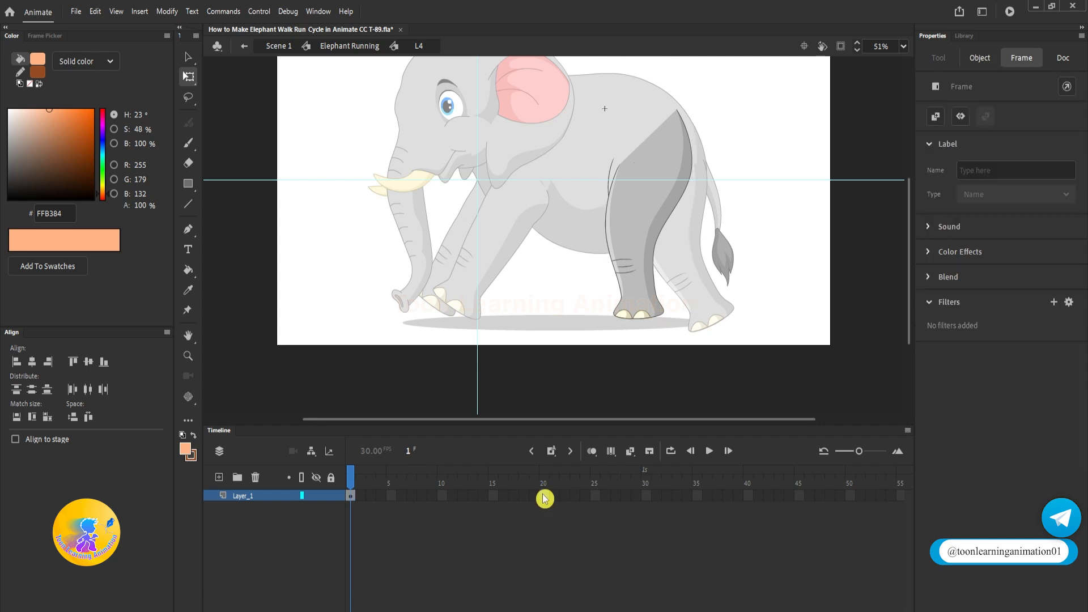
key("F5")
left_click(511, 393)
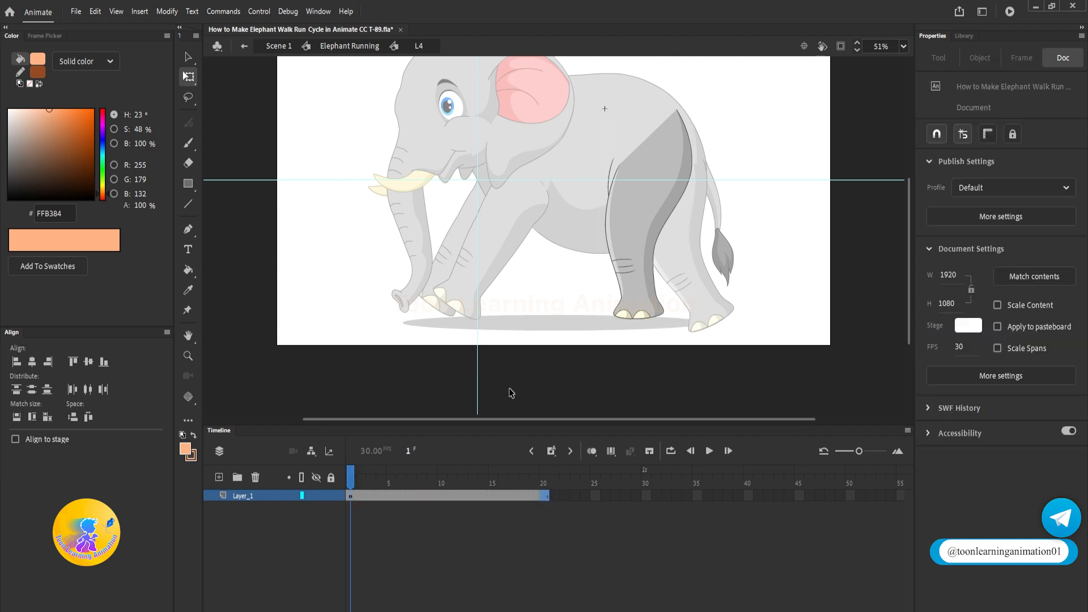
left_click(673, 316)
left_click_drag(709, 321, 819, 314)
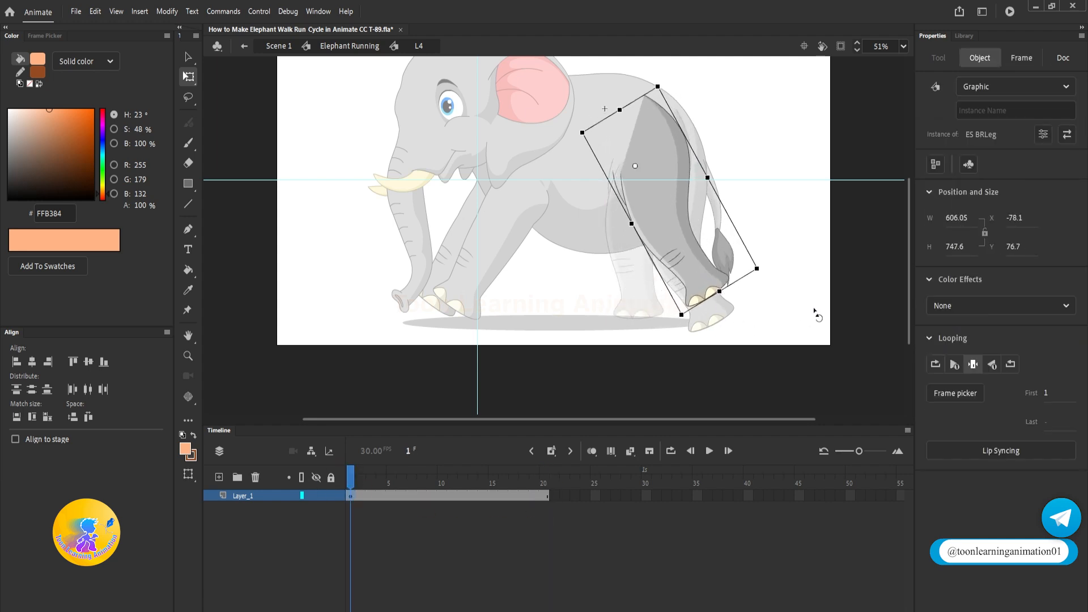
Step: Insert keyframes at frames 20 and 10 in L4 and rotate the far hind leg forward under the belly at frame 10
left_click(547, 500)
key("F6")
left_click(442, 496)
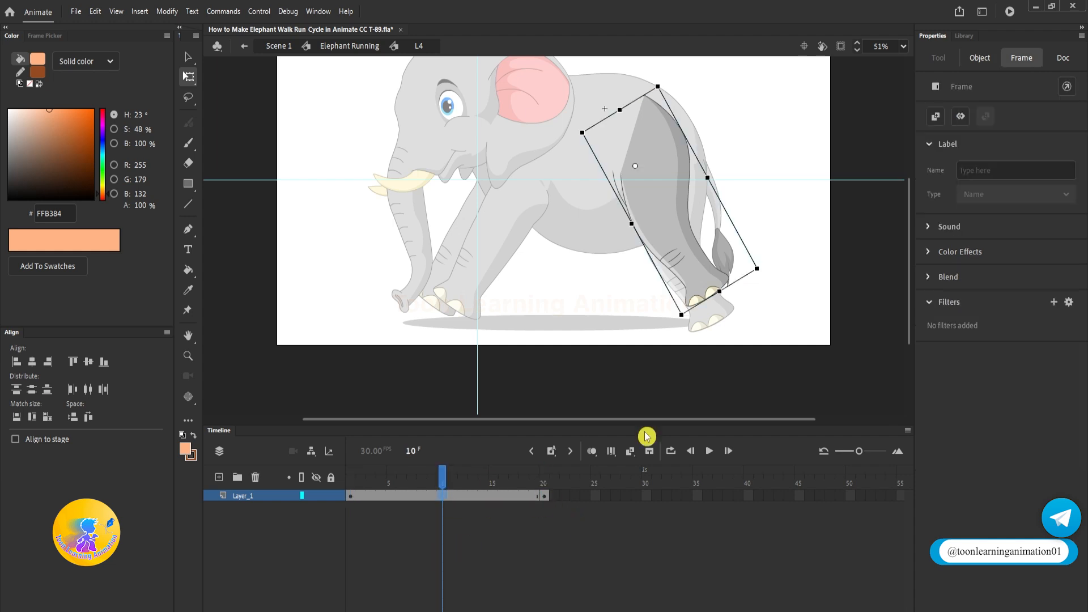
left_click_drag(761, 266, 646, 338)
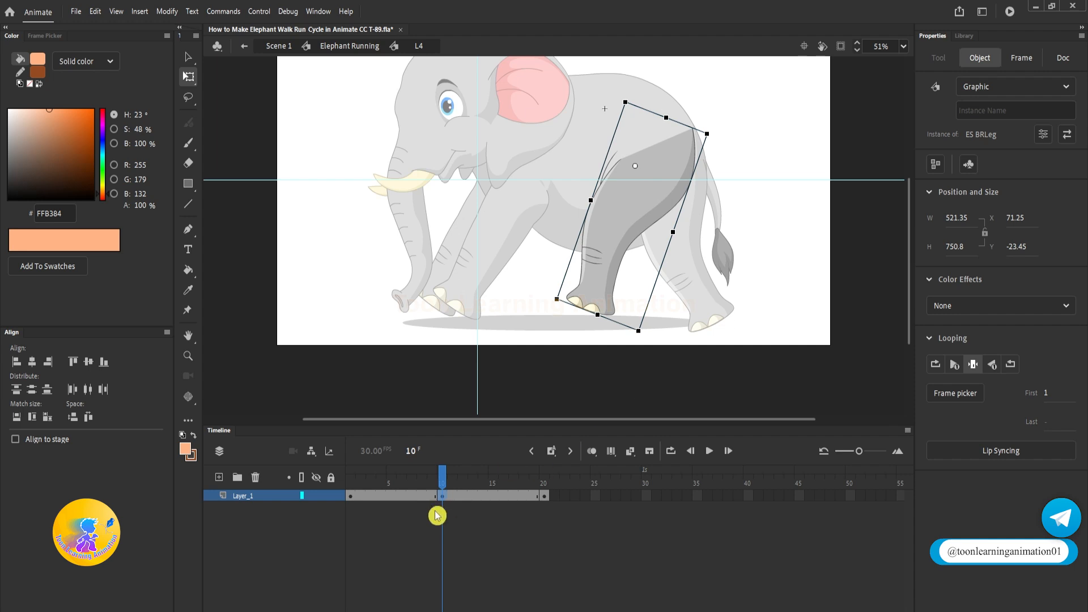
Step: Create classic tweens between the far hind leg's keyframes in L4 and return to frame 1 of the elephant symbol
left_click(411, 497)
right_click(411, 497)
left_click(475, 147)
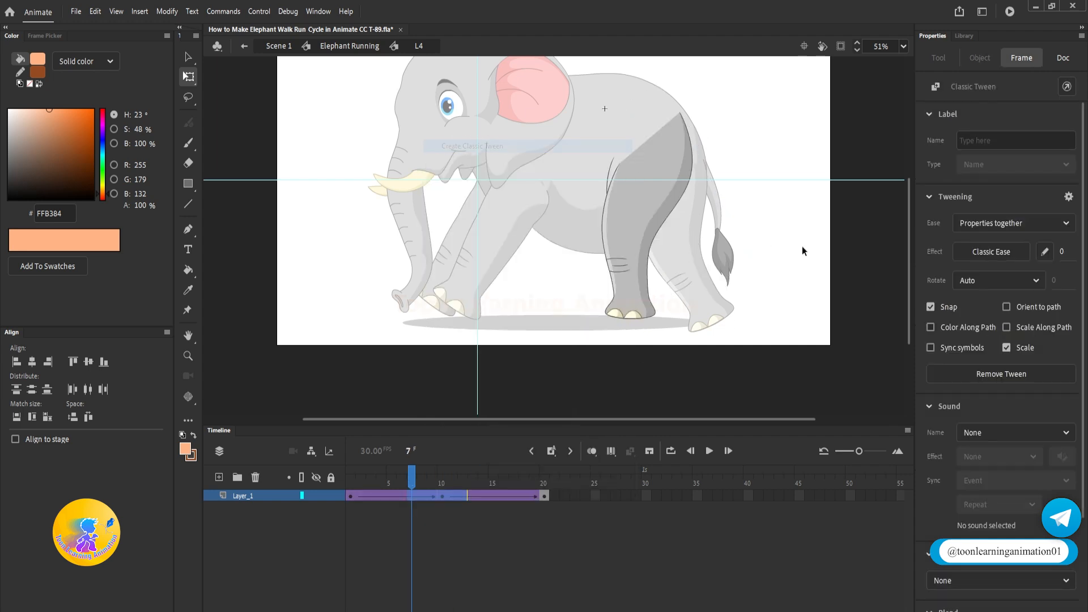
double_click(804, 247)
left_click(347, 481)
mouse_move(347, 481)
left_mouse_down()
mouse_move(545, 492)
mouse_move(341, 482)
left_mouse_up()
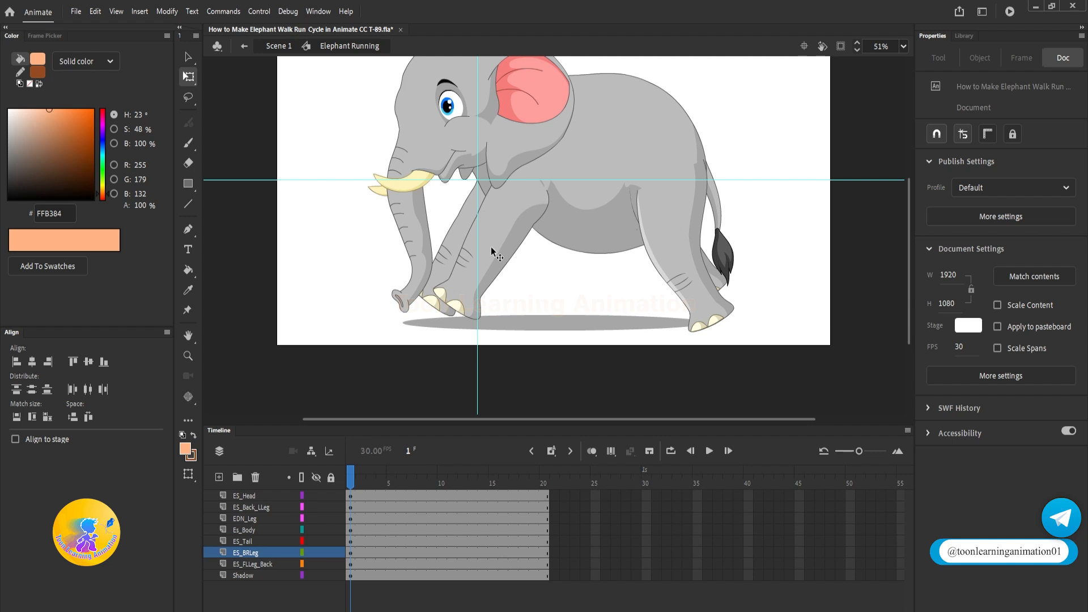
Step: Play the four-leg walk cycle from frame 1 and examine the L1 and L2 front-leg symbols at the start frame
key("Return")
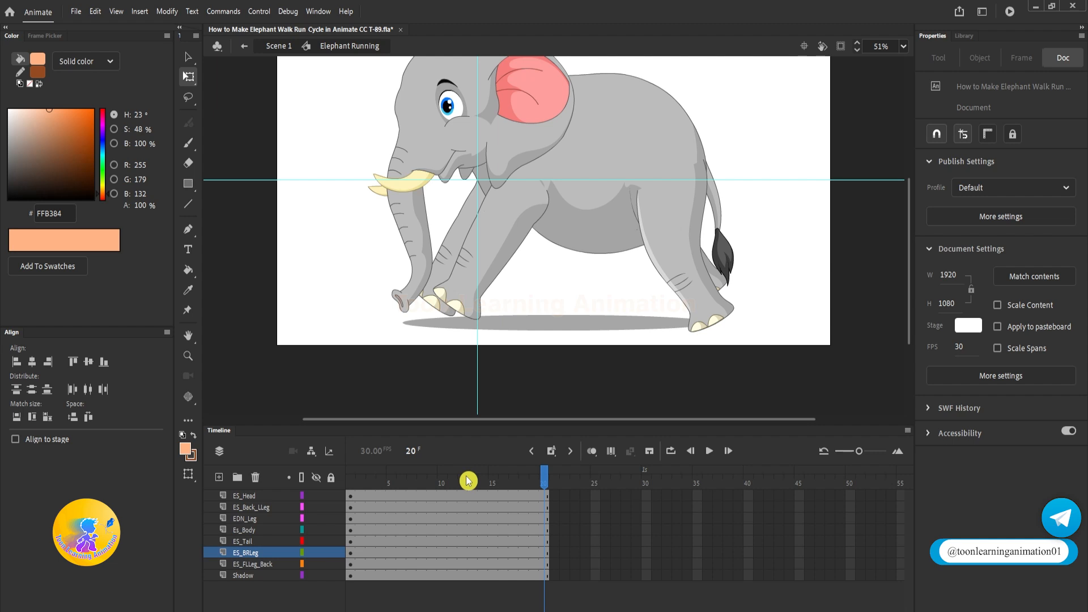
left_click(351, 482)
left_click(440, 300)
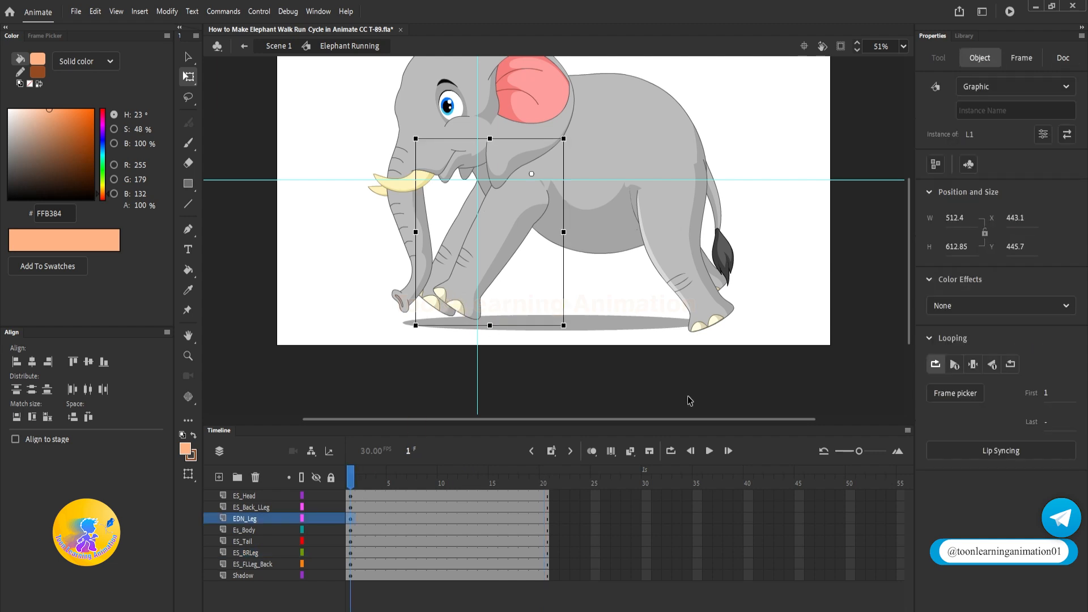
left_click(449, 248)
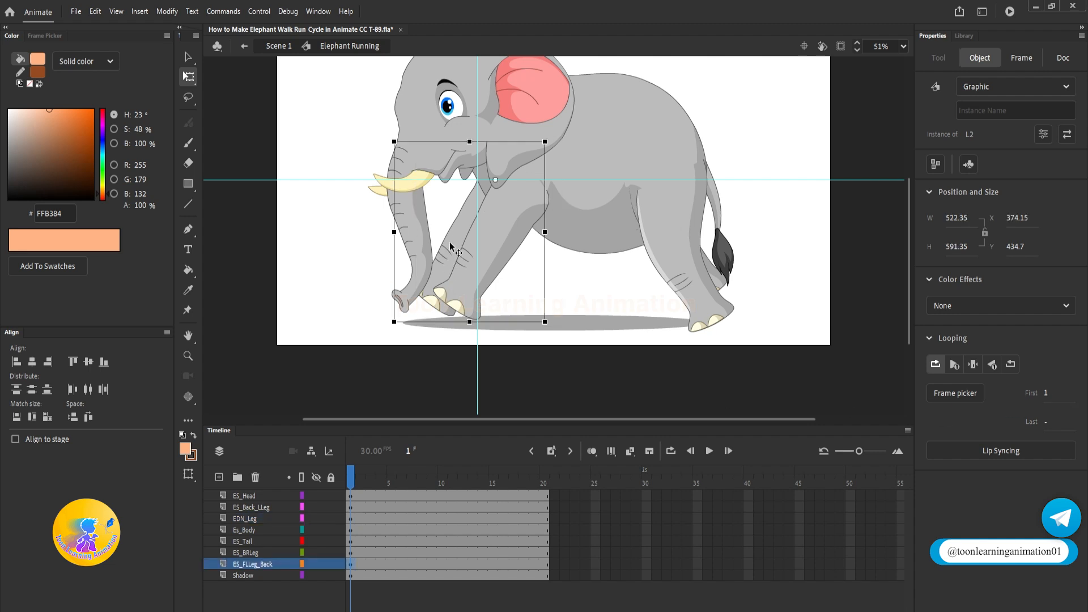
Step: Open the L2 far front-leg symbol and insert in-between keyframes at frames 5 and 15 of its tweened layer
double_click(450, 248)
left_click_drag(351, 479, 324, 479)
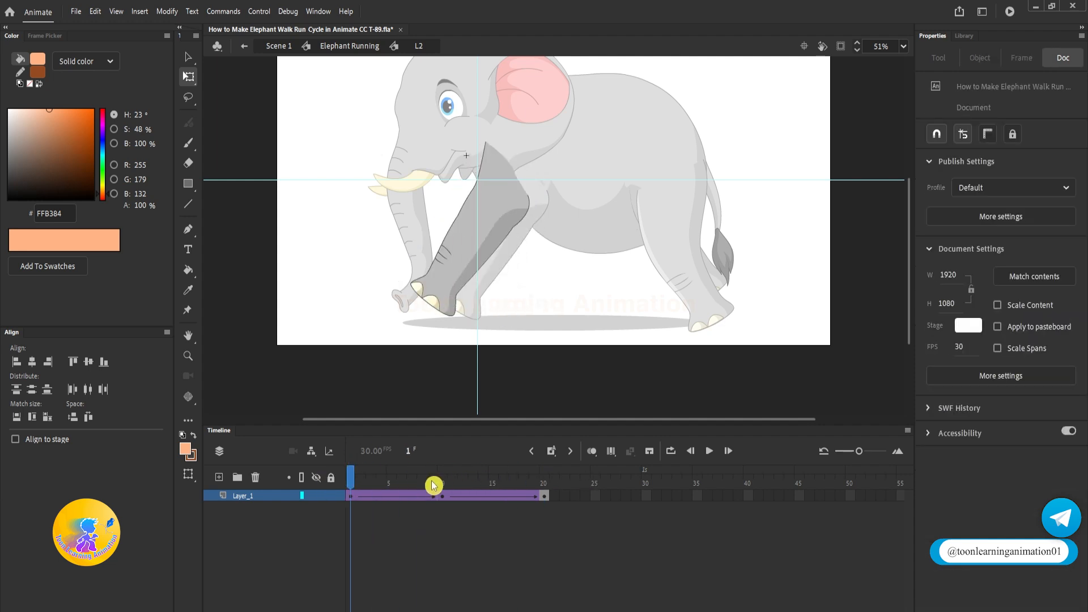
left_click(389, 497)
key("F6")
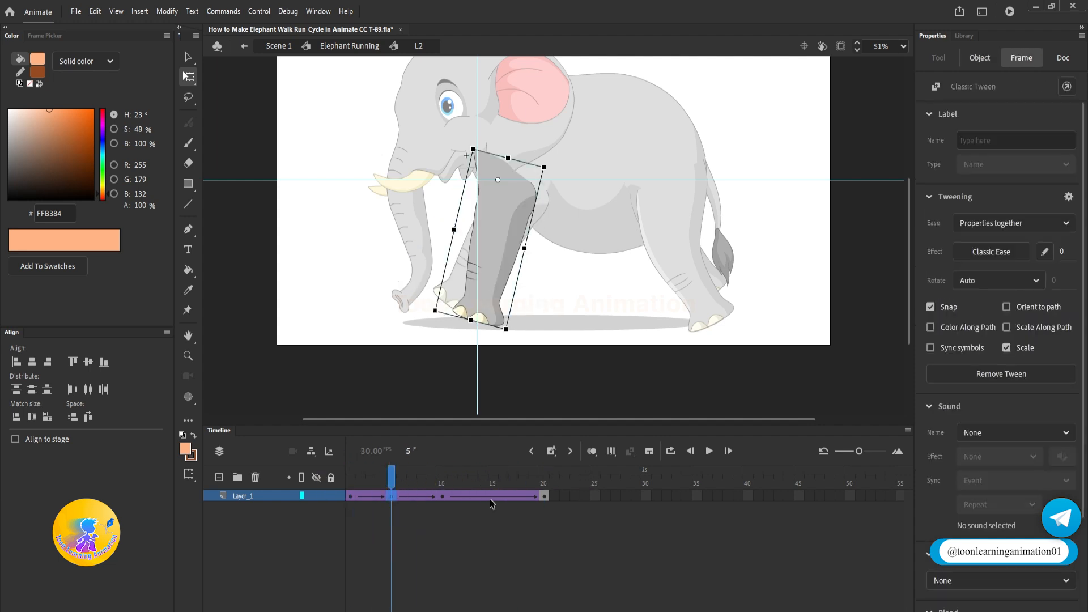
left_click(491, 497)
key("F6")
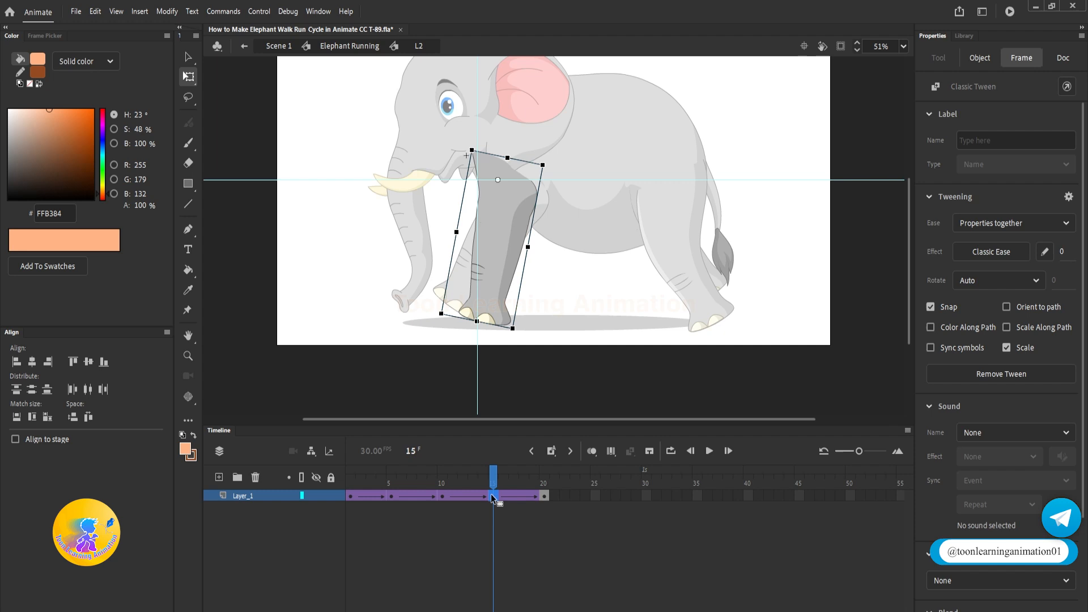
Step: Insert in-between keyframes at frames 5 and 15 in the L1 near front-leg symbol and check the keyframes in L1 and L2
double_click(541, 376)
double_click(533, 278)
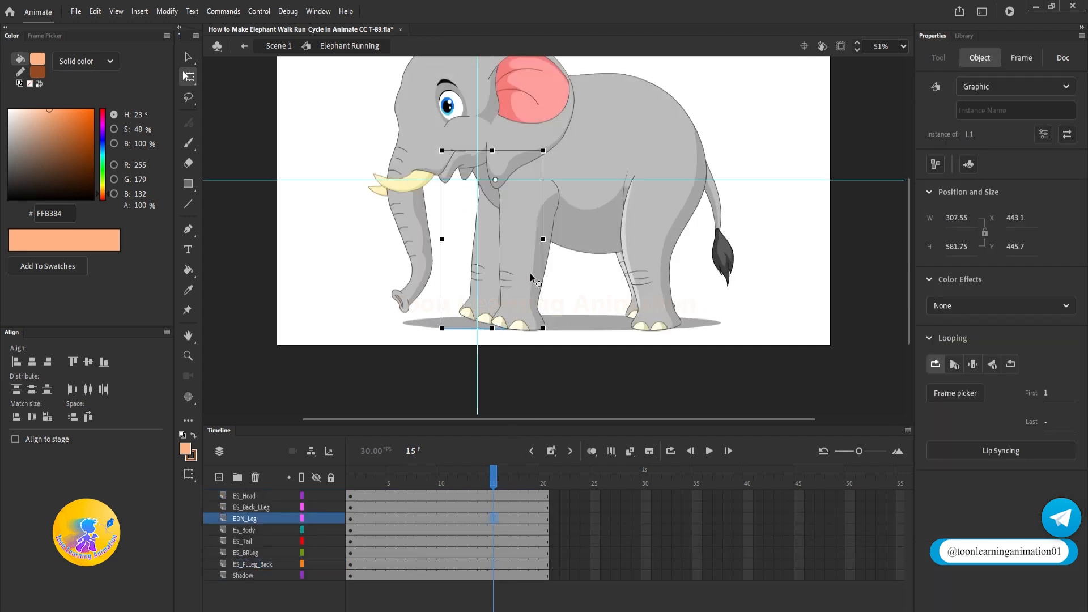
left_click(392, 495)
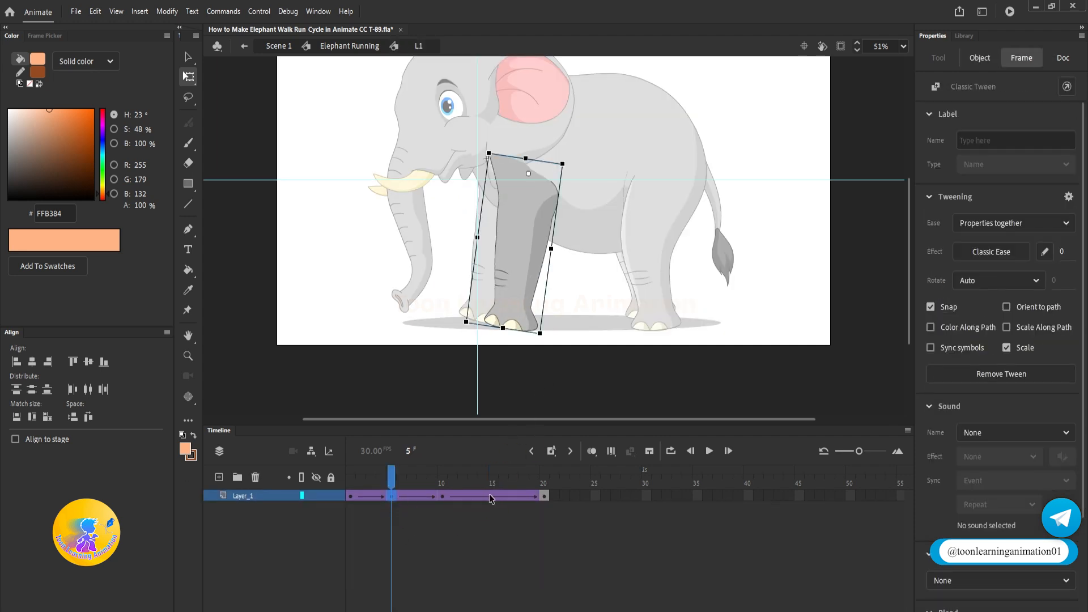
left_click(498, 521)
double_click(544, 369)
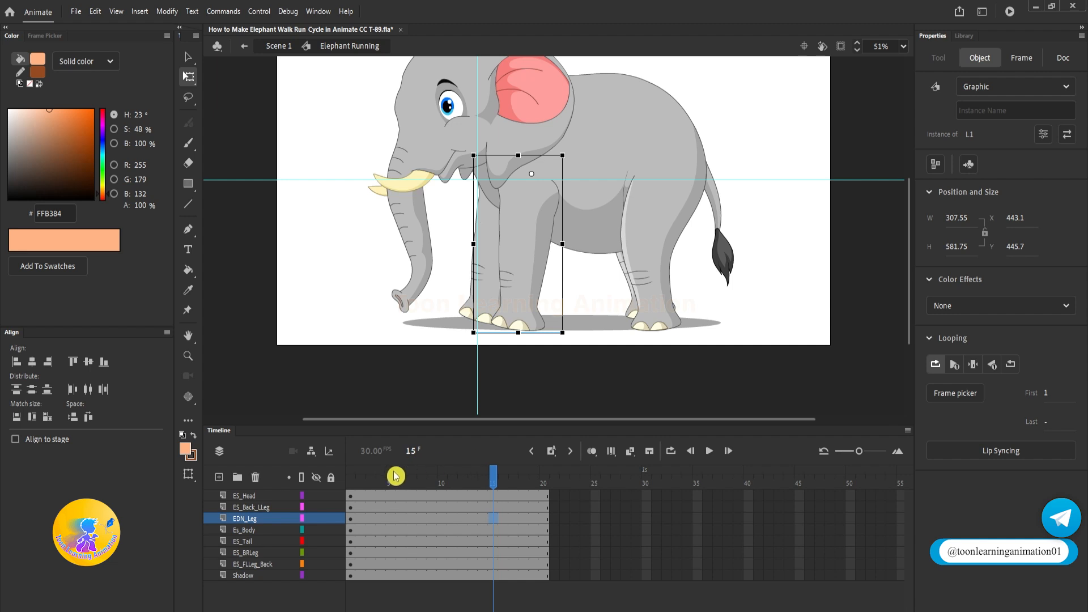
double_click(523, 295)
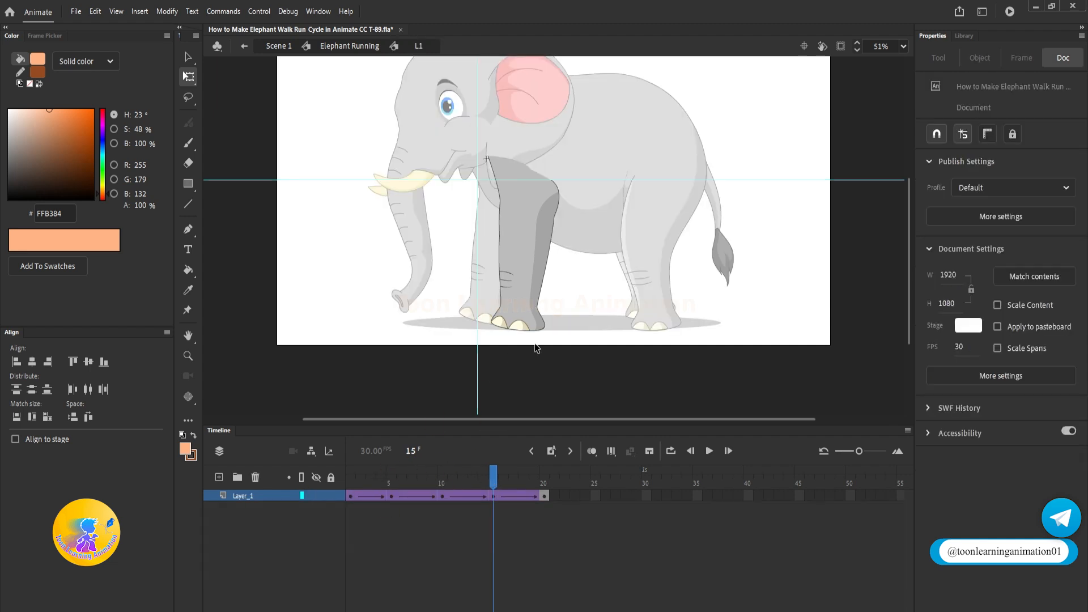
double_click(535, 382)
double_click(489, 289)
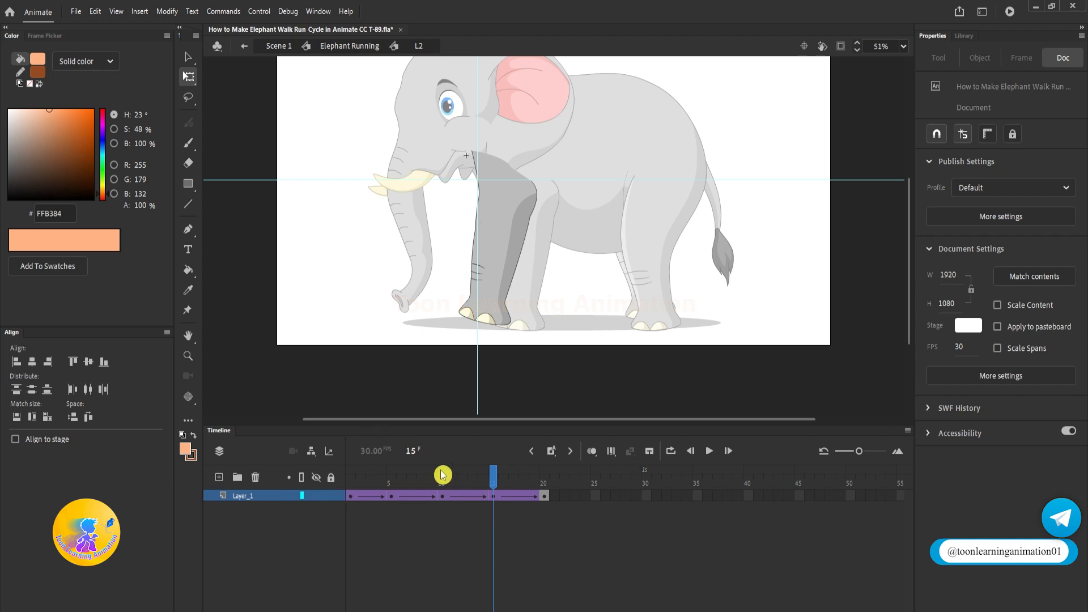
double_click(531, 381)
Step: Insert in-between keyframes at frames 5 and 15 in the L3 near hind-leg symbol's tweened layer and return to the elephant symbol
double_click(647, 291)
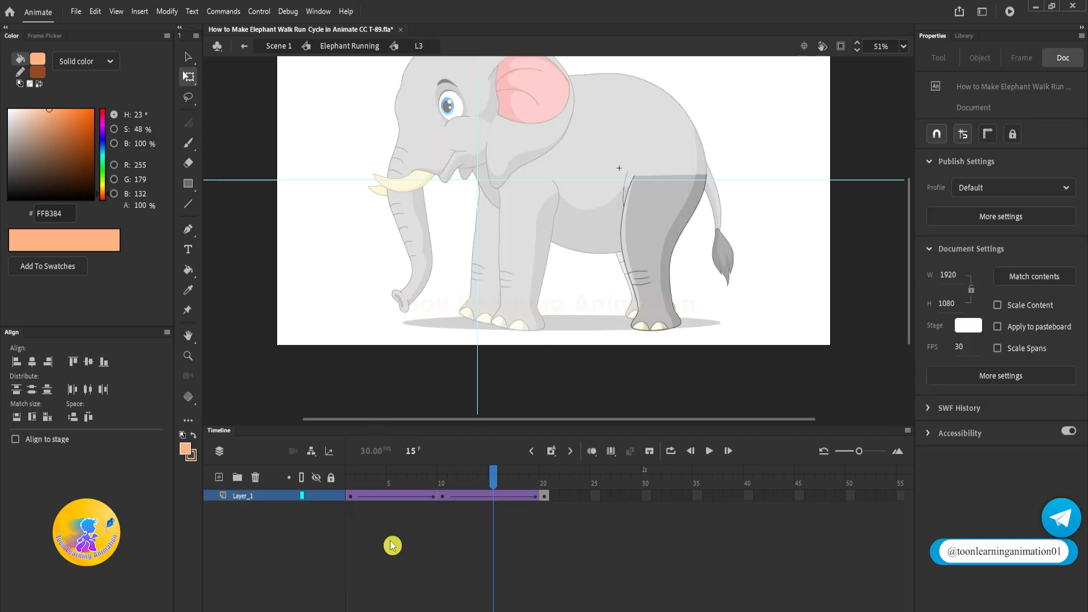
left_click(392, 497)
key("F6")
left_click(495, 497)
key("F6")
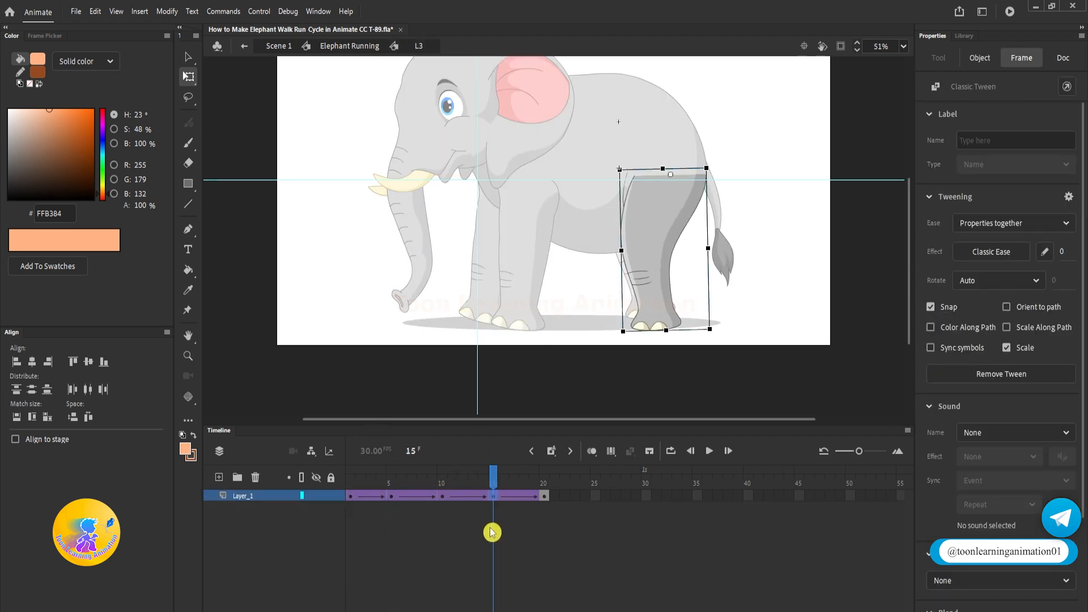
double_click(633, 397)
Step: Insert in-between keyframes at frames 5 and 15 in the L4 far hind-leg symbol and return to the elephant symbol
double_click(636, 311)
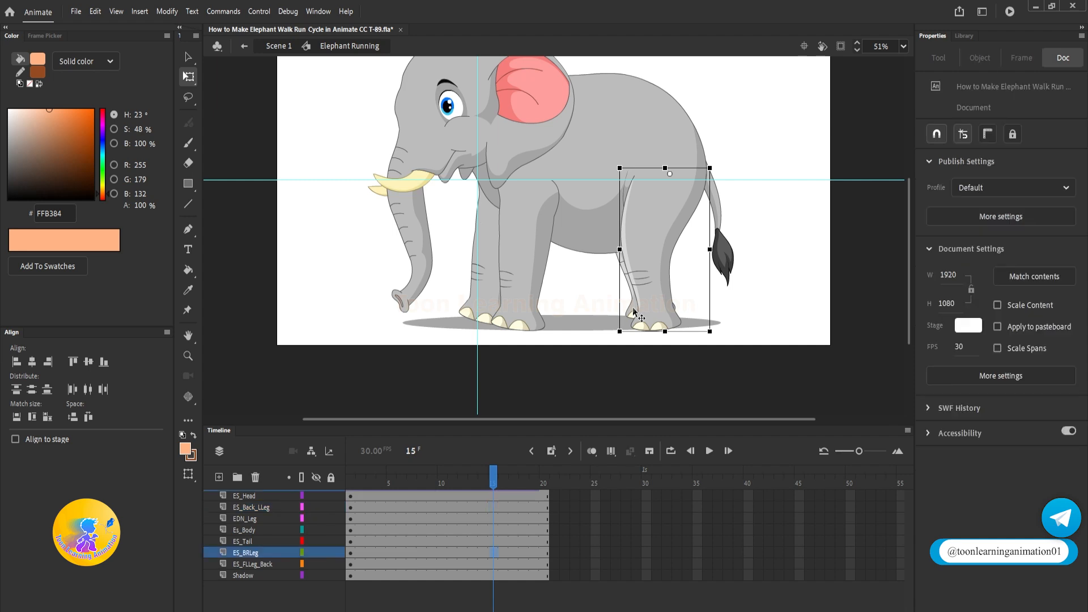
left_click(391, 497)
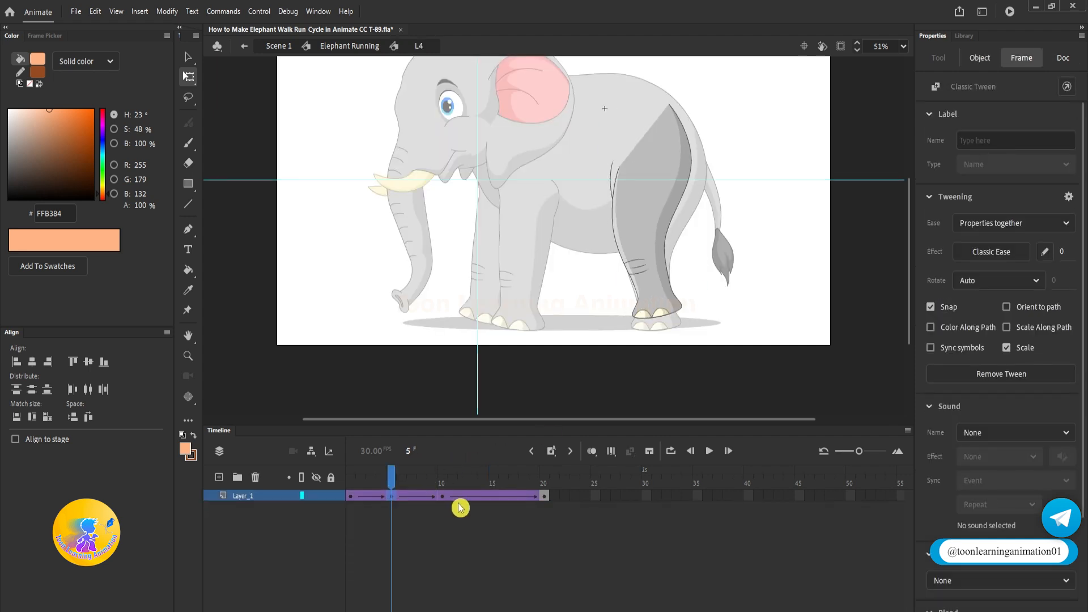
left_click(494, 497)
double_click(639, 357)
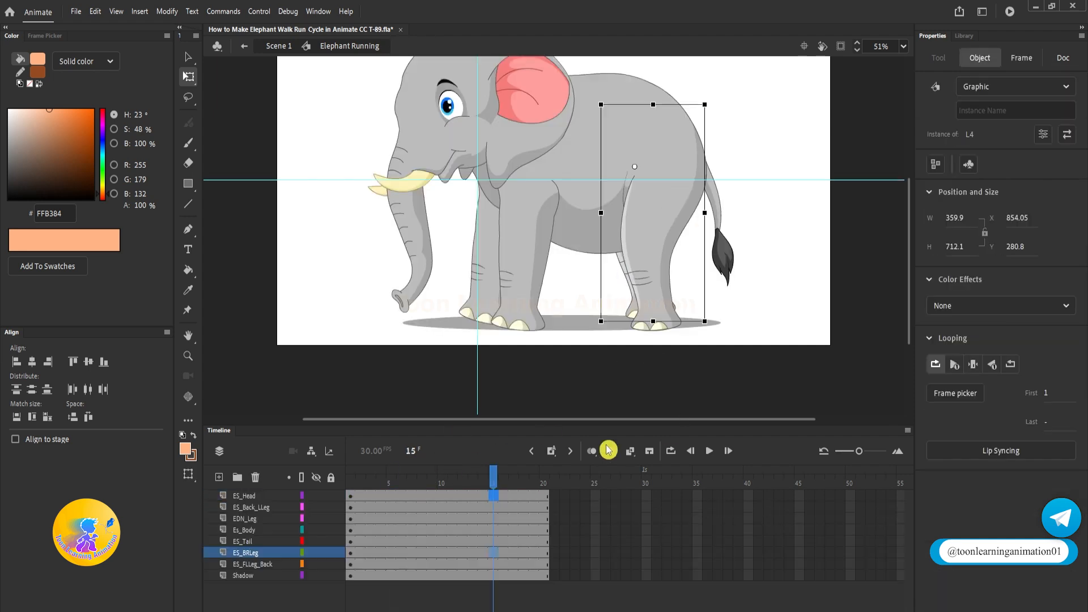
Step: Set the looping first frame of the far front leg (L2) to 17 at frame 1 and preview the walk cycle
left_click(350, 483)
left_click(406, 362)
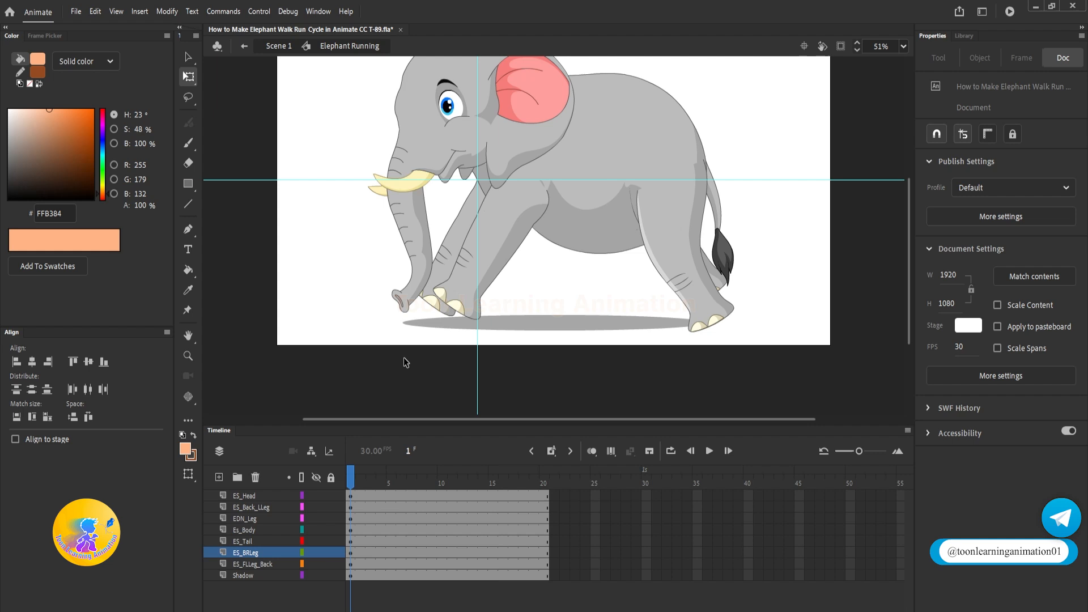
left_click(448, 257)
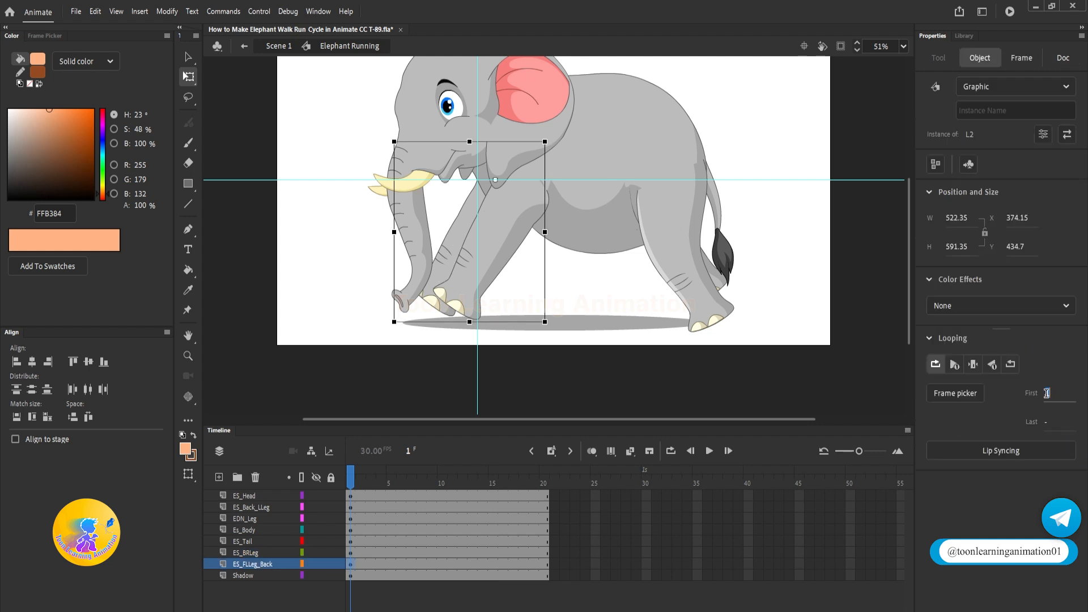
type("17")
key("Return")
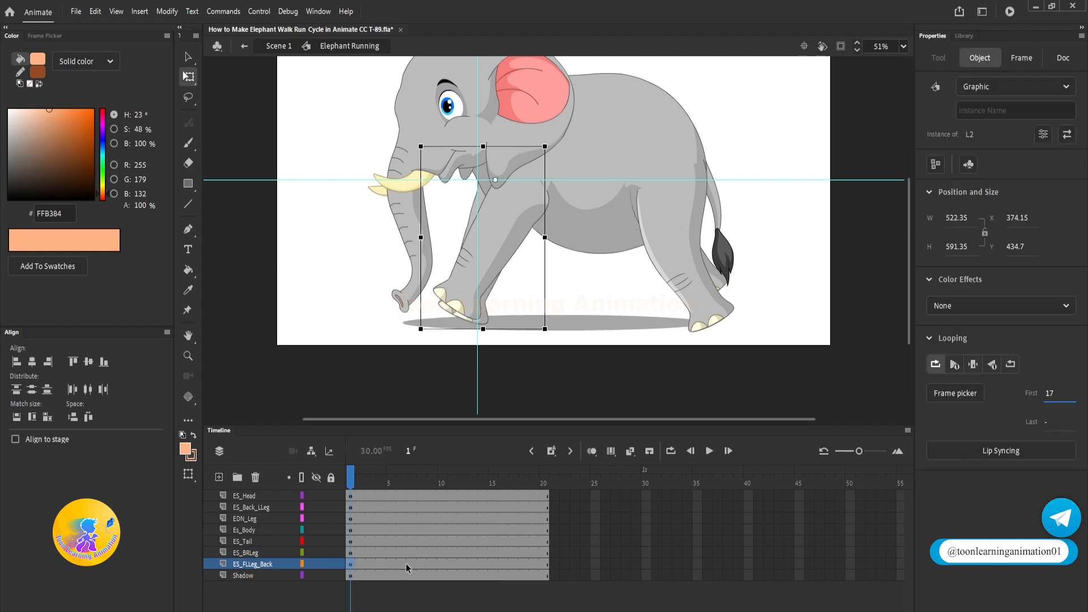
left_click(349, 485)
key("Return")
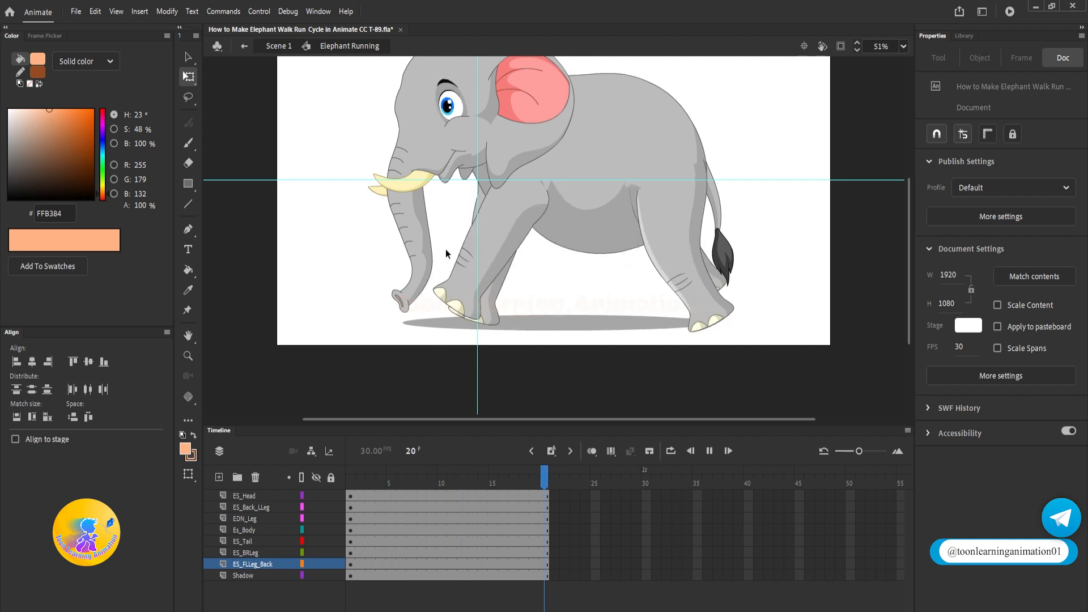
key("Return")
Step: Set the looping first frame of the far hind leg (L4) to 17 at frame 1 and preview the walk cycle
left_click_drag(396, 484, 231, 483)
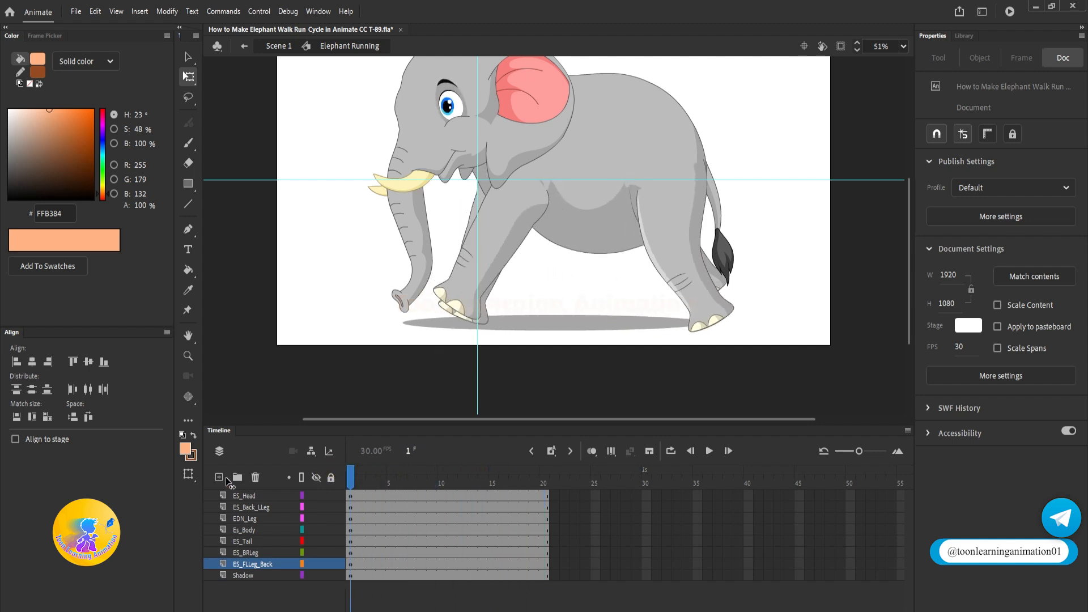
left_click(725, 284)
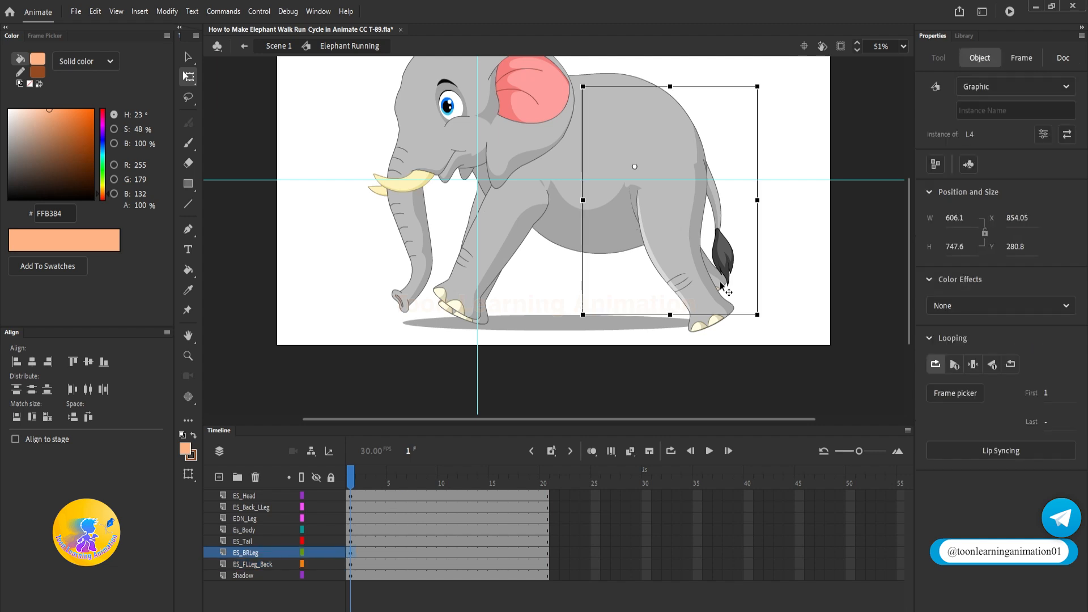
left_click(1047, 392)
type("17")
left_click(351, 477)
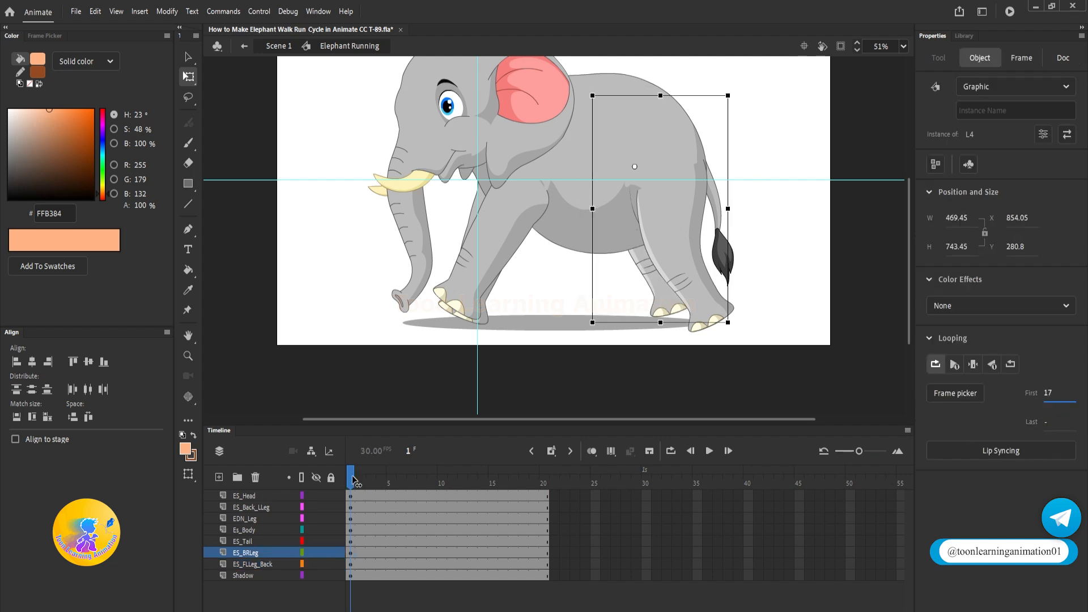
key("Return")
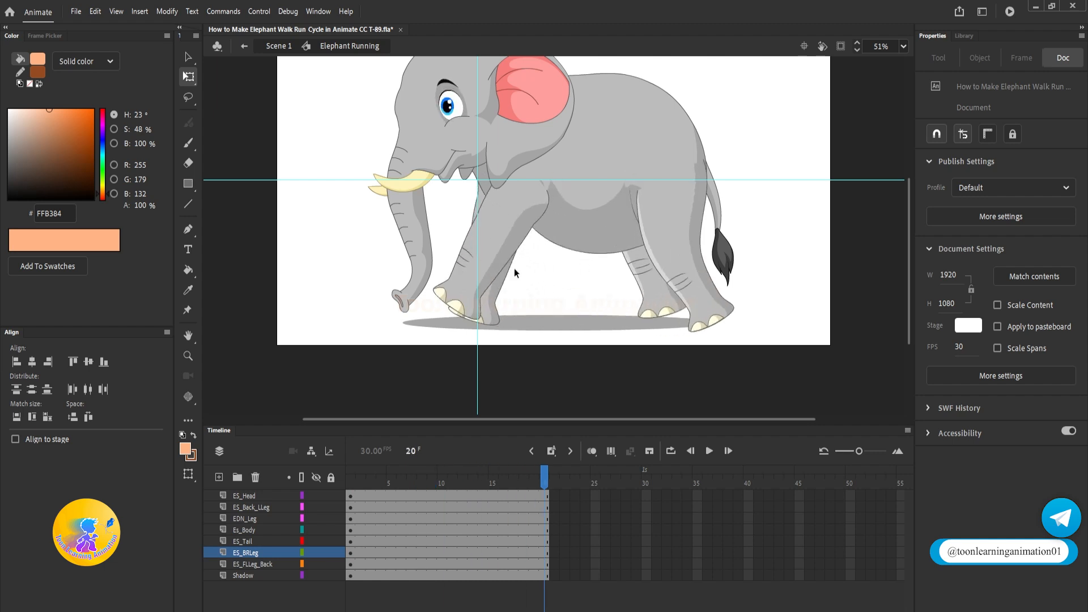
key("Return")
Step: Open the ES FLLeg symbol nested inside the L1 near front-leg symbol
double_click(461, 282)
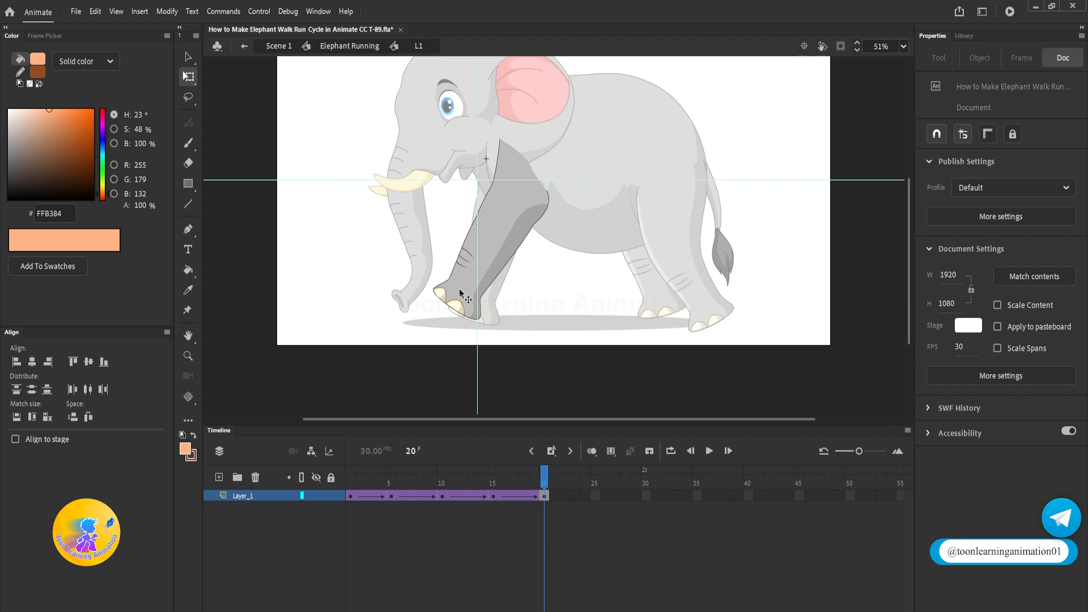
double_click(483, 303)
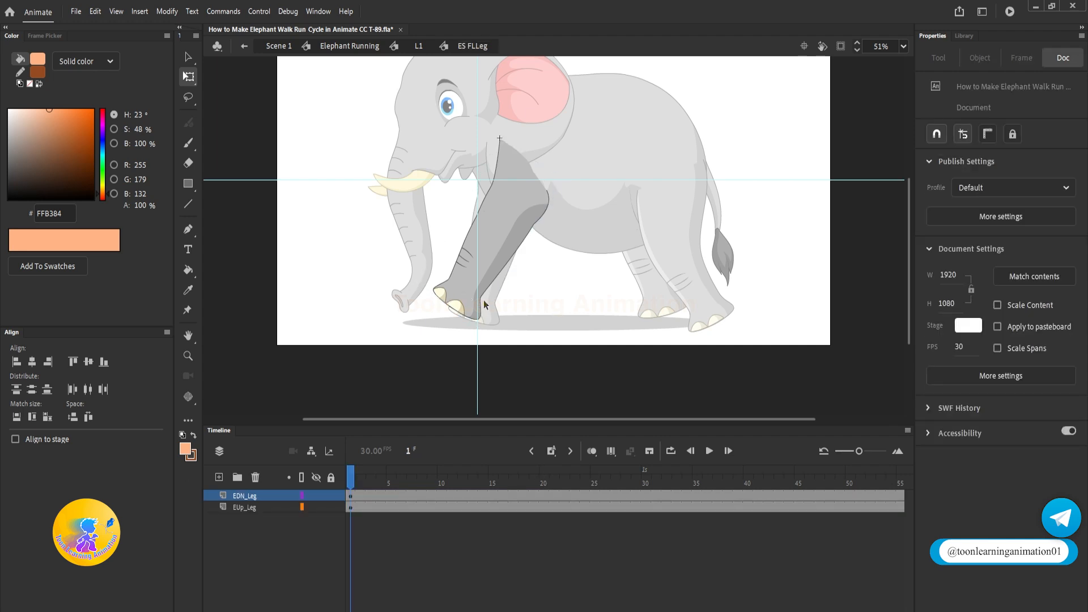
left_click_drag(444, 300, 402, 342)
key("ctrl+z")
left_click_drag(523, 225, 547, 199)
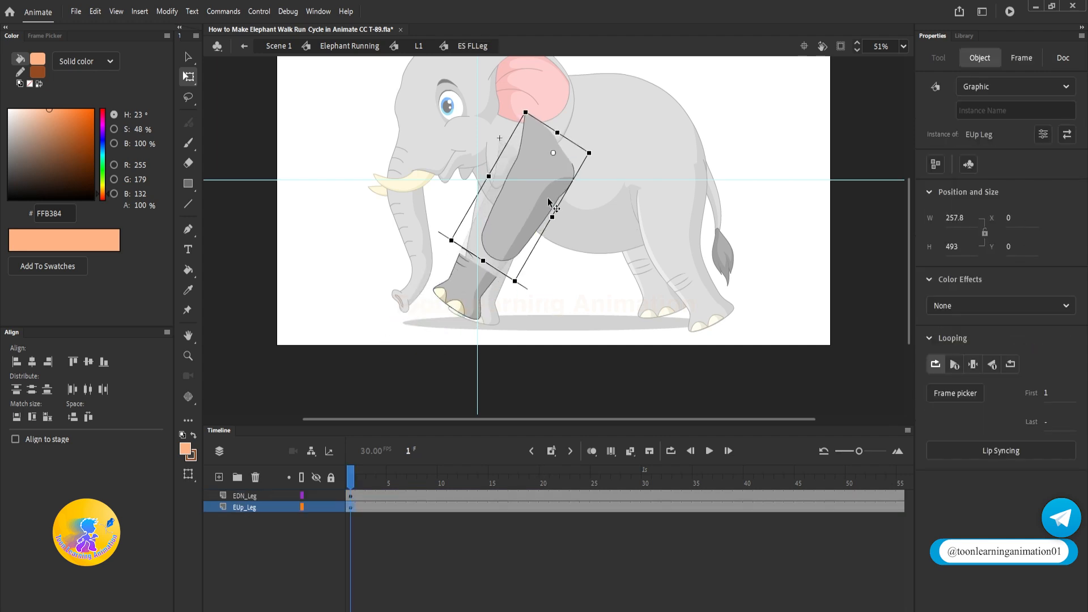
key("ctrl+z")
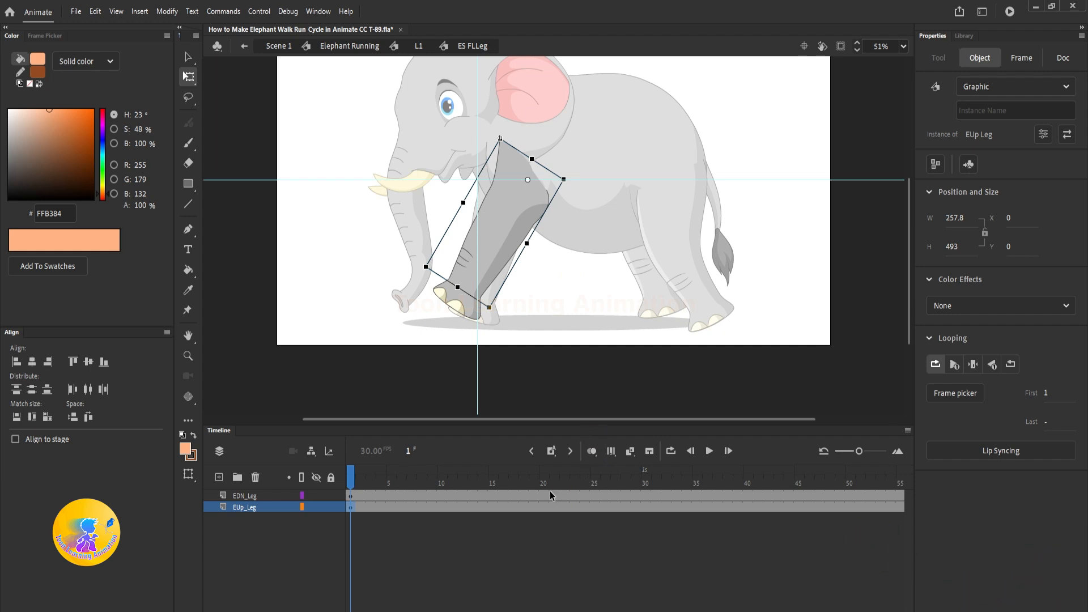
Step: Remove all frames beyond frame 20 from the EDN_Leg and EUp_Leg layers and return to frame 1
left_click_drag(552, 495, 1083, 602)
key("shift+F5")
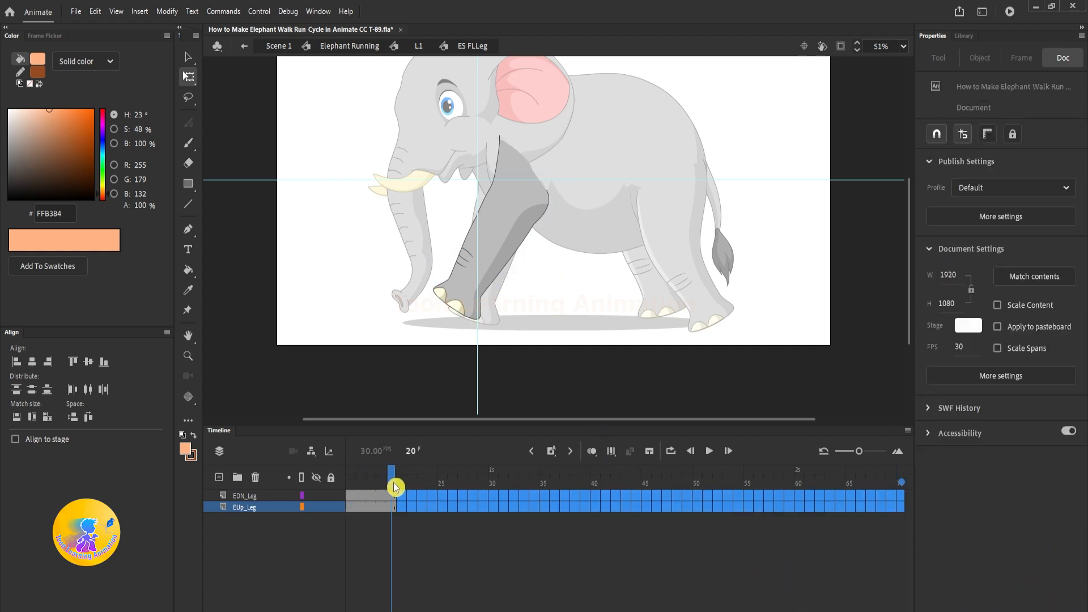
left_click_drag(392, 480, 117, 474)
Step: Insert keyframes for the lower leg at frames 20 and 10 on the EDN_Leg layer
left_click(460, 296)
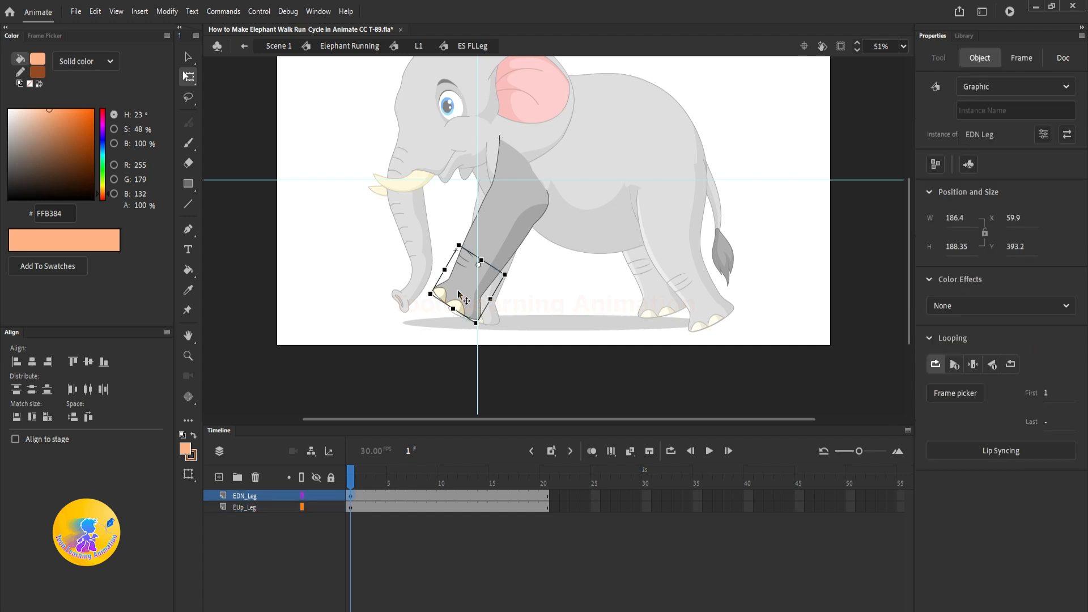
left_click(546, 495)
left_click(444, 494)
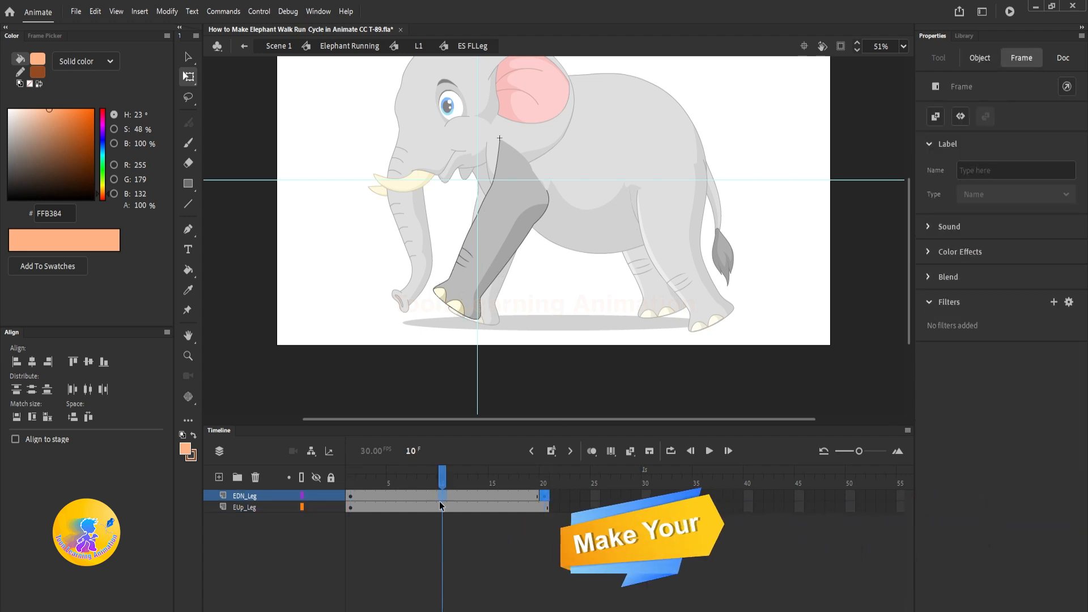
key("F6")
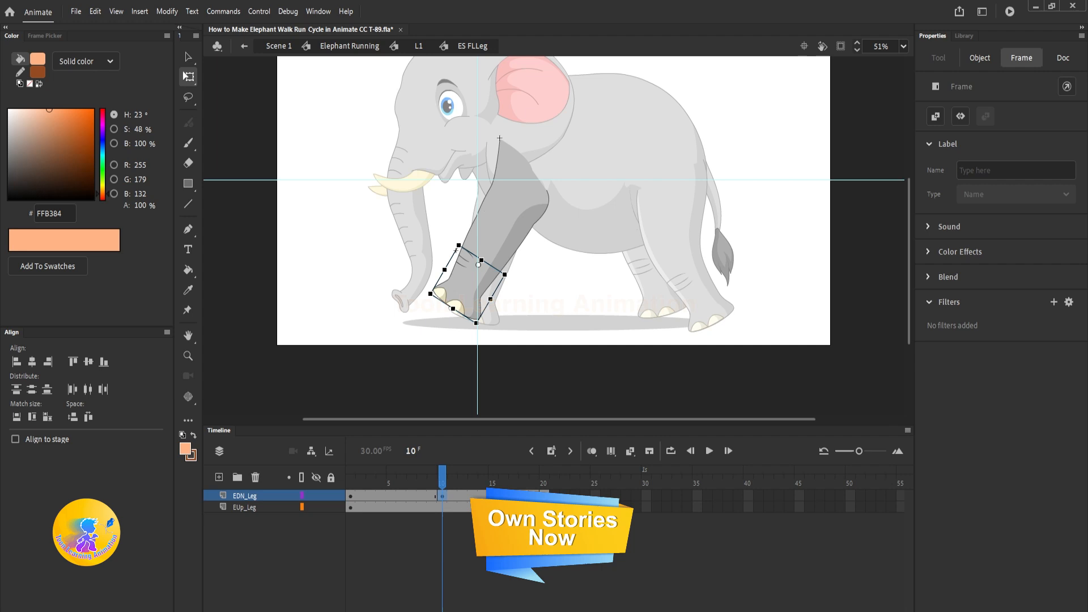
Step: Compare with the keyframes in L1, then add lower-leg keyframes at frames 5 and 15 on ES FLLeg's EDN_Leg layer
double_click(549, 379)
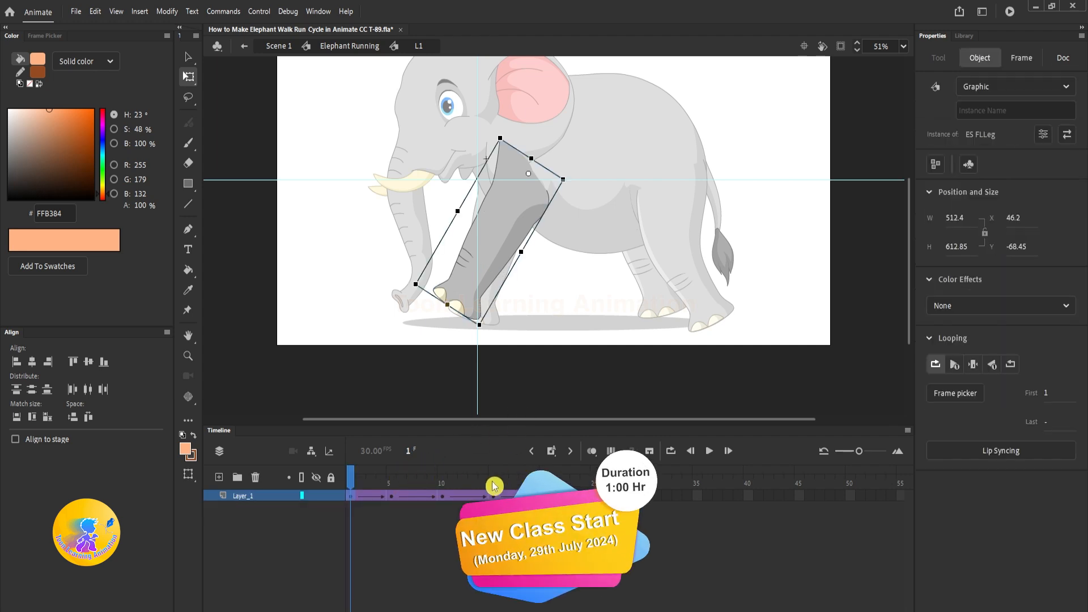
double_click(465, 301)
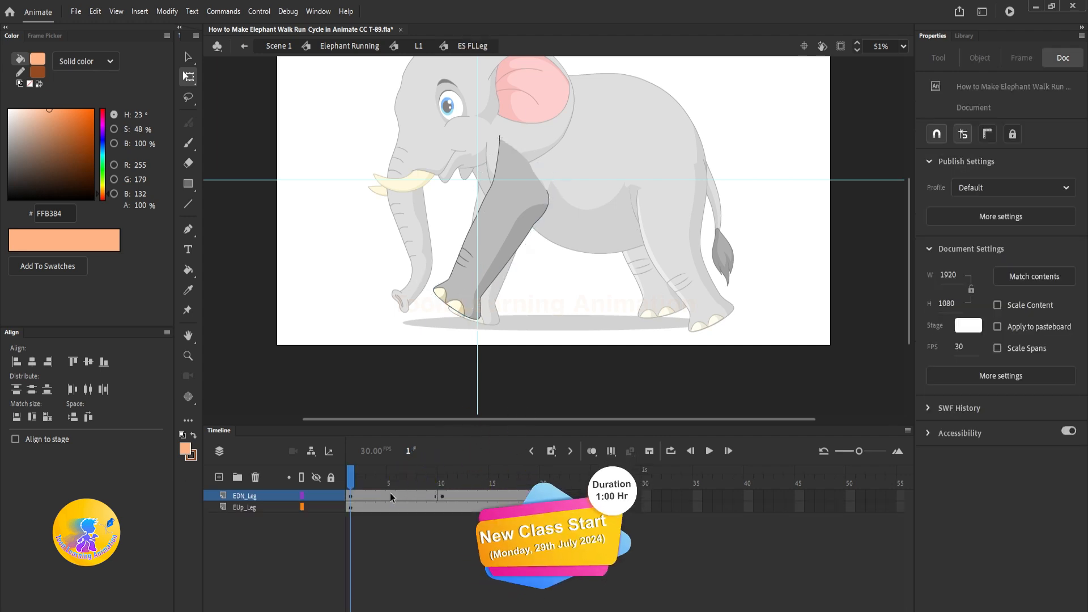
left_click(390, 494)
key("F6")
left_click(492, 495)
key("F6")
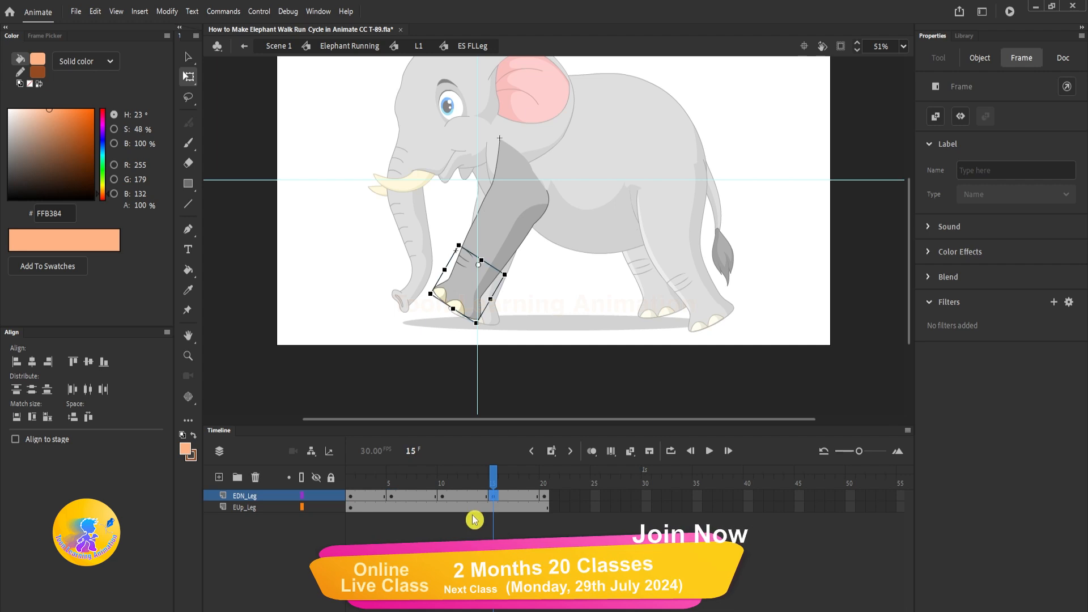
Step: Move to frame 15 in L1, reopen ES FLLeg and rotate the lower leg backward at the knee on EDN_Leg's frame 15 keyframe
double_click(555, 378)
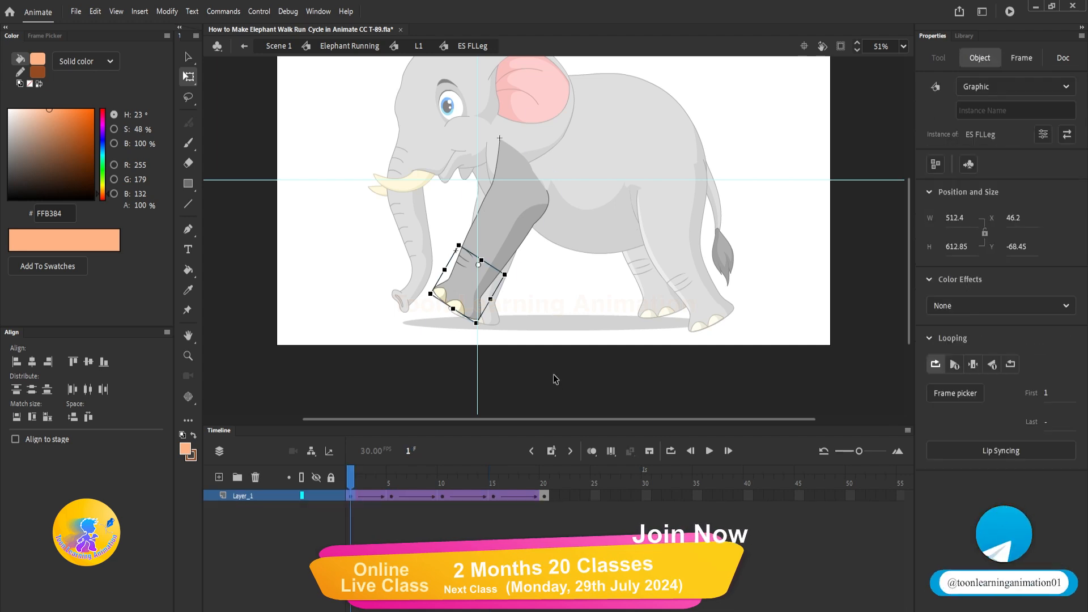
double_click(485, 360)
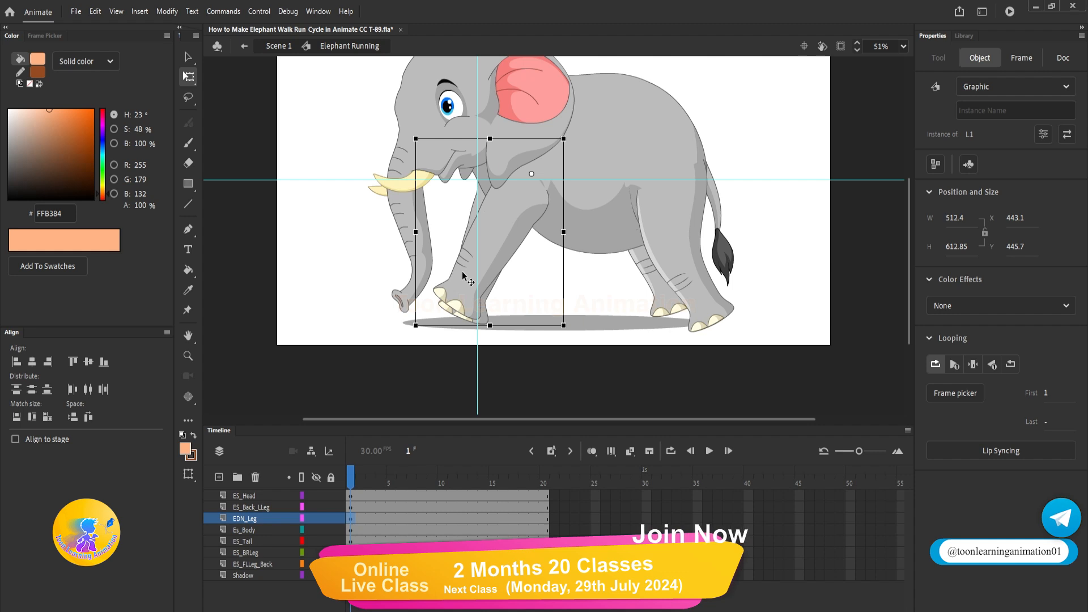
double_click(453, 310)
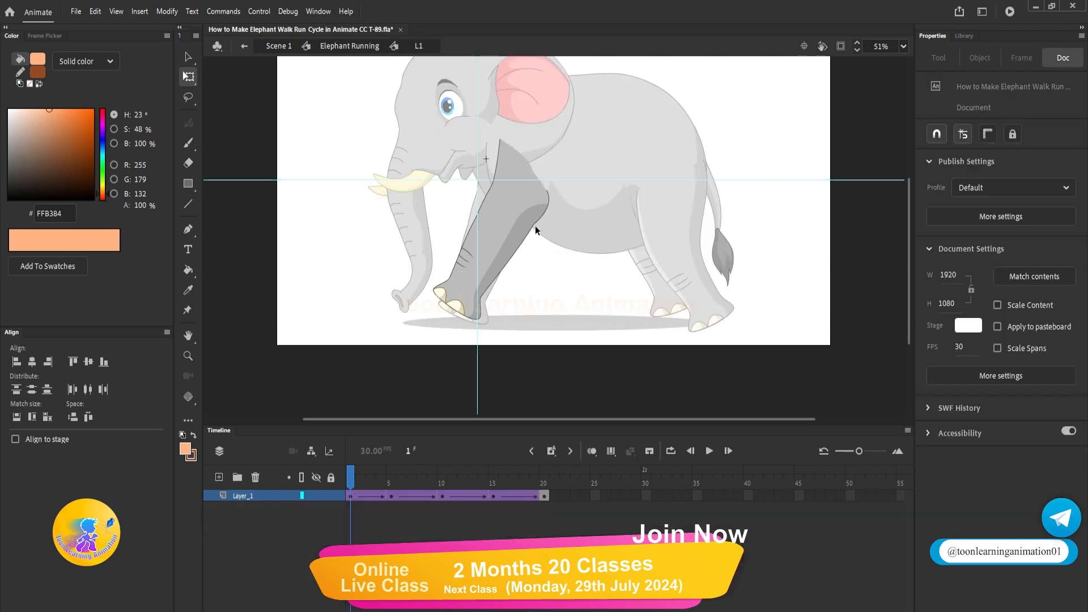
left_click_drag(352, 481, 494, 498)
double_click(523, 325)
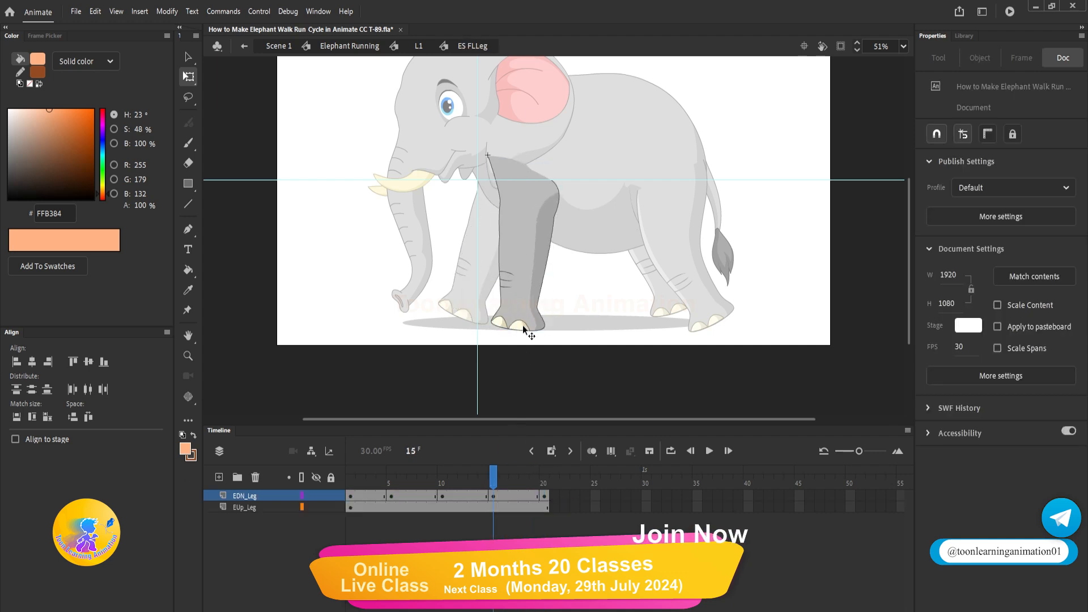
left_click(539, 330)
left_click(494, 482)
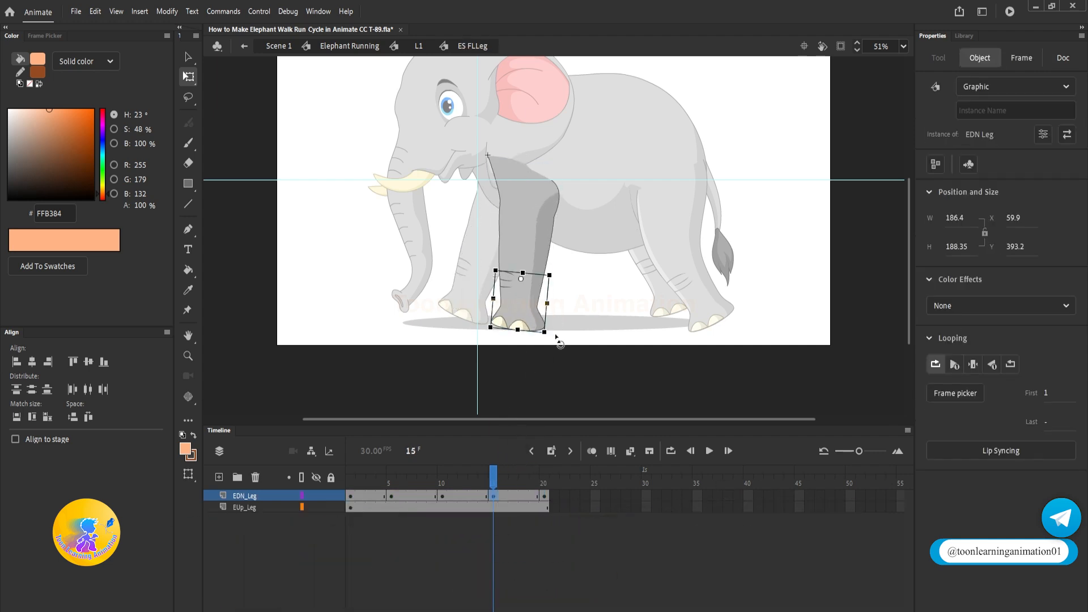
left_click_drag(557, 338, 613, 282)
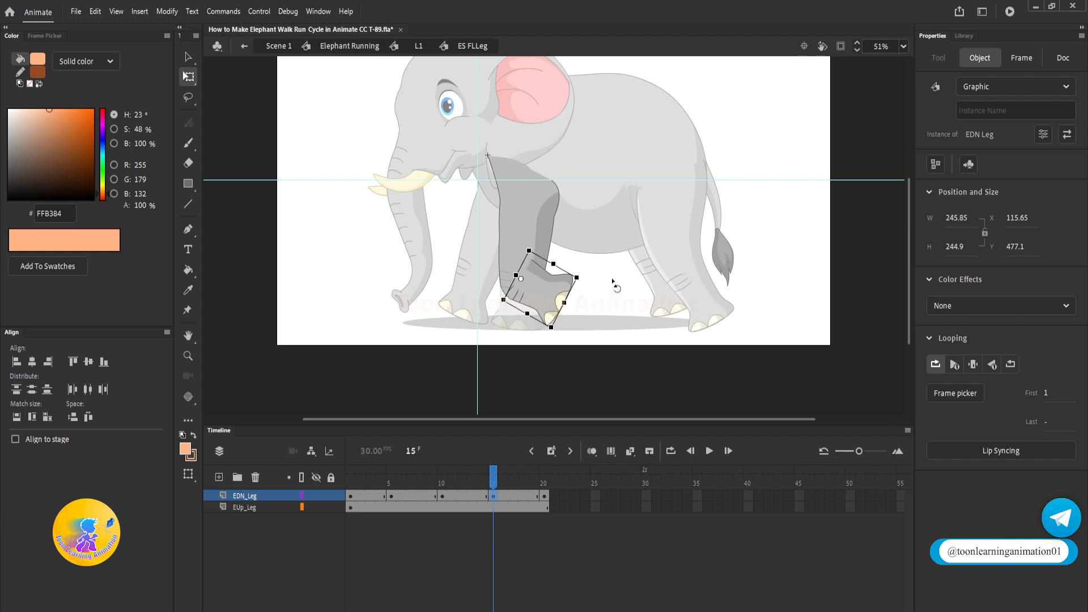
Step: Create classic tweens between the frame 10, 15 and 20 keyframes on ES FLLeg's EDN_Leg layer
left_click(473, 500)
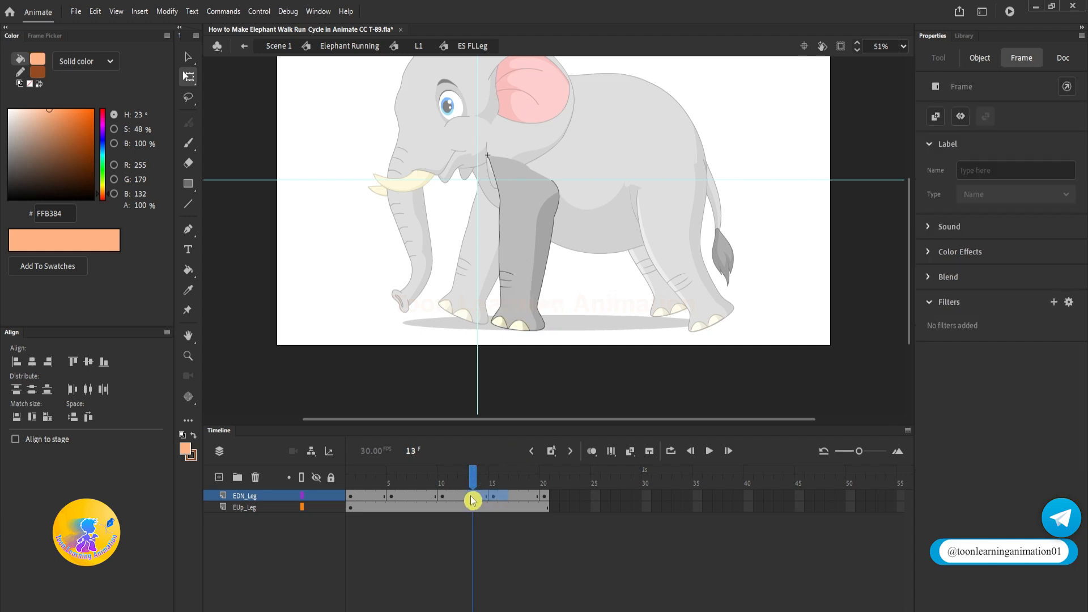
right_click(473, 500)
left_click(532, 145)
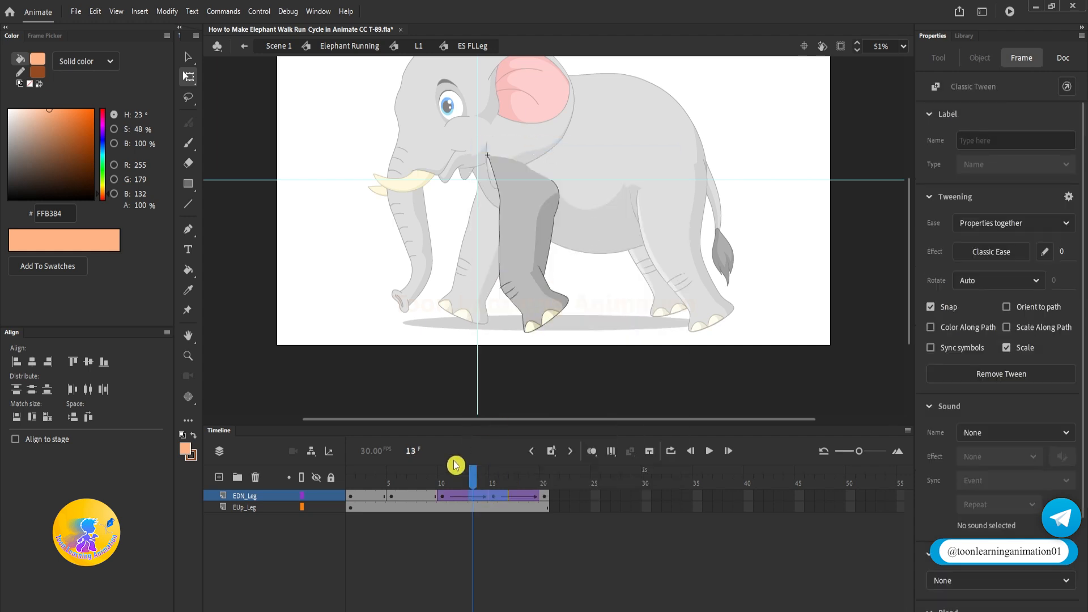
Step: Return to Elephant Running and play the cycle to check the near front leg's knee bend
double_click(401, 388)
double_click(400, 389)
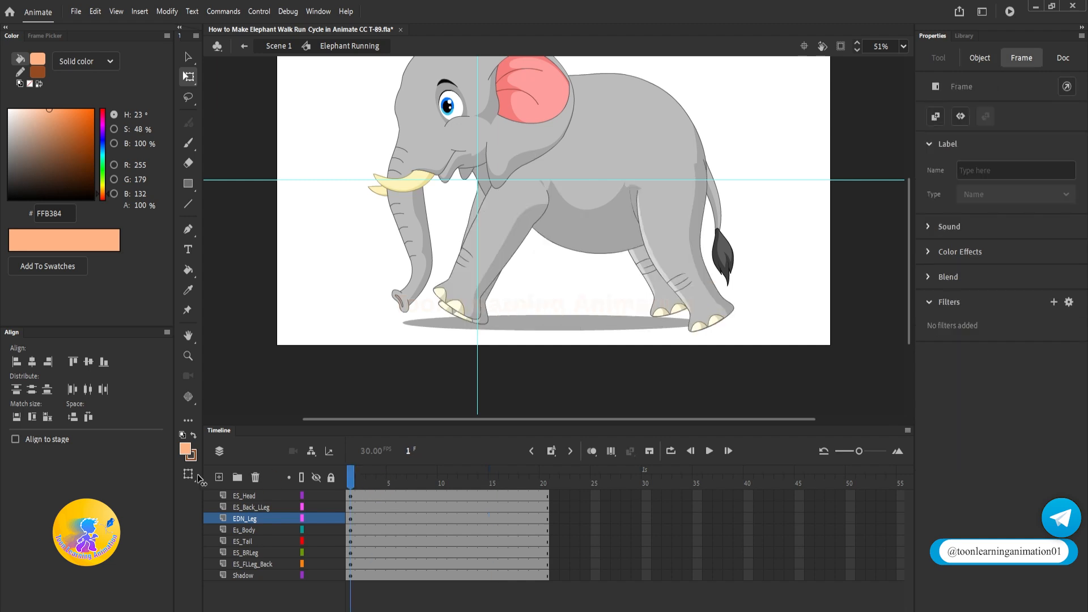
key("Return")
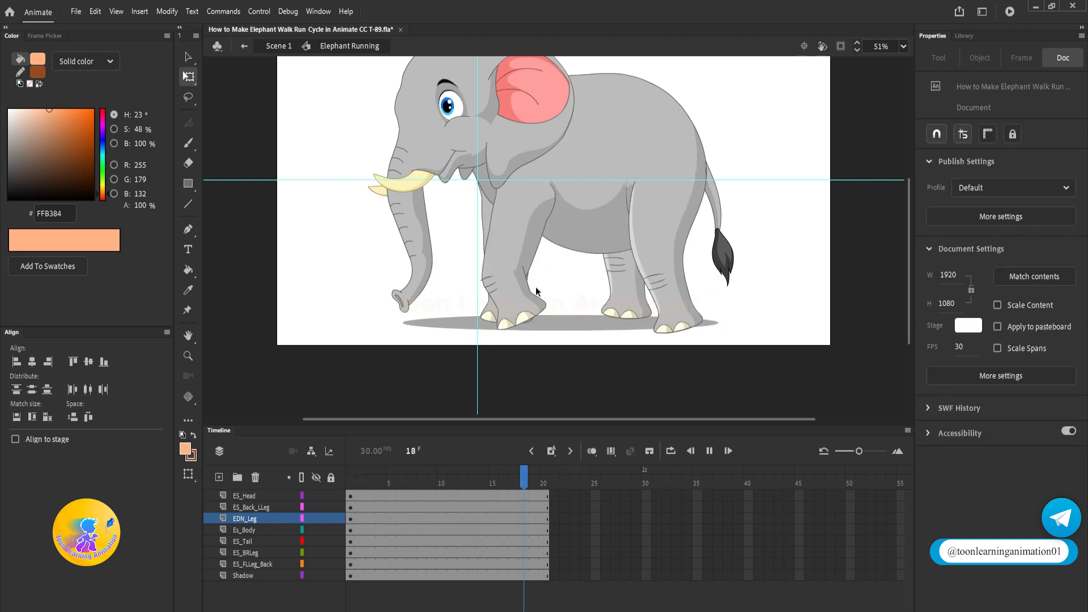
key("Return")
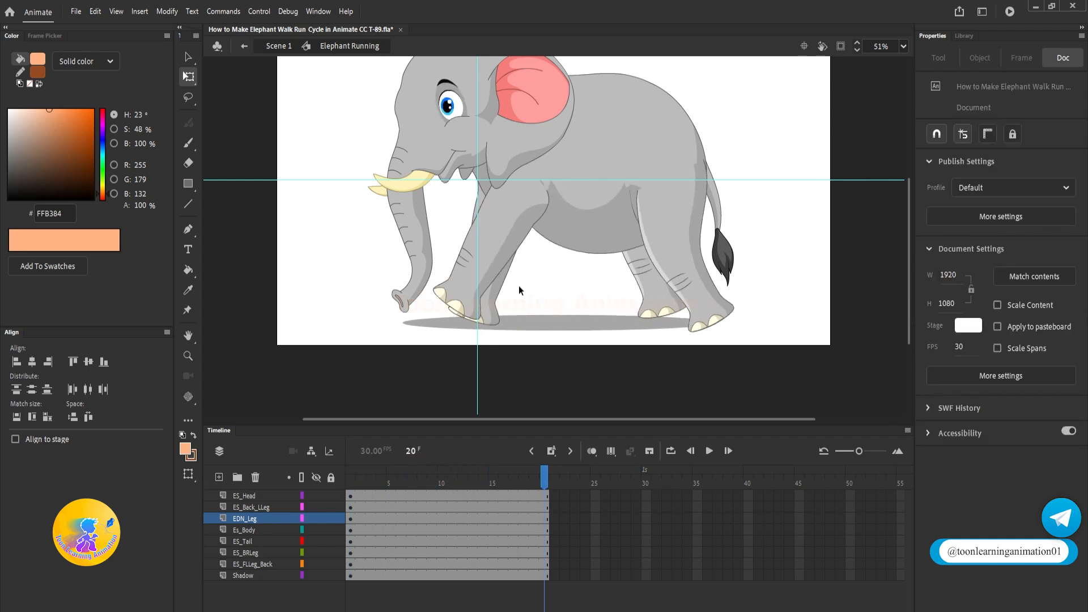
Step: Open ES FLLeg Back inside L2, remove all frames beyond frame 20 and return to frame 1
left_click_drag(401, 475, 472, 458)
double_click(510, 310)
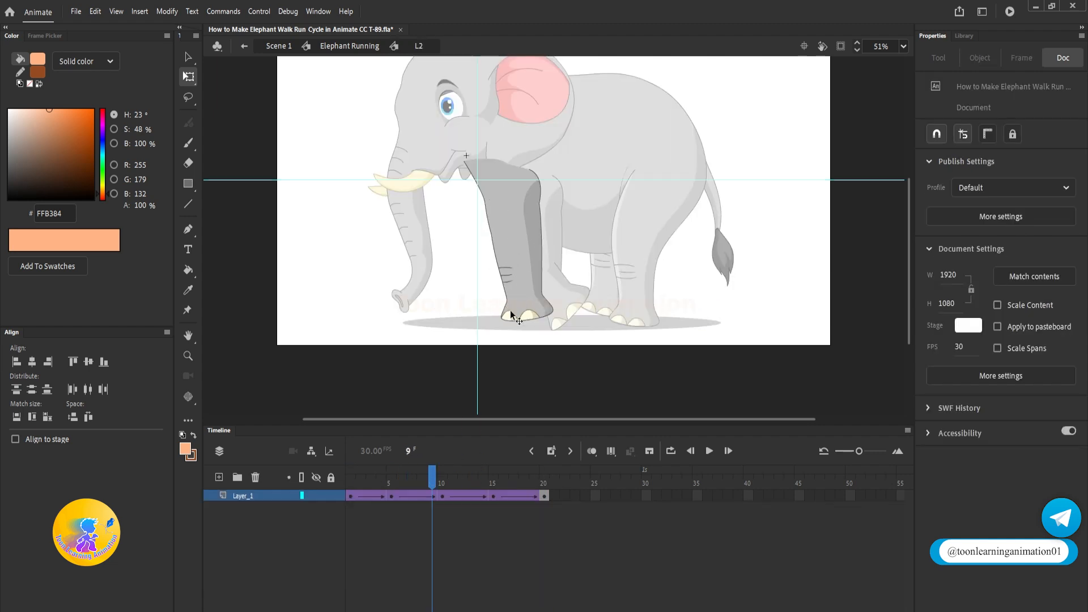
double_click(510, 311)
left_click_drag(548, 495, 1083, 607)
key("shift+F5")
left_click_drag(397, 484, 213, 461)
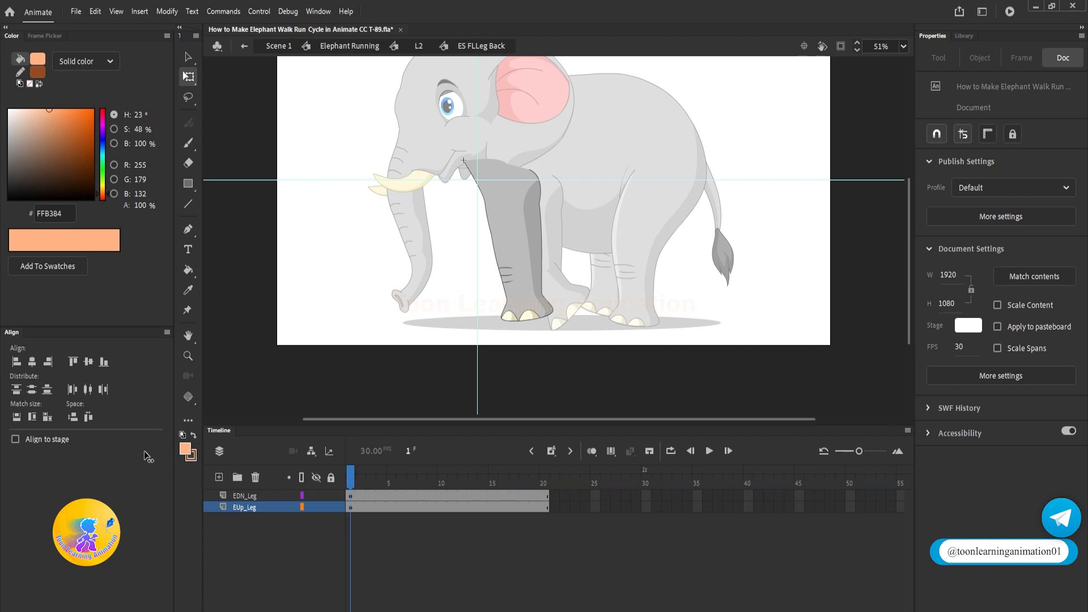
Step: Insert keyframes for the lower leg at frames 20, 10, 5 and 15 on ES FLLeg Back's EDN_Leg layer
left_click(533, 322)
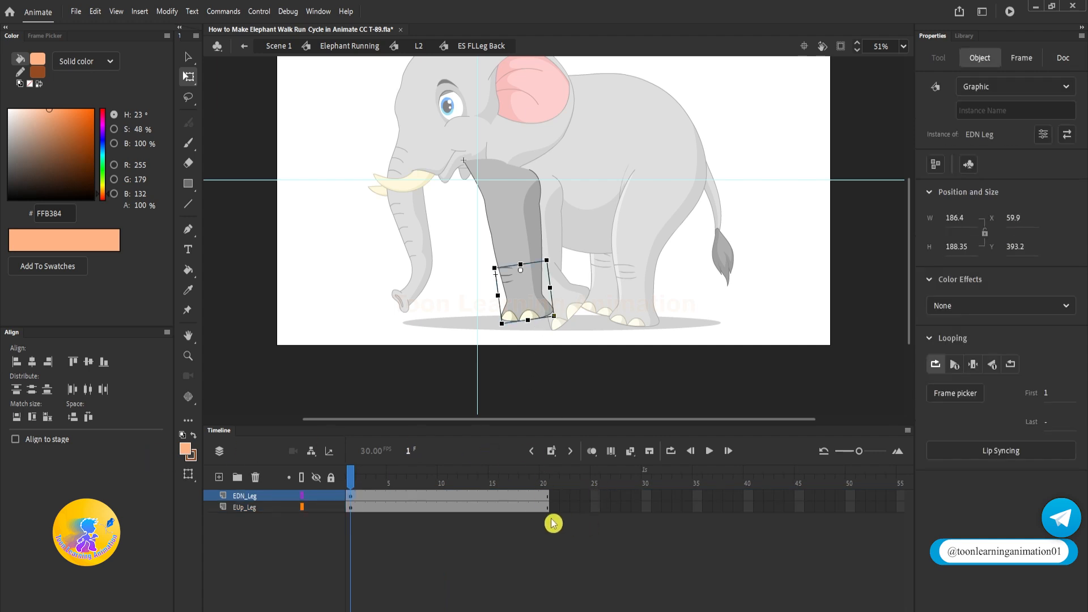
left_click(545, 497)
key("F6")
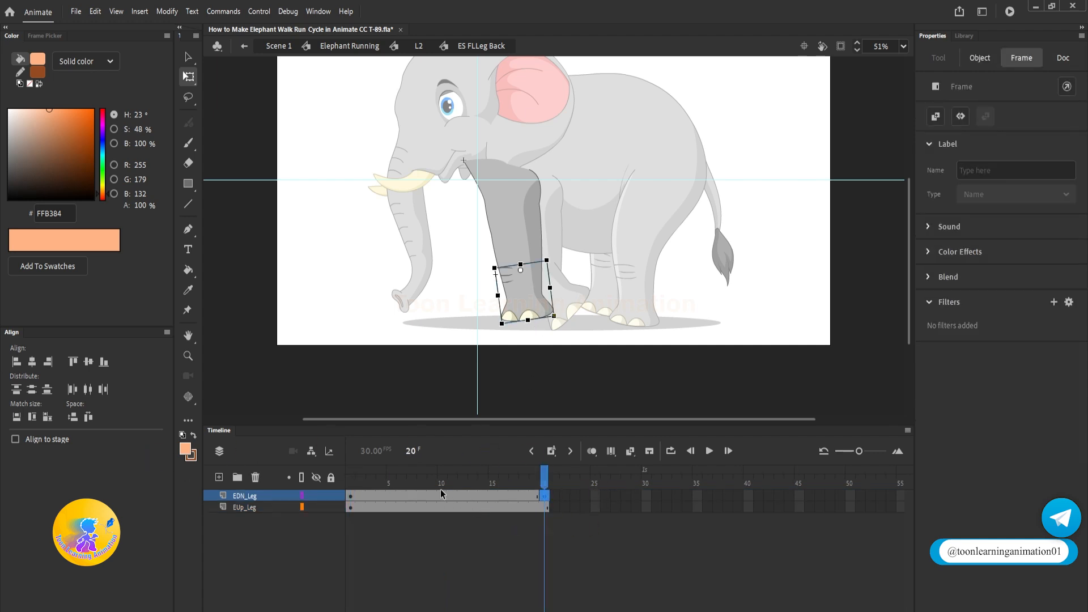
left_click(443, 497)
key("F6")
left_click(387, 496)
key("F6")
left_click(486, 496)
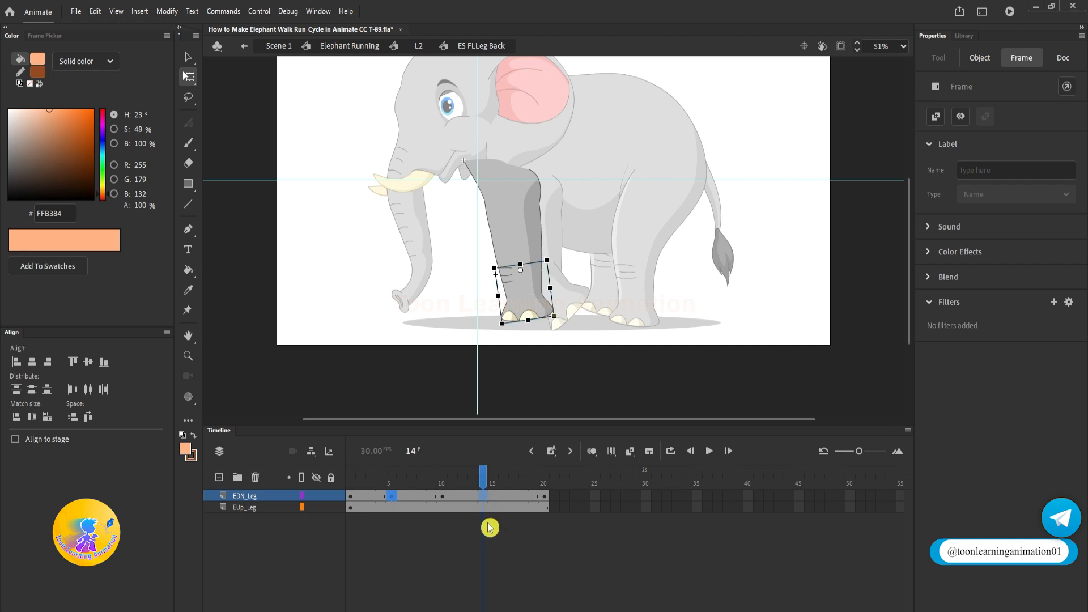
left_click(492, 496)
key("F6")
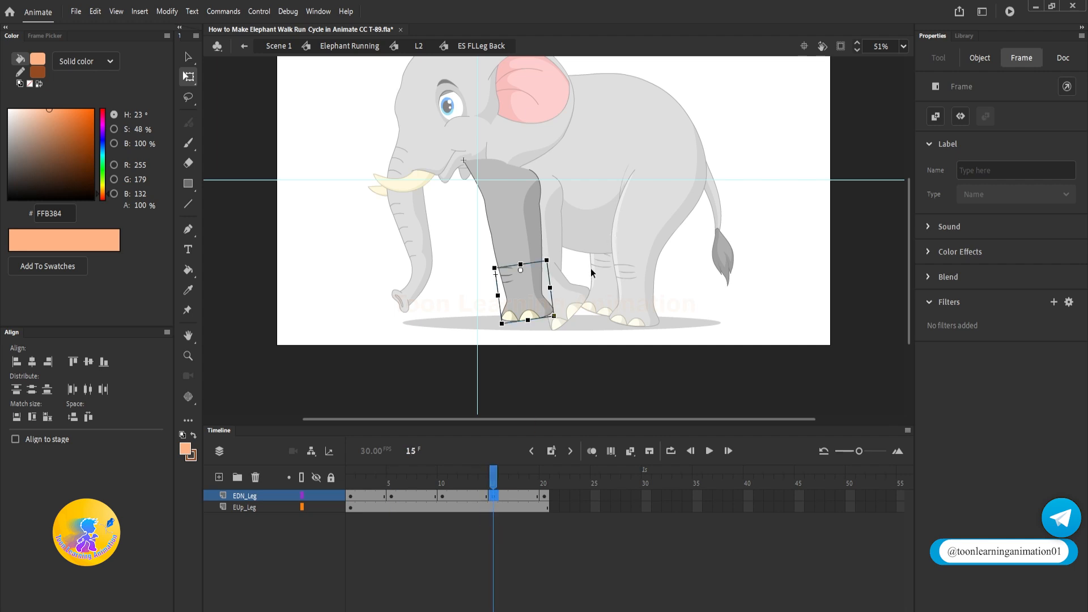
Step: Rotate the lower leg backward at the knee on frame 15 and create classic tweens from frame 10 to 20
left_click_drag(565, 311, 595, 261)
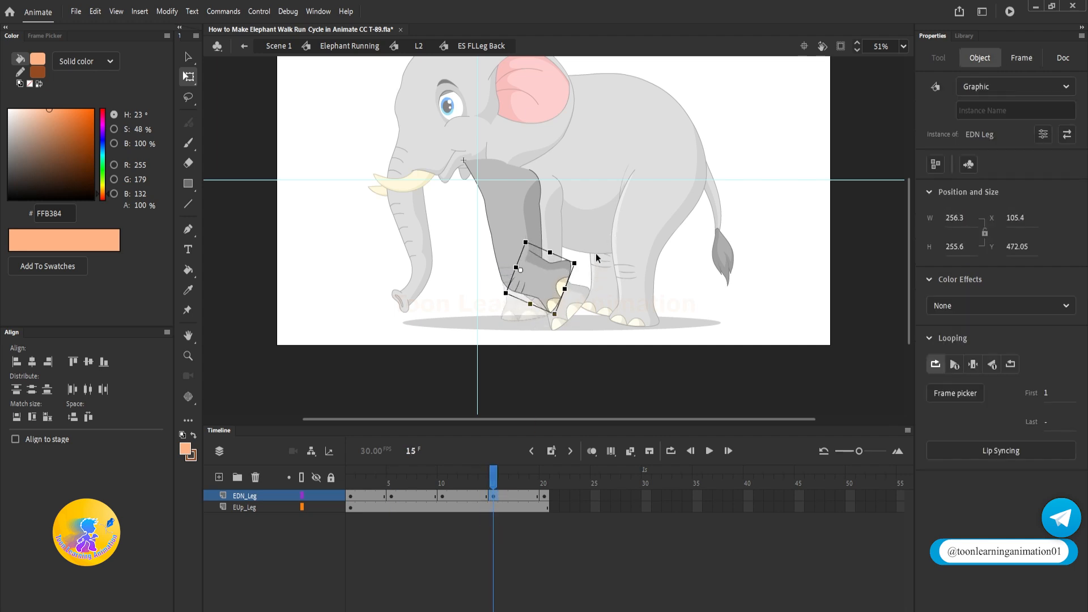
left_click(472, 497)
right_click(473, 496)
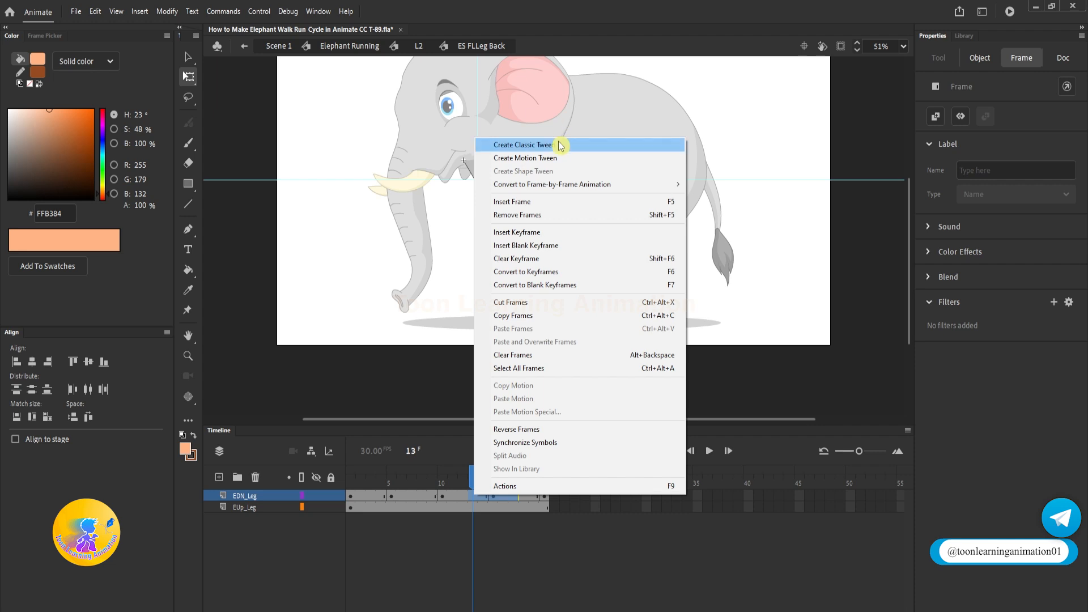
left_click(559, 146)
Step: Return to Elephant Running and play the cycle to check the motion of both front legs
double_click(818, 252)
double_click(817, 253)
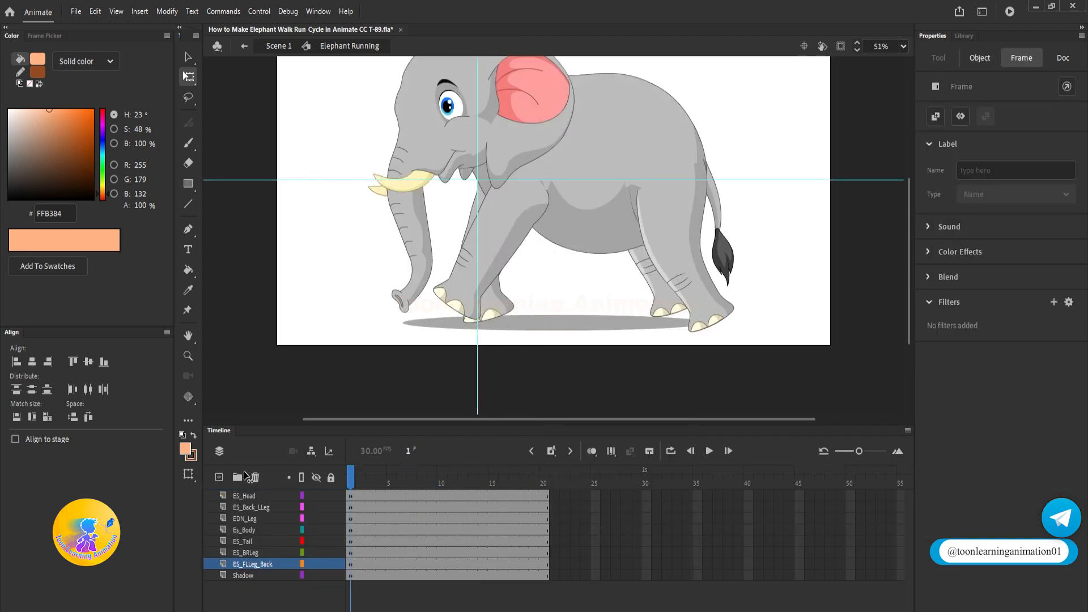
key("Return")
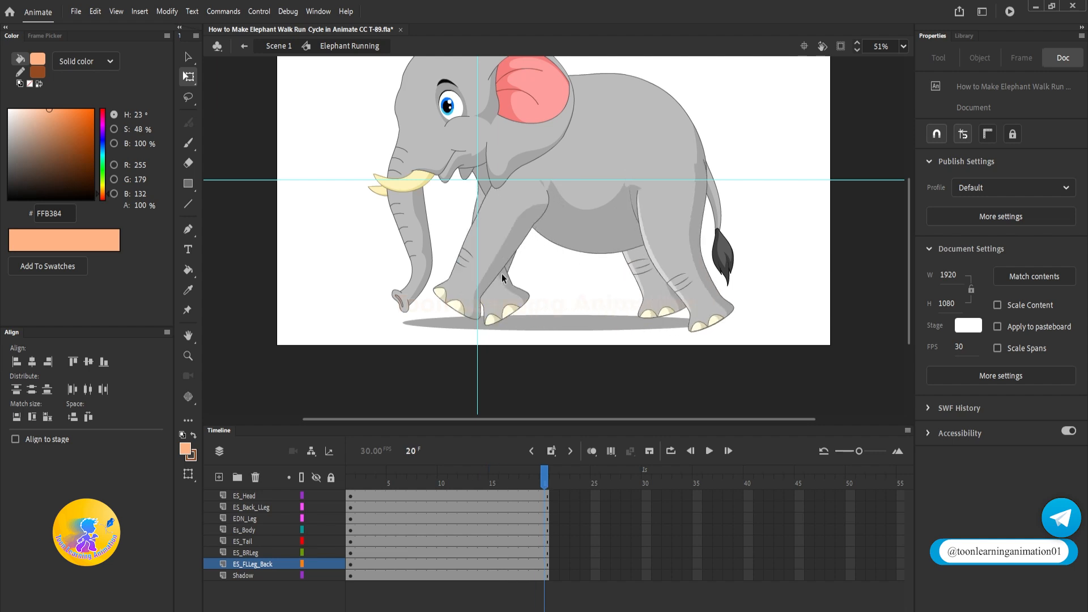
Step: Open L3, review its keyframes and shorten the rear leg vertically on frame 5 to a height of about 482 px
double_click(684, 298)
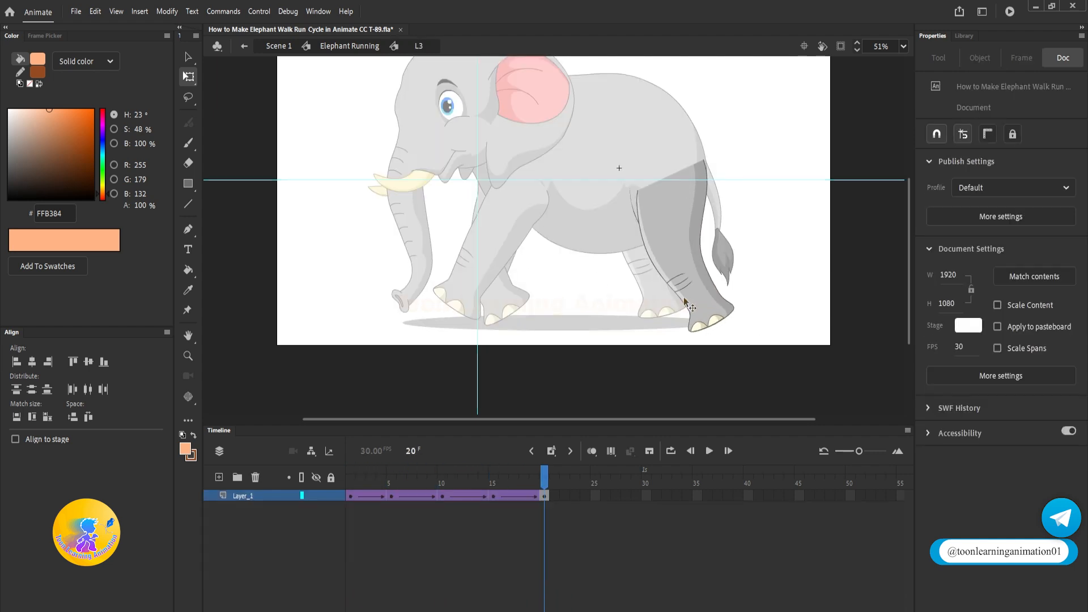
left_click(493, 494)
left_click(672, 518)
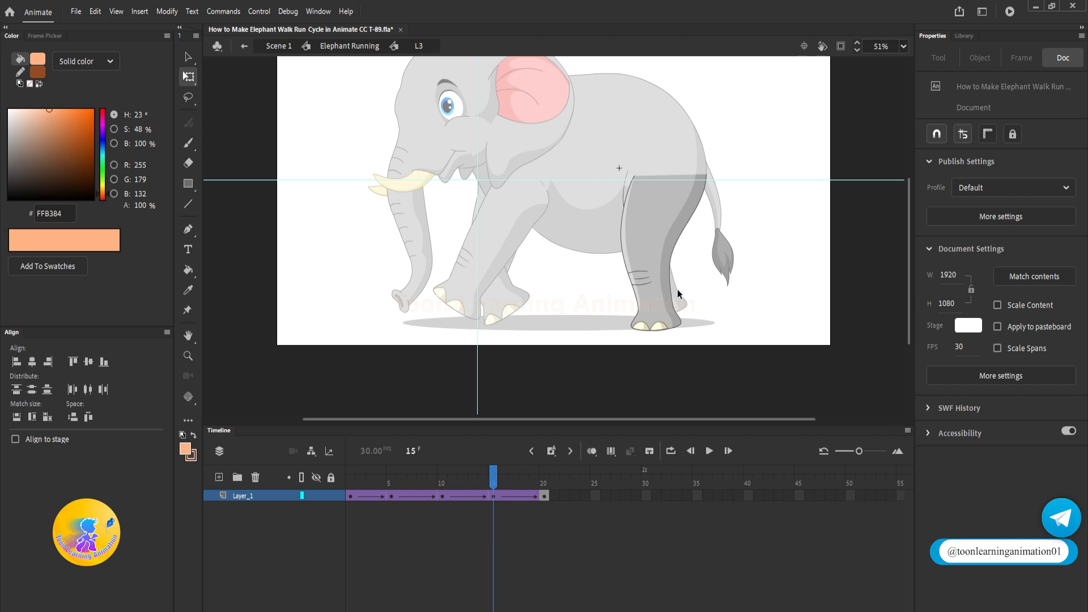
left_click(662, 307)
left_click_drag(383, 476, 443, 486)
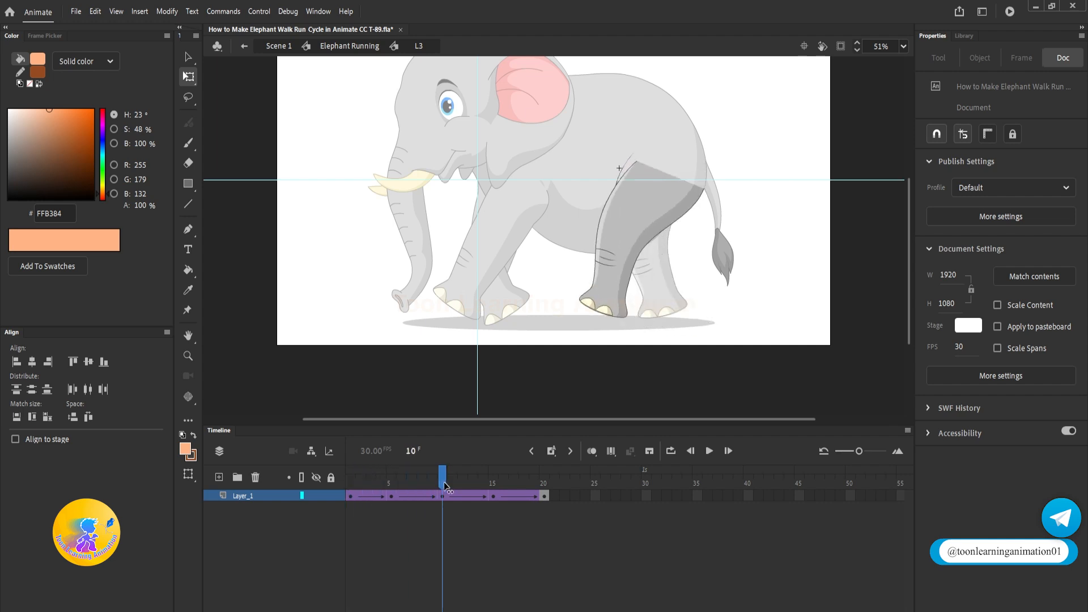
left_click_drag(363, 491, 393, 485)
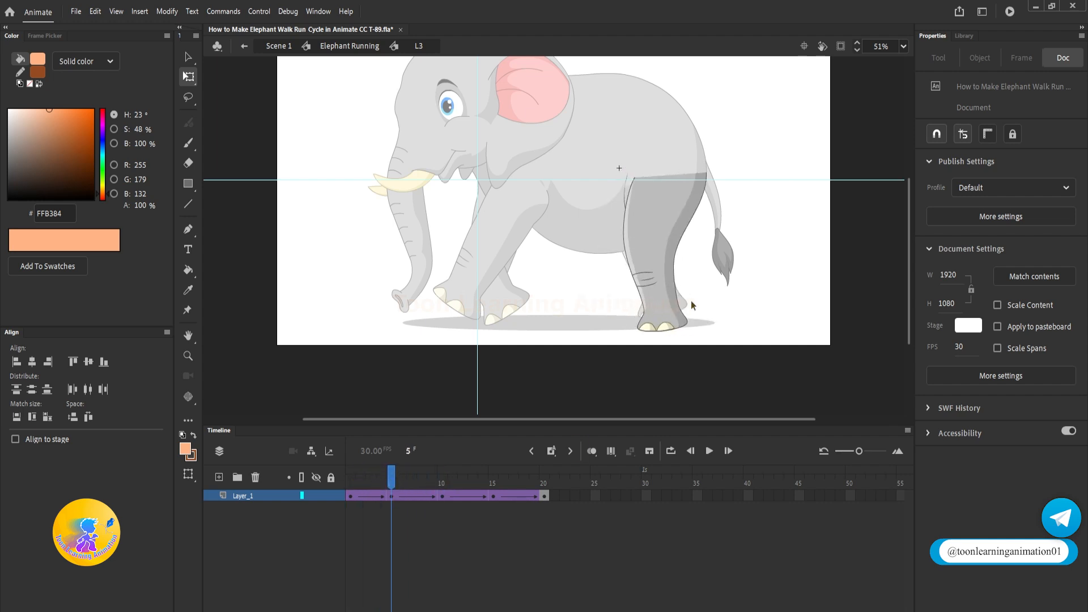
left_click(675, 311)
left_click_drag(673, 329, 672, 310)
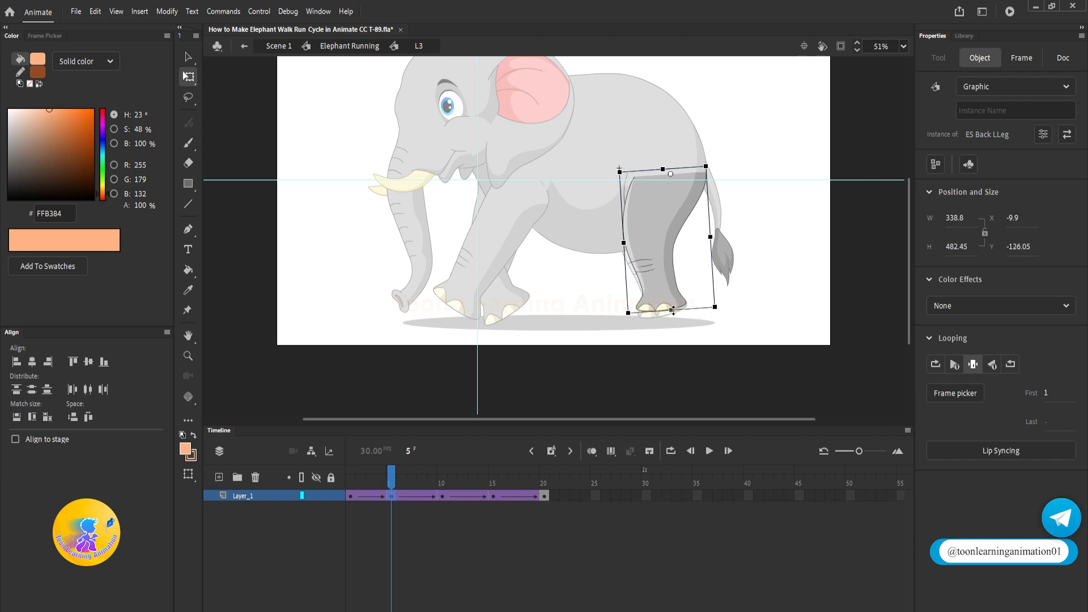
Step: Open L4, shorten its rear leg slightly in height on the frame 5 keyframe and preview the animation in Scene 1
double_click(745, 333)
double_click(702, 278)
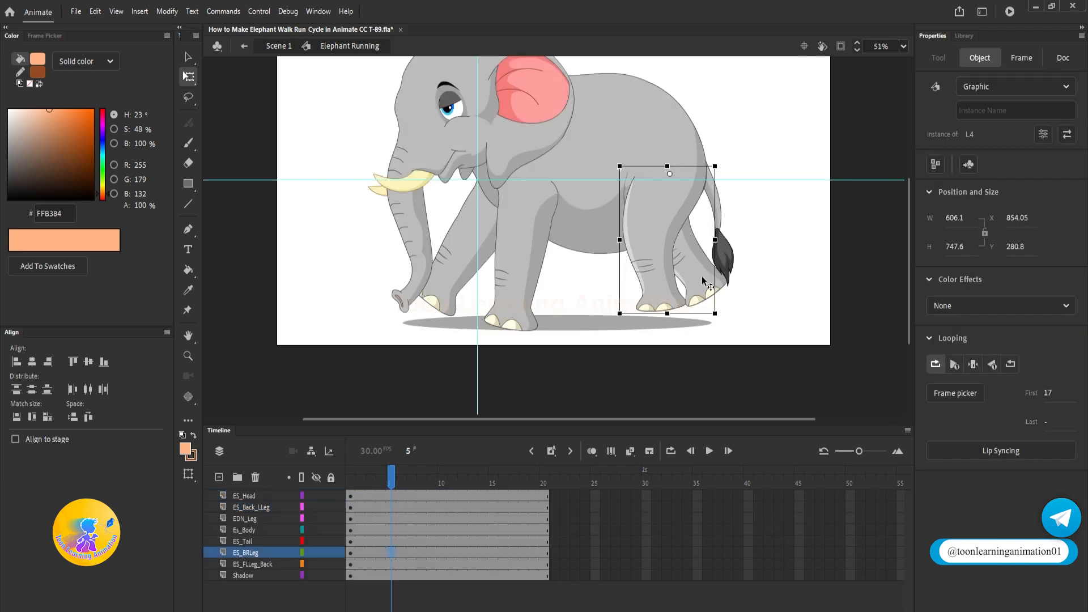
left_click(391, 496)
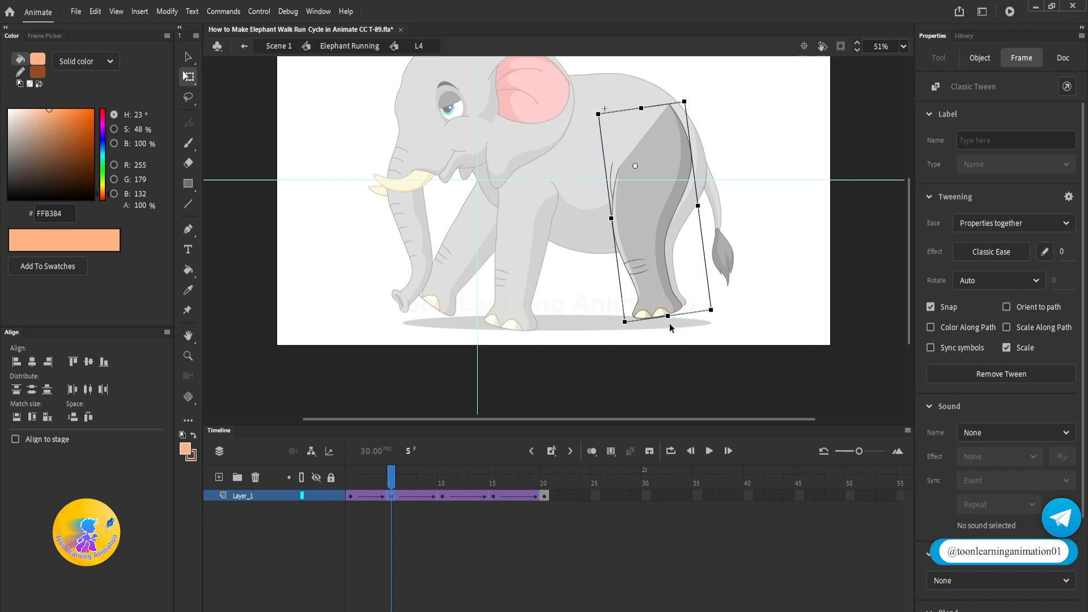
left_click_drag(668, 316, 668, 299)
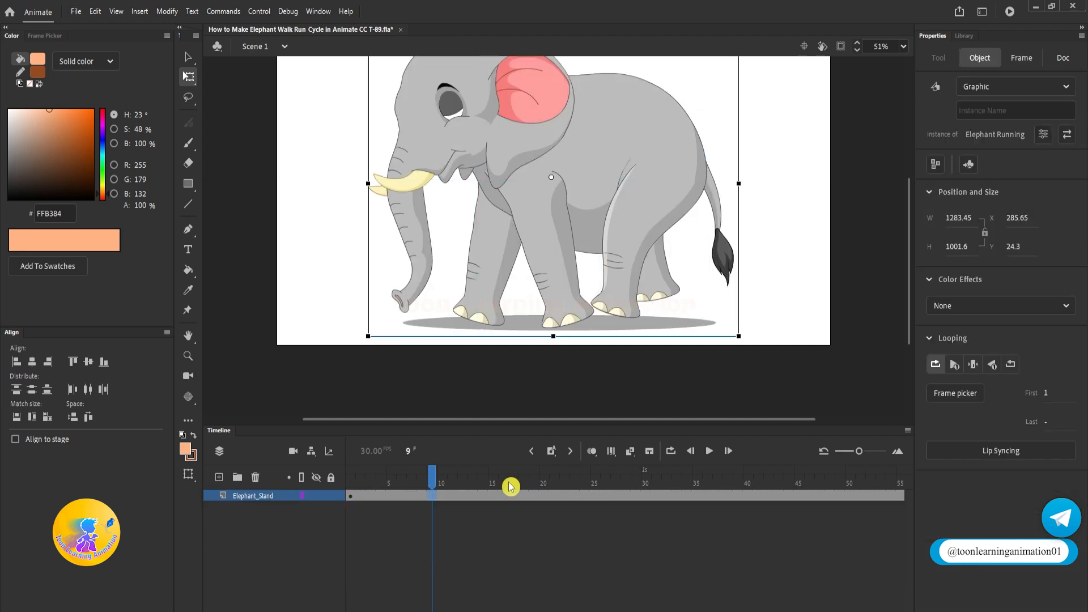
left_click(373, 478)
key("Return")
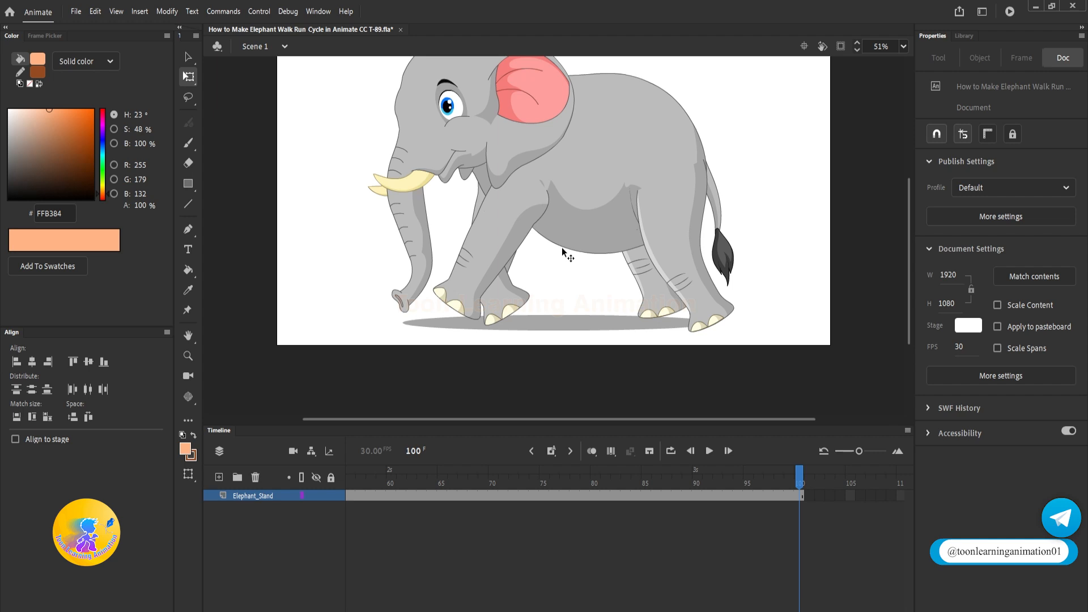
Step: Open Elephant Running and insert keyframes on all layers at frames 20, 10, 5 and 15
double_click(632, 200)
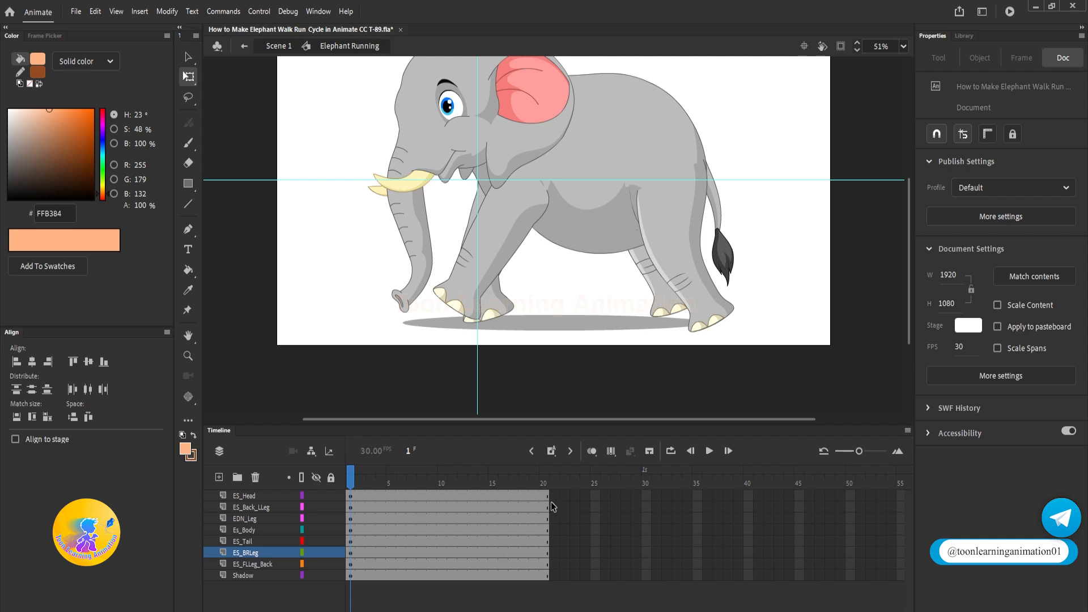
left_click(547, 483)
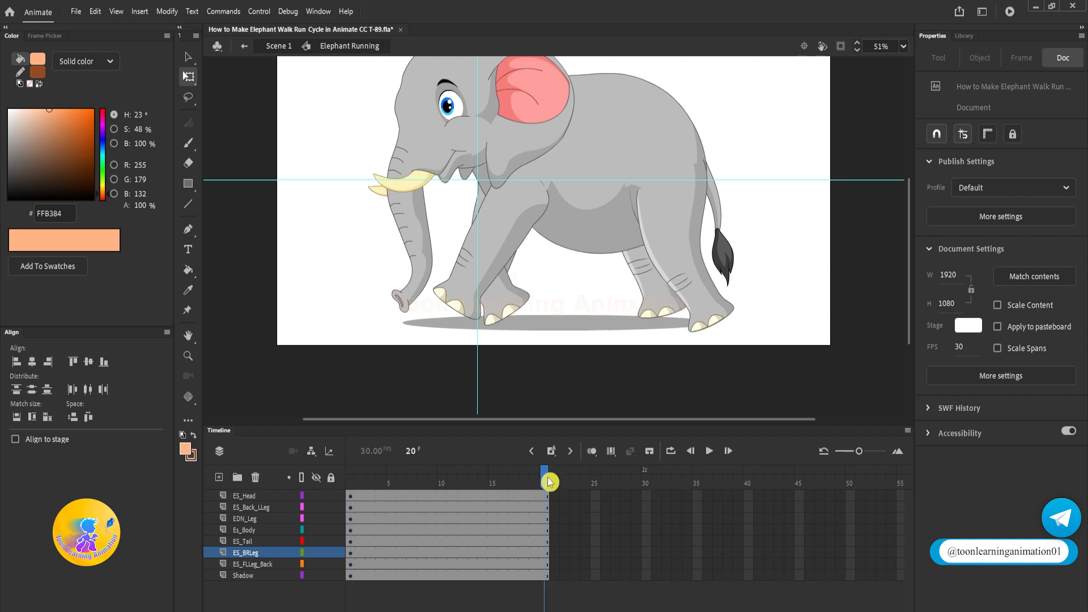
key("F6")
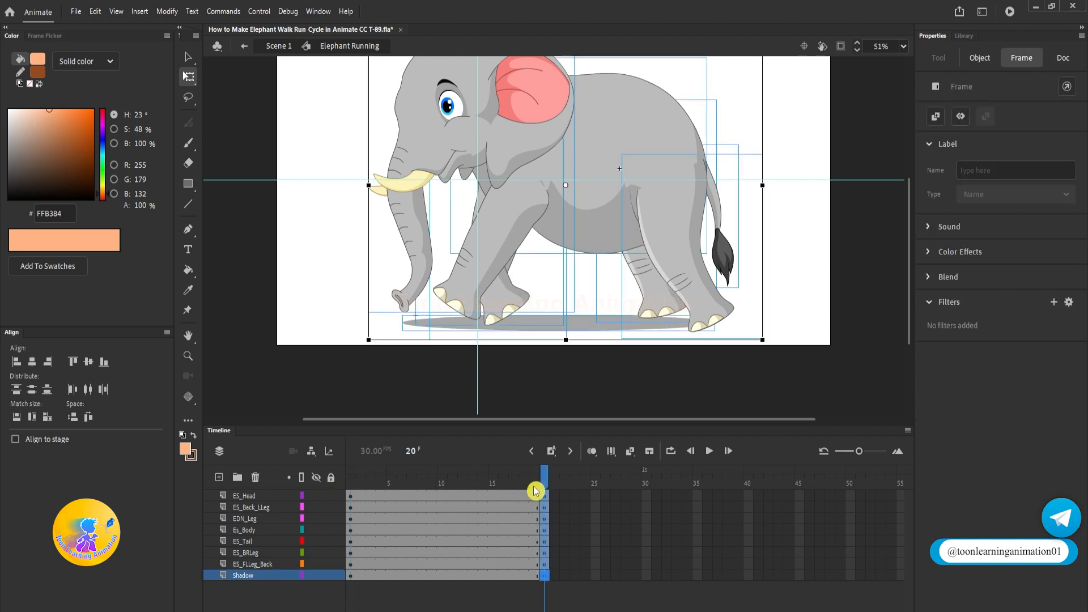
left_click(441, 485)
key("F6")
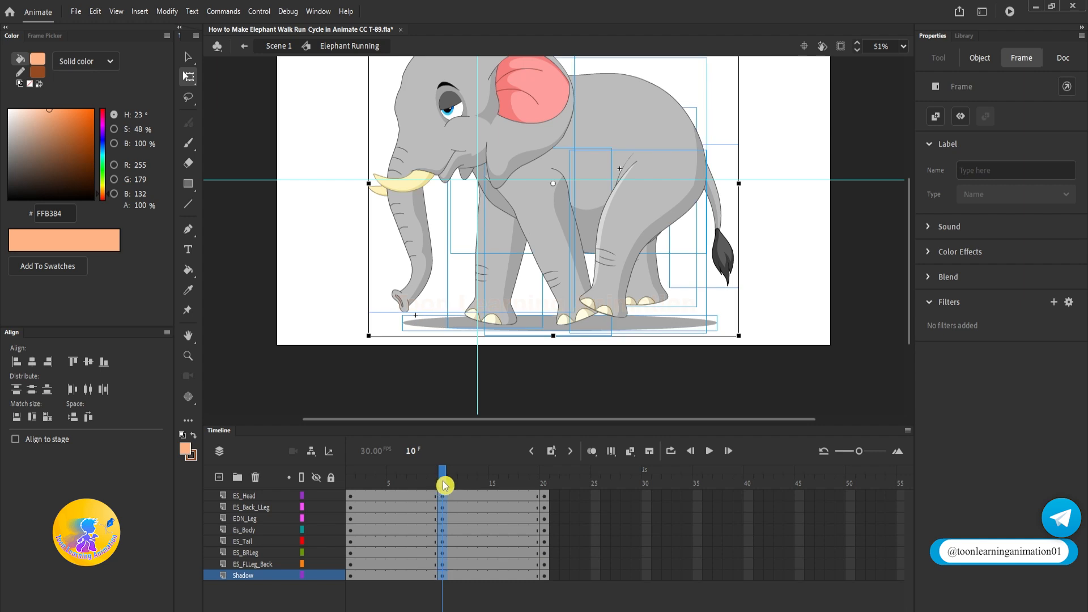
left_click(390, 480)
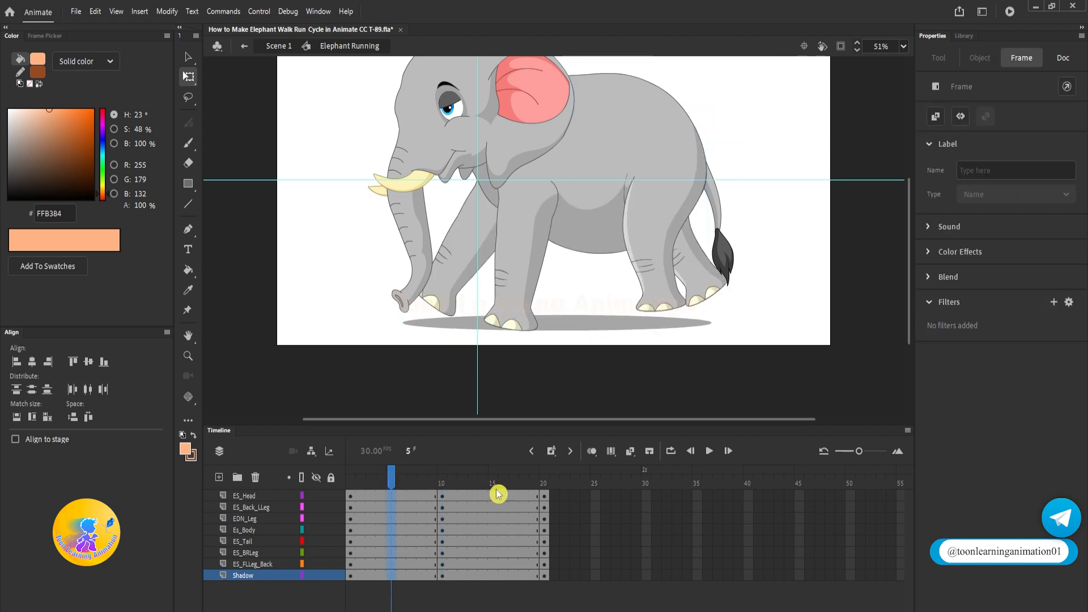
key("F6")
left_click(494, 482)
key("F6")
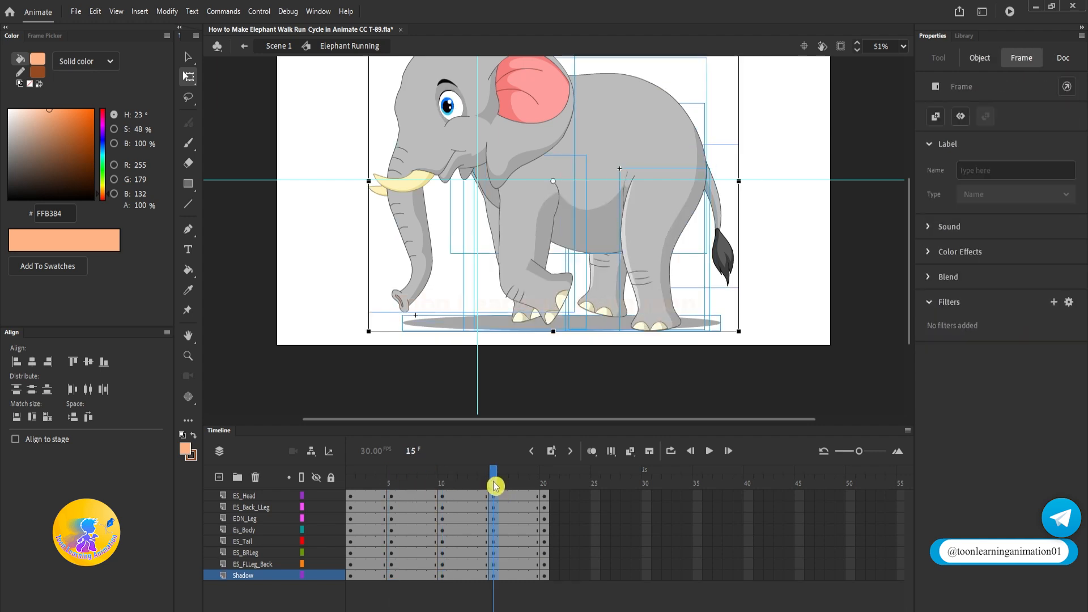
Step: Select all the artwork on frame 1 across every layer of Elephant Running
left_click(350, 482)
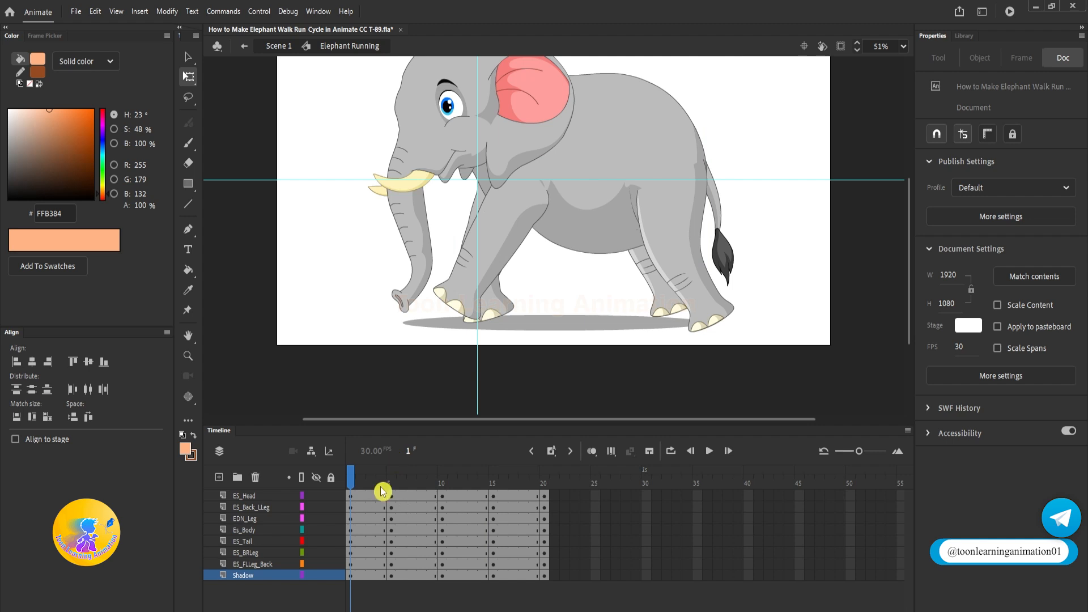
key("ctrl+a")
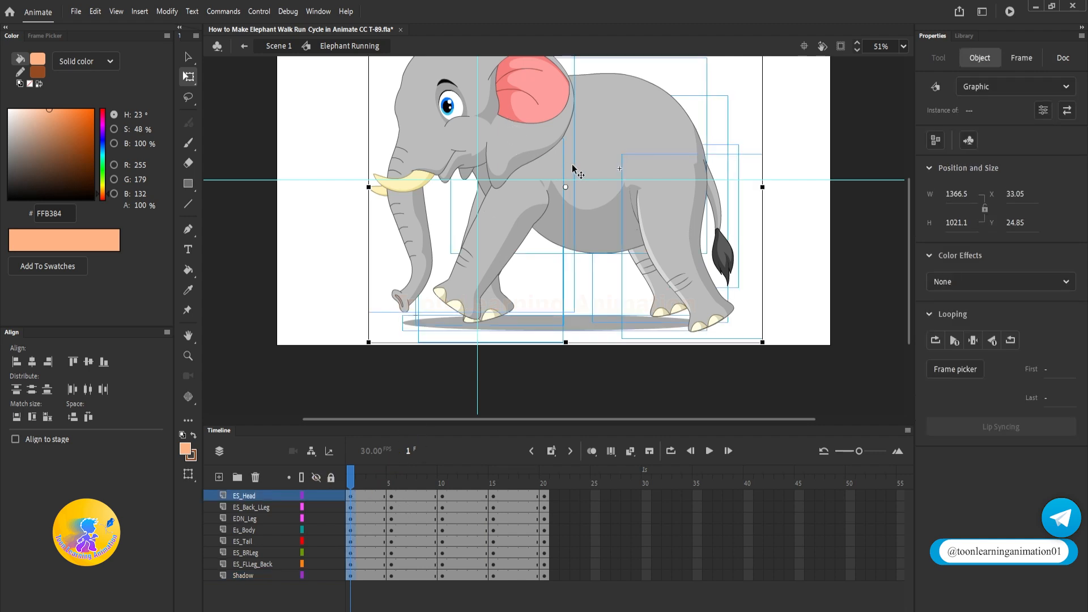
key("shift+Up")
key("shift+Up")
key("shift+Up")
key("shift+Up")
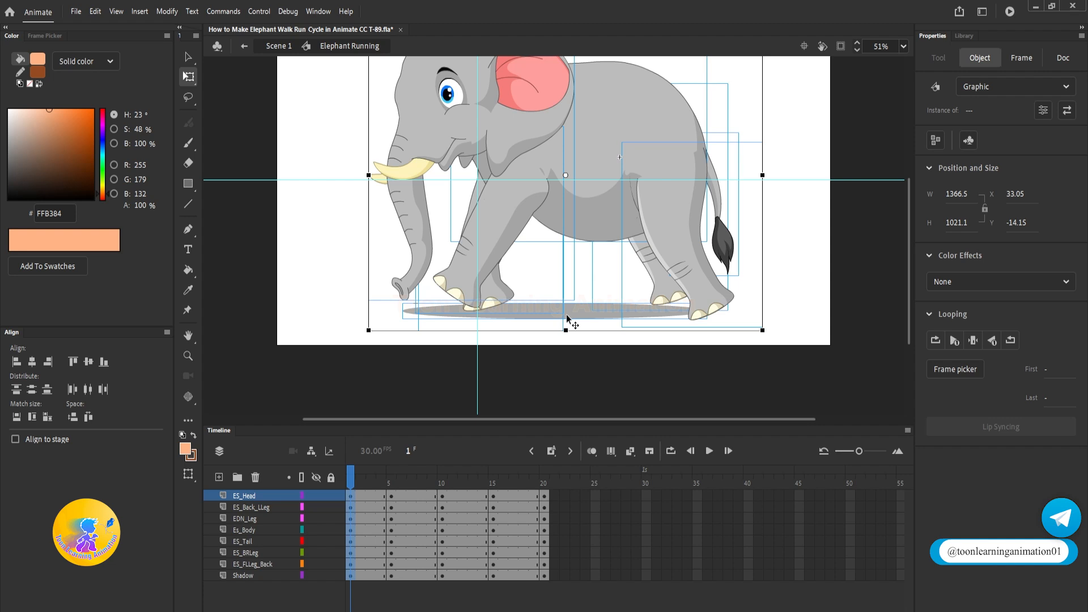
key("shift+Down")
key("shift+Down")
key("shift+Down")
key("shift+Down")
Step: Lock the Shadow layer and raise the rest of the elephant on frame 1 by about 40 px
left_click(332, 576)
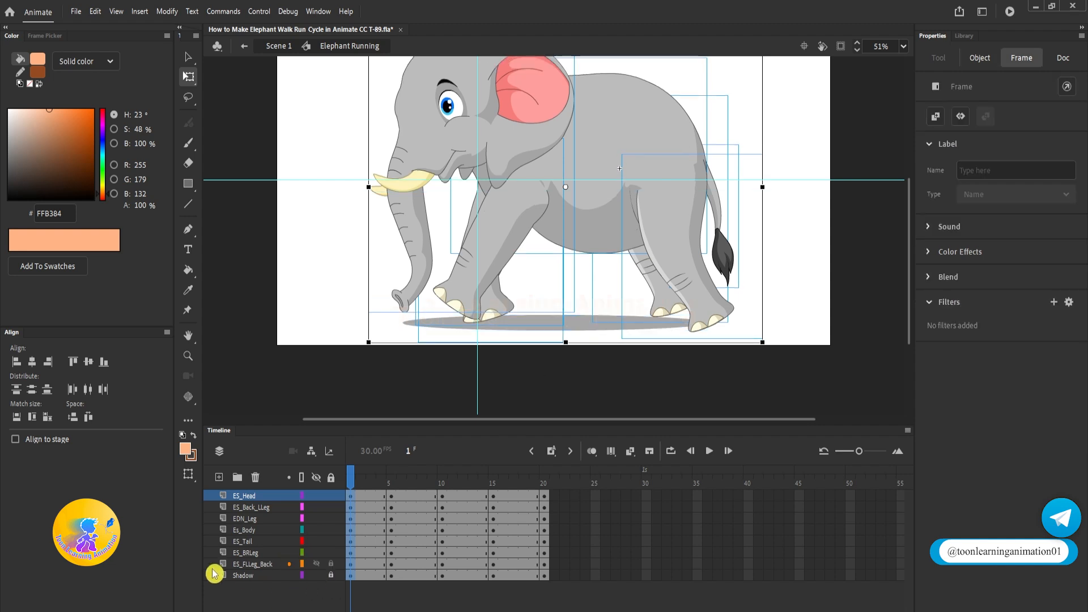
key("shift+Up")
key("shift+Up")
key("shift+Up")
key("shift+Up")
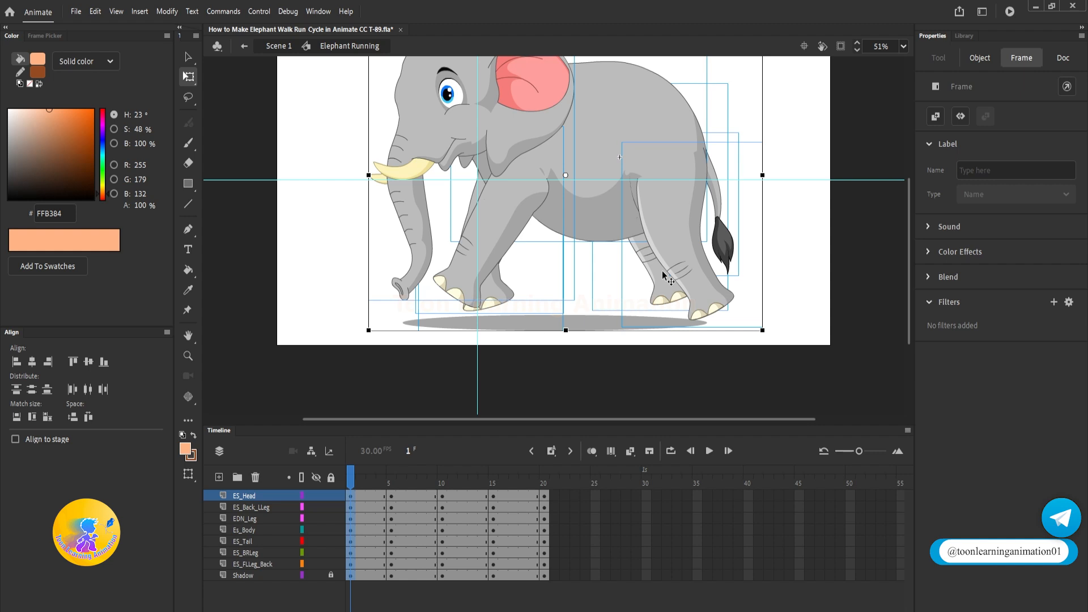
Step: Raise all the elephant artwork except the shadow on frame 10 by about 40 px
left_click(445, 477)
key("ctrl+a")
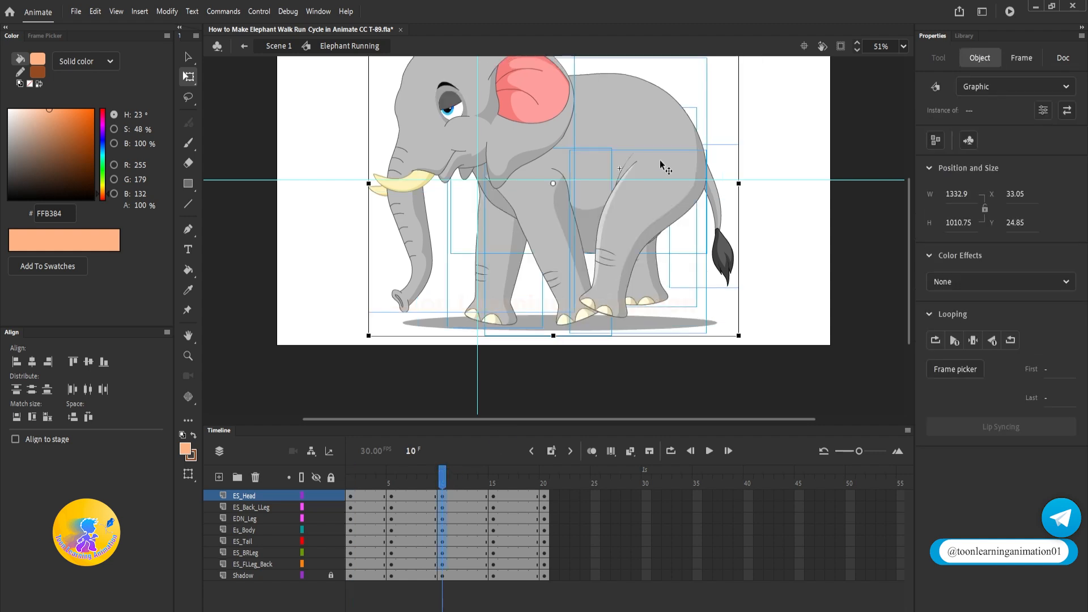
key("shift+Up")
key("shift+Up")
key("shift+Up")
key("shift+Up")
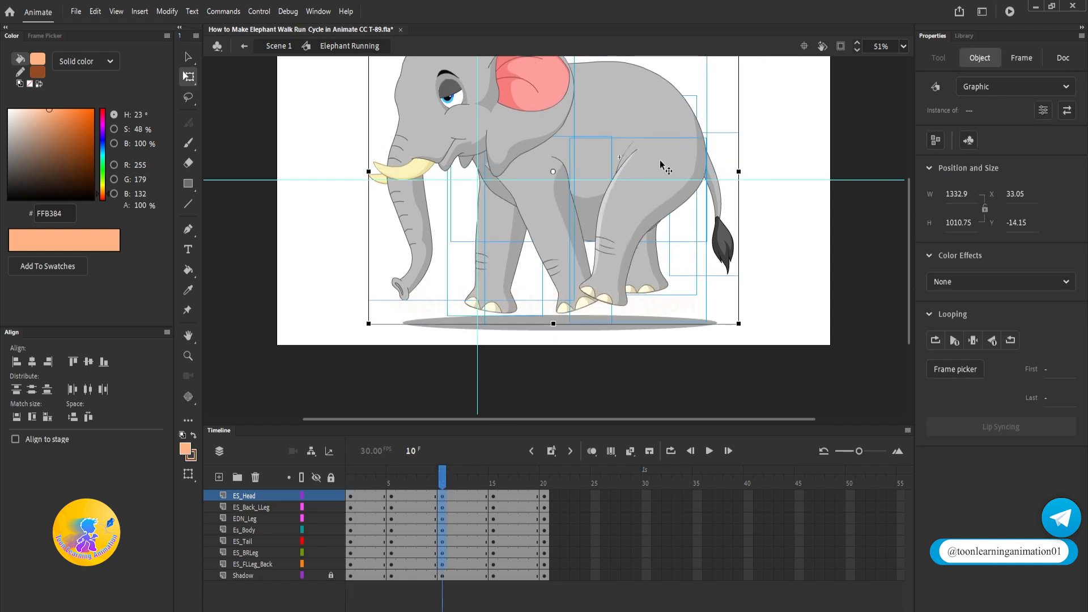
Step: Raise all the elephant artwork except the shadow on the final keyframe, frame 20, by about 40 px
left_click(548, 476)
key("ctrl+a")
key("shift+Up")
key("shift+Up")
key("shift+Up")
key("shift+Up")
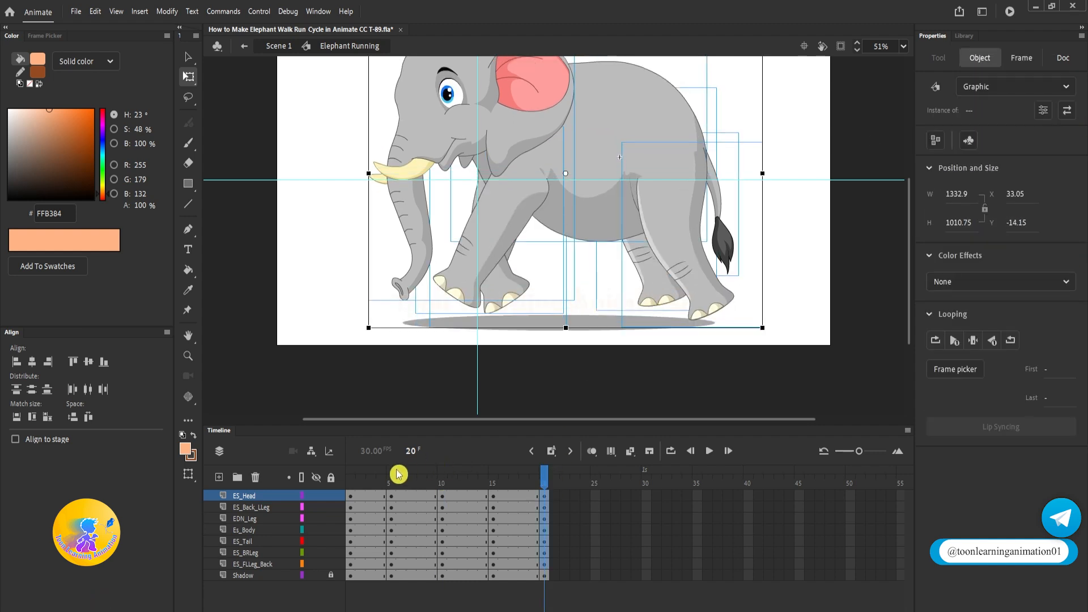
Step: Create classic tweens between all keyframes from frame 1 to 20 on every layer except Shadow, and play the result
left_click(351, 476)
key("ctrl+a")
left_click_drag(512, 495, 383, 556)
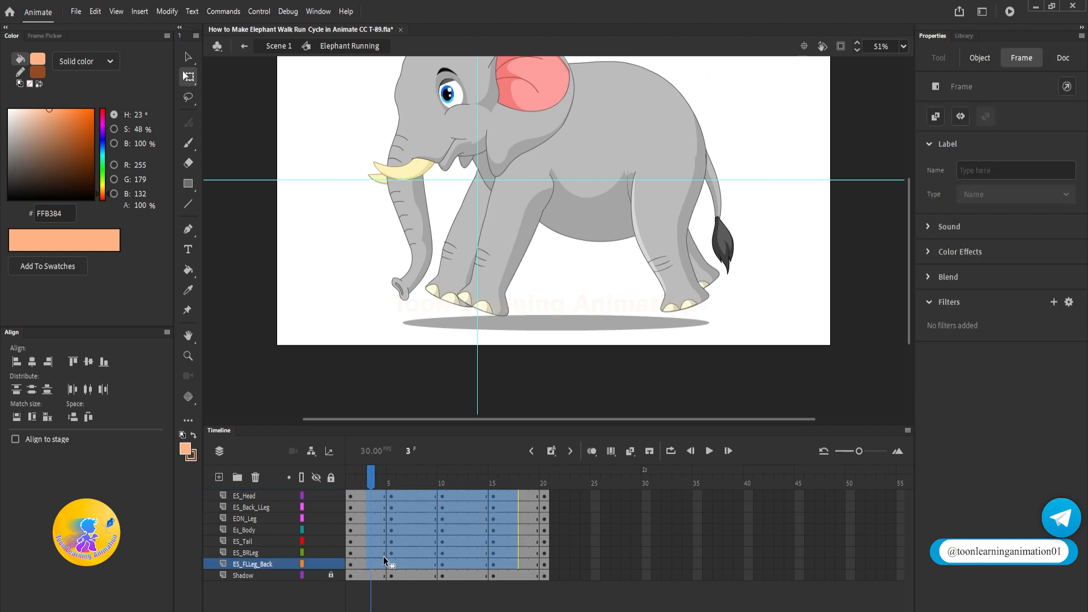
right_click(383, 556)
left_click(448, 207)
left_click(291, 418)
key("Return")
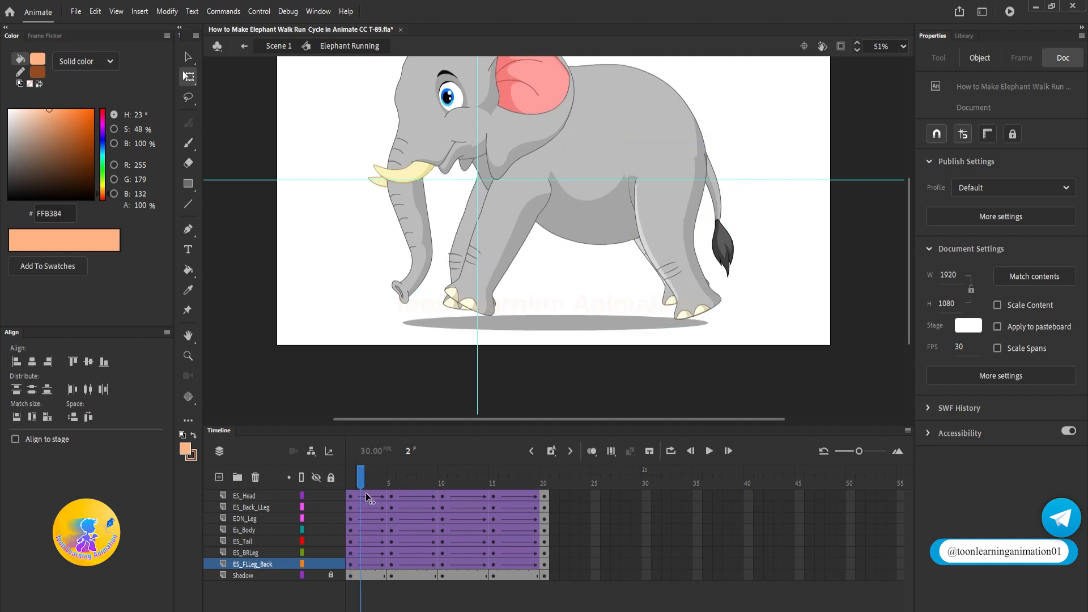
left_click_drag(486, 512, 565, 518)
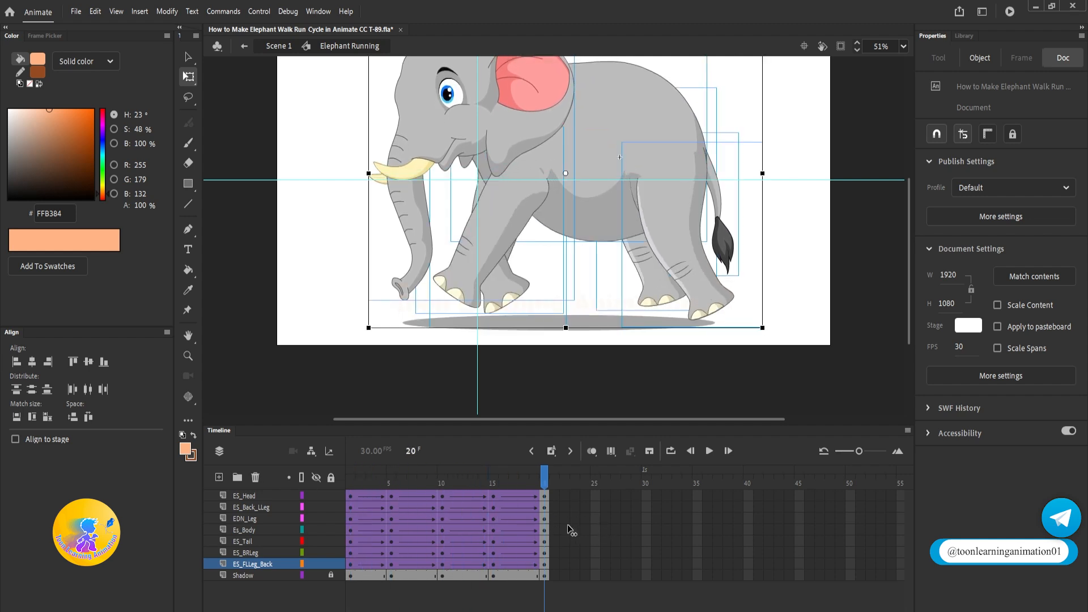
key("Return")
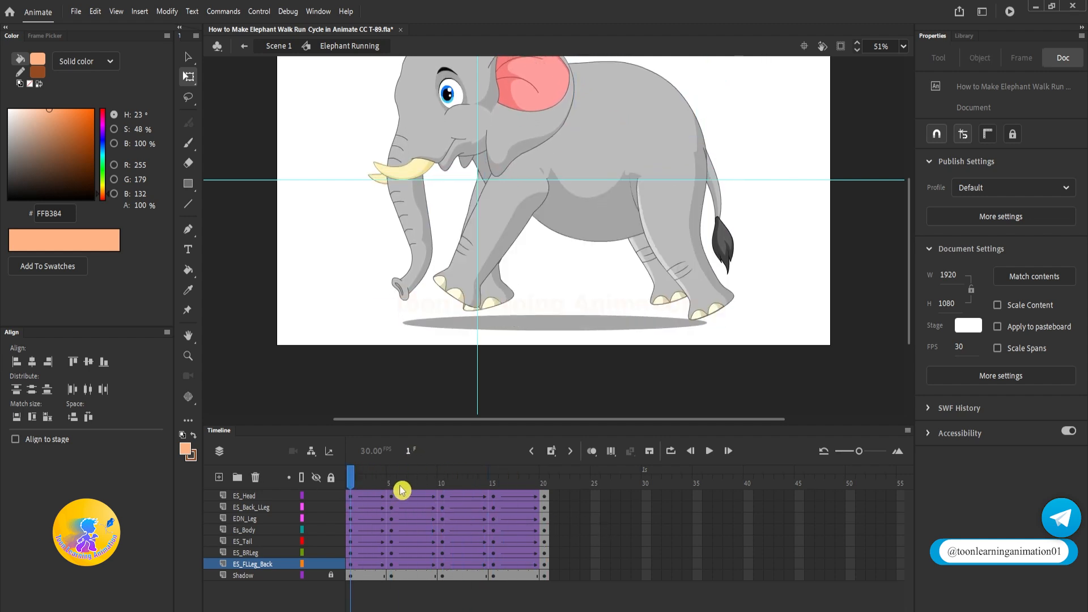
Step: Rotate the whole elephant slightly counterclockwise on frame 5 so the head dips, and raise it by about 23 px
left_click(390, 486)
key("ctrl+a")
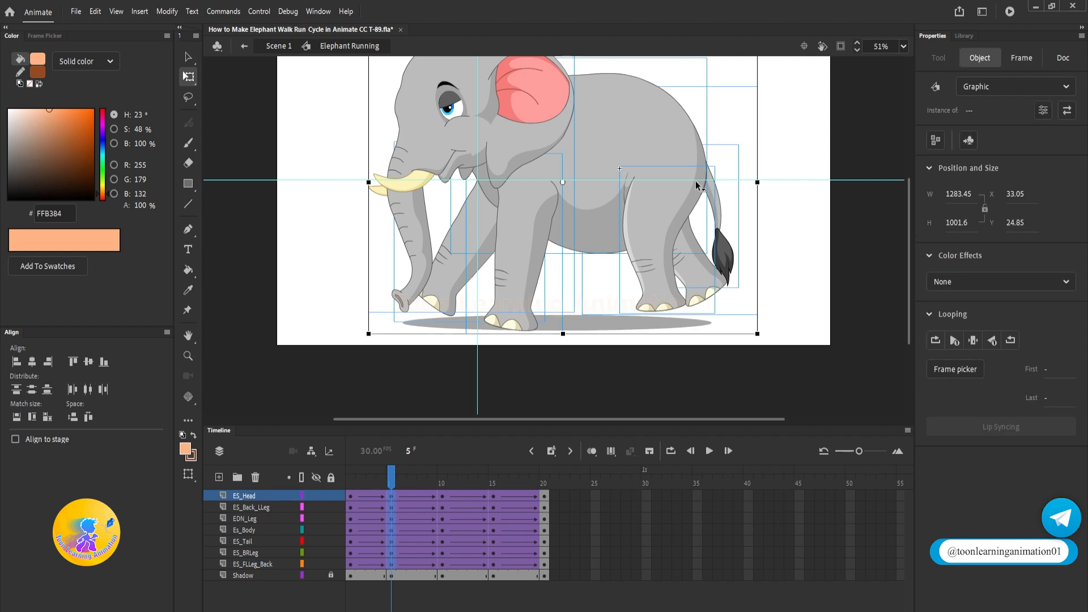
left_click_drag(768, 331, 776, 316)
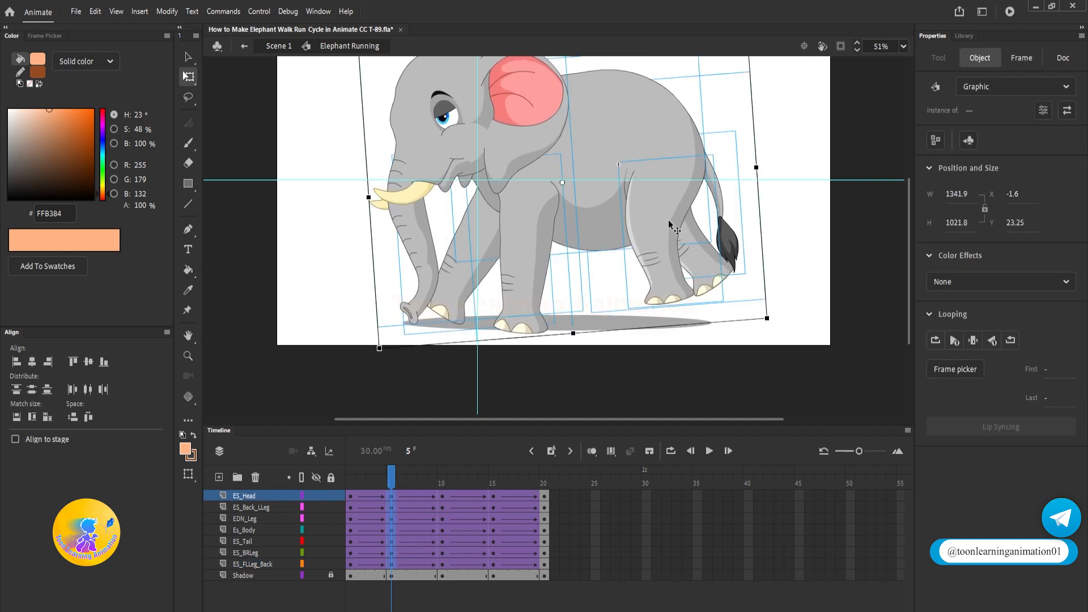
key("ctrl+z")
key("ctrl+z")
key("ctrl+z")
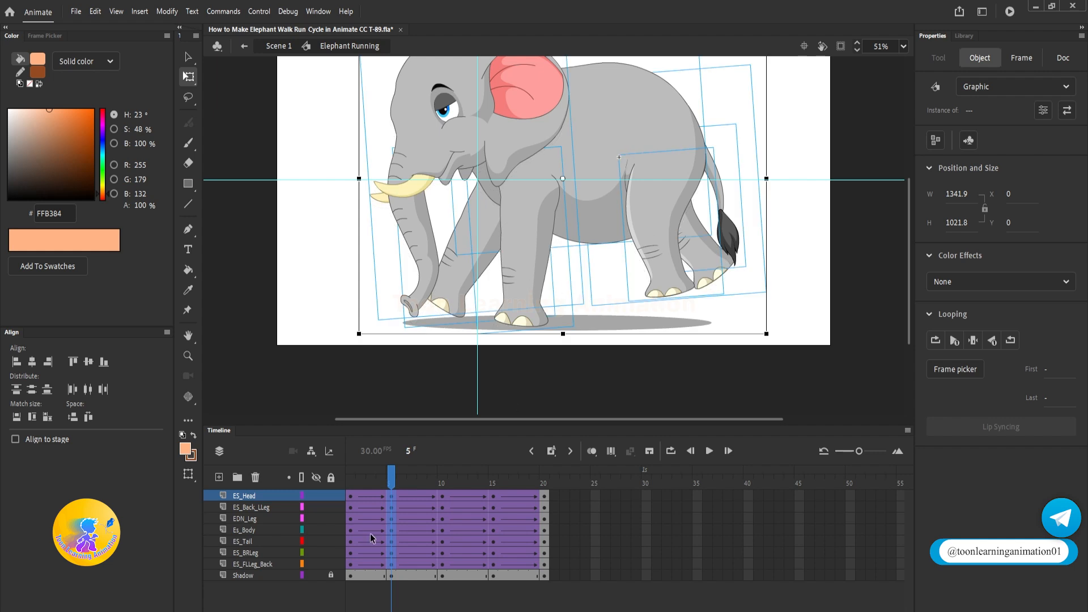
Step: Lower the whole elephant on frame 10 until its feet rest on the shadow
left_click_drag(387, 479, 446, 492)
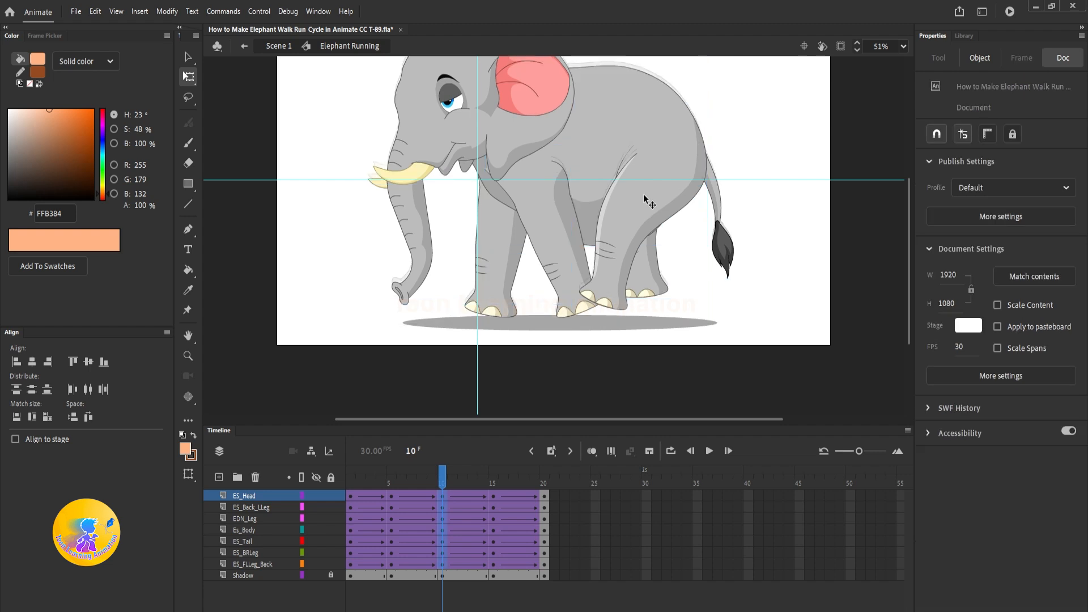
key("ctrl+a")
key("shift+Down")
key("shift+Down")
key("shift+Down")
key("shift+Down")
Step: Rotate the whole elephant slightly clockwise on frame 15 so the head lifts, move it up a little, and preview the animation
left_click_drag(387, 478, 502, 487)
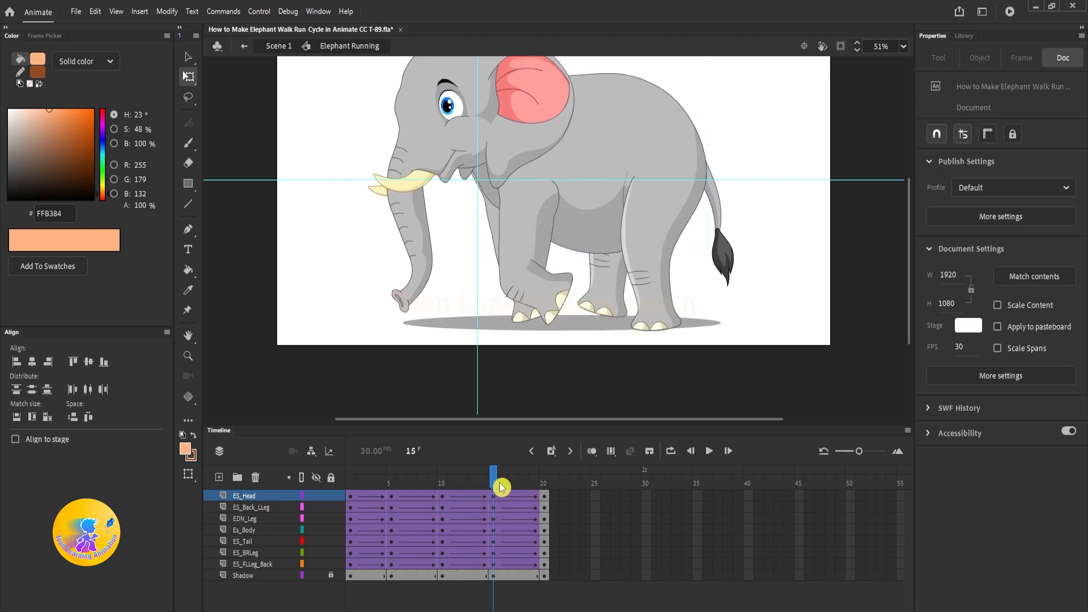
key("ctrl+a")
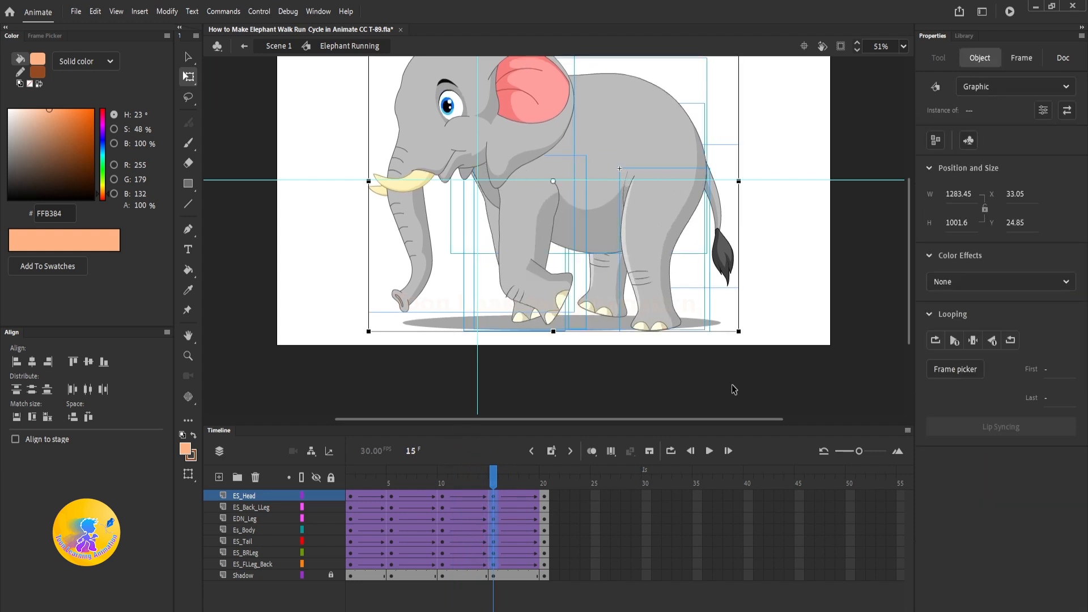
left_click_drag(751, 339, 747, 368)
left_click_drag(666, 298, 652, 280)
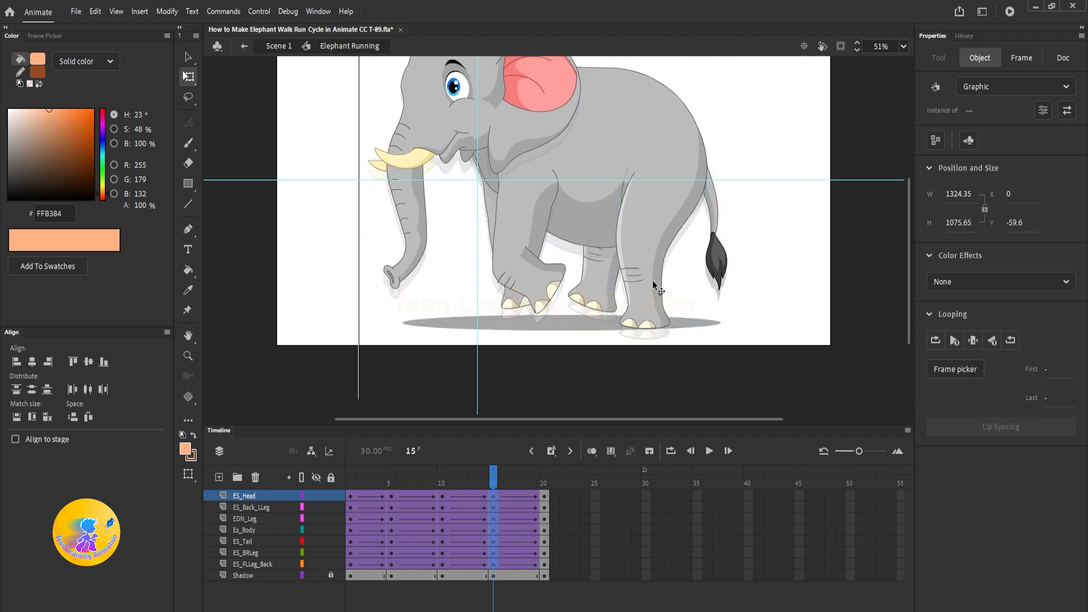
left_click(492, 519)
key("Return")
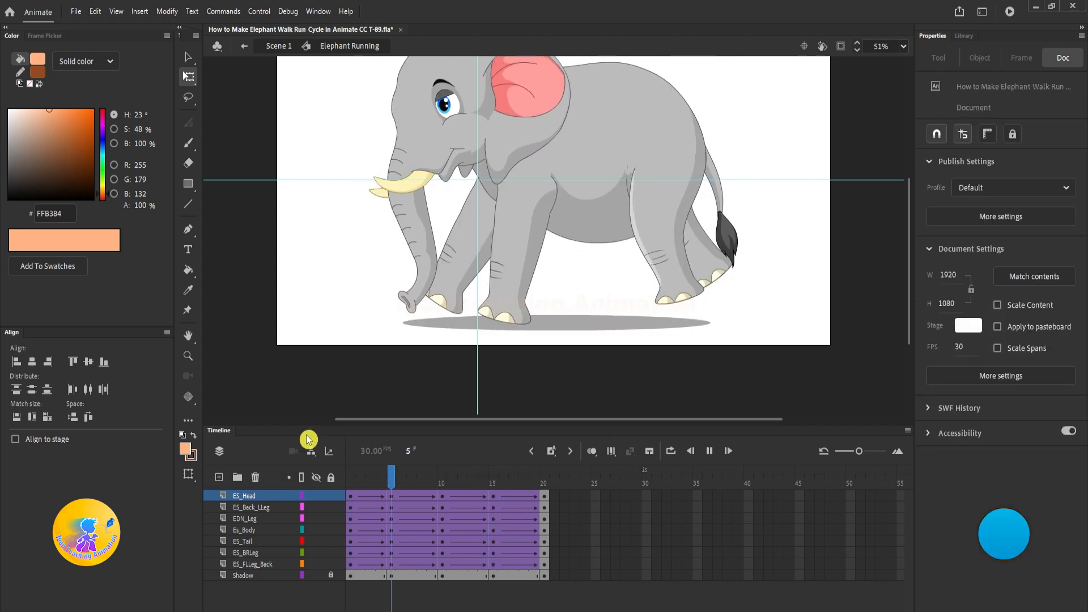
Step: Rotate the ES Head symbol slightly clockwise on frame 5 so the trunk swings forward
scroll(767, 321, "up", 2)
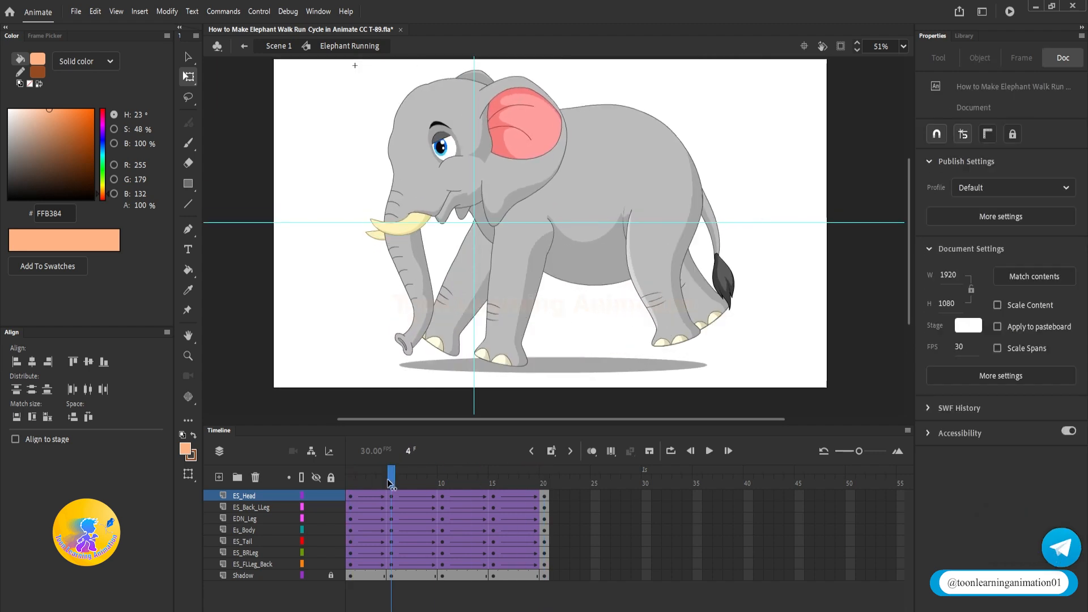
key("Return")
left_click(428, 300)
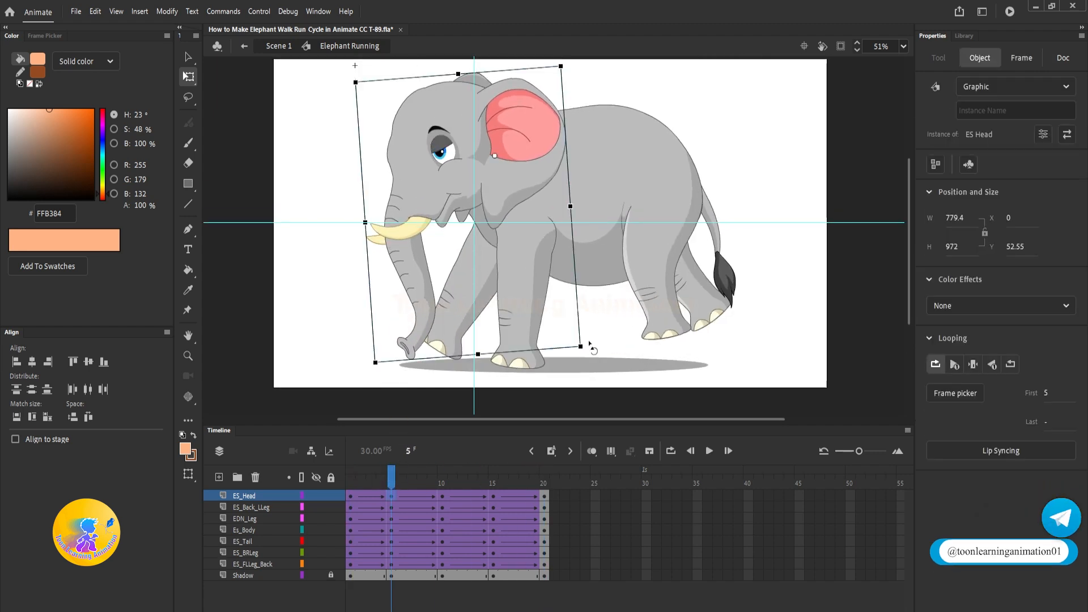
left_click_drag(589, 343, 577, 355)
Step: Rotate the ES Head symbol slightly counterclockwise on frame 15 so the trunk swings toward the legs, and preview the animation
left_click_drag(393, 475, 492, 479)
left_click(343, 386)
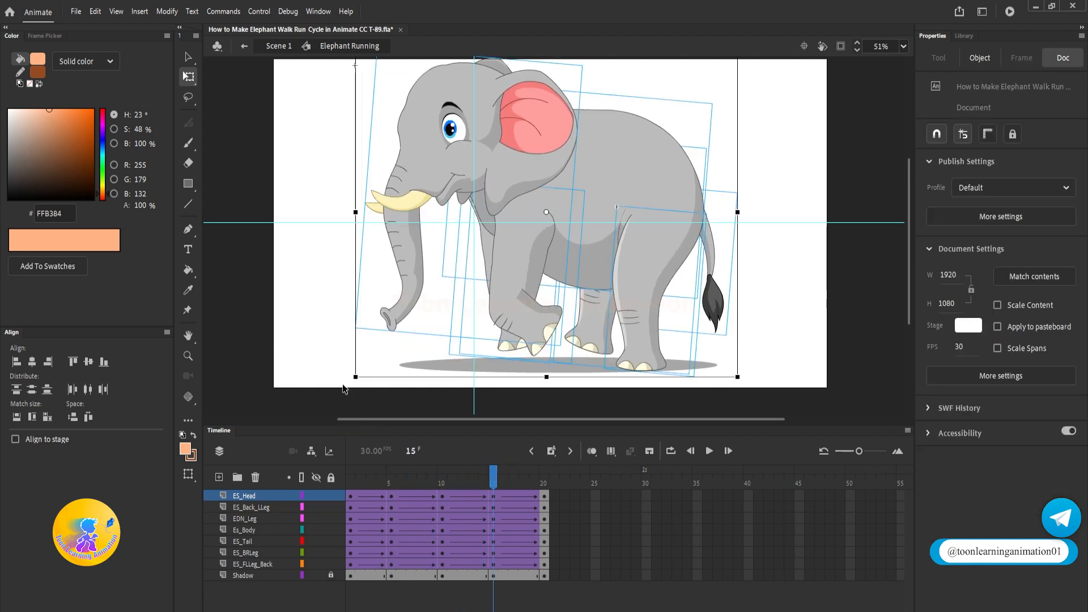
left_click(395, 310)
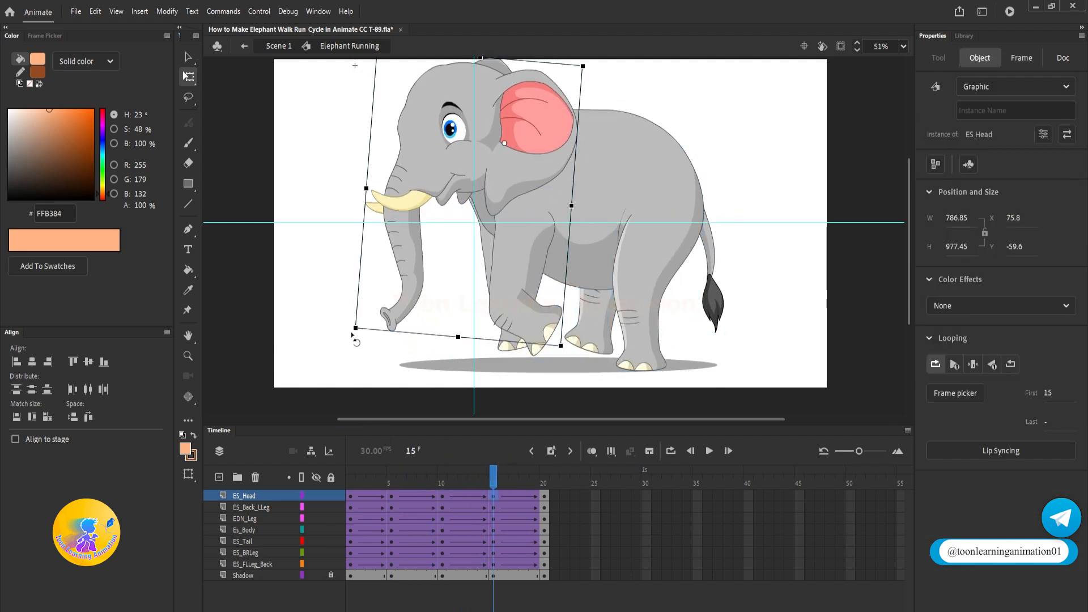
left_click_drag(354, 338, 365, 334)
left_click(362, 485)
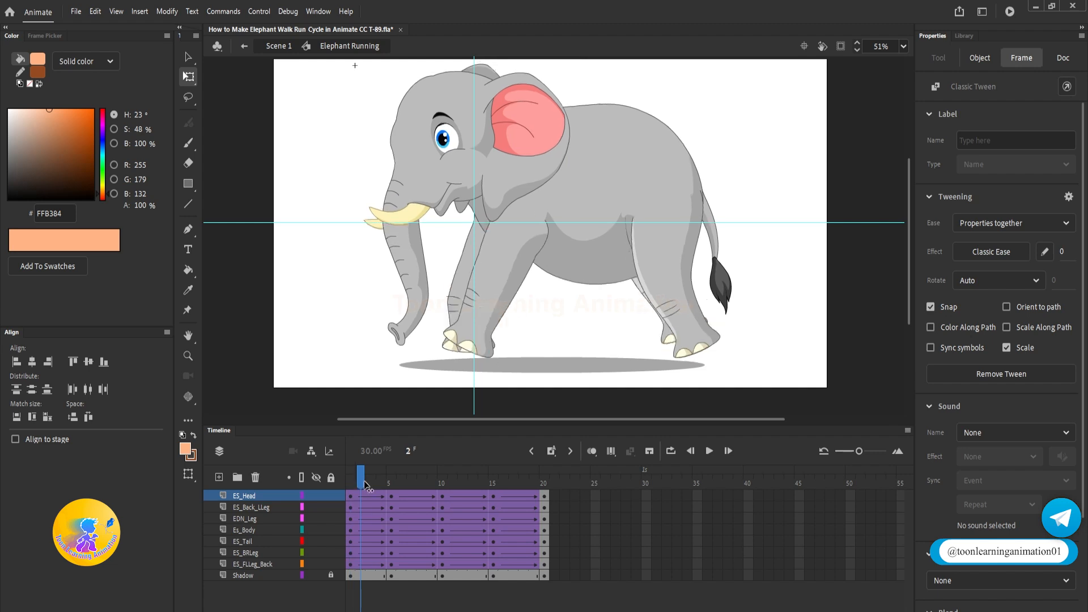
left_click_drag(365, 485, 228, 512)
key("Return")
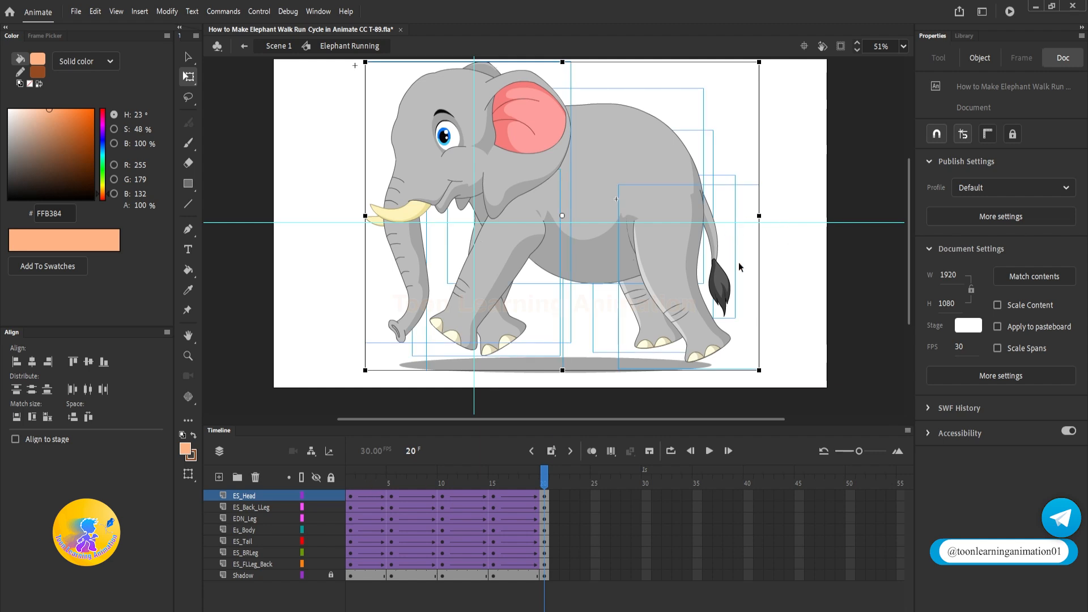
Step: Rotate the ES Tail symbol slightly counterclockwise on frame 5 so it swings away from the body, and play the animation
left_click(853, 305)
left_click(726, 292)
left_click_drag(371, 483, 395, 497)
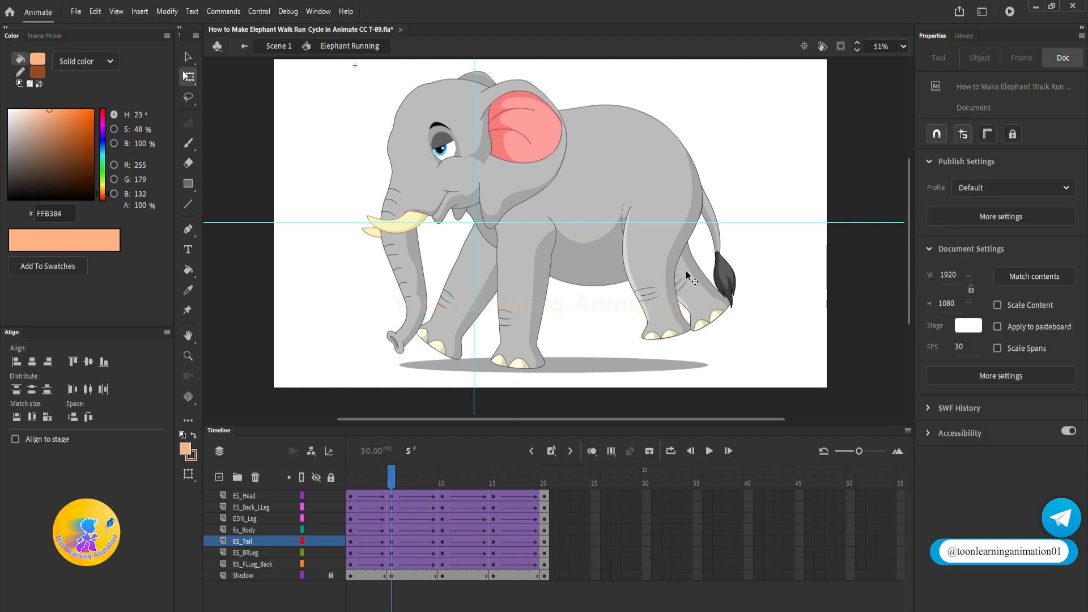
left_click(734, 278)
left_click_drag(758, 311, 770, 314)
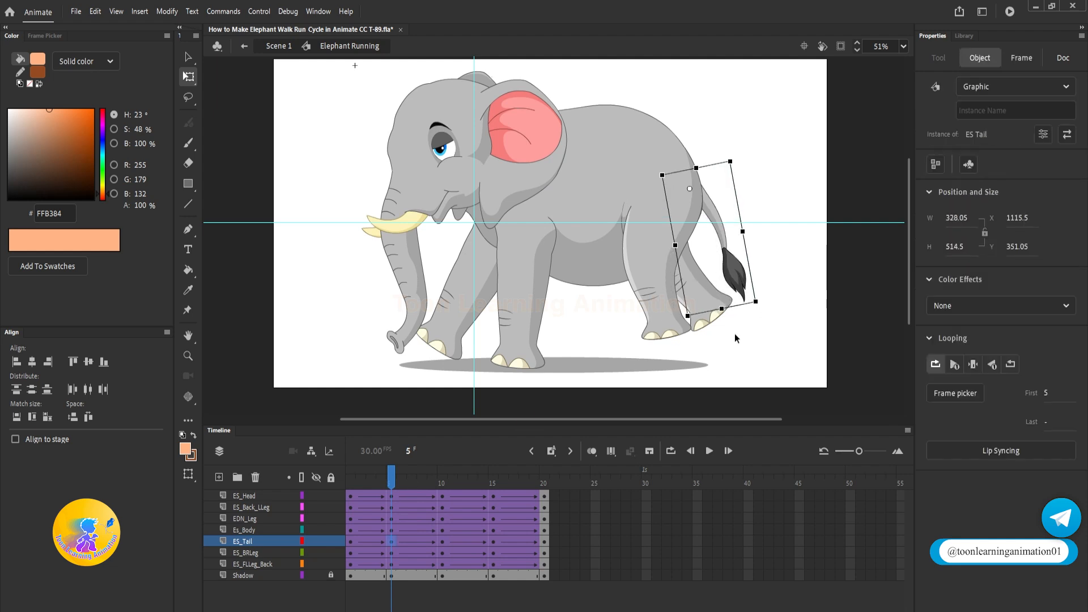
key("Return")
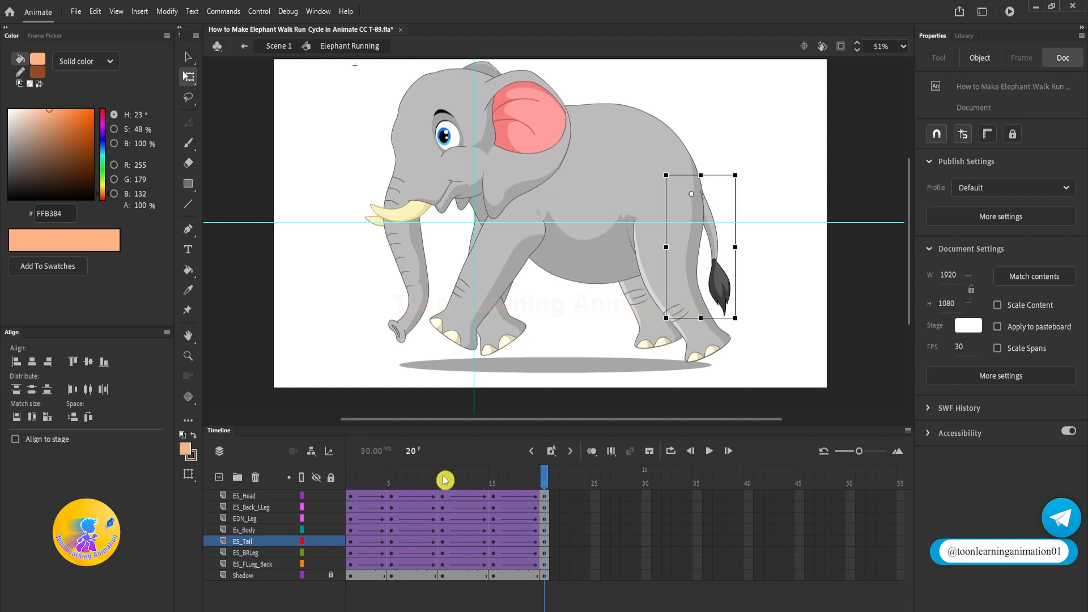
Step: Rotate the ES Tail symbol slightly clockwise on frame 15 so it swings toward the hind leg, and replay the animation repeatedly
left_click(494, 479)
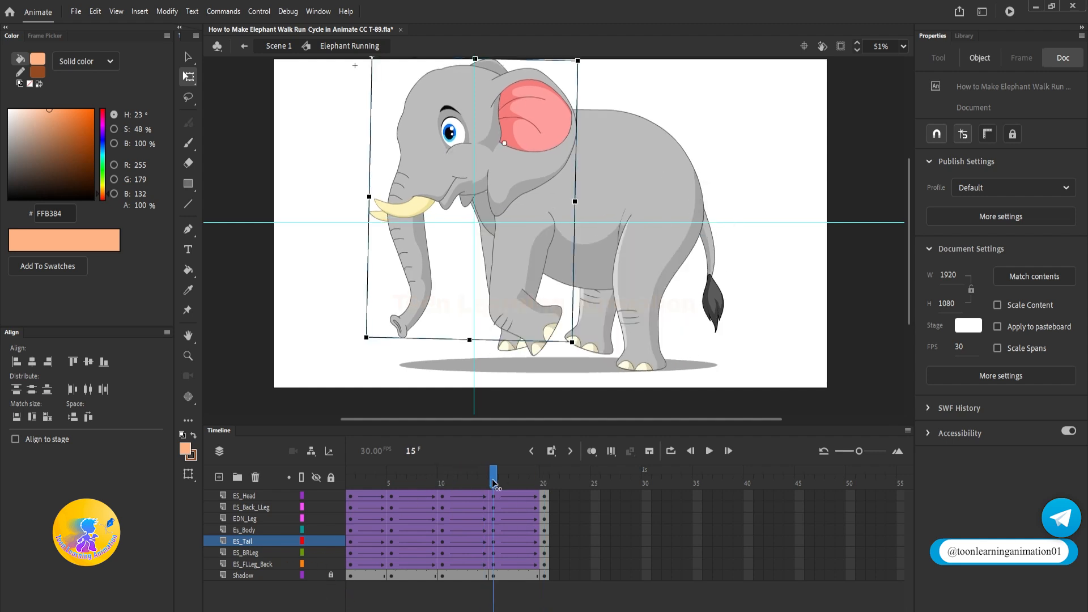
left_click(717, 310)
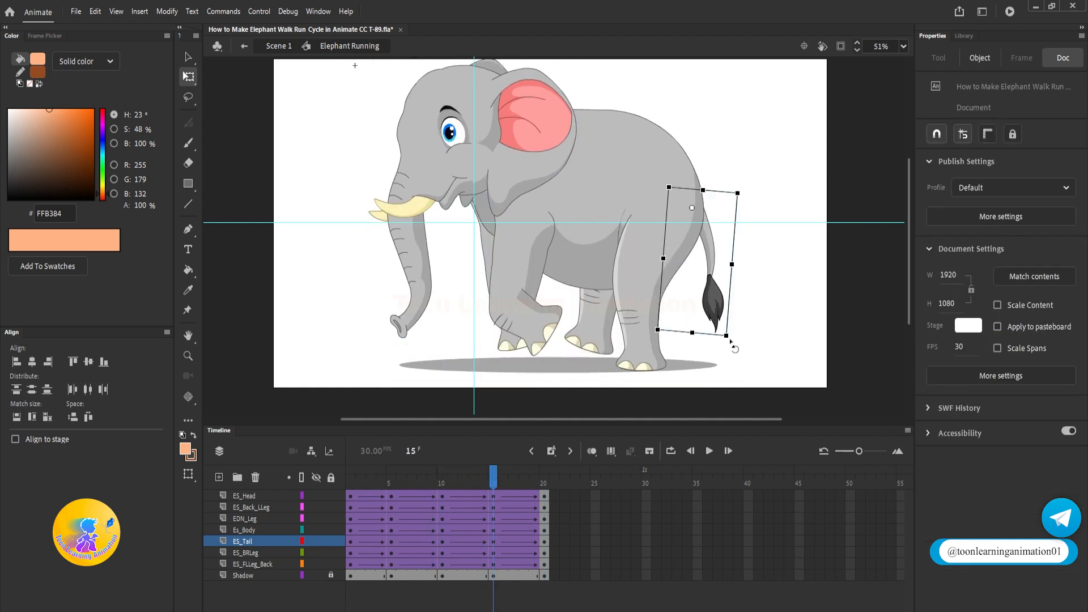
left_click_drag(731, 342, 711, 346)
left_click_drag(474, 479, 347, 478)
key("Return")
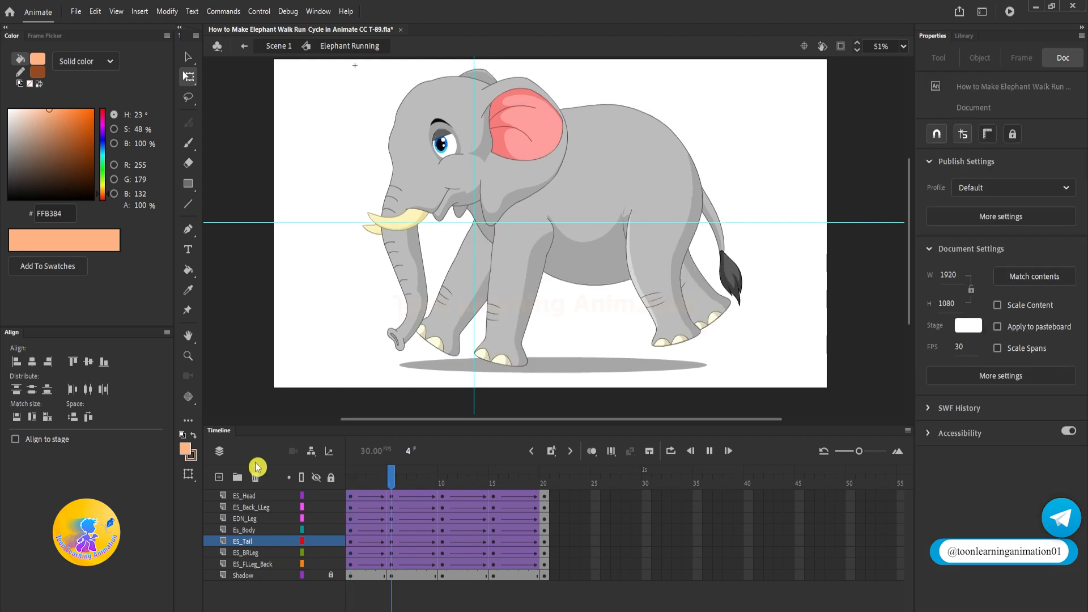
key("Return")
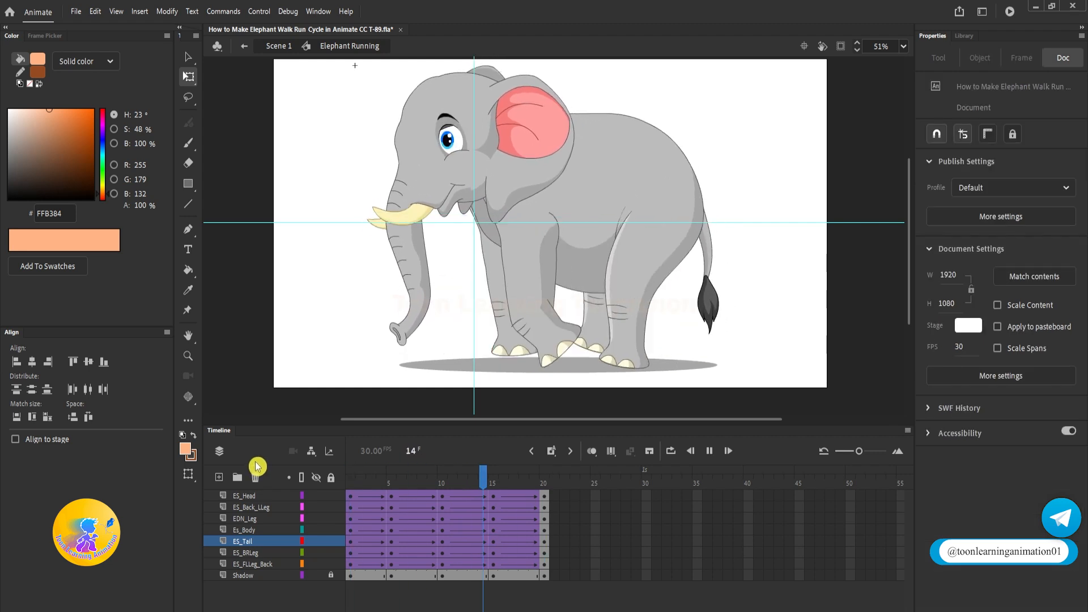
key("Return")
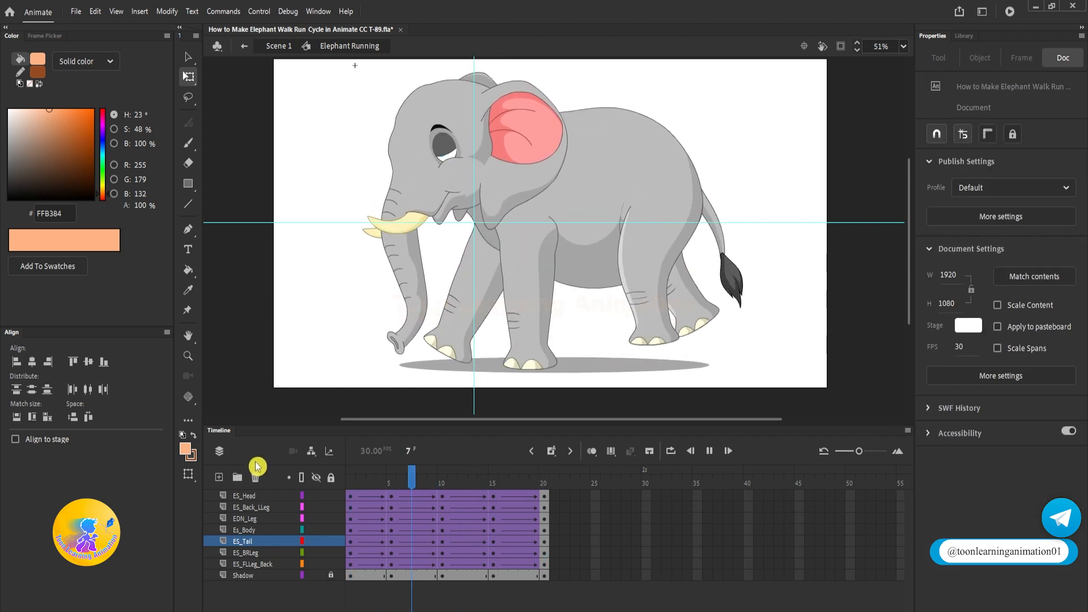
key("Return")
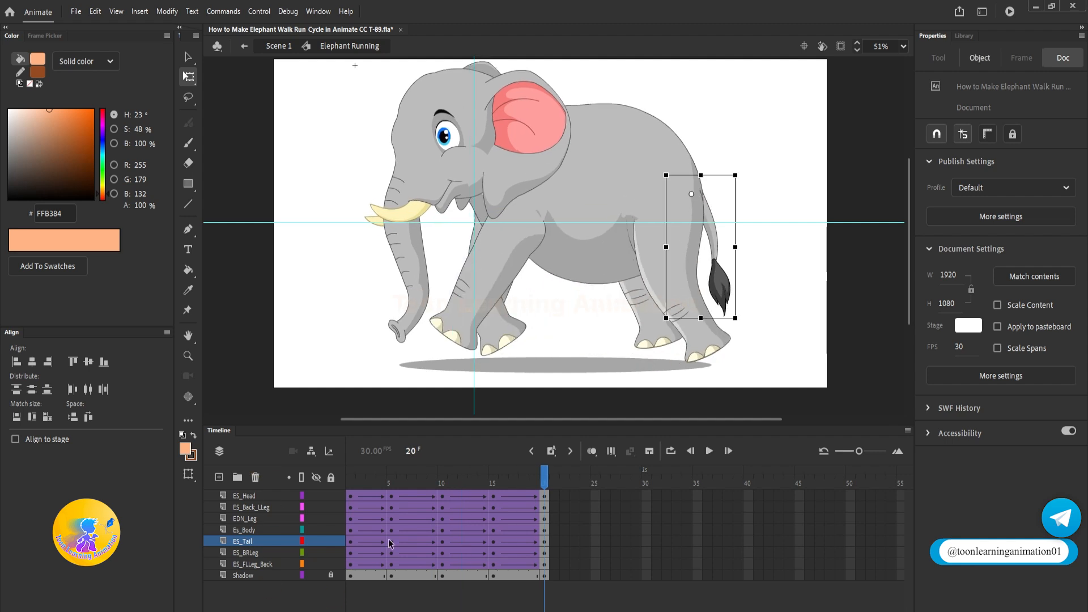
Step: Insert one frame on all layers between the frame 5 and 10 keyframes, and remove one frame between frames 1 and 5
left_click(391, 479)
left_click(446, 483)
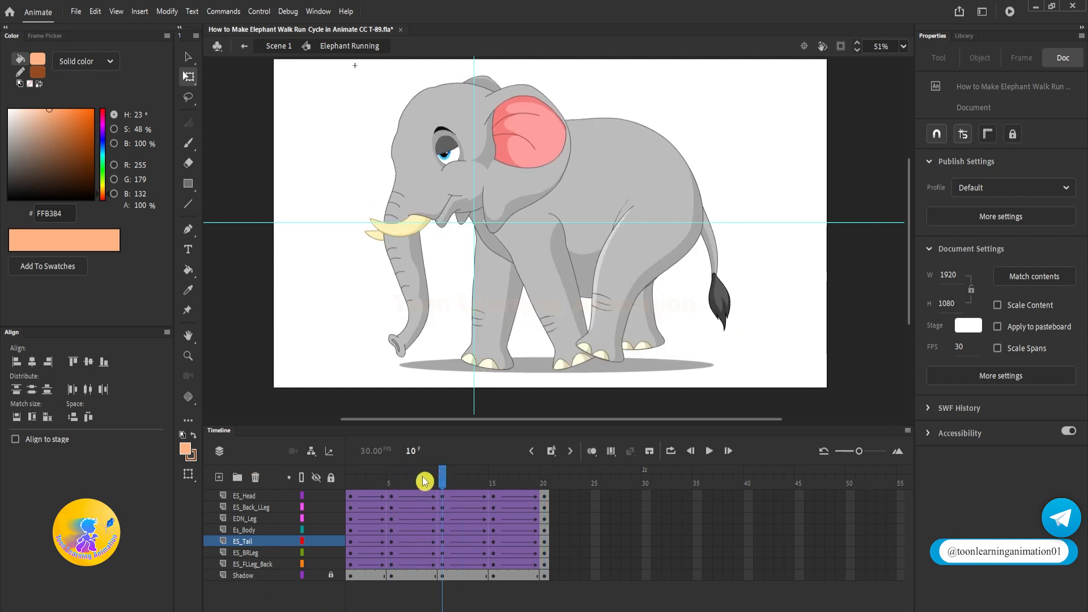
left_click(420, 480)
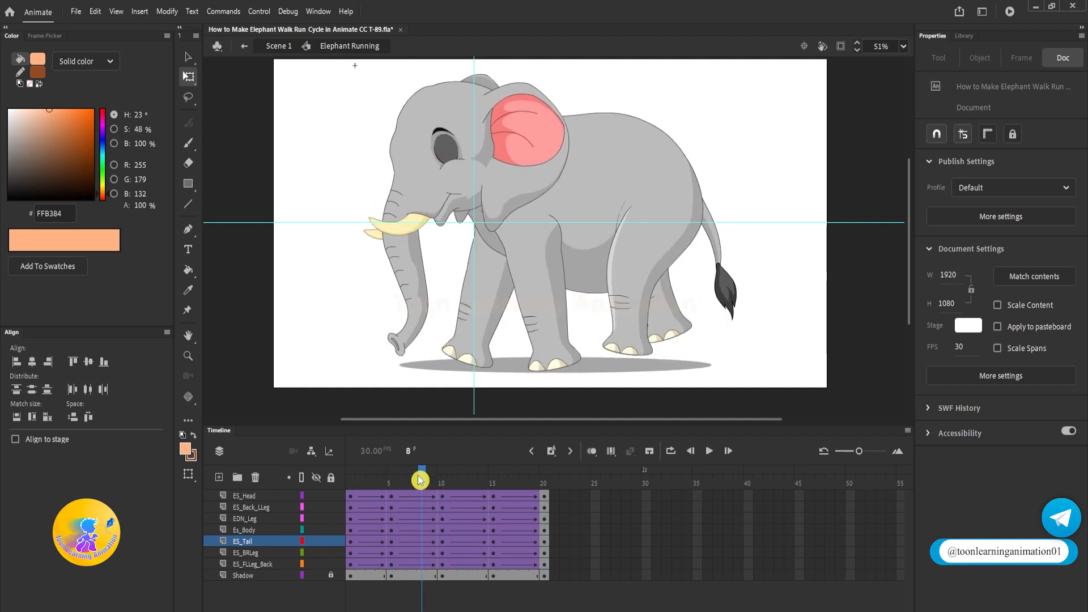
key("F5")
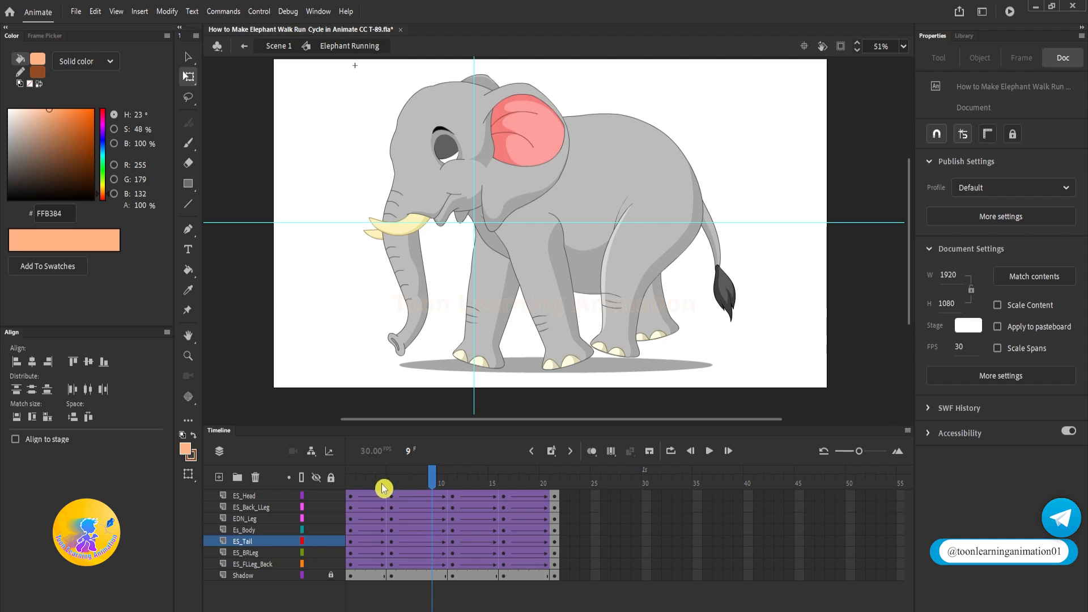
left_click(372, 481)
key("shift+F5")
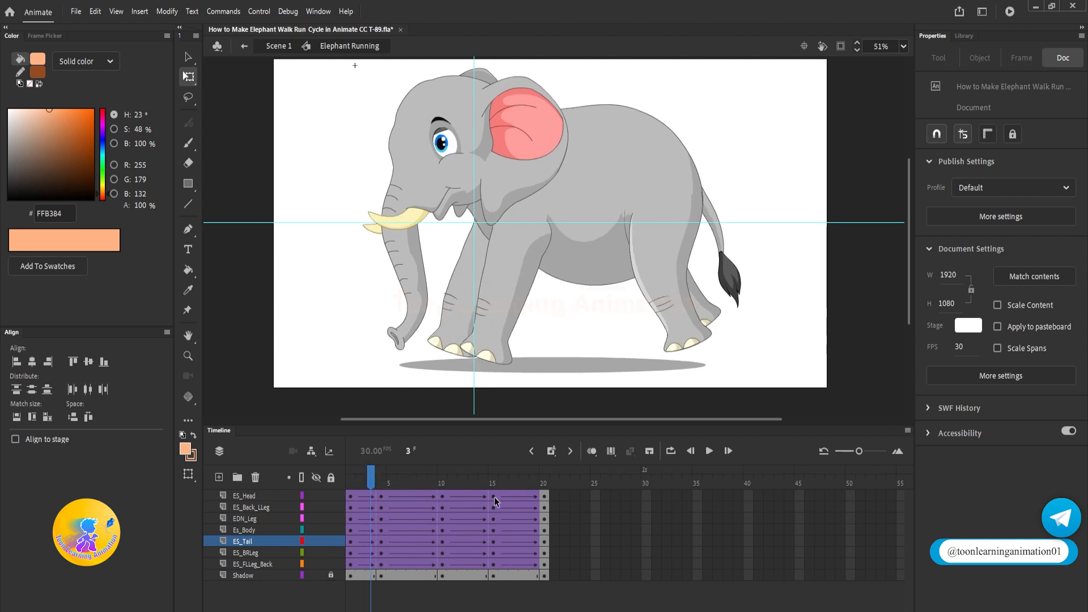
left_click(517, 481)
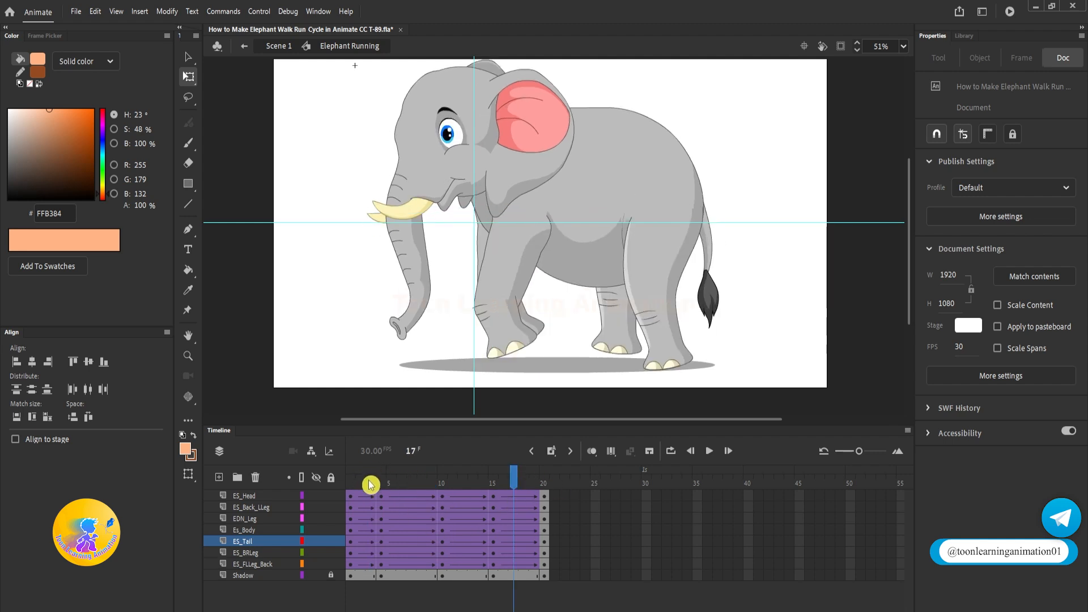
Step: On all layers, remove two frames between the frame 15 and 20 keyframes and insert one between the frame 10 and 15 keyframes
key("shift+F5")
key("shift+F5")
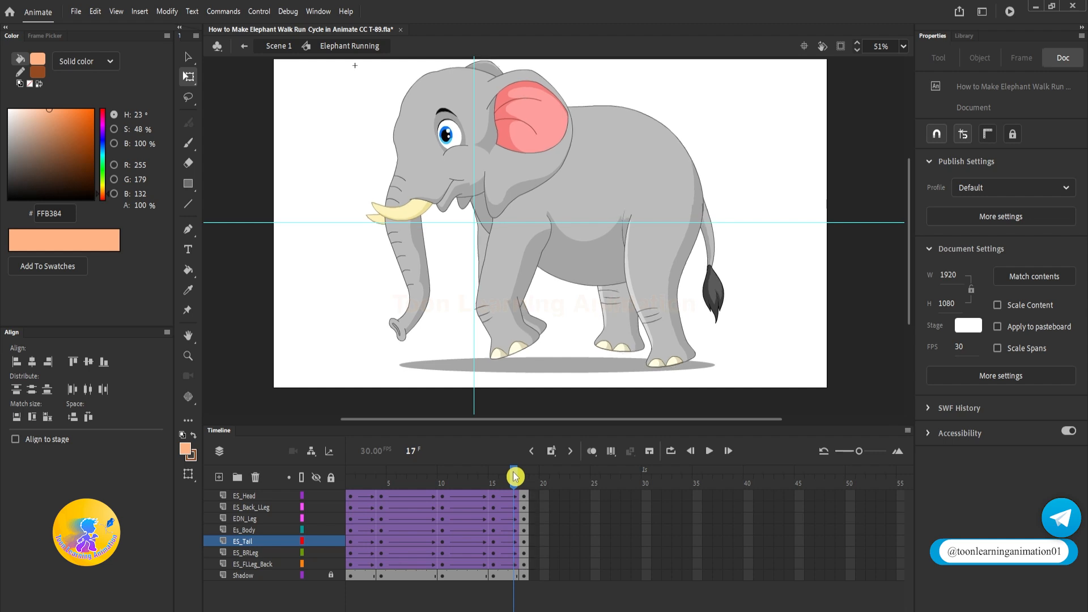
left_click(463, 477)
key("F5")
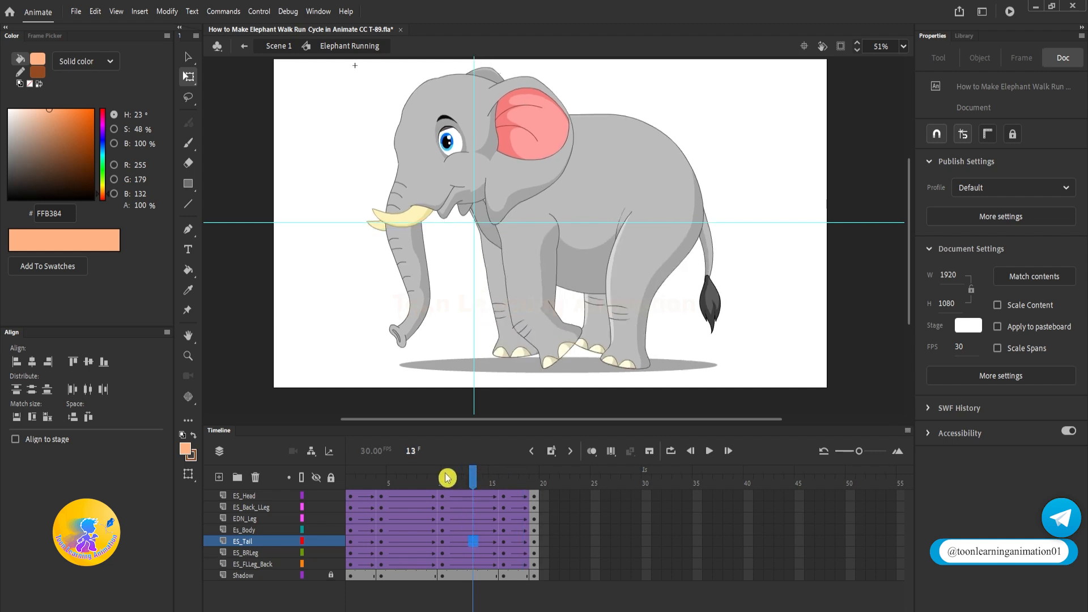
Step: Preview the retimed cycle and examine the elephant's poses at the keyframes on frames 1, 4, 10, 16 and 19
left_click_drag(444, 479, 363, 489)
left_click_drag(538, 484, 515, 488)
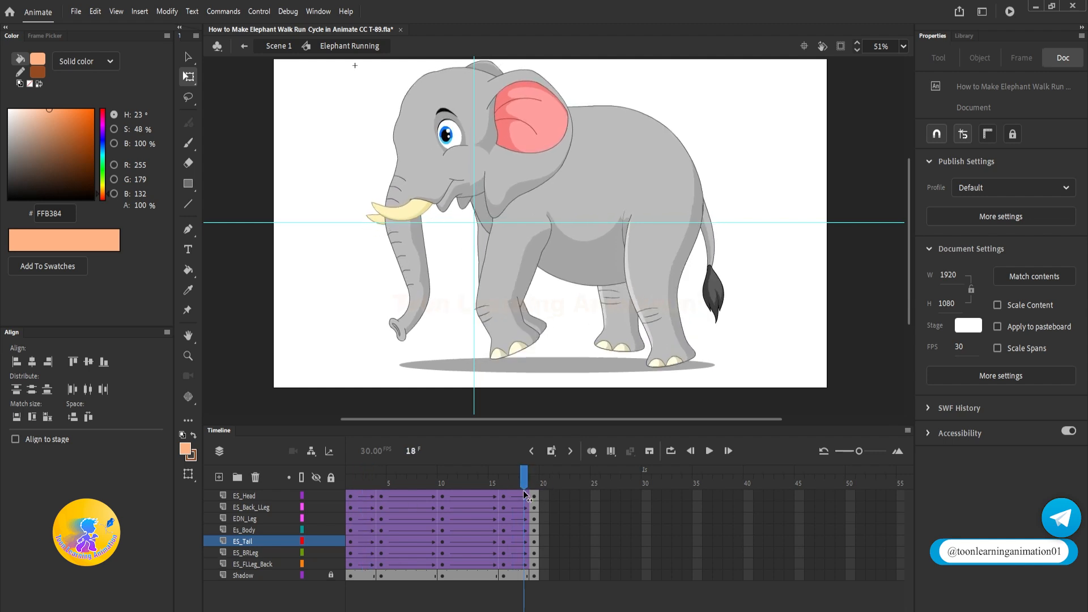
left_click_drag(393, 483, 475, 491)
key("Return")
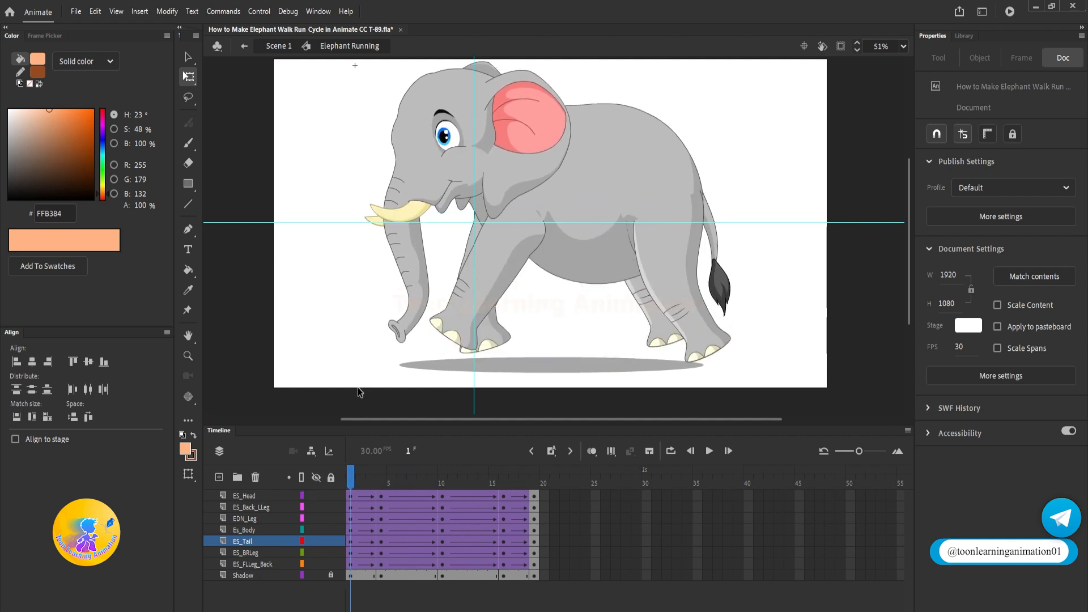
key("Return")
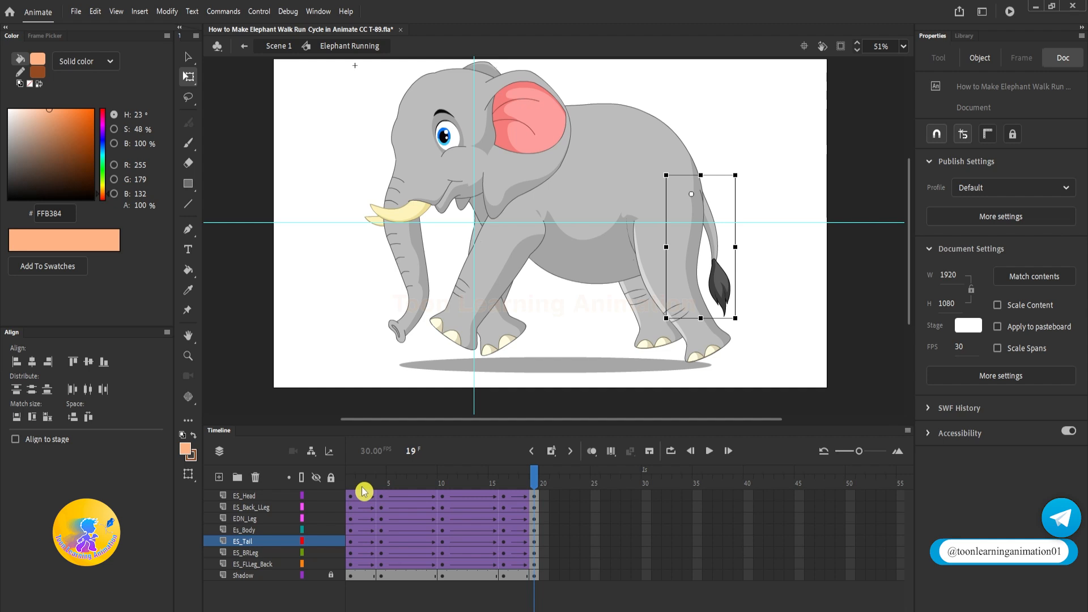
left_click(784, 247)
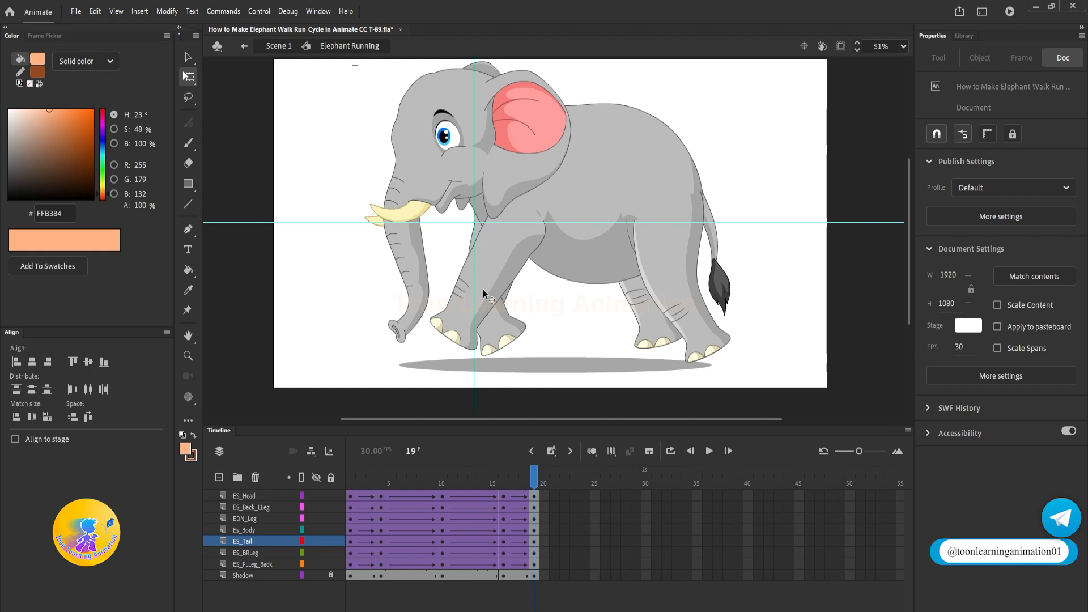
left_click(354, 476)
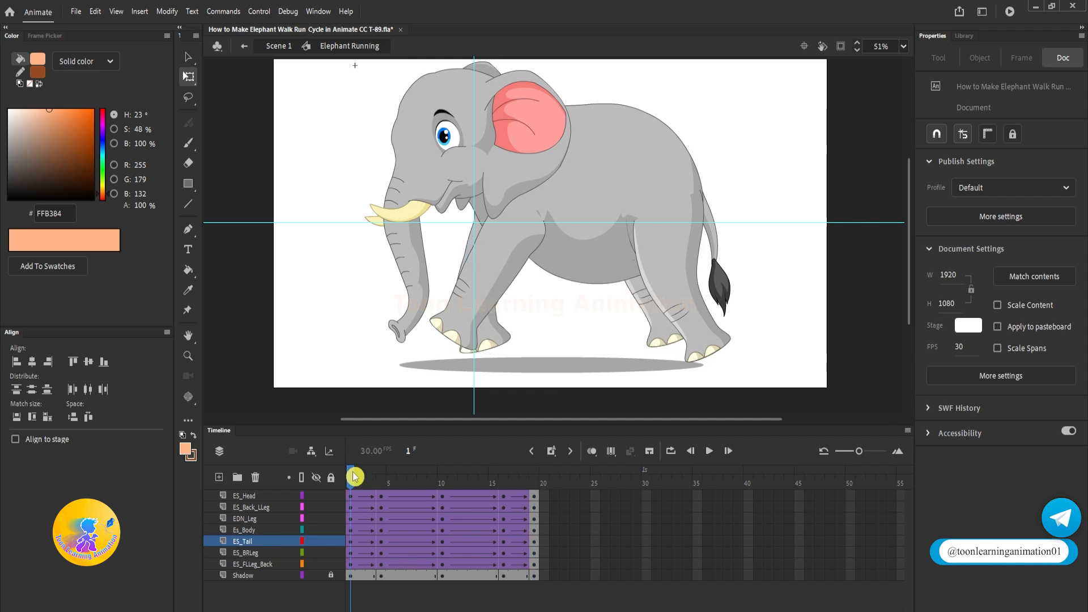
left_click(383, 485)
left_click(442, 478)
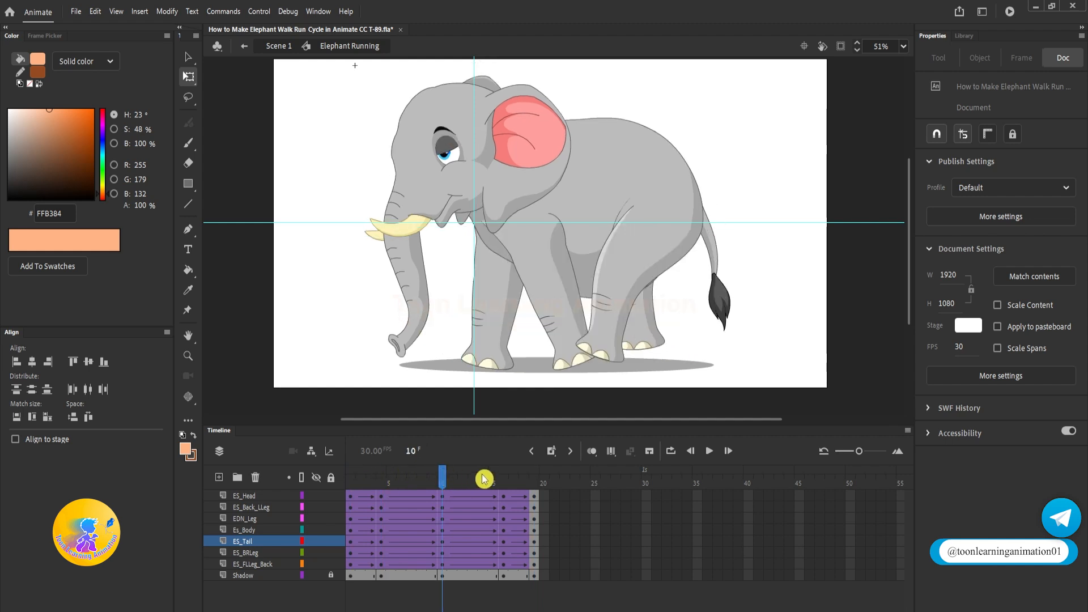
left_click(502, 480)
left_click(535, 481)
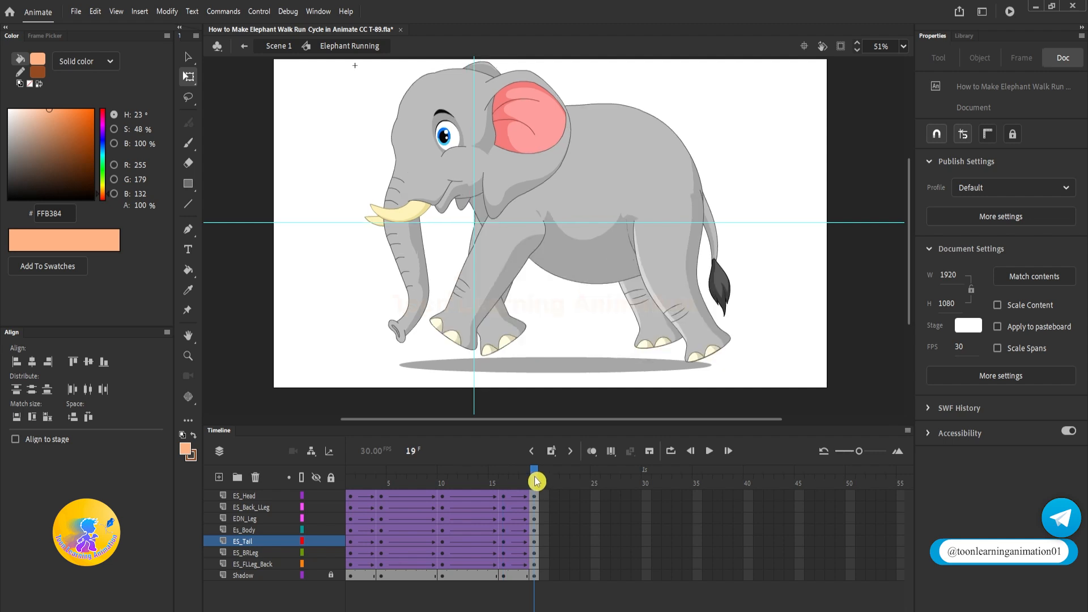
left_click(381, 482)
left_click(442, 482)
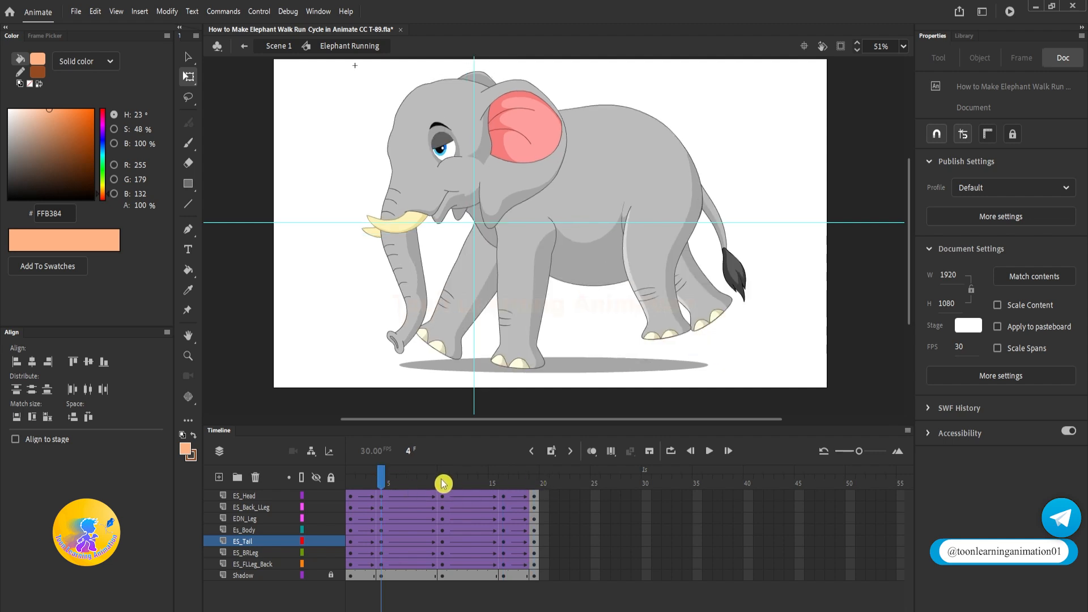
left_click(504, 483)
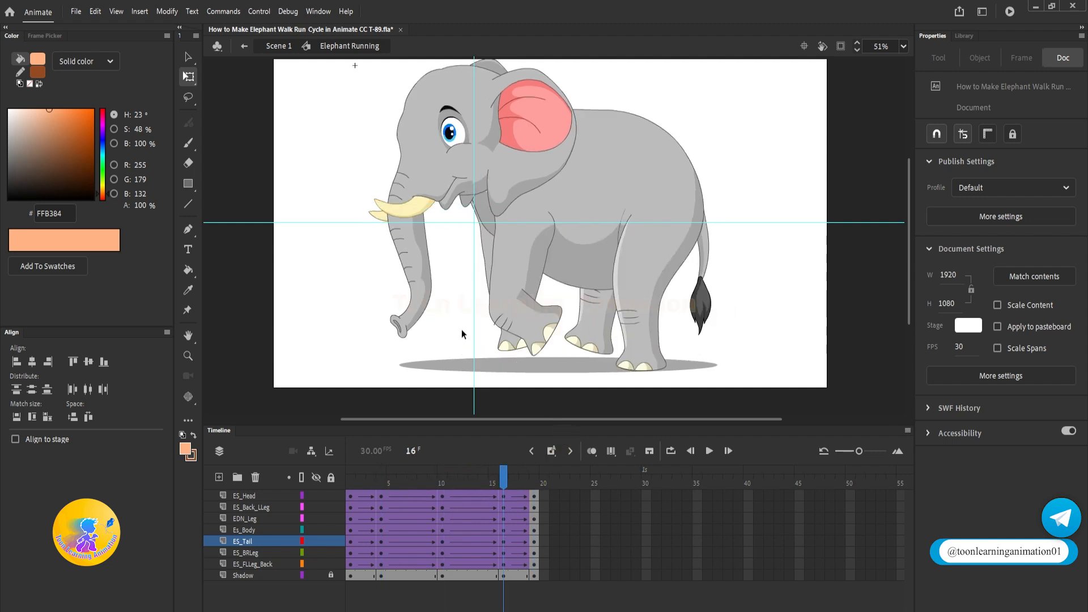
Step: Inside the L1 front leg symbol, insert and remove frames so its keyframes fall on frames 1, 4, 10, 16 and 19
double_click(518, 335)
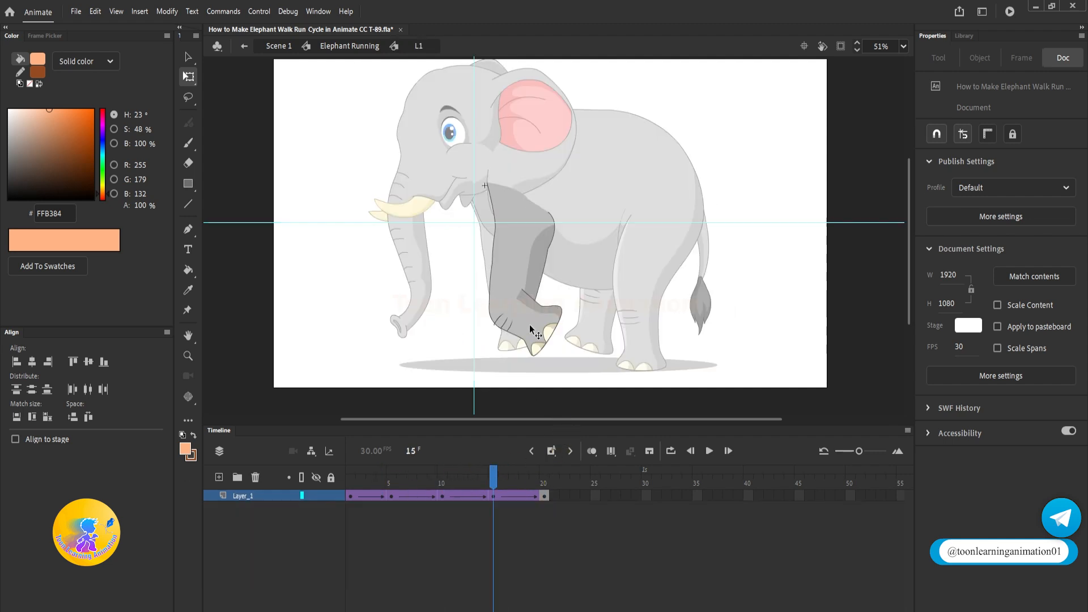
left_click(368, 486)
left_click(382, 485)
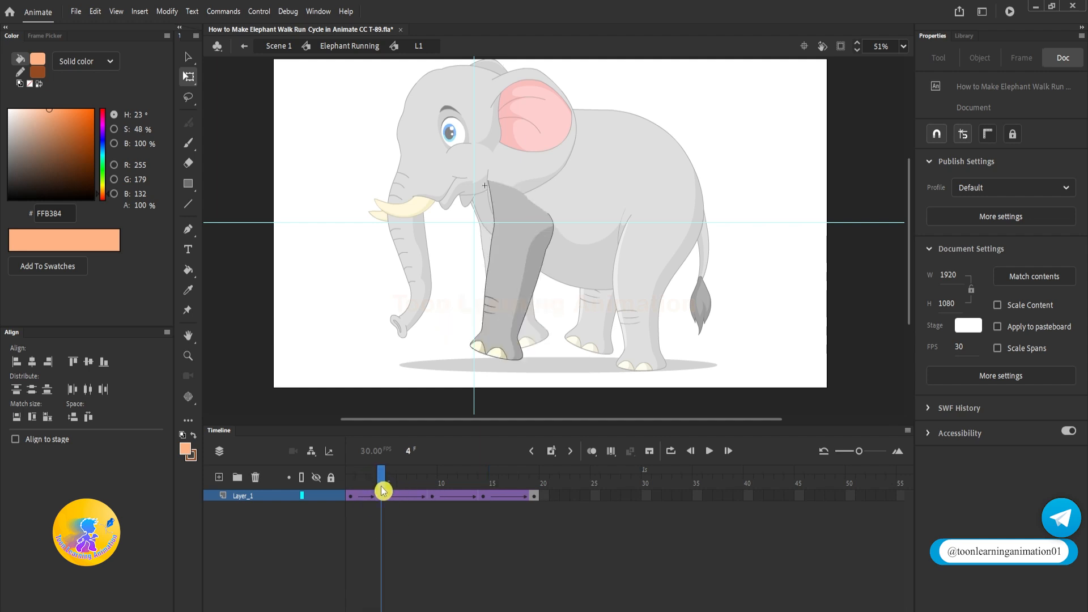
left_click(432, 483)
left_click(482, 483)
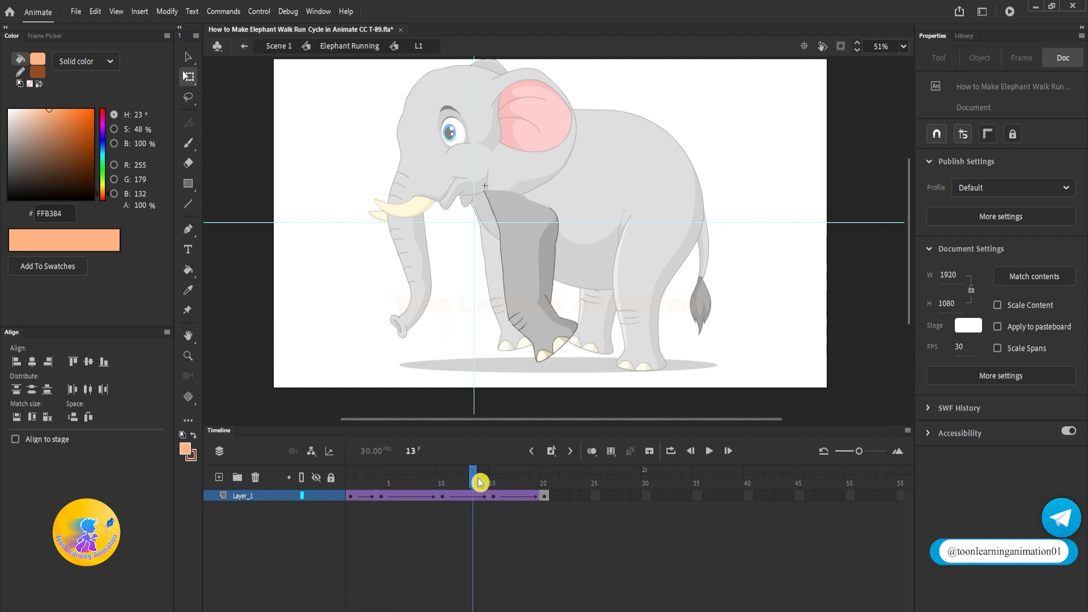
key("F5")
left_click(514, 484)
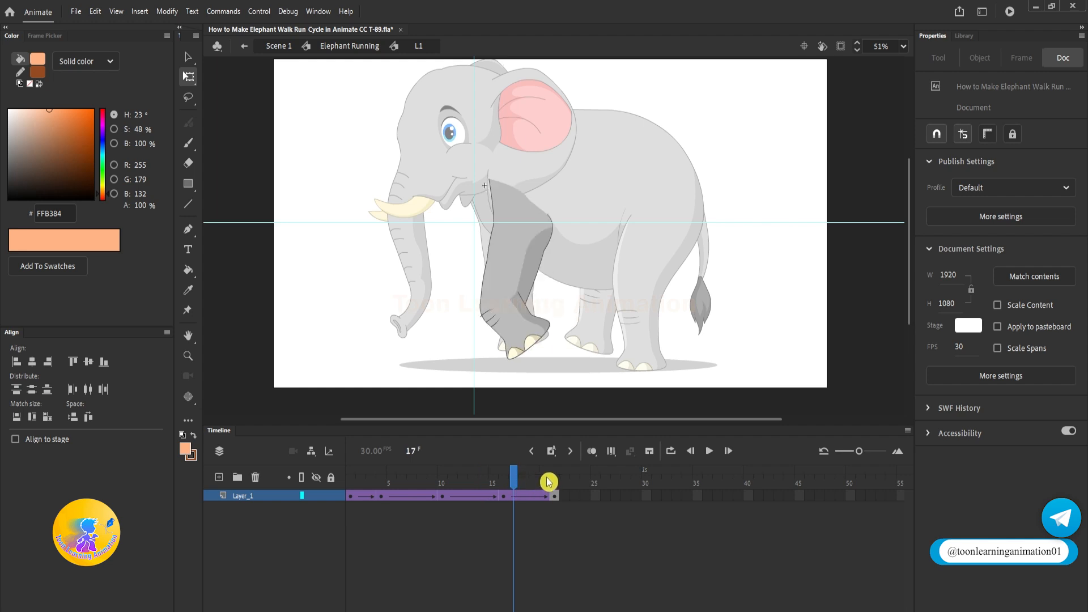
key("shift+F5")
key("shift+F5")
key("Return")
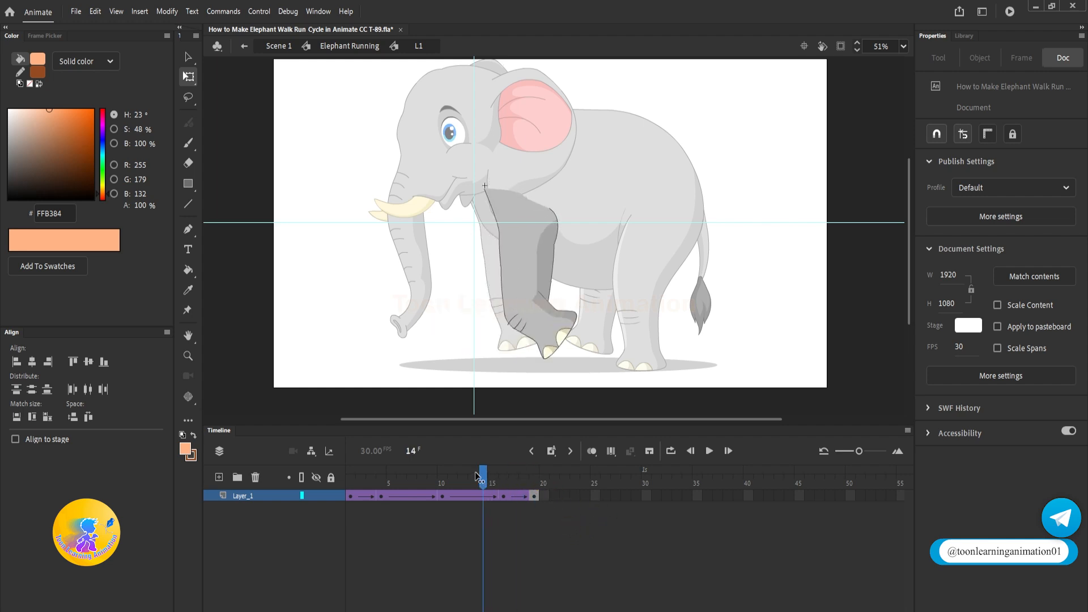
double_click(878, 284)
Step: Retime the L2 front leg symbol's keyframes to frames 1, 4, 10, 16 and 19, and check each pose
double_click(512, 337)
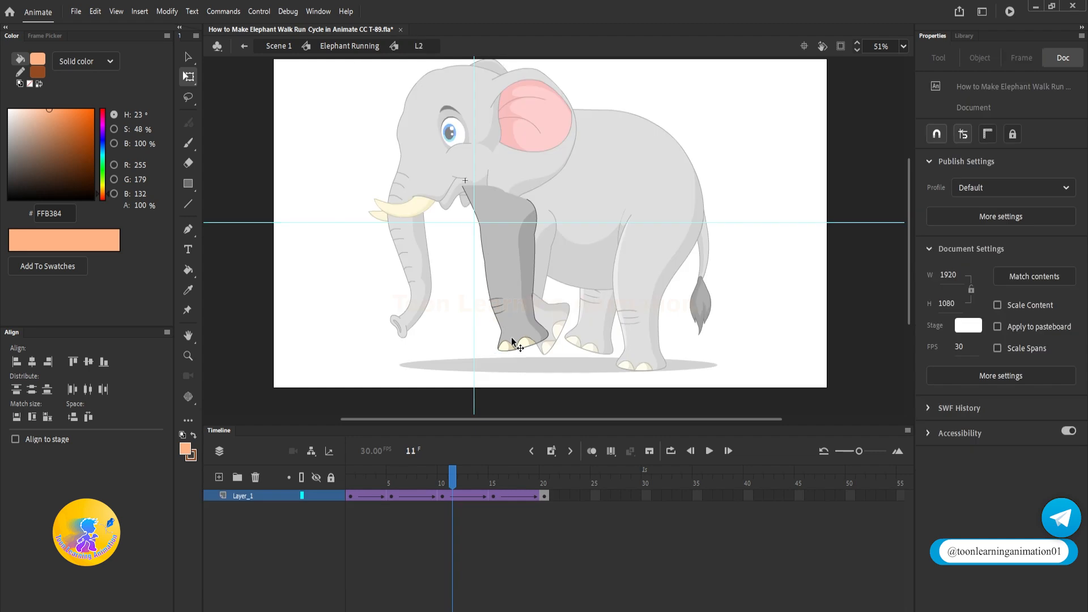
left_click(364, 482)
left_click_drag(364, 482, 526, 483)
left_click(363, 483)
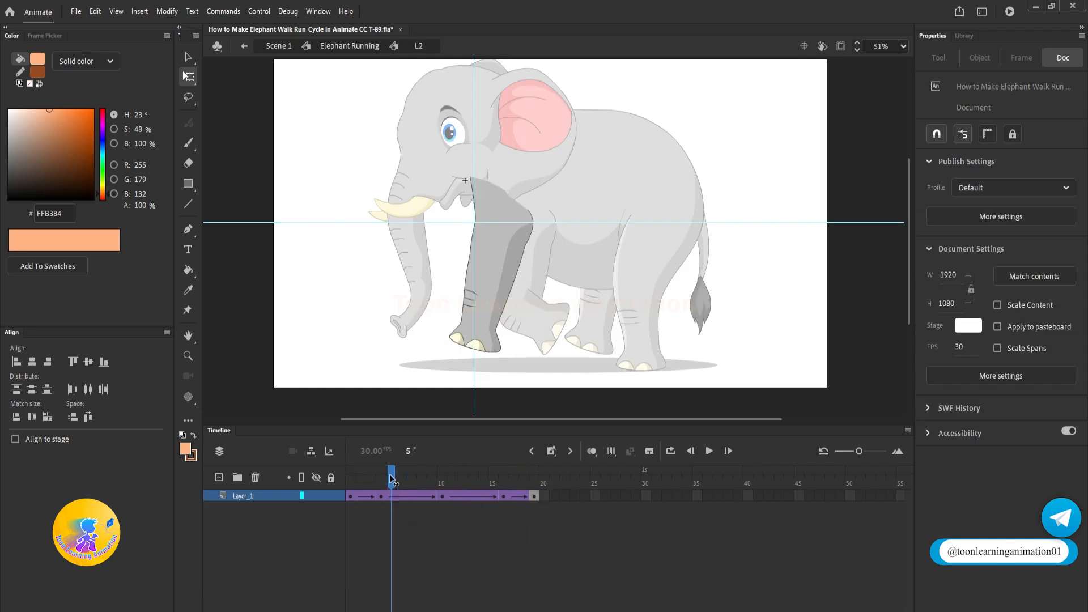
left_click(341, 485)
left_click(382, 479)
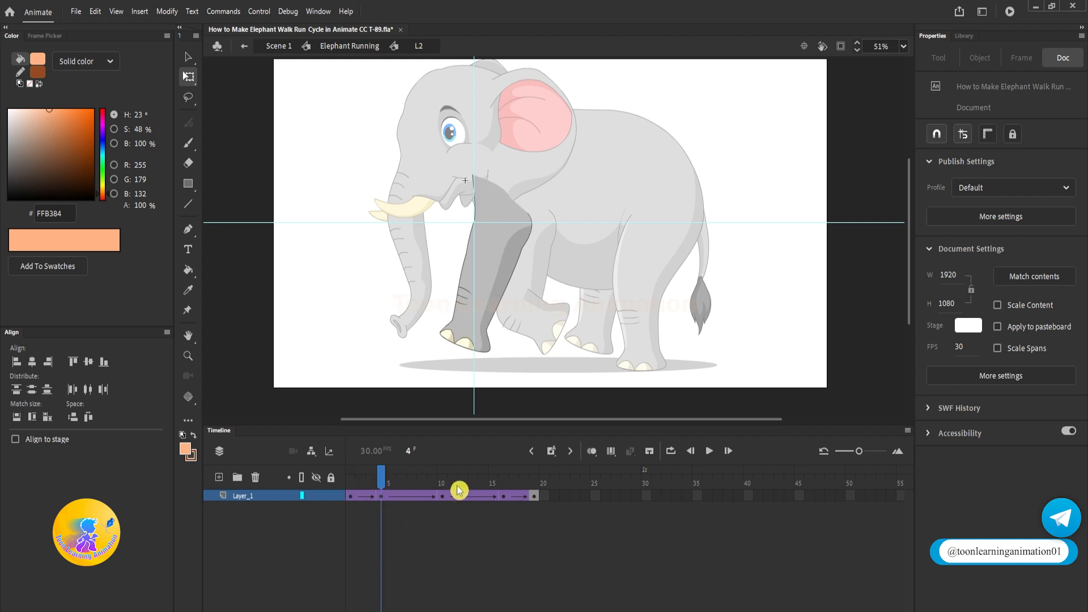
left_click(436, 479)
left_click(444, 479)
left_click(503, 487)
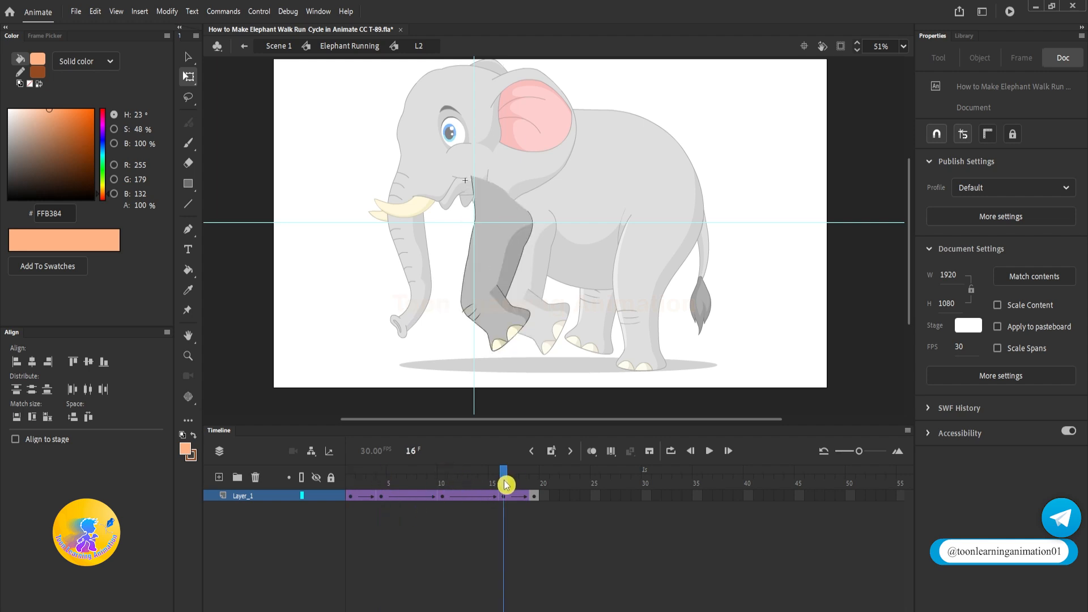
left_click(534, 482)
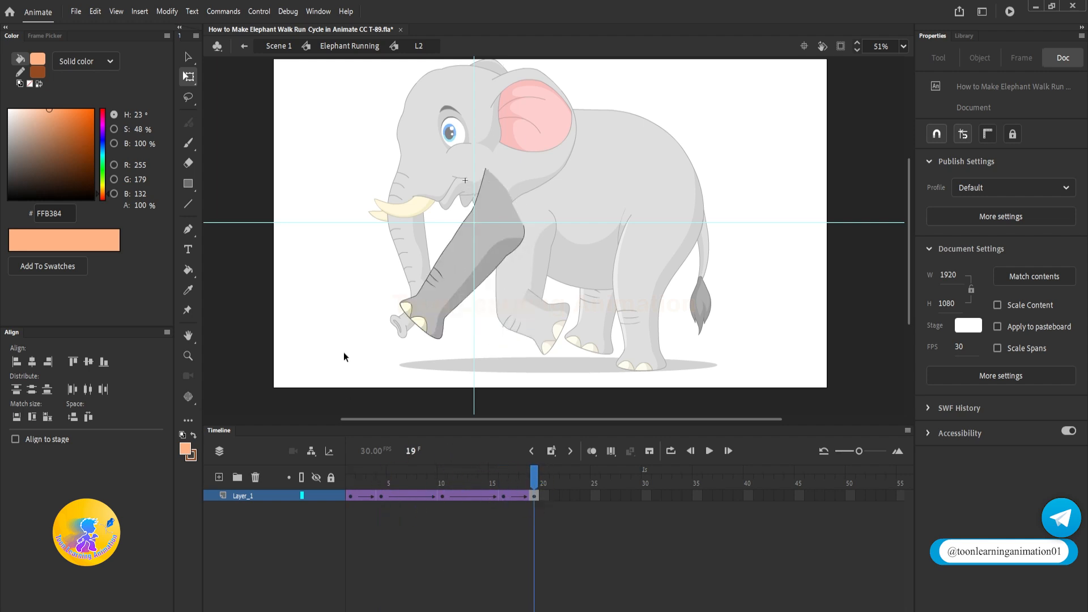
double_click(754, 324)
Step: Retime the L3 near hind leg symbol's inner timeline to match the cycle's keyframes on frames 4, 10, 16 and 19
left_click(503, 482)
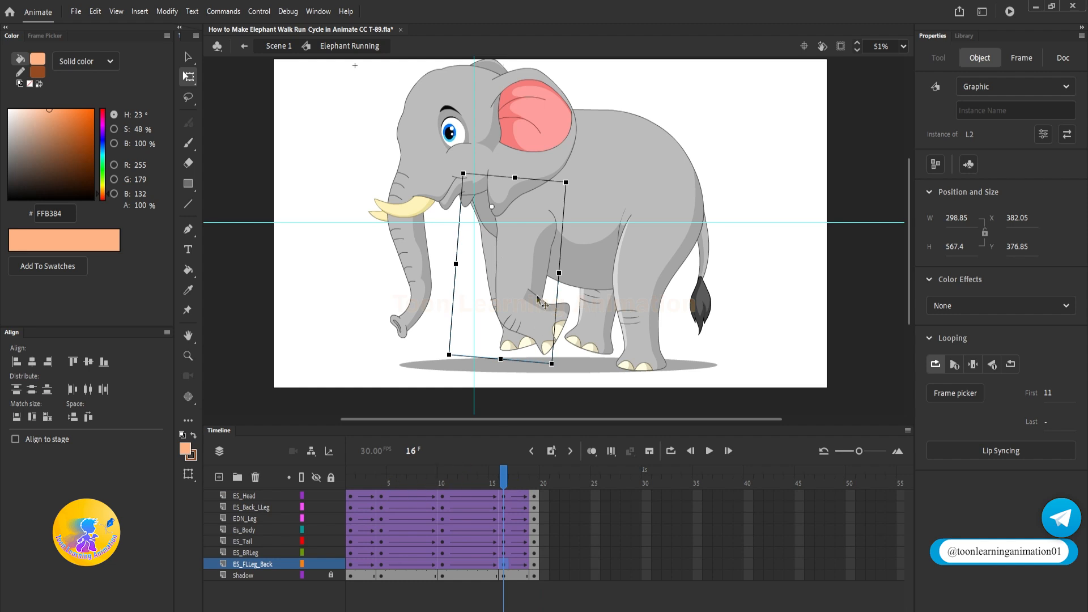
double_click(638, 341)
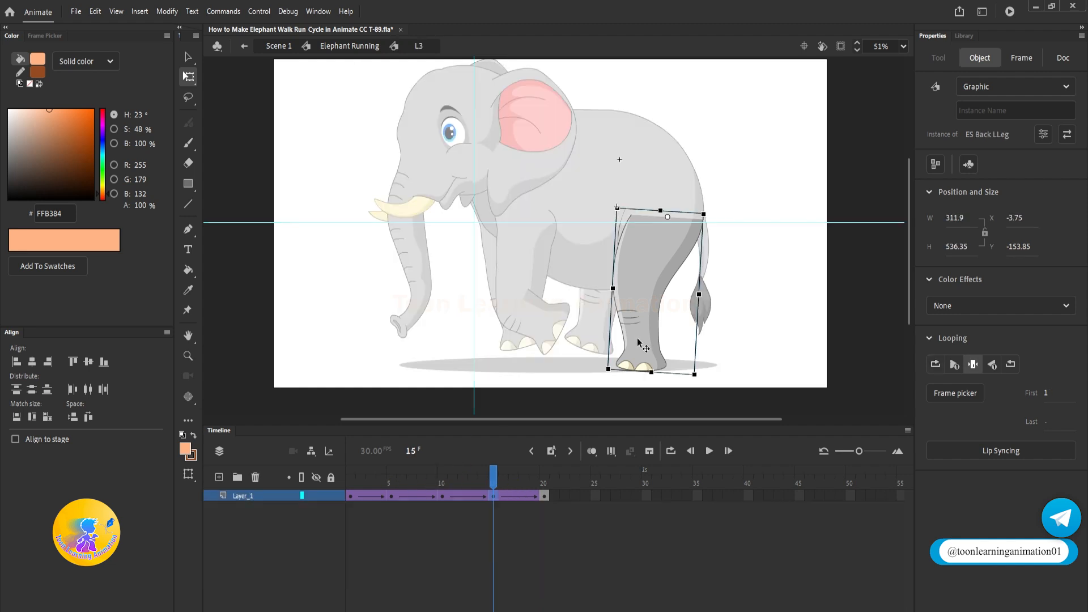
left_click(374, 494)
left_click_drag(405, 493, 527, 485)
double_click(798, 335)
Step: Apply the same keyframe retiming inside the far hind leg symbol on the ES_BRLeg layer
double_click(584, 343)
left_click_drag(364, 484, 526, 480)
double_click(753, 408)
Step: Play the full elephant cycle and scrub through it to review the leg timing
key("Return")
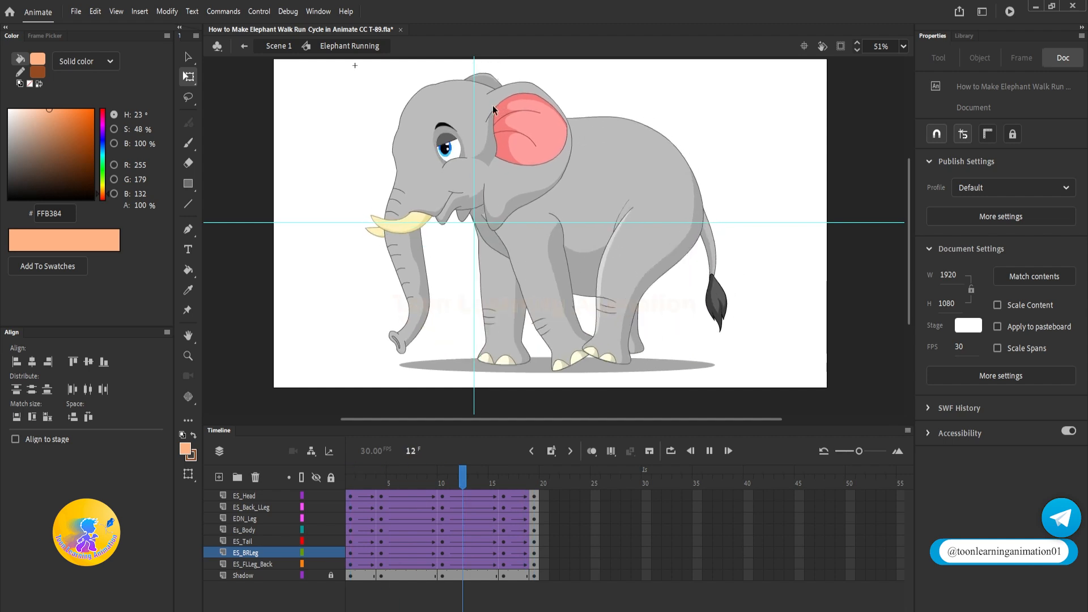
key("Return")
left_click(383, 486)
left_click_drag(383, 486, 562, 495)
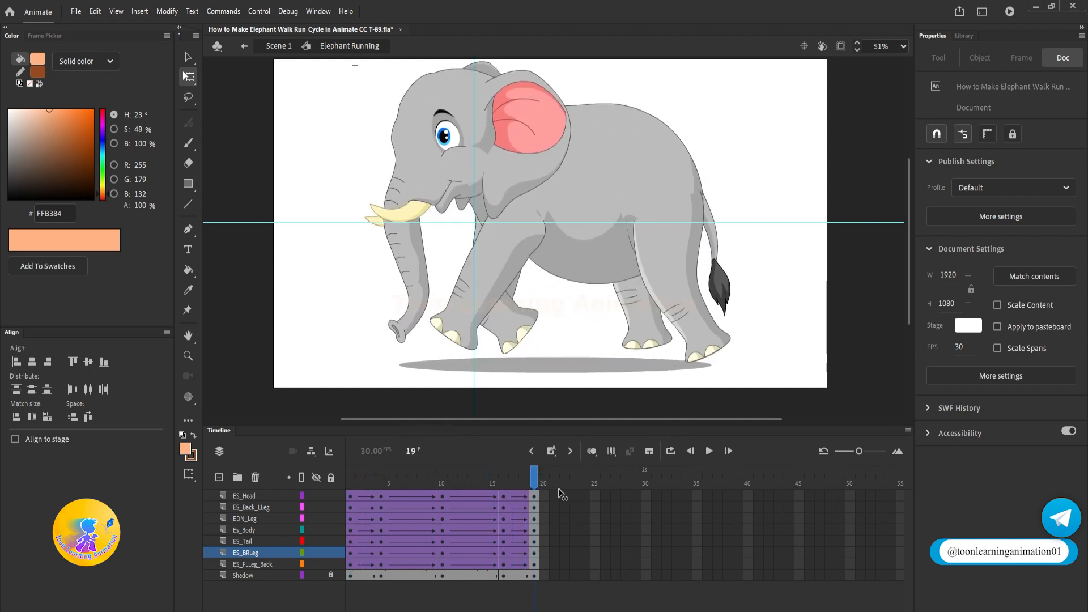
Step: Unlock the Shadow layer and clear all its keyframes after frame 1
left_click(331, 575)
left_click_drag(367, 576, 536, 573)
left_click_drag(765, 360, 794, 306)
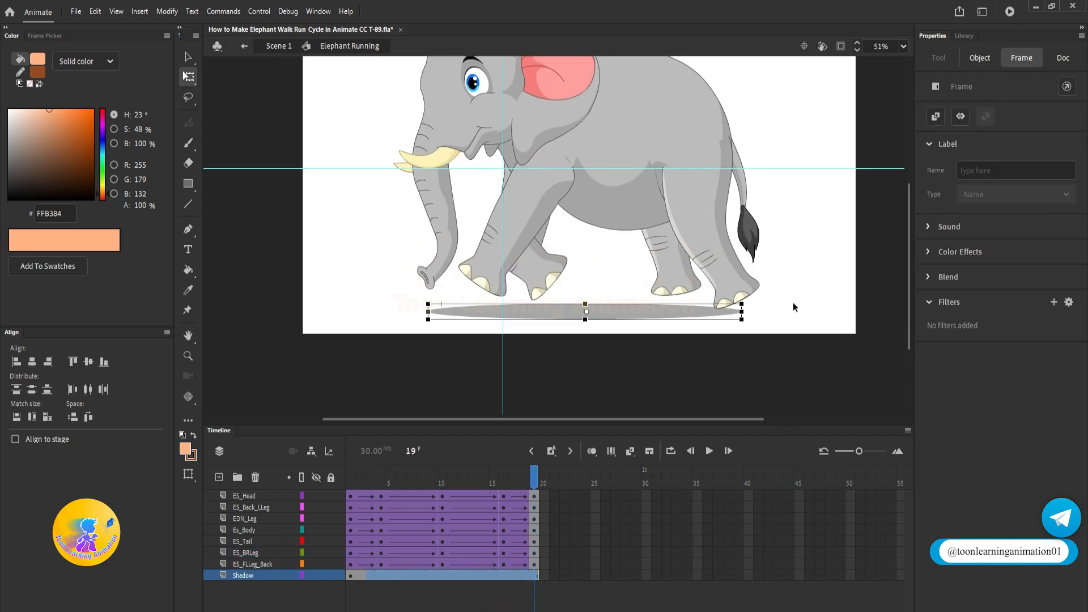
left_click(794, 306)
Step: Shorten the shadow's front end on frame 1 to a width of about 1009 px, and add a Shadow keyframe on frame 19
left_click(350, 576)
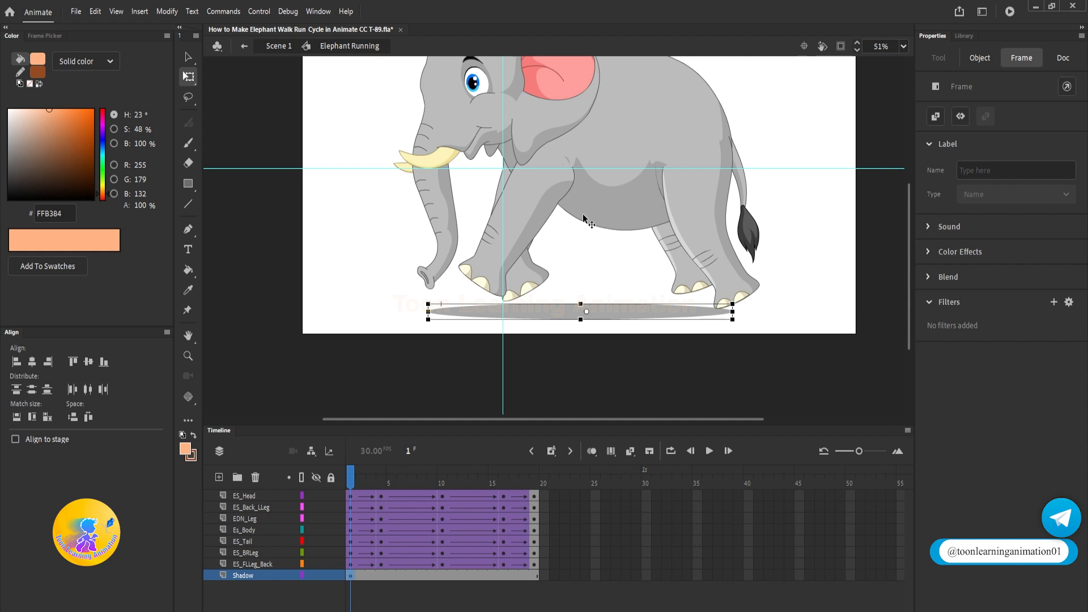
left_click_drag(428, 311, 442, 315)
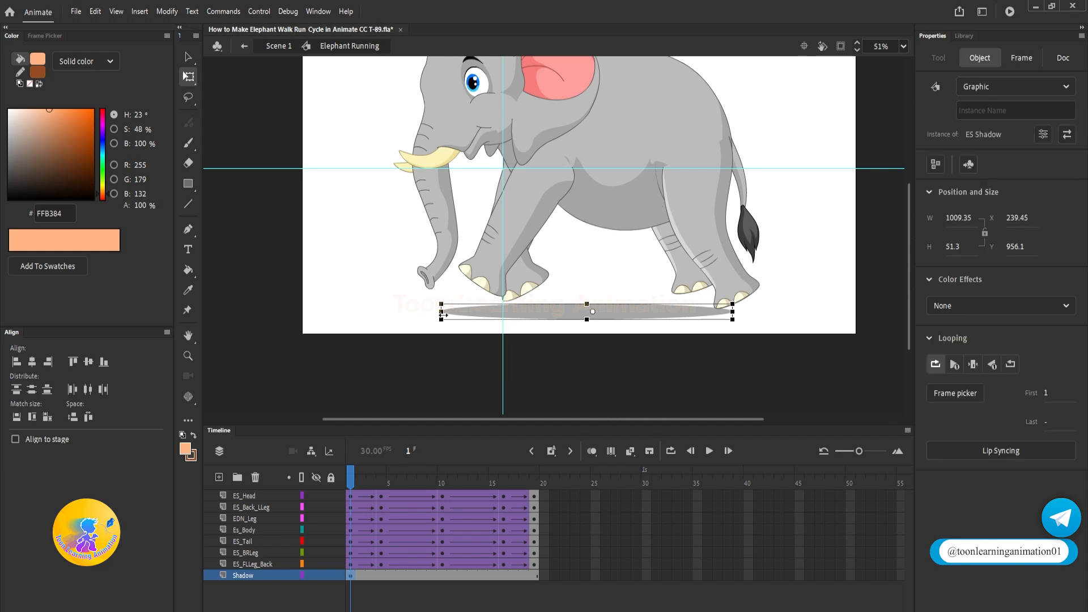
left_click(535, 576)
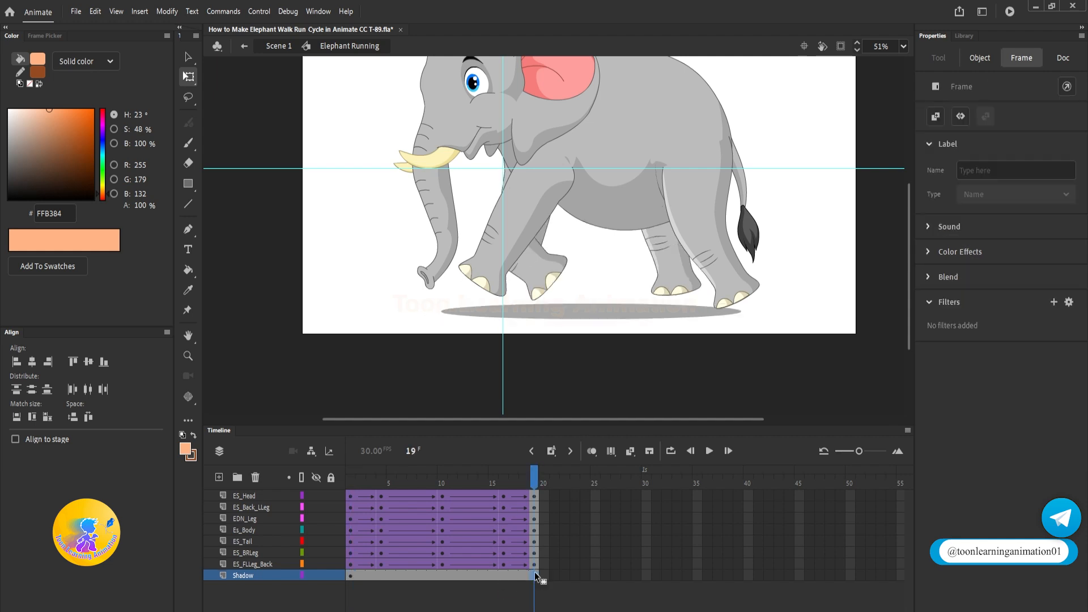
Step: Add a Shadow keyframe on frame 10 and stretch the shadow forward under the trunk to a width of about 1154 px
left_click(442, 576)
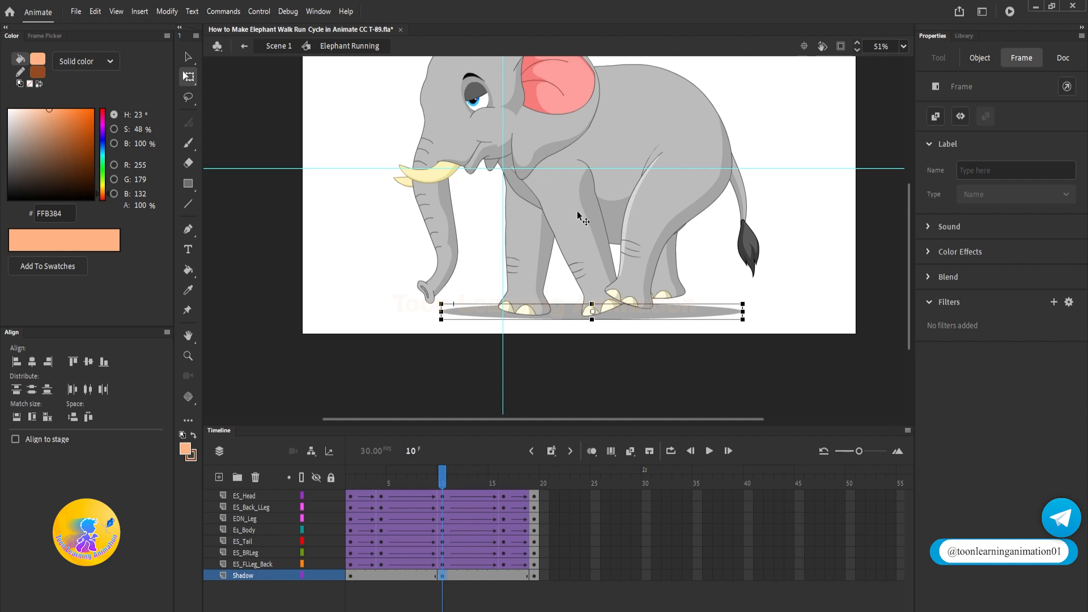
left_click_drag(743, 313, 748, 312)
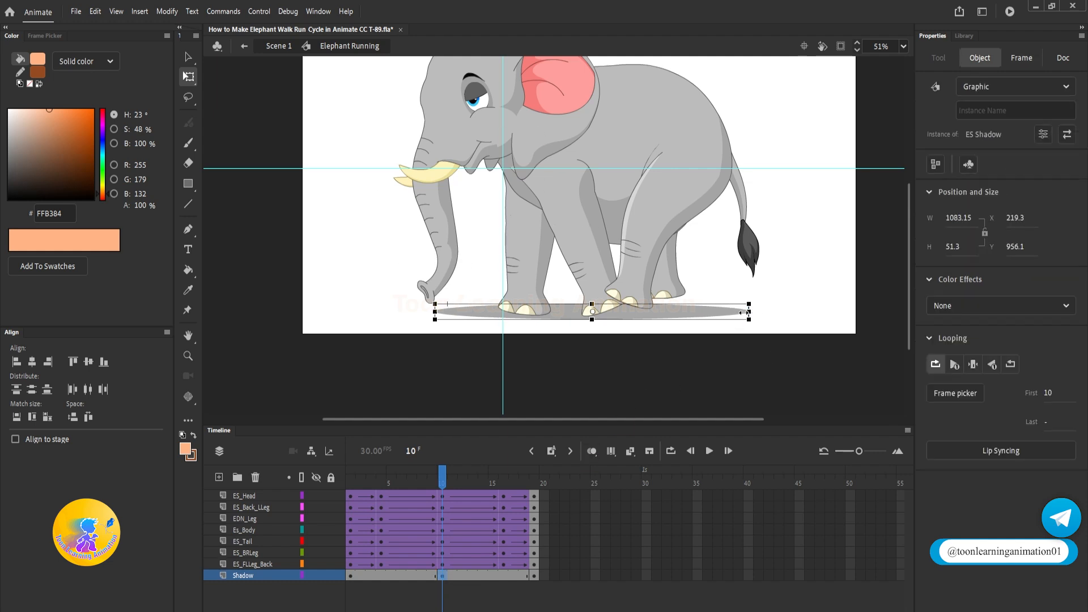
left_click_drag(437, 312, 408, 312)
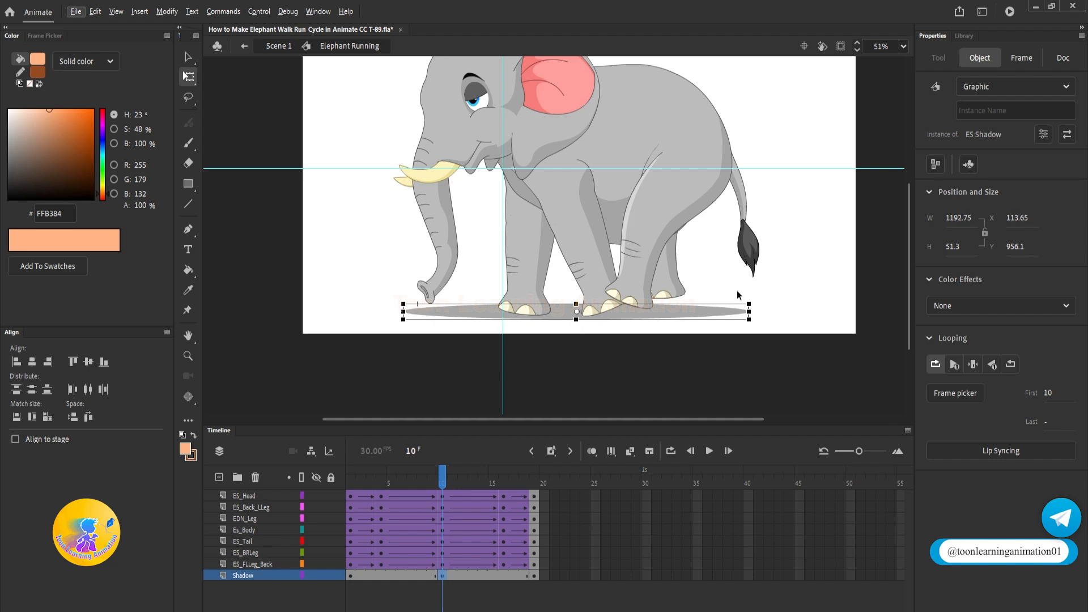
left_click_drag(755, 316, 742, 311)
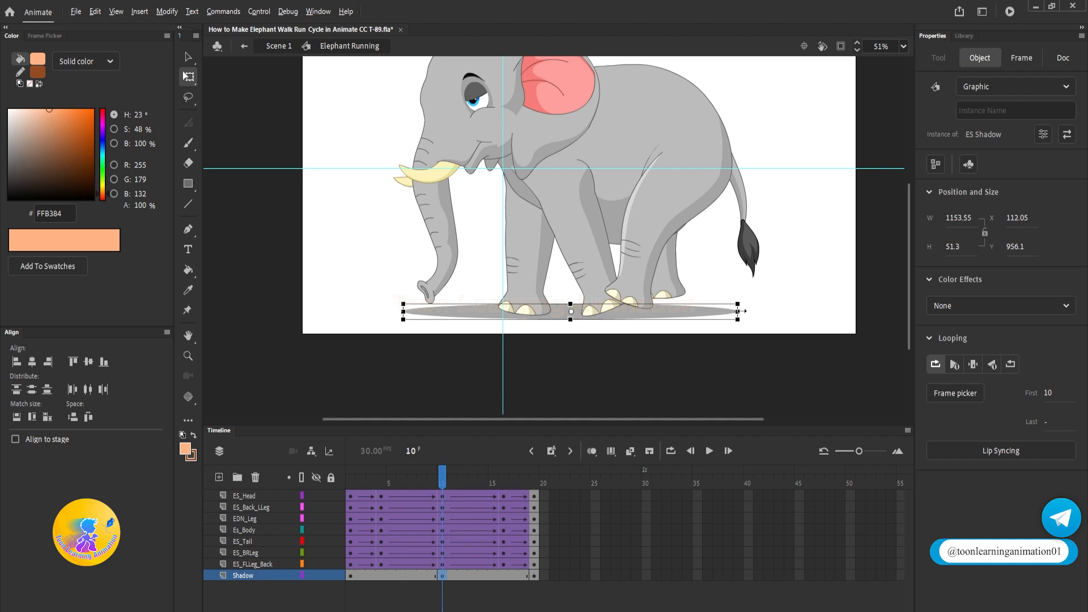
Step: Add a Shadow keyframe on frame 4 and widen the shadow at both ends to a width of about 1183 px
left_click(381, 576)
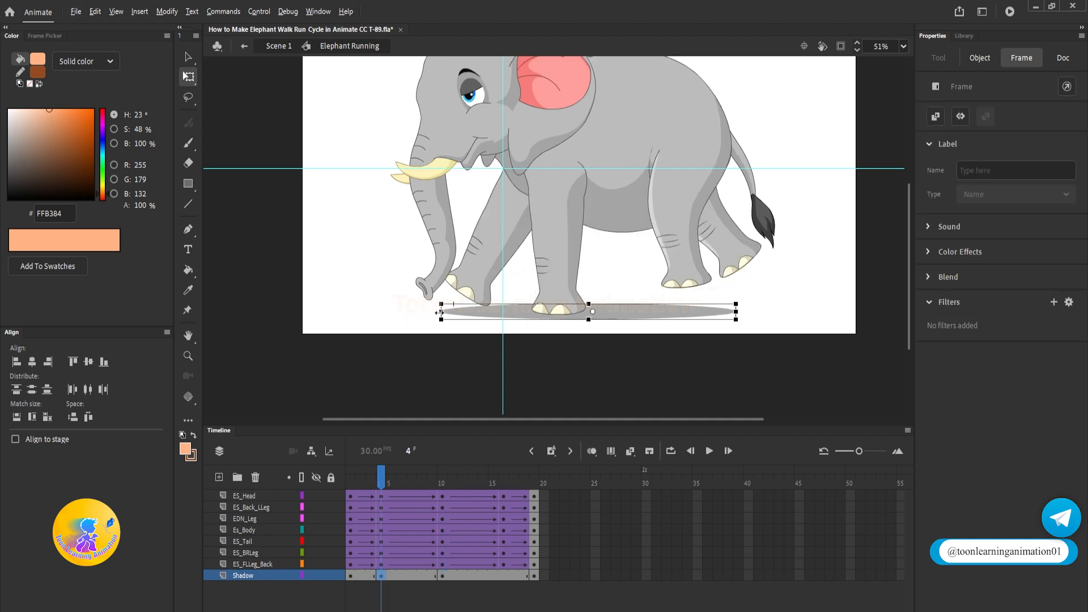
left_click_drag(441, 312, 421, 311)
left_click_drag(737, 311, 755, 312)
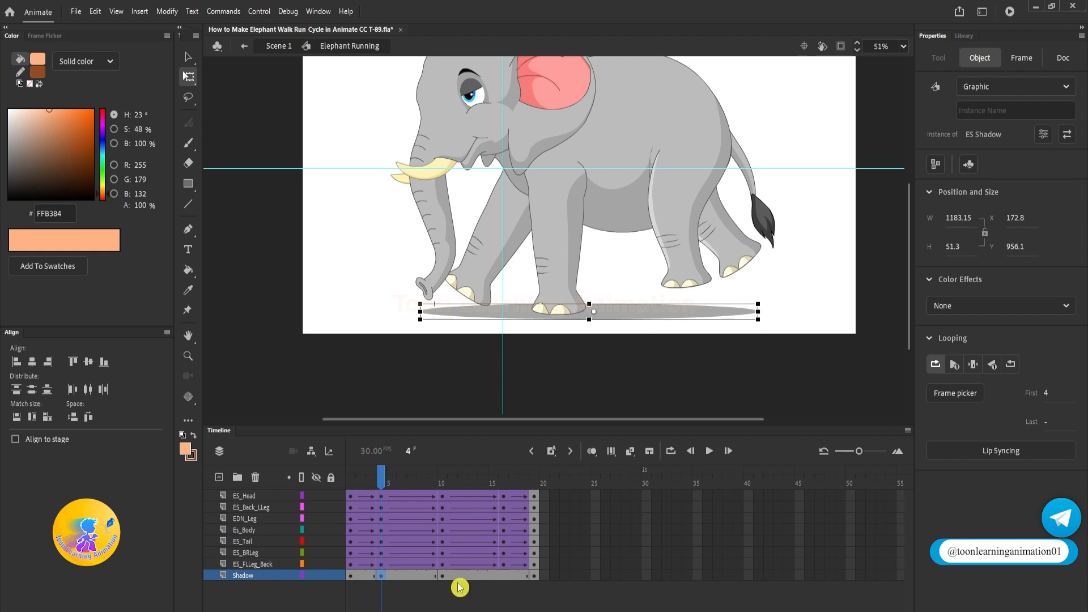
Step: Add a Shadow keyframe on frame 16 and shorten the shadow at both ends to a width of about 1033 px
left_click(504, 575)
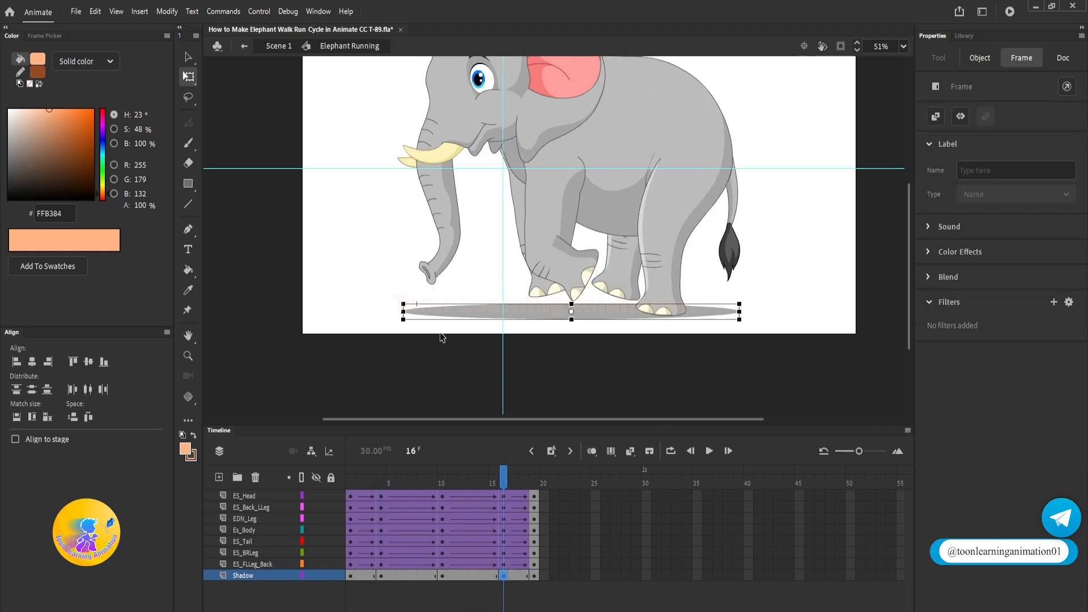
left_click_drag(402, 312, 416, 313)
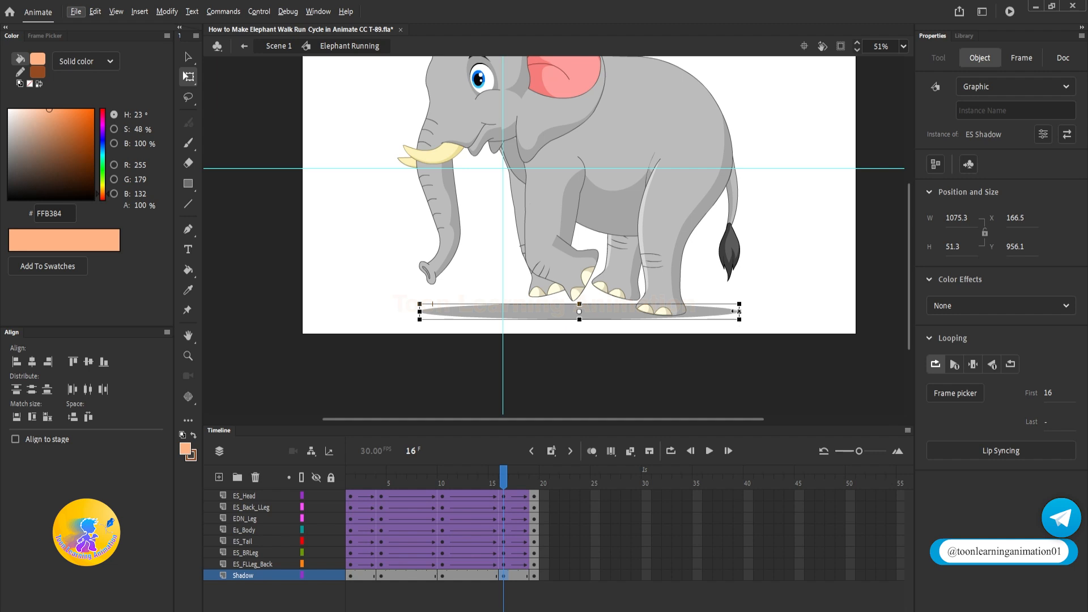
left_click_drag(737, 311, 727, 311)
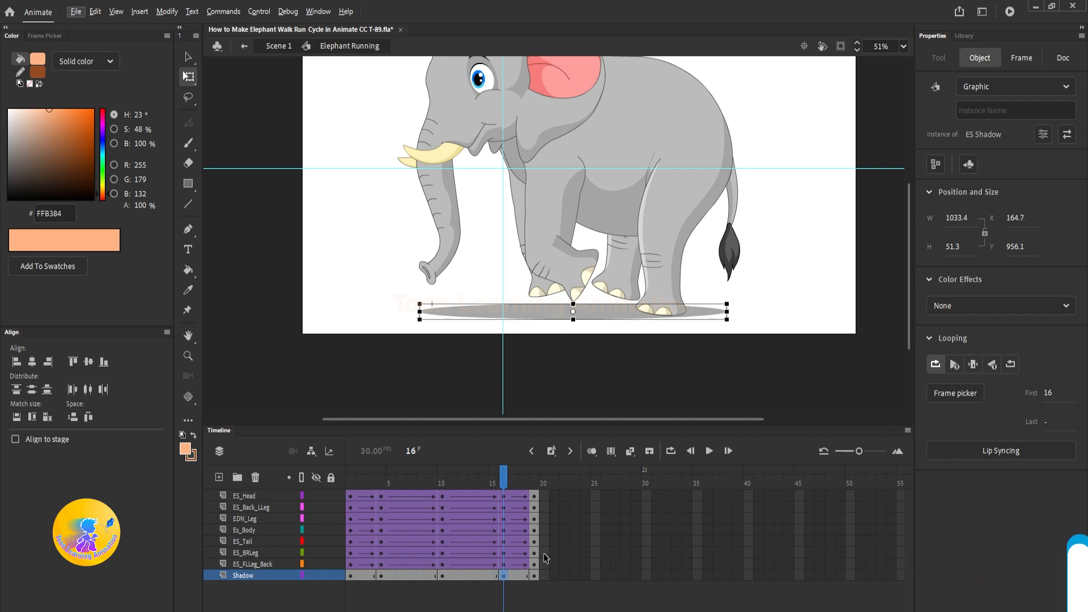
Step: Apply classic tweens between all the Shadow keyframes and play the cycle once as a preview
left_click(351, 575)
right_click(354, 577)
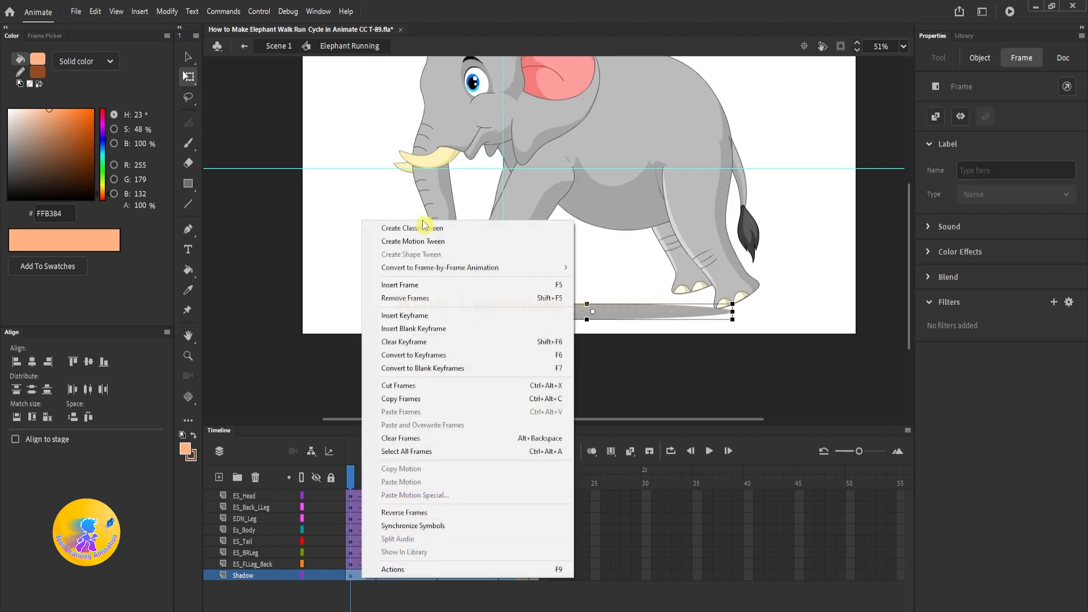
left_click(424, 227)
left_click(378, 184)
key("Return")
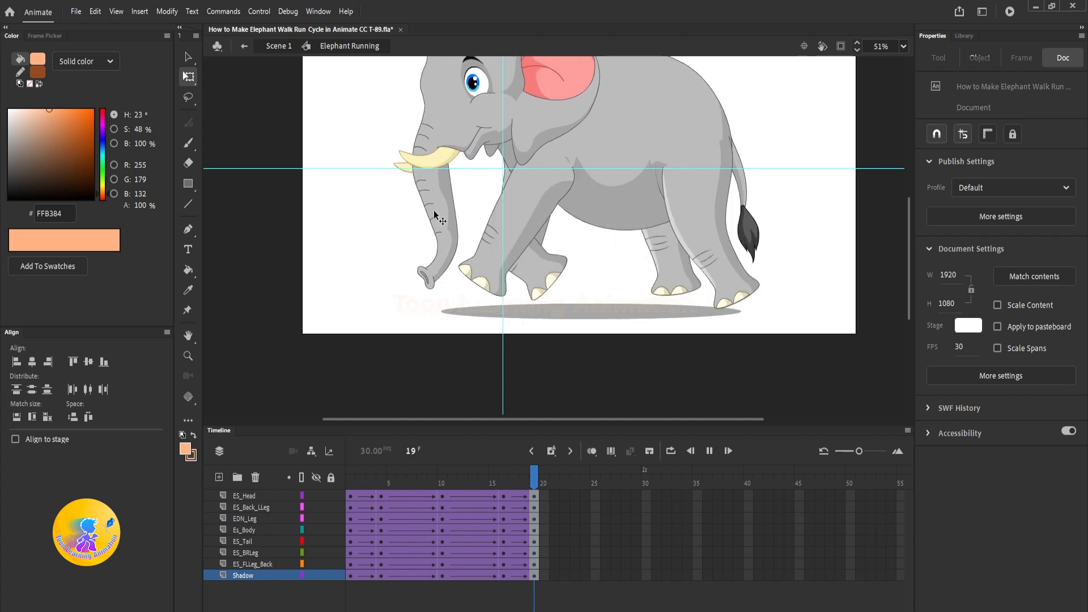
key("Return")
Step: Shorten the shadow's front end on frame 10 to a width of about 1099 px and check the shadow on frame 16
left_click_drag(350, 477, 448, 484)
left_click_drag(403, 312, 416, 312)
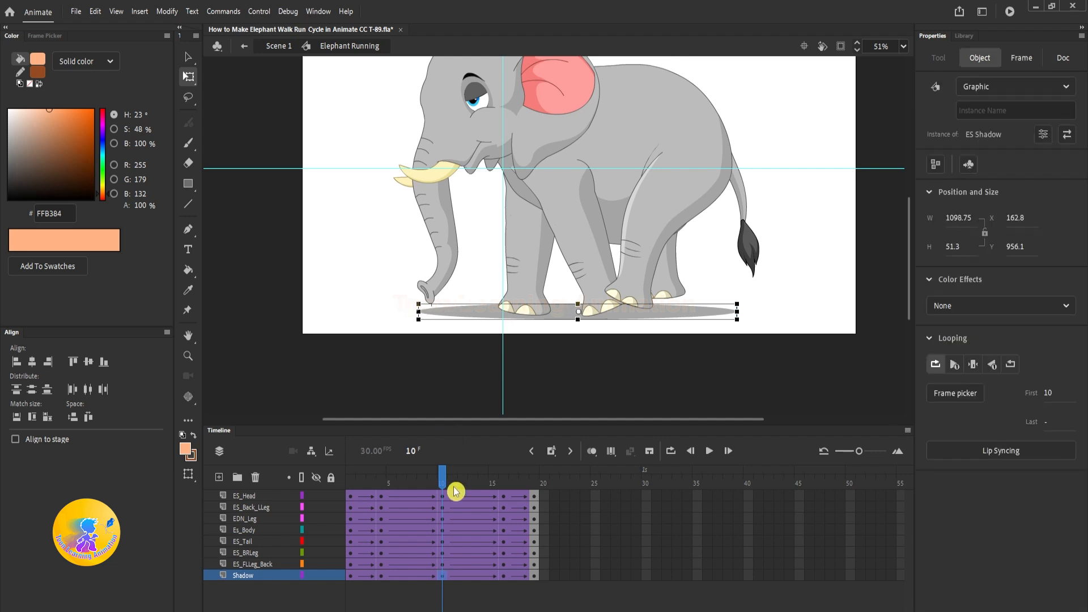
left_click_drag(455, 491, 510, 513)
left_click_drag(494, 476, 500, 470)
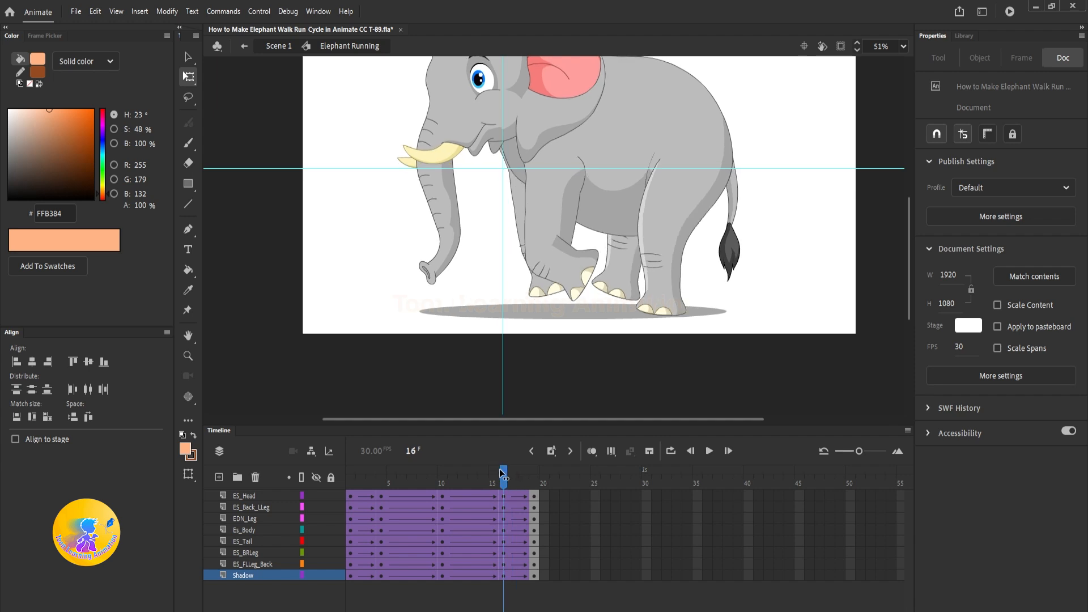
left_click(471, 306)
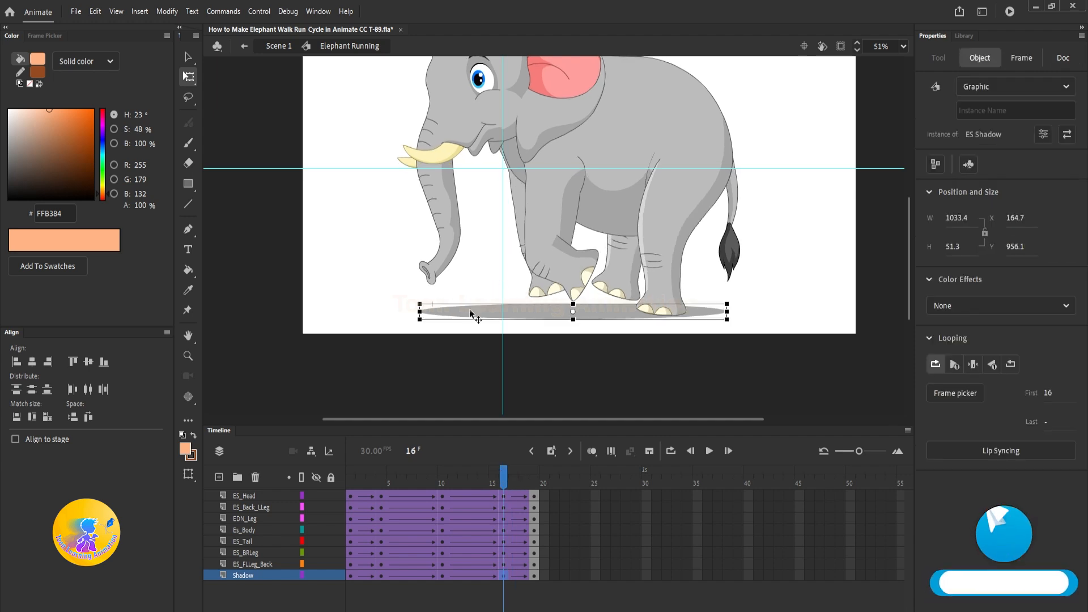
Step: Return to frame 1, exit to Scene 1 and preview the elephant cycle on the main timeline
left_click_drag(508, 479, 349, 499)
key("v")
scroll(682, 247, "down", 5)
double_click(761, 304)
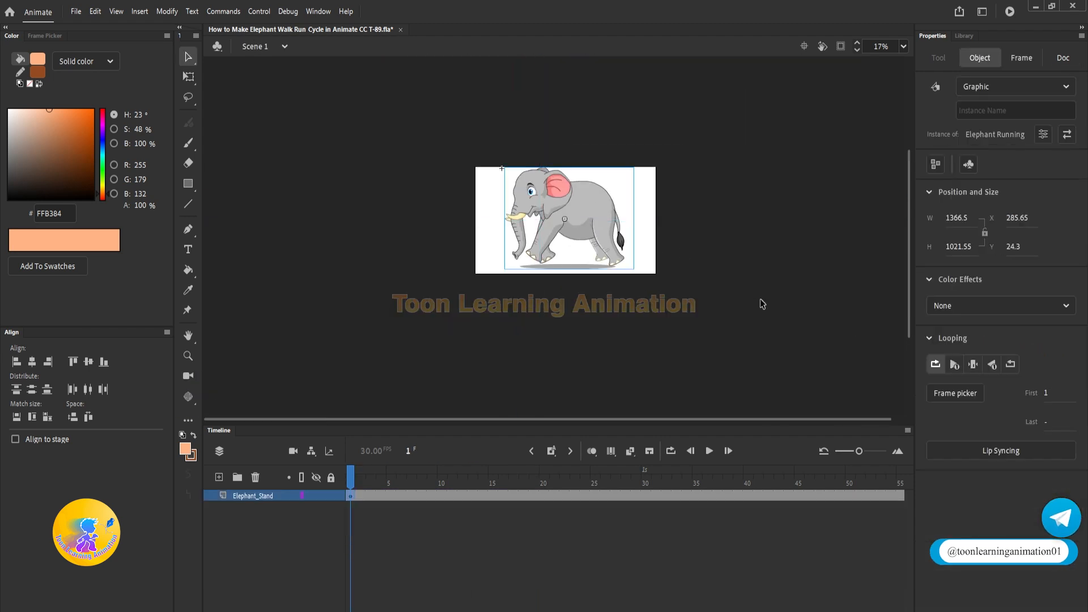
scroll(576, 201, "up", 3)
left_click(791, 215)
key("Return")
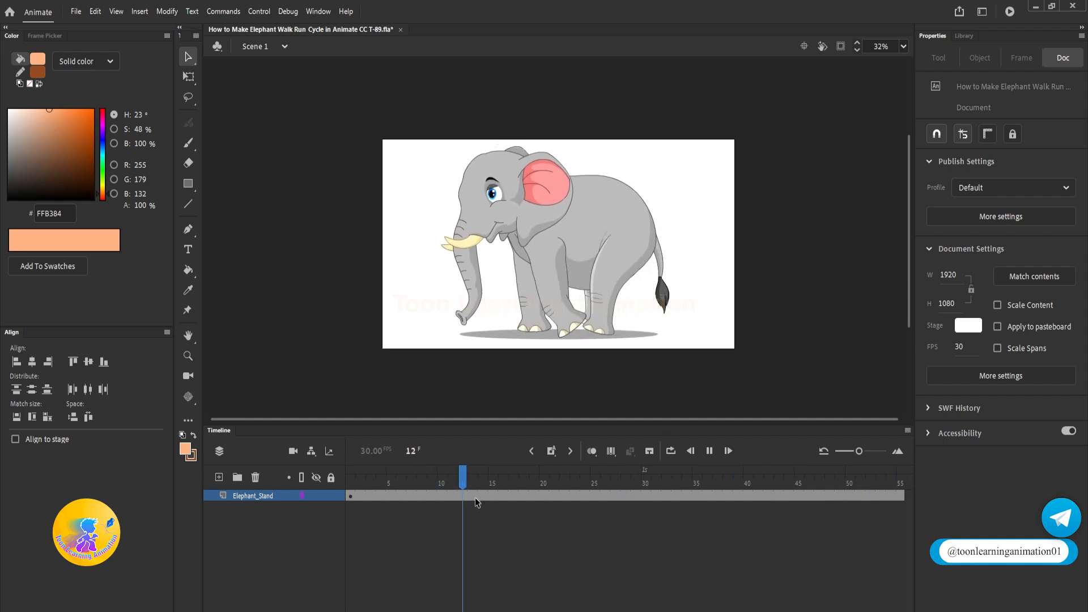
key("Return")
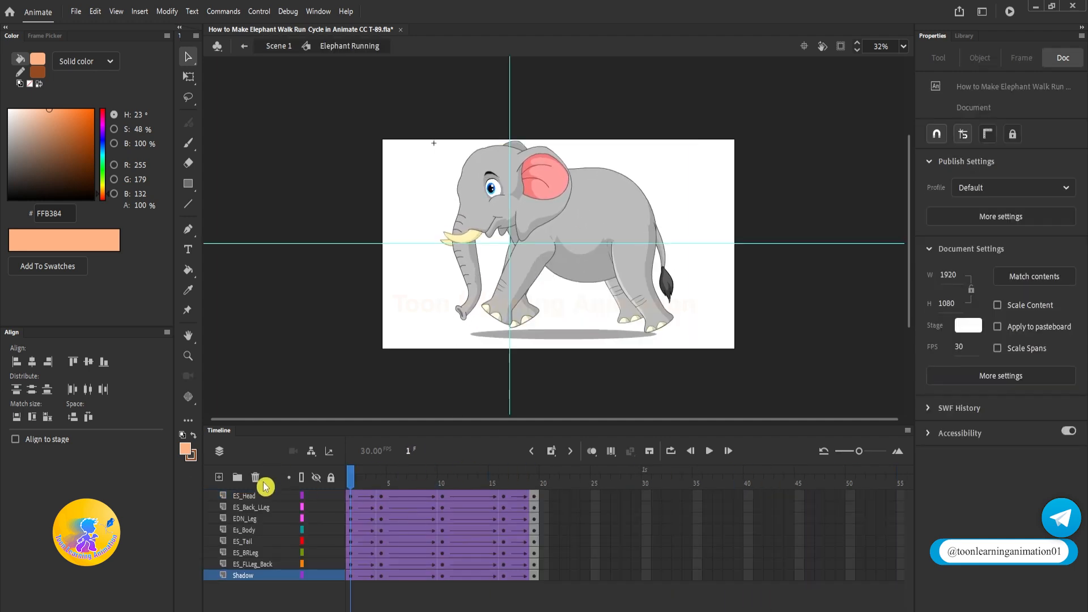
Step: Synchronize the symbols on all layers of the Elephant Running symbol and preview the result in Scene 1
left_click(246, 496, "shift")
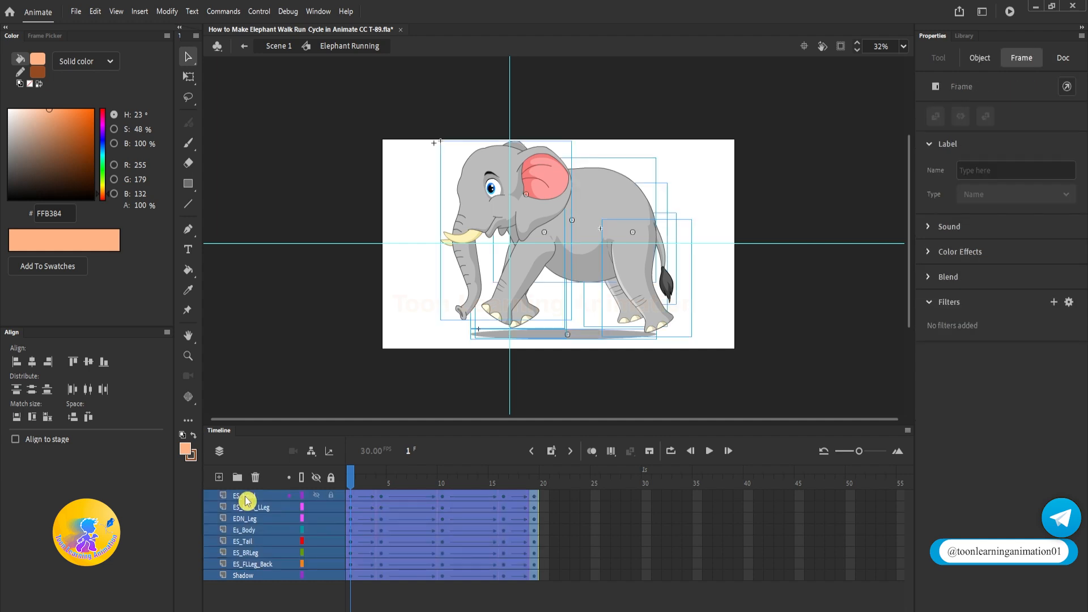
right_click(386, 531)
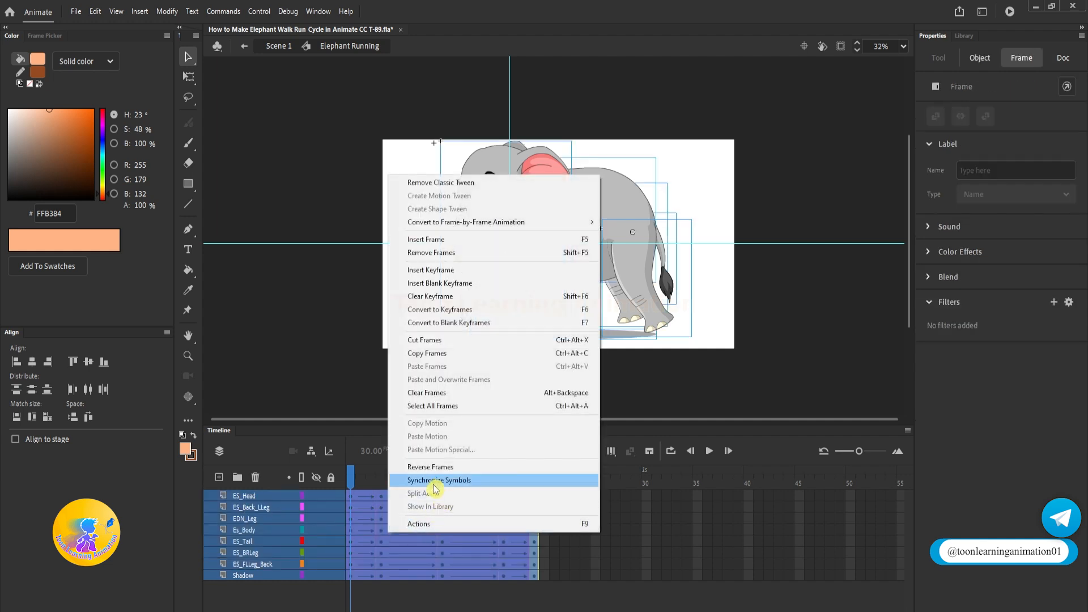
left_click(434, 484)
double_click(369, 336)
key("Return")
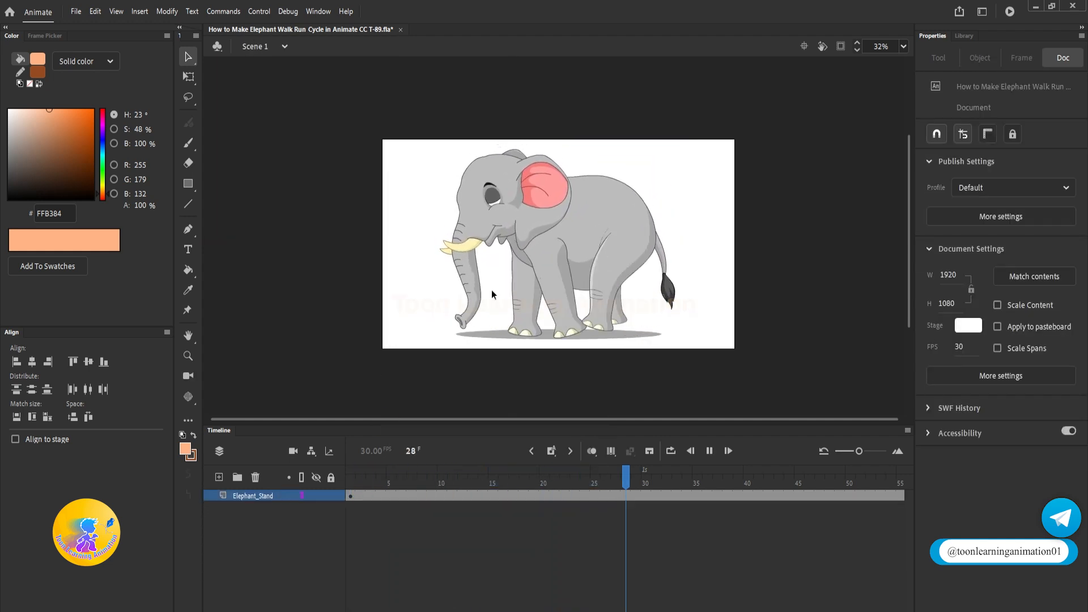
left_click(653, 268)
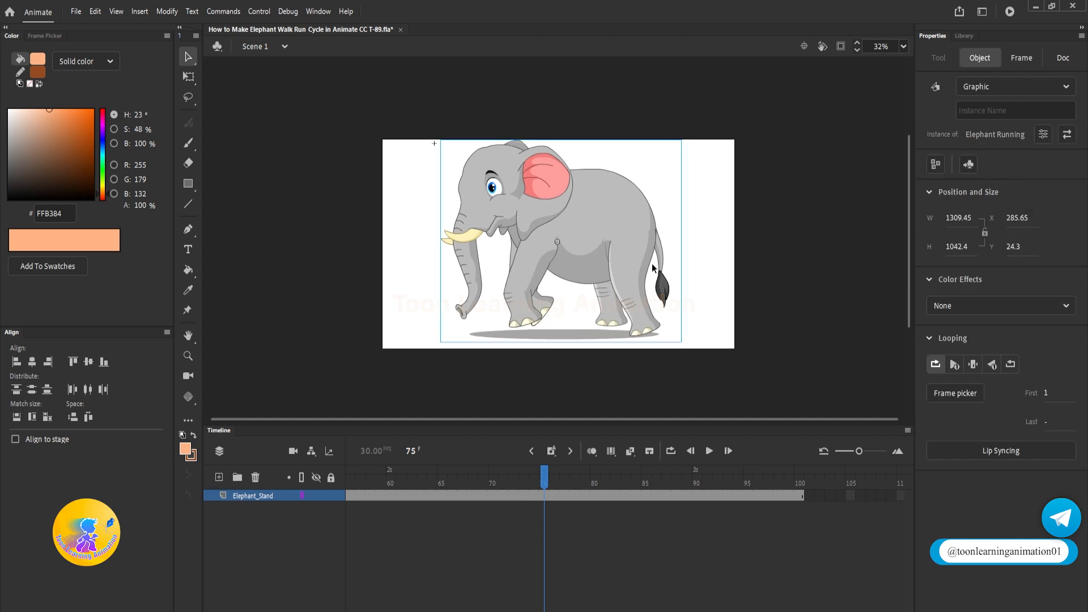
Step: Open the Elephant Running symbol and examine the ear and head poses from frame 1 to frame 19
double_click(592, 260)
scroll(557, 188, "up", 2)
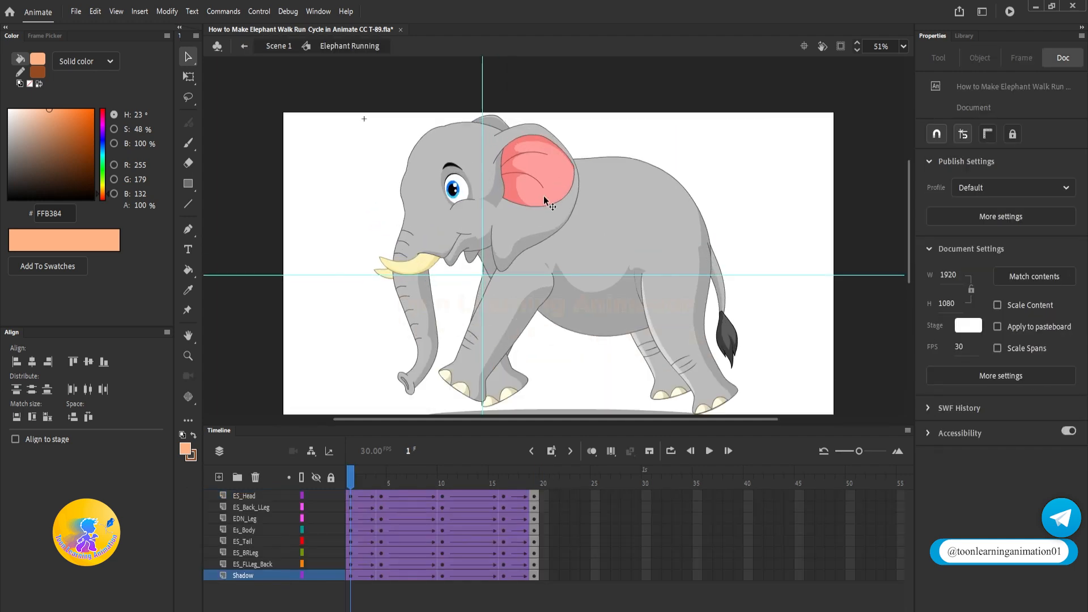
left_click_drag(350, 472, 517, 489)
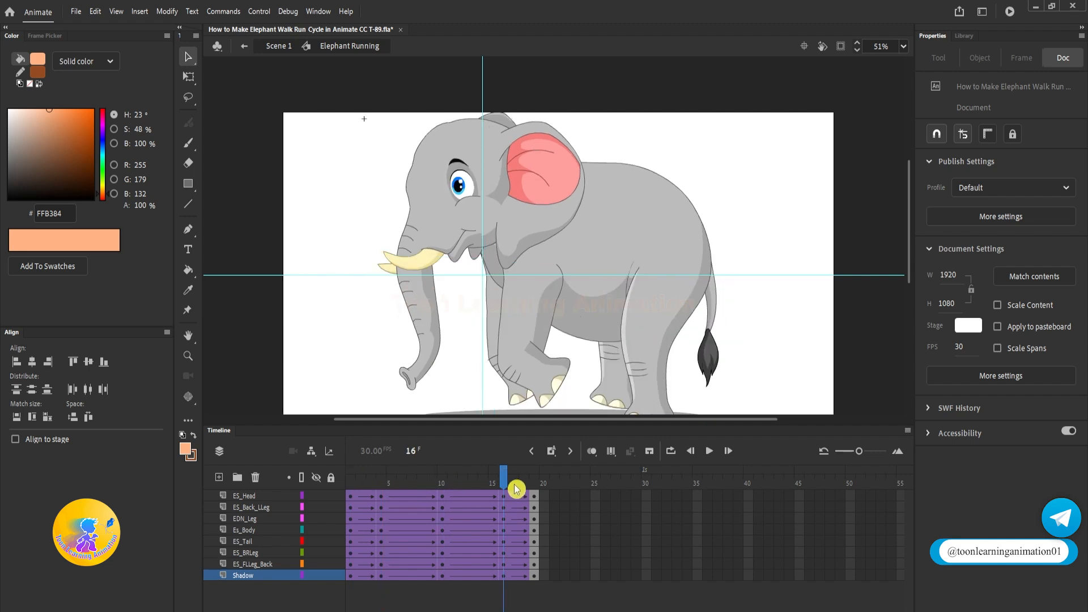
left_click(533, 488)
Step: Open the front ear symbol inside the head on frame 1 and trim its timeline to 19 frames
double_click(557, 188)
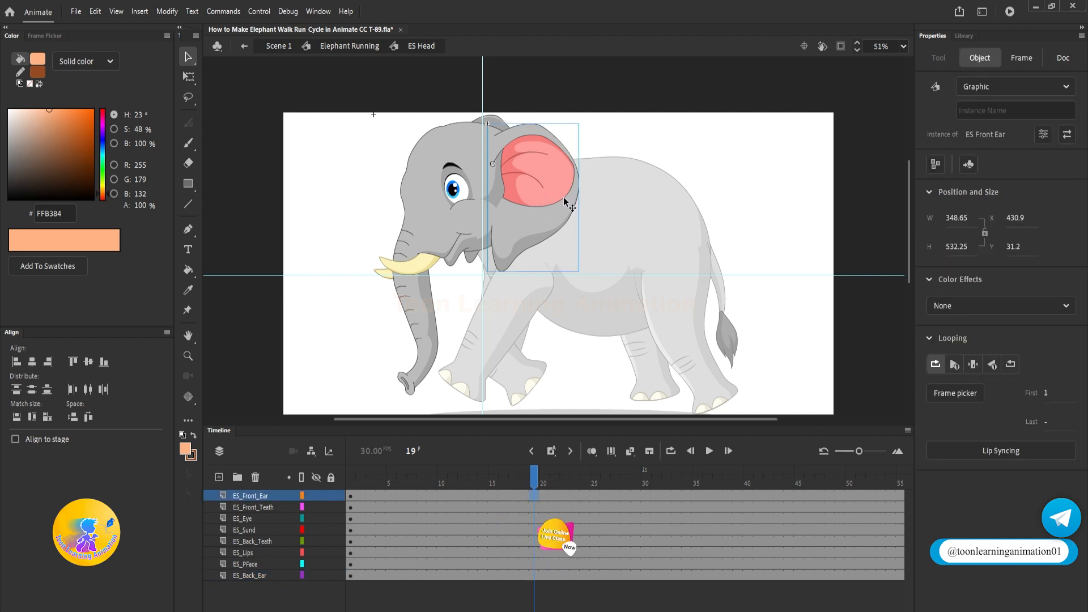
double_click(564, 196)
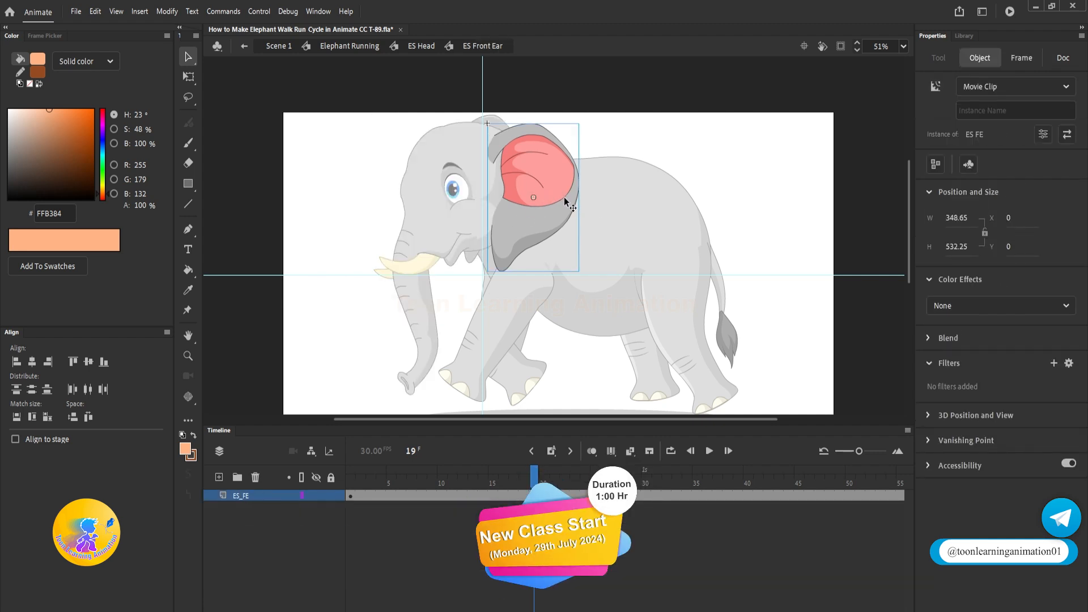
double_click(746, 164)
left_click_drag(535, 483, 351, 482)
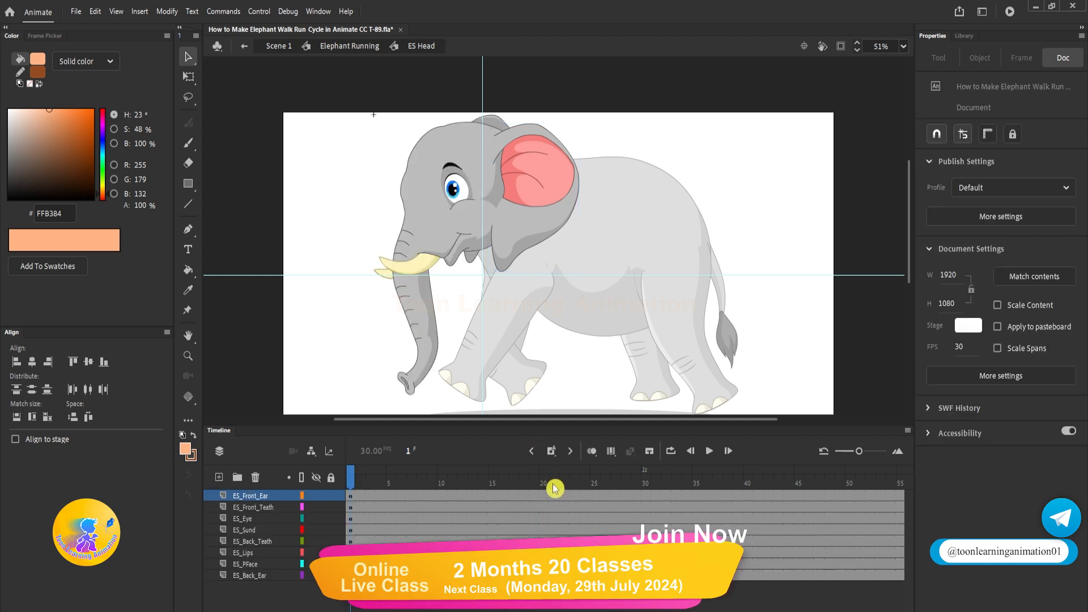
double_click(554, 212)
left_click(845, 497)
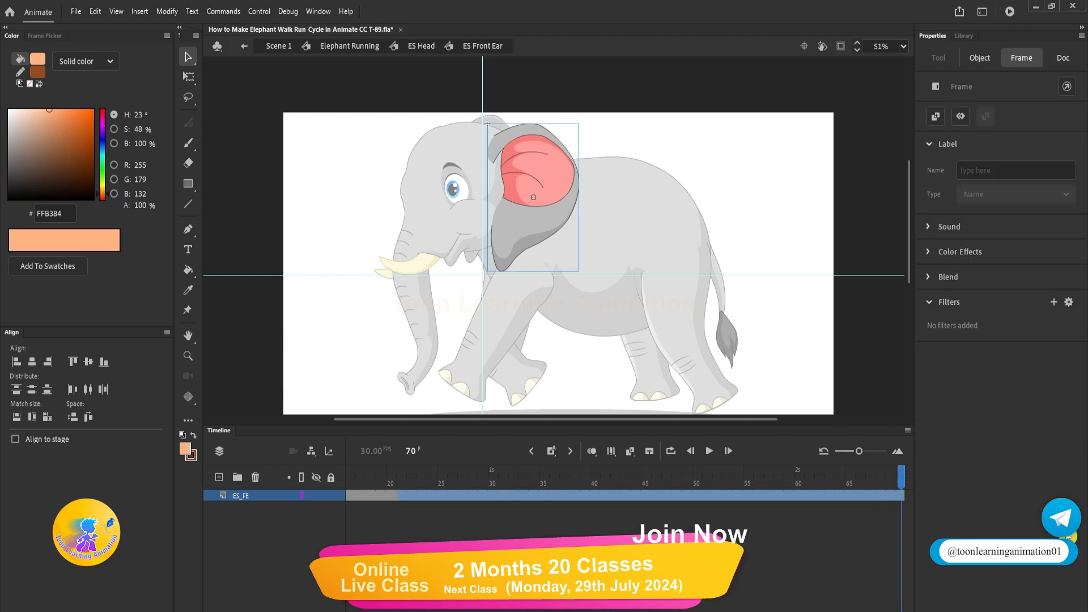
left_click(385, 479)
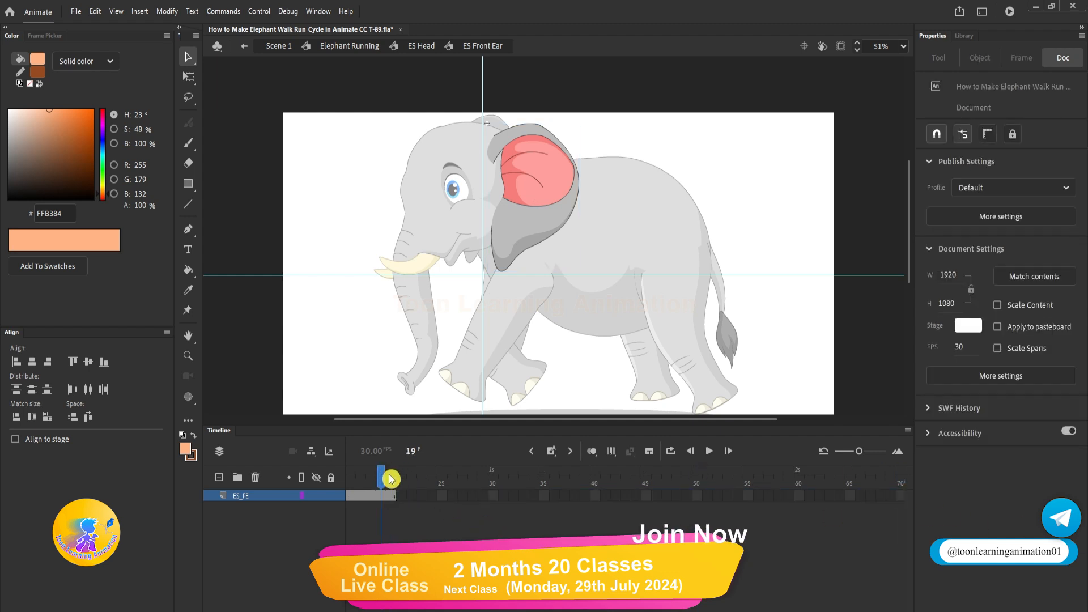
left_click_drag(390, 479, 149, 496)
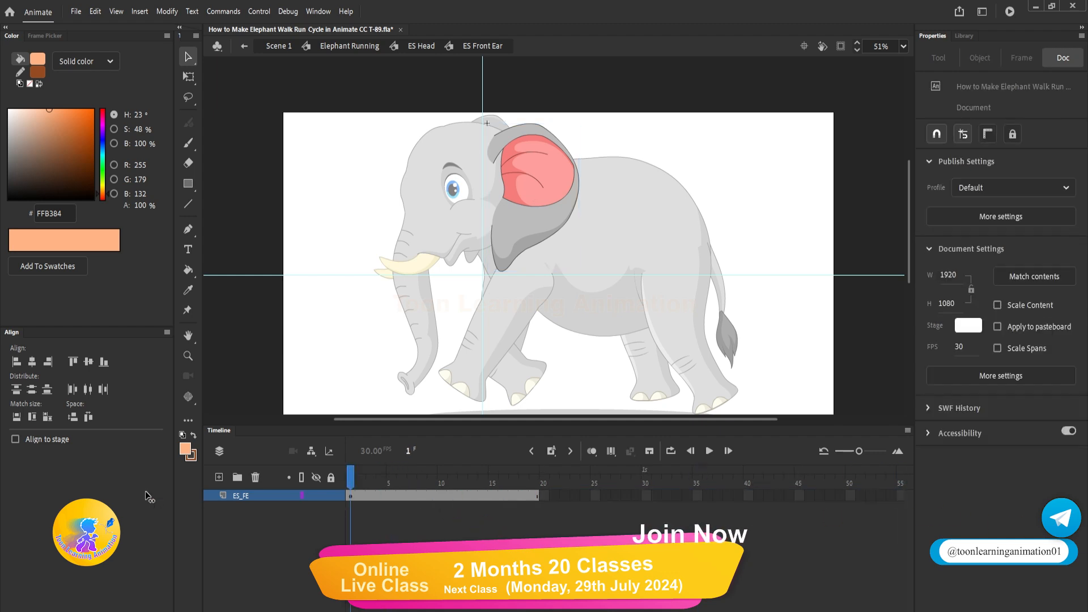
Step: Add front ear keyframes on frames 19 and 10, and check the head poses in the Elephant Running symbol through frame 16
left_click(535, 495)
left_click(443, 496)
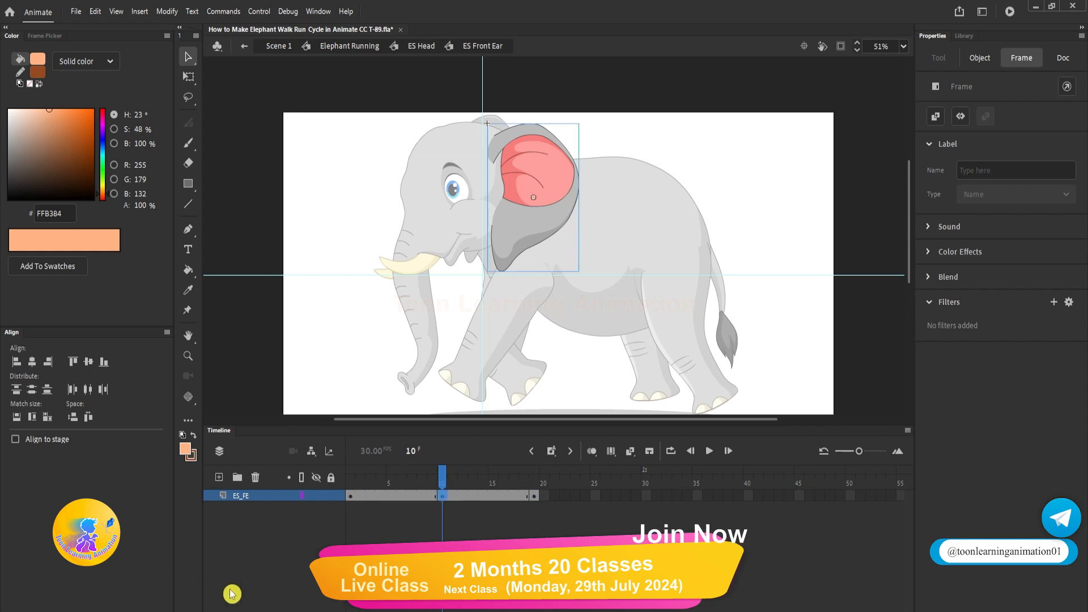
double_click(745, 209)
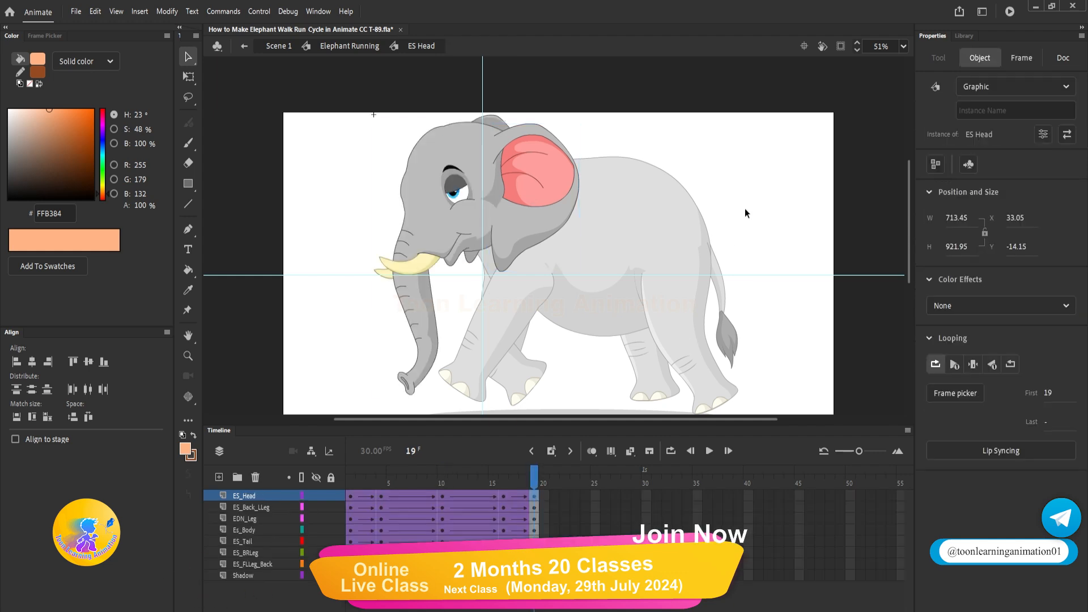
mouse_move(366, 478)
left_mouse_down()
mouse_move(301, 474)
mouse_move(537, 483)
mouse_move(382, 481)
left_mouse_up()
left_click(503, 479)
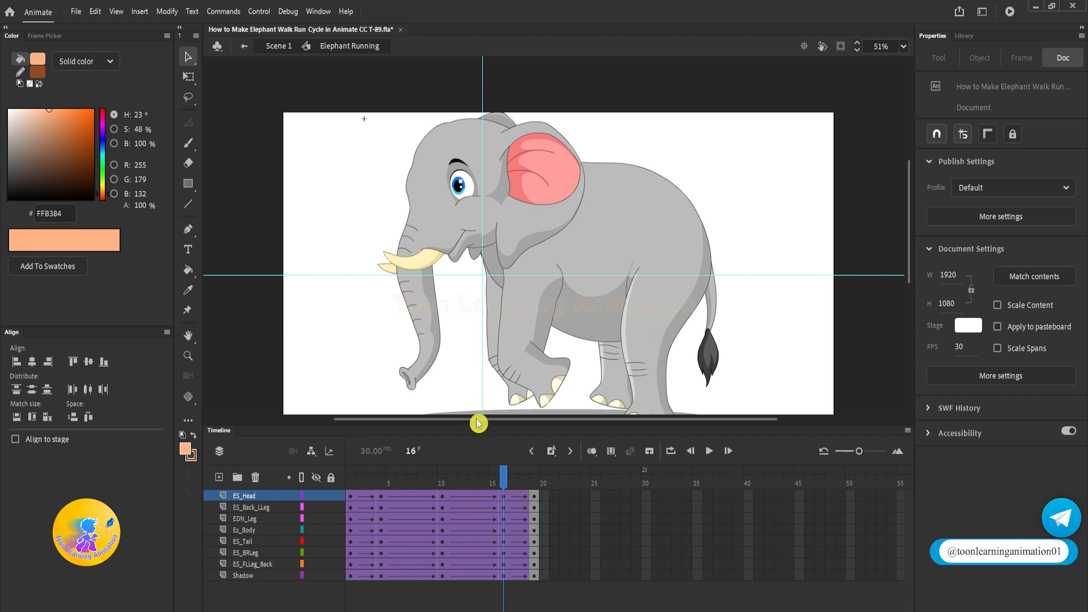
Step: Reopen the front ear symbol inside the head and add keyframes on frames 4 and 16
double_click(568, 150)
double_click(561, 170)
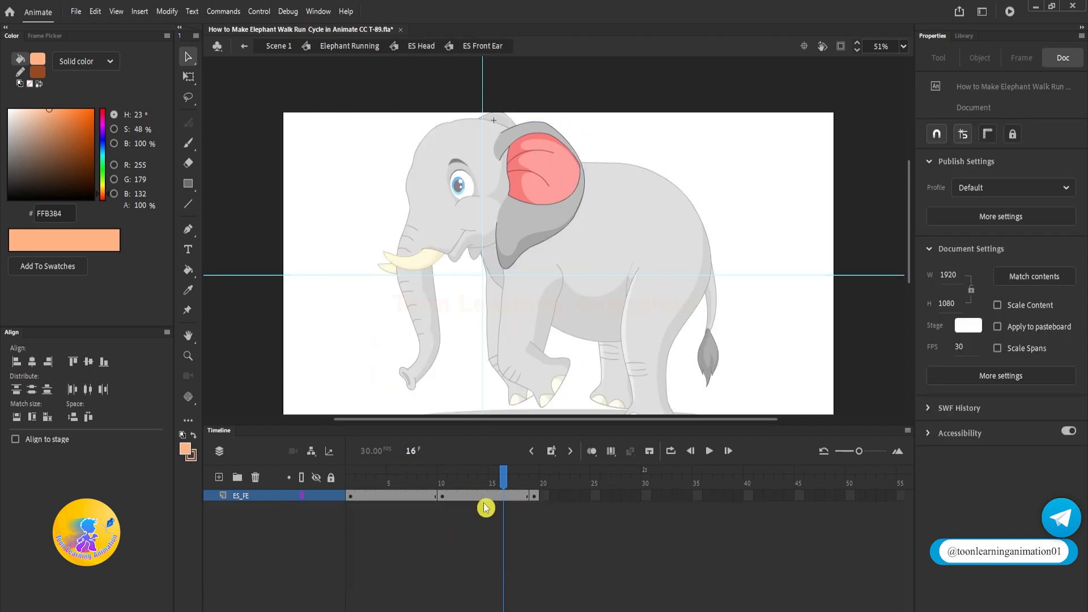
left_click(381, 495)
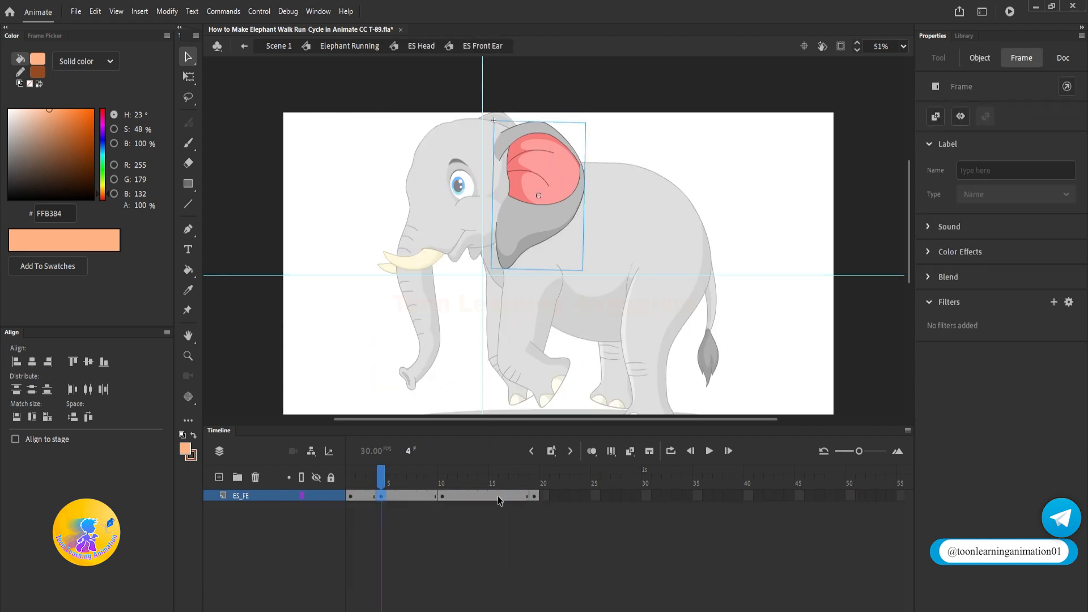
left_click(501, 495)
key("F6")
Step: Apply classic tweens between the front ear keyframes and return to the Elephant Running symbol
left_click_drag(514, 495, 364, 495)
right_click(369, 494)
left_click(420, 142)
double_click(686, 149)
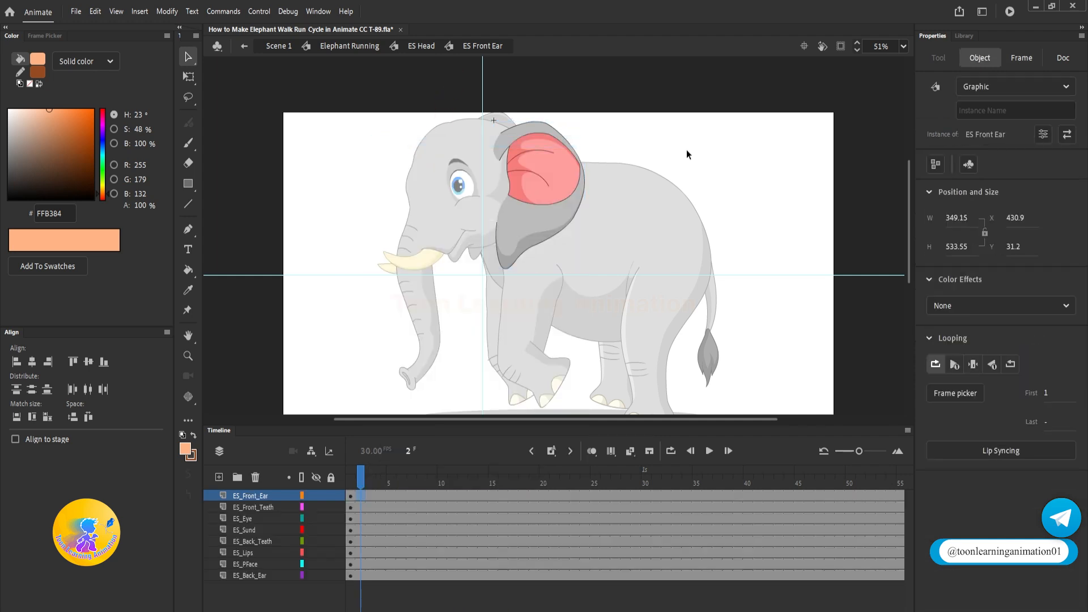
left_click(686, 150)
double_click(759, 156)
Step: On frame 4, open the front ear symbol and skew the ear's outer edge upward to a height of about 605 px
mouse_move(373, 477)
left_mouse_down()
mouse_move(338, 481)
mouse_move(383, 491)
left_mouse_up()
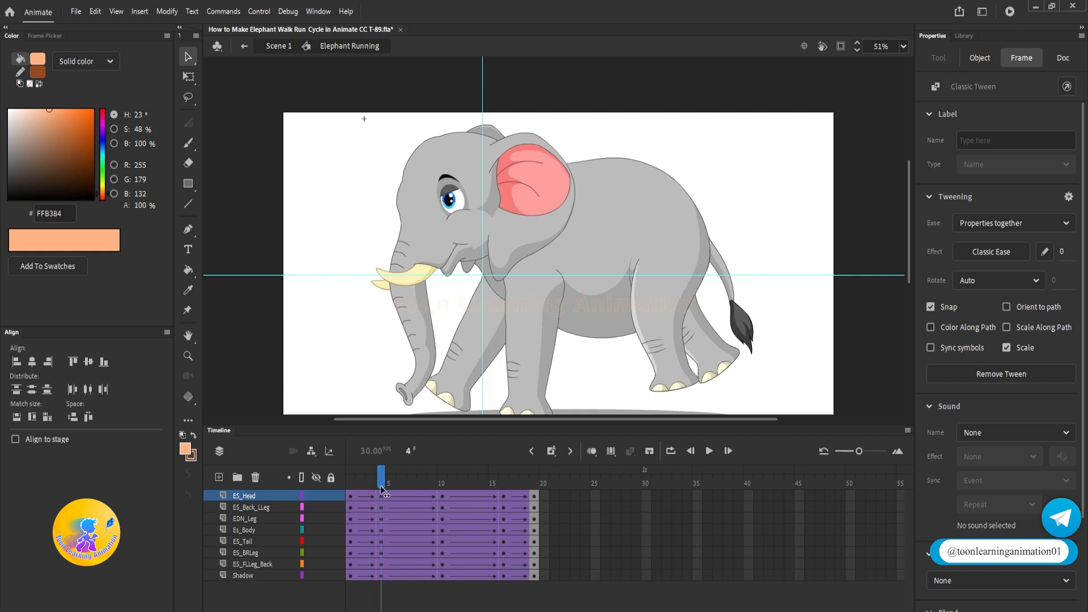
double_click(558, 173)
double_click(559, 174)
left_click(558, 173)
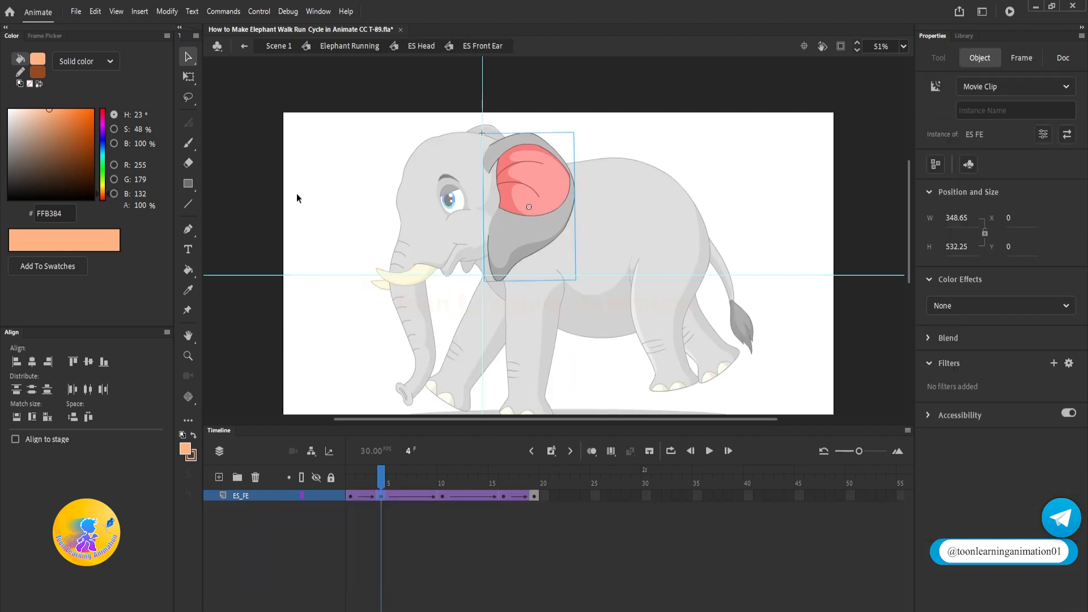
left_click(188, 76)
left_click_drag(576, 169, 580, 149)
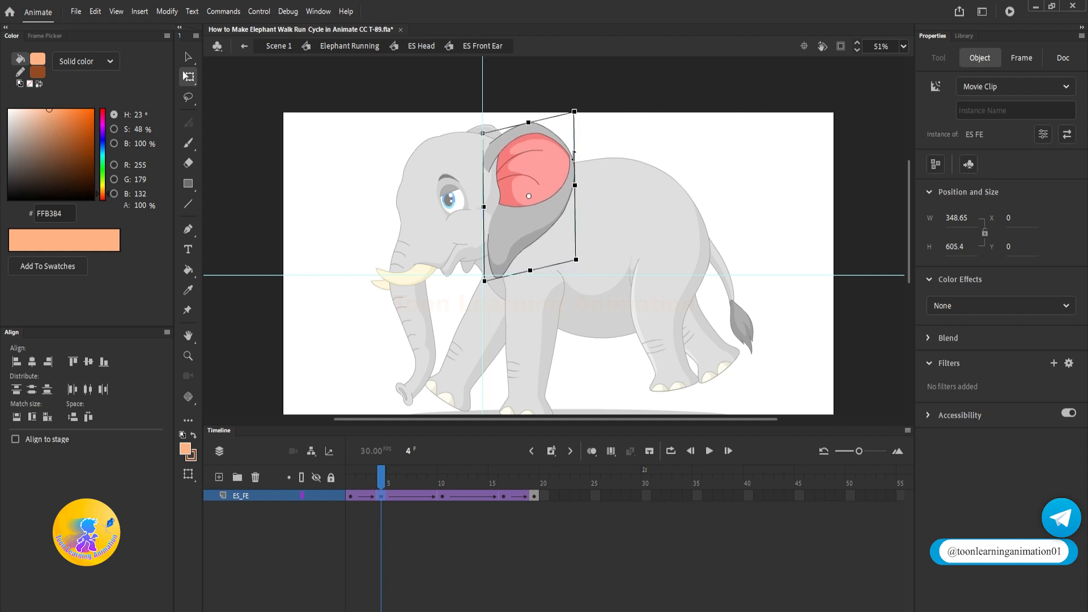
Step: Return to Elephant Running, go to frame 16, and reopen the head's front ear symbol to skew the ear's outer edge downward
left_click(727, 170)
double_click(727, 171)
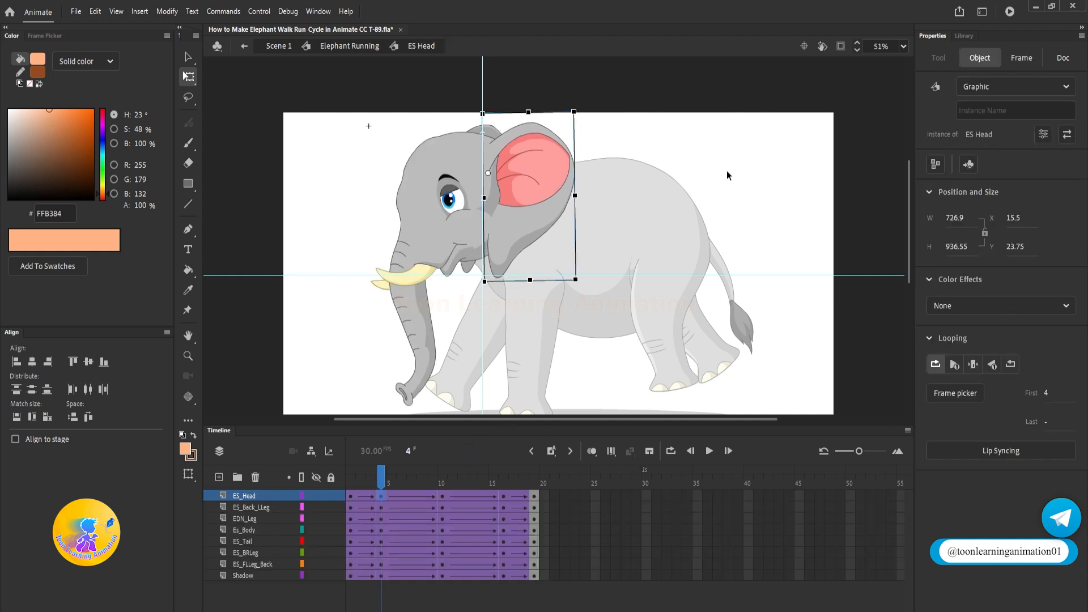
double_click(726, 171)
left_click(381, 496)
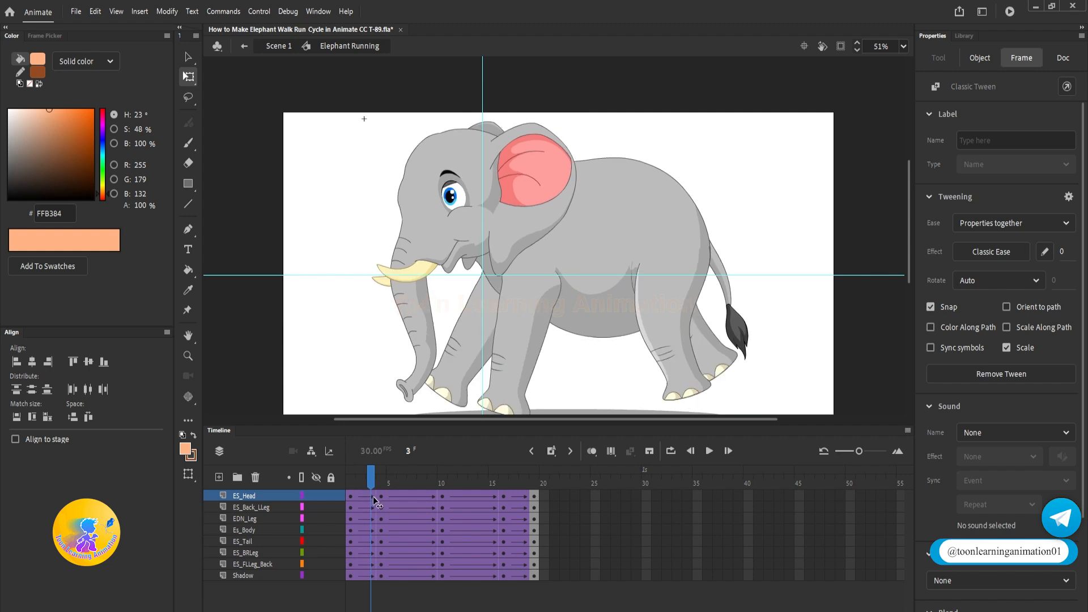
left_click_drag(382, 501, 500, 520)
left_click(519, 260)
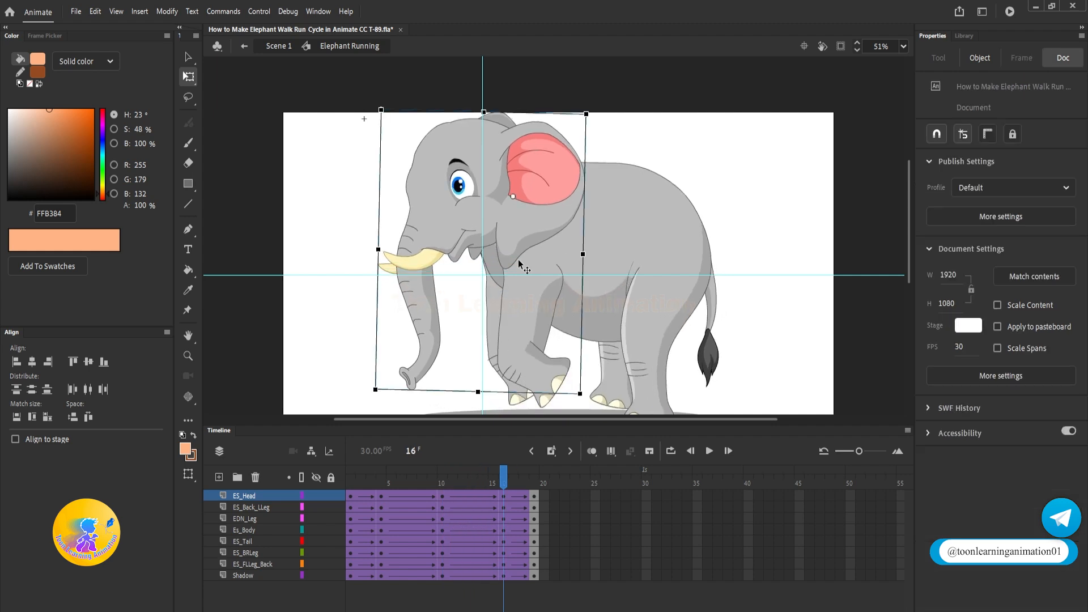
double_click(563, 157)
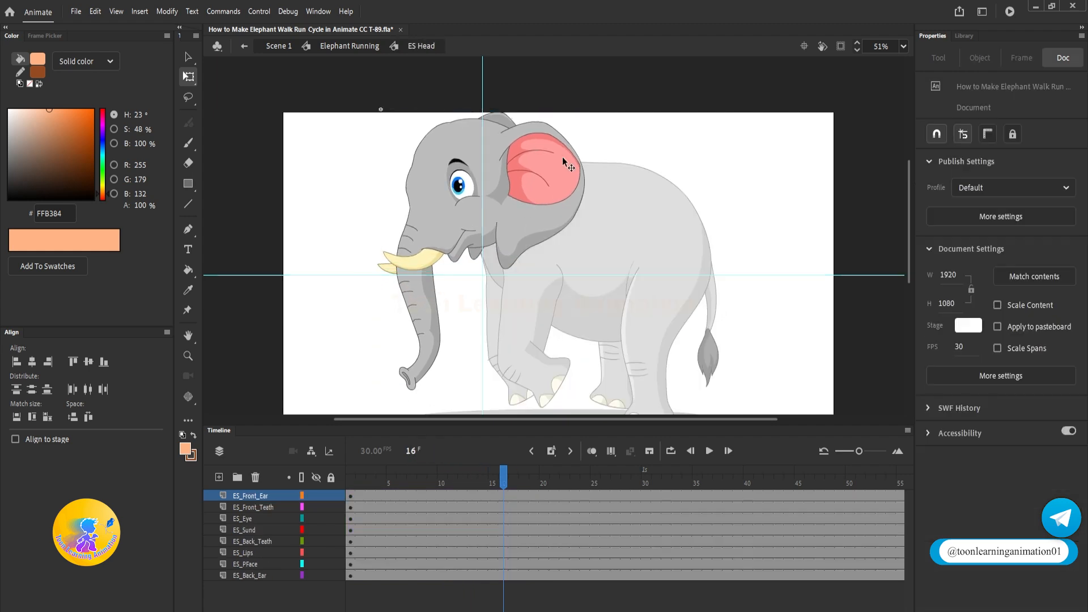
double_click(563, 156)
left_click(564, 158)
left_click_drag(588, 167, 587, 184)
Step: Return to the Elephant Running symbol and play back the cycle to check the front ear's flapping
left_click(761, 205)
double_click(761, 202)
double_click(760, 202)
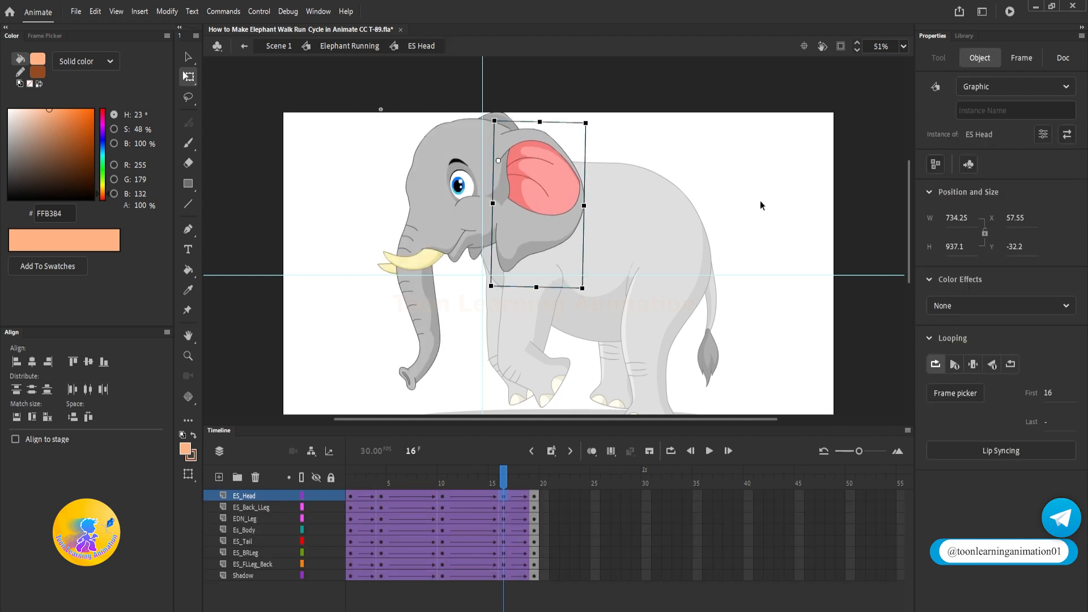
left_click(466, 479)
key("Return")
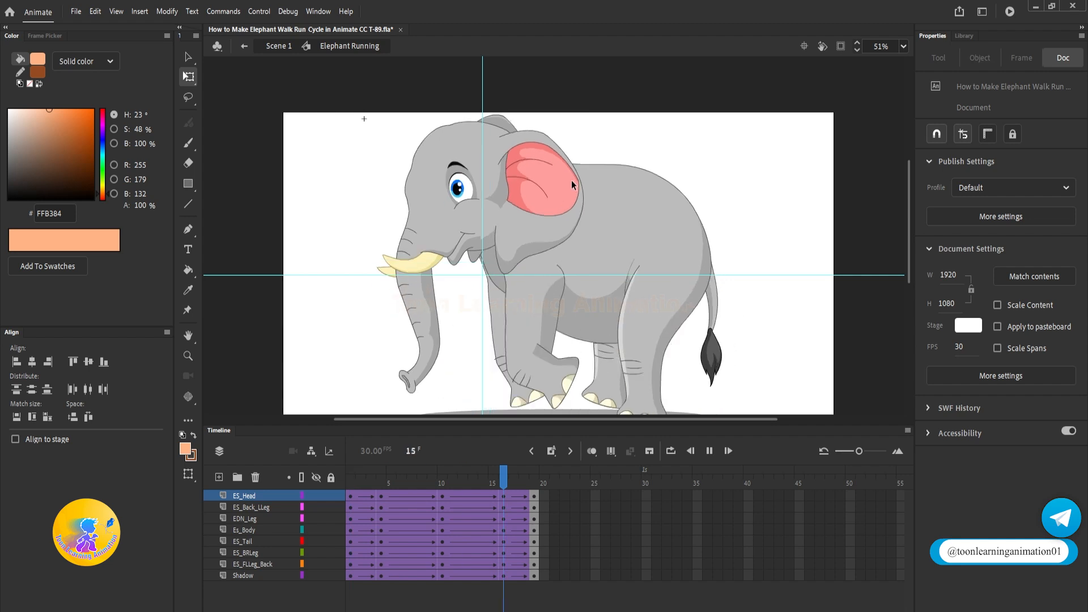
key("Return")
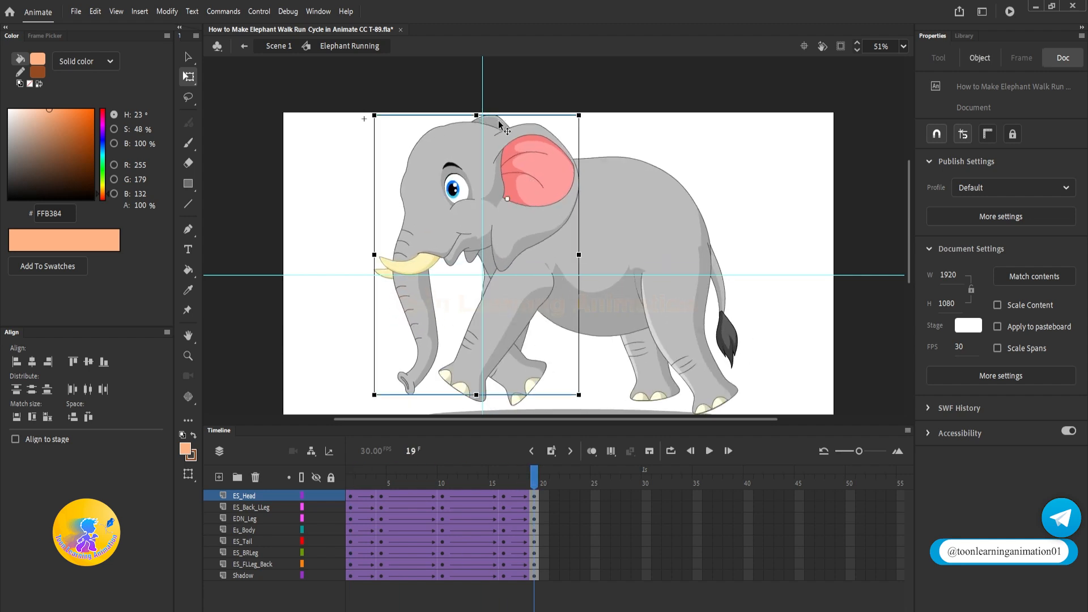
Step: Open the back ear symbol inside the head and remove all its frames after frame 19
double_click(498, 122)
double_click(499, 123)
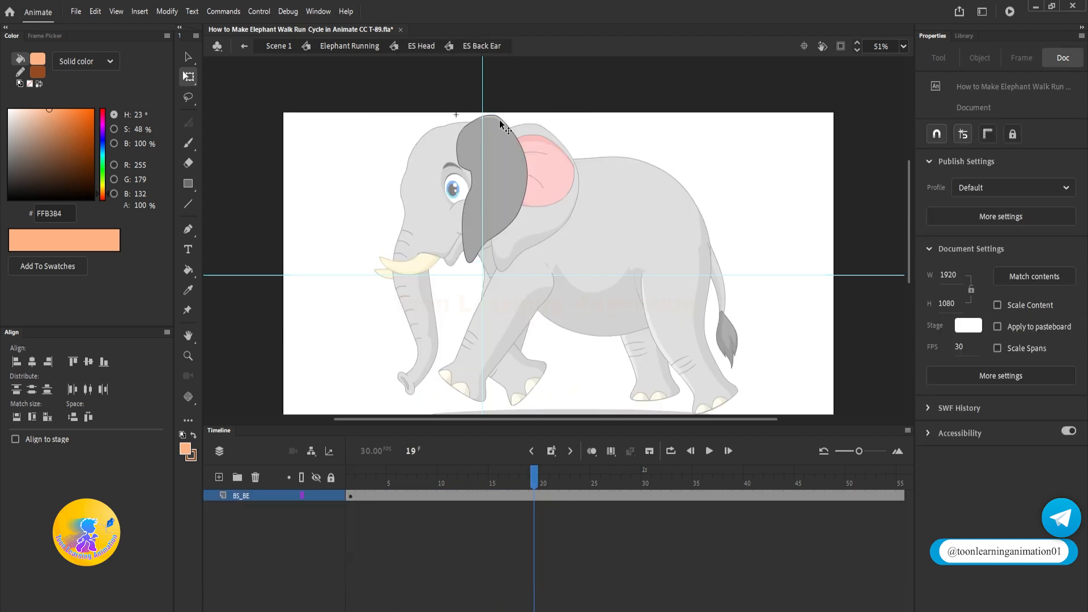
left_click(256, 493)
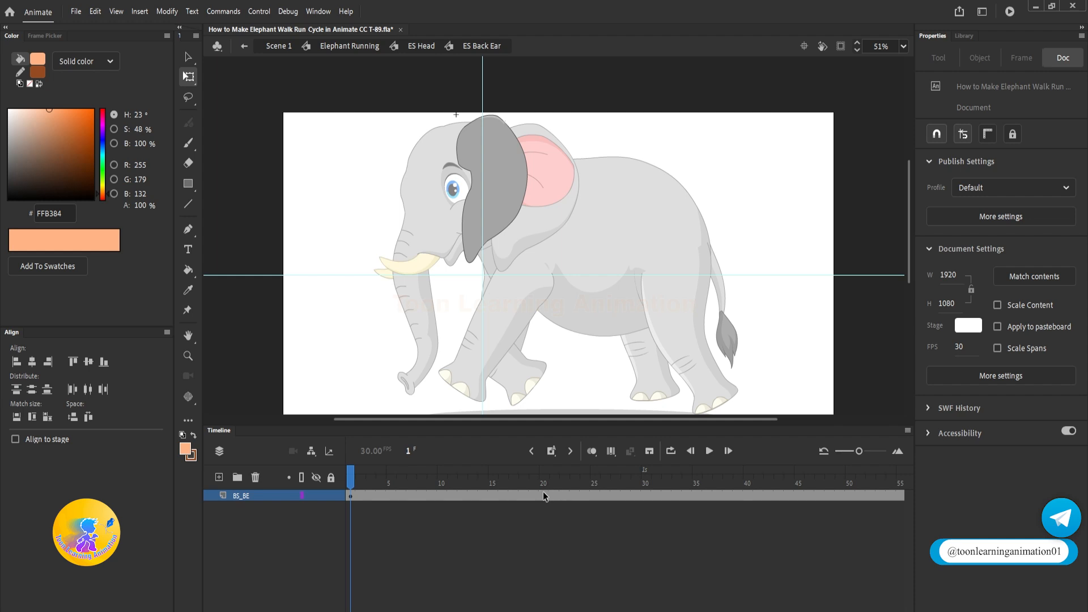
left_click_drag(565, 497, 850, 533)
key("shift+F5")
key("shift+F5")
left_click_drag(402, 482, 78, 481)
key("shift+F5")
key("shift+F5")
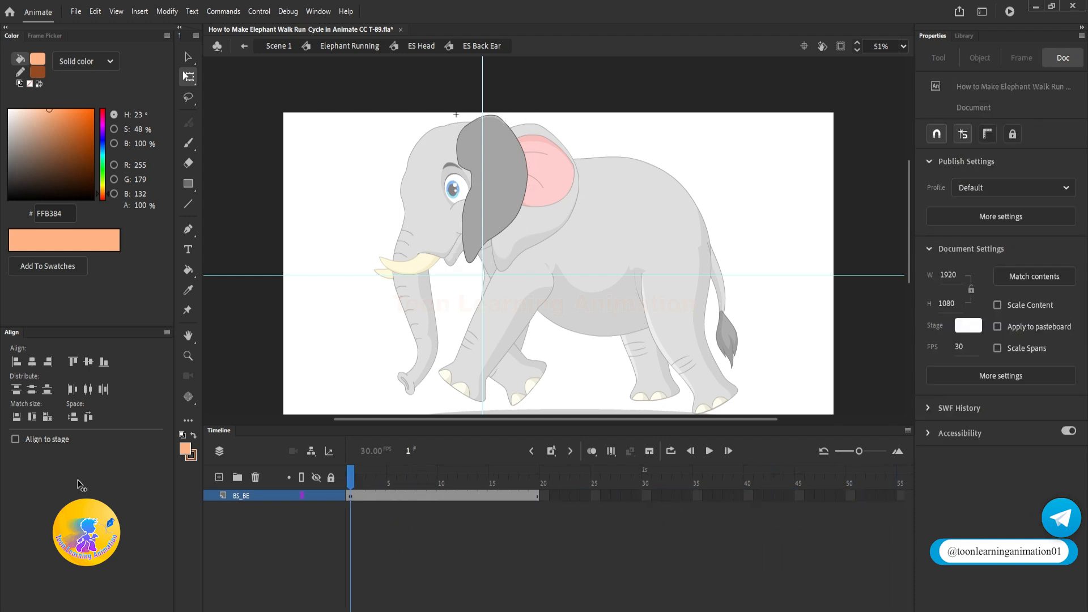
Step: Add back ear keyframes on frames 19, 10, 4 and 16
left_click(533, 496)
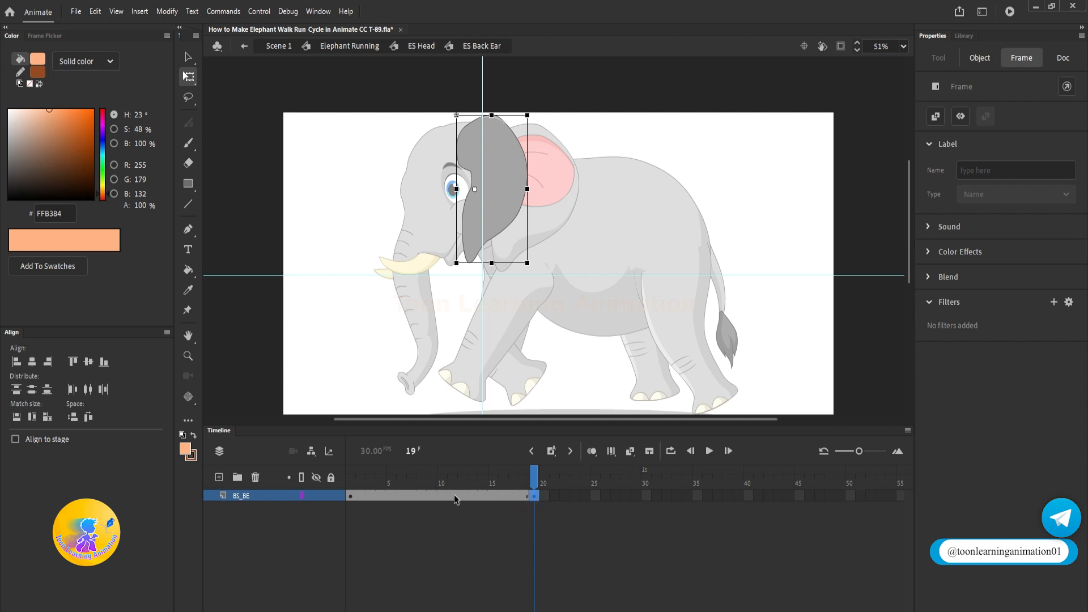
left_click(441, 496)
key("F6")
left_click(378, 496)
key("F6")
left_click(530, 510)
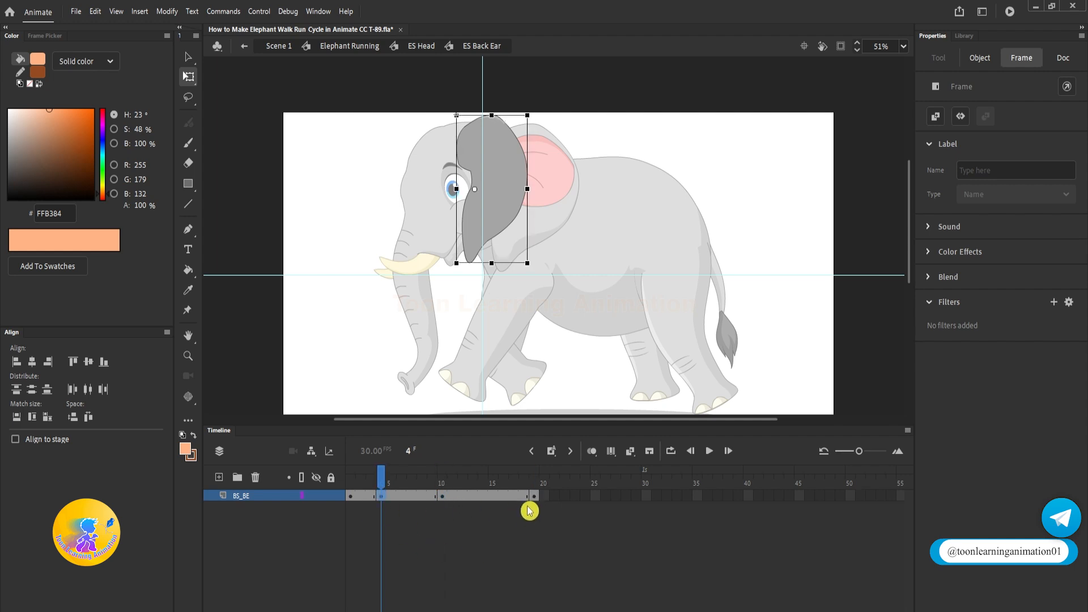
left_click(505, 495)
Step: Skew the back ear's outer edge upward on frame 4 to a height of about 593 px and downward on frame 16 to about 595 px
left_click(381, 495, "ctrl")
left_click_drag(528, 167, 528, 151)
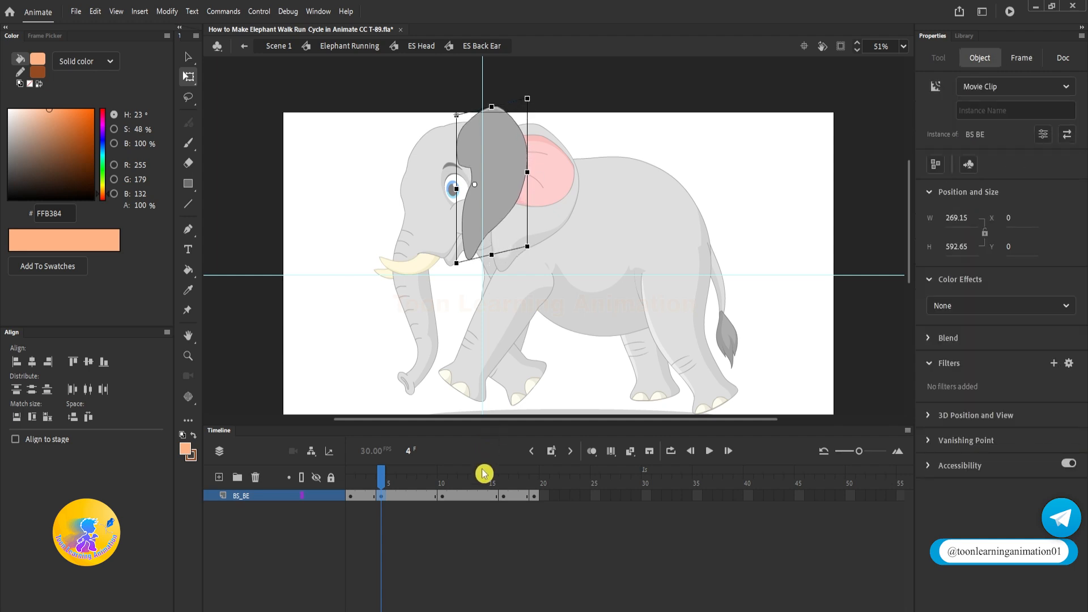
left_click(503, 496)
left_click_drag(528, 141, 528, 159)
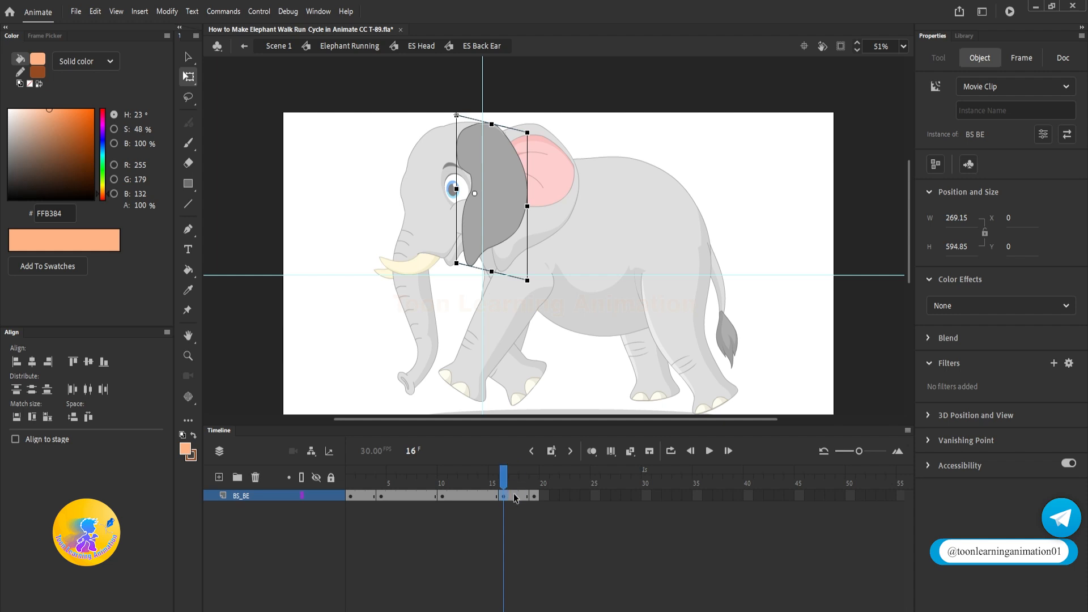
Step: Apply classic tweens between all the back ear keyframes
left_click_drag(514, 498, 363, 496)
right_click(363, 494)
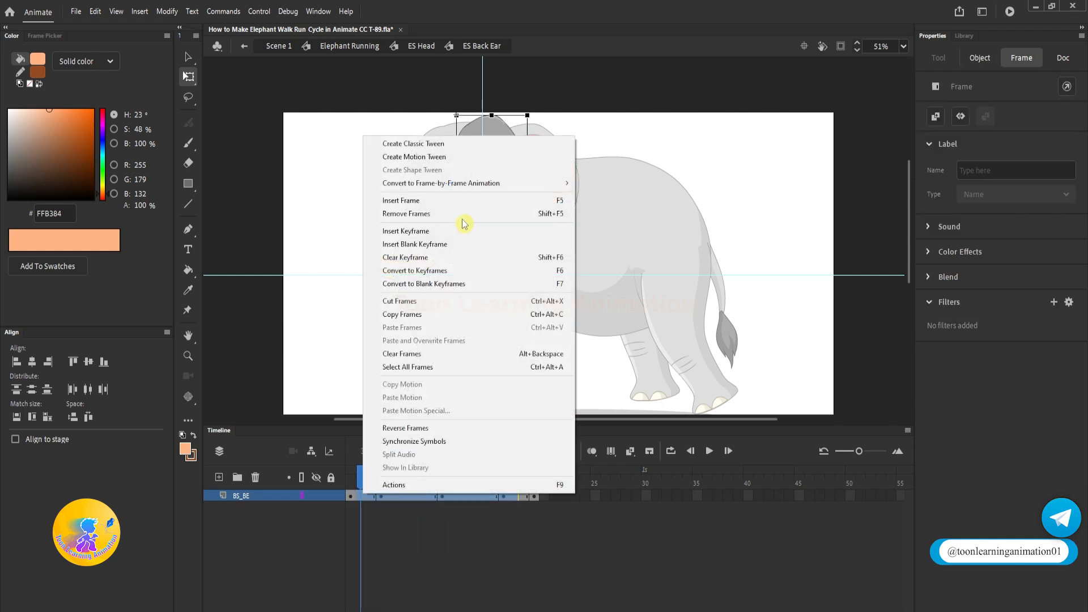
left_click(422, 149)
Step: Return to Scene 1, play the animation to check both ears, and rewind to frame 1
double_click(753, 145)
double_click(753, 145)
double_click(753, 145)
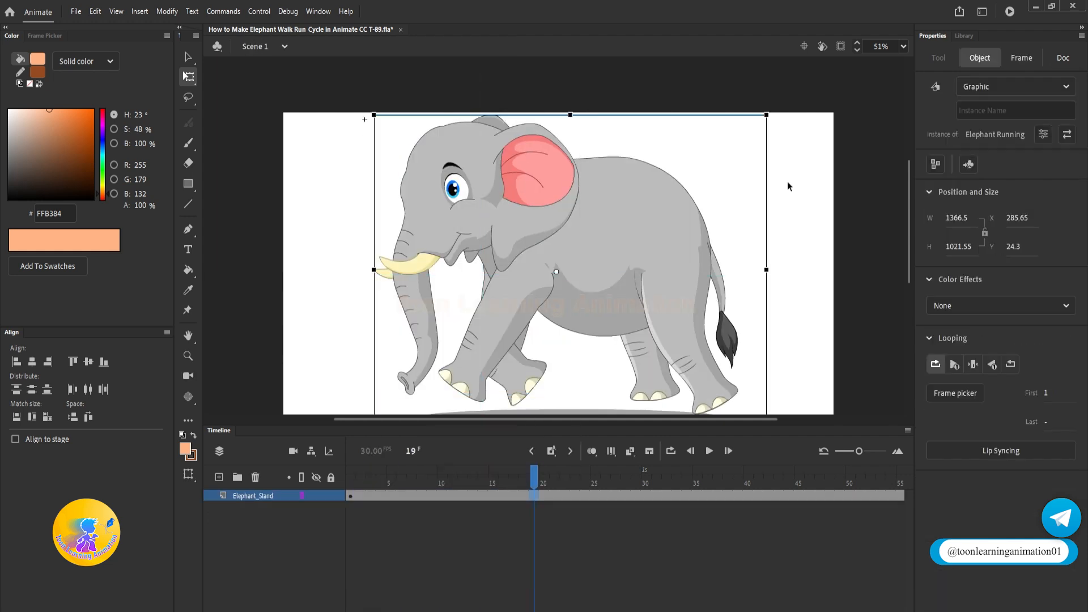
key("Return")
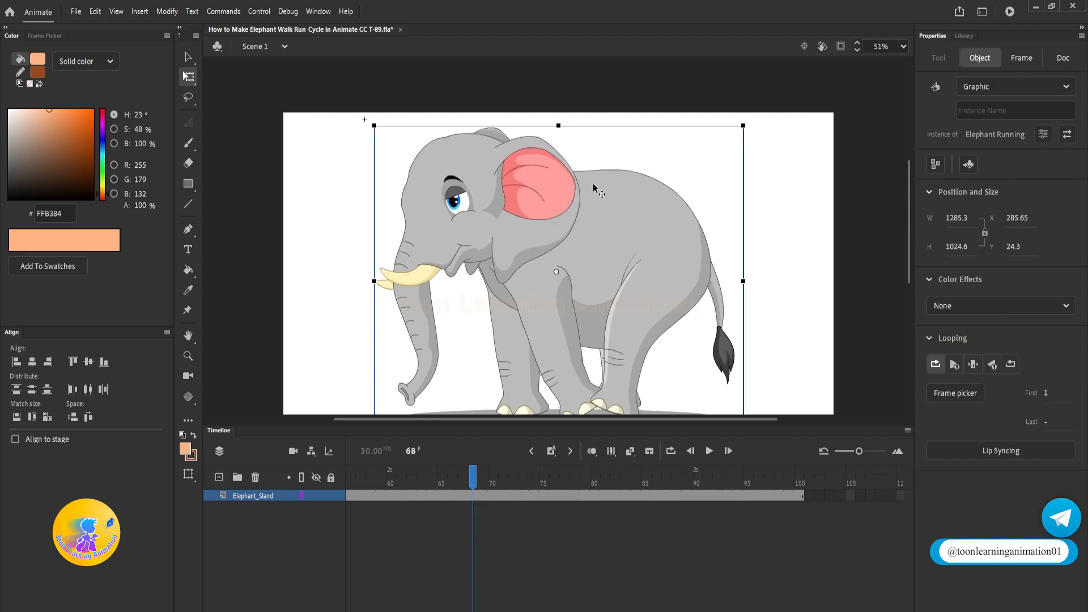
key("shift+comma")
Step: Open the ES Sund trunk symbol inside the elephant's head and remove its frames after frame 19
double_click(417, 315)
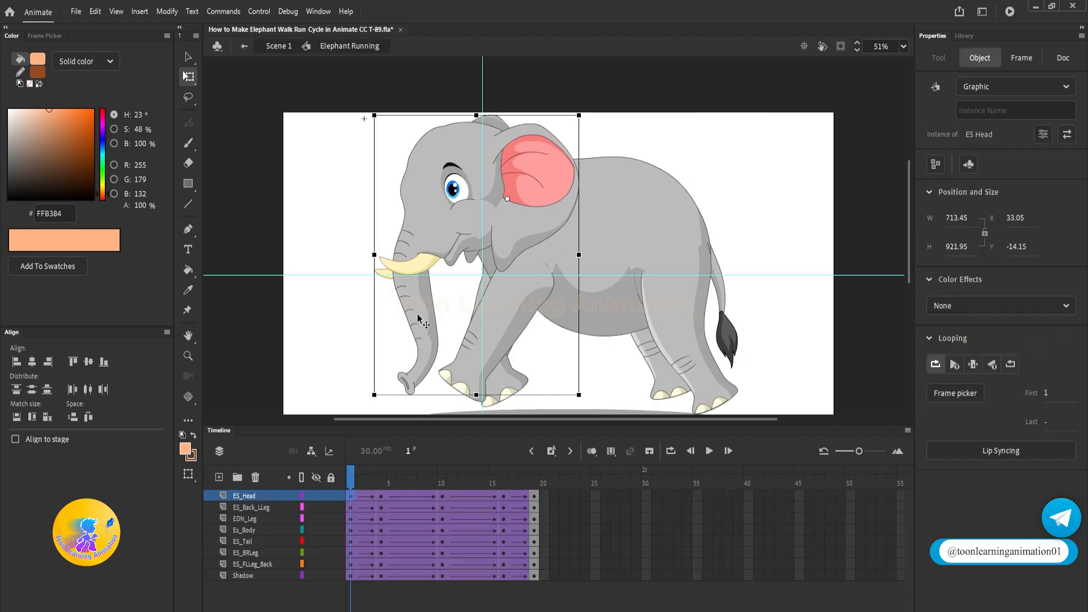
double_click(417, 315)
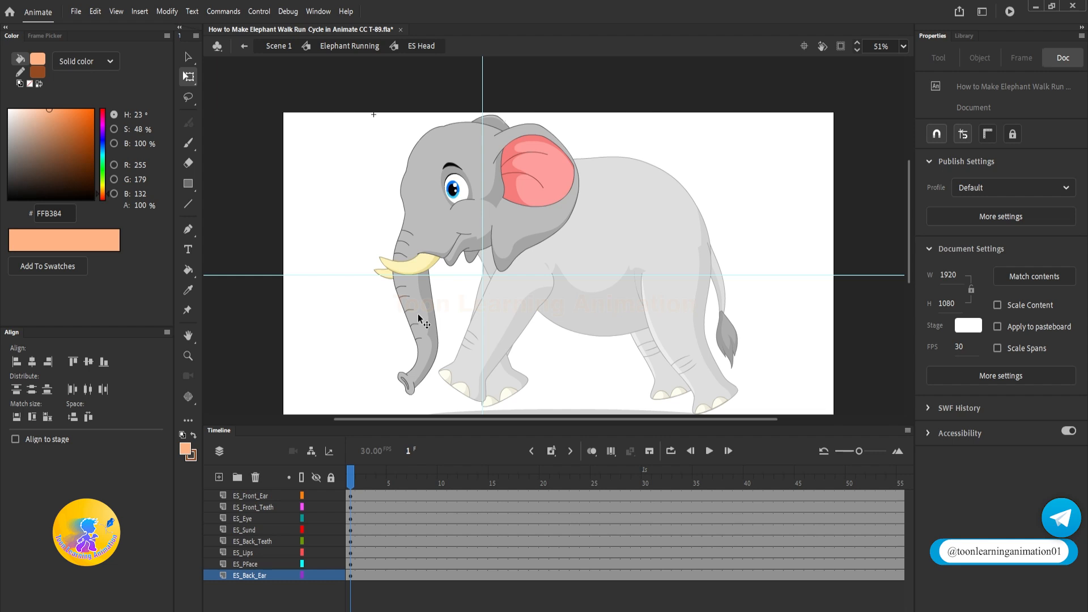
double_click(418, 314)
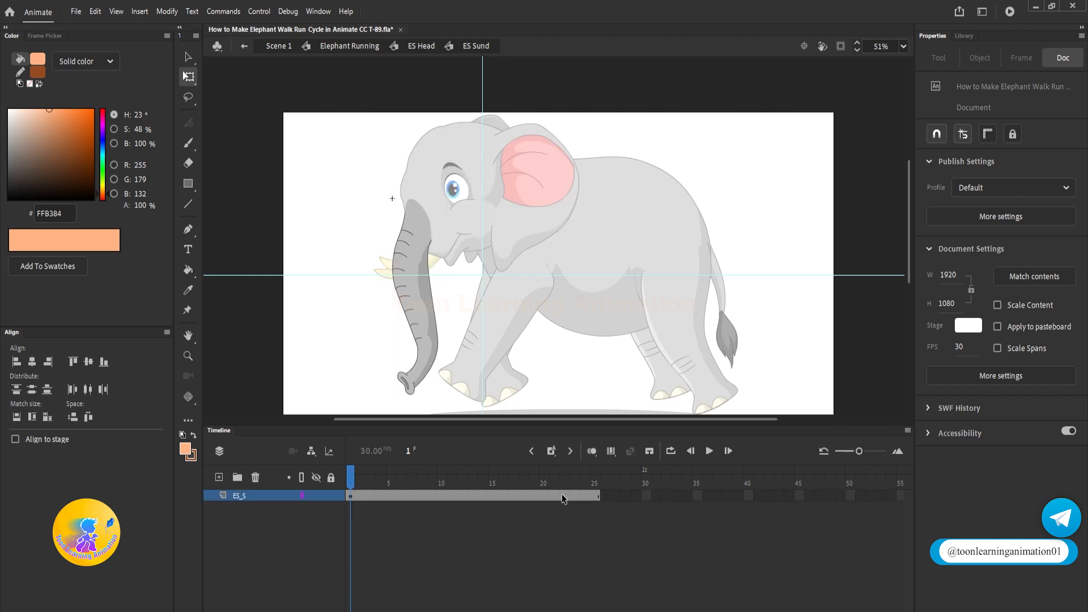
left_click_drag(543, 495, 799, 511)
key("shift+F5")
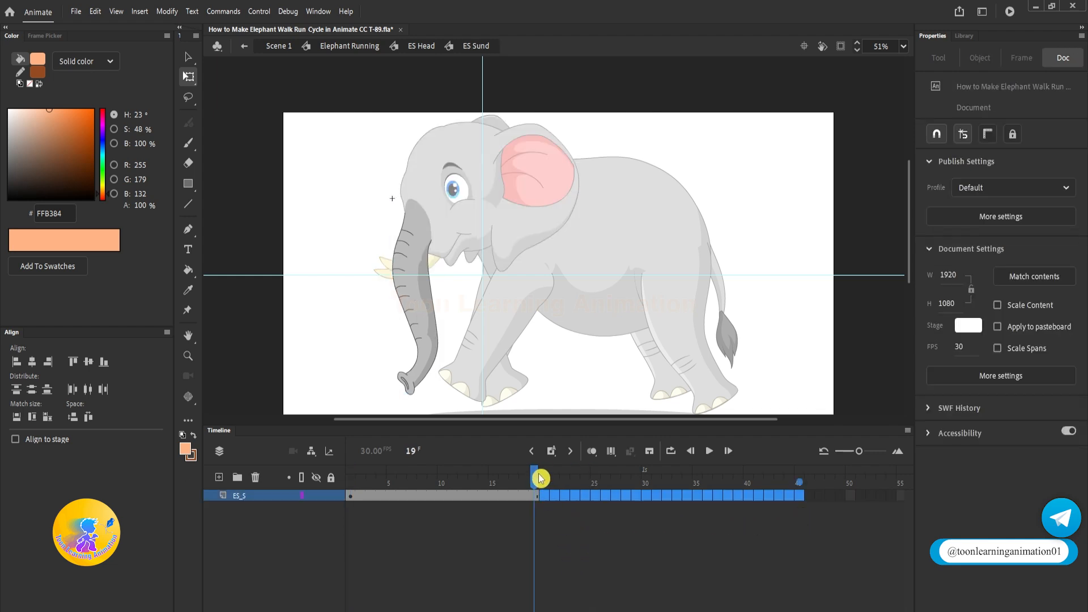
left_click_drag(535, 474, 124, 482)
Step: Add trunk keyframes on frames 19, 10, 4 and 16
left_click(535, 496)
key("F6")
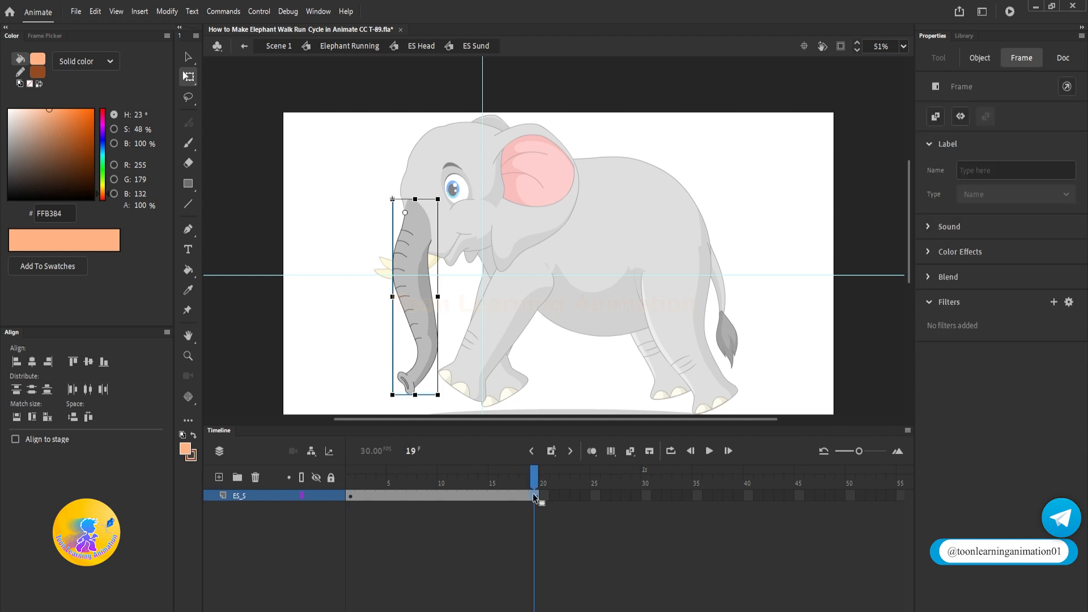
left_click(442, 496)
key("F6")
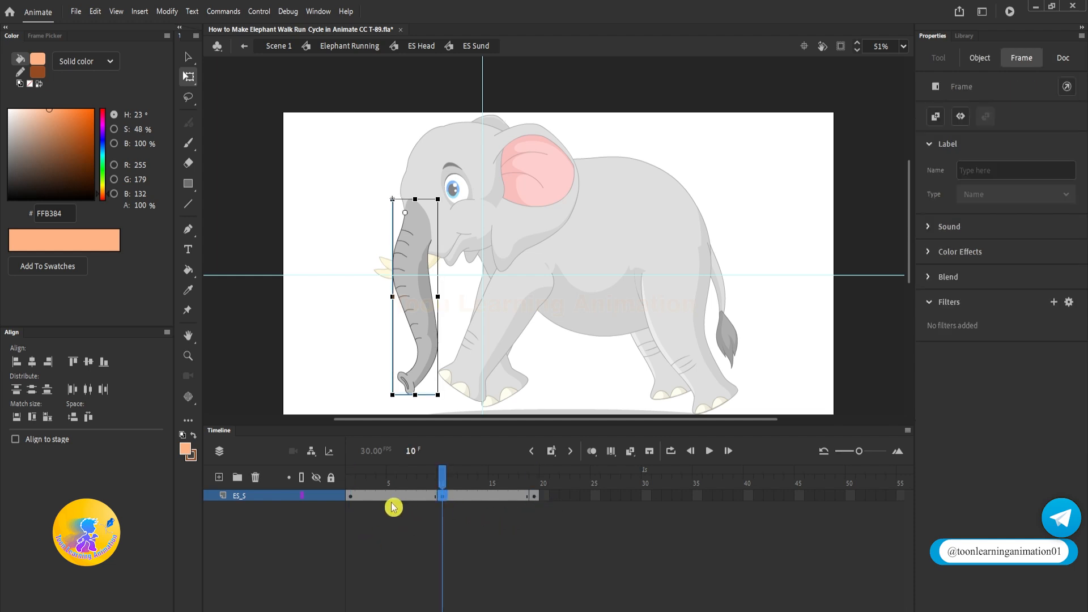
left_click(382, 498)
key("F6")
left_click(497, 497)
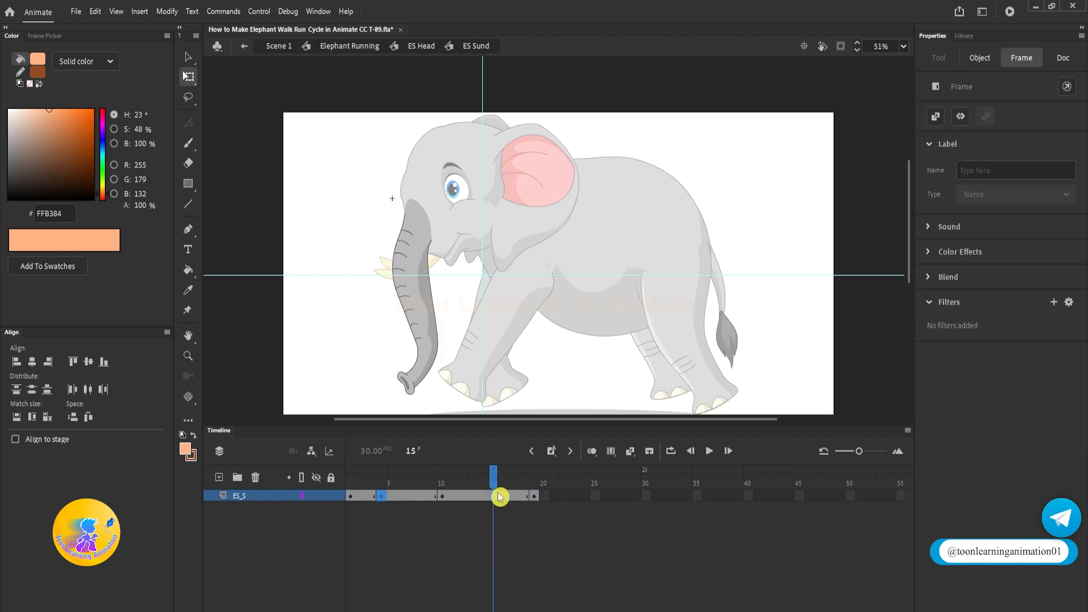
key("F6")
left_click(498, 546)
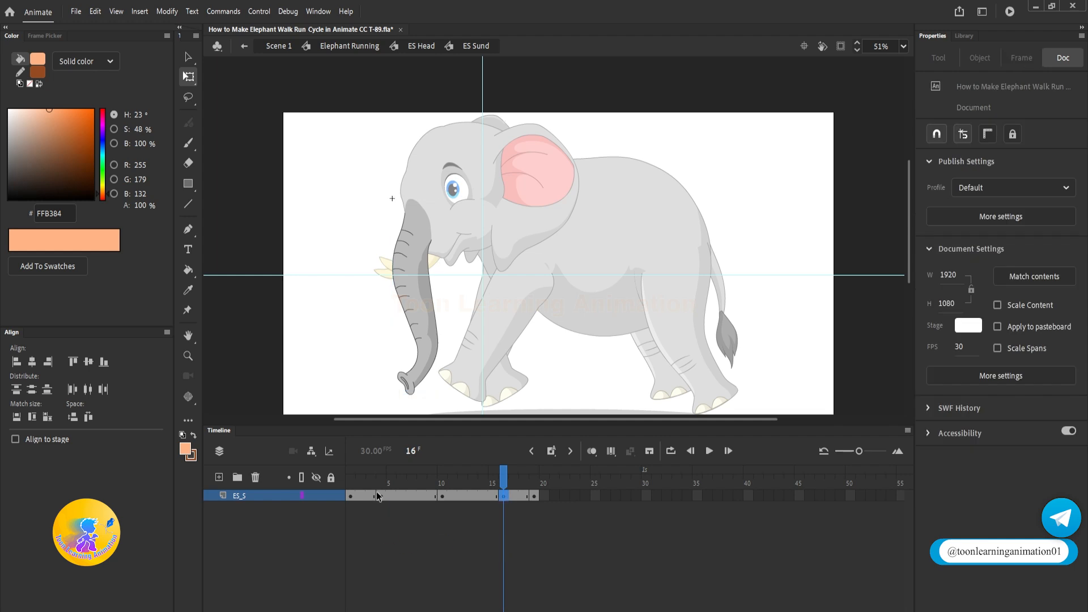
Step: Rotate the trunk slightly on frame 4, and swing its tip back toward the front legs on frame 16
left_click(388, 470)
mouse_move(447, 397)
left_mouse_down()
mouse_move(424, 403)
mouse_move(466, 395)
left_mouse_up()
left_click(503, 496)
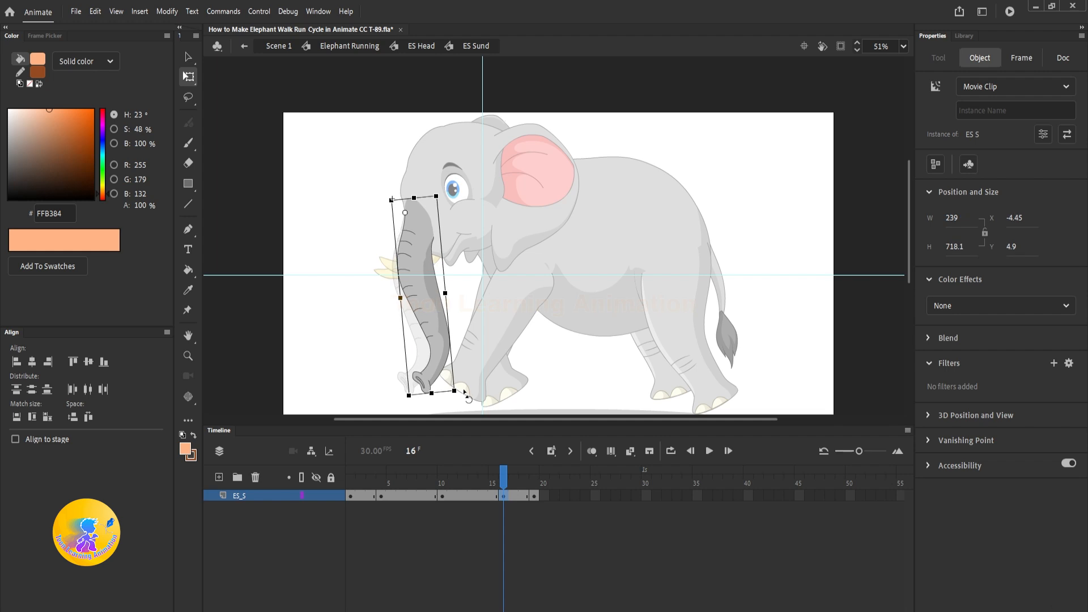
Step: Apply classic tweens between all the trunk keyframes
left_click_drag(517, 495, 362, 496)
right_click(369, 497)
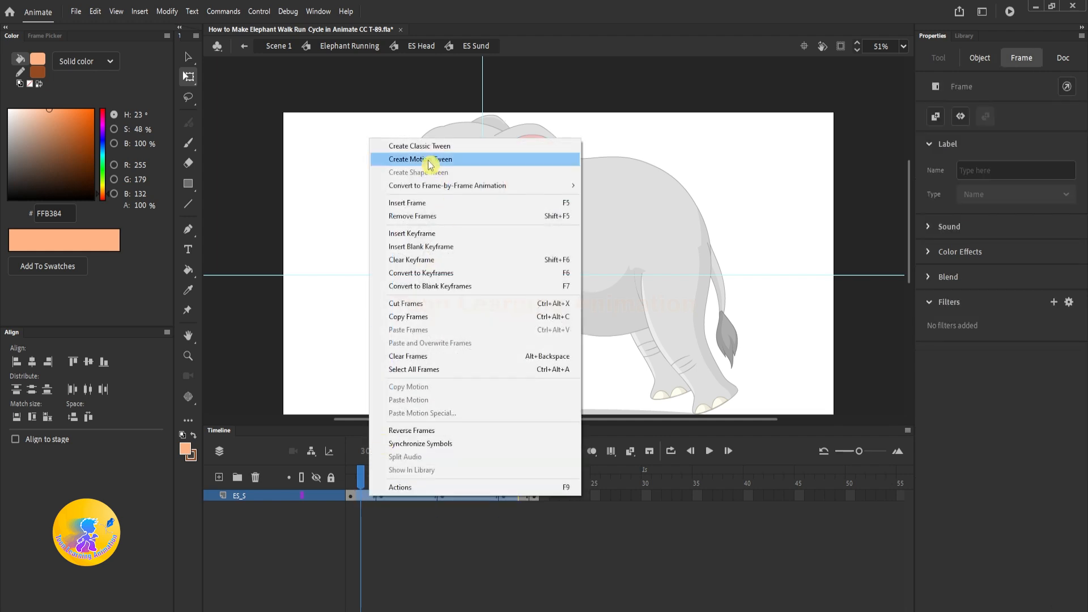
left_click(448, 147)
Step: Return to the Elephant Running symbol and play back the cycle to check the trunk swing
double_click(740, 156)
double_click(740, 155)
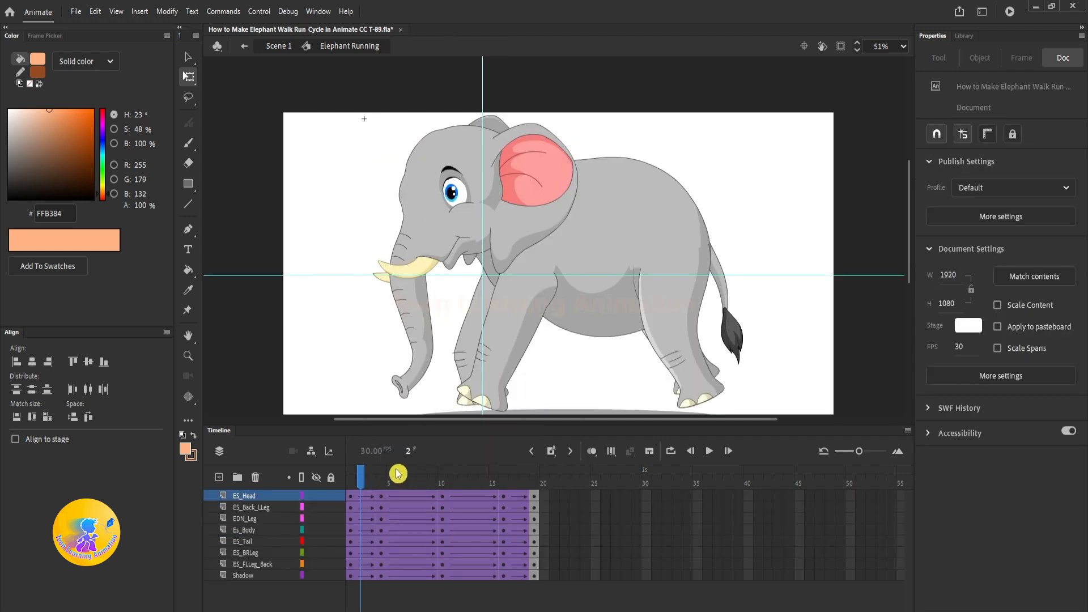
key("Return")
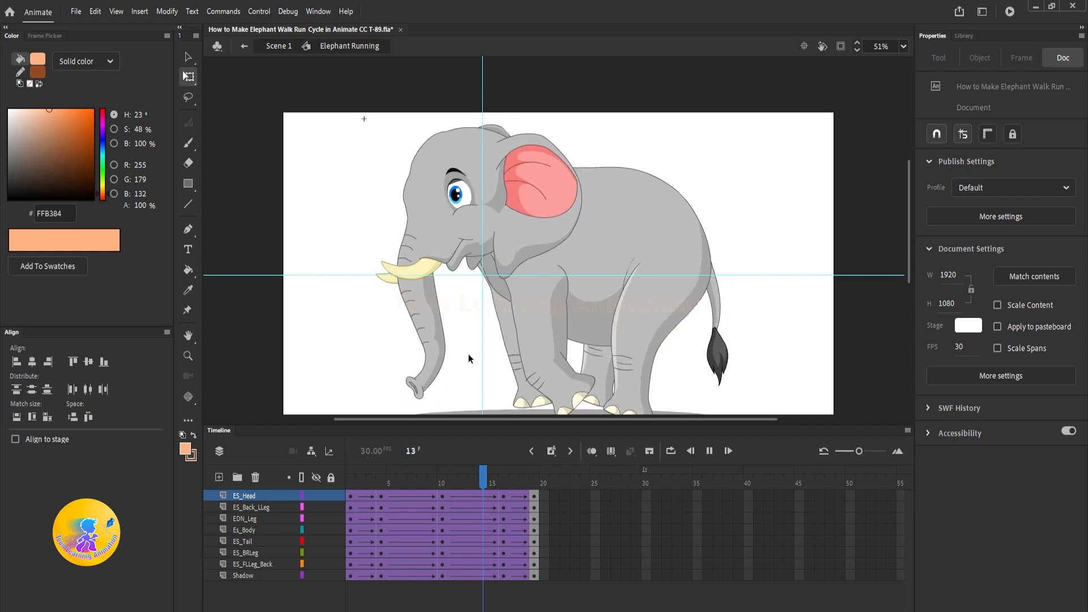
Step: Return to Scene 1, play the full walk cycle with the whole stage in view, and rewind to frame 1
double_click(746, 198)
left_click(397, 493)
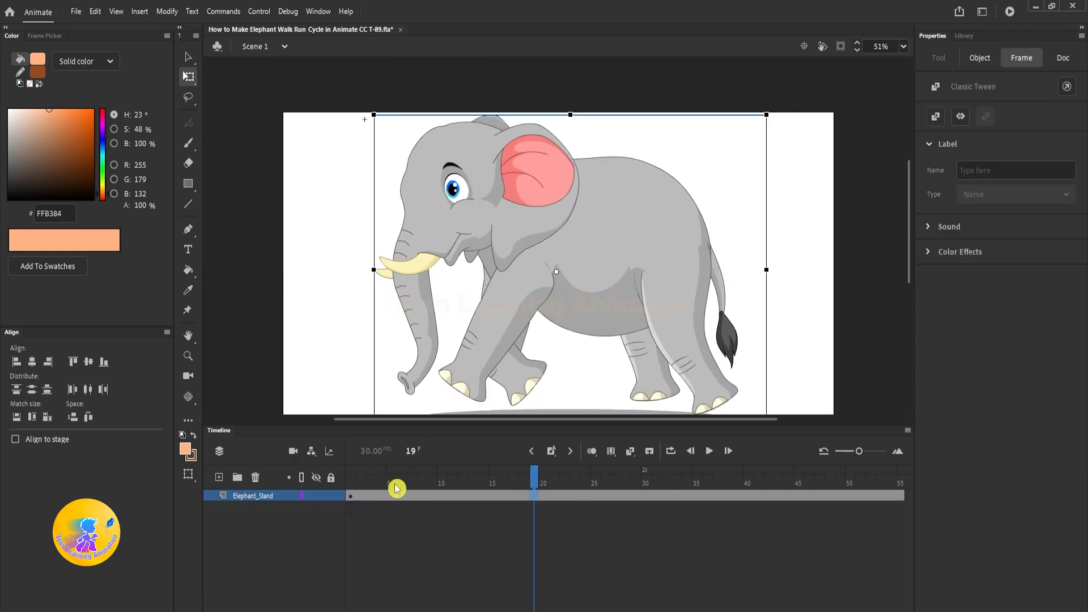
key("Return")
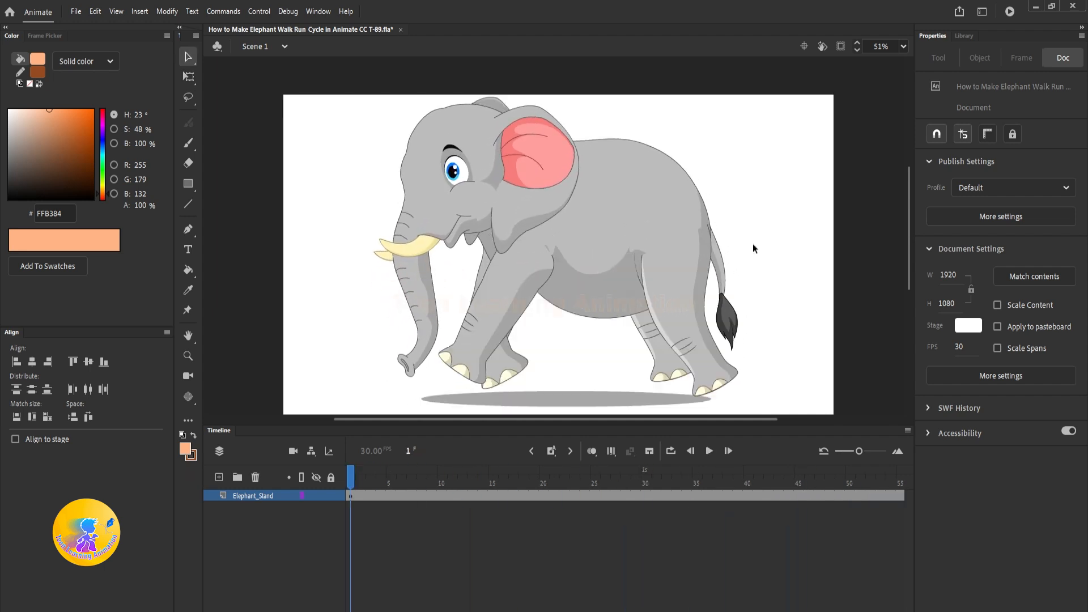
scroll(481, 284, "down", 3)
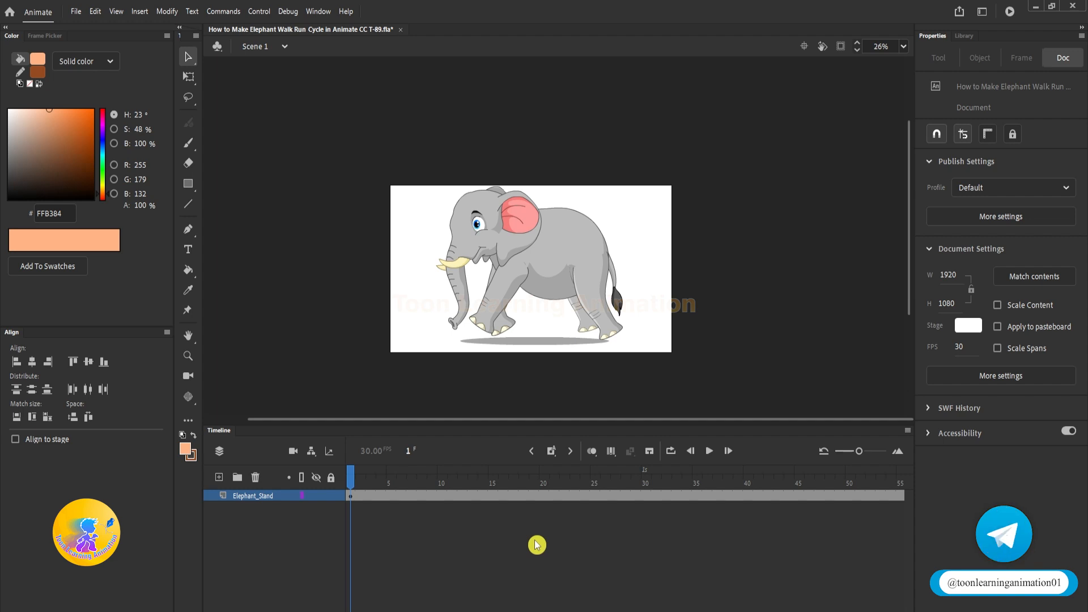
key("Return")
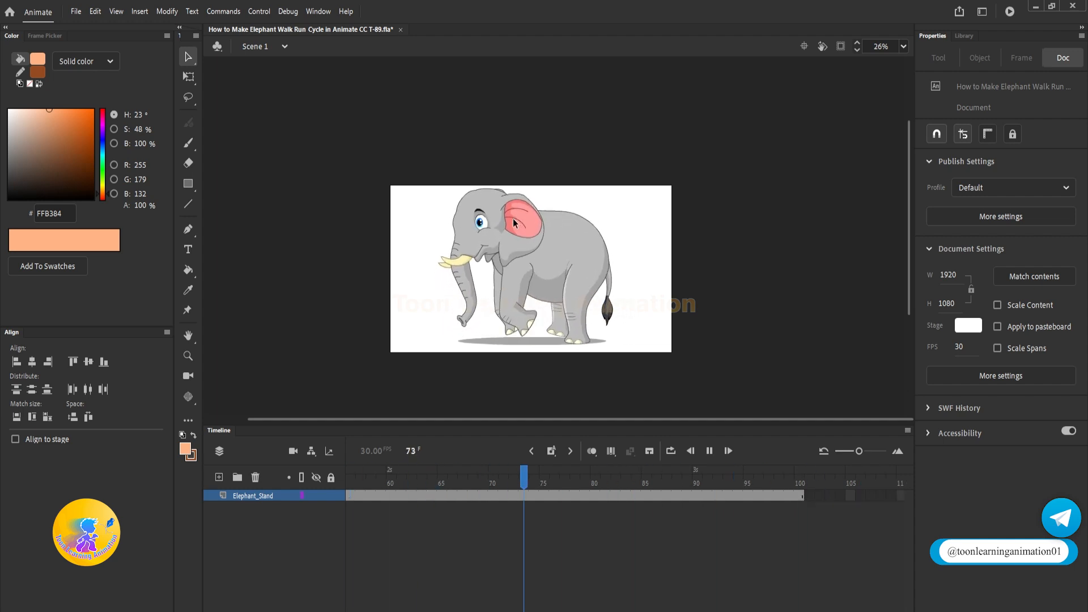
key("Return")
key("shift+comma")
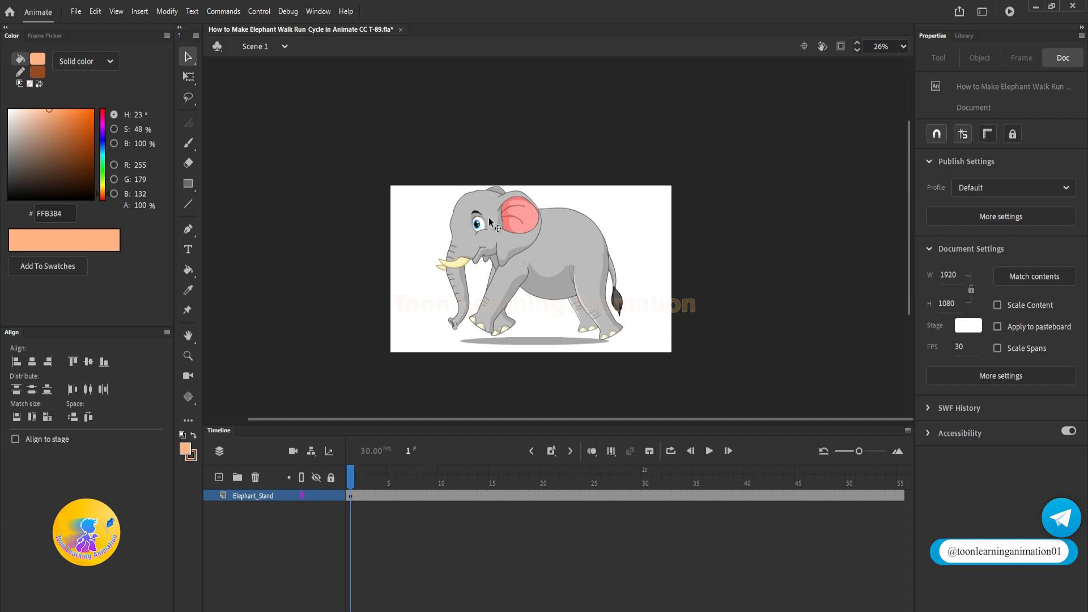
Step: Inside the Elephant Running symbol, duplicate frames 1 through 19 of all layers, starting the copy at frame 20
double_click(490, 222)
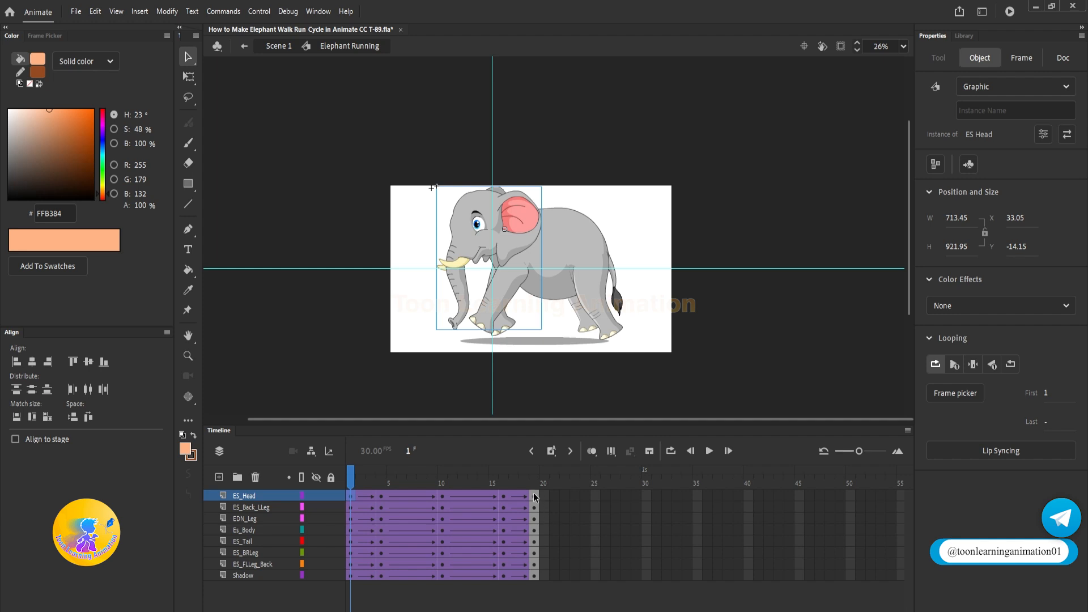
left_click_drag(534, 497, 311, 597)
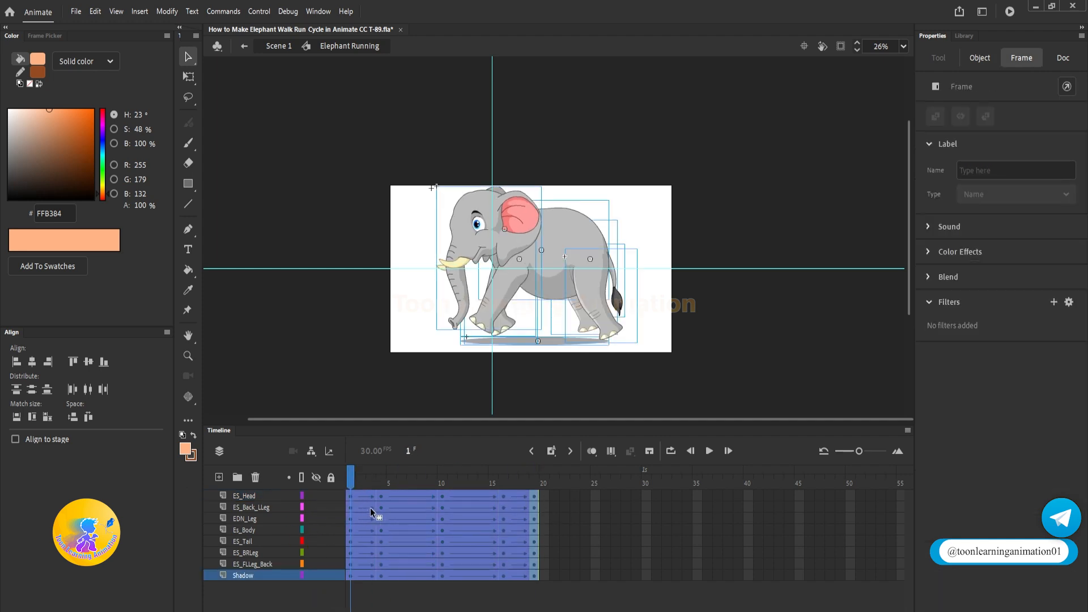
left_click_drag(371, 508, 568, 501)
left_click(568, 502)
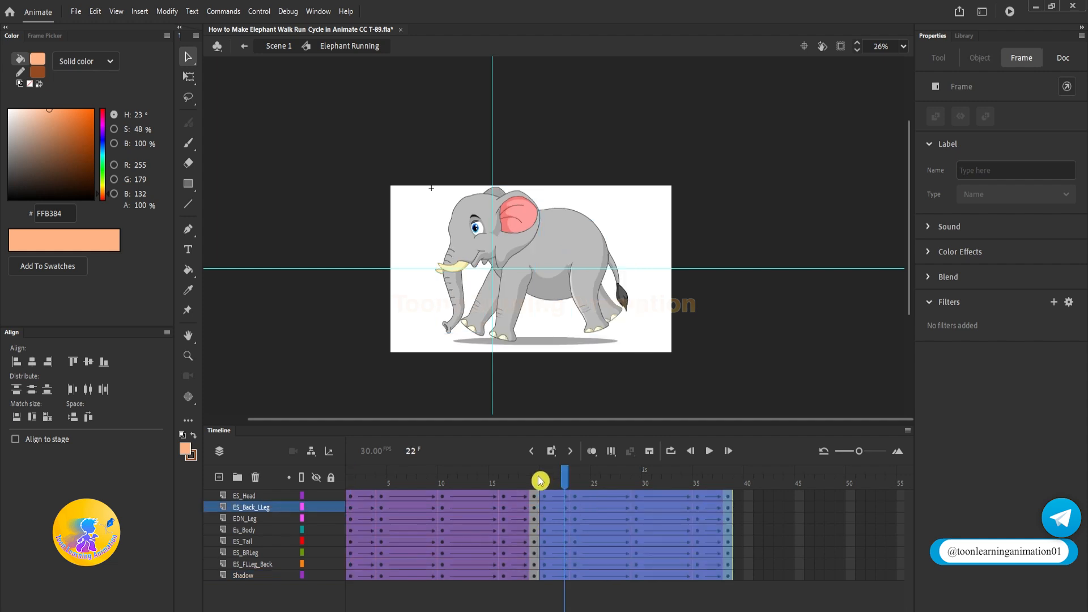
Step: Compare frames 19 and 20 at the join of the two cycles, and remove the duplicate frame 19 from all layers
left_click_drag(365, 474, 372, 498)
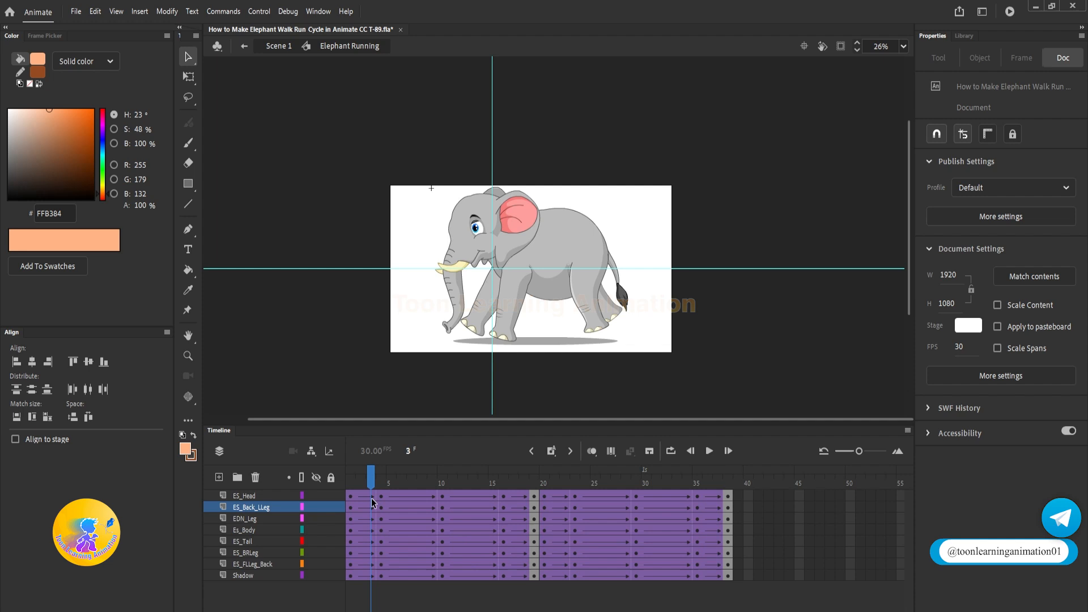
left_click(538, 483)
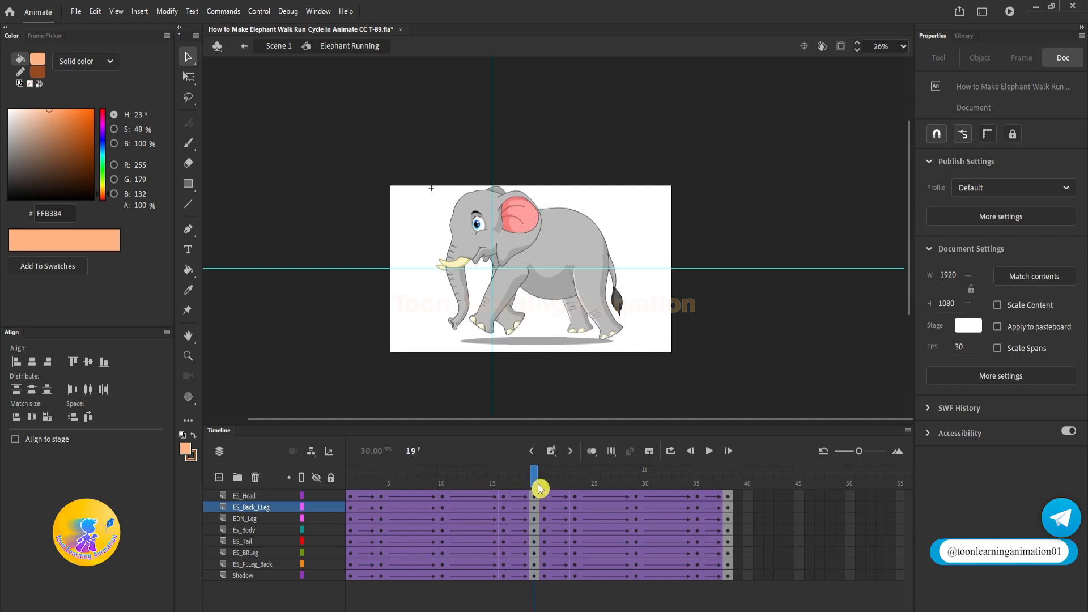
left_click(544, 484)
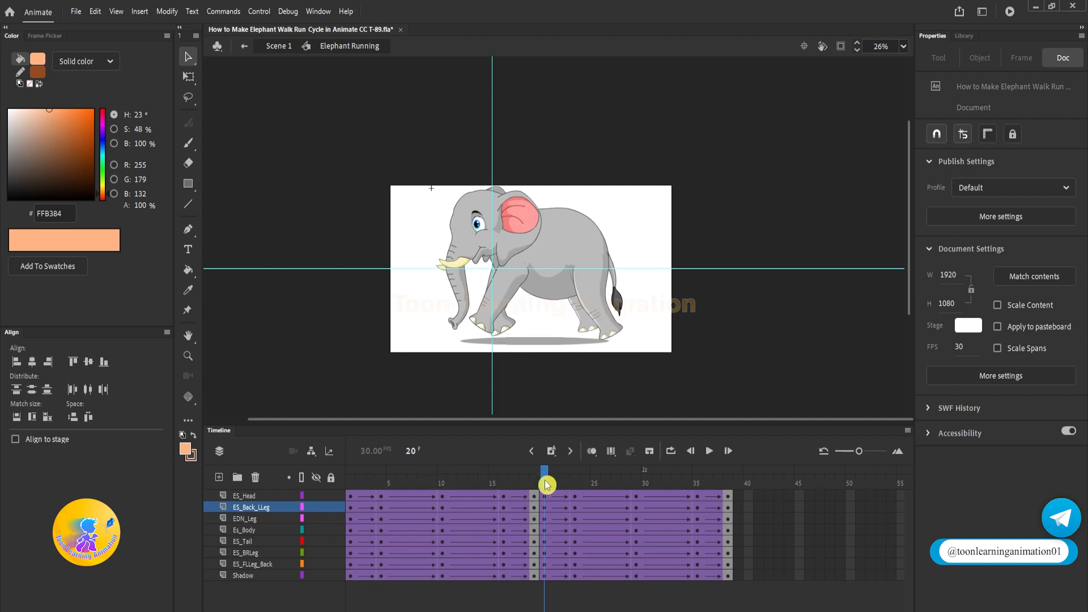
left_click(538, 486)
left_click(545, 486)
left_click(537, 486)
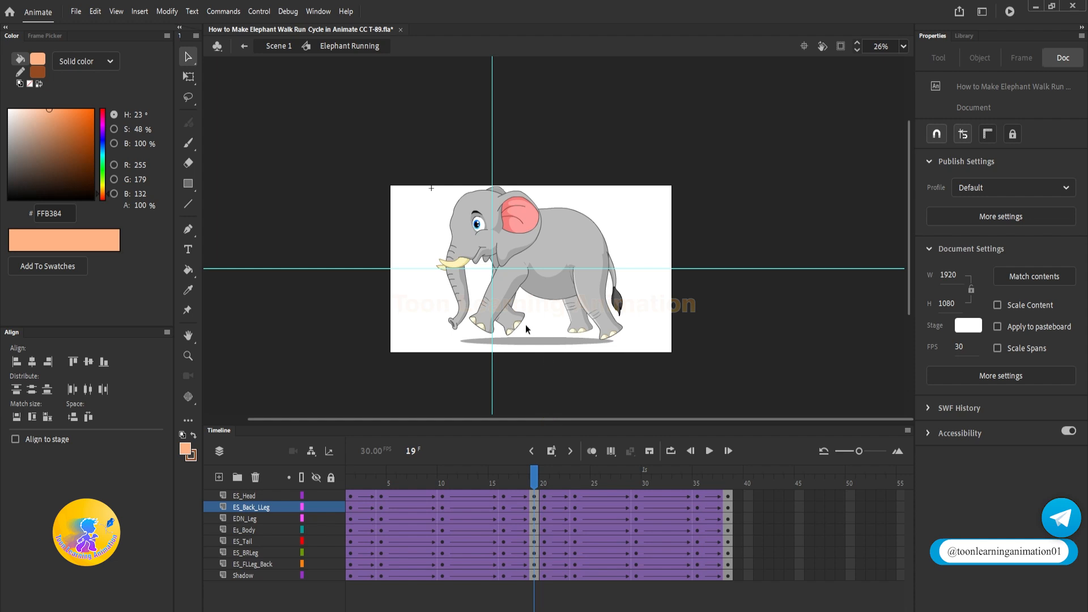
left_click_drag(538, 487, 536, 483)
key("shift+F5")
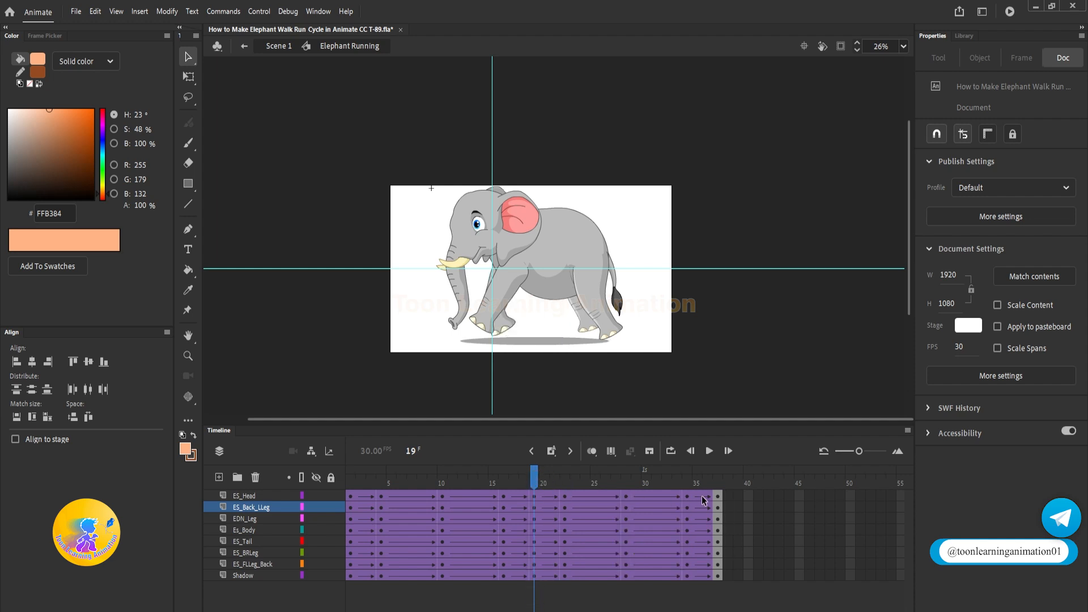
Step: Duplicate frames 1 through 37 of all layers, starting the copy at frame 37, and rewind to frame 1
left_click_drag(716, 495, 262, 583)
left_click_drag(375, 538, 736, 516)
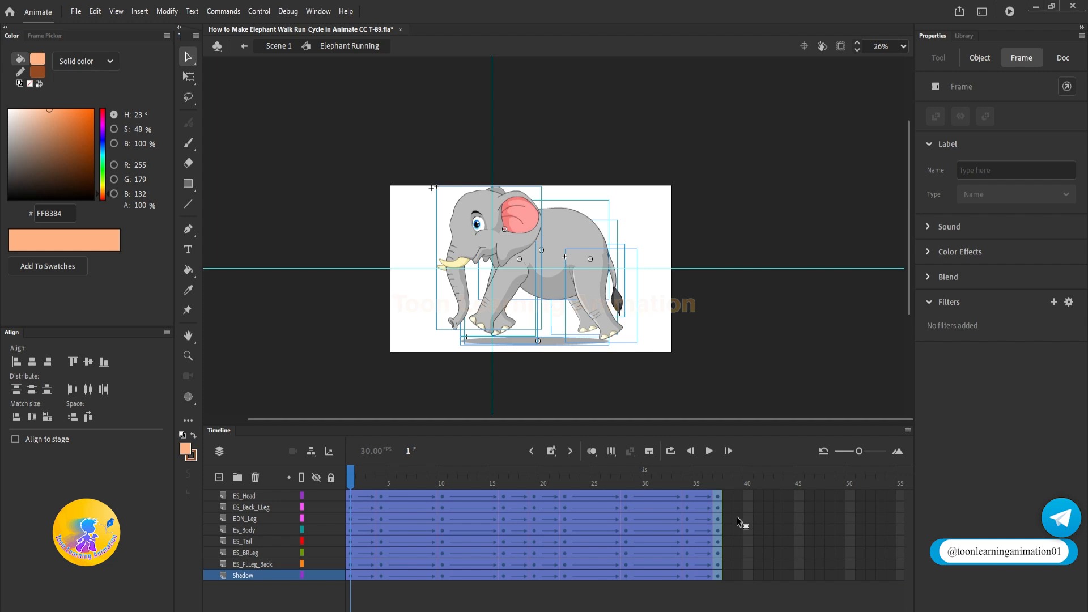
left_click(734, 474)
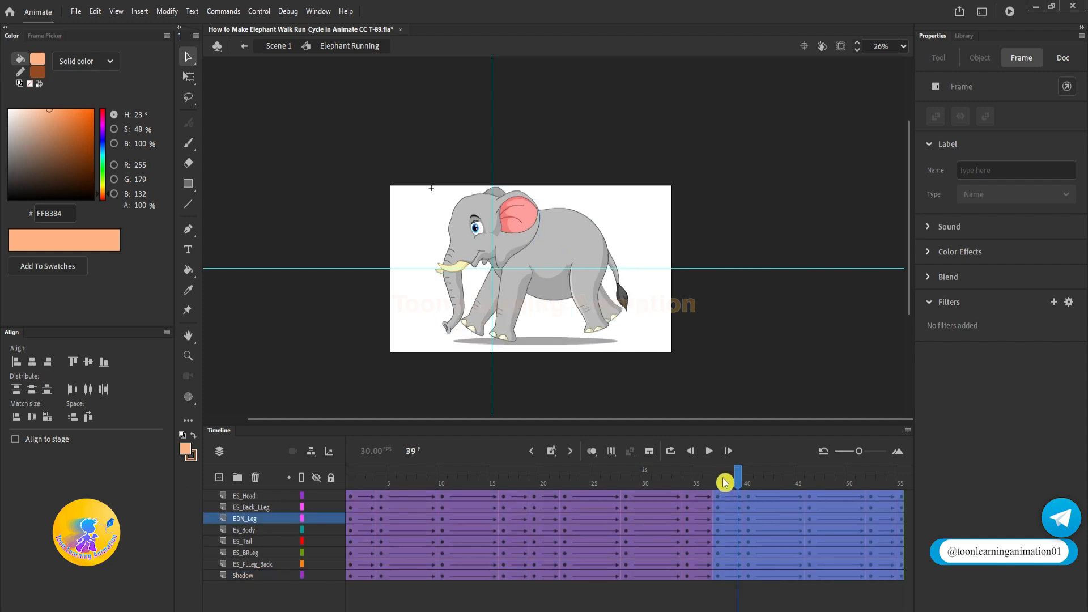
key("shift+comma")
Step: Synchronize the symbols across all frames of the ES_Head layer, and play back the extended cycle
left_click(609, 371)
left_click(512, 239)
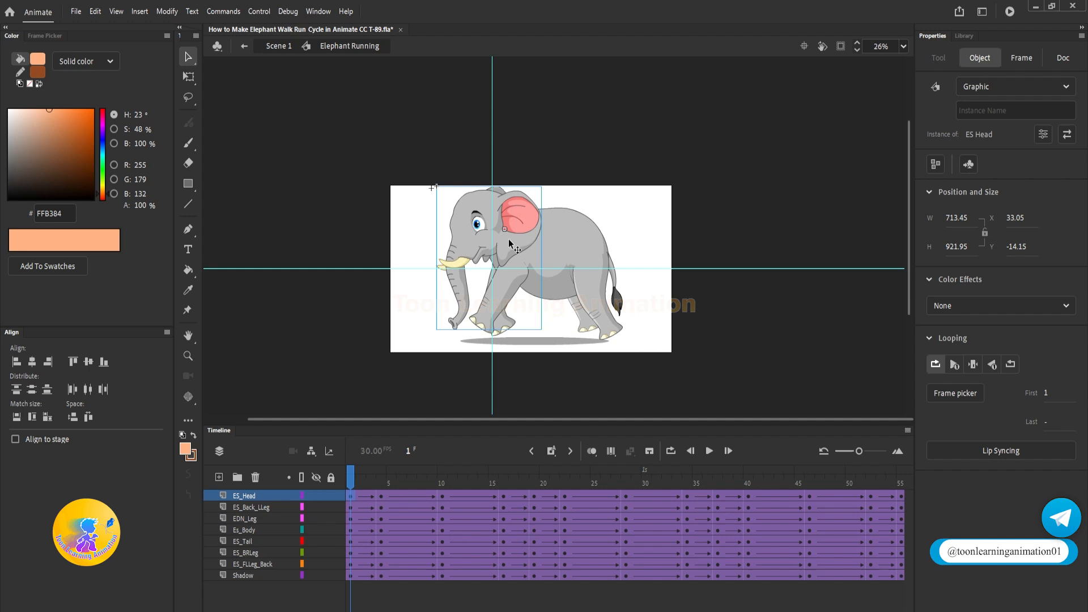
left_click(241, 501)
right_click(368, 497)
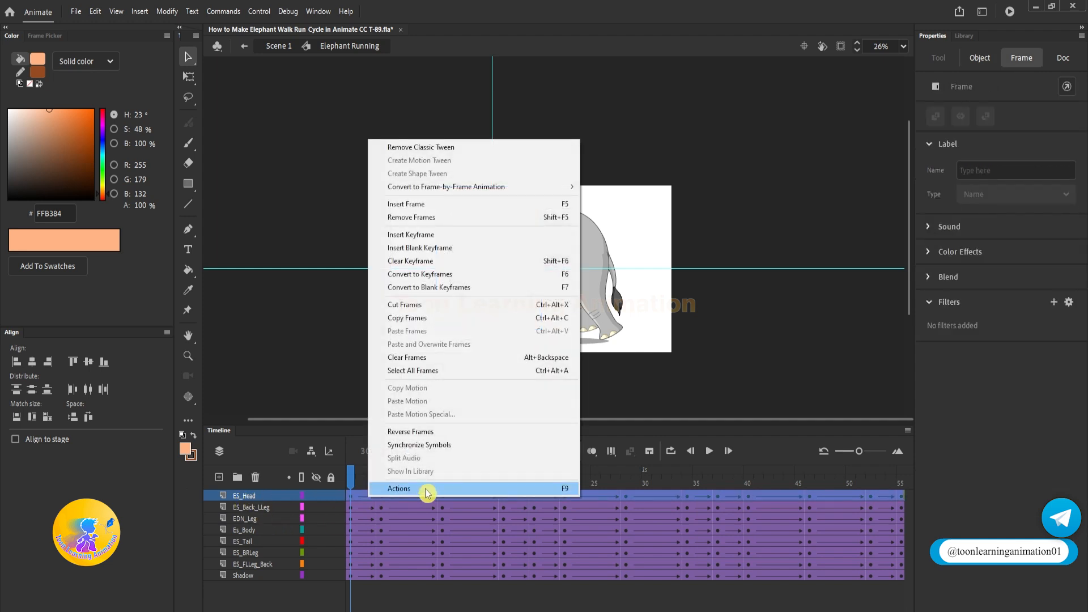
left_click(443, 446)
left_click(733, 347)
key("Return")
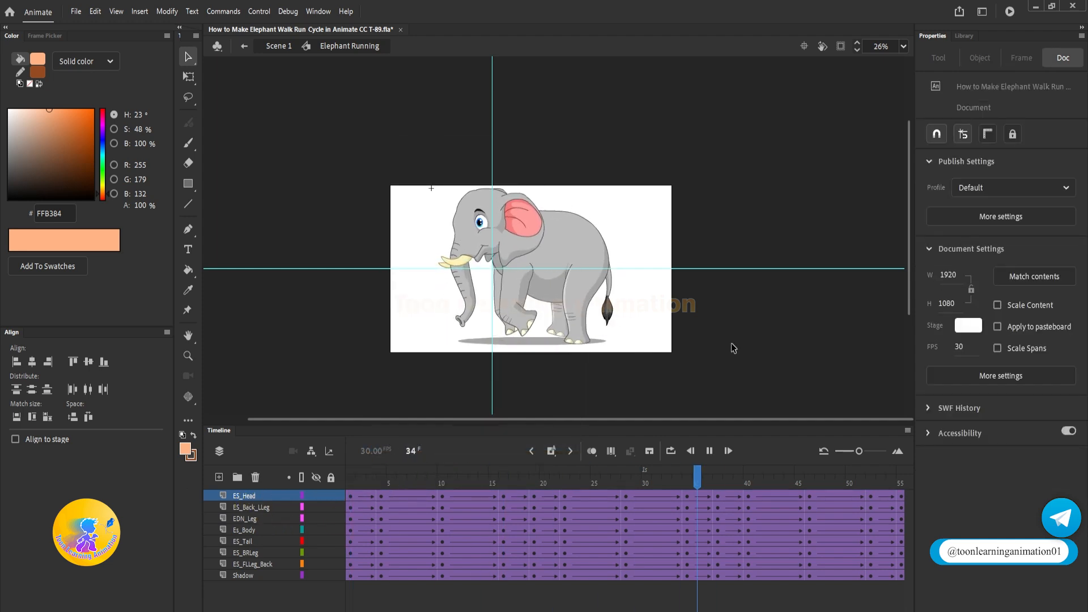
Step: Return to Scene 1 and play back the extended elephant walk
double_click(758, 355)
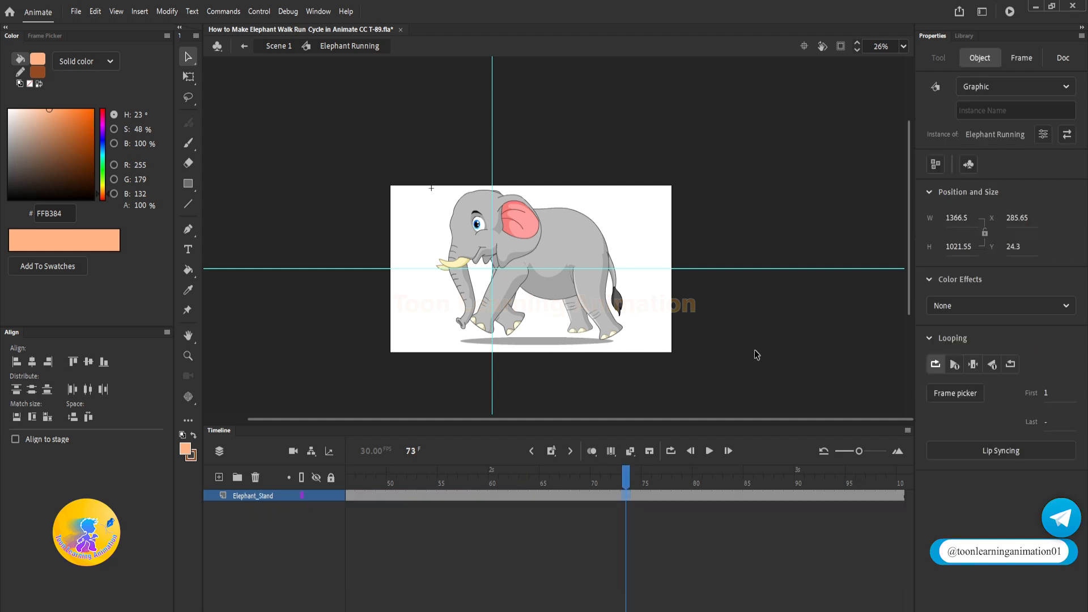
left_click(755, 356)
key("Return")
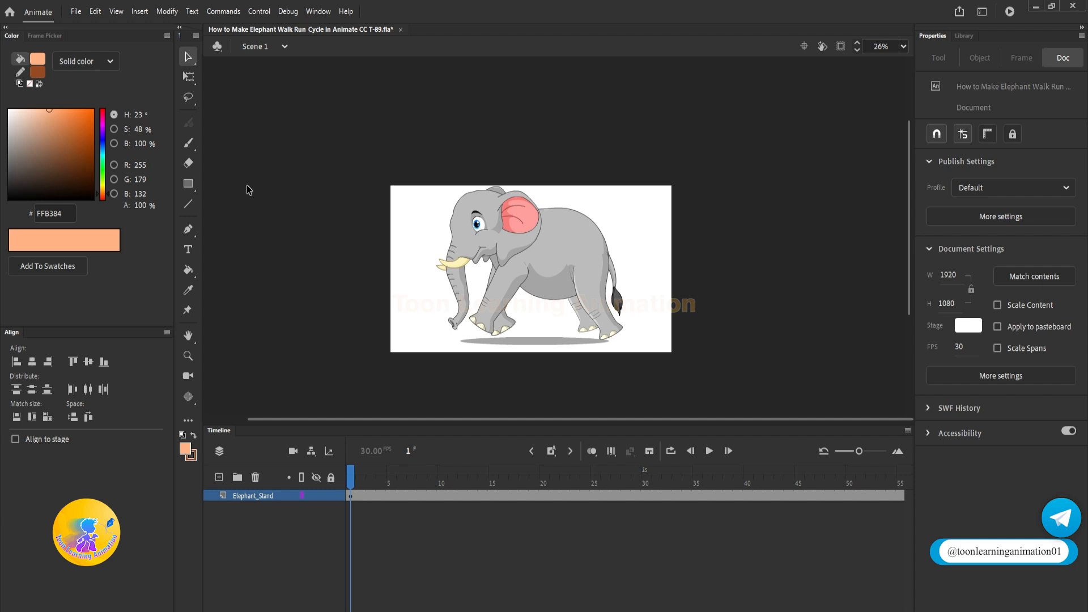
Step: Scale the elephant on frame 1 down to about 1000 × 747 px, and place it beyond the stage's right edge
left_click(186, 75)
left_click(590, 241)
left_click_drag(639, 187, 609, 208)
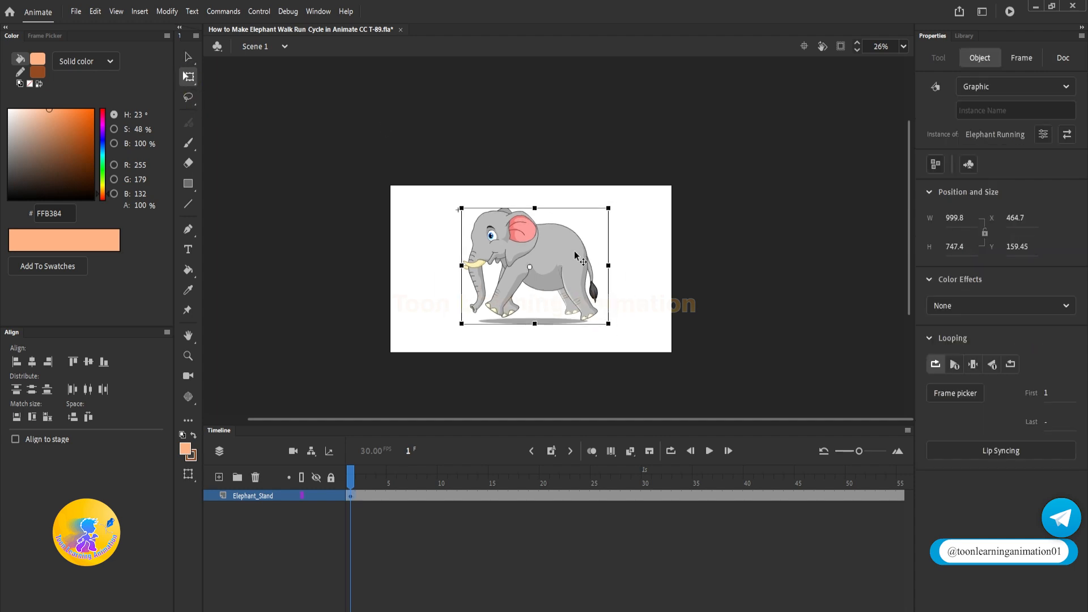
left_click_drag(577, 256, 896, 269)
Step: Go to frame 100 and move the elephant across to the pasteboard beyond the stage's left edge
left_click(922, 473)
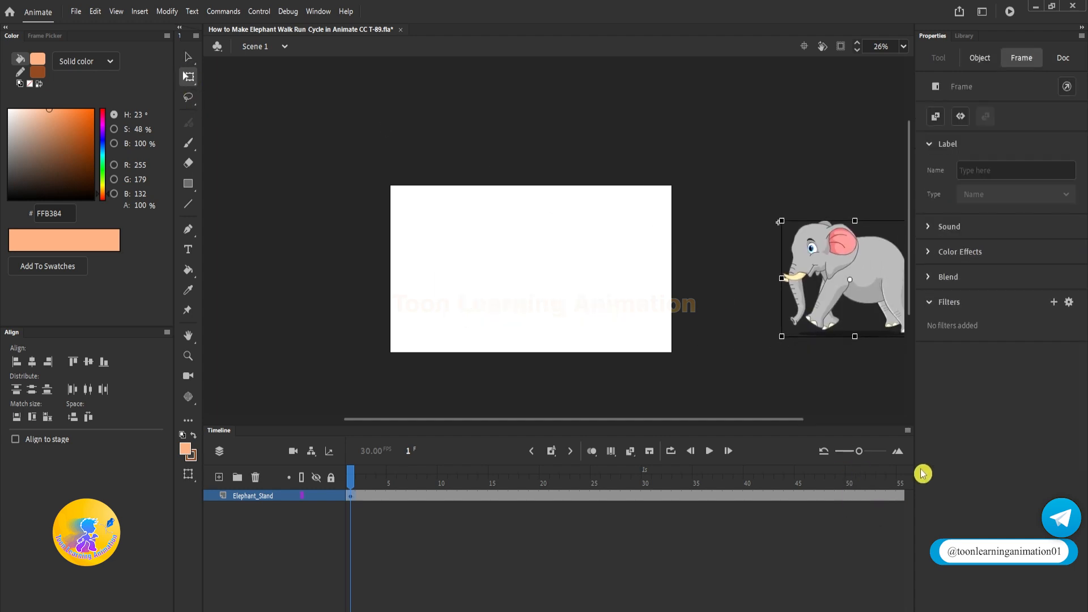
left_click_drag(923, 474, 541, 483)
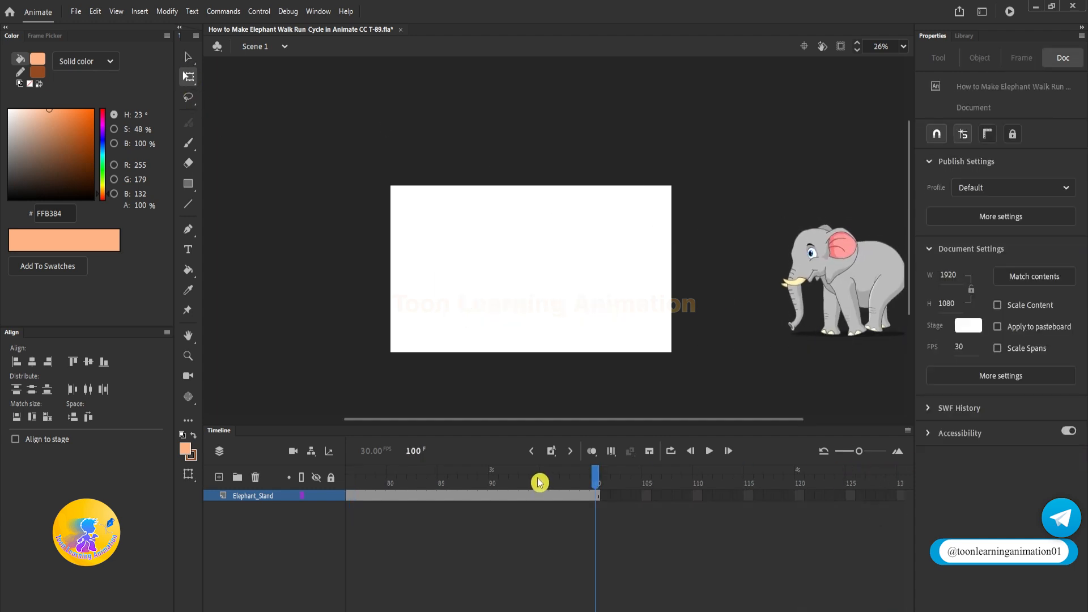
left_click(597, 497)
left_click_drag(864, 284, 269, 281)
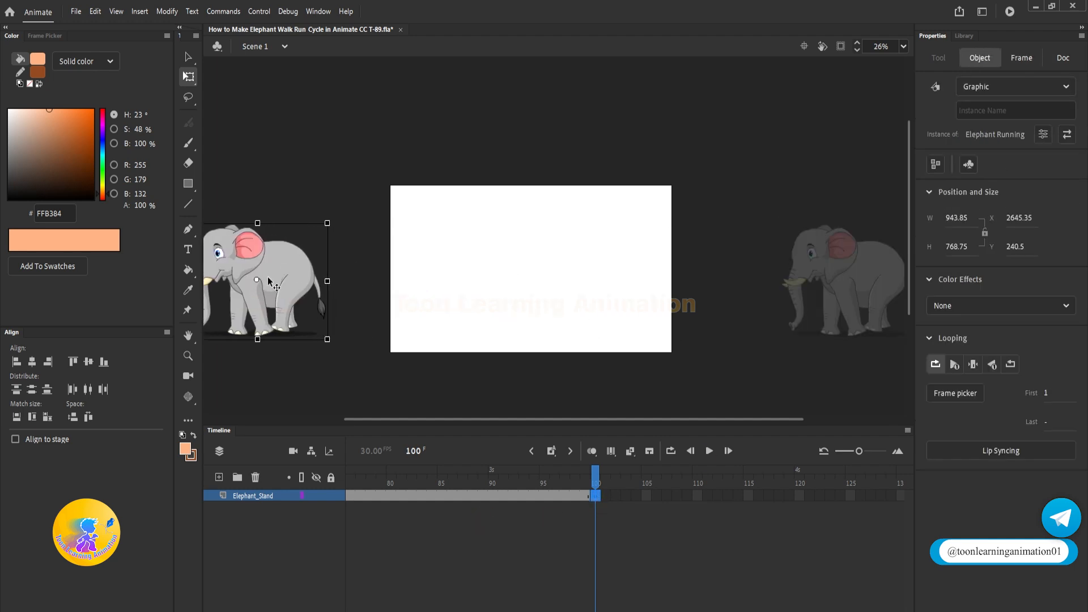
Step: Apply a classic tween between frames 1 and 100, and play the elephant walking across the stage
right_click(544, 497)
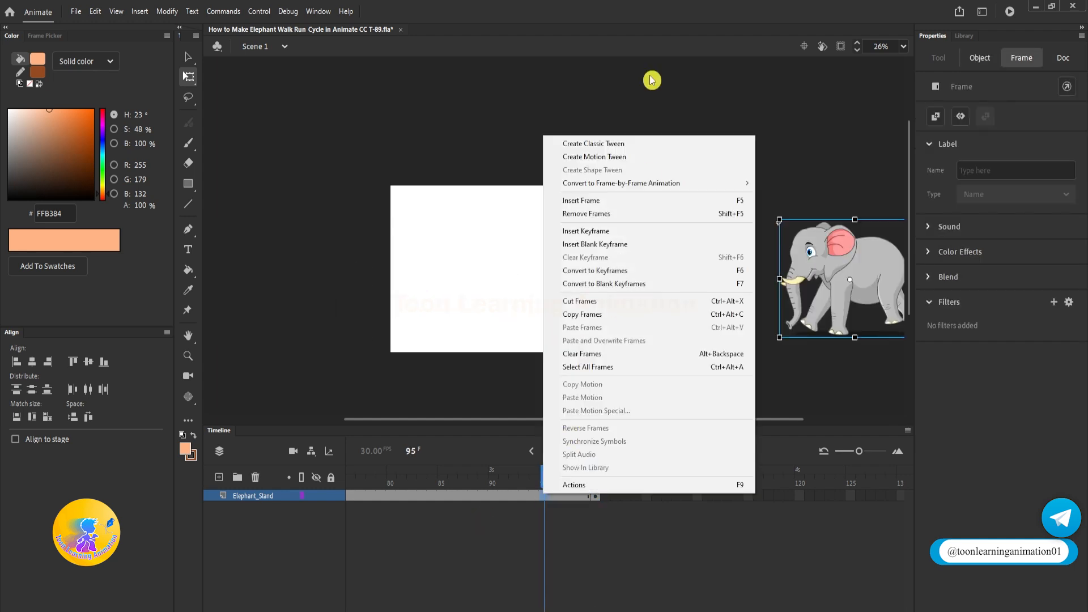
left_click(621, 144)
left_click(739, 136)
key("Return")
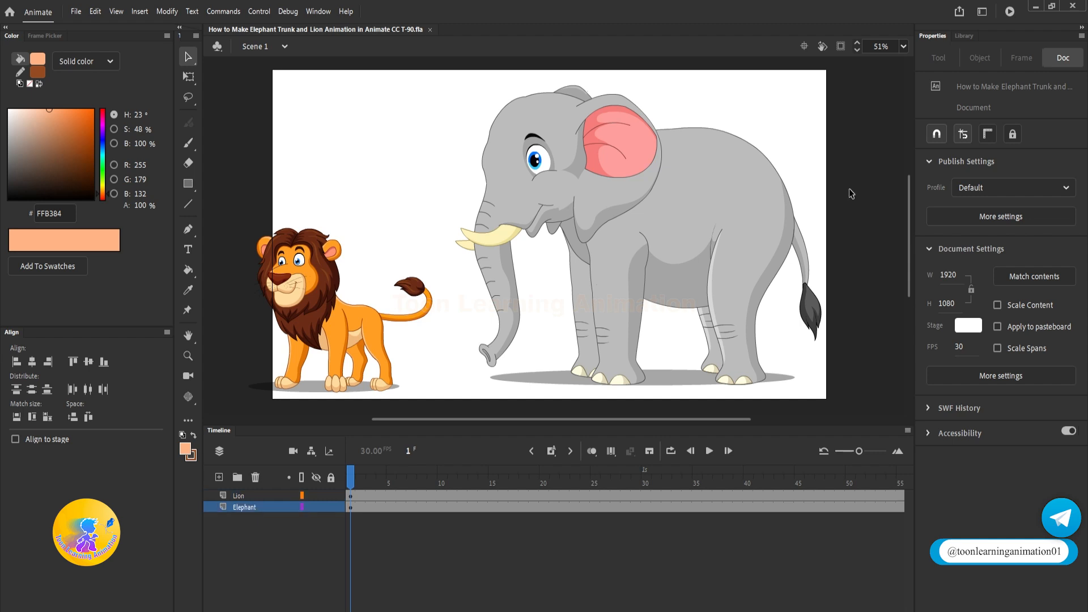
Step: Play back the existing lion and elephant idle animation in the T-90 document, and rewind to frame 1
key("Return")
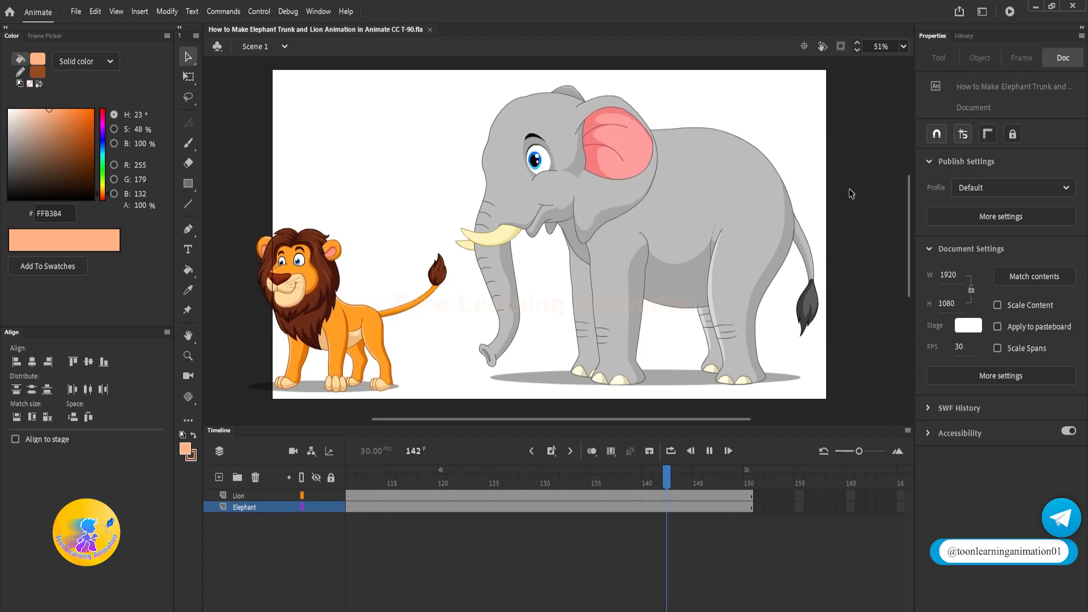
key("Return")
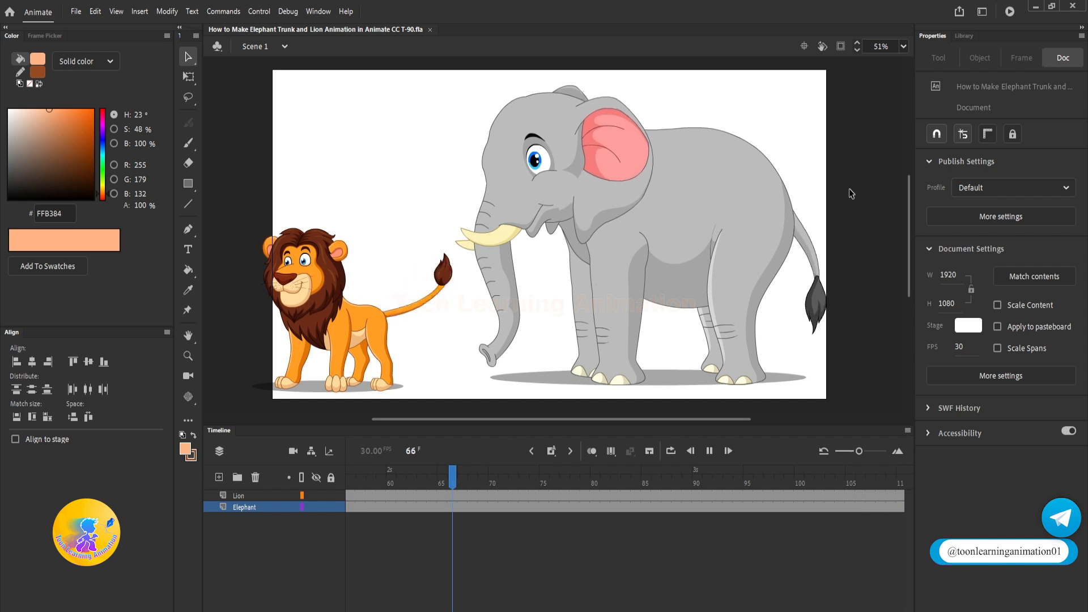
key("Return")
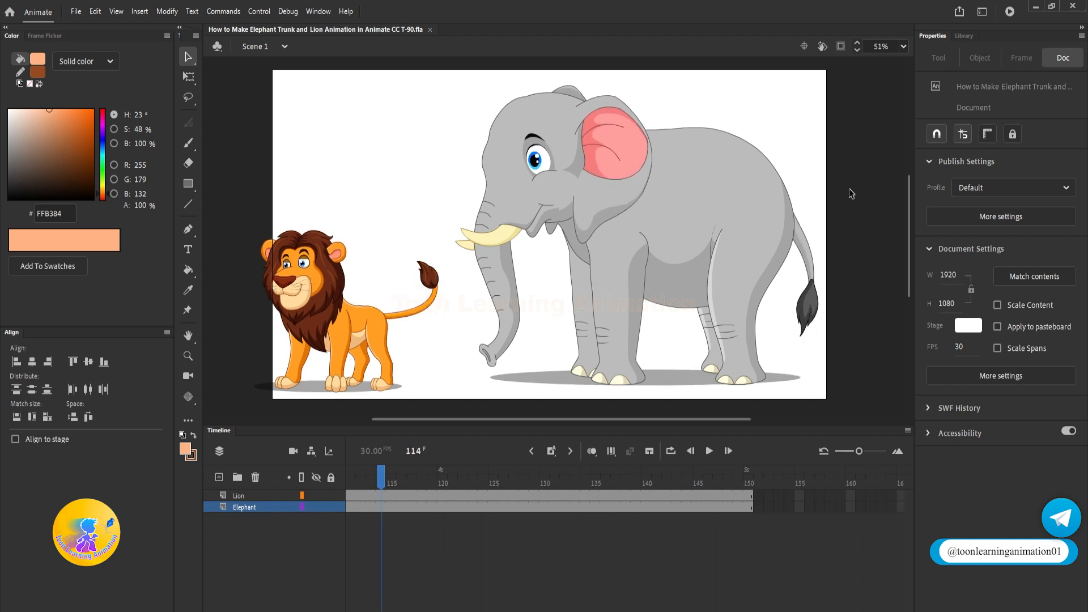
key("shift+comma")
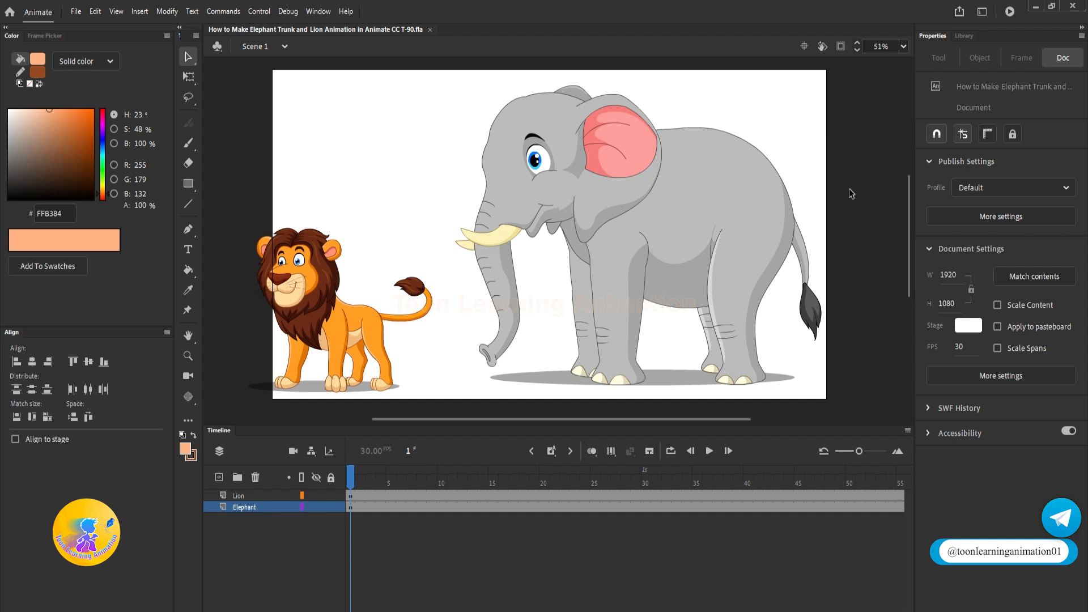
Step: Open ES Head inside Elephant Stand, try moving the trunk aside and undo it, and examine the group inside the trunk symbol
double_click(592, 271)
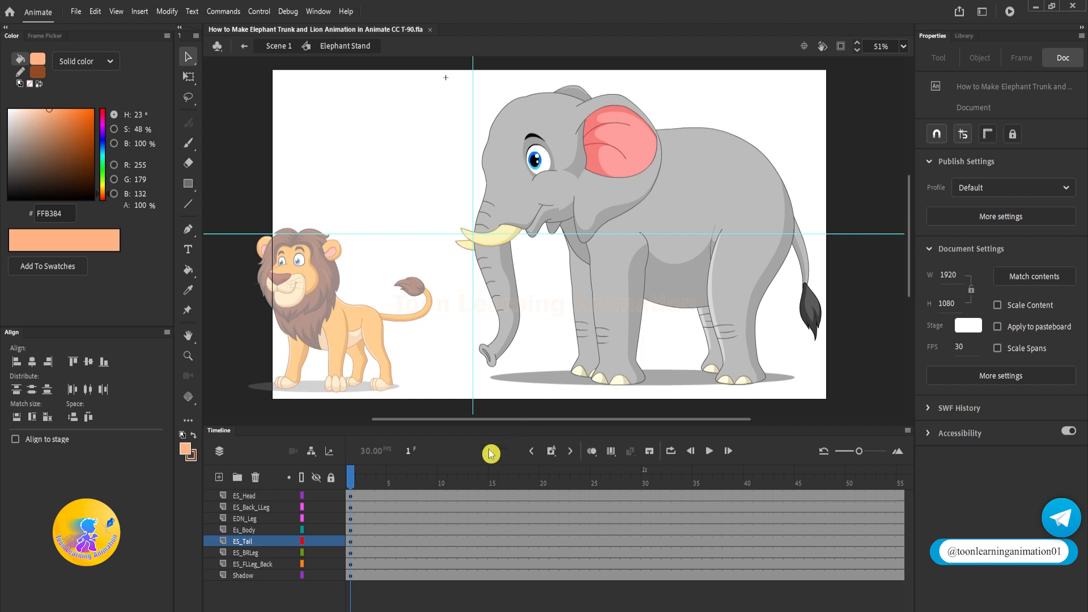
double_click(514, 309)
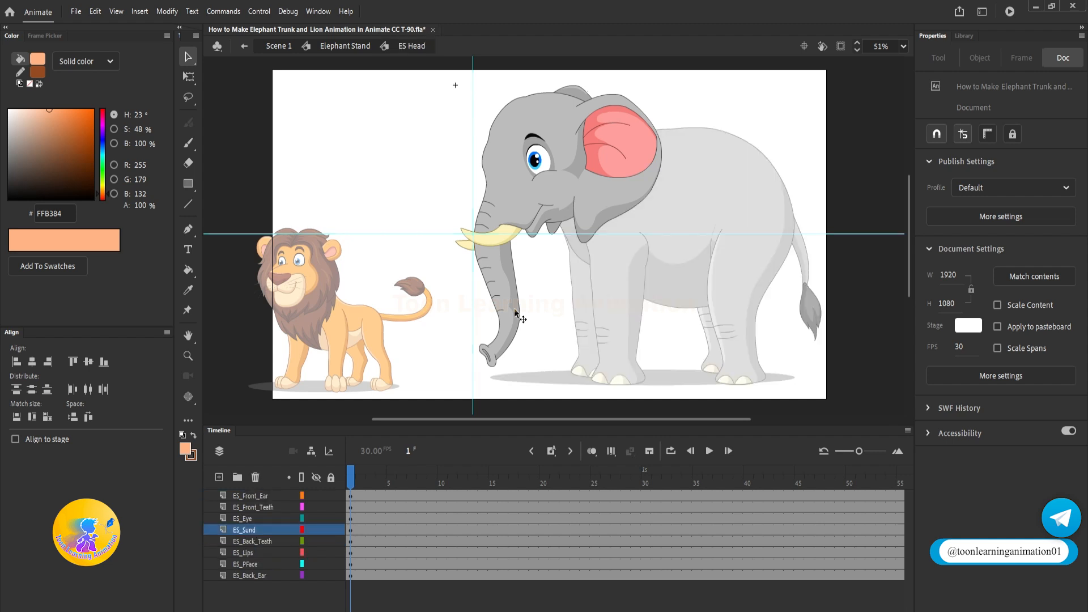
left_click(515, 308)
left_click_drag(515, 308, 393, 262)
key("ctrl+z")
double_click(501, 283)
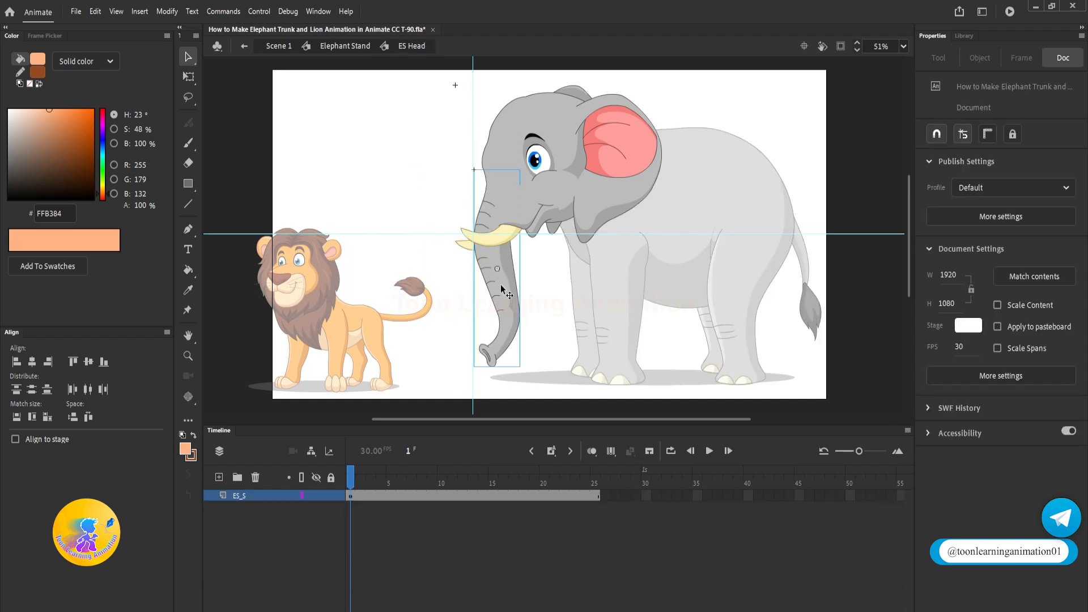
left_click(496, 243)
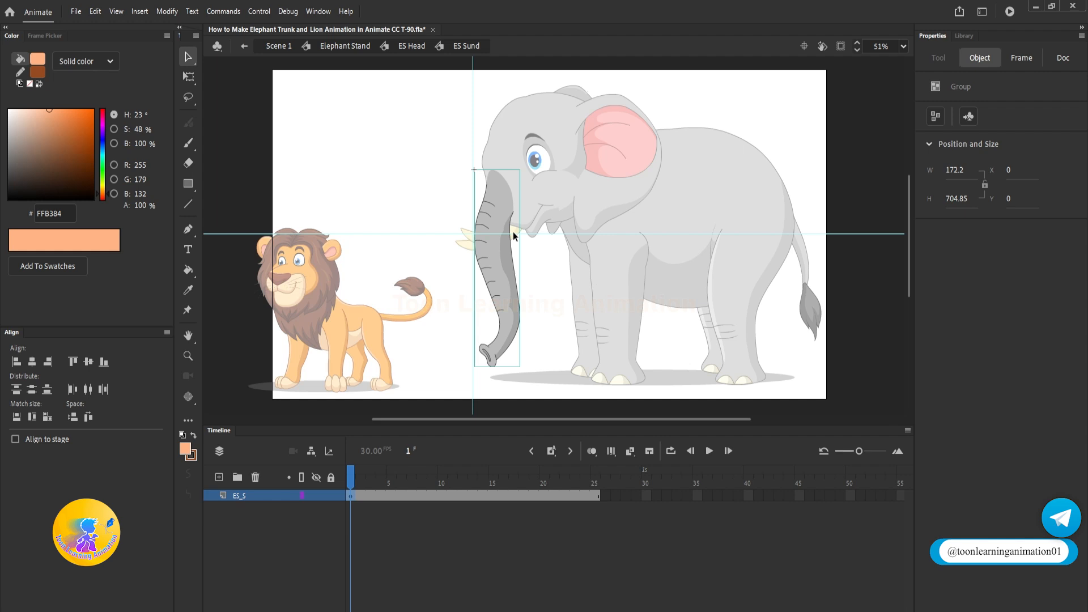
Step: Return to the Elephant Stand symbol, try moving the whole head away from the body, and undo the move
double_click(360, 168)
double_click(360, 167)
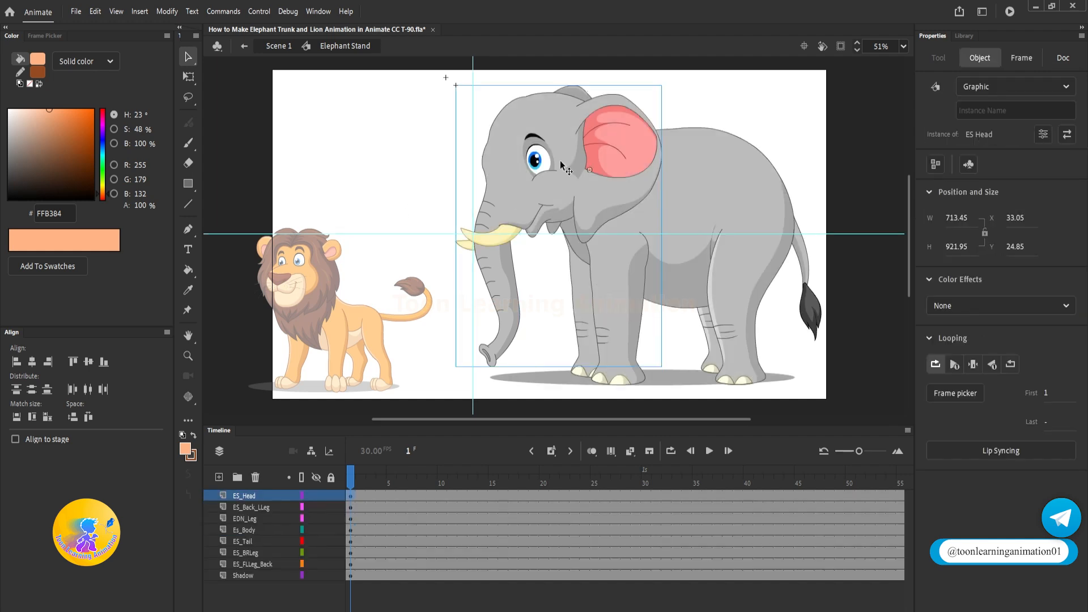
left_click_drag(598, 161, 502, 151)
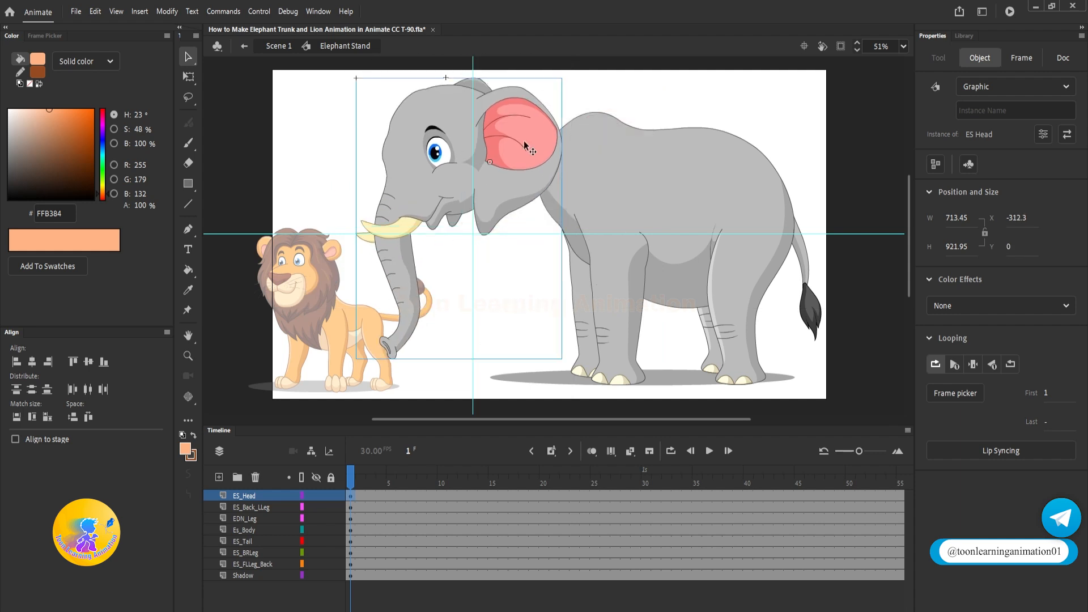
key("ctrl+z")
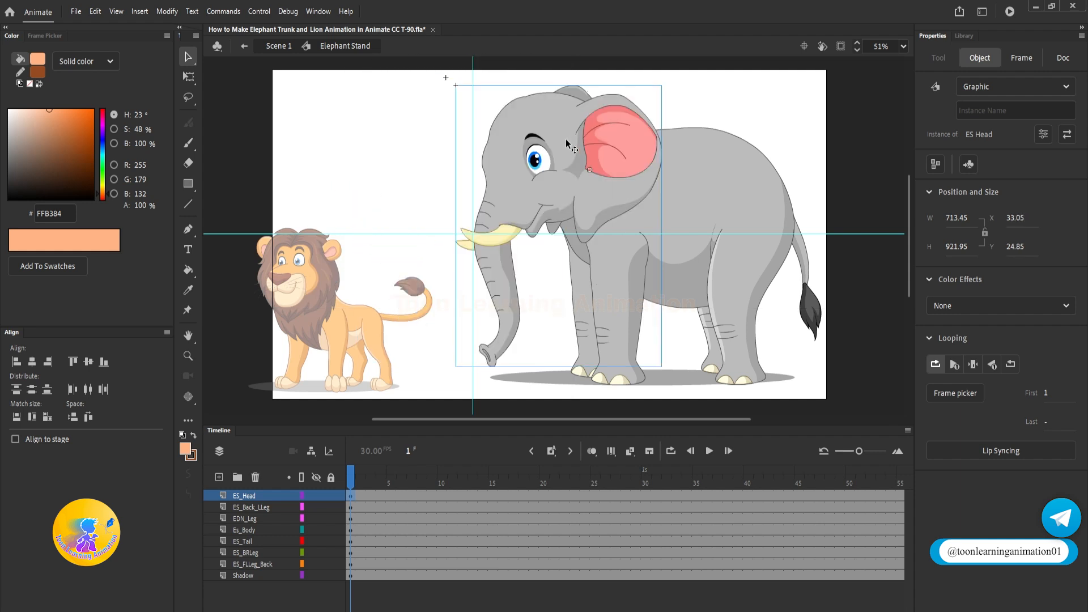
Step: Open the ES Head symbol, try pulling its eye, front ear, trunk and face apart, and undo the moves
double_click(498, 176)
left_click_drag(537, 161, 648, 125)
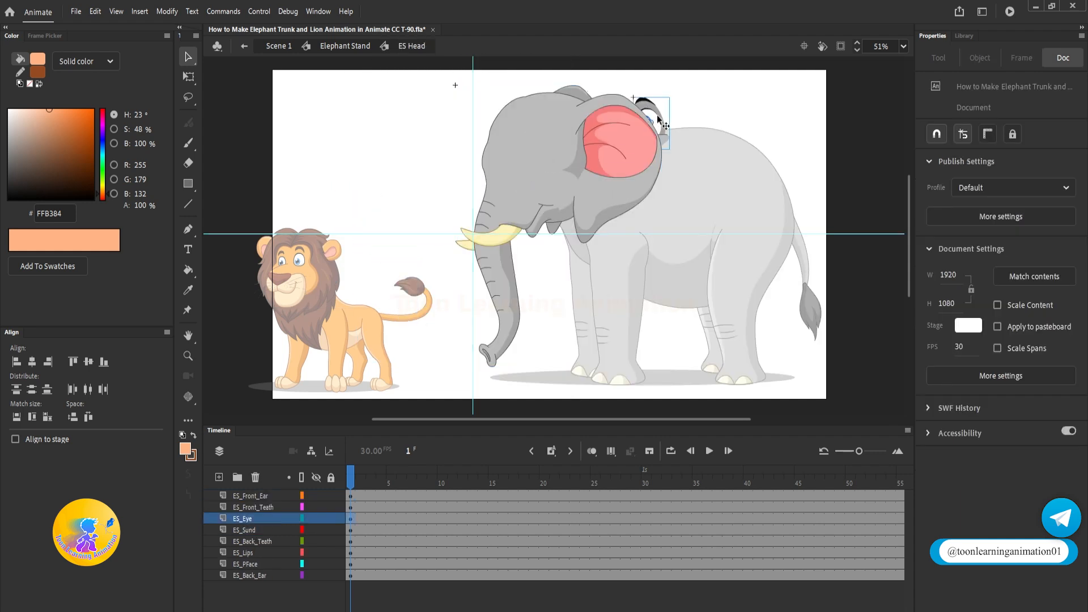
left_click_drag(615, 173, 696, 235)
left_click_drag(534, 225, 593, 285)
left_click_drag(503, 283, 405, 220)
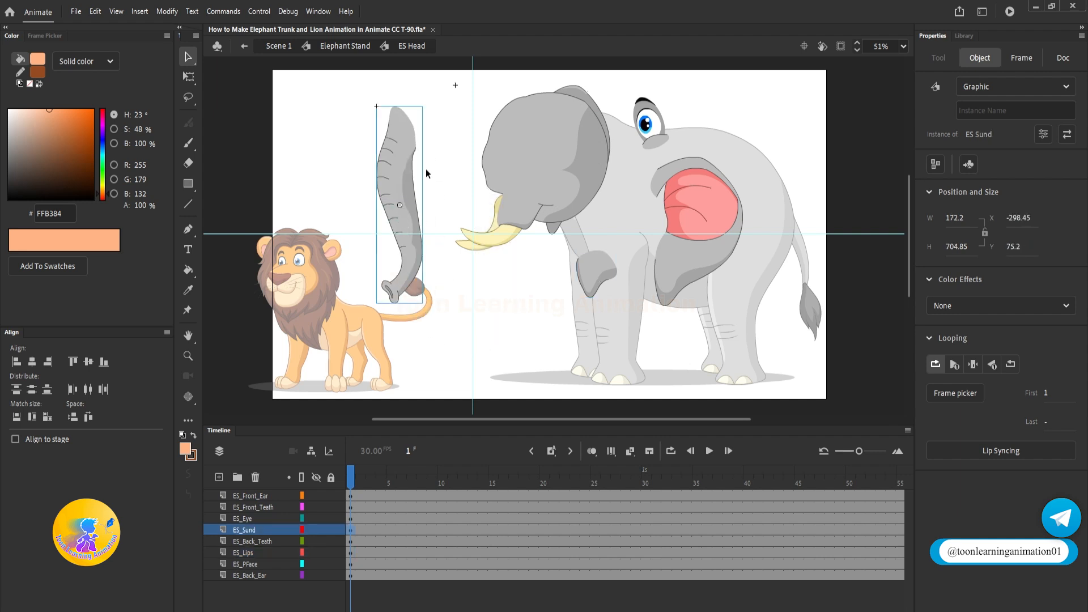
left_click_drag(557, 170, 476, 72)
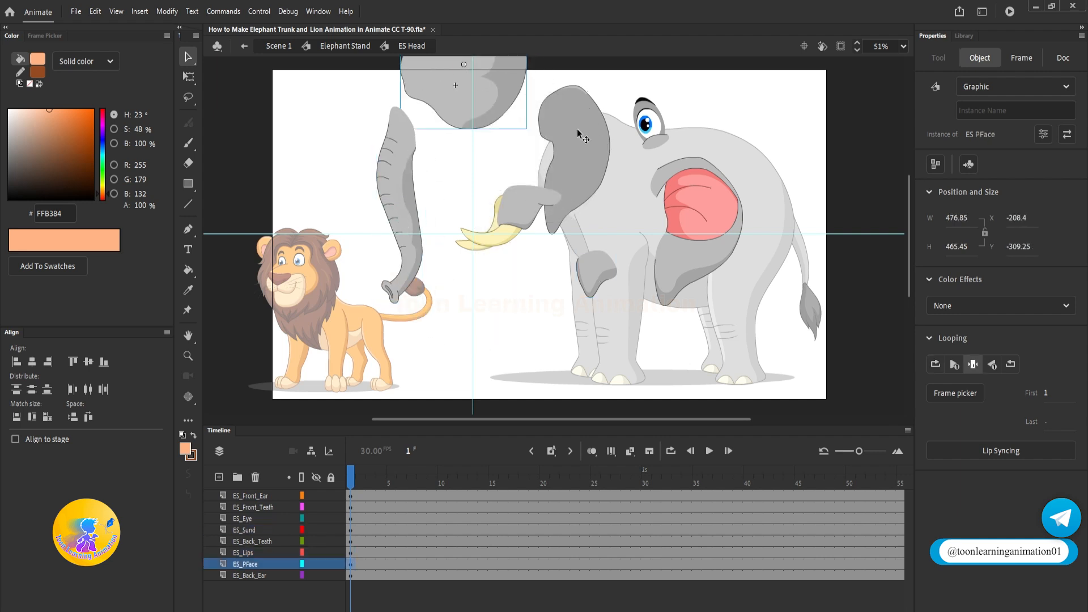
key("ctrl+z")
key("ctrl+z")
key("ctrl+z")
key("ctrl+z")
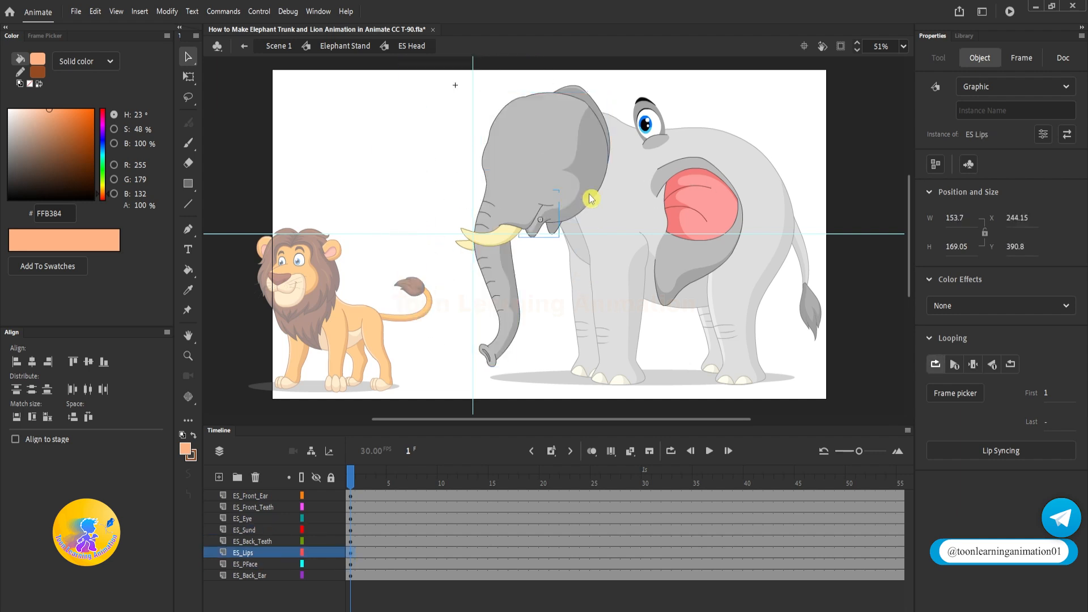
left_click(708, 166)
Step: Examine the grouped artwork inside the ES Sund trunk symbol, and return to the Elephant Stand symbol
left_click(491, 273)
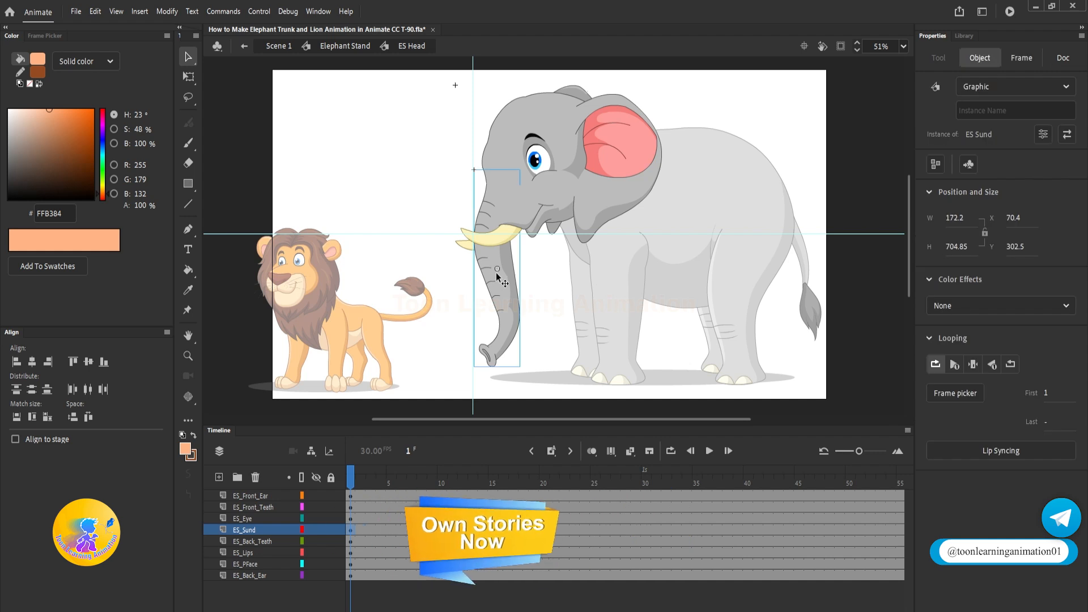
double_click(496, 272)
left_click_drag(449, 164, 548, 367)
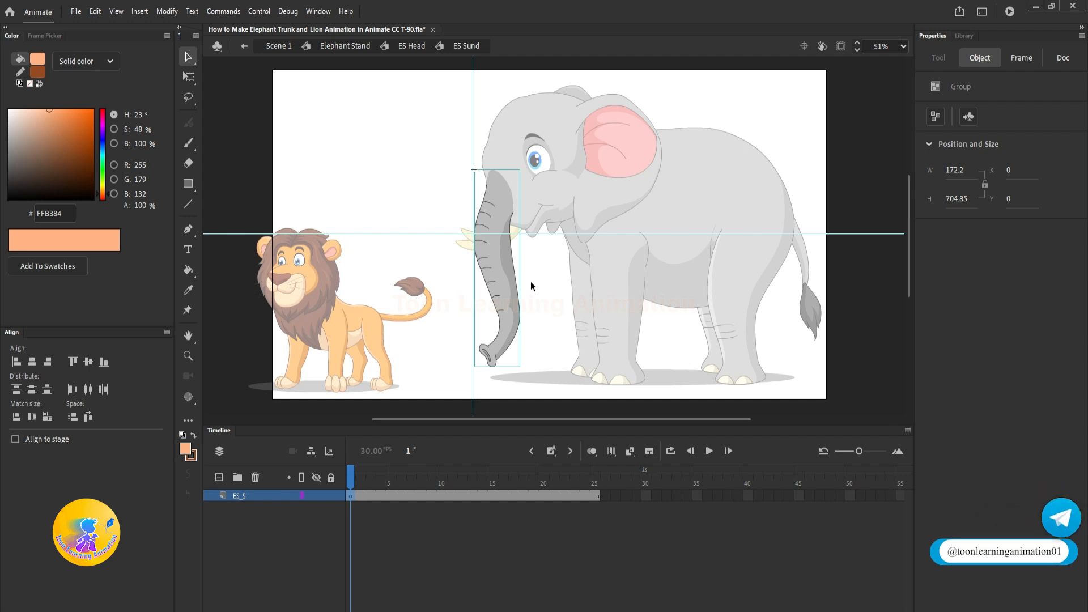
double_click(802, 165)
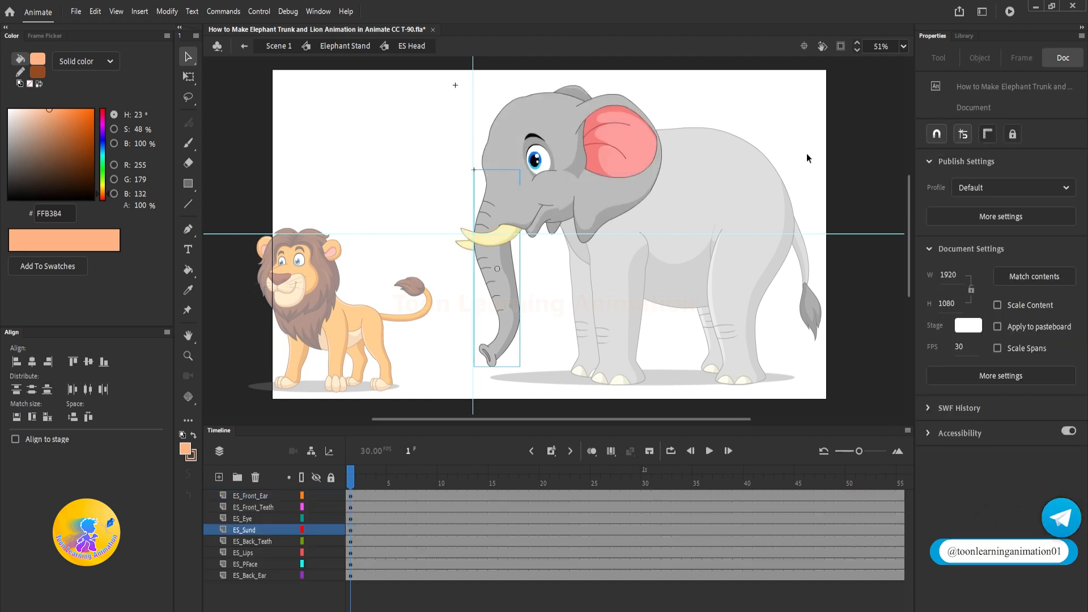
double_click(807, 153)
Step: Try moving the elephant's head, body and legs apart in Elephant Stand, and undo all the moves
mouse_move(361, 480)
left_mouse_down()
mouse_move(474, 483)
mouse_move(348, 479)
left_mouse_up()
left_click_drag(538, 191, 384, 156)
left_click_drag(648, 164, 760, 90)
left_click_drag(618, 266, 551, 347)
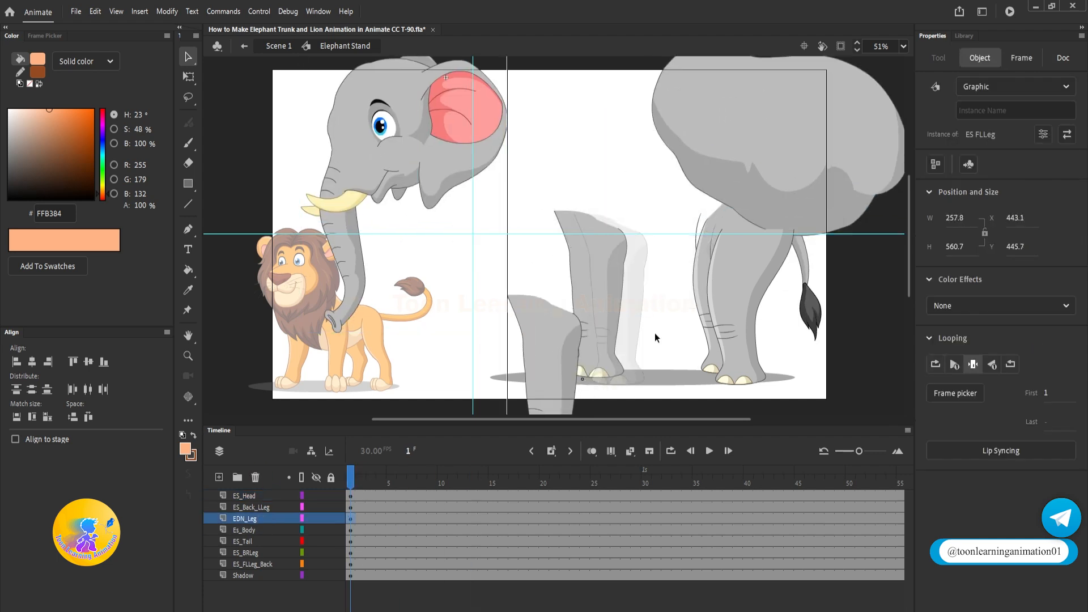
left_click_drag(743, 267, 820, 347)
key("ctrl+z")
key("ctrl+z")
key("ctrl+z")
key("ctrl+z")
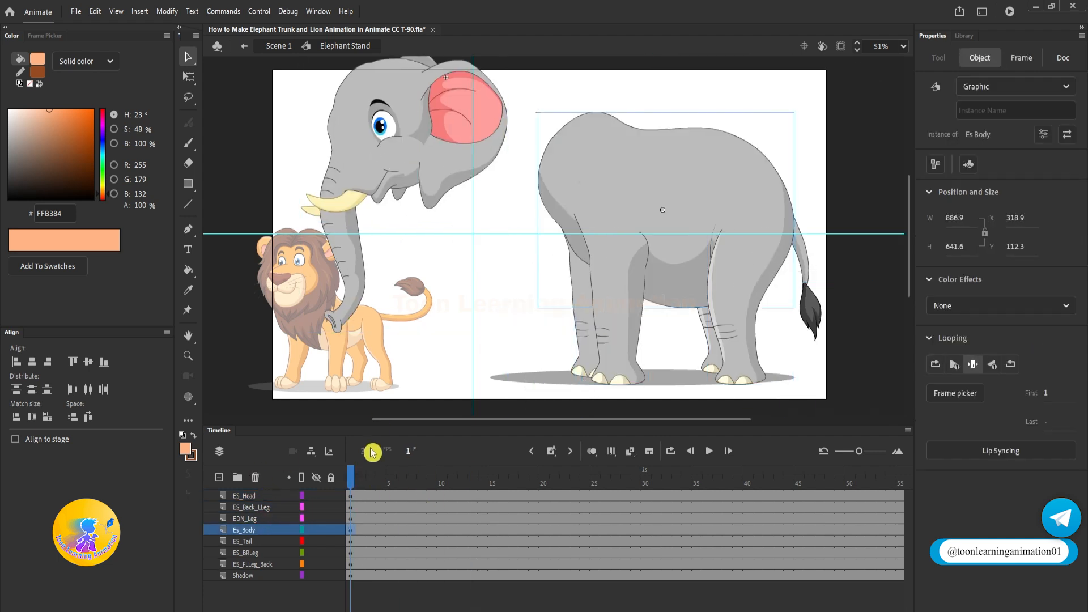
key("ctrl+z")
Step: Insert keyframes at frame 5 on all layers of the Elephant Stand symbol
left_click(392, 480)
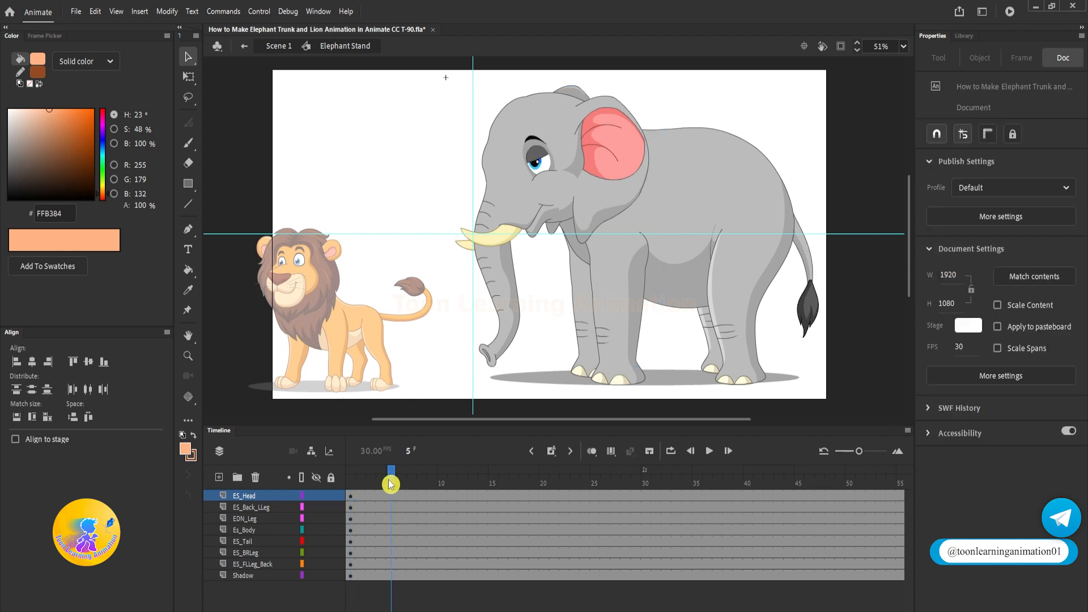
left_click(392, 497)
left_click(392, 482)
left_click(392, 484)
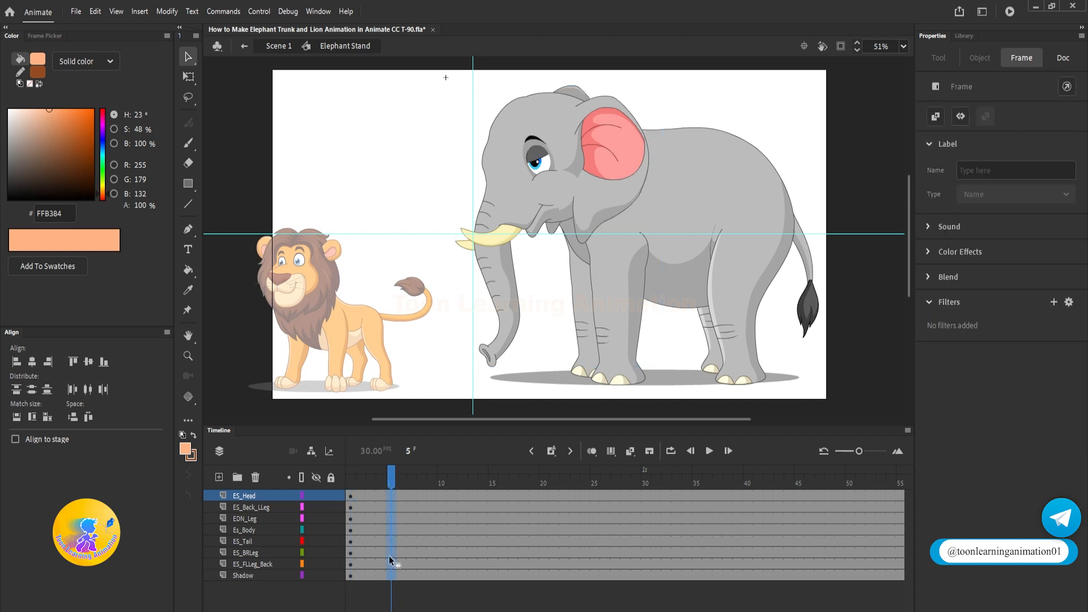
key("F6")
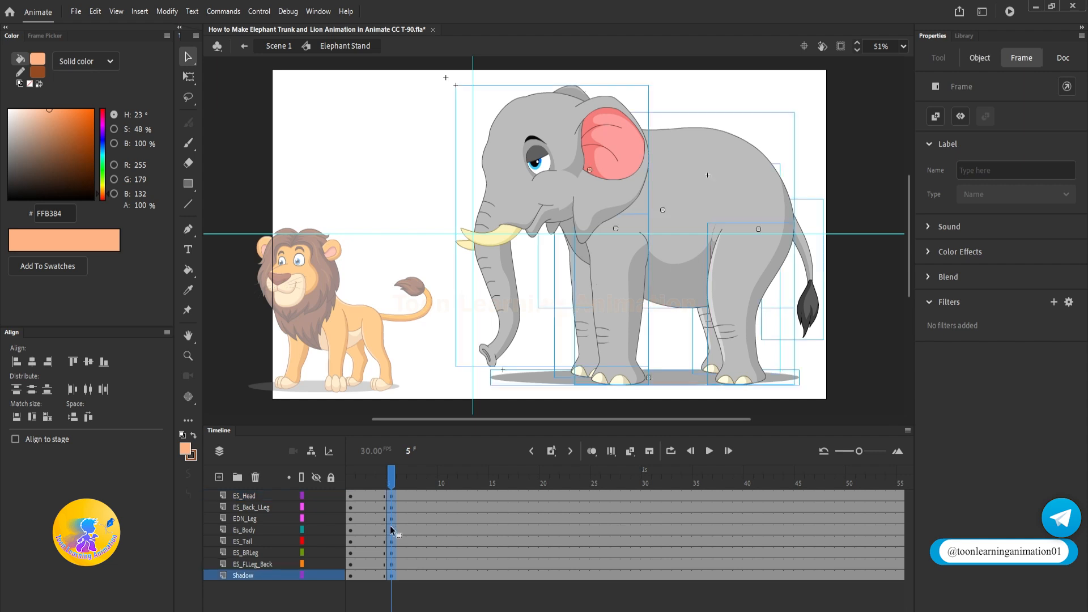
Step: Rotate the head clockwise on frame 5 to swing the trunk toward the lion, and nudge the head upward
left_click(417, 202)
left_click(541, 181)
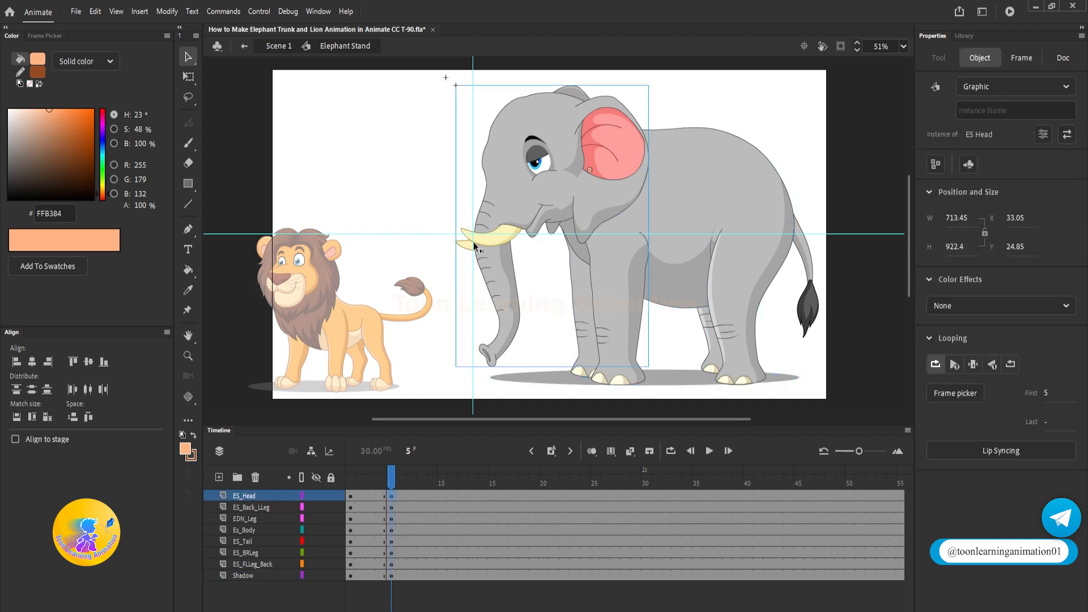
key("q")
left_click_drag(448, 374, 428, 321)
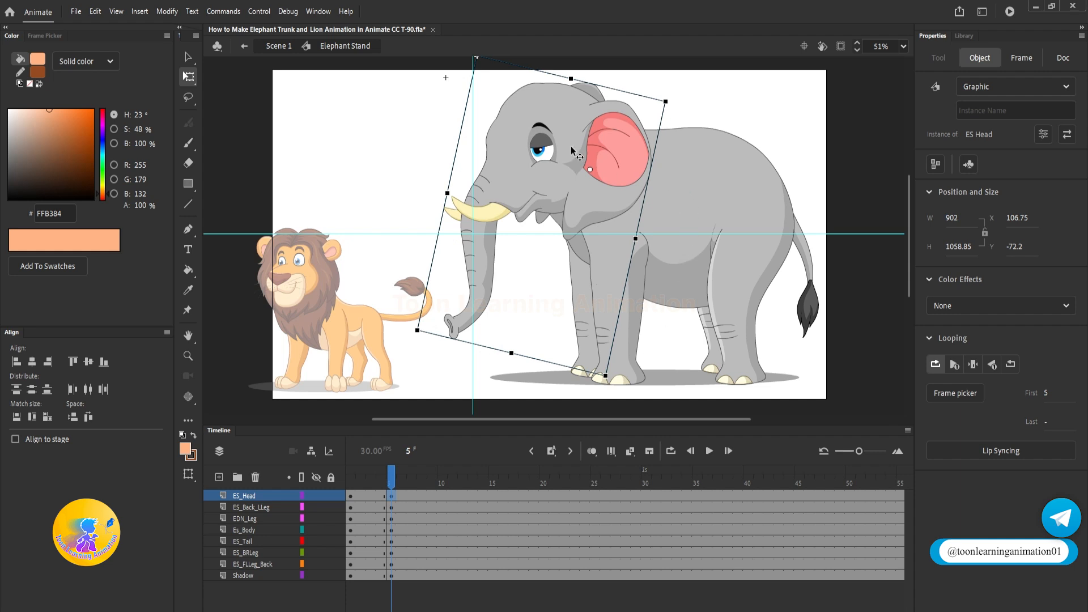
key("shift+Up")
key("shift+Up")
key("shift+Up")
key("shift+Up")
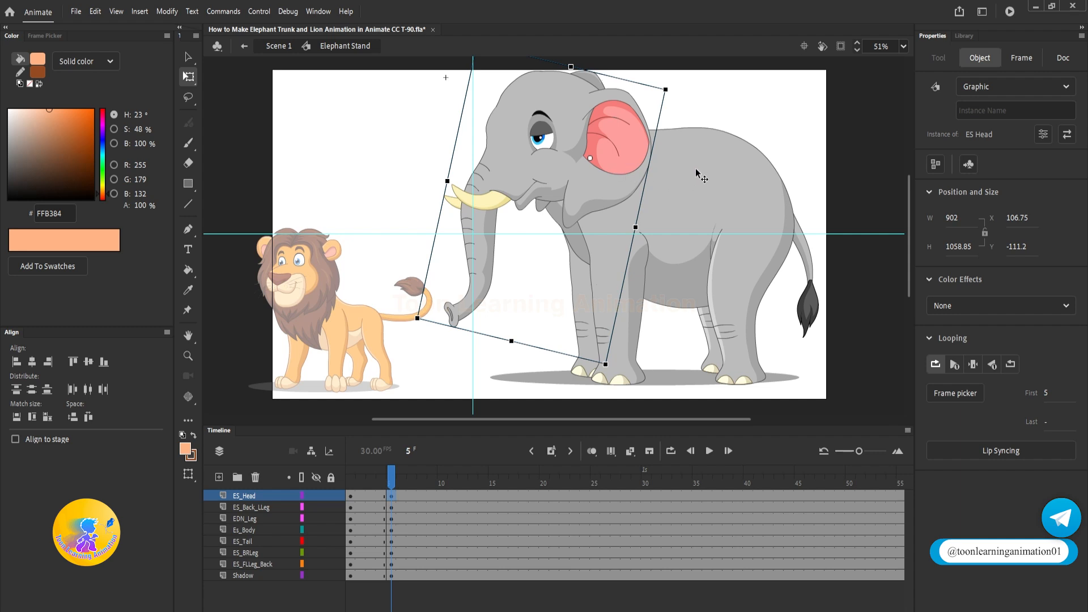
Step: Skew the front end of the body upward on frame 5, and stretch both front legs up to meet it
left_click(682, 274)
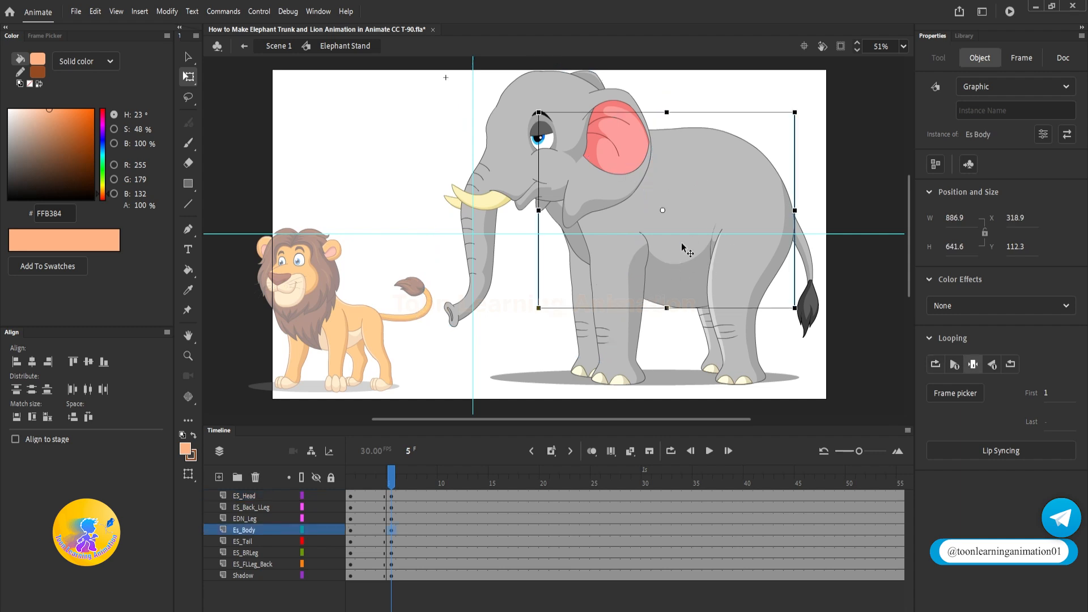
left_click_drag(540, 180, 540, 165)
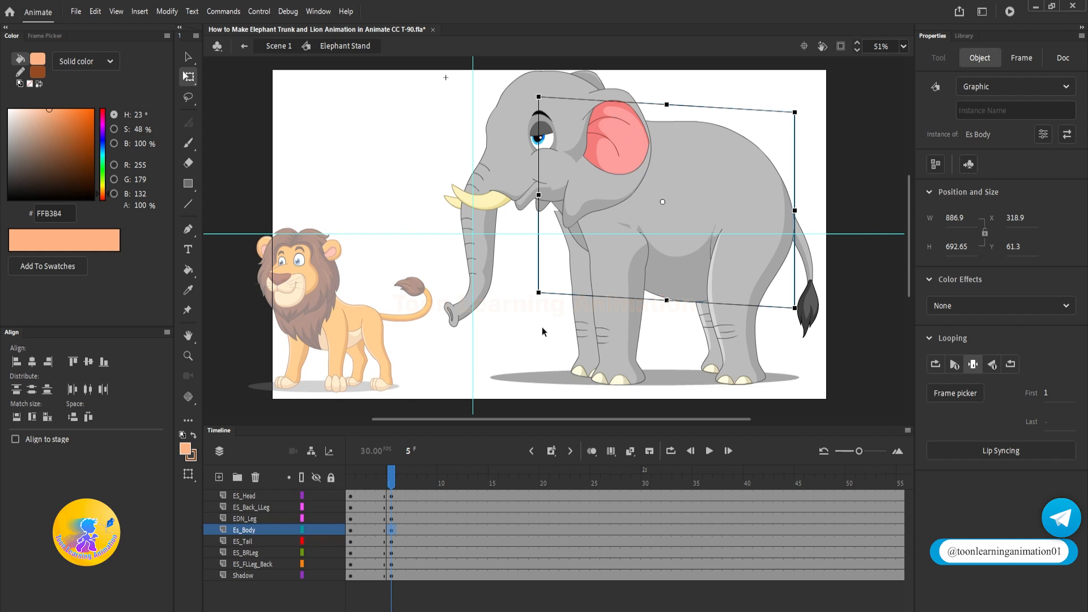
left_click_drag(542, 327, 631, 335)
left_click_drag(603, 211, 602, 202)
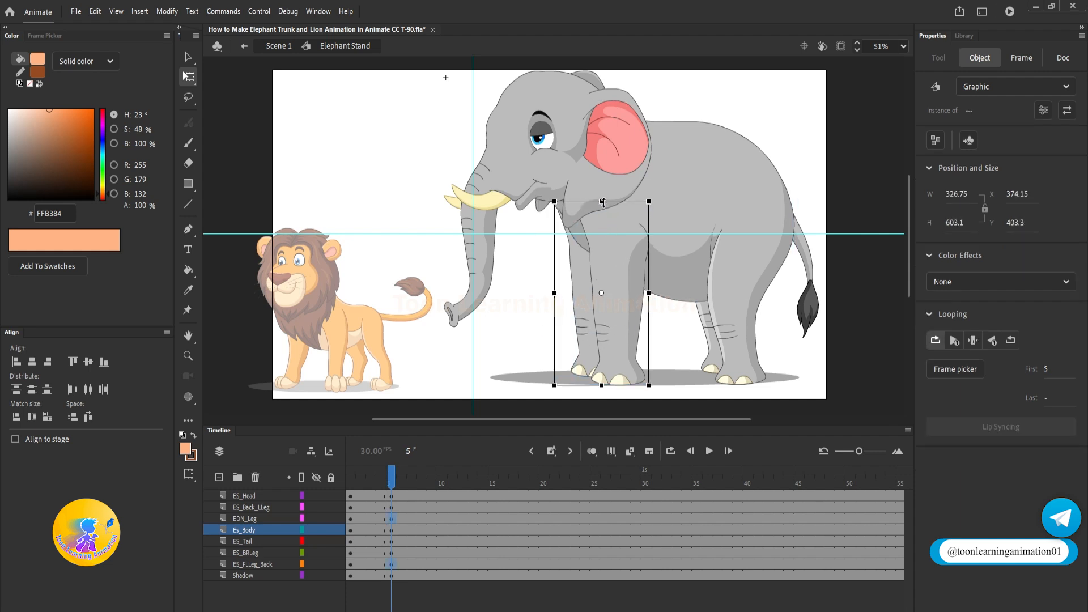
Step: Stretch both back legs slightly upward on frame 5, and select the tail
left_click(746, 298)
left_click_drag(685, 326, 755, 328)
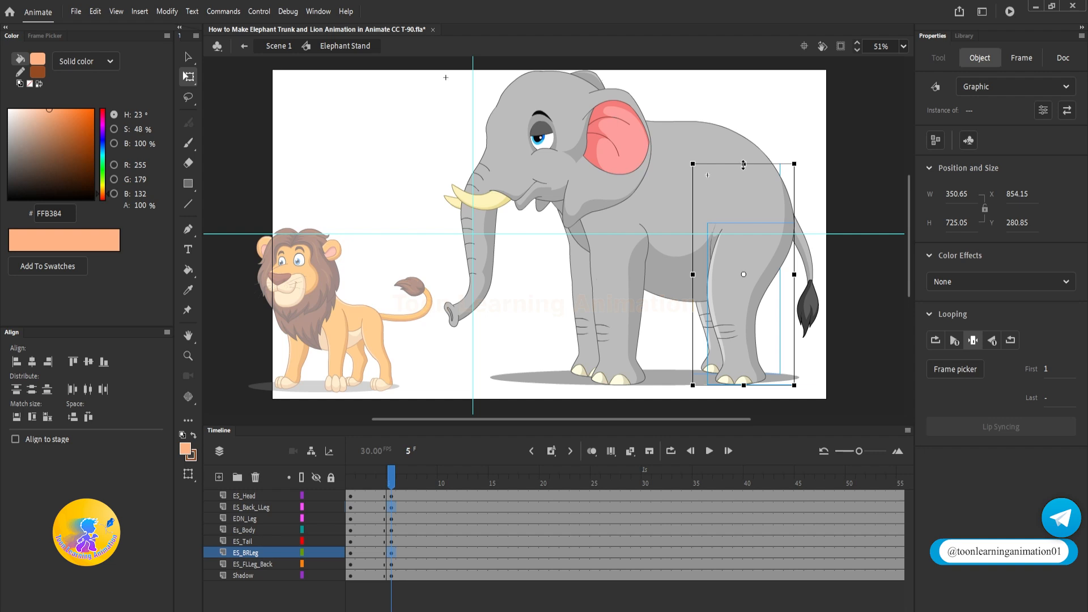
left_click(771, 170)
left_click(816, 262)
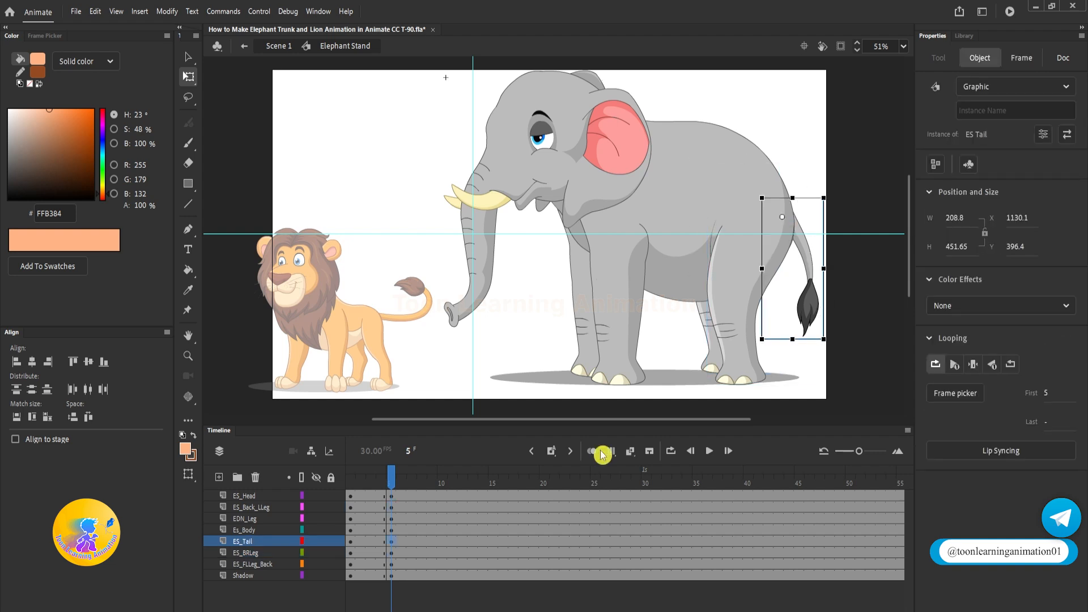
Step: Apply classic tweens between frames 1 and 5 on all layers except Shadow, play the motion, and rewind to frame 1
left_click(364, 519)
left_click_drag(365, 520, 365, 575)
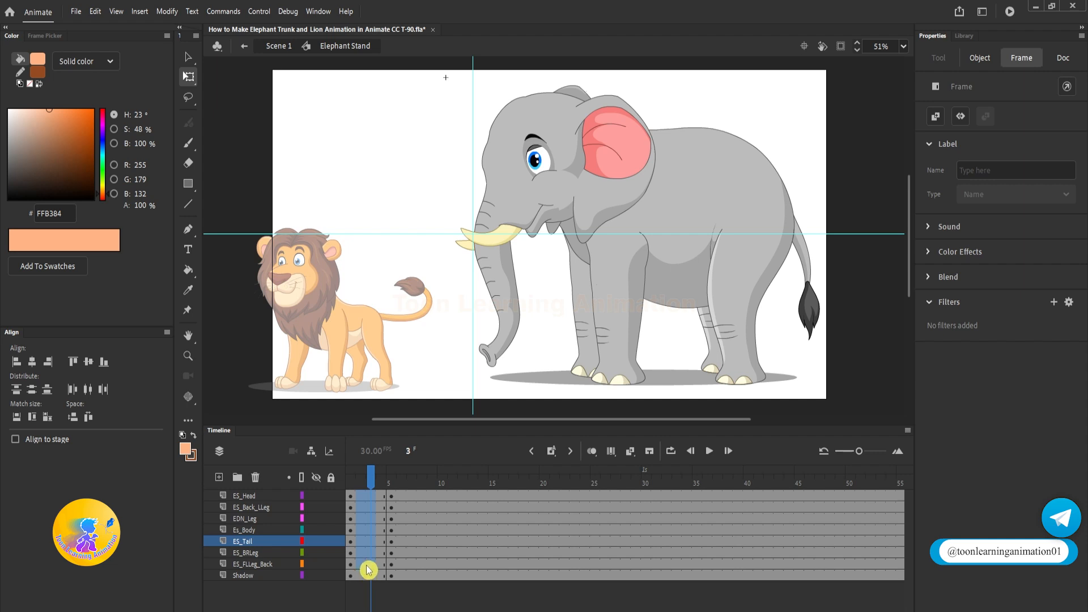
right_click(367, 565)
left_click(432, 218)
left_click_drag(372, 482, 379, 504)
left_click(402, 183)
key("Return")
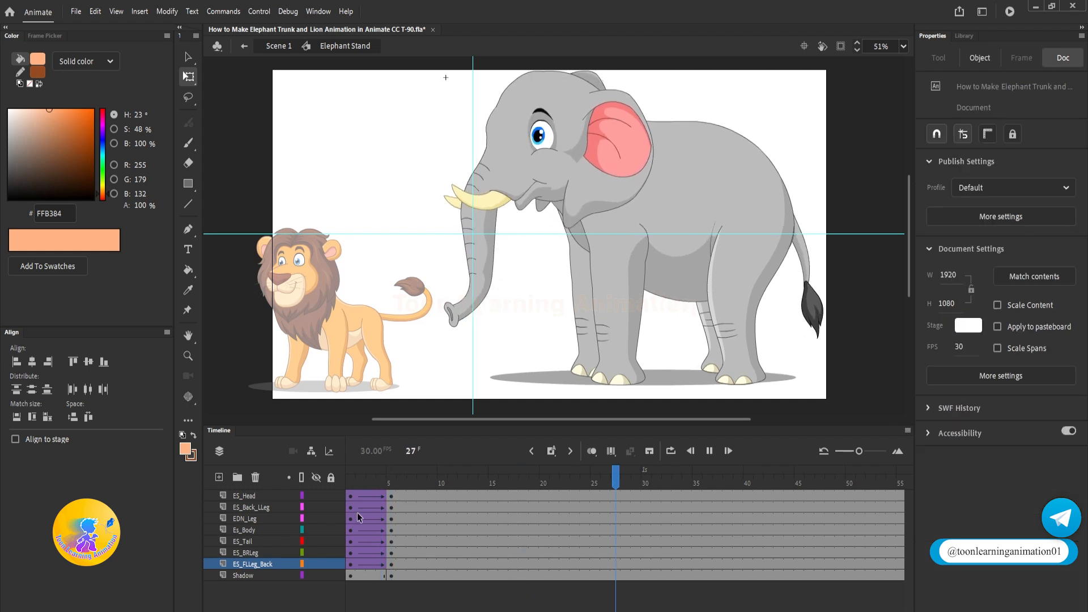
left_click(350, 483)
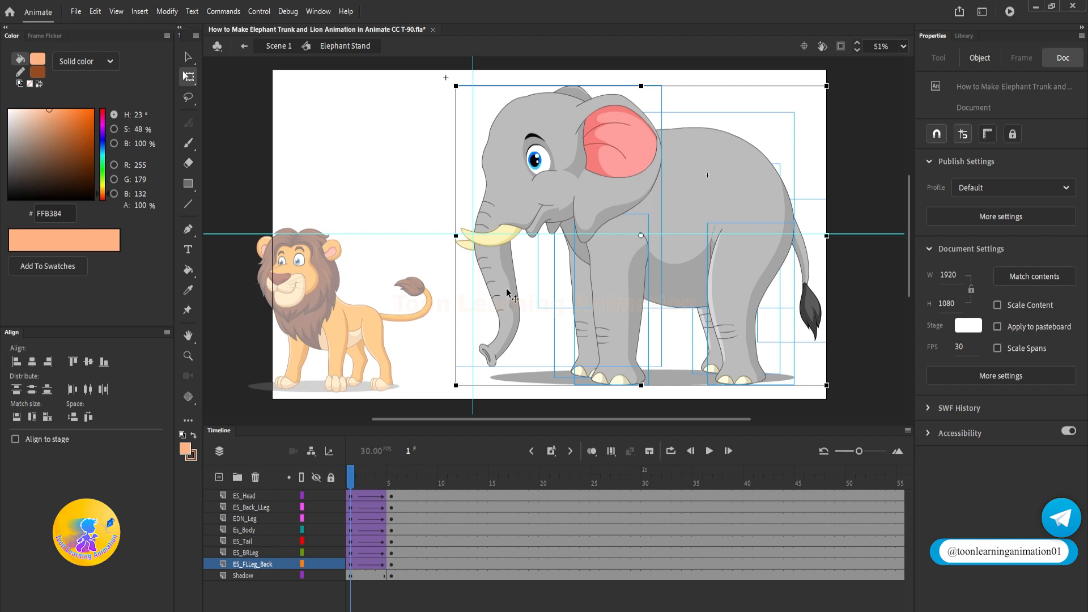
Step: Insert keyframes at frame 10 on all layers except Shadow, and rotate the head slightly further clockwise there
left_click(392, 483)
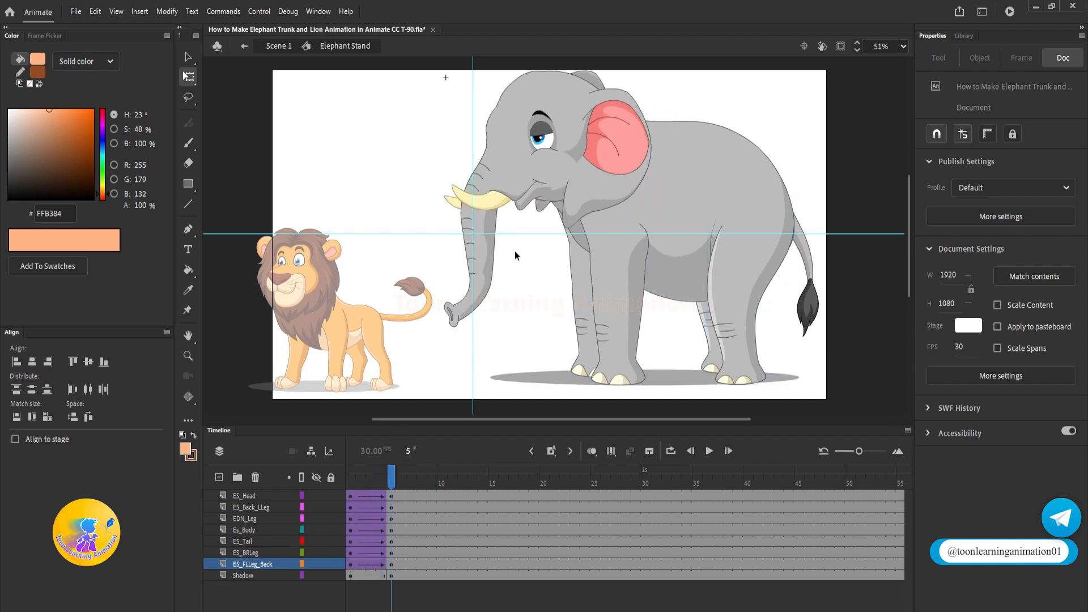
left_click_drag(442, 498, 443, 567)
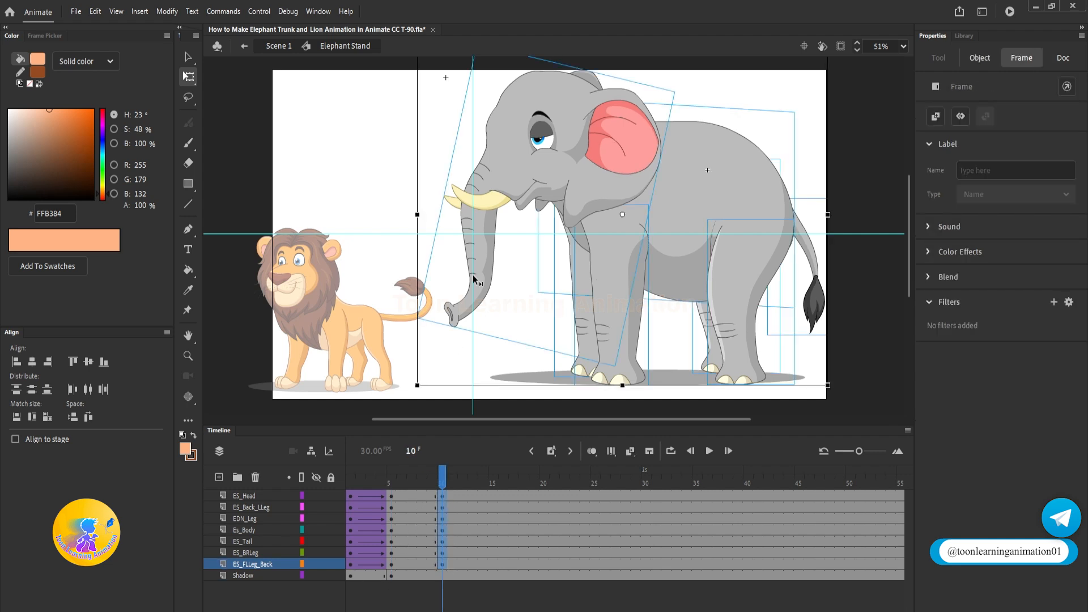
left_click(396, 141)
left_click_drag(507, 151, 515, 287)
left_click(517, 289)
left_click_drag(537, 336, 541, 251)
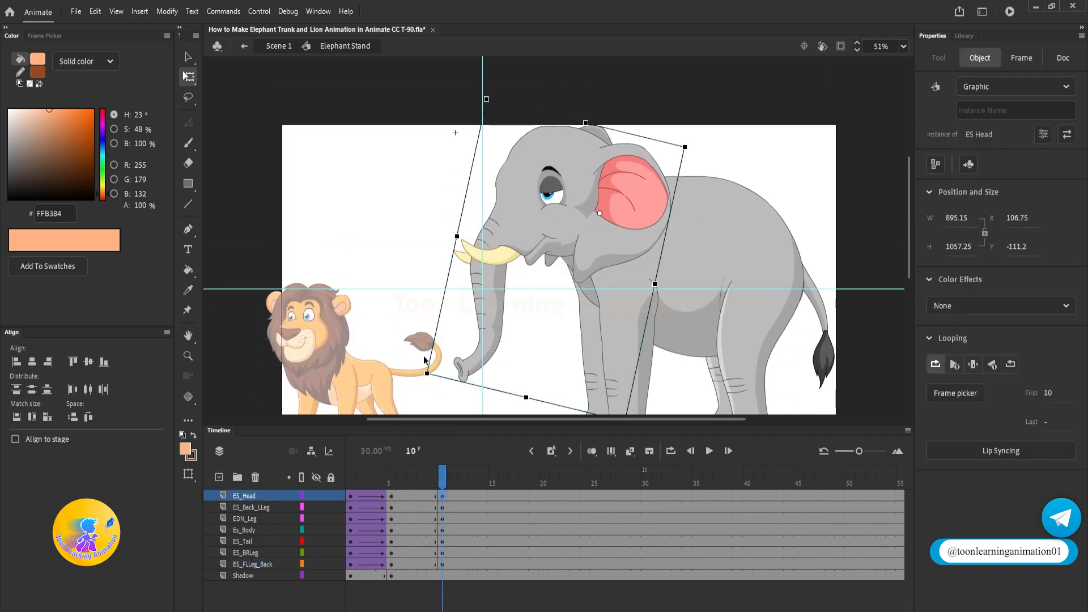
left_click_drag(424, 376, 416, 364)
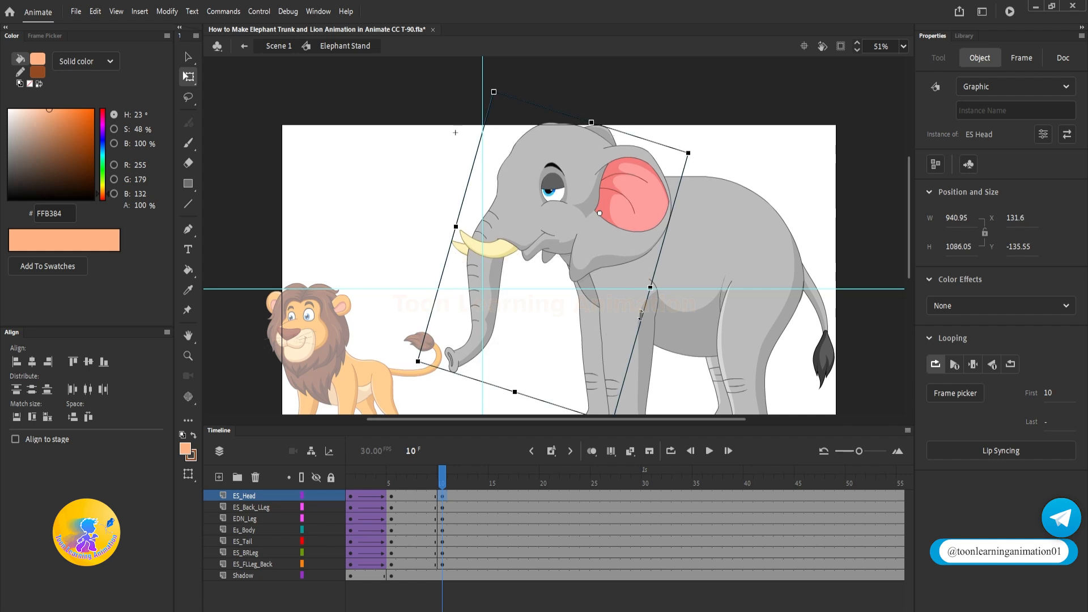
Step: Skew the front end of the body slightly further upward on frame 10
left_click_drag(640, 313, 638, 253)
left_click(604, 280)
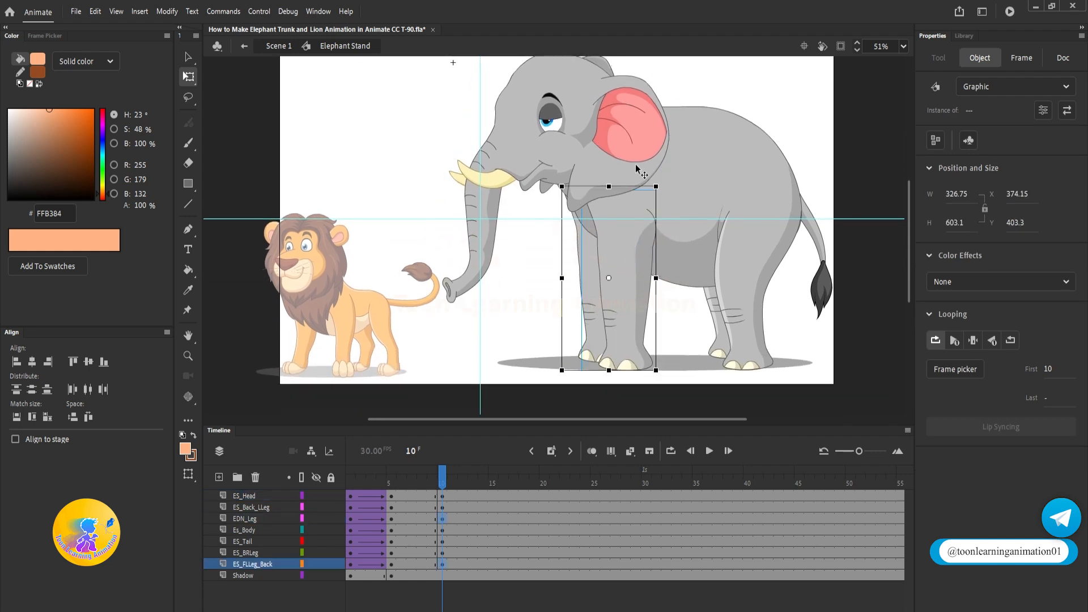
left_click(618, 223)
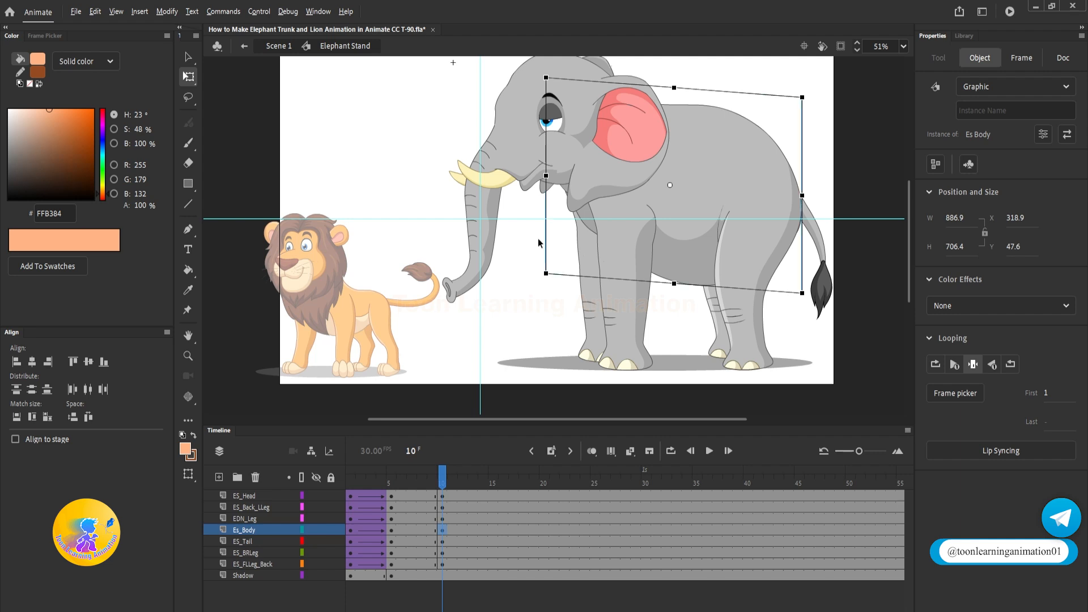
Step: Apply classic tweens between frames 5 and 10 on all layers except Shadow, and play back the motion
left_click_drag(404, 493, 420, 564)
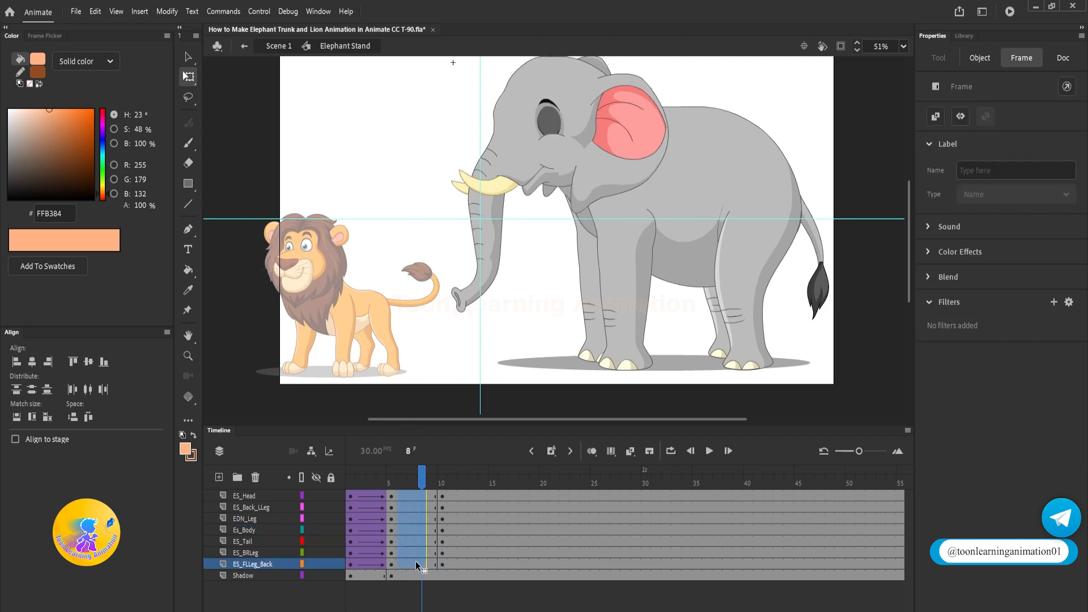
right_click(420, 564)
left_click(454, 211)
key("Return")
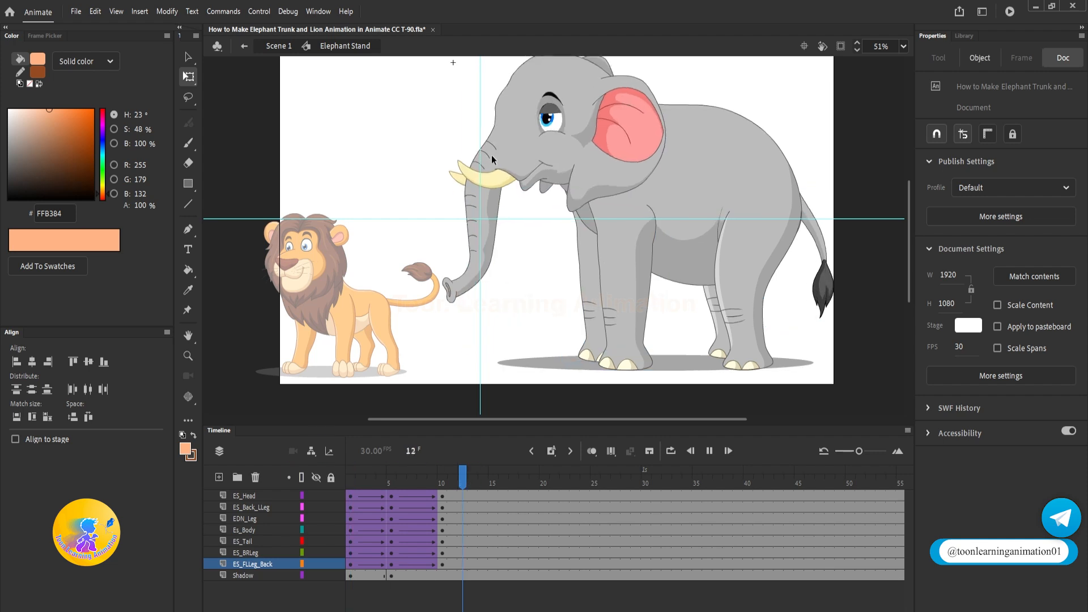
left_click(381, 478)
key("Return")
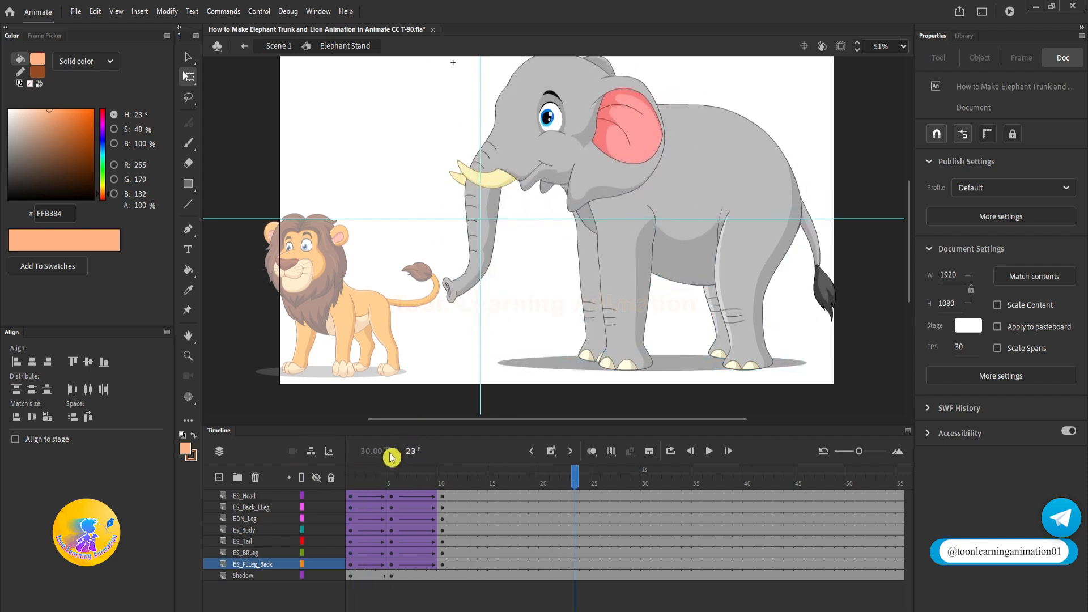
Step: Shift the frame 10 keyframes to frame 13 on all layers except Shadow, and play back the slower motion
left_click(414, 477)
left_click_drag(433, 495, 464, 495)
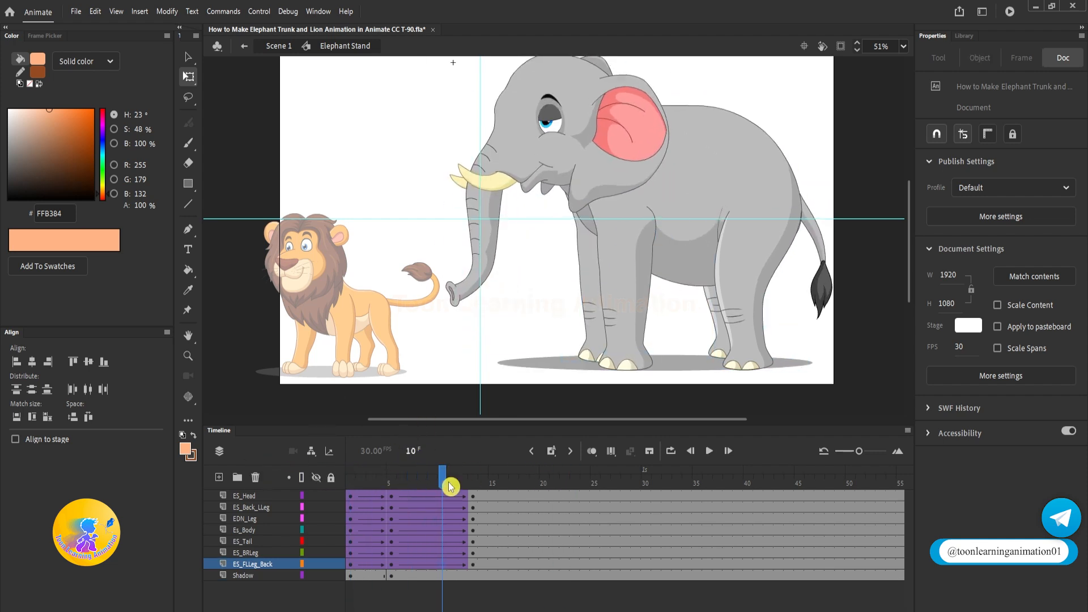
key("Return")
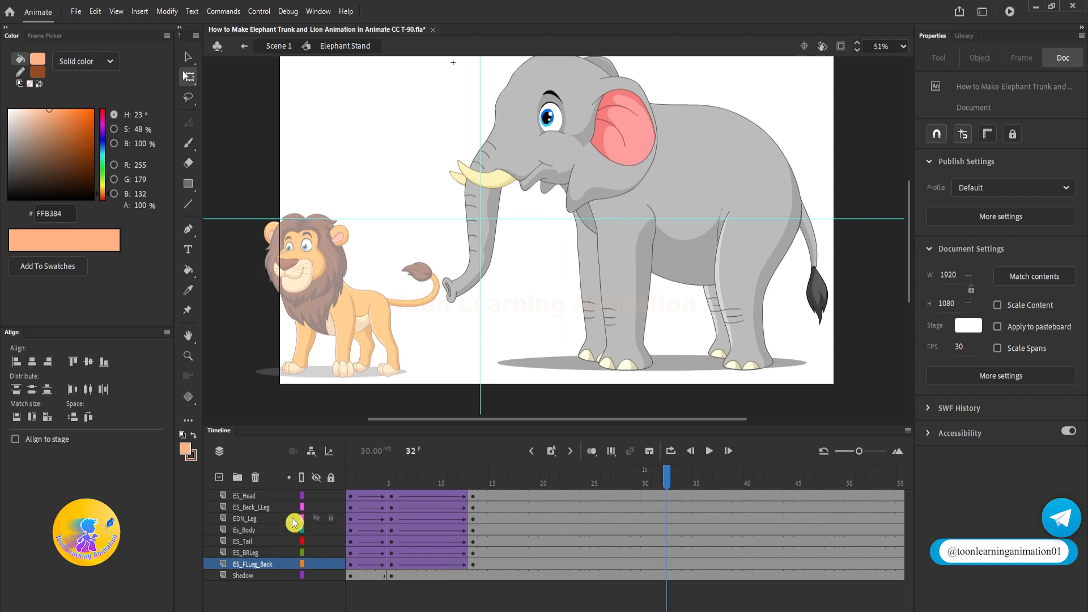
Step: Synchronize the symbols across the tweened frames on all layers except Shadow
left_click(245, 496, "shift")
right_click(361, 521)
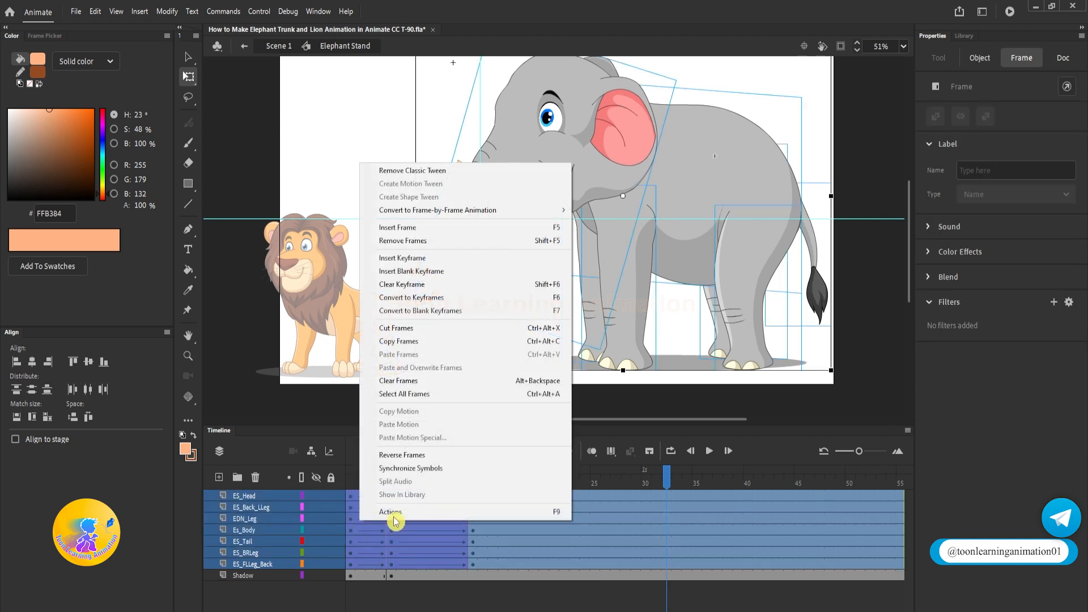
left_click(416, 469)
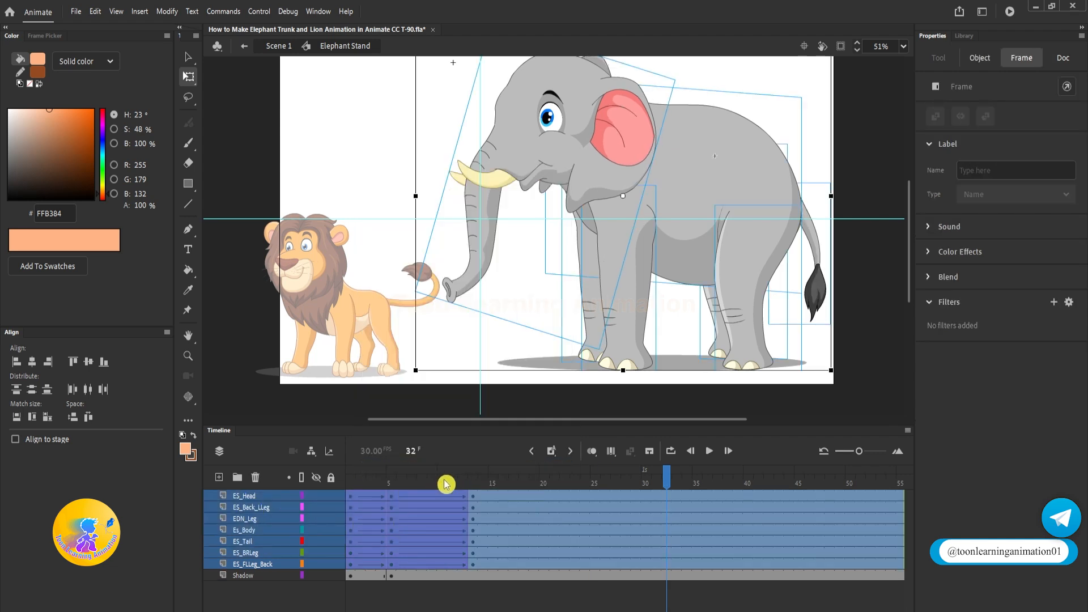
Step: Play back the elephant's motion and scrub through it between frames 1 and 13
left_click_drag(483, 483, 338, 446)
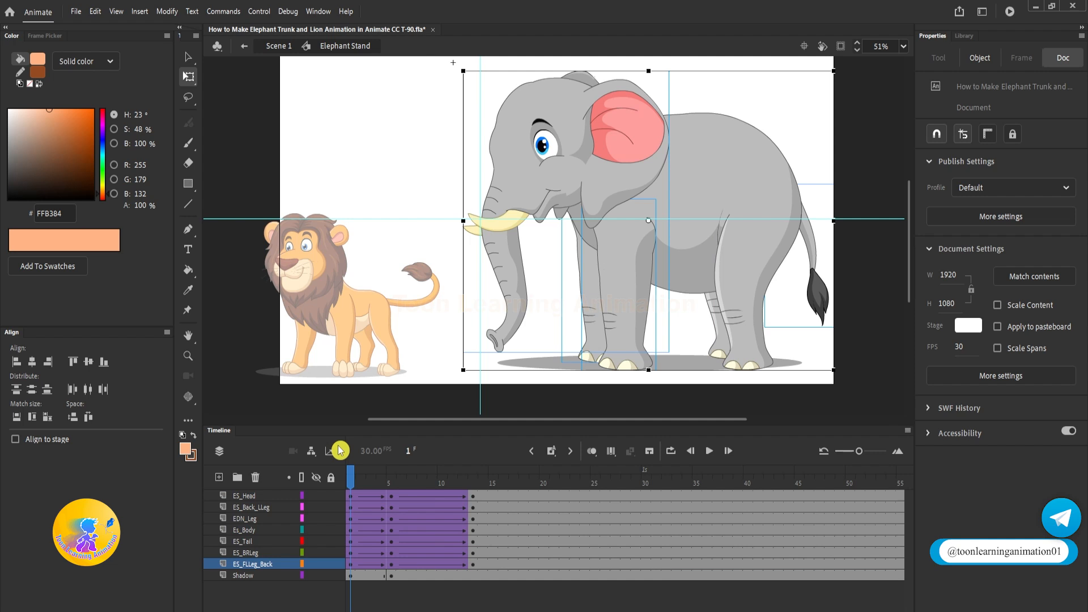
key("Return")
key("Return")
left_click_drag(372, 481, 312, 475)
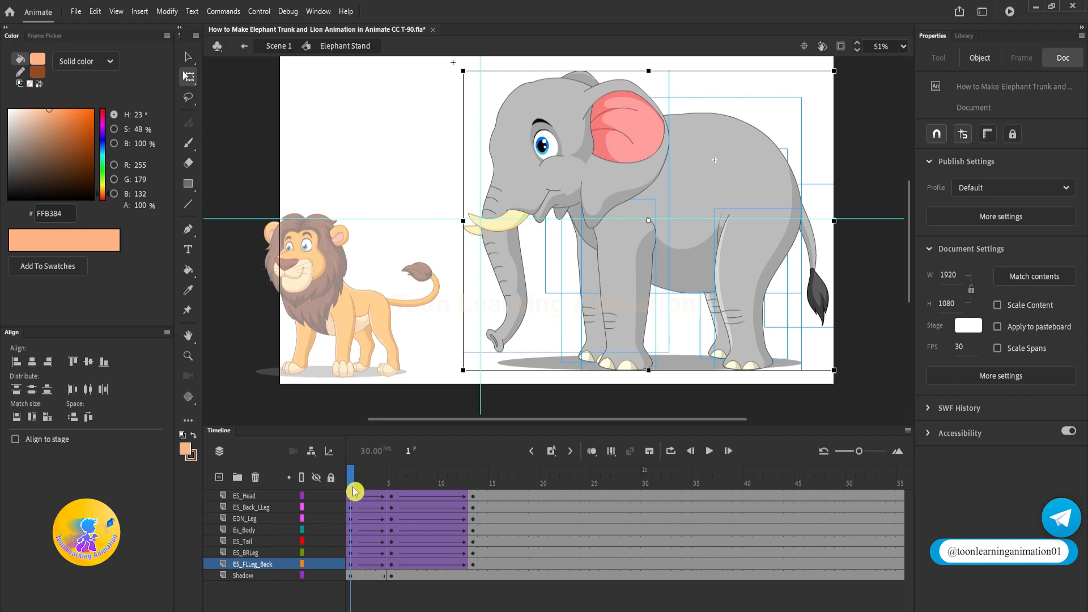
left_click_drag(391, 488, 476, 481)
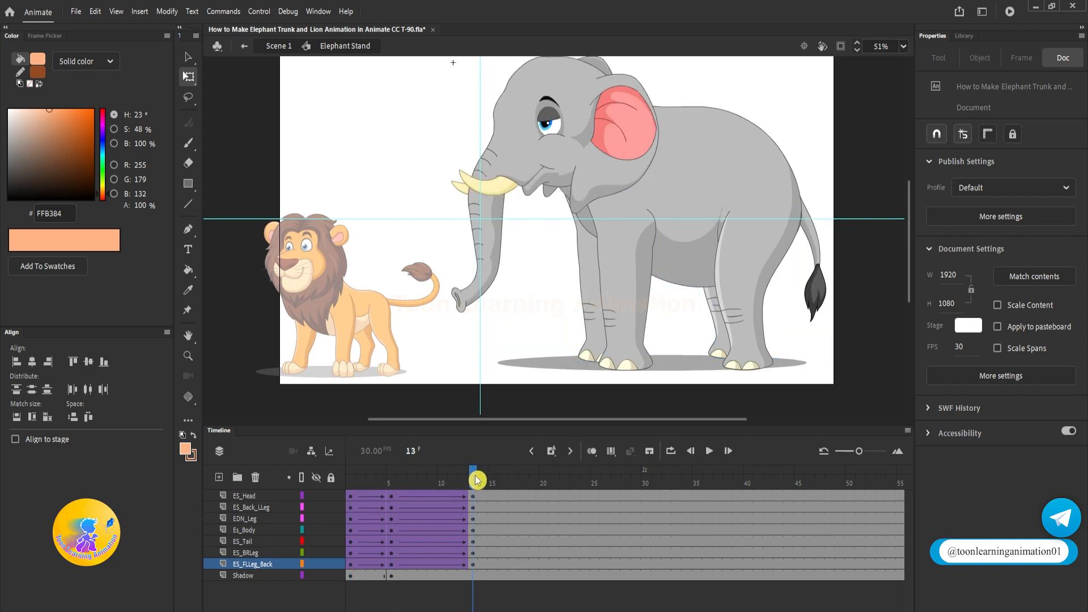
left_click(350, 479)
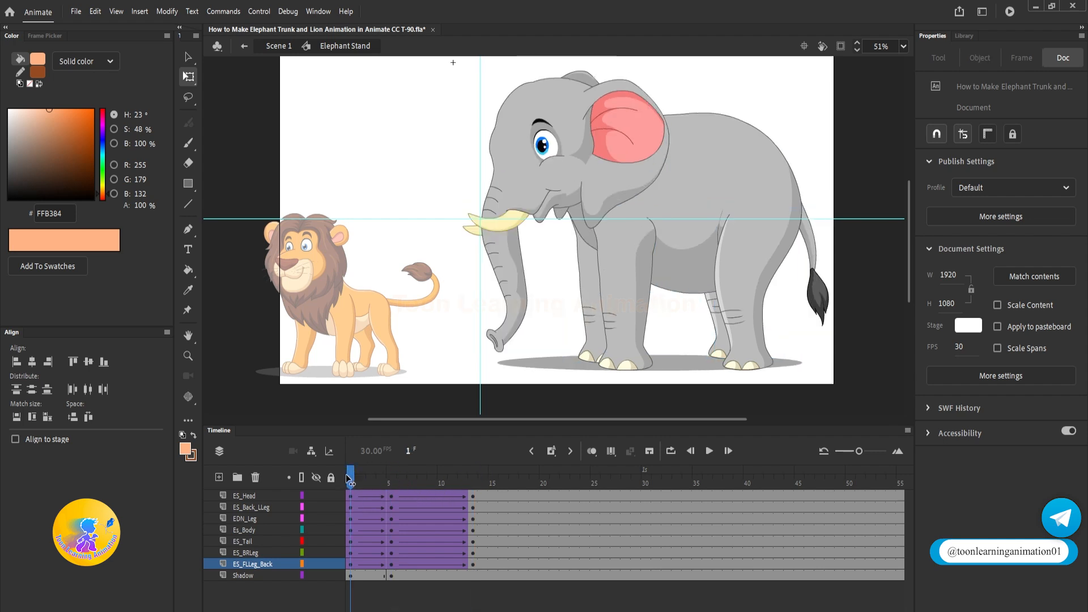
left_click_drag(393, 482, 473, 482)
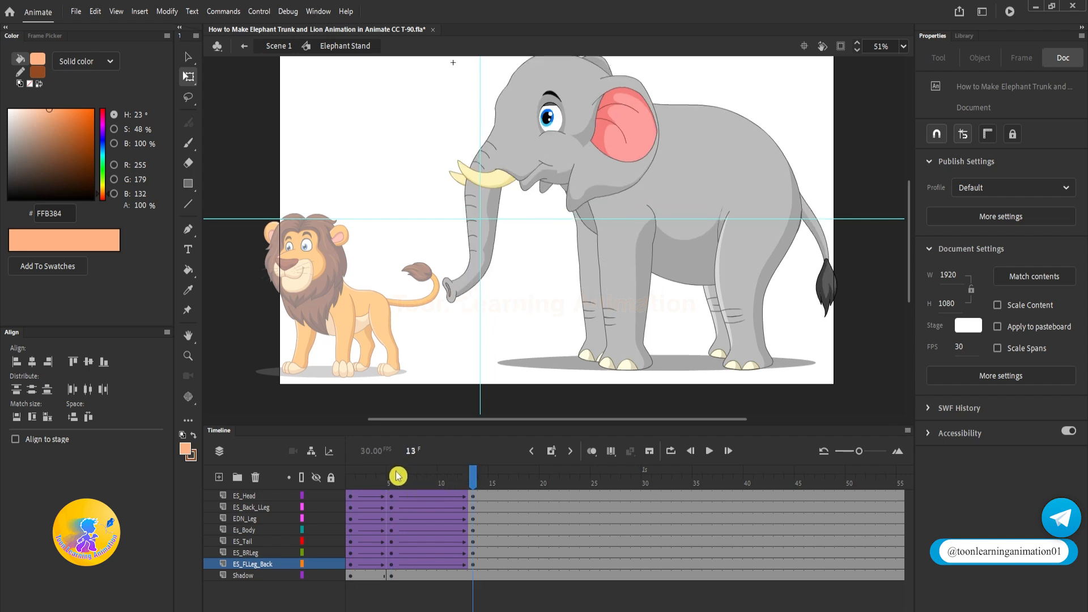
Step: On frame 13, open the trunk symbol ES Sund inside the ES Head symbol for editing
scroll(500, 245, "up", 3)
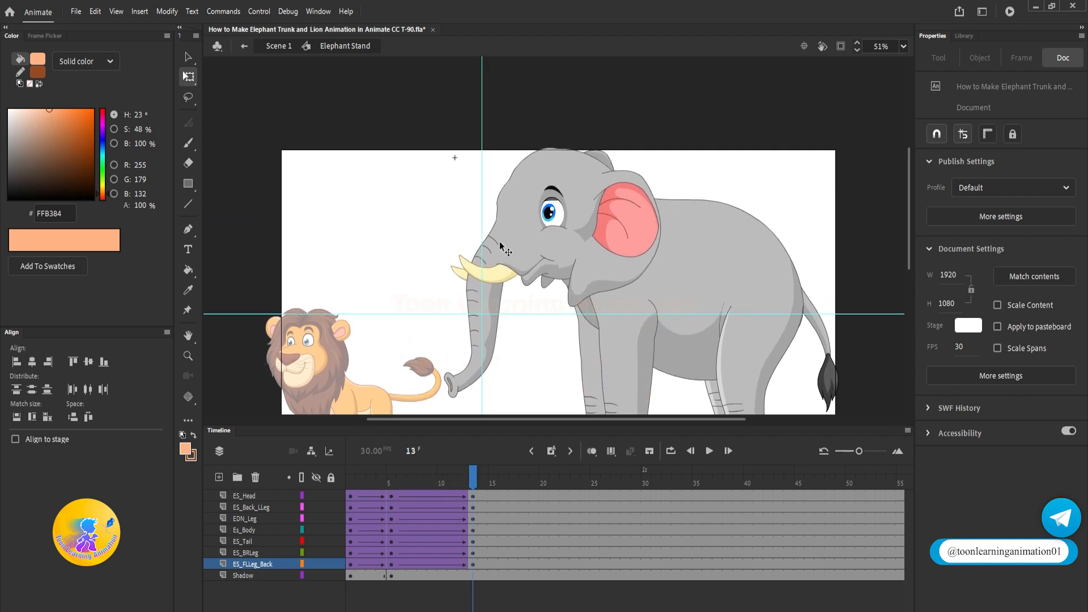
scroll(498, 332, "down", 2)
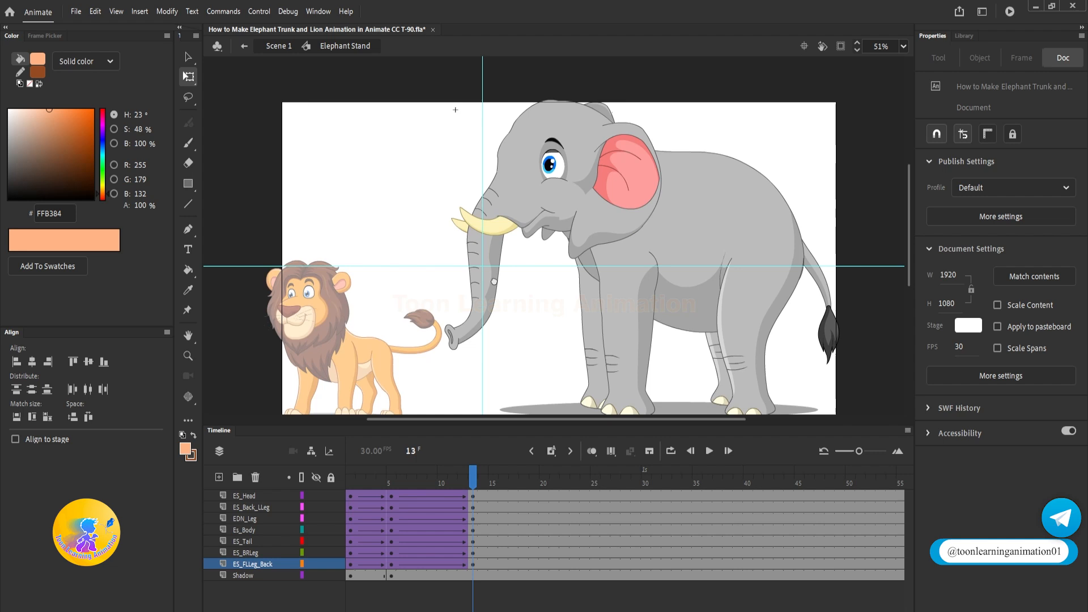
left_click(470, 329)
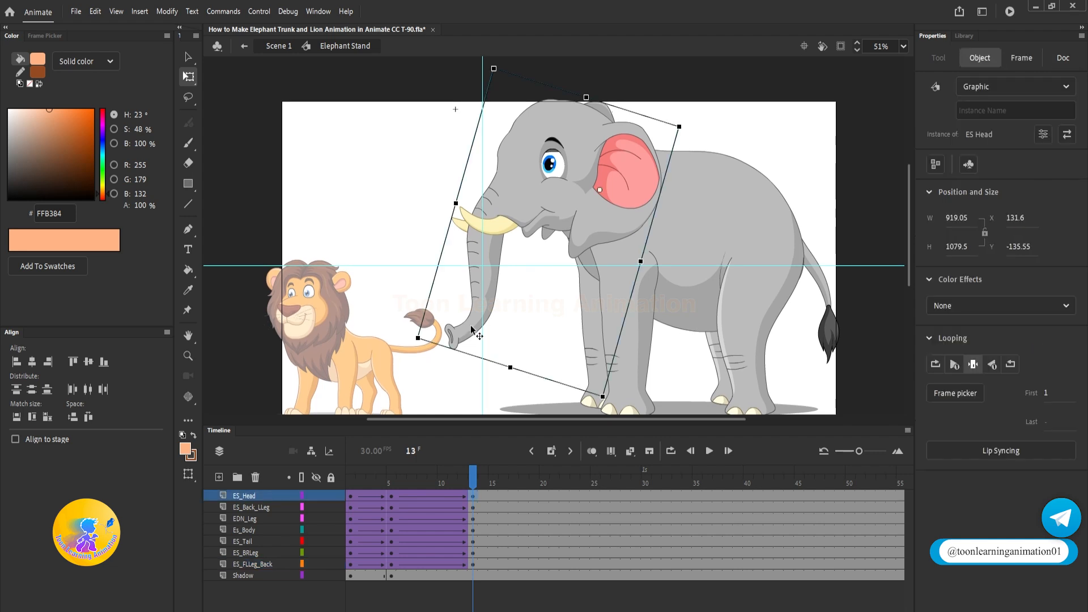
double_click(471, 329)
double_click(470, 329)
key("v")
Step: Insert a keyframe at frame 2 on the ES_S trunk layer
left_click_drag(376, 481, 351, 482)
left_click(356, 498)
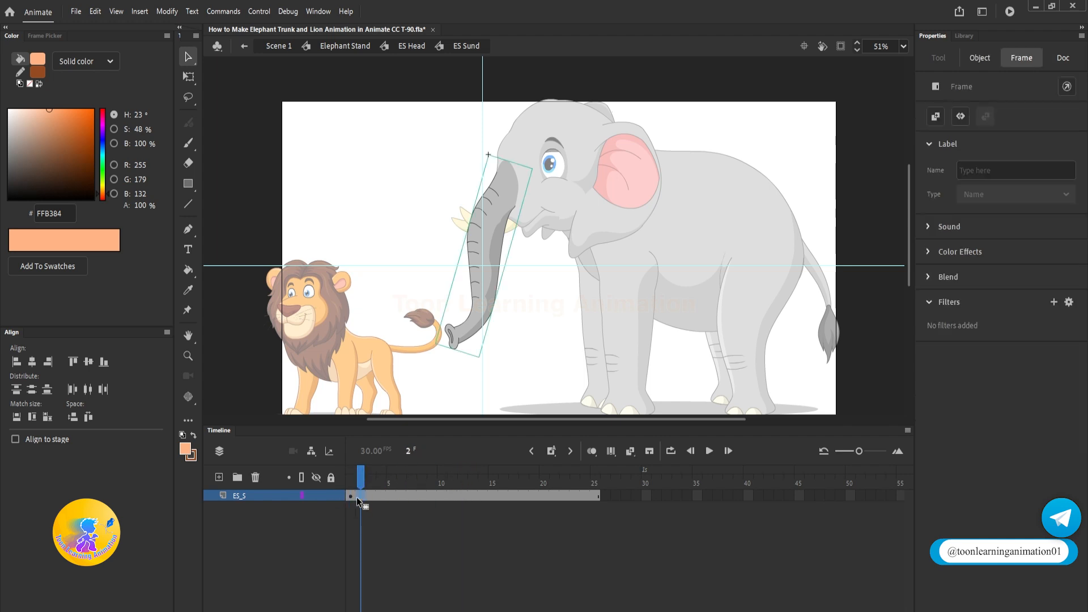
key("F6")
left_click(361, 497)
Step: Add a new layer above ES_S and set the Line tool's stroke color to red, FF0000
left_click(219, 478)
left_click(187, 207)
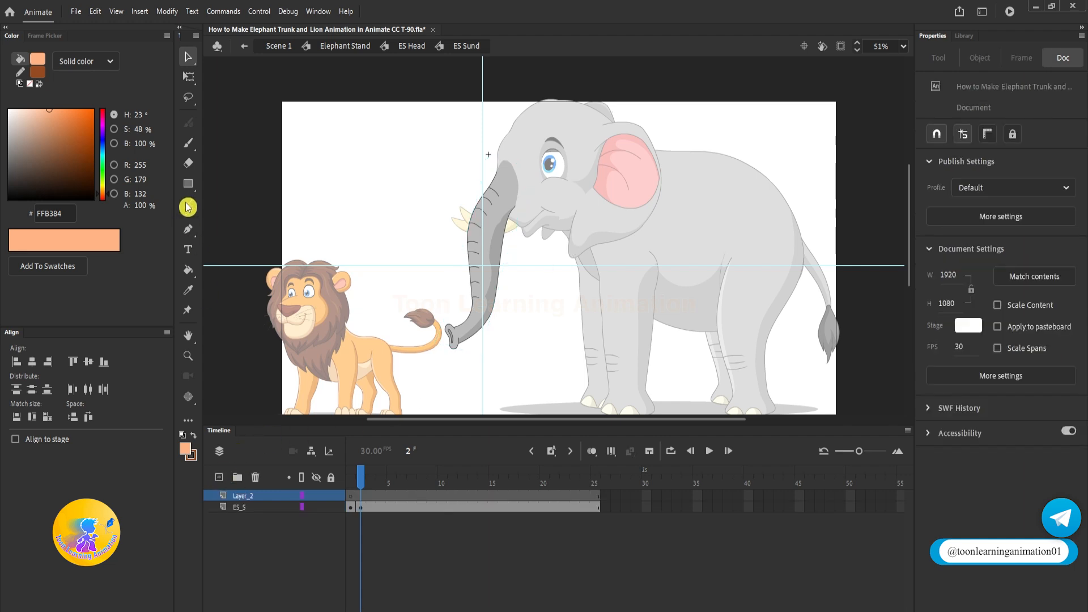
scroll(494, 325, "up", 4)
left_click_drag(633, 170, 629, 199)
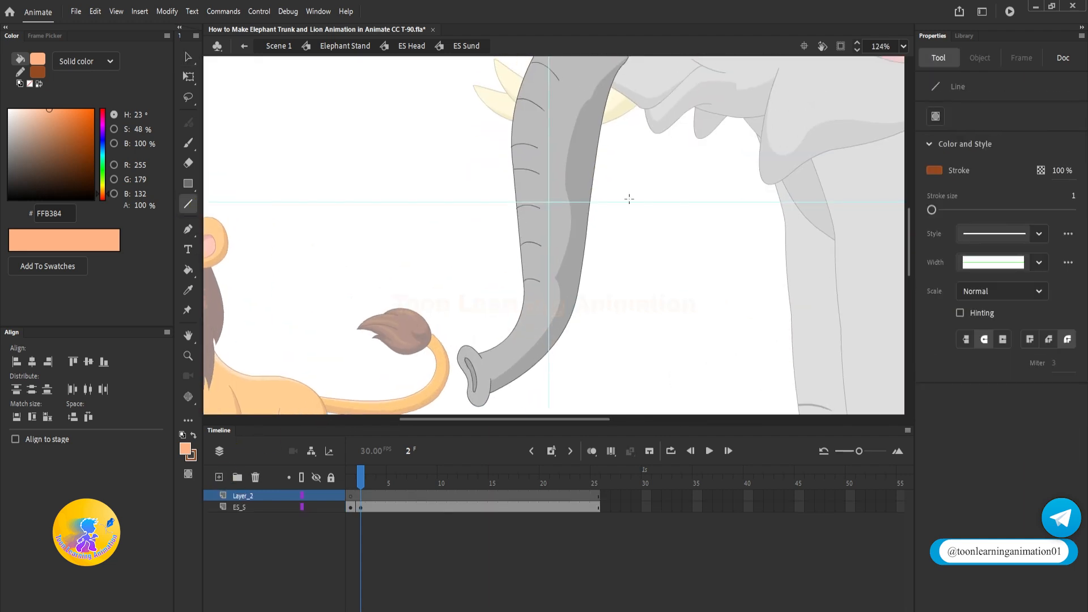
scroll(618, 126, "down", 4)
scroll(608, 141, "up", 4)
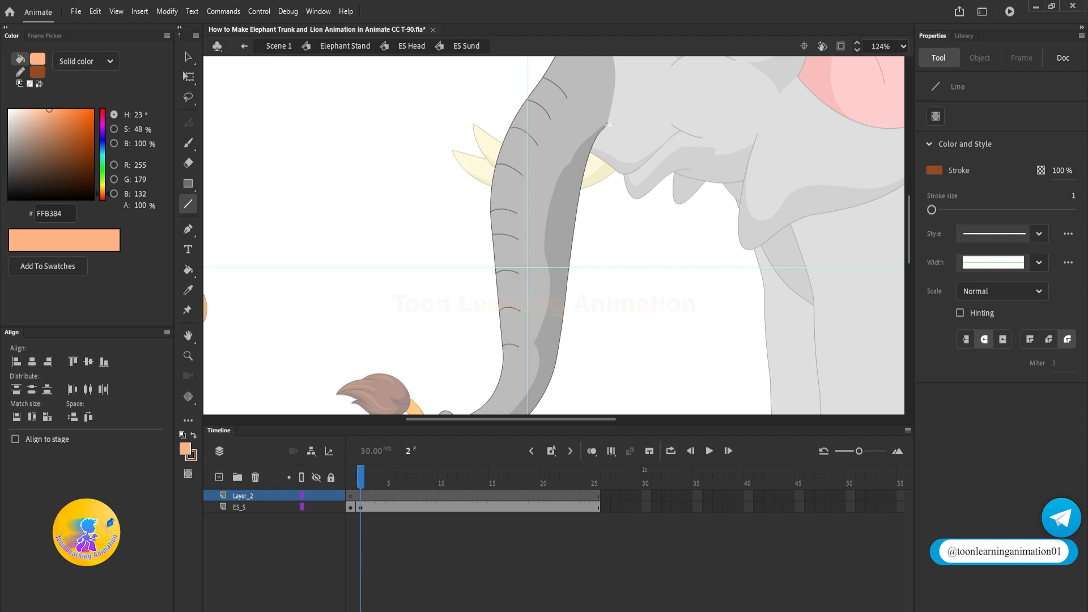
left_click(191, 455)
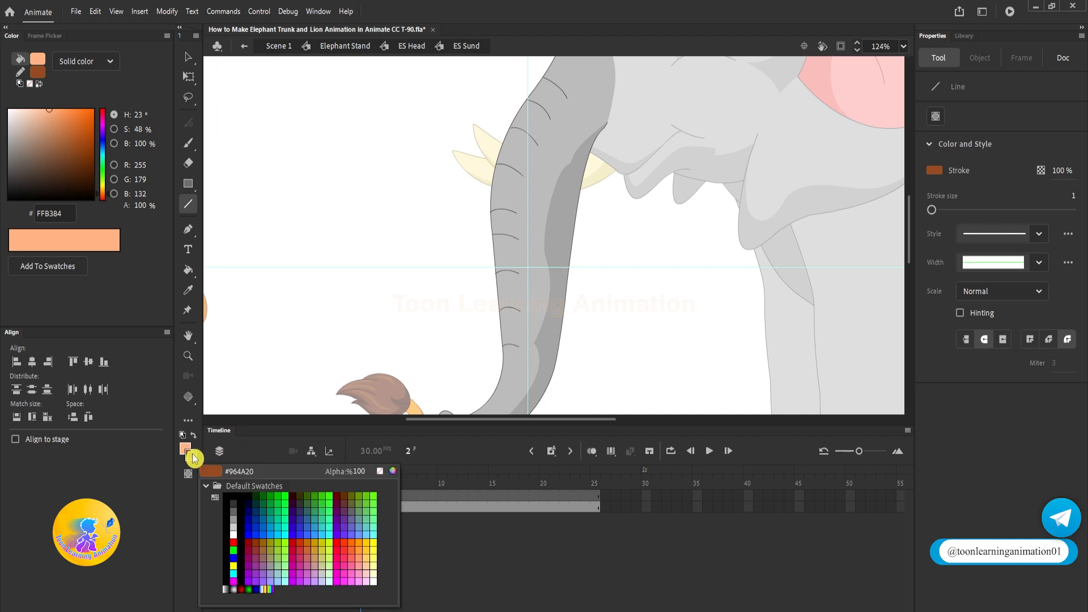
left_click(234, 541)
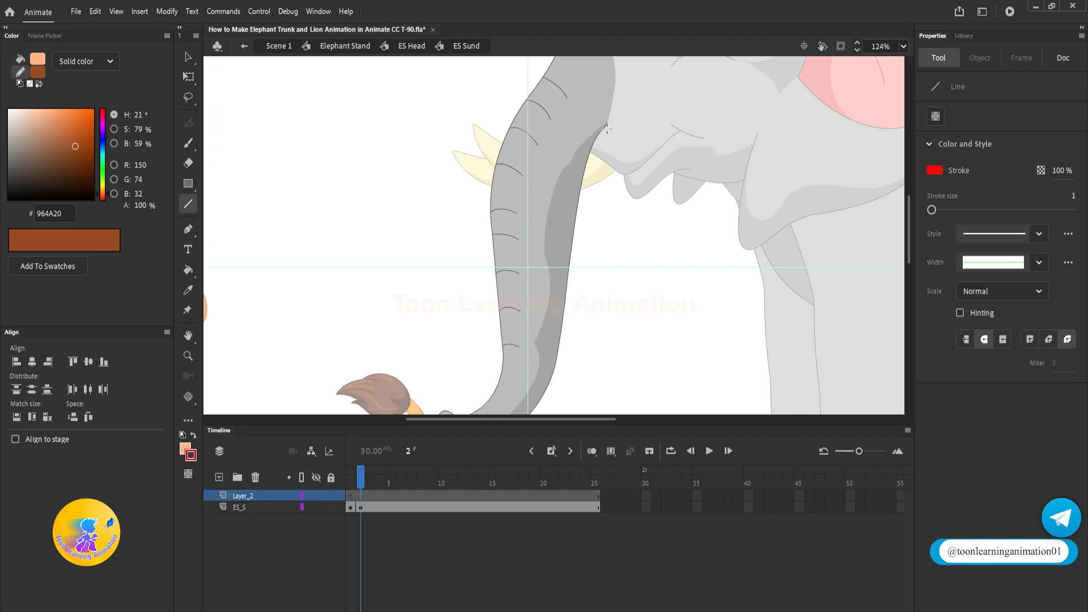
Step: Trace the trunk's rear edge on the new layer with red lines bent along its curve down to the tip
left_click_drag(596, 161, 567, 264)
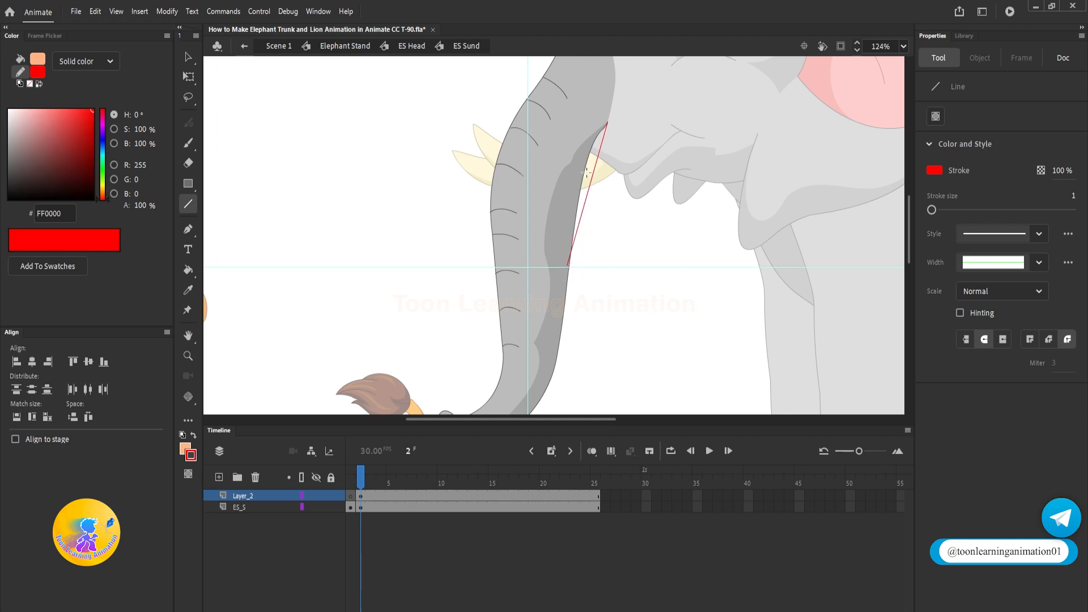
left_click_drag(589, 183, 584, 160)
scroll(567, 203, "down", 3)
scroll(568, 203, "up", 3)
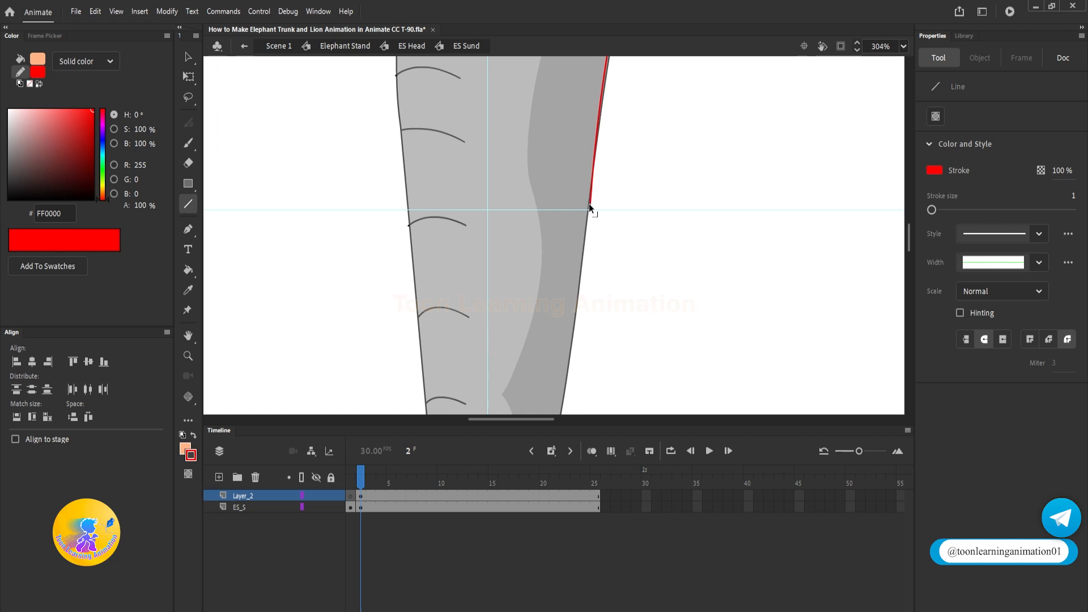
scroll(590, 203, "down", 5)
scroll(595, 236, "up", 3)
mouse_move(592, 133)
left_mouse_down()
mouse_move(546, 347)
mouse_move(550, 338)
left_mouse_up()
left_click_drag(560, 298, 570, 309)
mouse_move(562, 323)
left_mouse_down()
mouse_move(589, 237)
mouse_move(451, 350)
left_mouse_up()
left_click_drag(483, 326, 492, 347)
Step: Trace the trunk's front edge with red lines bent along its curve, from the tip up to the forehead
scroll(492, 347, "down", 1)
mouse_move(481, 301)
left_mouse_down()
mouse_move(495, 393)
mouse_move(522, 122)
left_mouse_up()
left_click_drag(500, 259, 527, 268)
left_click_drag(527, 153, 525, 393)
left_click_drag(521, 365, 609, 114)
left_click_drag(573, 210, 534, 216)
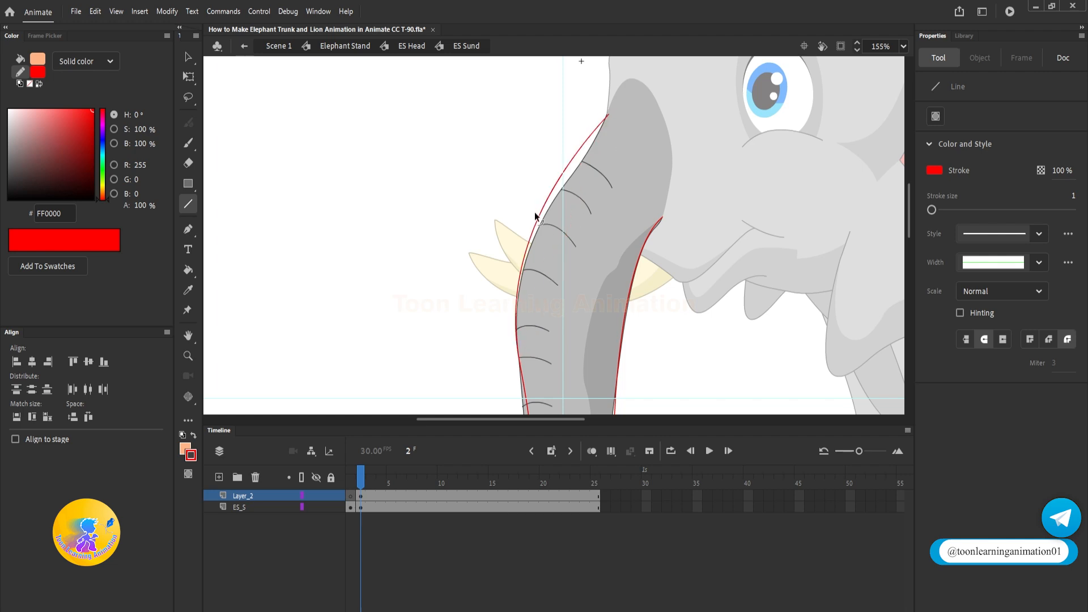
Step: Delete the misplaced red line on the trunk outline and retrace that section with a newly bent line
scroll(535, 216, "down", 1)
left_click_drag(584, 352, 612, 193)
left_click(598, 342, "ctrl")
key("Delete")
left_click_drag(606, 330, 528, 395)
left_click_drag(573, 346, 577, 371)
left_click_drag(635, 142, 636, 143)
scroll(635, 142, "down", 5)
left_click_drag(587, 231, 581, 262)
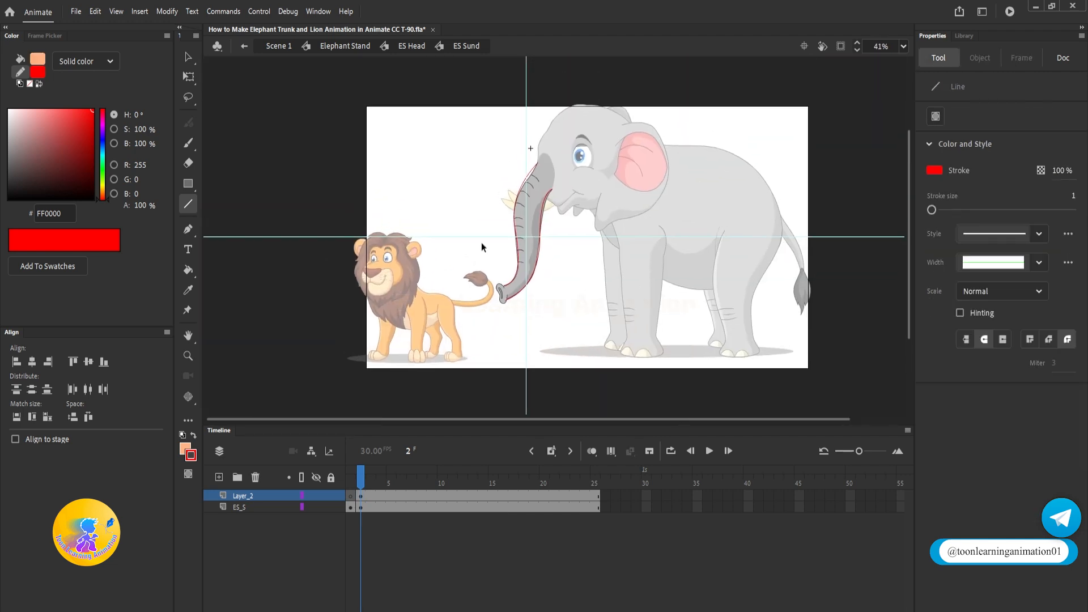
Step: Close the red trunk outline with straight lines across its upper end and across the tip
scroll(485, 248, "up", 2)
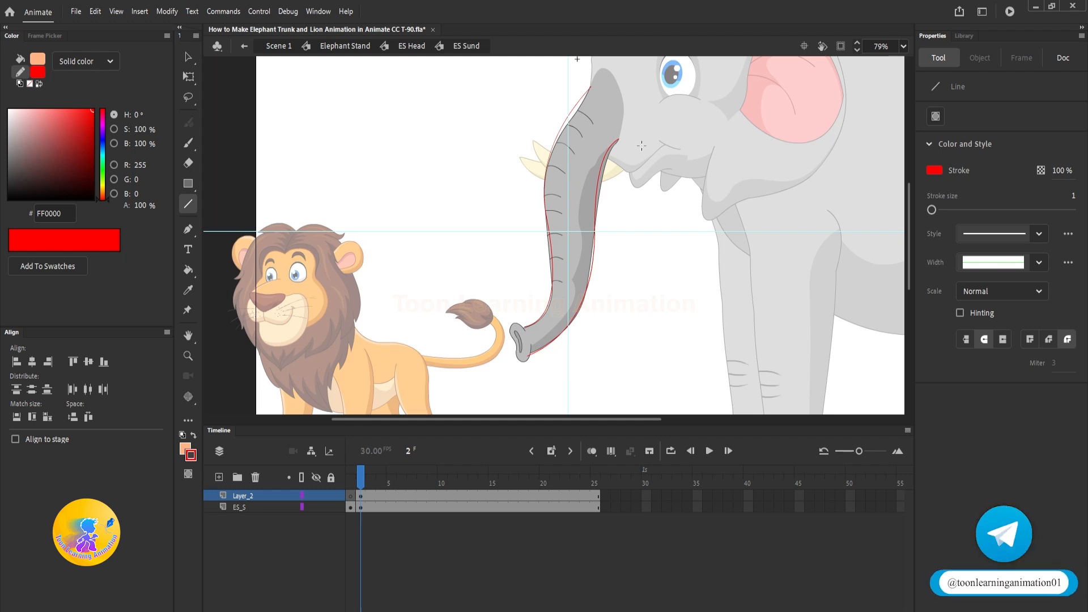
scroll(613, 182, "up", 3)
scroll(598, 176, "up", 3)
left_click_drag(575, 154, 629, 256)
scroll(628, 157, "down", 3)
scroll(572, 244, "up", 2)
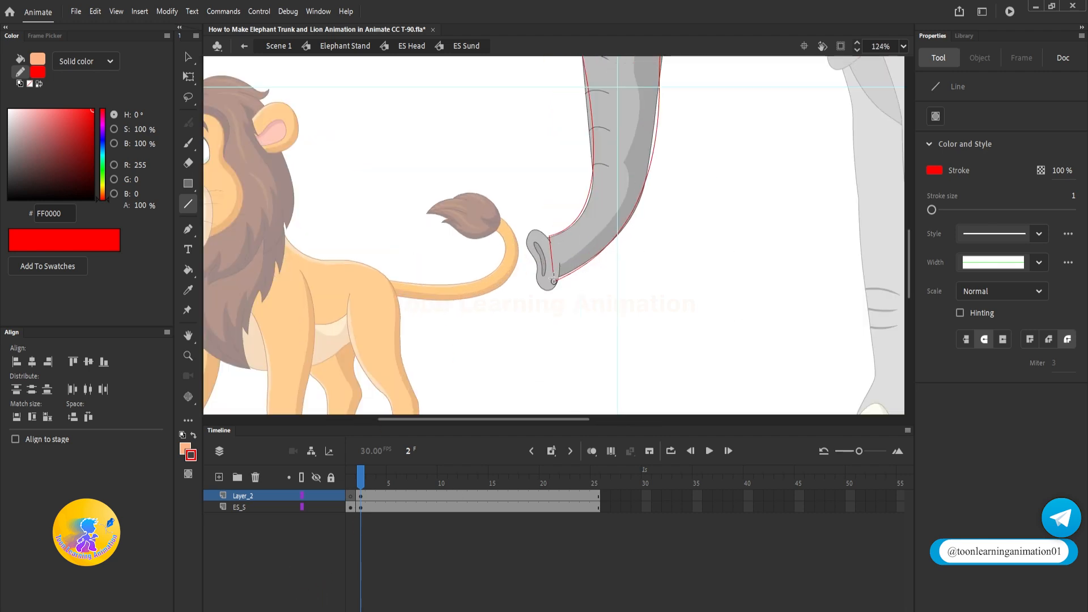
Step: Move the outline's upper tip corner onto the trunk edge and bend the upper closing line outward into a rounded arc
left_click(188, 56)
scroll(548, 248, "up", 3)
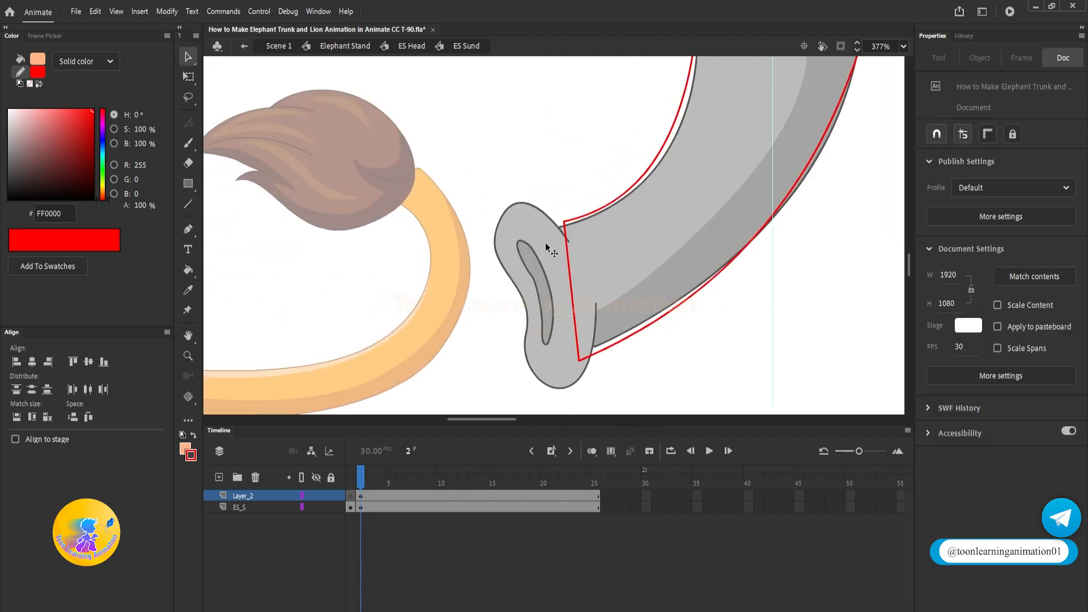
left_click_drag(563, 222, 547, 230)
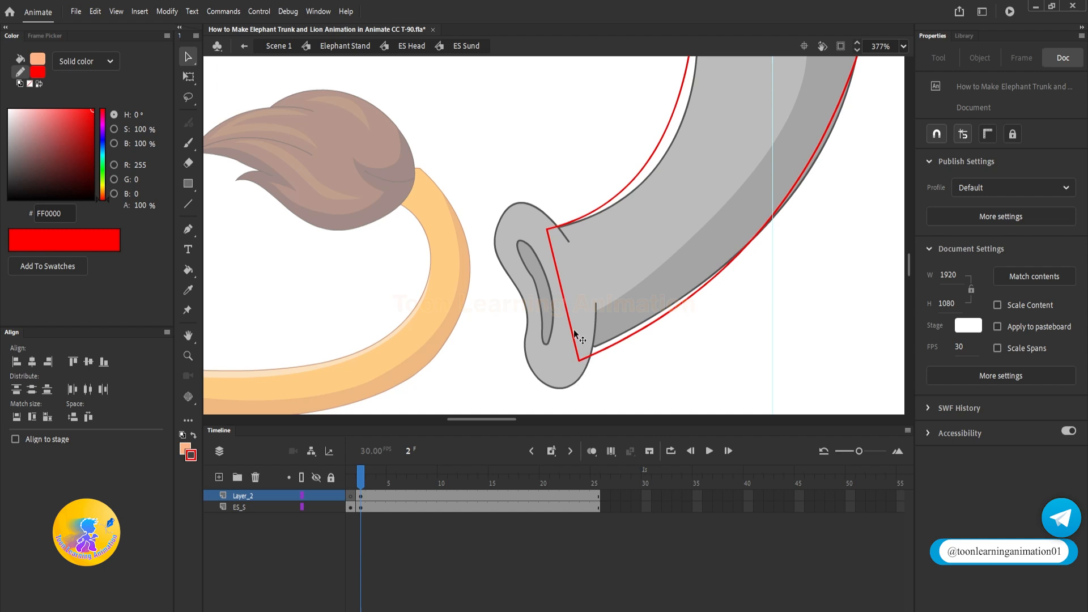
scroll(574, 330, "down", 3)
left_click_drag(661, 223, 626, 397)
left_click_drag(663, 126, 618, 371)
scroll(616, 283, "up", 3)
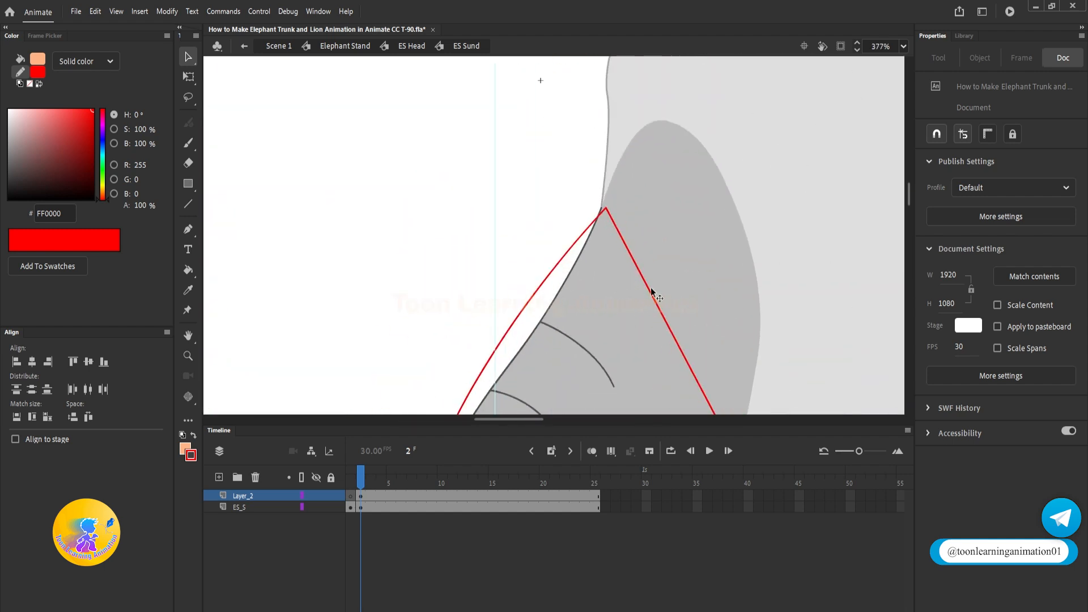
left_click_drag(651, 290, 686, 197)
scroll(686, 145, "down", 6)
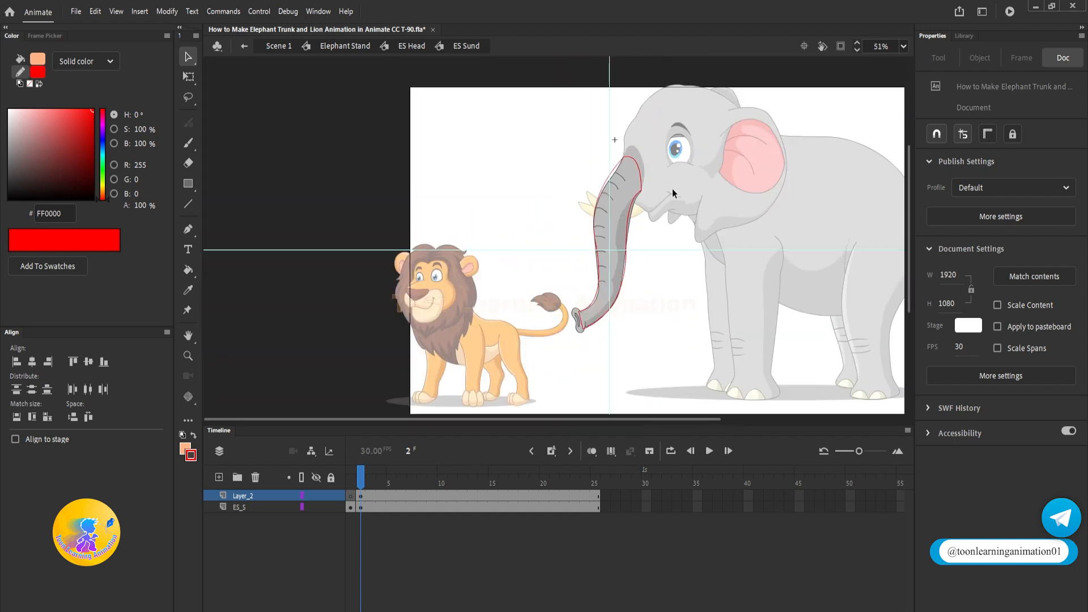
Step: Sample the trunk's gray BCBCBC and fill the closed red outline with it
left_click(189, 290)
left_click(643, 164)
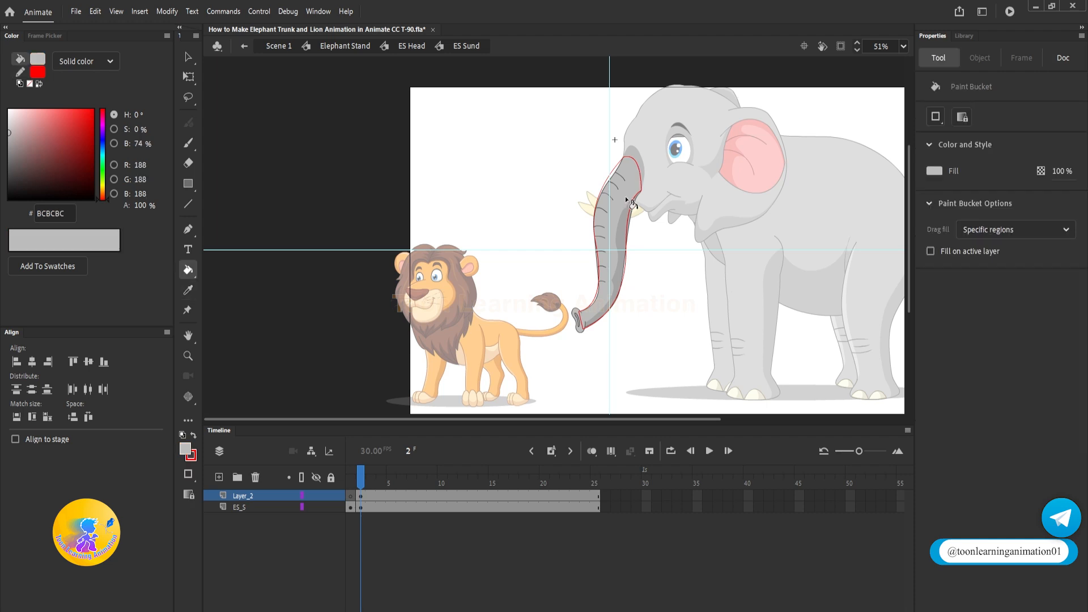
left_click(628, 201)
scroll(627, 227, "up", 6)
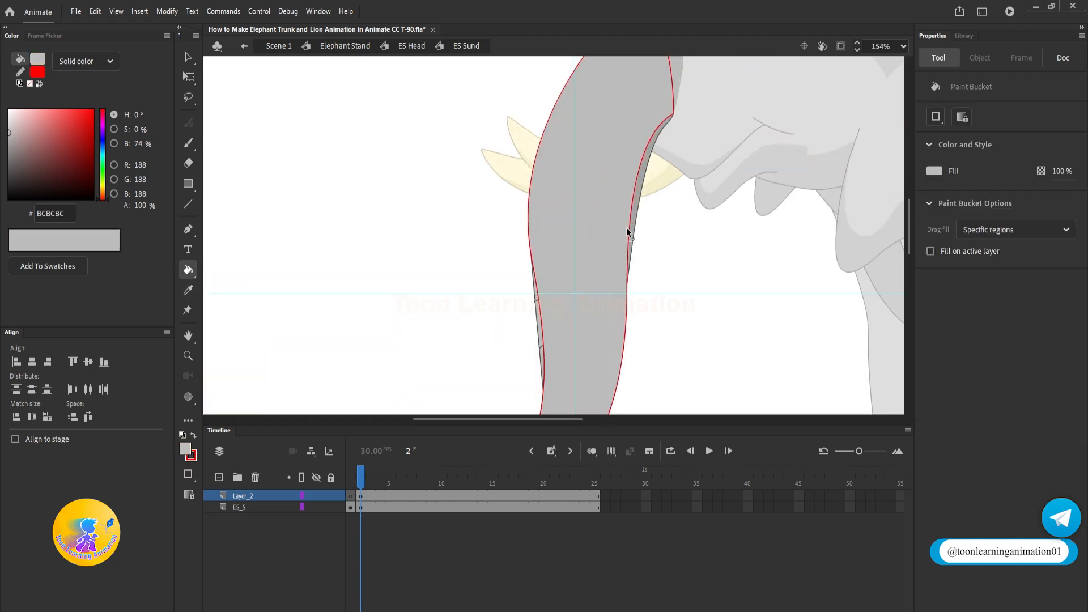
left_click(191, 275)
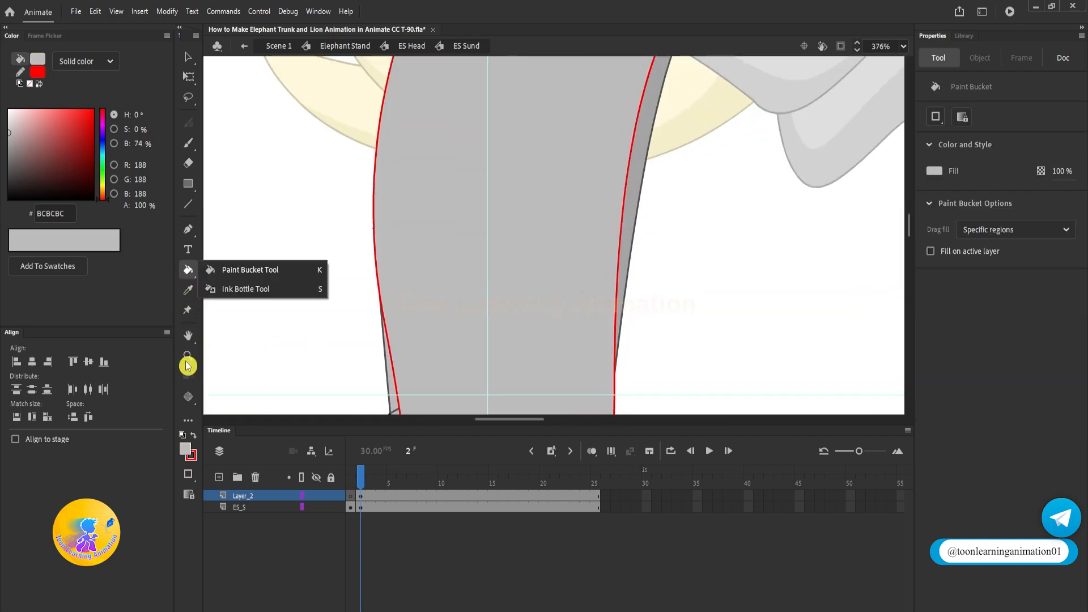
Step: Sample the trunk's dark grey outline (#515151) as the stroke colour and recolour the red trunk outline with the Ink Bottle
left_click(191, 456)
left_click(192, 456)
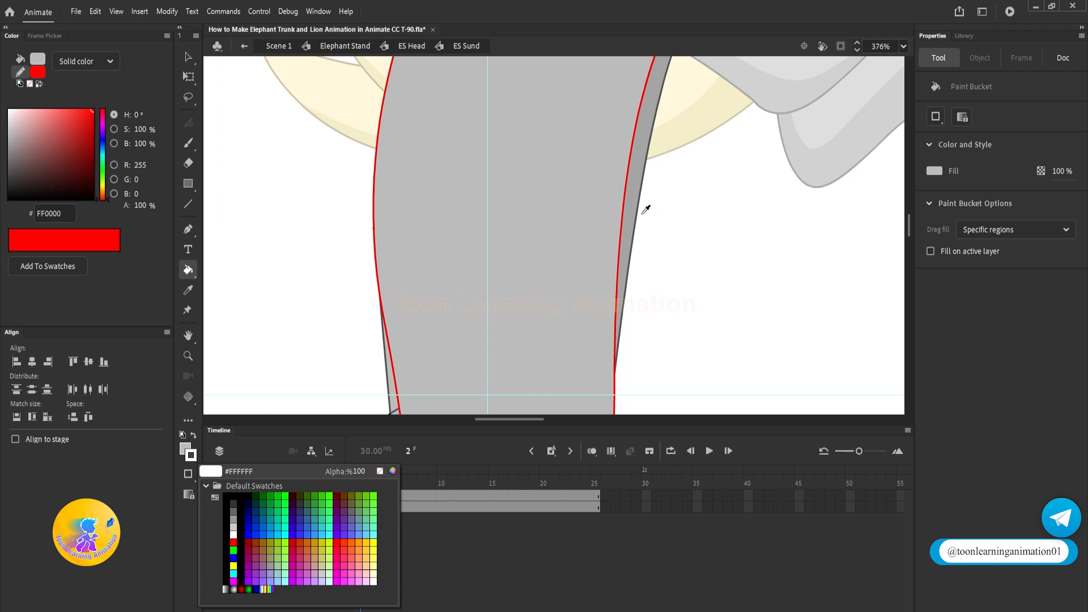
key("Escape")
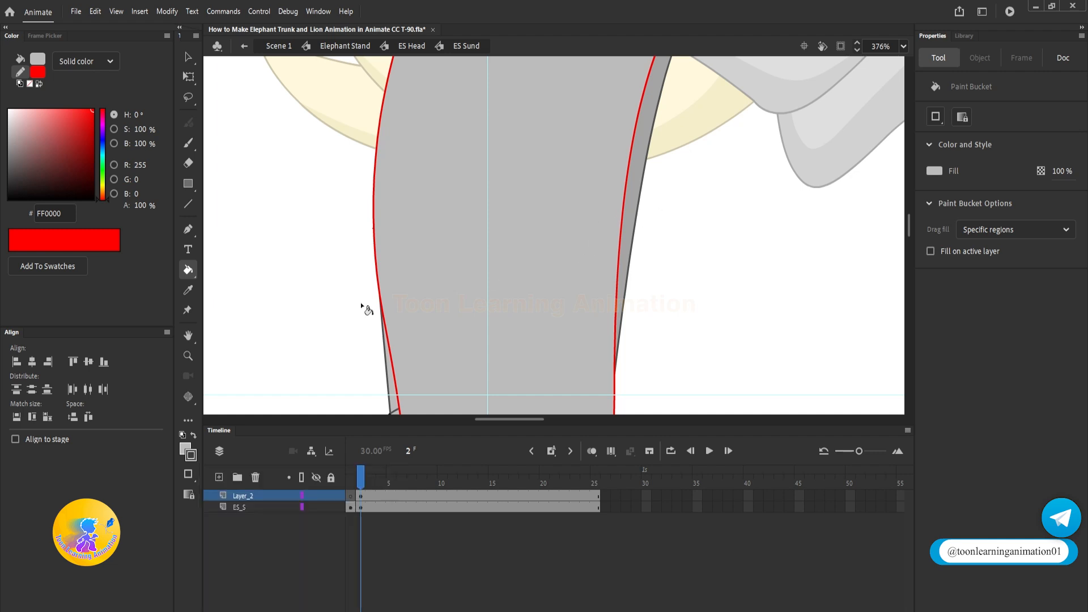
left_click(188, 271)
left_click(214, 286)
left_click(471, 246)
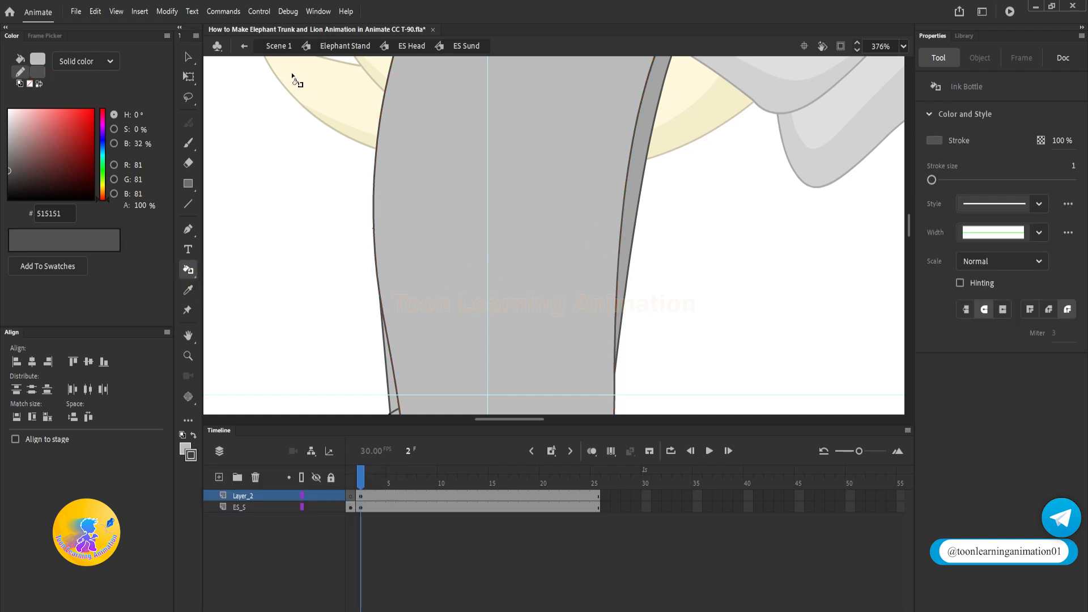
left_click(189, 58)
scroll(586, 256, "down", 9)
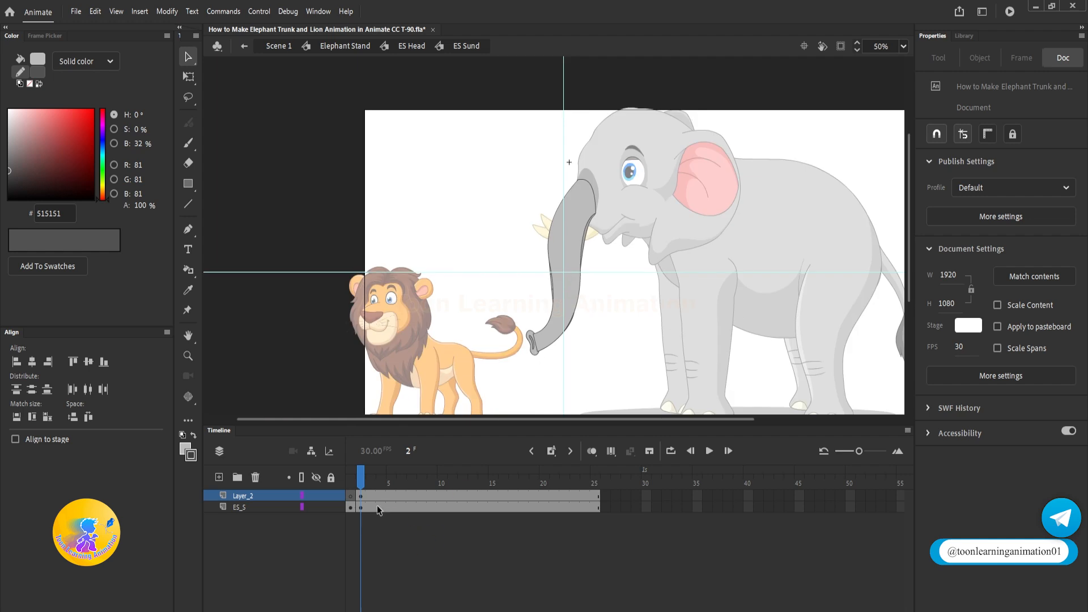
Step: Remove the original trunk artwork from frame 2 of the ES_S layer
left_click(359, 508)
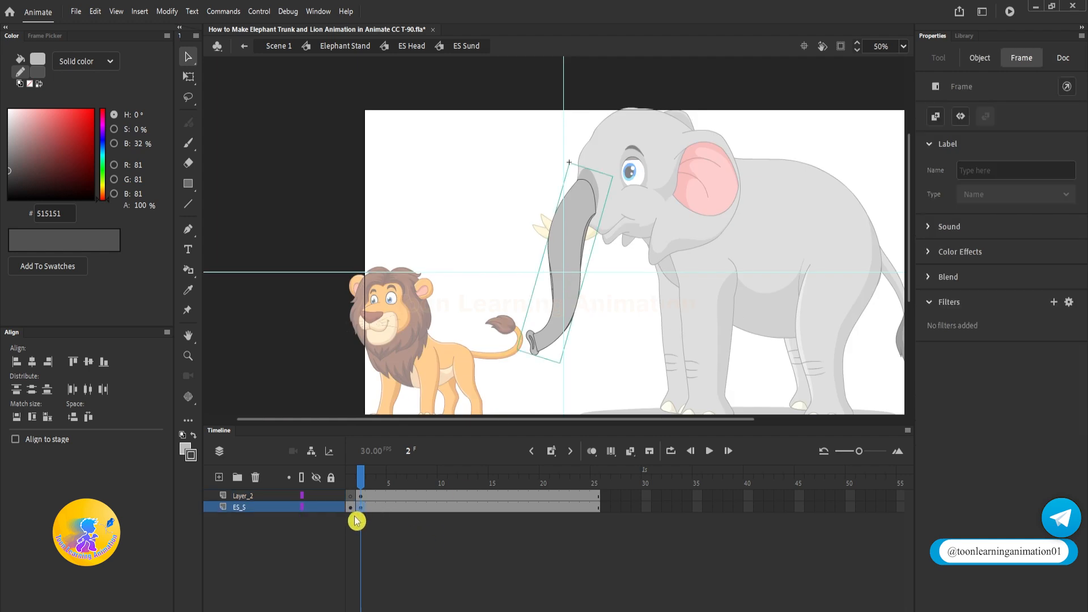
left_click(618, 317)
scroll(591, 227, "up", 2)
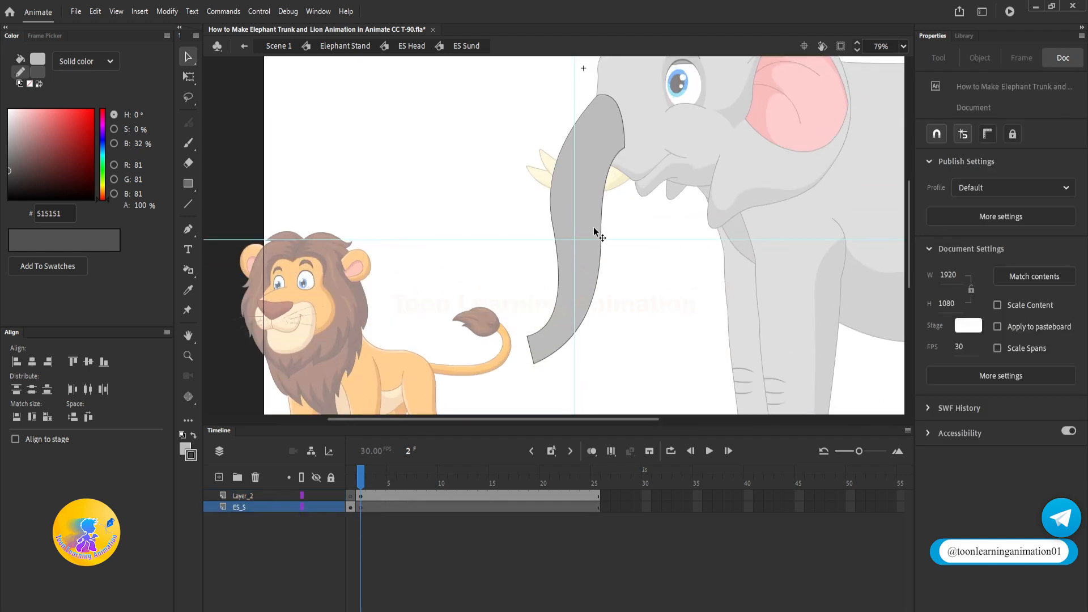
left_click_drag(412, 476, 361, 481)
Step: Add a keyframe at frame 5 of Layer_2 and try bending the trunk's front edge up into a curl
left_click(391, 496)
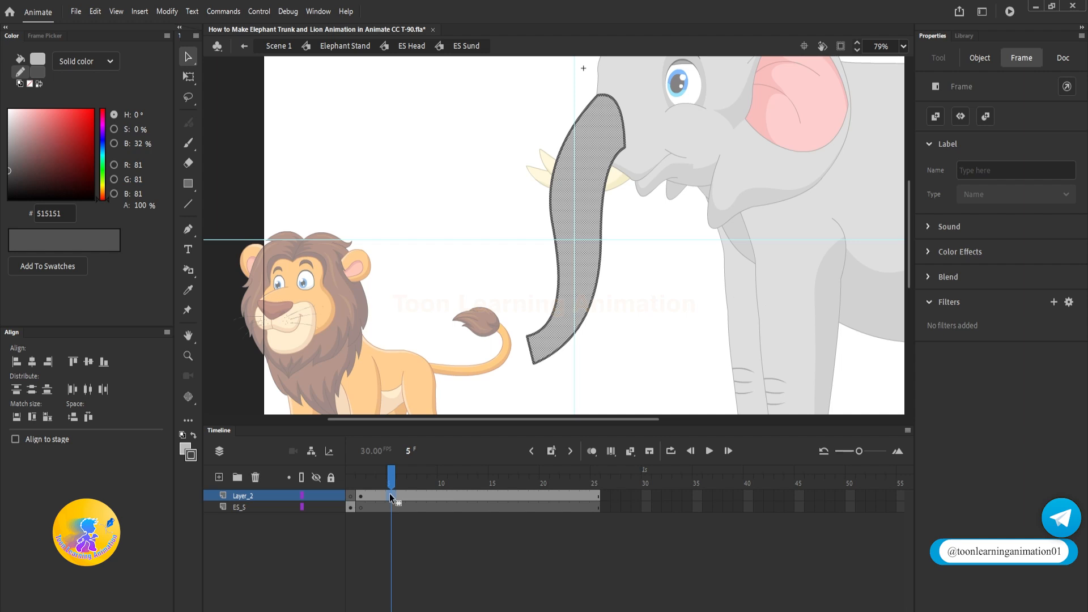
key("F6")
scroll(663, 318, "up", 1)
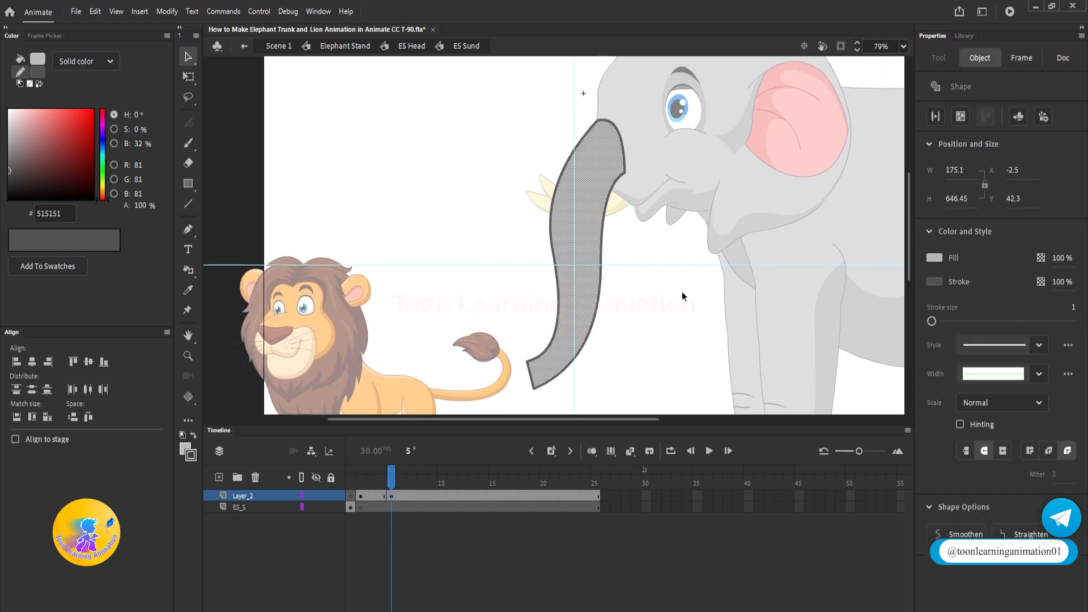
left_click(683, 293)
left_click_drag(527, 363, 468, 214)
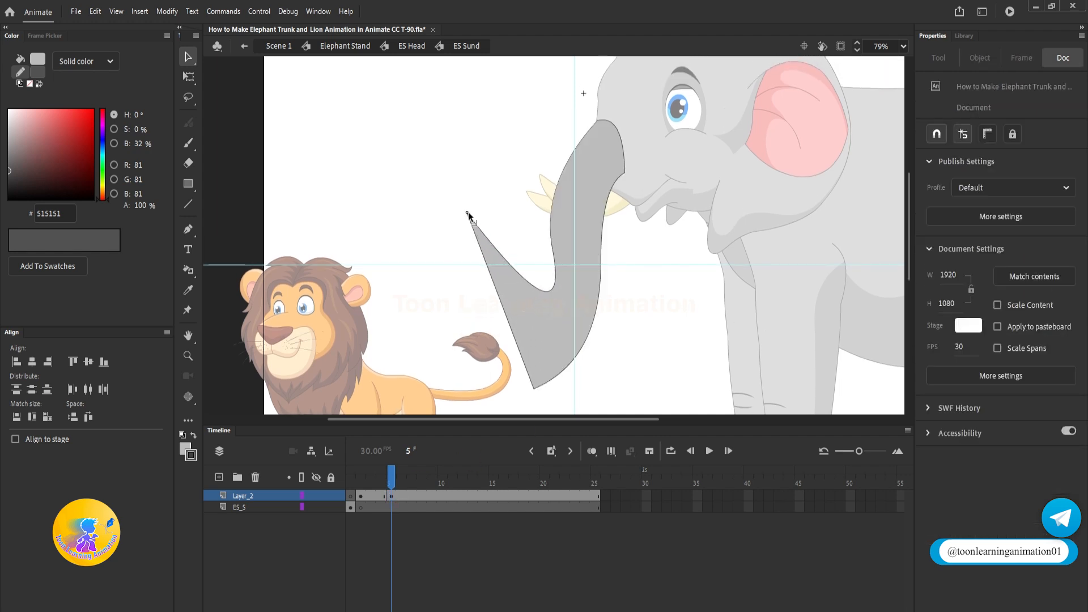
left_click_drag(553, 294, 532, 255)
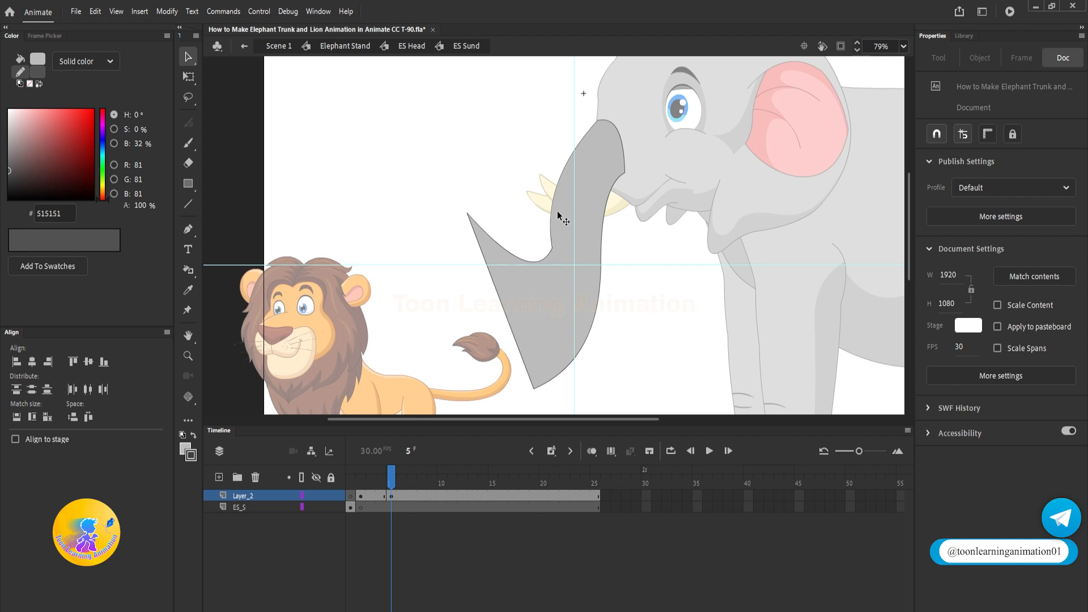
left_click_drag(552, 208, 534, 247)
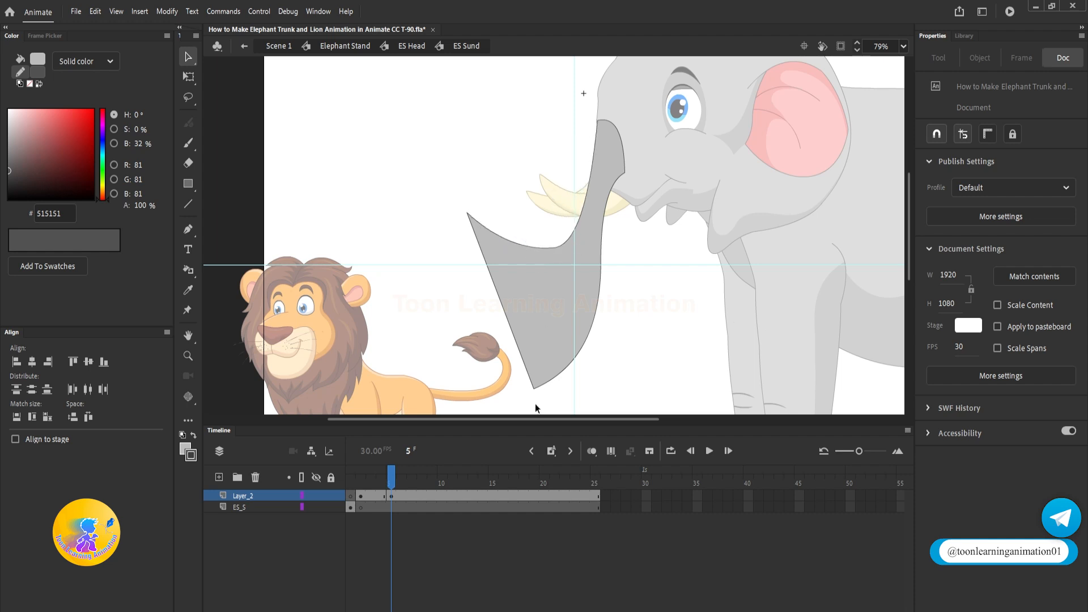
Step: Try moving the trunk's lower tip corner up and curving the rear edge to match the raised front edge
left_click_drag(533, 388, 480, 271)
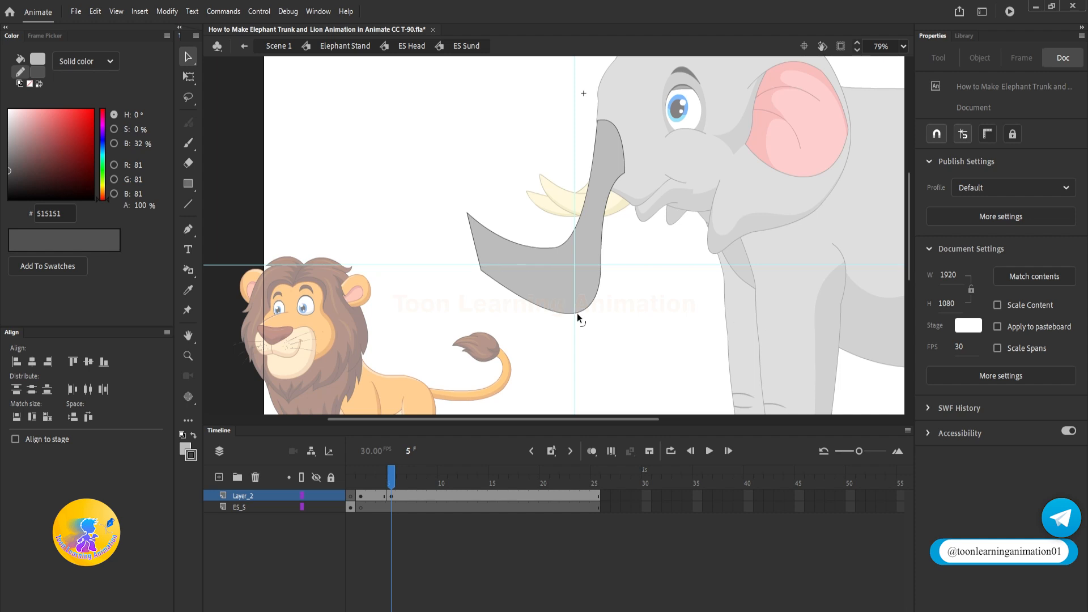
left_click_drag(578, 315, 544, 293)
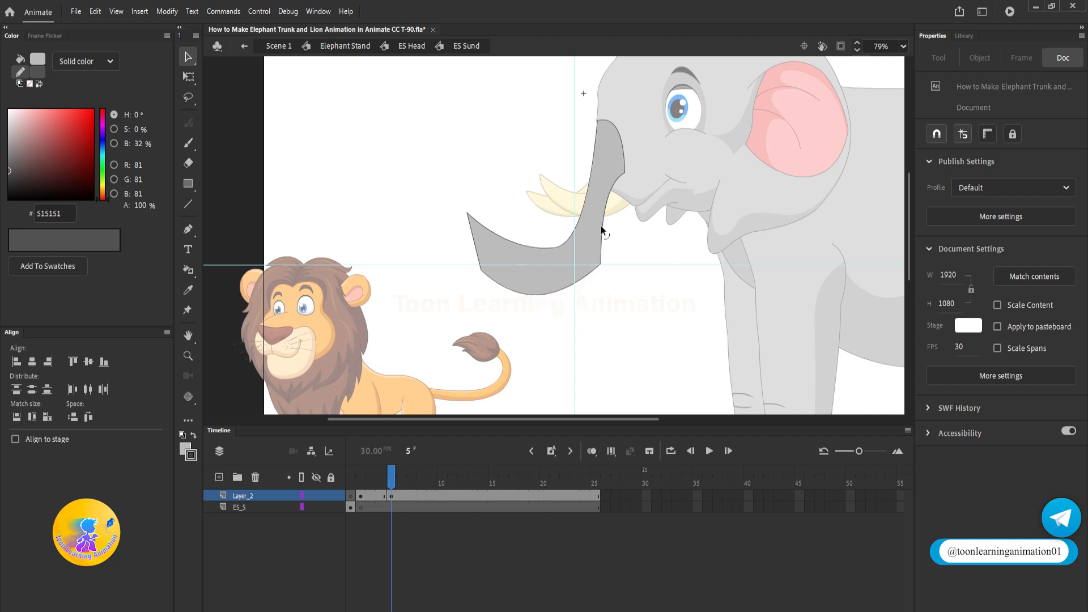
left_click_drag(611, 233, 621, 237)
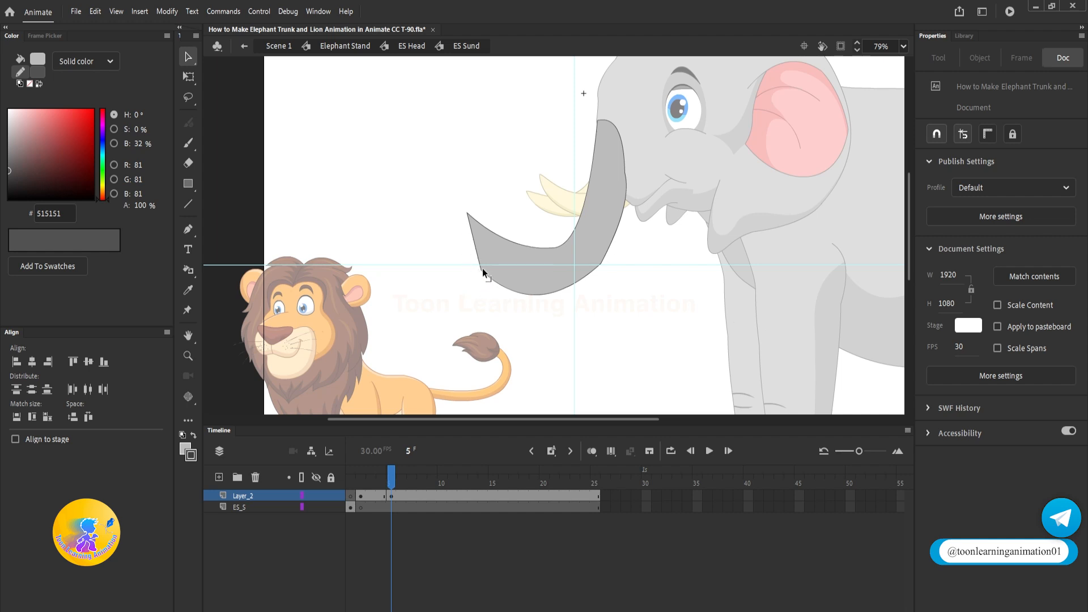
left_click_drag(482, 273, 475, 253)
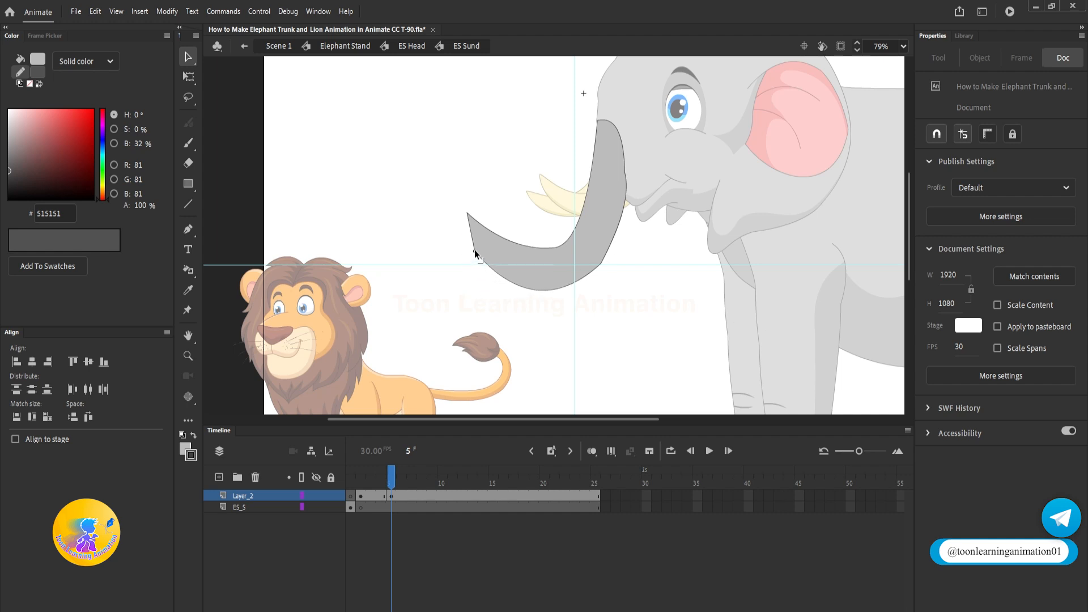
Step: Compare the trunk poses at frames 2 and 5 and try a shape tween between them on Layer_2
left_click(360, 483)
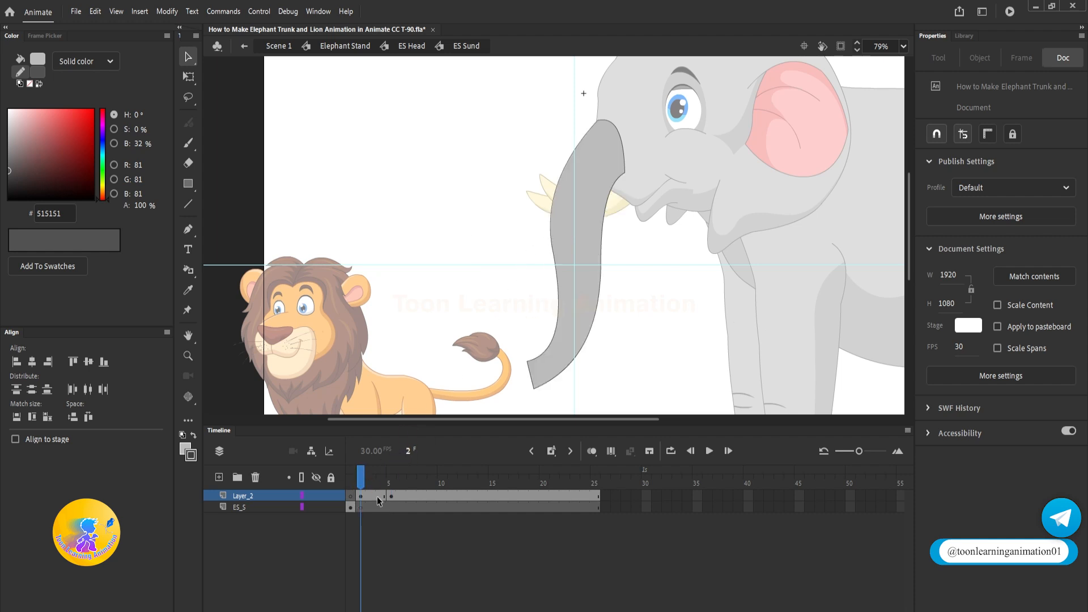
left_click(391, 484)
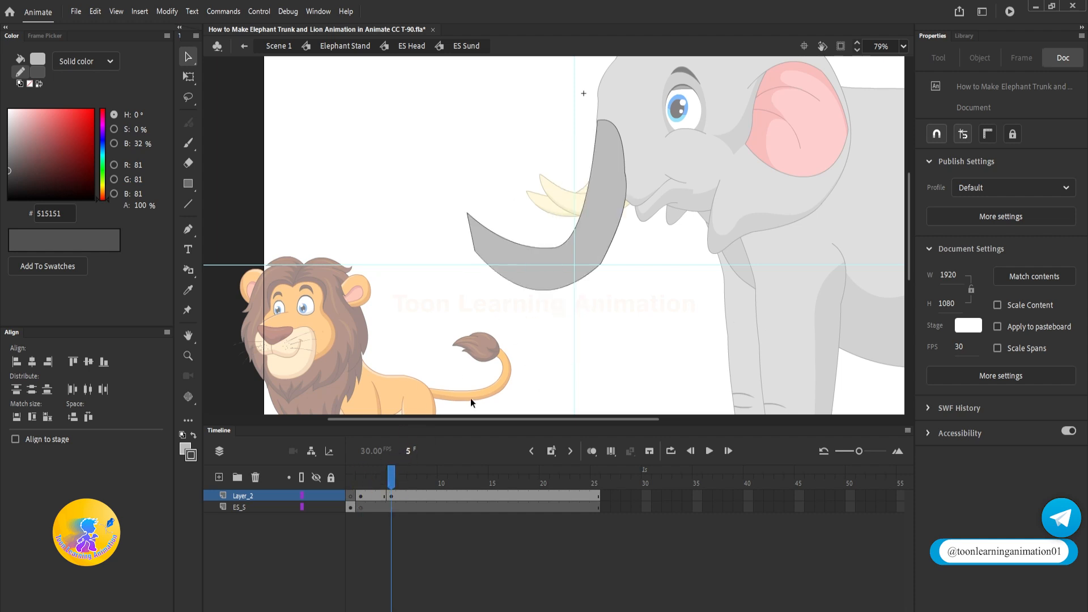
right_click(369, 500)
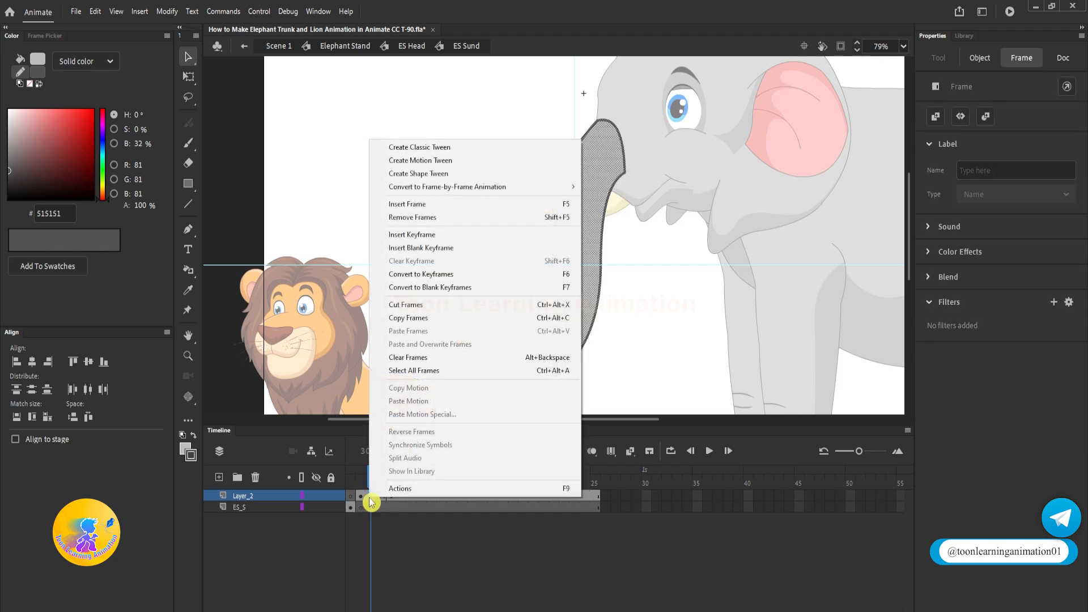
left_click(431, 172)
mouse_move(372, 476)
left_mouse_down()
mouse_move(361, 479)
mouse_move(392, 481)
mouse_move(361, 480)
mouse_move(389, 487)
mouse_move(361, 481)
left_mouse_up()
left_click(522, 215)
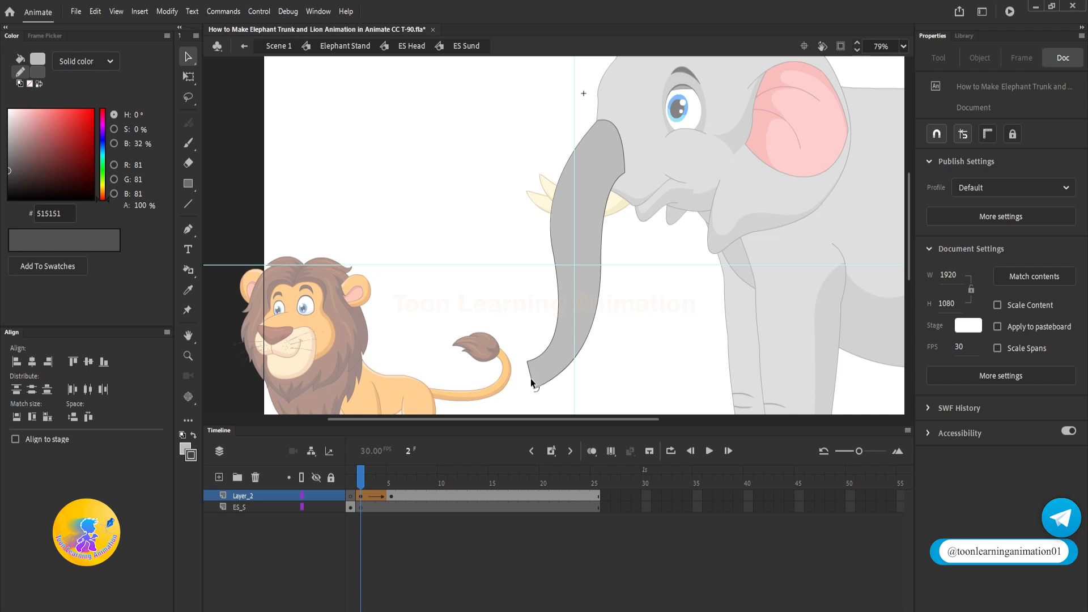
Step: Remove the shape tween from Layer_2, clear its keyframe at frame 5 and return to frame 2
mouse_move(367, 481)
left_mouse_down()
mouse_move(393, 479)
mouse_move(363, 485)
left_mouse_up()
left_click(364, 487)
right_click(370, 496)
left_click(419, 170)
left_click(392, 495)
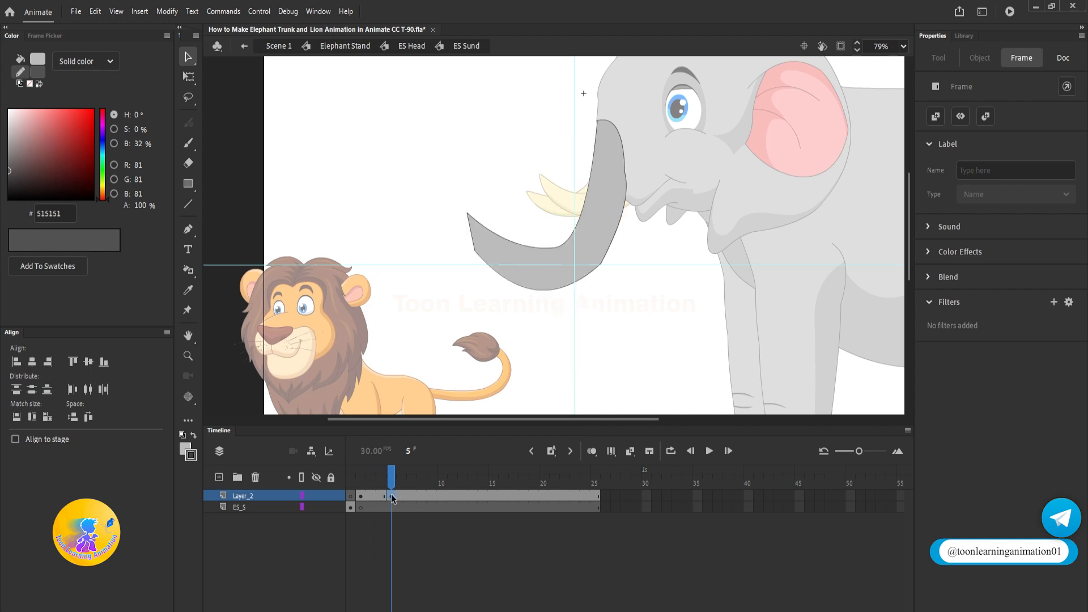
key("shift+F6")
left_click(367, 485)
left_click(364, 488)
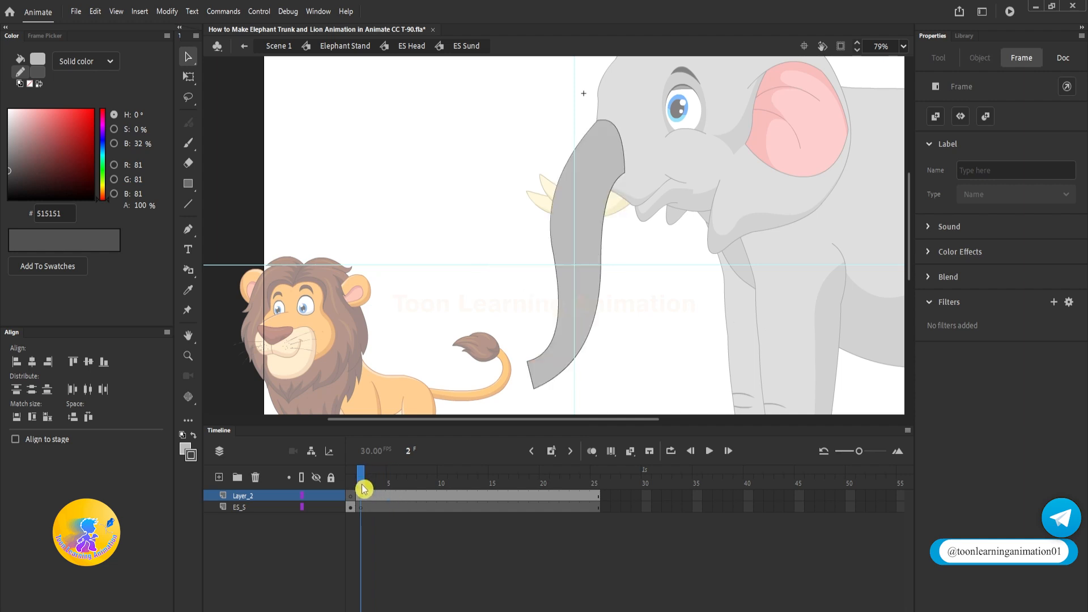
Step: Delete the trunk's fill and its two end strokes at frame 2, keeping only the front and rear outline curves
left_click(533, 374)
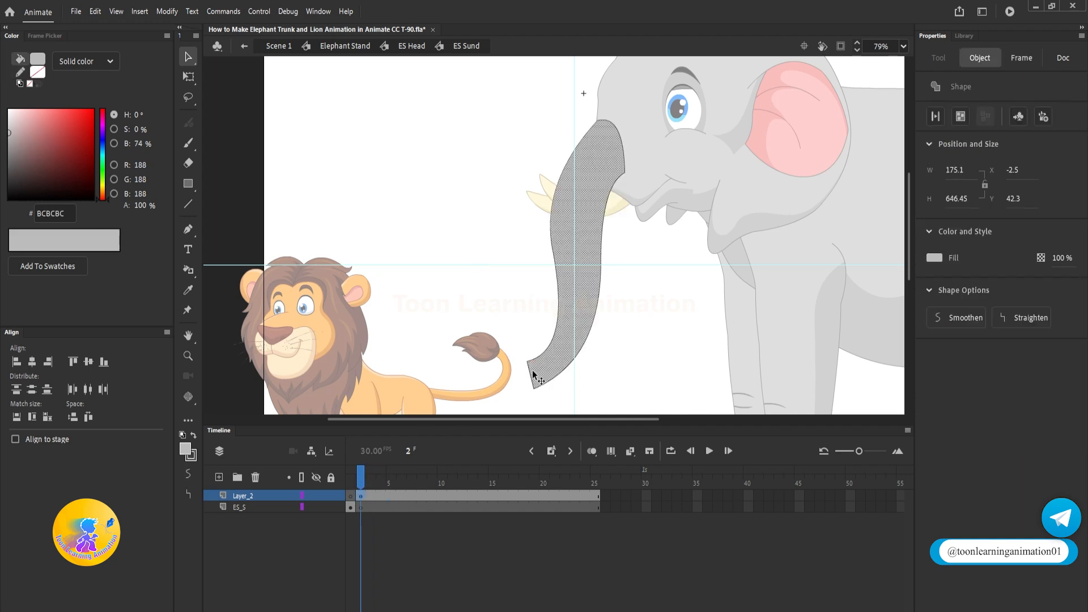
key("Delete")
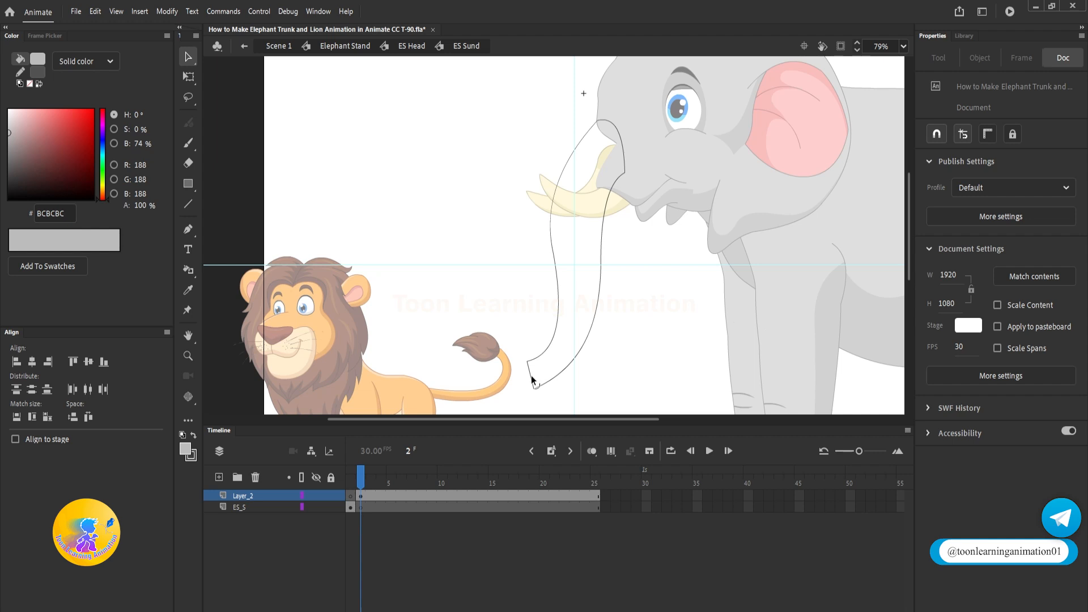
left_click(532, 378)
key("Delete")
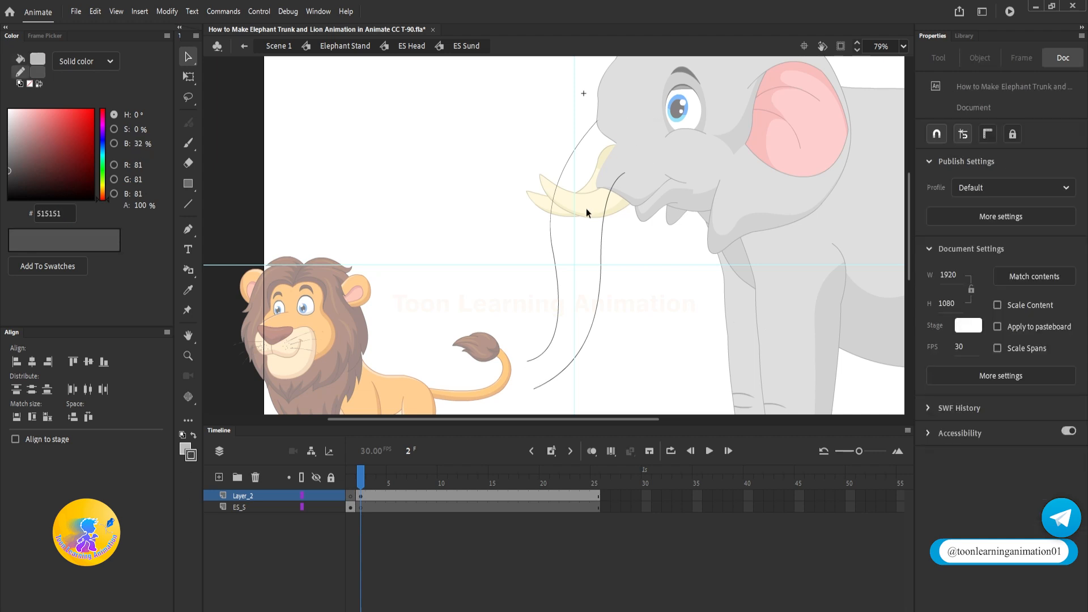
Step: Cut the trunk's front outline curve and paste it in place on a new layer above Layer_2
left_click(552, 343)
left_click(555, 194, "shift")
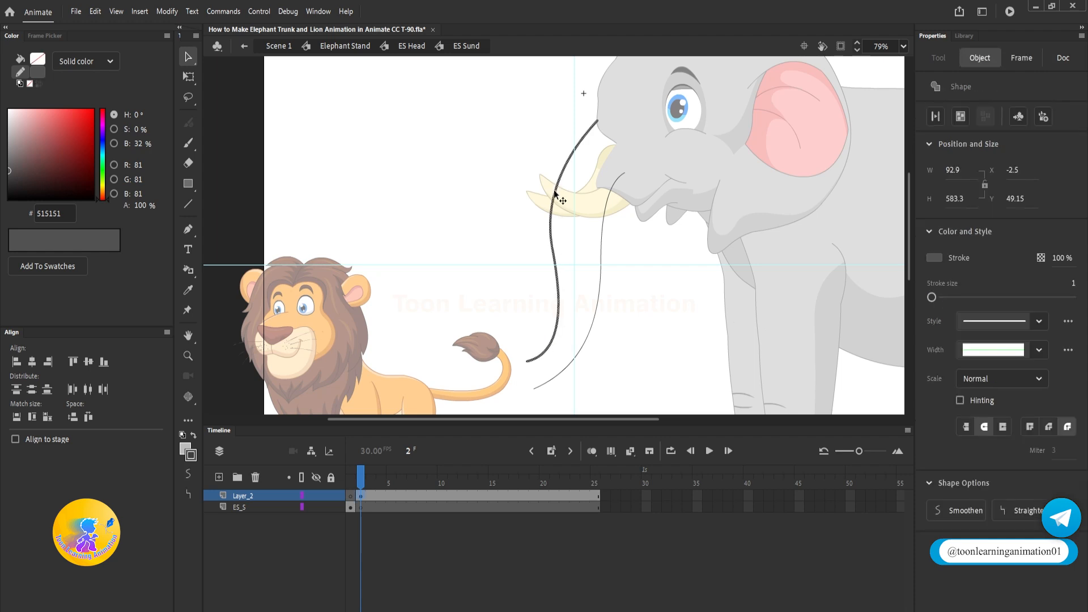
key("Delete")
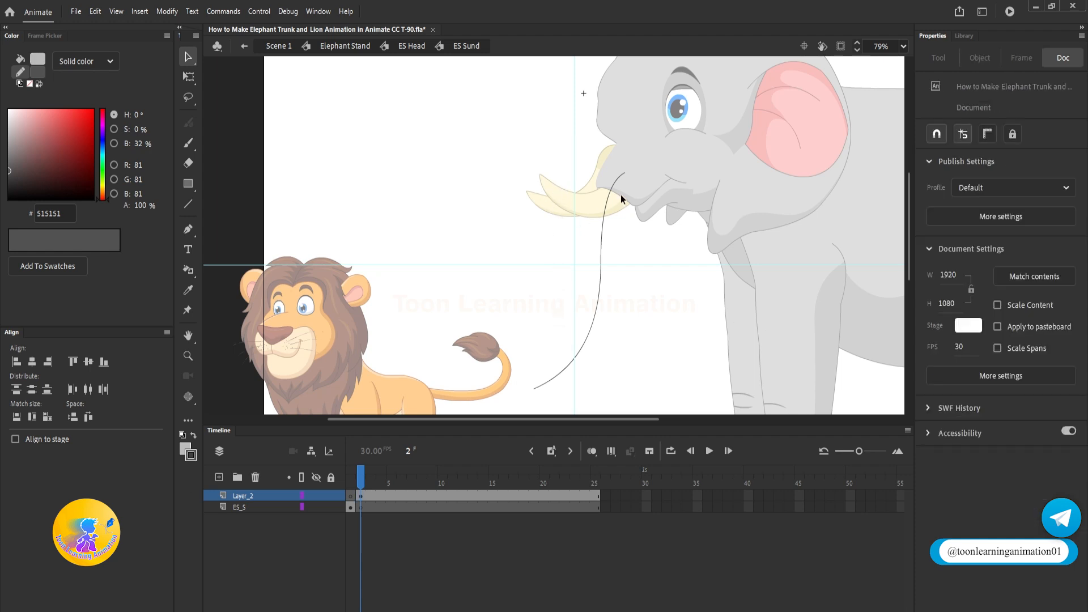
left_click(219, 484)
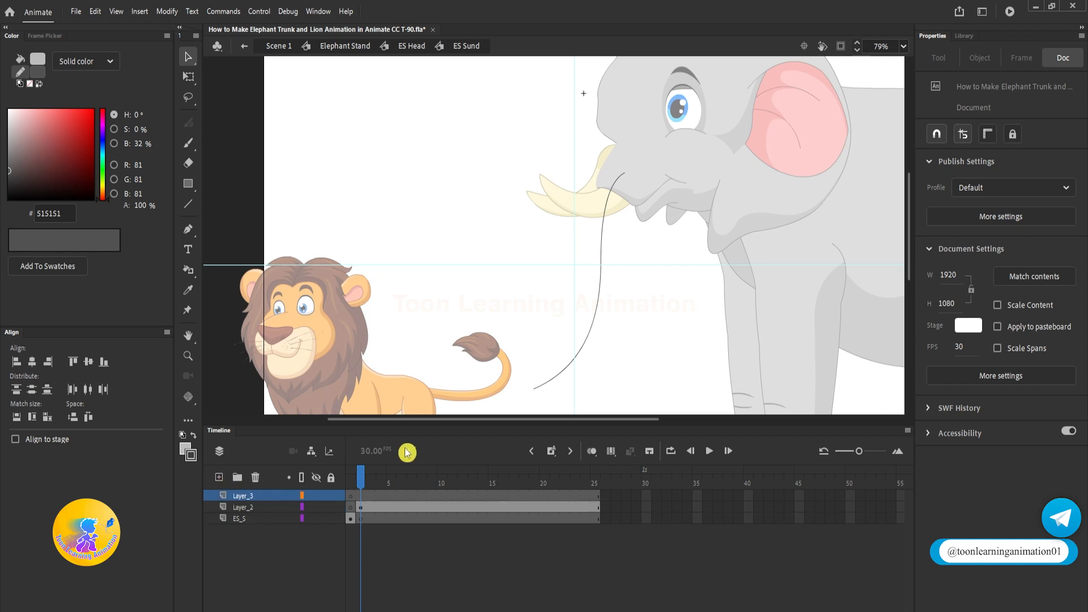
key("ctrl+shift+v")
mouse_move(650, 314)
left_mouse_down()
mouse_move(658, 335)
mouse_move(676, 304)
left_mouse_up()
left_click(667, 330)
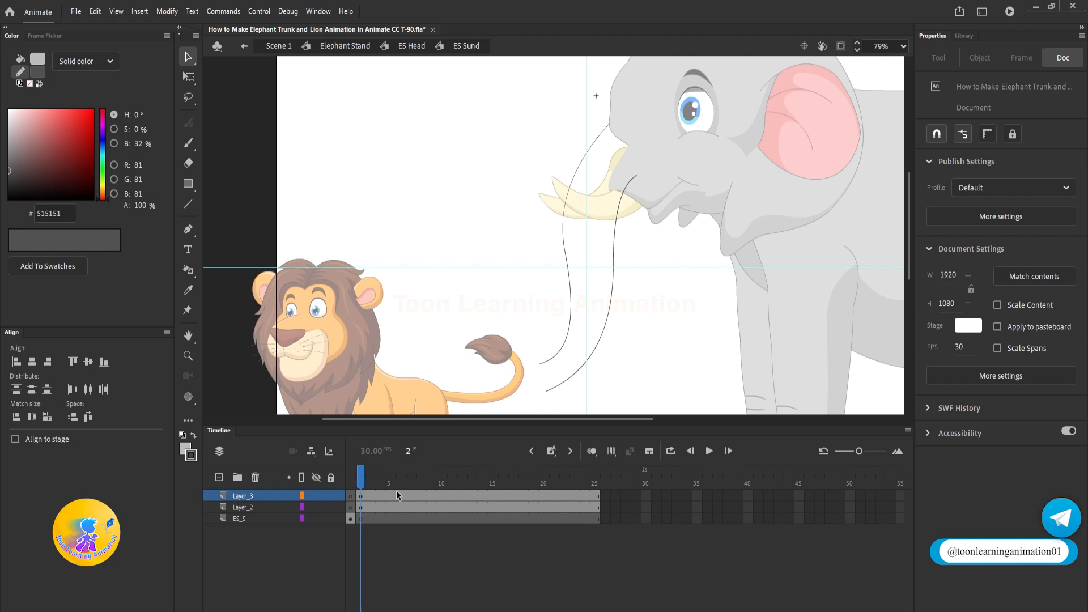
Step: Insert keyframes at frame 5 on Layer_3 and Layer_2, and bend the trunk's front curve upward into a curl
left_click_drag(390, 495, 391, 511)
key("F6")
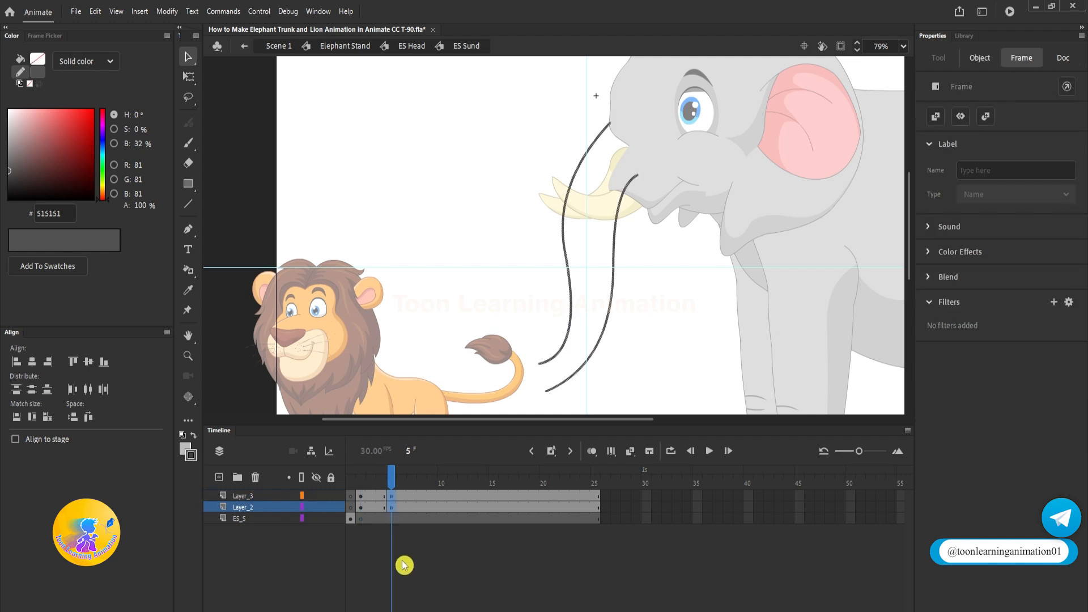
left_click(400, 563)
left_click_drag(543, 362, 484, 205)
left_click_drag(560, 293, 539, 263)
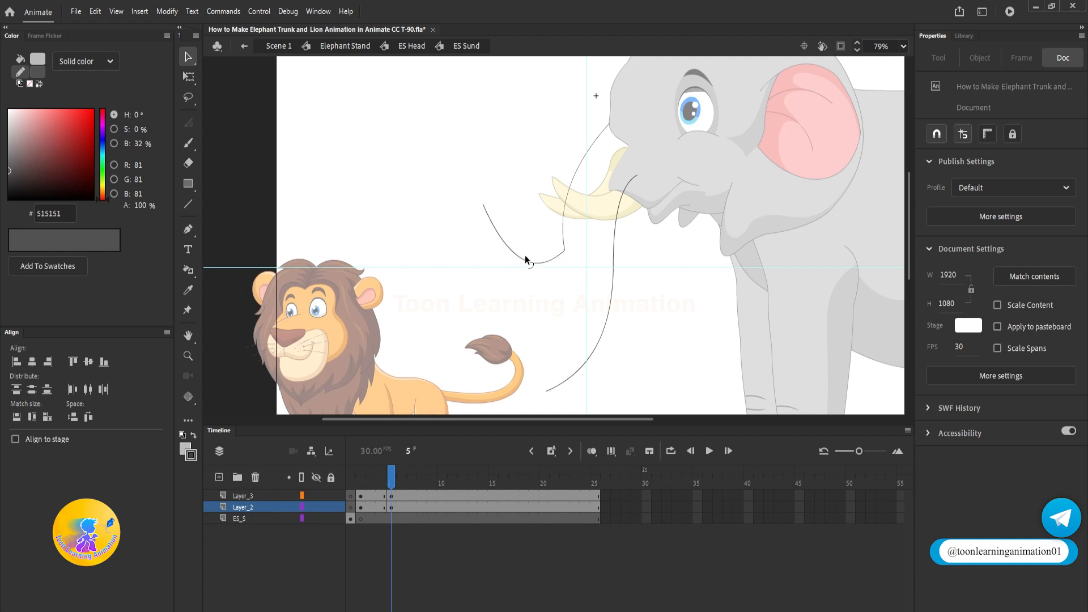
left_click(613, 181)
left_click_drag(580, 164, 603, 190)
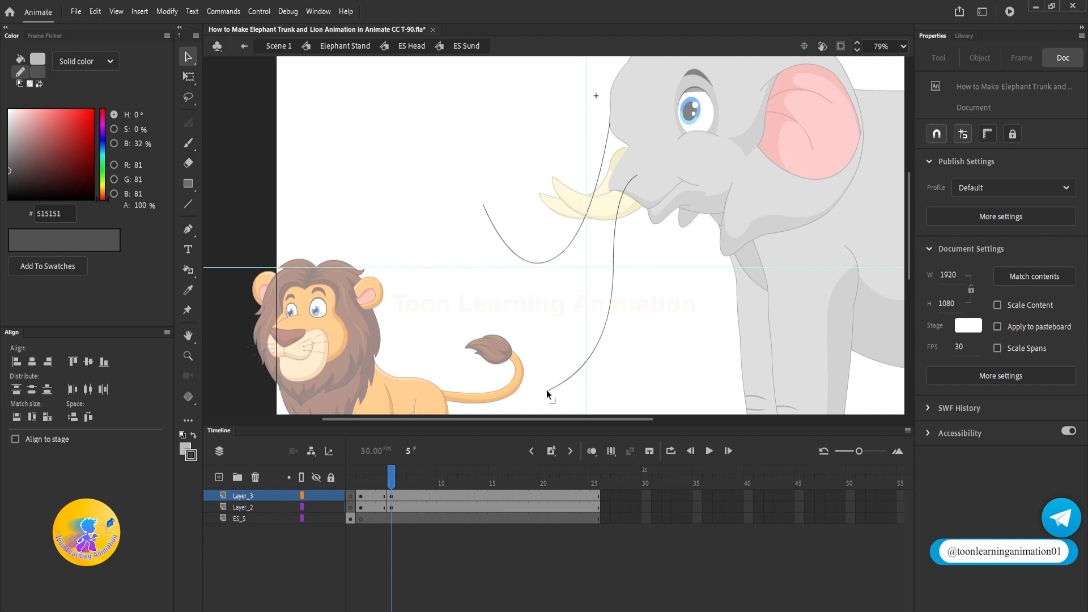
Step: Reshape the trunk's rear curve at frame 5, raising its tip and bending it to run alongside the curled front curve
left_click_drag(547, 391, 475, 216)
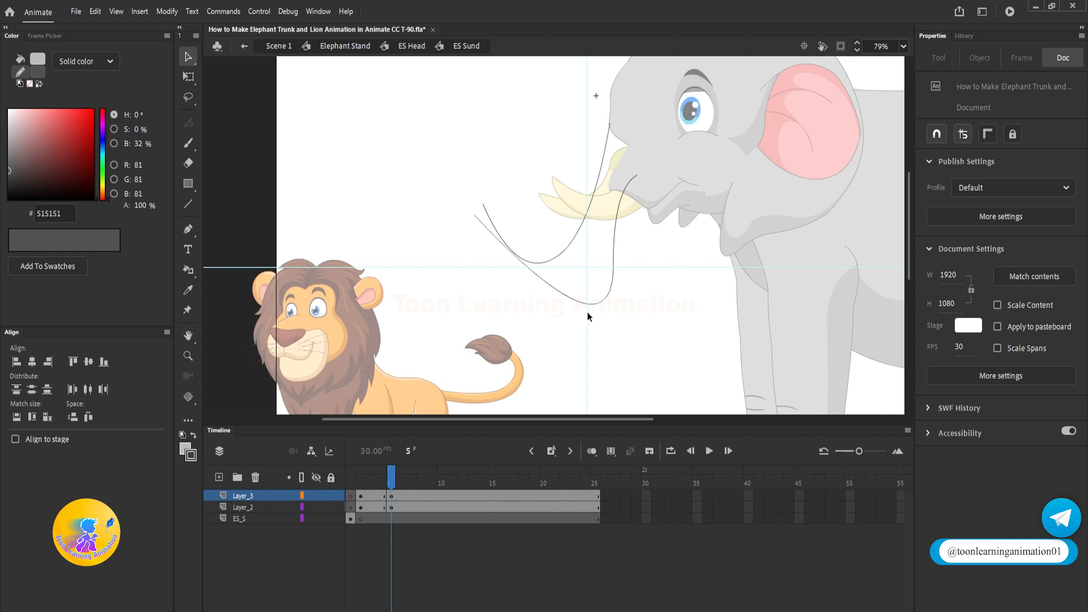
left_click_drag(588, 313, 538, 300)
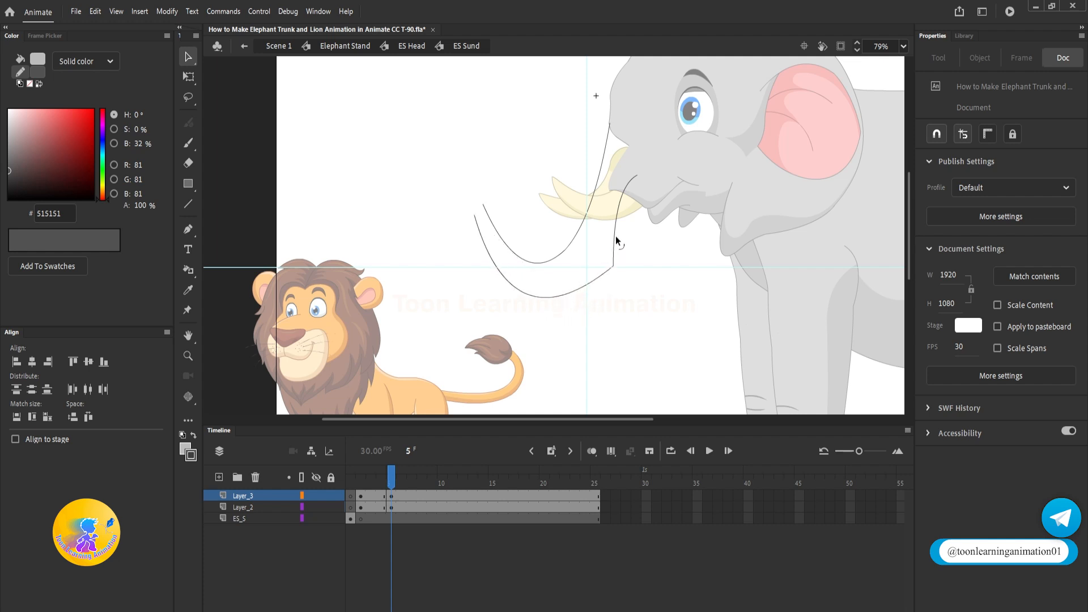
left_click_drag(631, 250, 637, 254)
Step: Create shape tweens between frames 2 and 5 on both Layer_3 and Layer_2
mouse_move(364, 512)
left_mouse_down()
mouse_move(381, 497)
mouse_move(375, 511)
mouse_move(370, 486)
mouse_move(392, 488)
mouse_move(362, 492)
mouse_move(397, 488)
mouse_move(350, 490)
mouse_move(390, 489)
mouse_move(350, 490)
mouse_move(369, 498)
left_mouse_up()
right_click(375, 510)
left_click(456, 180)
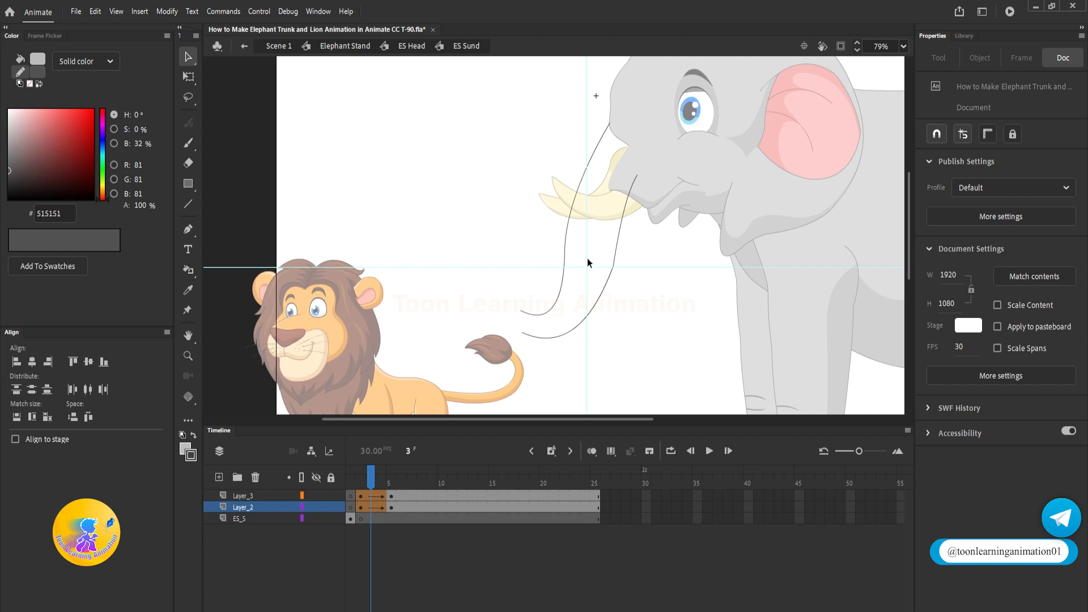
left_click_drag(634, 256, 638, 286)
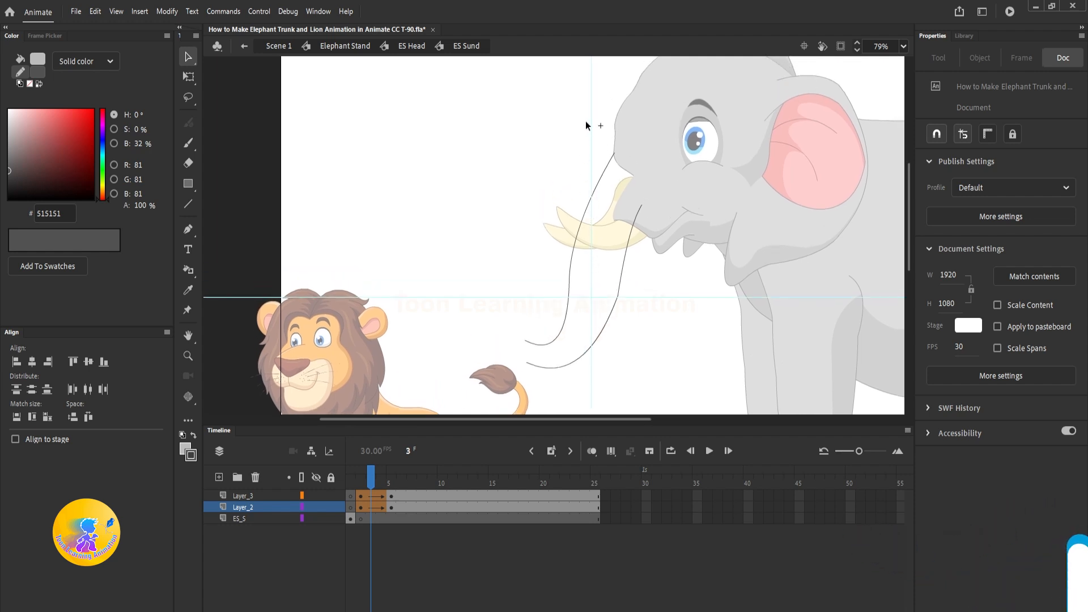
Step: At frame 5, raise the tip of the trunk's front curve and bend the curve's lower part upward
left_click(391, 483)
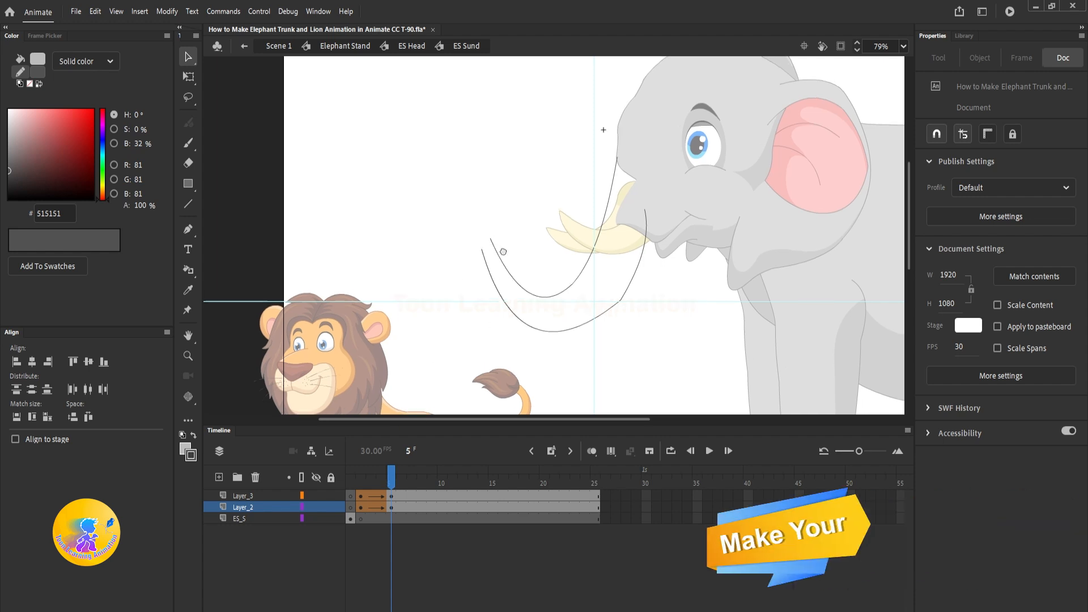
left_click_drag(492, 239, 507, 146)
left_click_drag(569, 311, 532, 214)
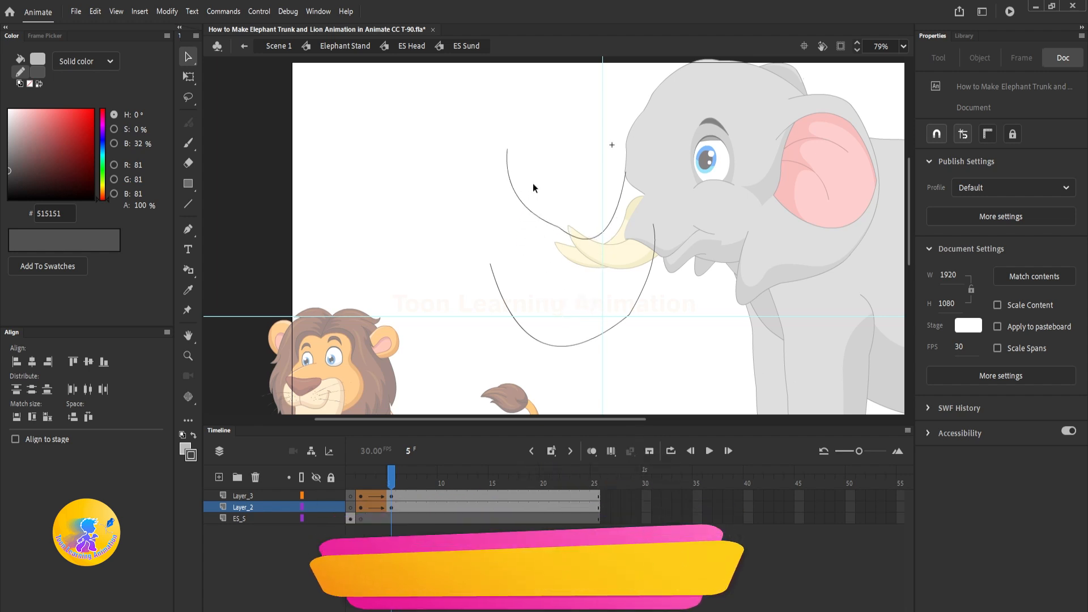
left_click_drag(514, 238, 516, 240)
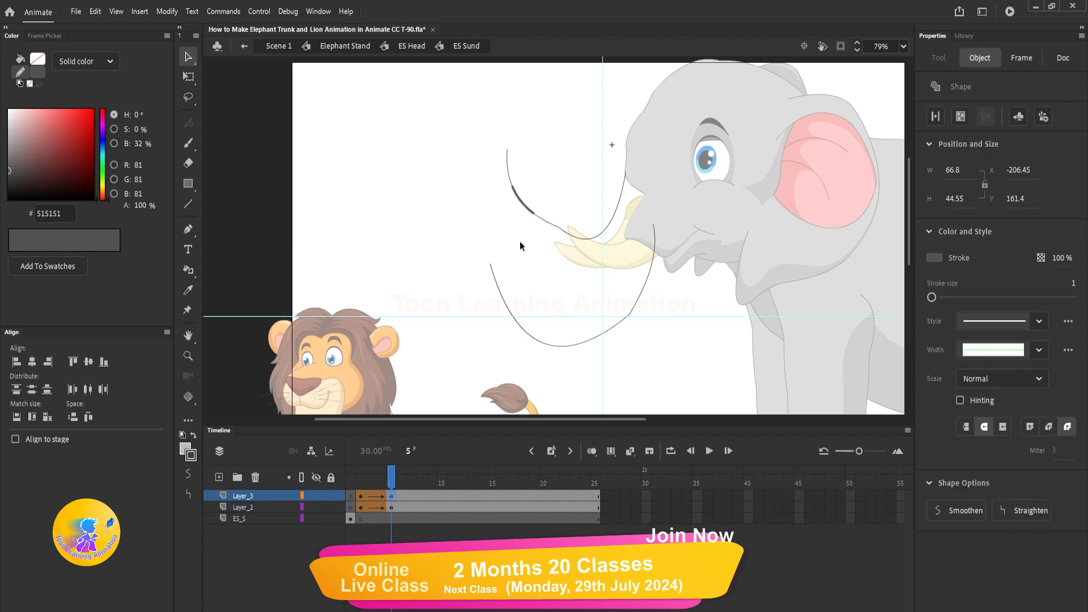
left_click(522, 157)
left_click_drag(507, 150, 548, 154)
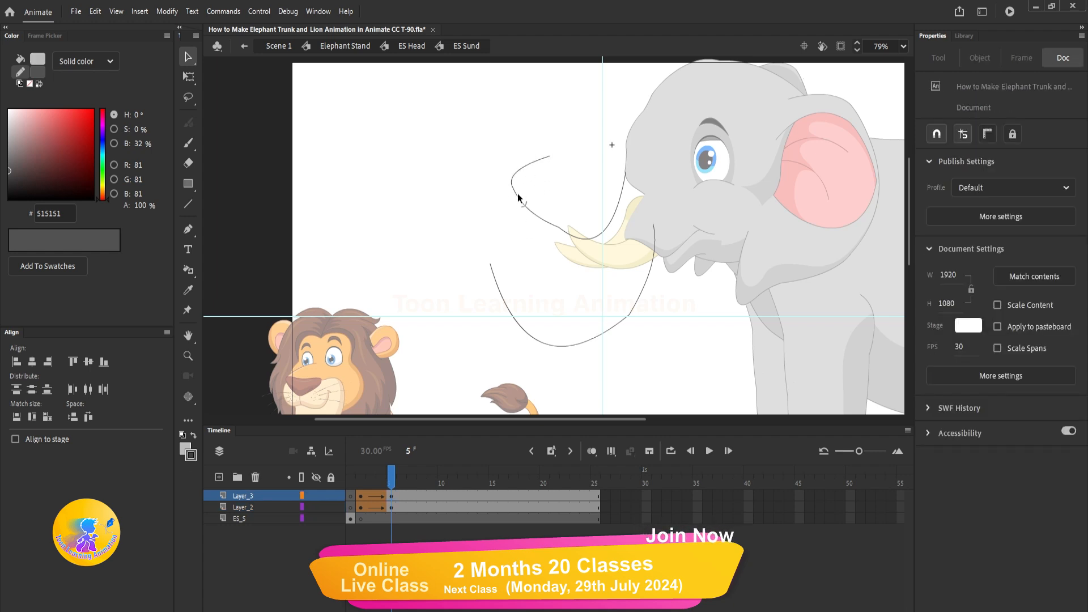
left_click_drag(518, 197, 542, 185)
key("ctrl+z")
key("ctrl+z")
Step: Raise the rear curve's tip and lower corner at frame 5, and reshape both curves into parallel upward sweeps
left_click_drag(522, 236, 535, 161)
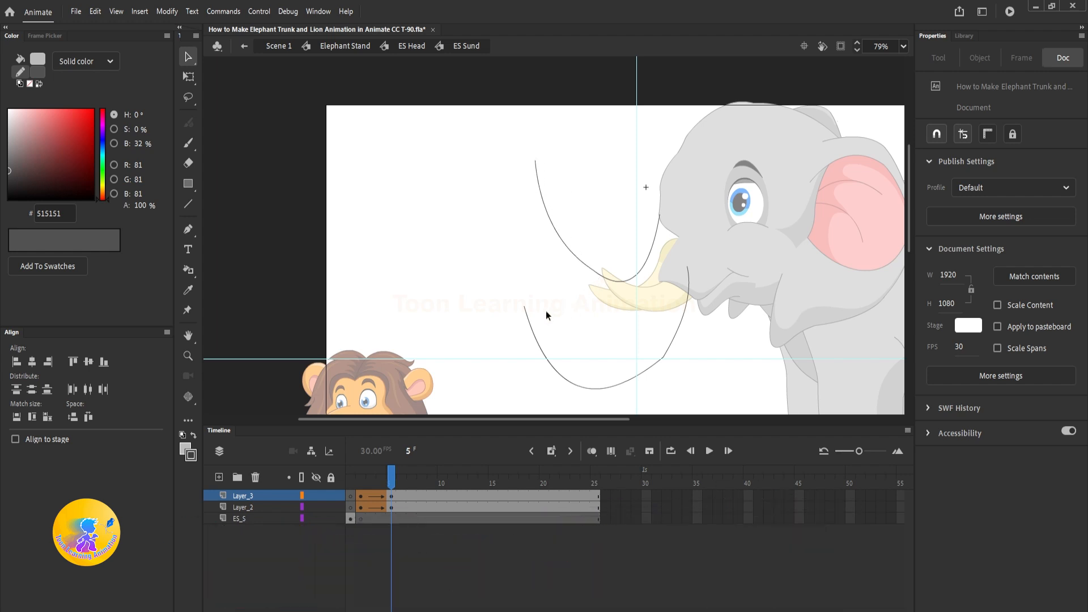
left_click_drag(524, 309, 502, 177)
left_click_drag(664, 358, 619, 327)
left_click_drag(637, 275, 629, 259)
left_click_drag(596, 273, 583, 245)
left_click_drag(556, 230, 563, 221)
left_click_drag(503, 177, 508, 151)
left_click_drag(535, 160, 529, 135)
left_click_drag(553, 336, 548, 273)
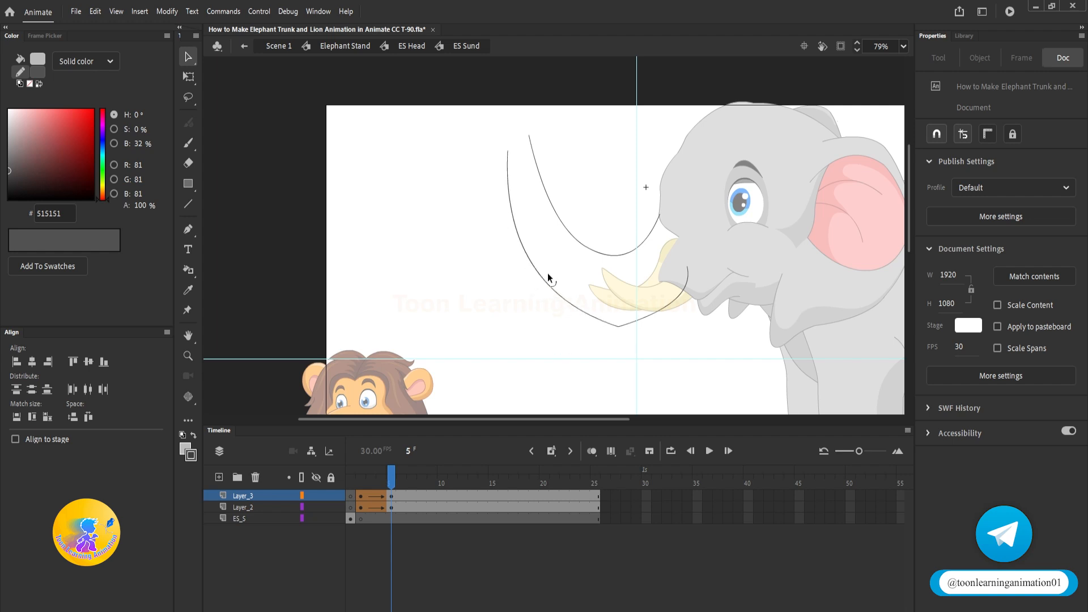
Step: Smooth the rear curve's lower bend at frame 5 and shift both trunk tips slightly toward the elephant's head
left_click_drag(619, 327, 604, 306)
left_click_drag(680, 291, 677, 293)
left_click_drag(600, 280, 607, 301)
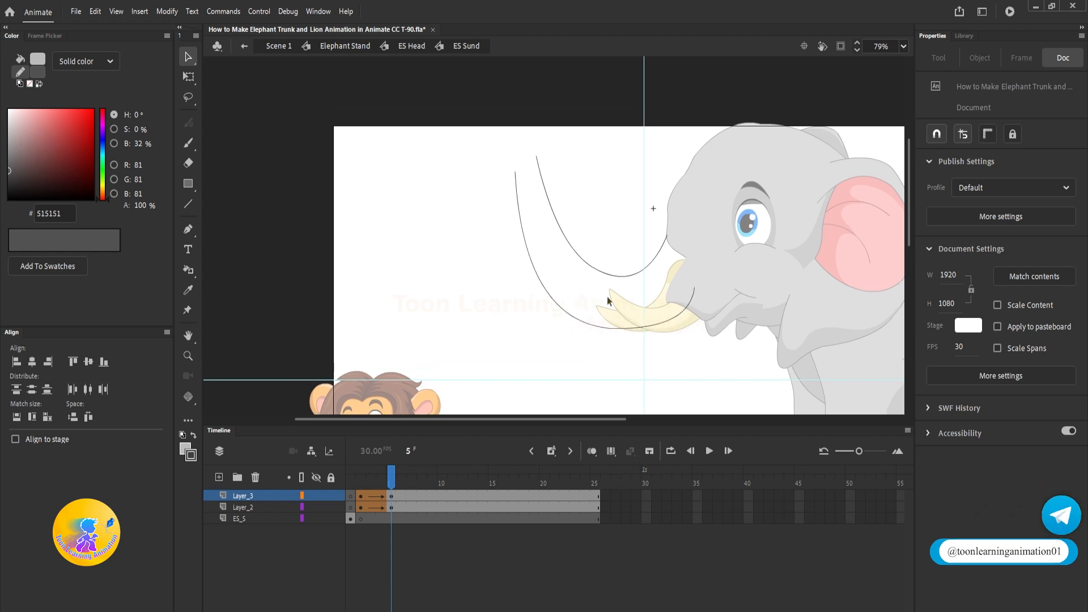
mouse_move(537, 156)
left_mouse_down()
mouse_move(546, 169)
mouse_move(529, 170)
left_mouse_up()
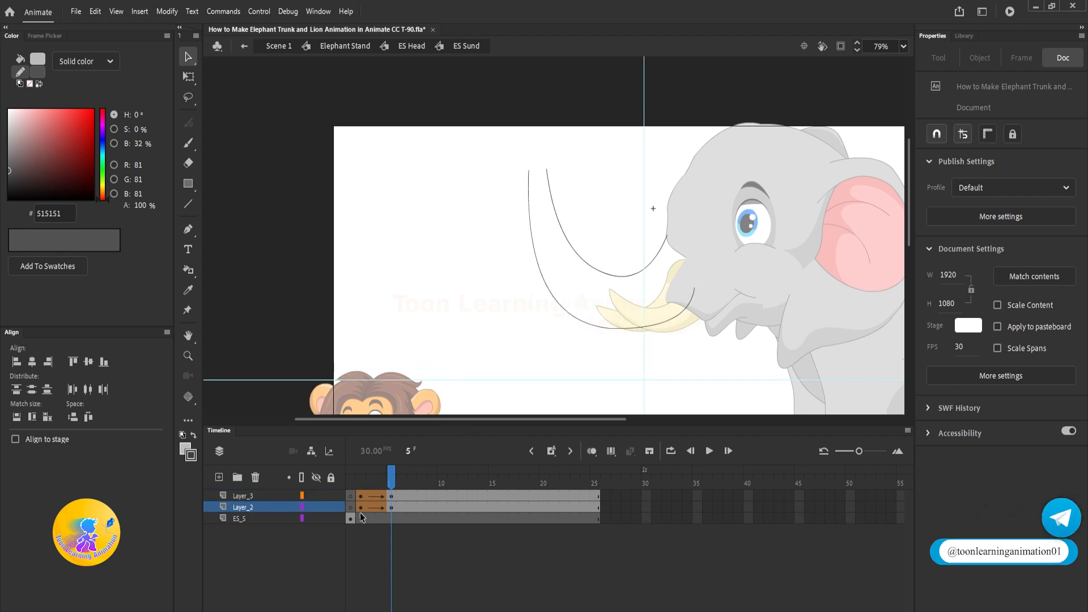
Step: Extend the shape tweens by one frame and insert keyframes at frame 4 on Layer_3 and Layer_2
mouse_move(360, 483)
left_mouse_down()
mouse_move(391, 483)
mouse_move(363, 498)
mouse_move(381, 499)
mouse_move(377, 481)
left_mouse_up()
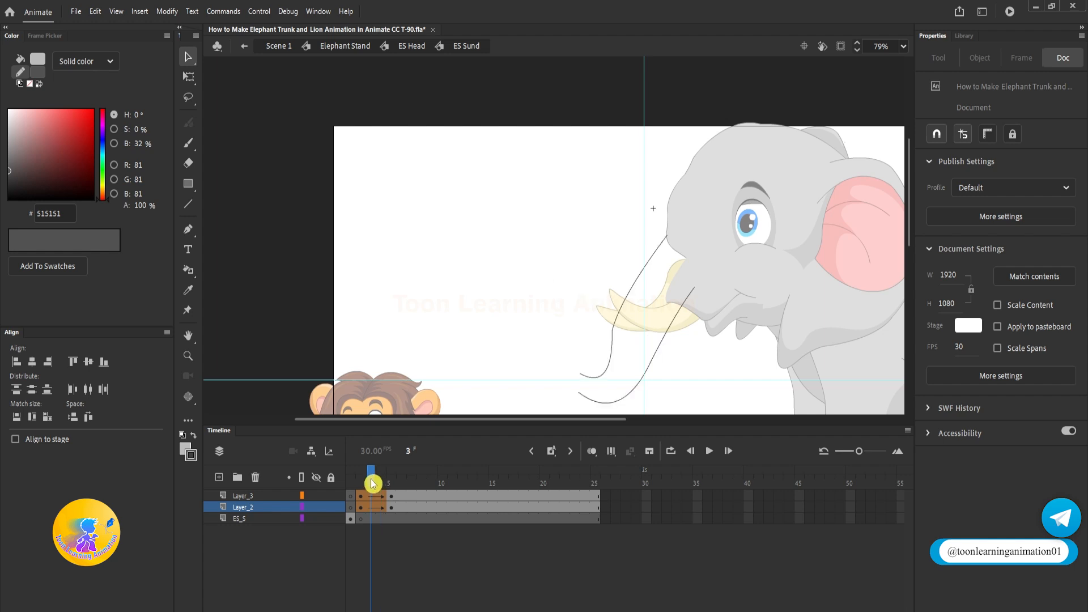
key("F5")
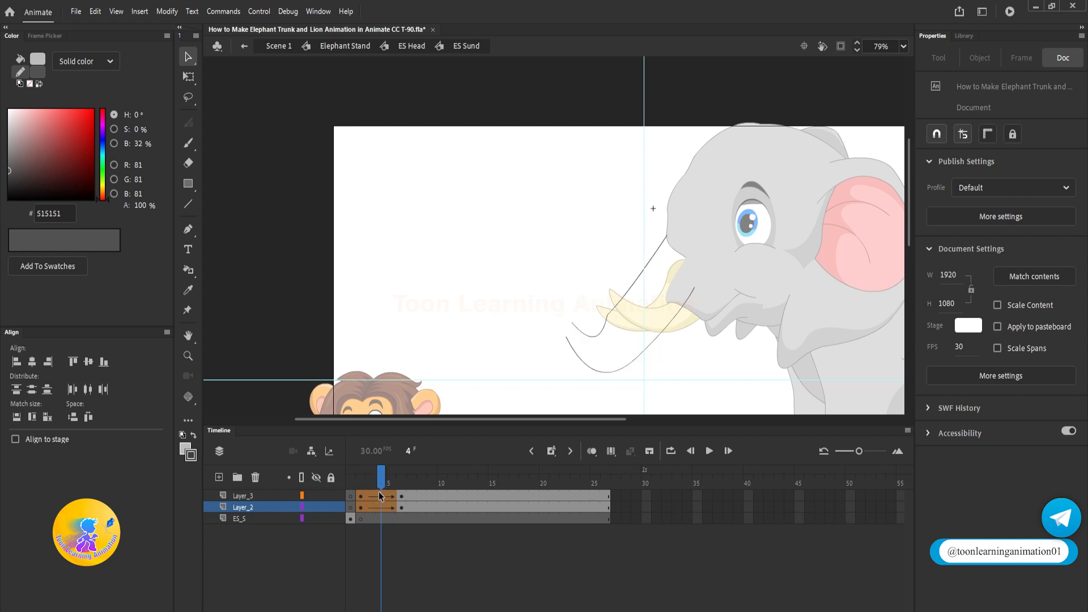
left_click_drag(380, 495, 381, 510)
key("F6")
Step: At frame 4, move both trunk tips outward and upward, and adjust the bends of the front and rear curves
left_click(417, 327)
left_click_drag(573, 326, 547, 306)
left_click_drag(623, 298, 614, 289)
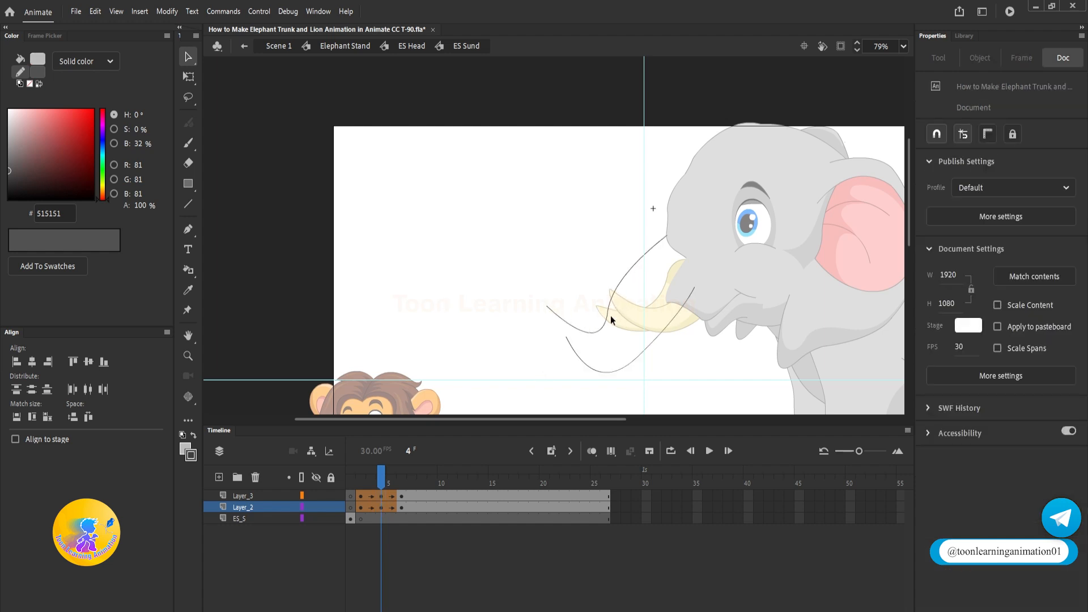
left_click_drag(567, 339, 536, 319)
left_click_drag(603, 323, 595, 325)
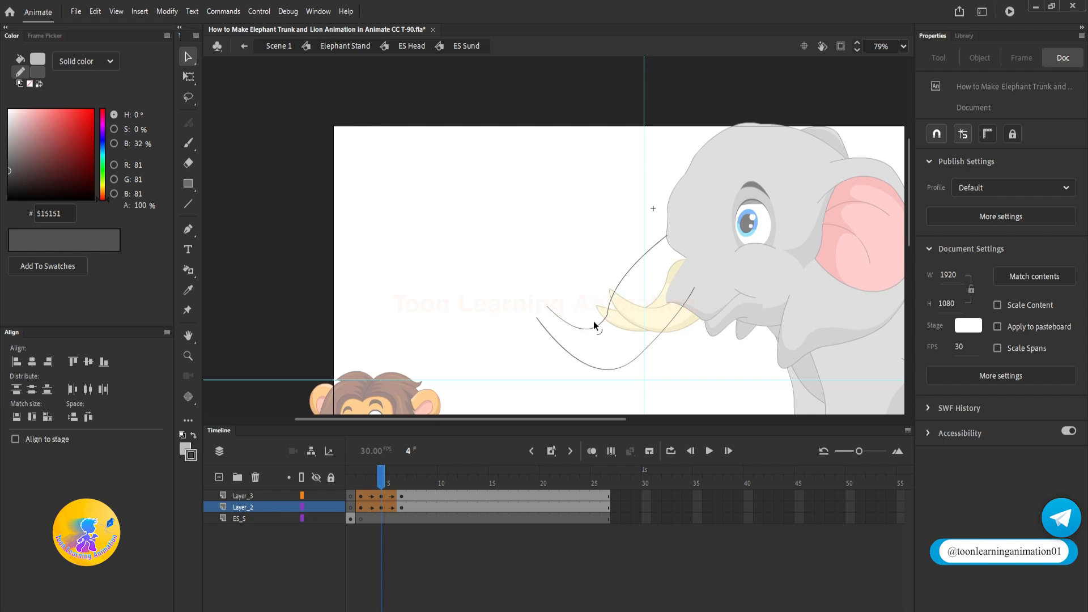
left_click_drag(613, 289, 616, 291)
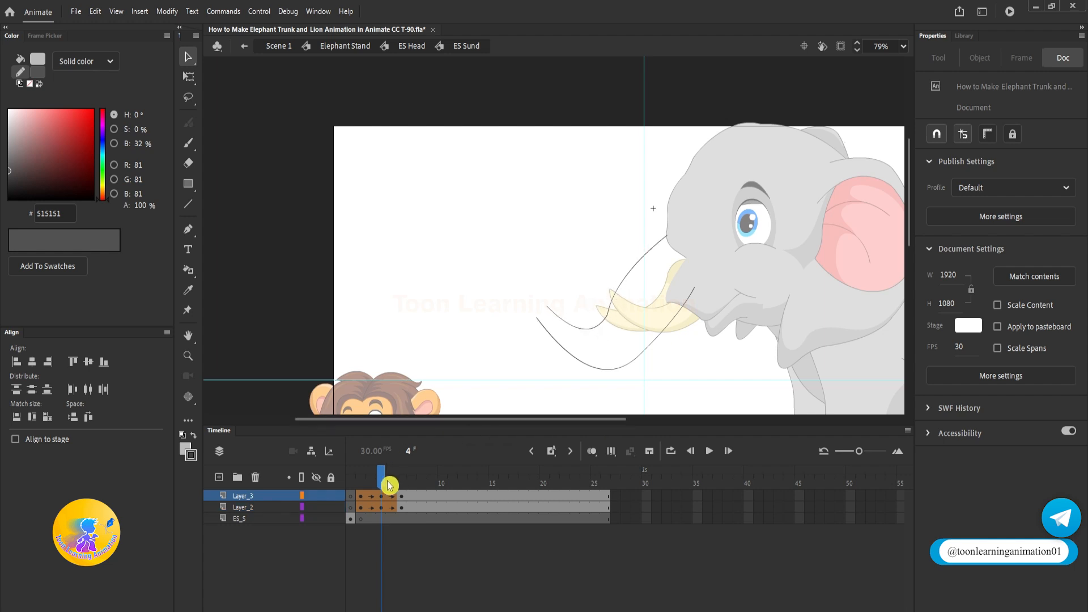
Step: Refine the lower bend of the trunk's rear curve at frame 6
mouse_move(385, 482)
left_mouse_down()
mouse_move(361, 480)
mouse_move(401, 487)
left_mouse_up()
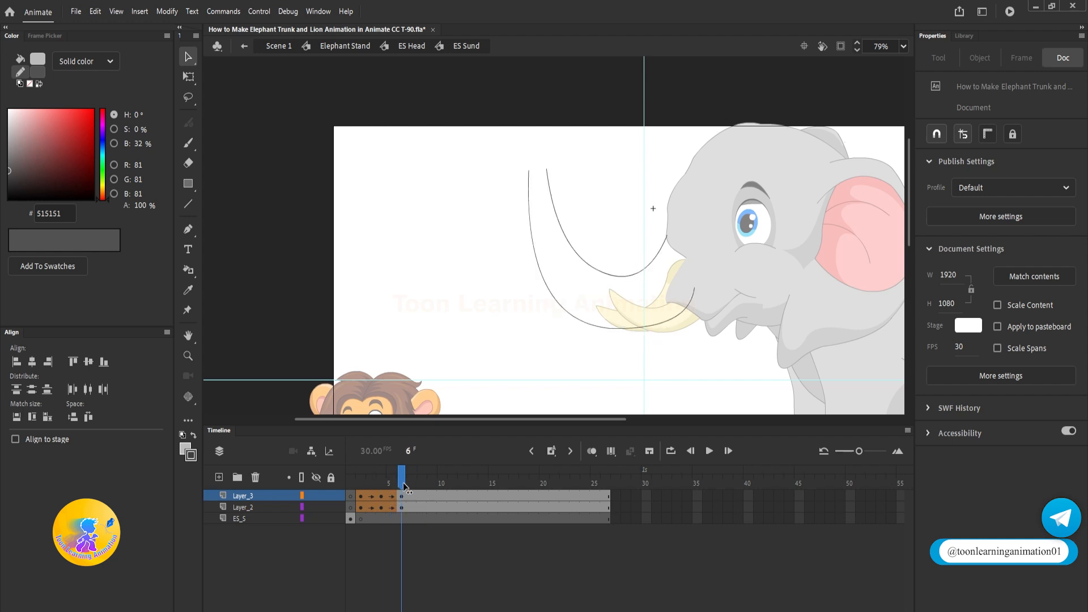
key("ctrl+minus")
scroll(588, 248, "up", 1)
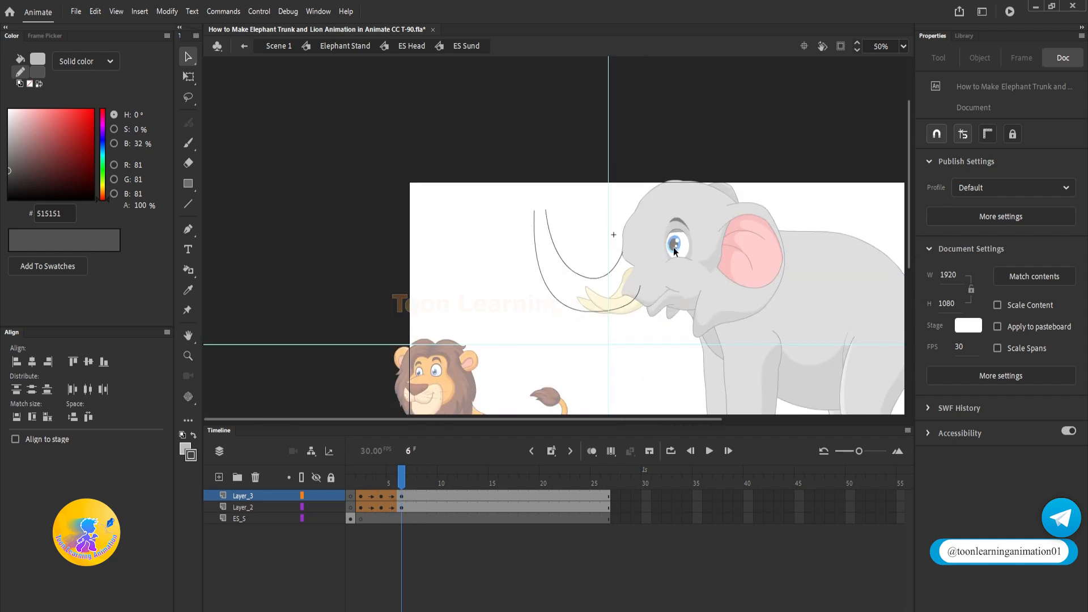
scroll(587, 247, "down", 2)
scroll(589, 255, "up", 3)
left_click_drag(624, 290, 590, 243)
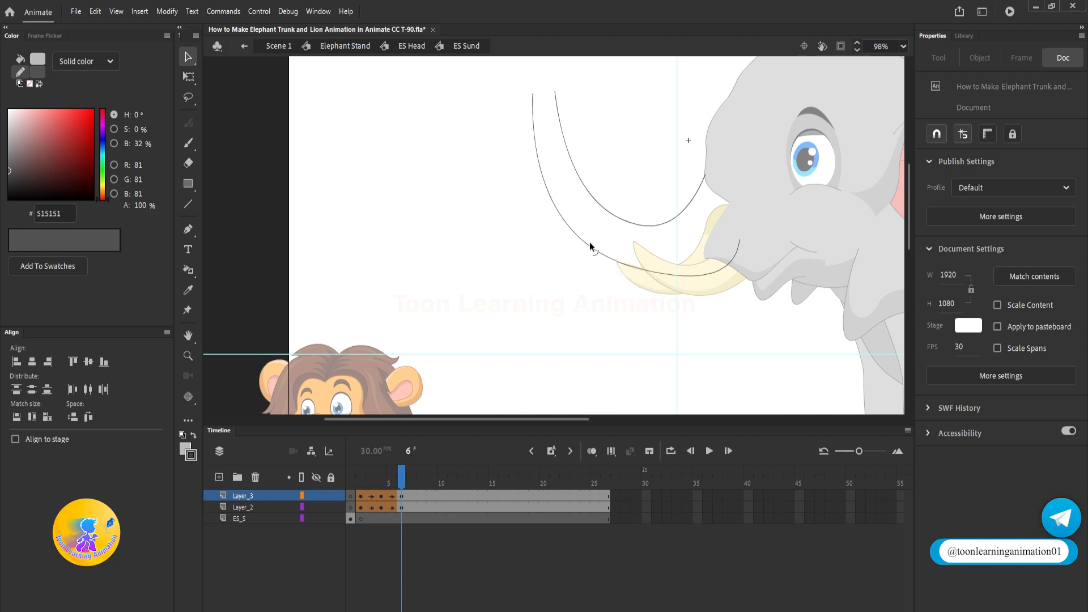
left_click(249, 507)
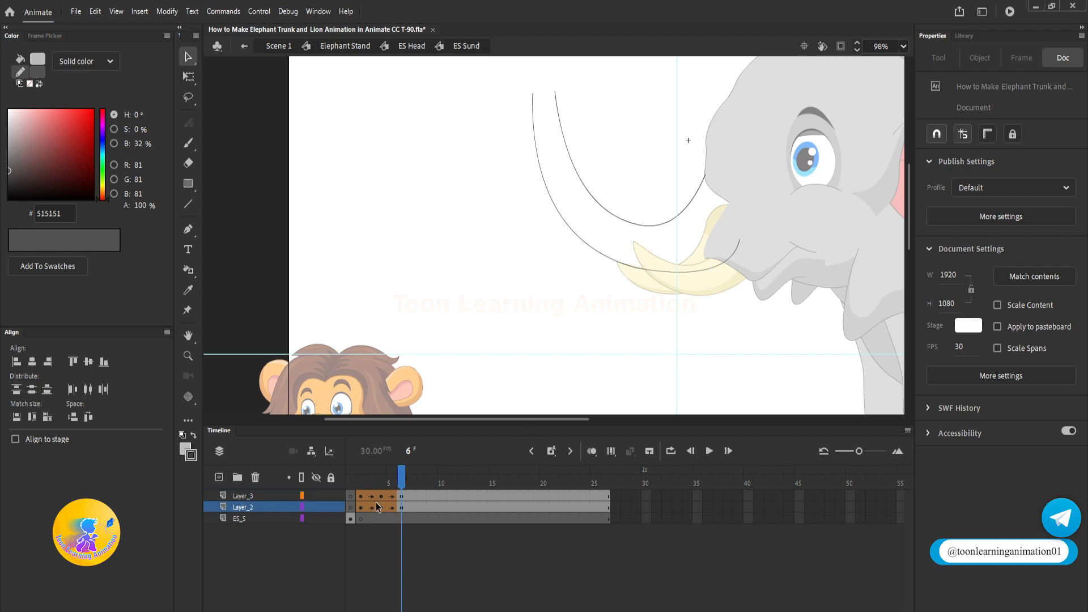
Step: Check the trunk's motion from frame 1 to frame 7 within the ES Head symbol, and reopen ES Sund
double_click(452, 257)
left_click(453, 257)
scroll(687, 210, "down", 4)
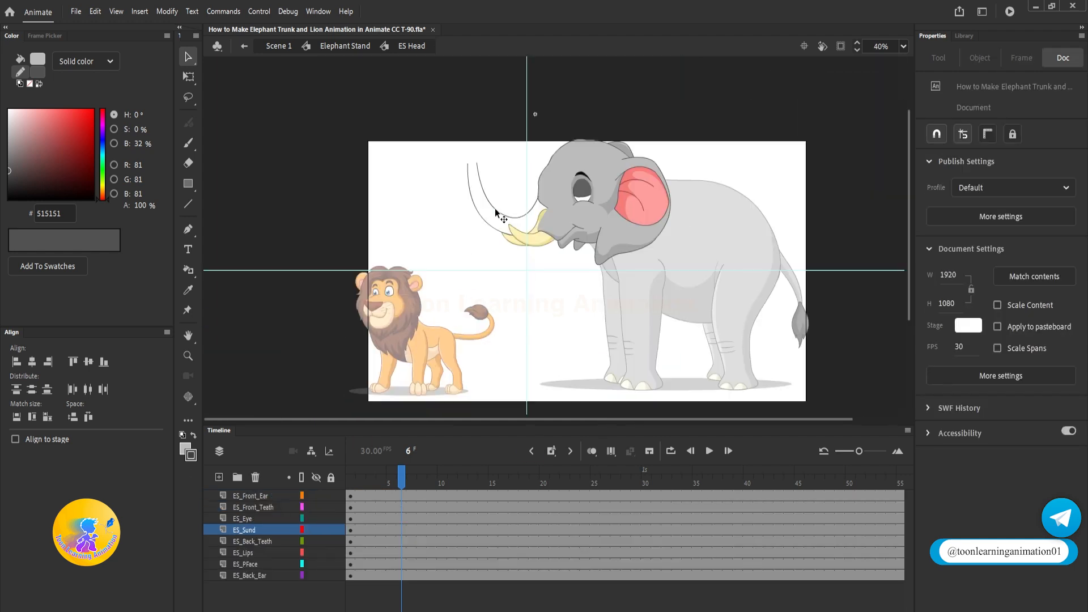
left_click_drag(401, 476, 338, 456)
scroll(473, 240, "up", 4)
scroll(579, 118, "down", 3)
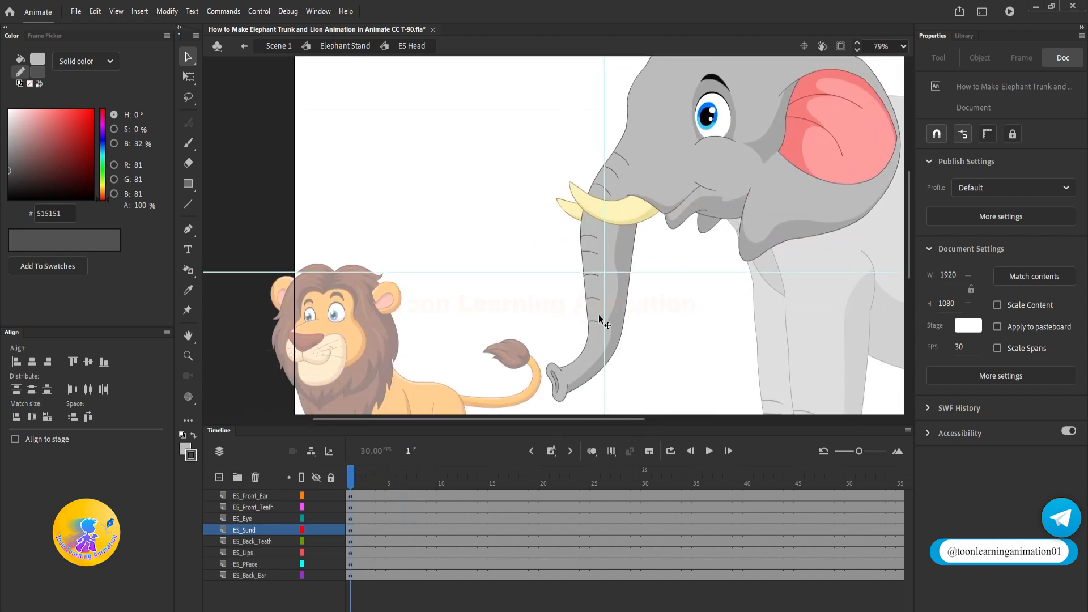
left_click_drag(390, 480, 412, 482)
left_click_drag(591, 159, 600, 240)
double_click(604, 247)
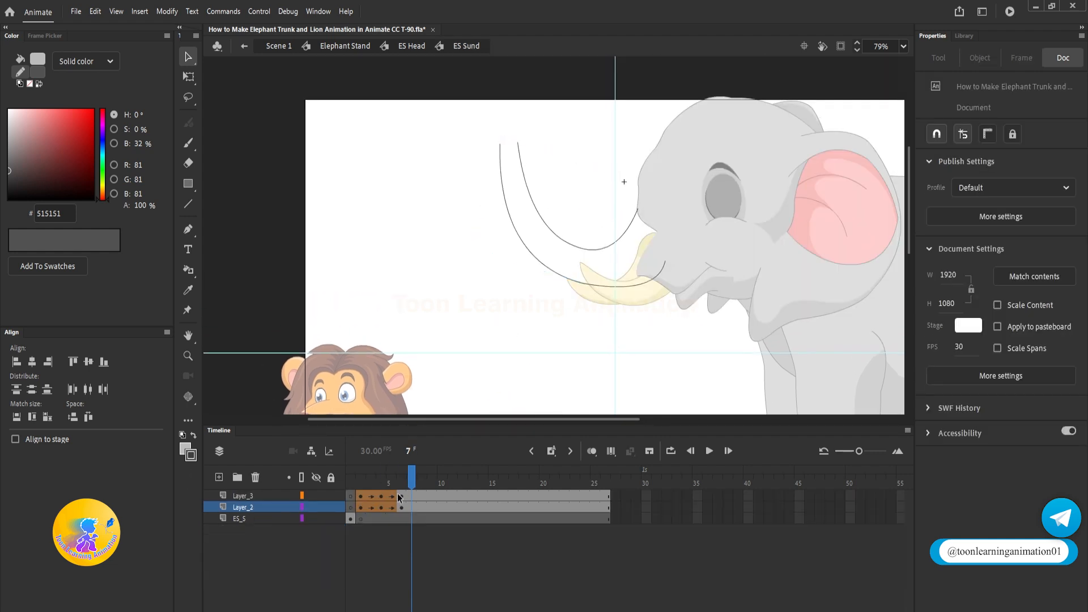
Step: Extend both trunk tips higher at frame 6 and push the rear curve's lower bend outward
left_click_drag(498, 142, 458, 95)
mouse_move(515, 143)
left_mouse_down()
mouse_move(511, 88)
mouse_move(482, 96)
left_mouse_up()
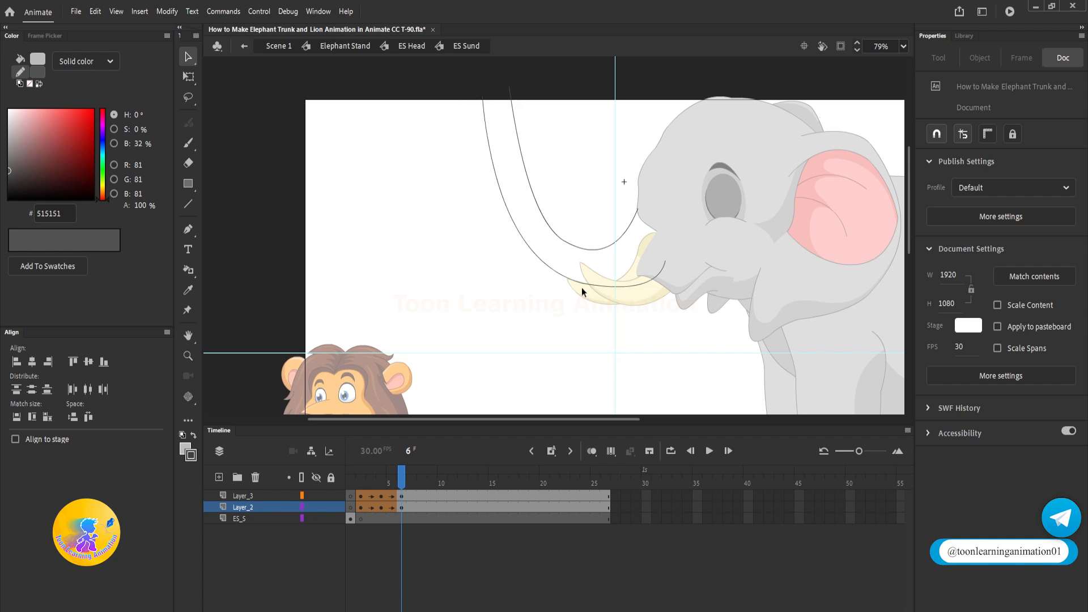
left_click_drag(568, 280, 581, 303)
Step: Curl both trunk tips inward toward the head at frame 6 and round the upper parts of the two curves
scroll(527, 170, "up", 3)
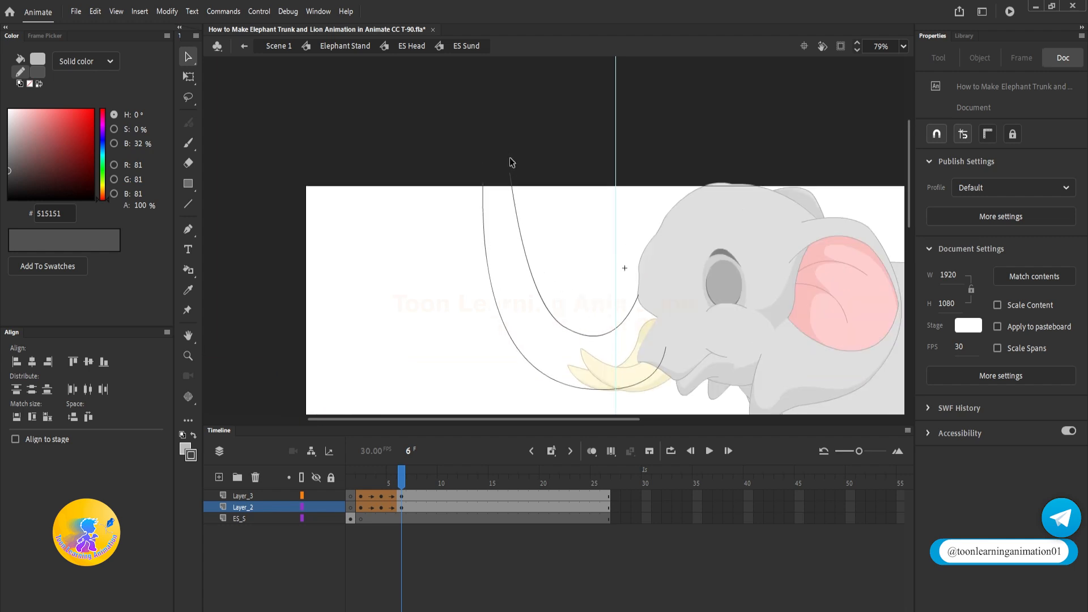
left_click_drag(510, 173, 529, 194)
left_click_drag(524, 229, 516, 234)
left_click_drag(482, 186, 496, 186)
left_click_drag(488, 227, 492, 229)
left_click_drag(497, 187, 508, 188)
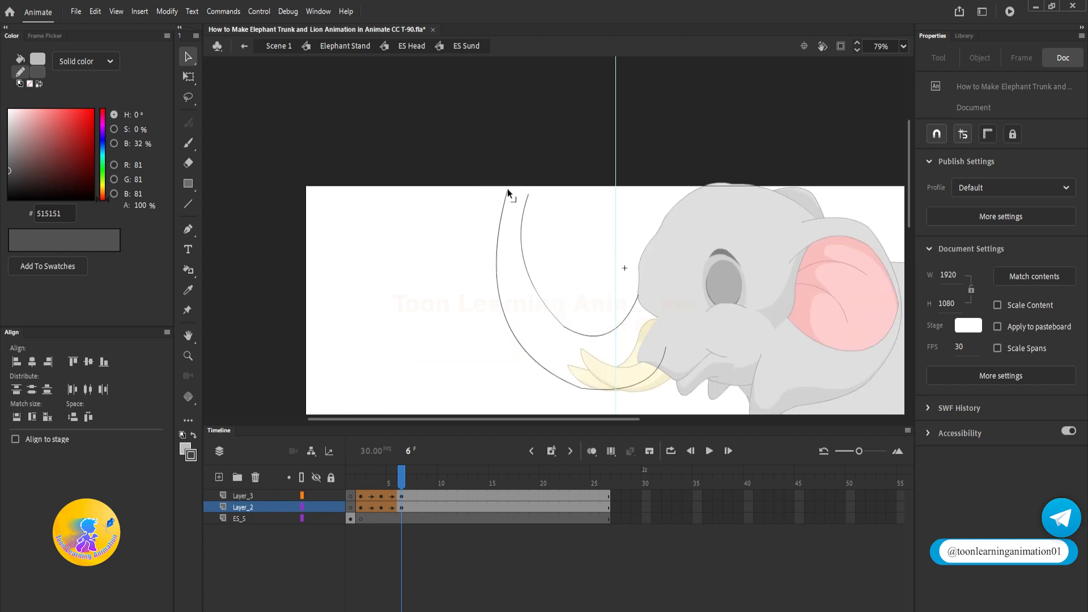
Step: Return to the ES Head symbol and examine the trunk's motion through its first frames
scroll(552, 225, "down", 4)
key("shift+comma")
double_click(486, 306)
scroll(486, 306, "up", 3)
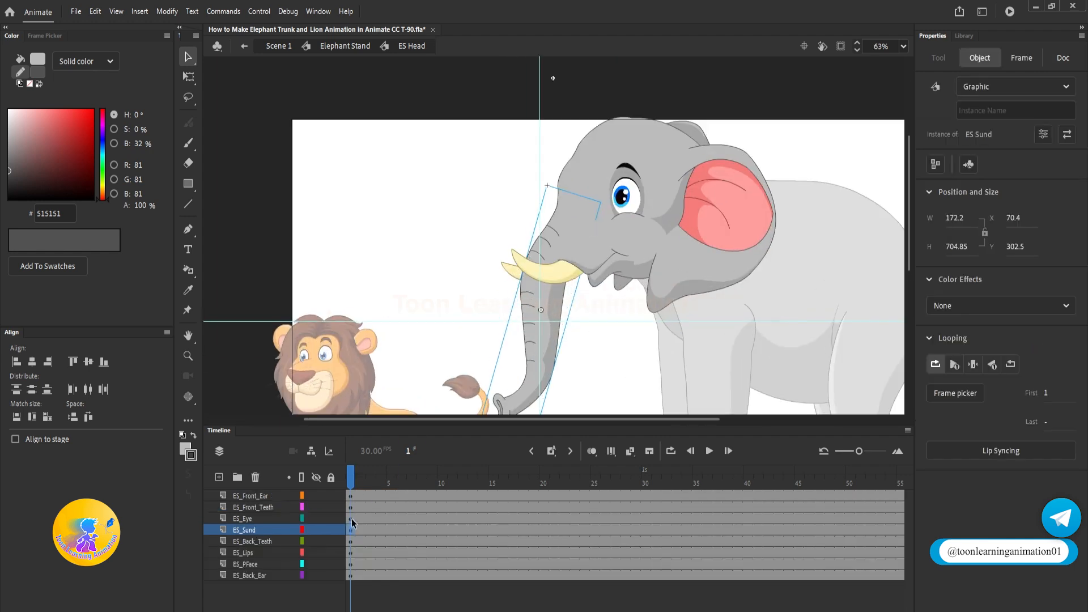
left_click_drag(352, 480, 417, 492)
left_click_drag(558, 292, 650, 253)
key("comma")
key("comma")
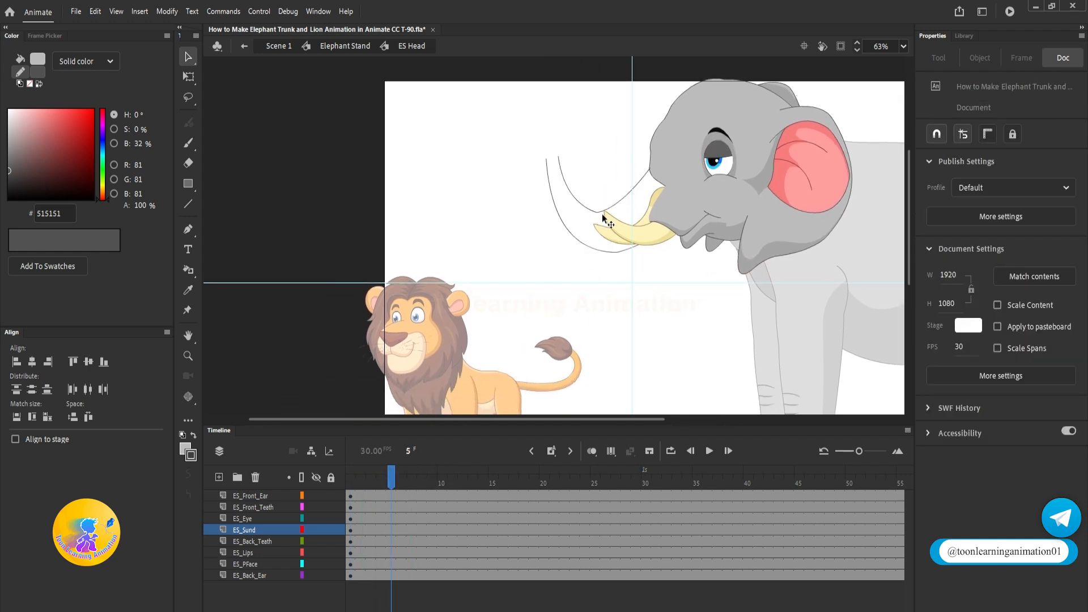
Step: Reopen ES Sund at frame 4, raise the front curve's tip, deepen its lower bend and straighten its upper part
double_click(598, 213)
left_click(596, 210)
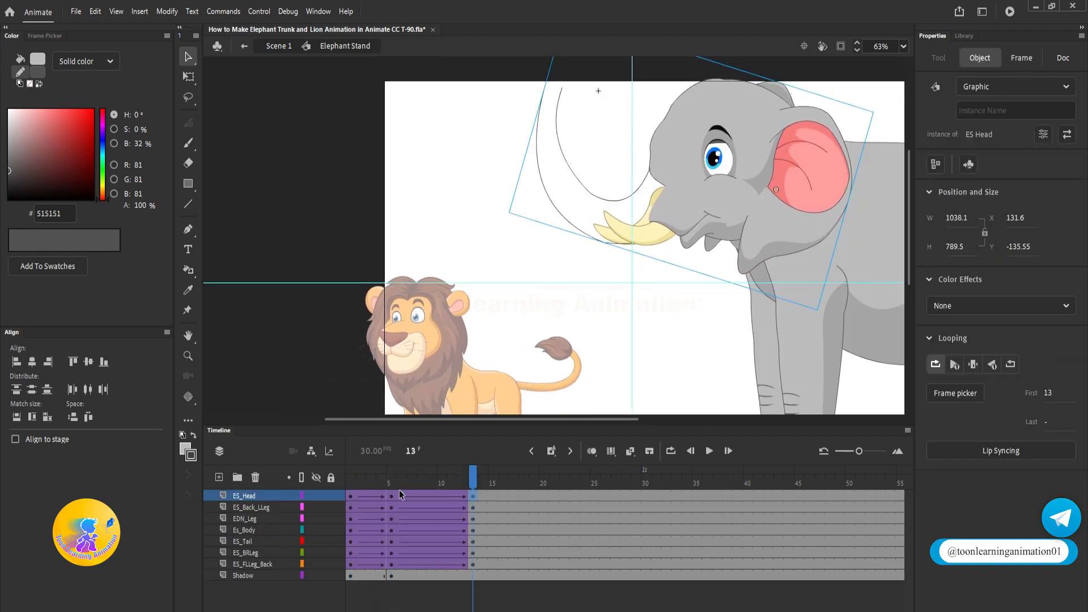
double_click(606, 202)
double_click(606, 202)
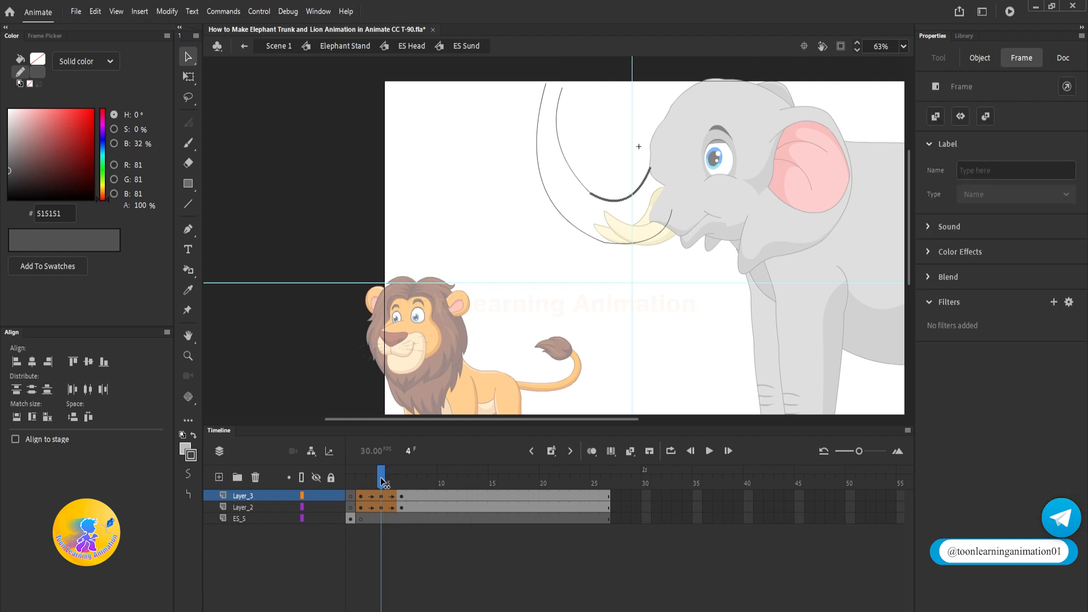
scroll(585, 258, "up", 3)
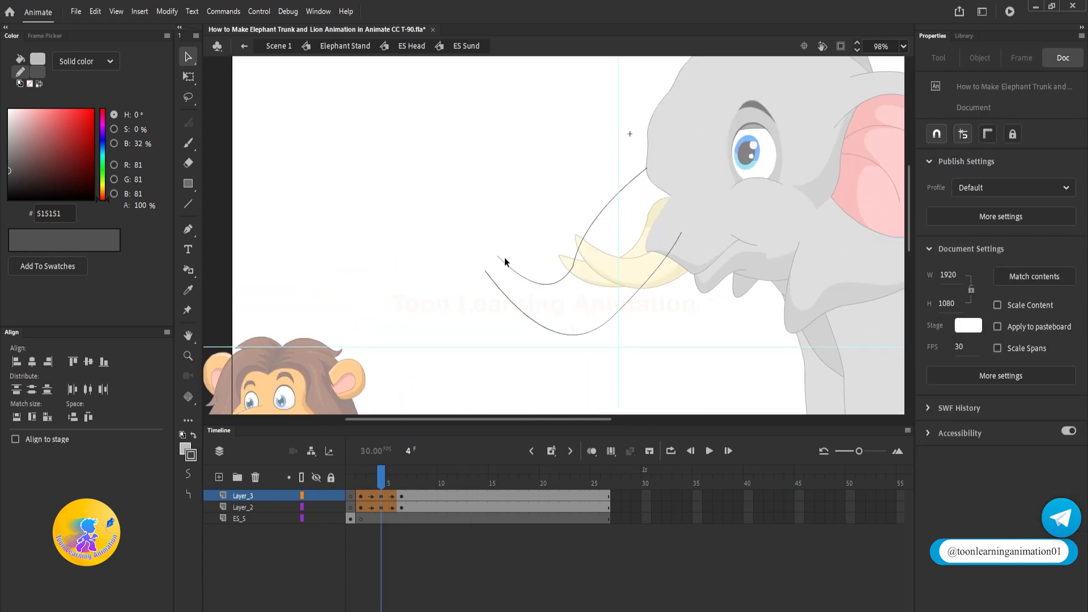
left_click_drag(500, 260, 464, 213)
left_click_drag(559, 280, 535, 281)
mouse_move(586, 234)
left_mouse_down()
mouse_move(576, 235)
mouse_move(597, 237)
left_mouse_up()
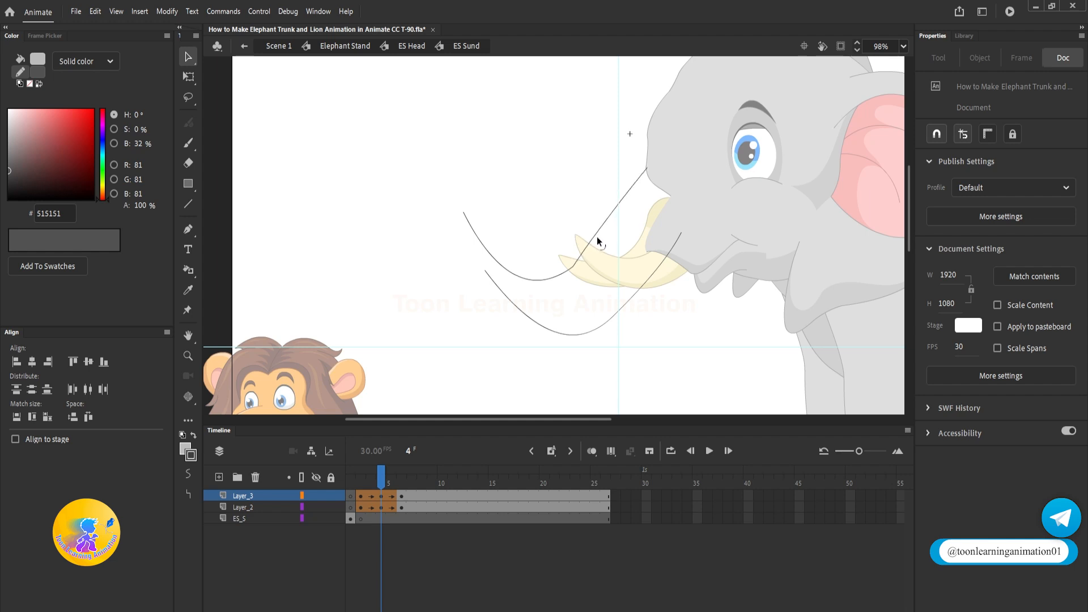
Step: Raise the rear curve's tip at frame 4 beside the front tip and bend the curve to run below the front one
left_click_drag(436, 227, 454, 225)
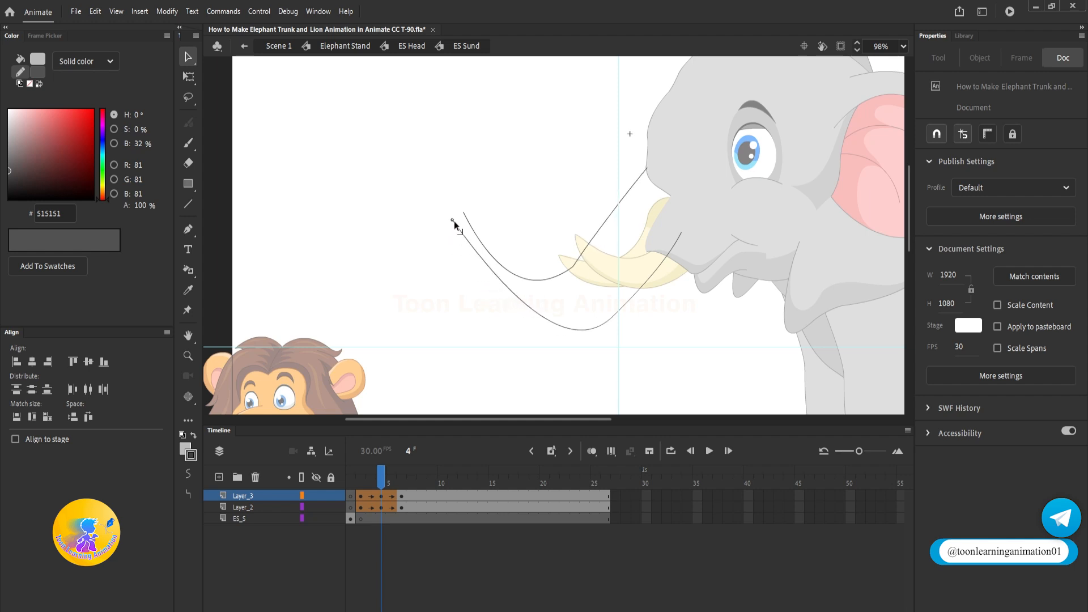
left_click_drag(586, 330, 555, 330)
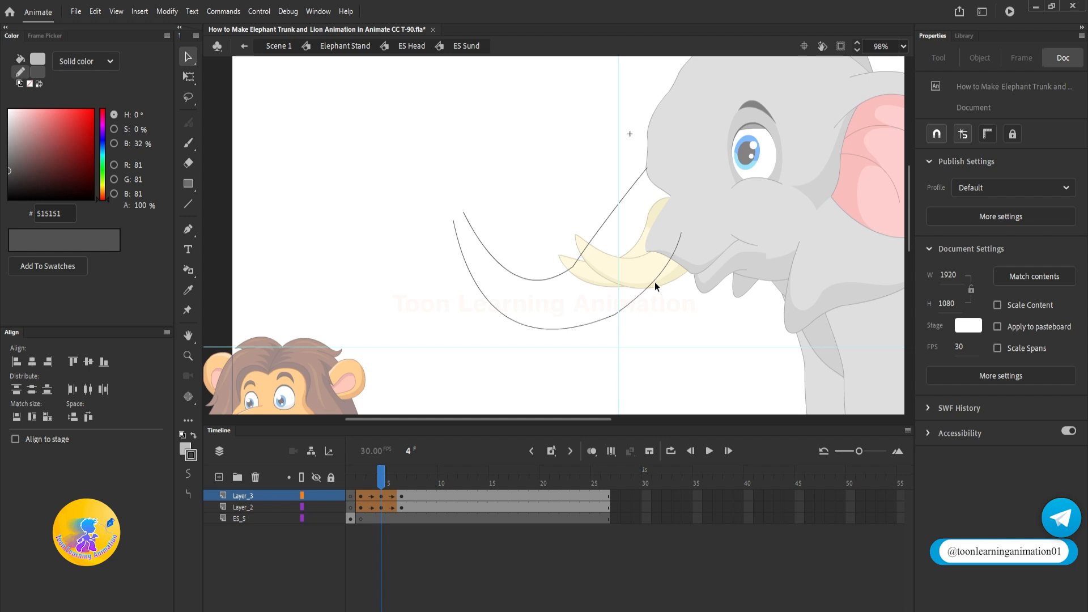
scroll(655, 282, "down", 2)
scroll(528, 241, "up", 4)
scroll(528, 242, "down", 3)
Step: Review the trunk's raising motion in ES Head and in Elephant Stand up to frame 17
double_click(504, 272)
left_click_drag(352, 481, 402, 483)
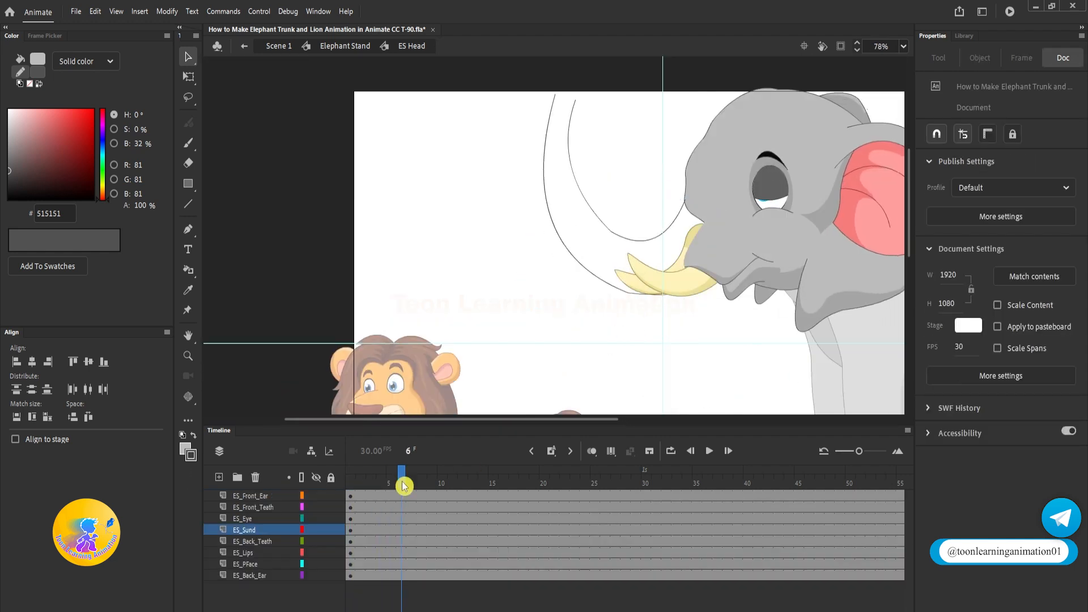
left_click_drag(649, 279, 626, 315)
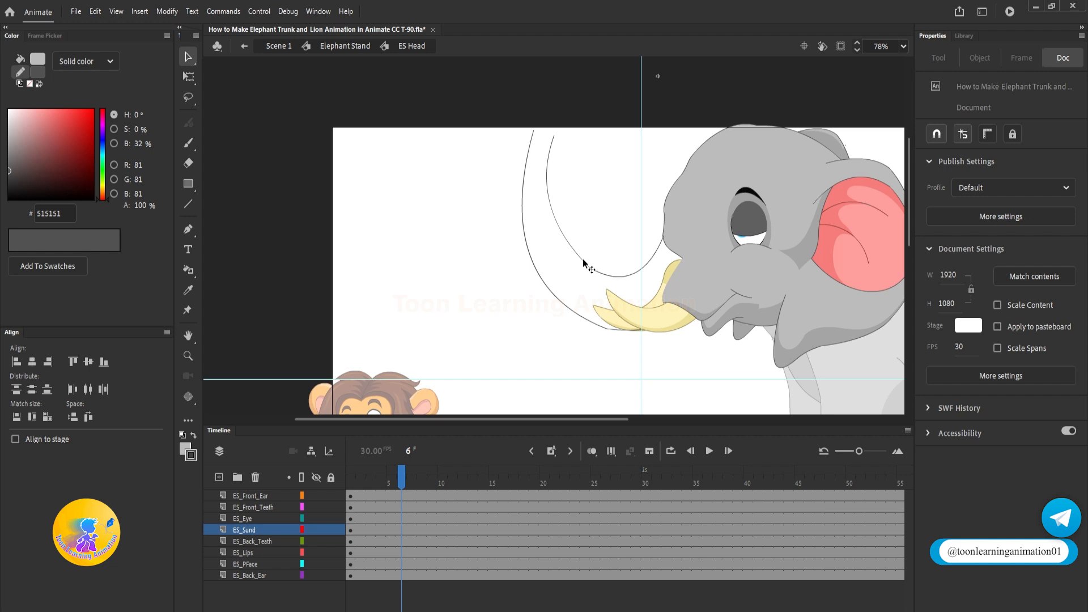
double_click(458, 274)
mouse_move(379, 479)
left_mouse_down()
mouse_move(348, 474)
mouse_move(417, 482)
mouse_move(351, 482)
mouse_move(414, 493)
mouse_move(354, 499)
mouse_move(382, 488)
left_mouse_up()
key("space")
left_click_drag(727, 297, 710, 244)
scroll(431, 275, "down", 4)
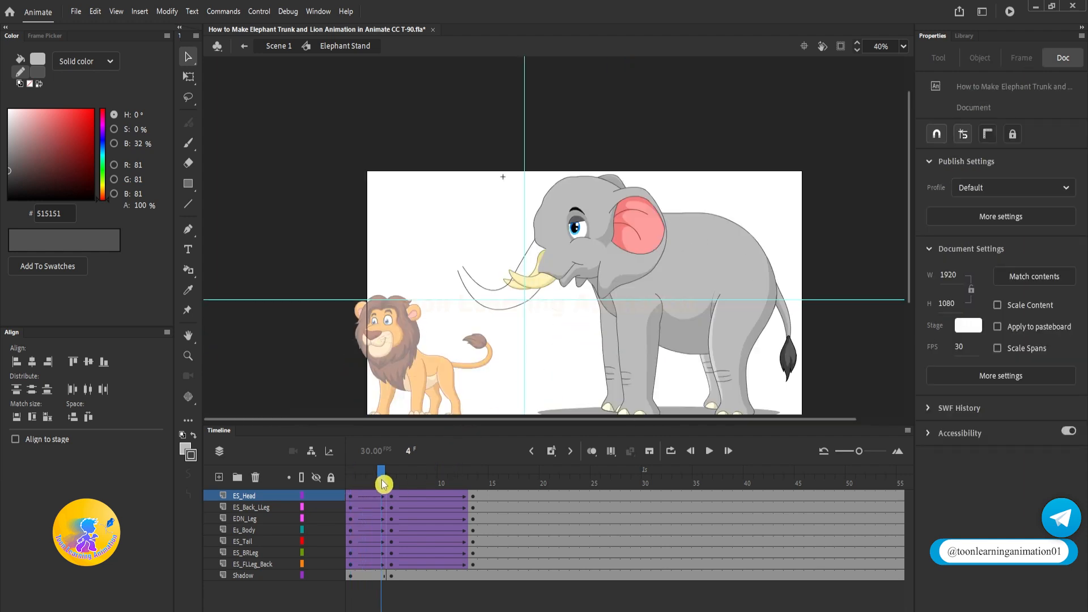
left_click_drag(383, 481, 517, 505)
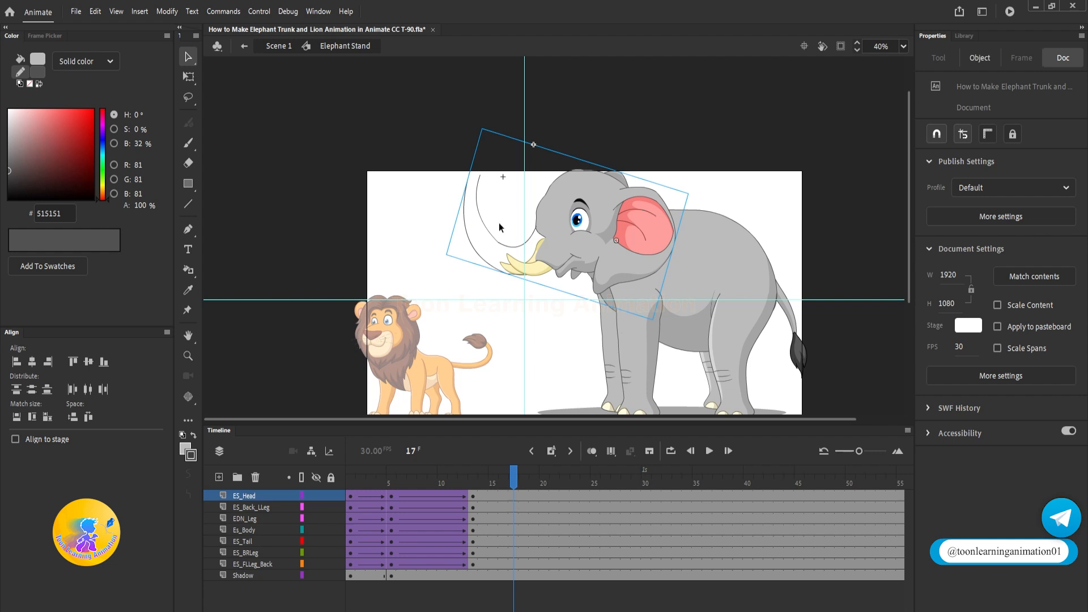
Step: Insert keyframes at frame 17 on the elephant's part layers from ES_Head to ES_FLLeg_Back and copy their frame 1 keyframes to frame 20
scroll(491, 238, "up", 1)
left_click_drag(374, 480, 519, 563)
left_click(516, 481)
key("F6")
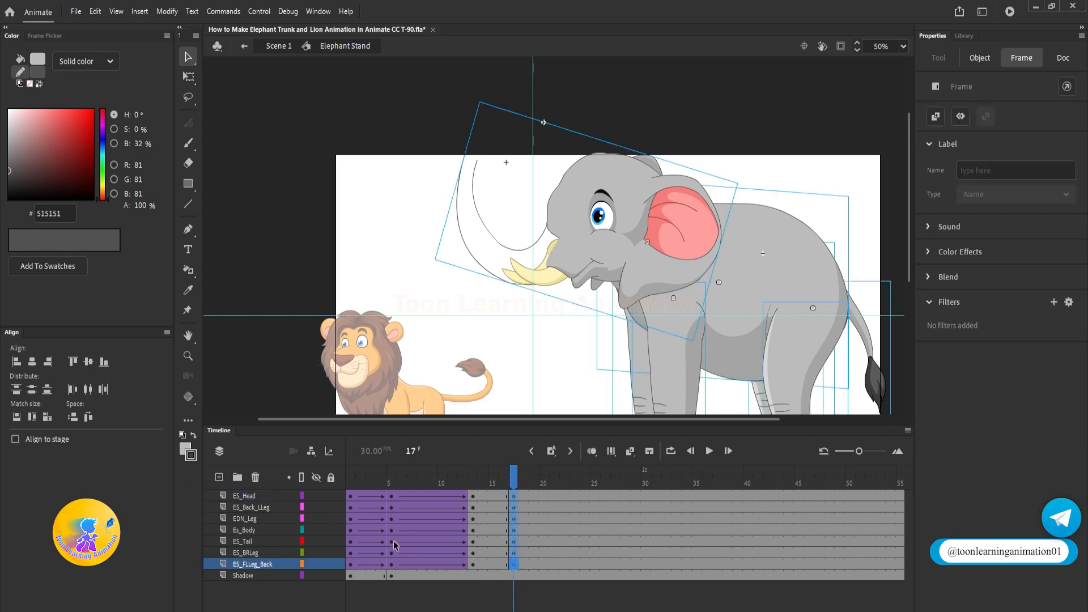
left_click_drag(350, 496, 350, 566)
key("alt")
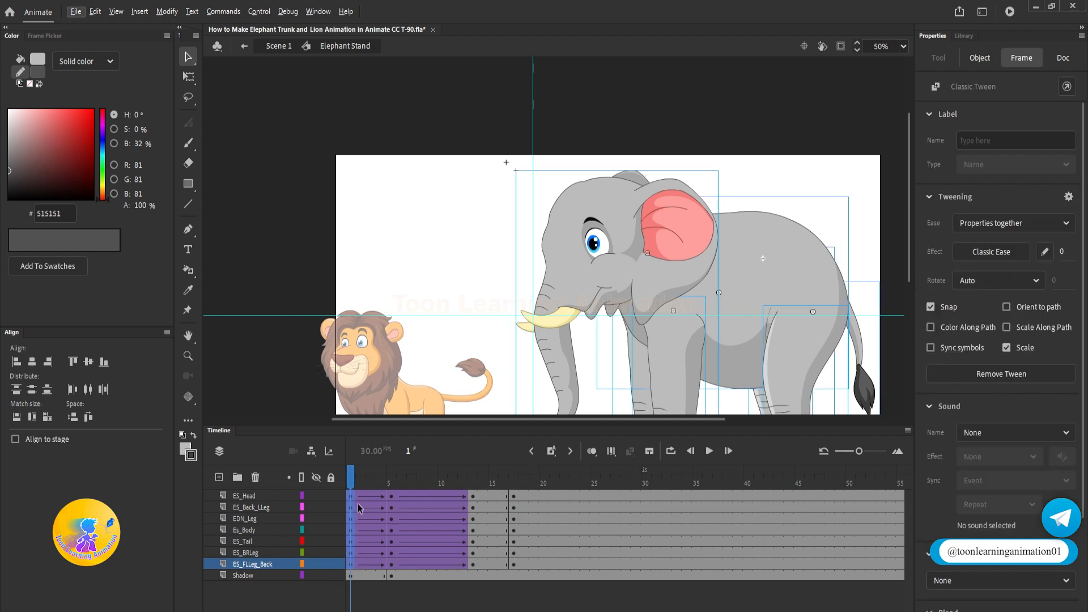
left_click_drag(350, 563, 543, 567)
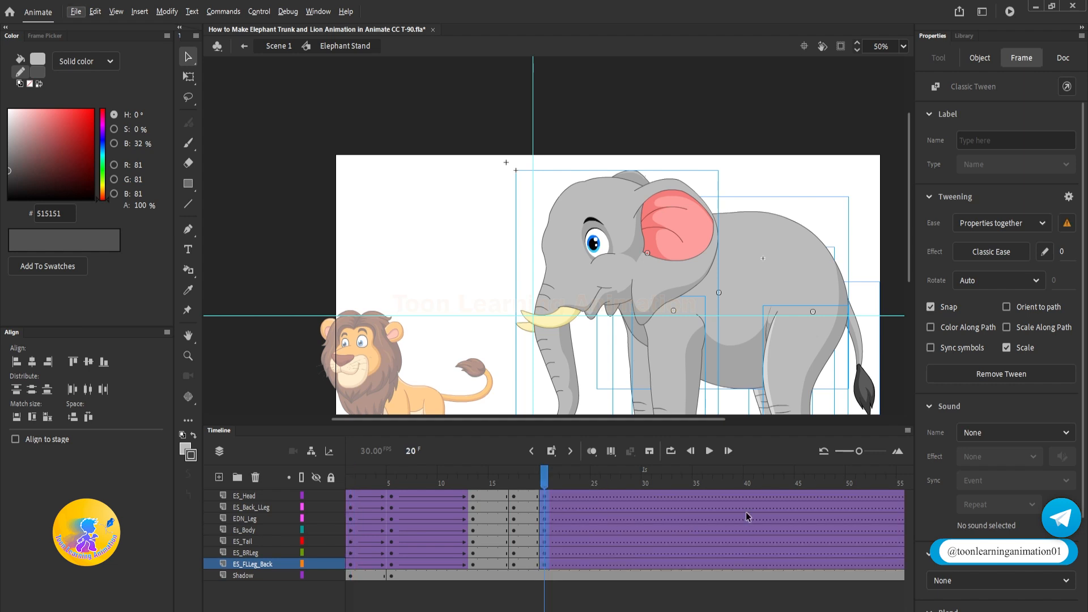
Step: Remove the classic tween after frame 20 on the elephant's part layers and create a classic tween between frames 17 and 20
right_click(548, 503)
left_click(547, 533)
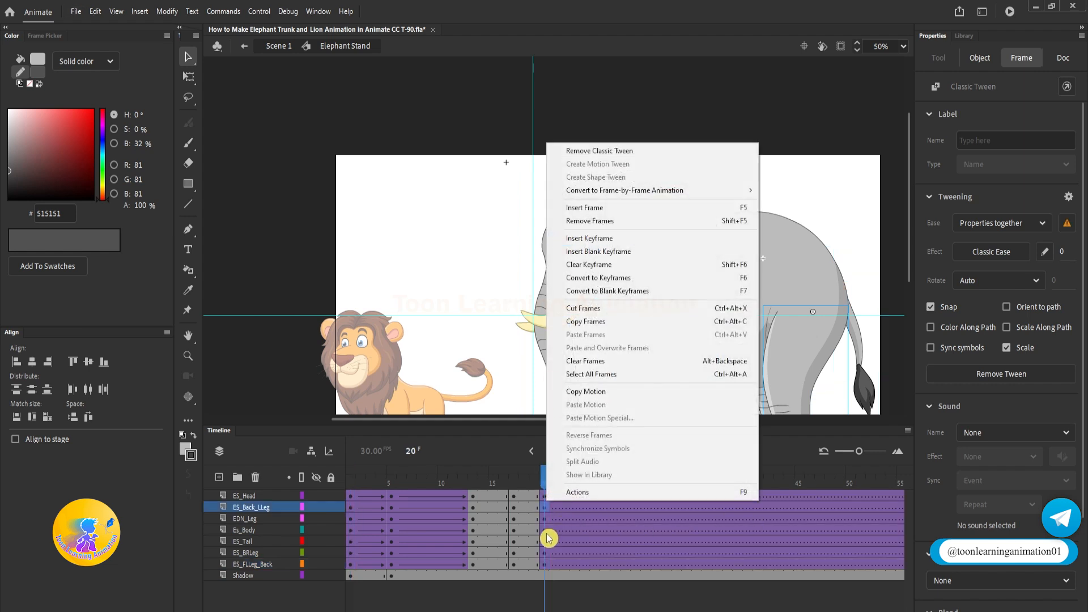
left_click_drag(554, 497, 621, 566)
right_click(623, 571)
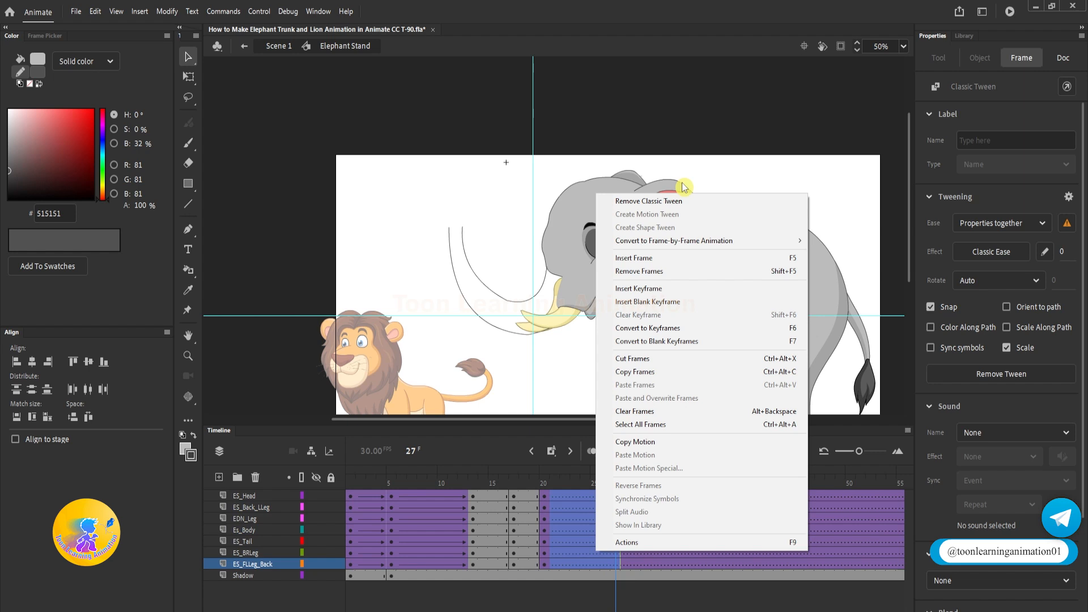
left_click(620, 203)
left_click(528, 518)
right_click(529, 566)
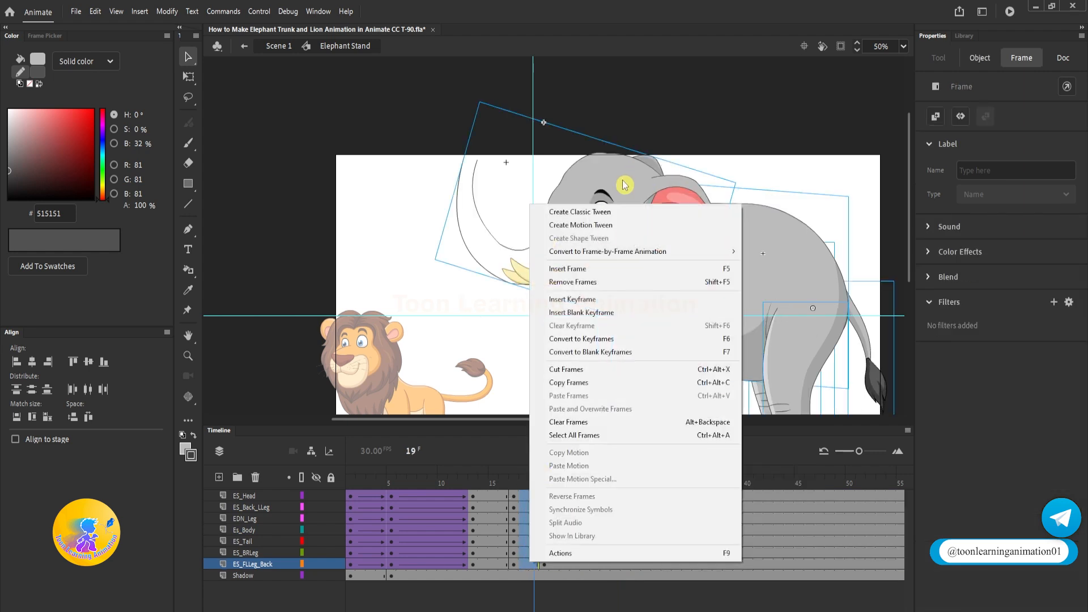
left_click(583, 209)
Step: Synchronize the symbols across all frames of the layers from ES_Head to ES_FLLeg_Back and play back the motion
left_click(245, 496, "shift")
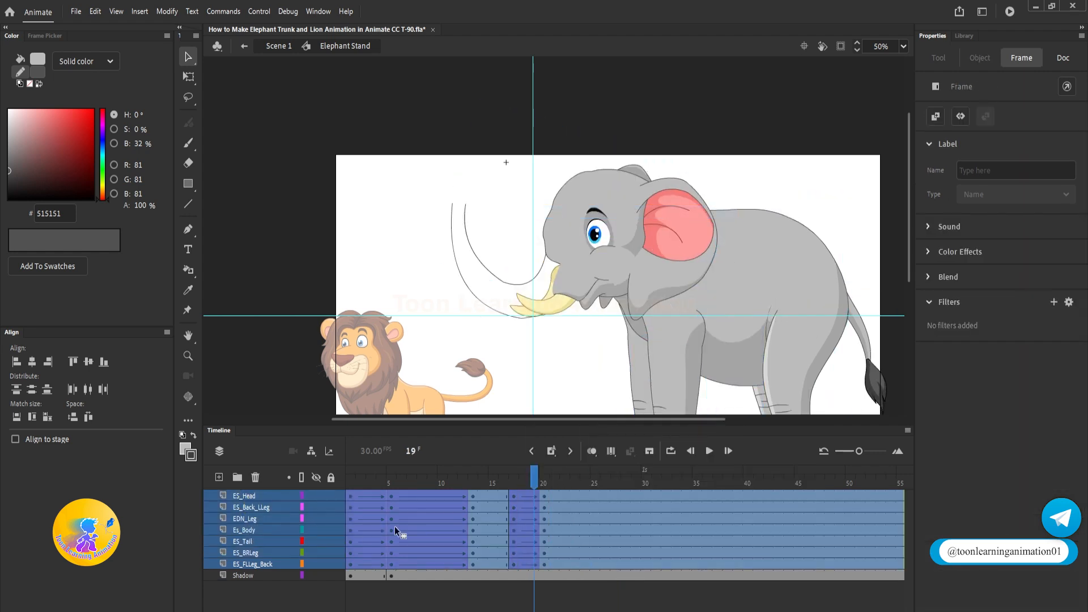
right_click(602, 526)
left_click(674, 470)
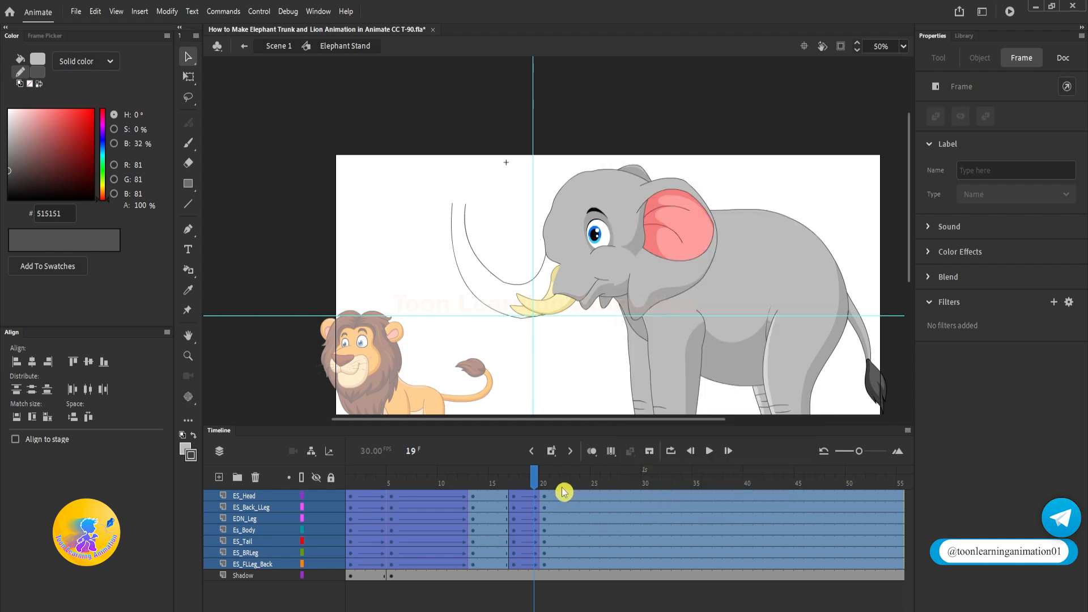
key("Return")
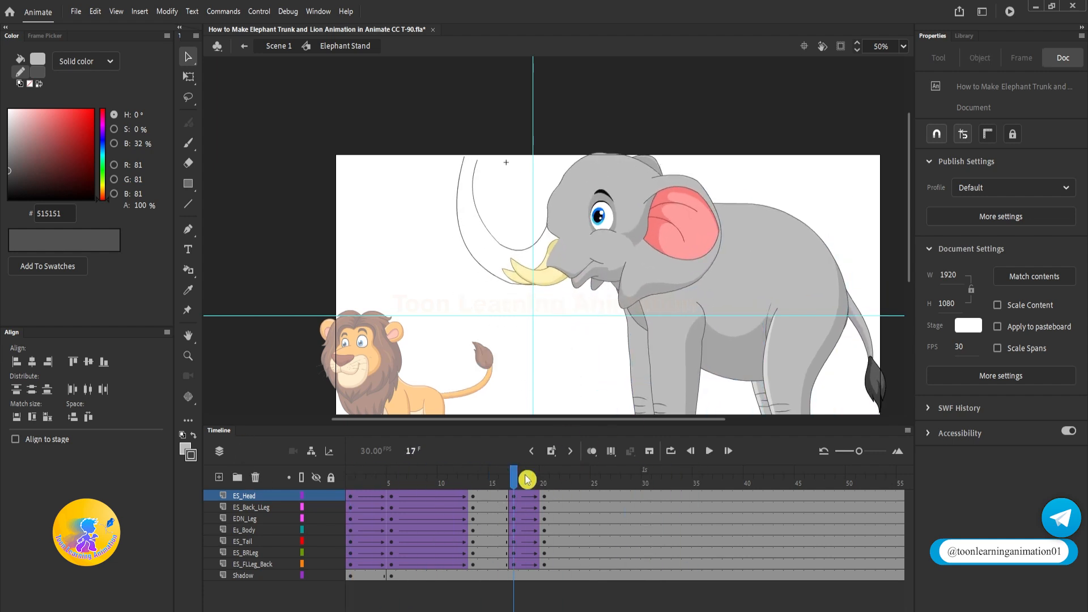
Step: Open ES Sund inside ES Head from frame 20 and insert keyframes at frames 17 and 20 on both trunk curve layers
left_click(545, 478)
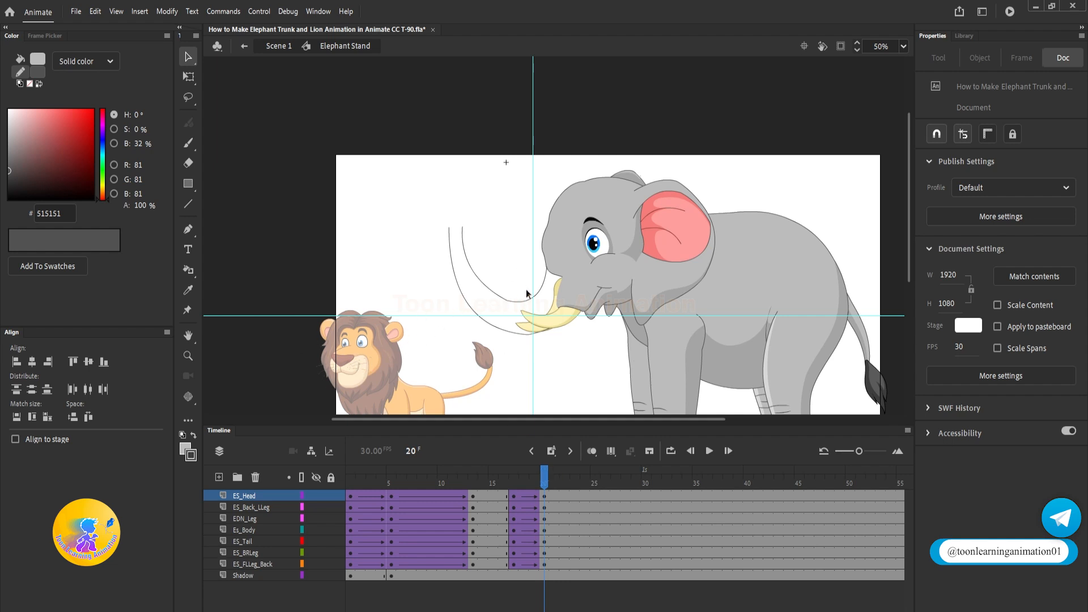
left_click(516, 306)
double_click(516, 307)
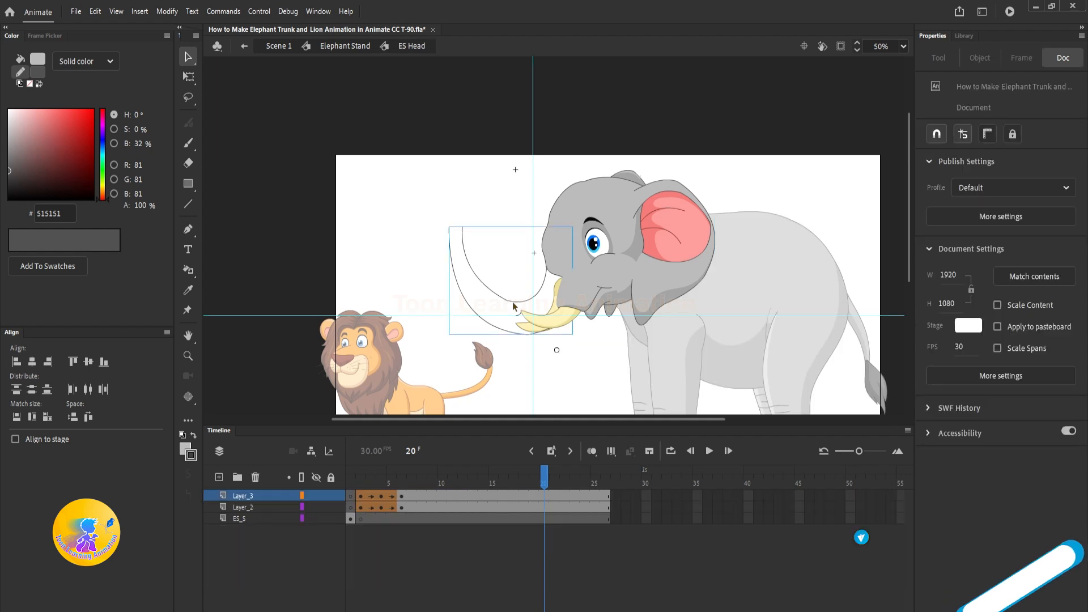
double_click(515, 307)
left_click(504, 484)
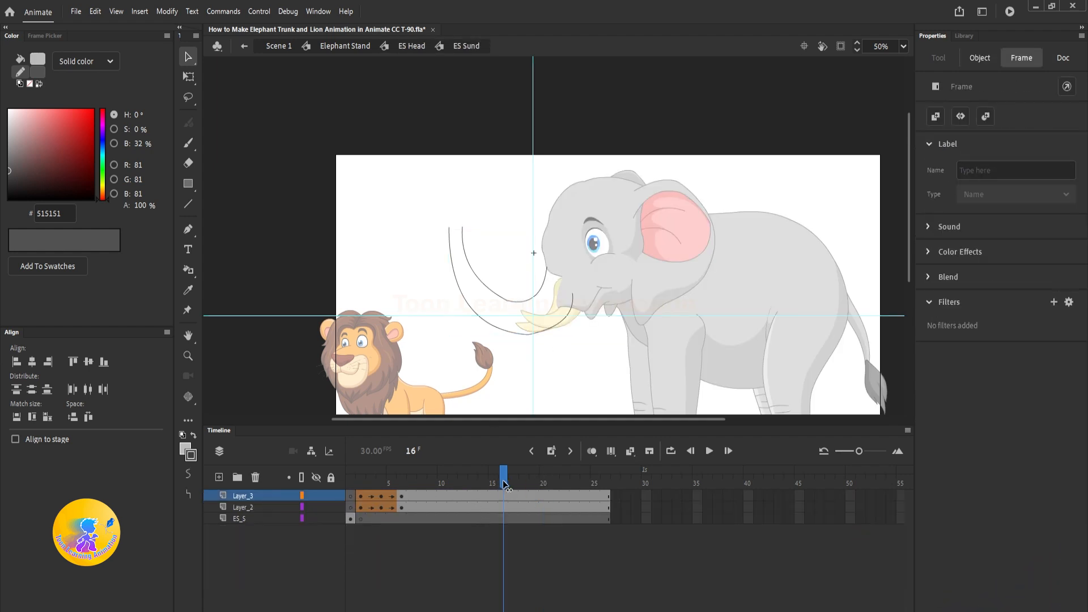
left_click_drag(511, 497, 544, 507)
key("F6")
key("F6")
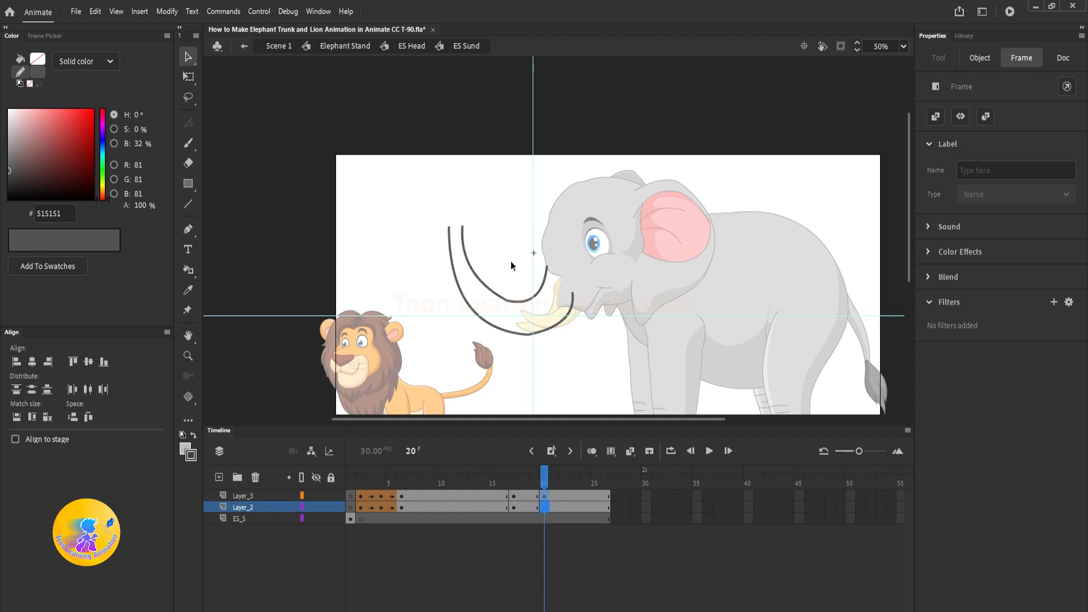
Step: Swing the rear curve's tip down to the lion's face at frame 20 and bend the curve into a shallow downward sag
left_click(511, 261)
mouse_move(506, 249)
left_mouse_down()
mouse_move(524, 204)
mouse_move(564, 195)
left_mouse_up()
scroll(512, 214, "up", 1)
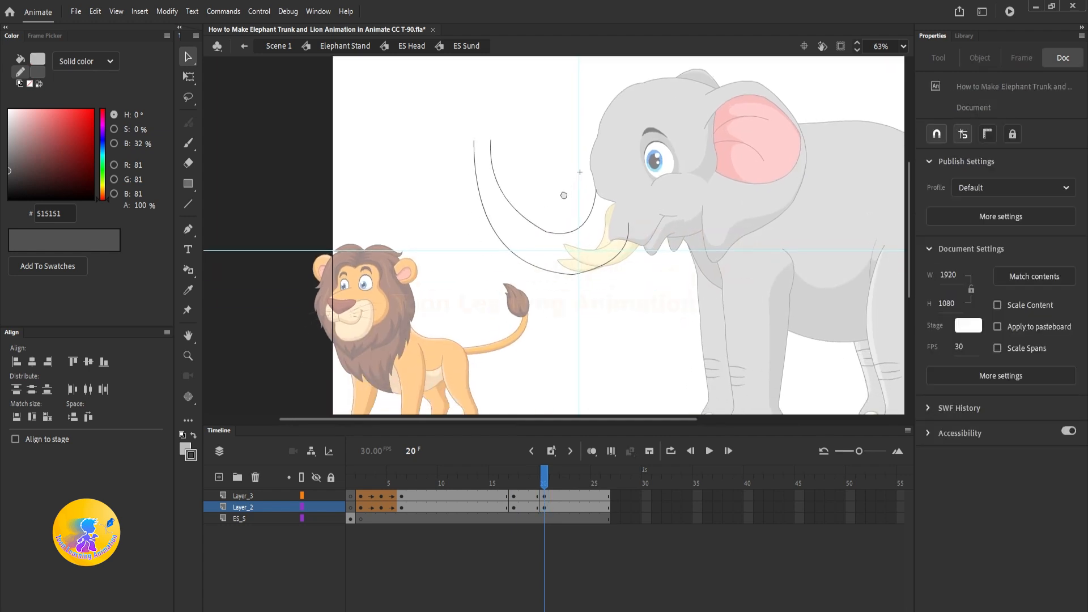
left_click_drag(474, 146, 329, 284)
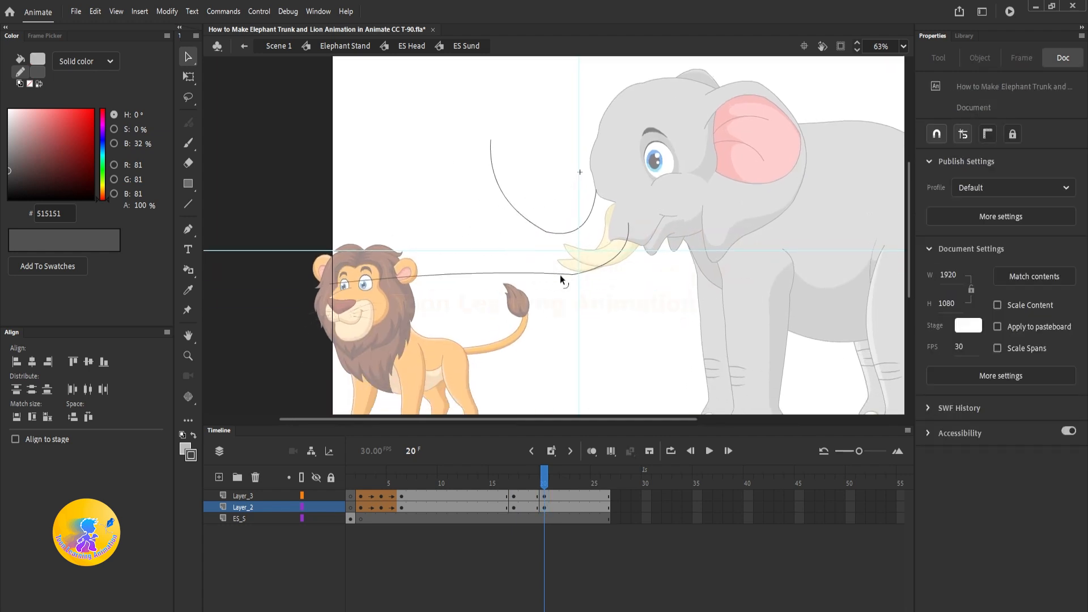
left_click_drag(569, 273, 541, 300)
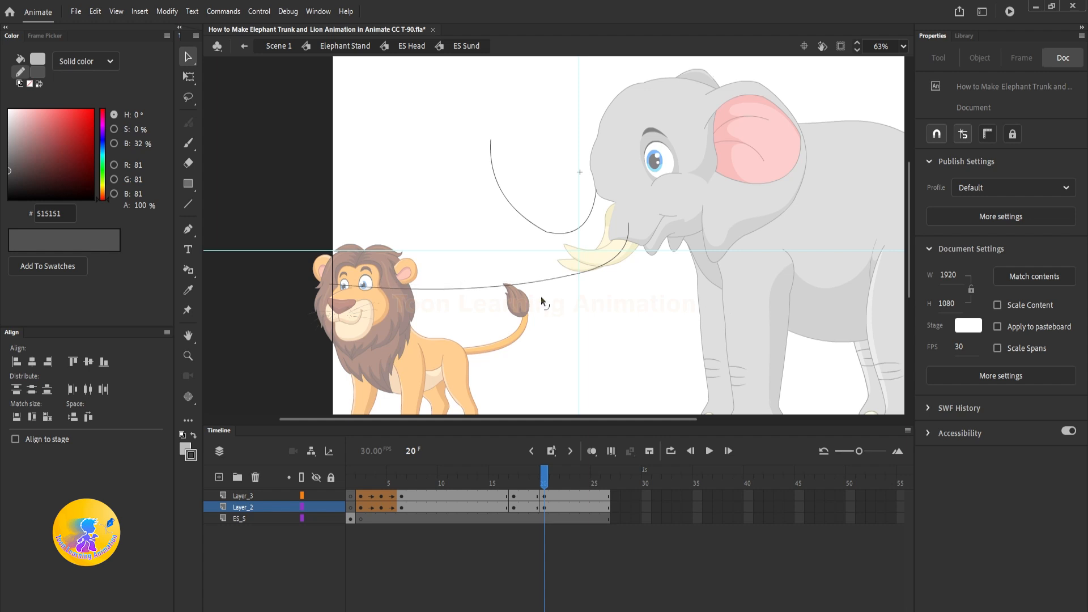
Step: Swing the front curve's tip down to the lion's head at frame 20 and smooth the curve above the rear one
left_click_drag(490, 144, 331, 260)
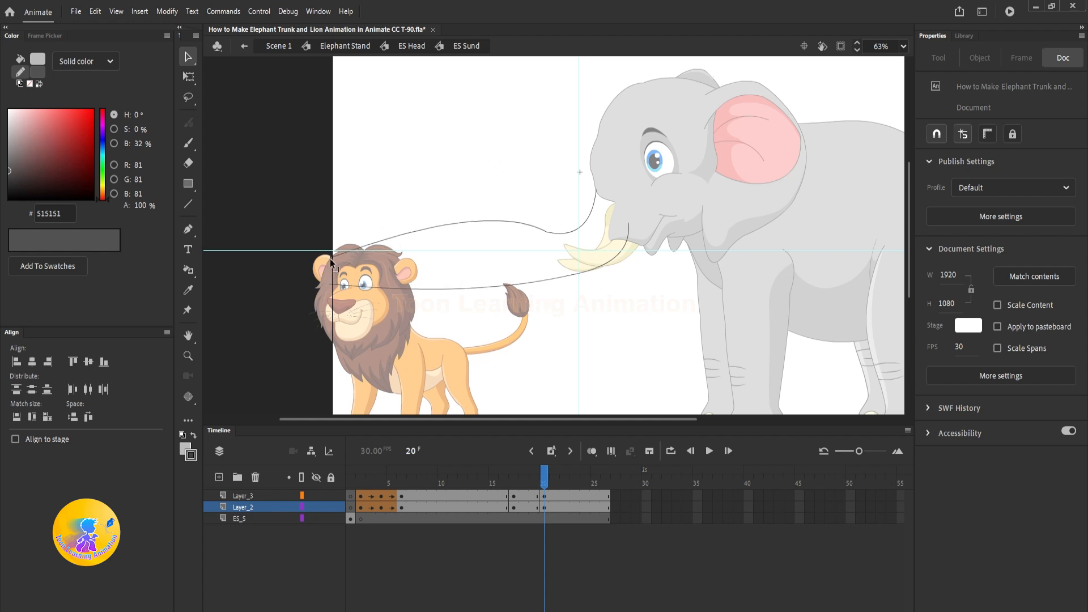
left_click_drag(498, 228, 486, 256)
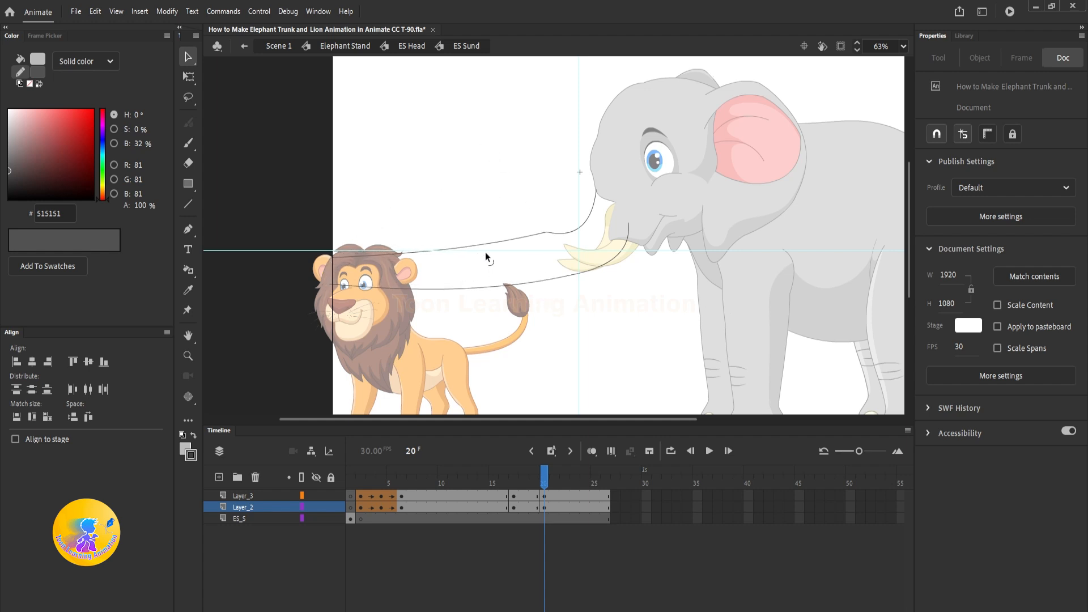
left_click_drag(574, 232, 575, 220)
Step: Create a shape tween between frames 17 and 20 on both trunk curve layers
left_click(535, 507)
right_click(535, 508)
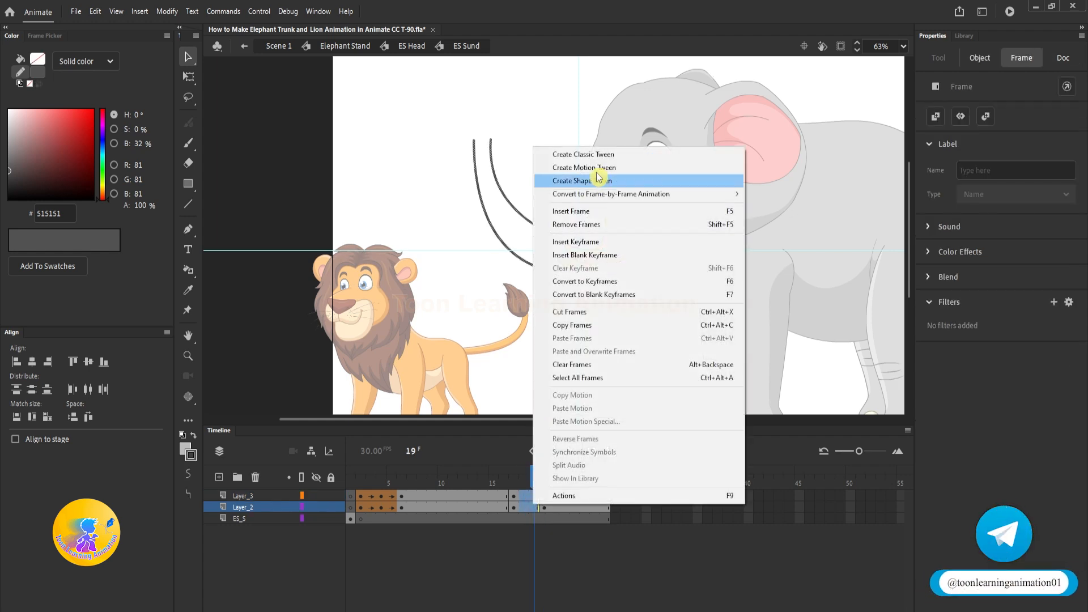
left_click(596, 180)
Step: Review the trunk's lowering motion in Elephant Stand and check the curve frames inside ES Sund
double_click(499, 189)
left_click(576, 278)
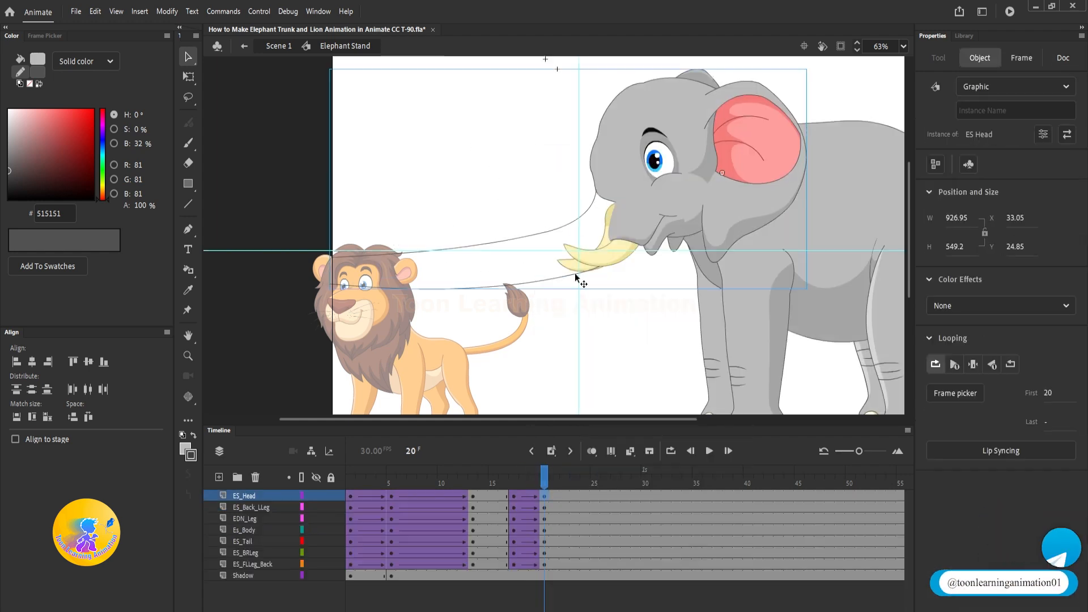
key("Return")
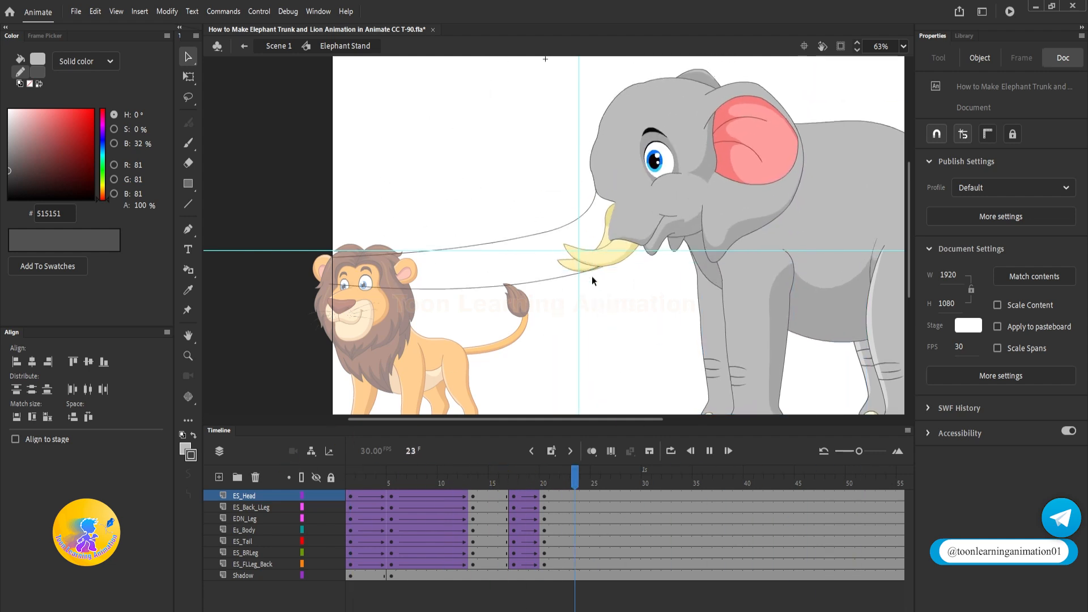
key("Return")
key("Return")
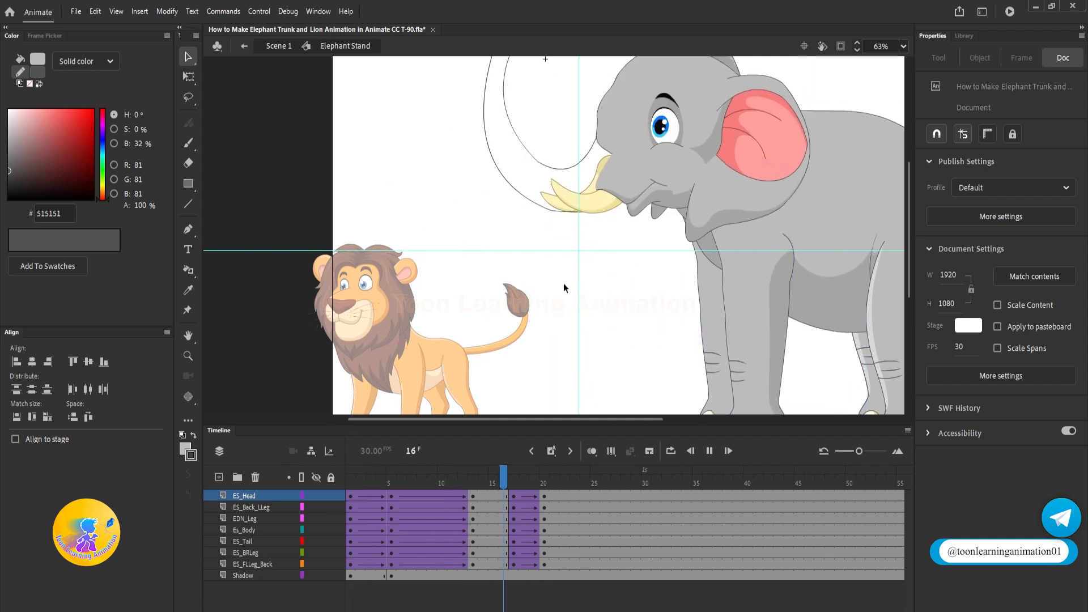
key("Return")
double_click(592, 211)
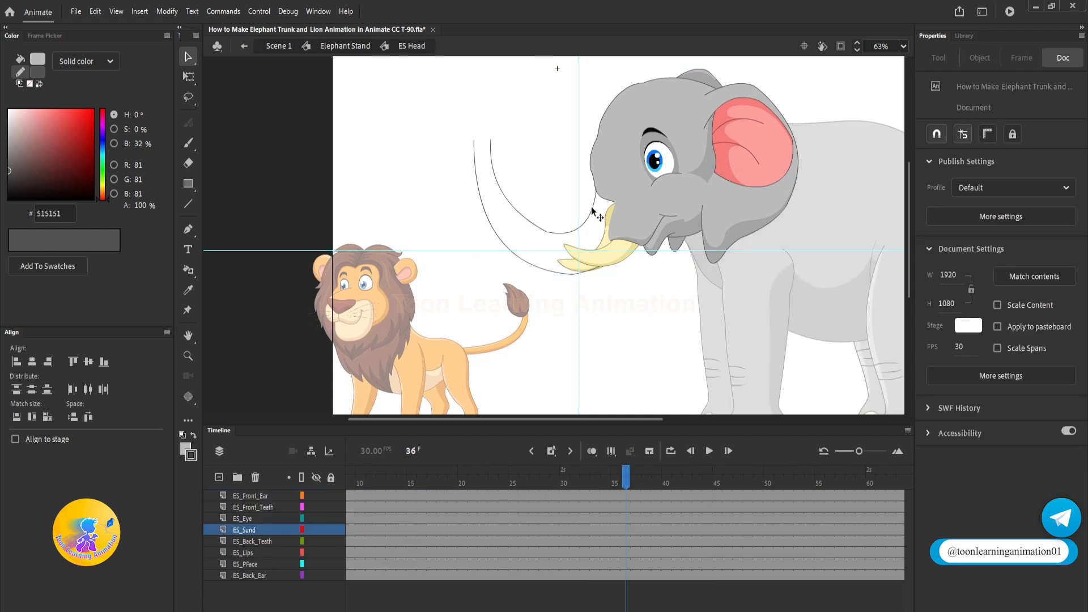
double_click(592, 211)
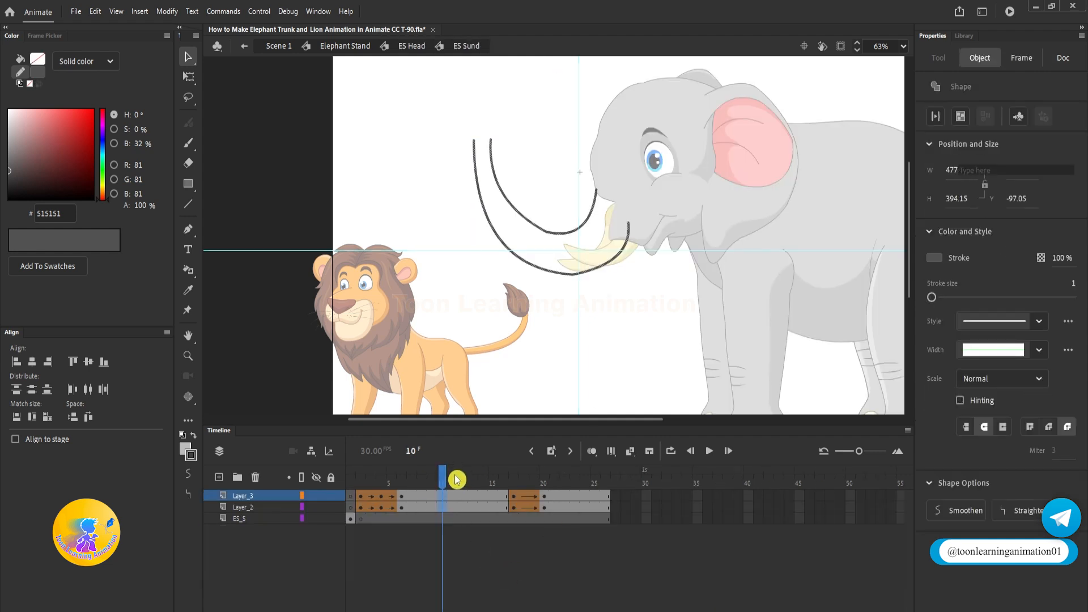
mouse_move(452, 481)
left_mouse_down()
mouse_move(621, 473)
mouse_move(163, 480)
left_mouse_up()
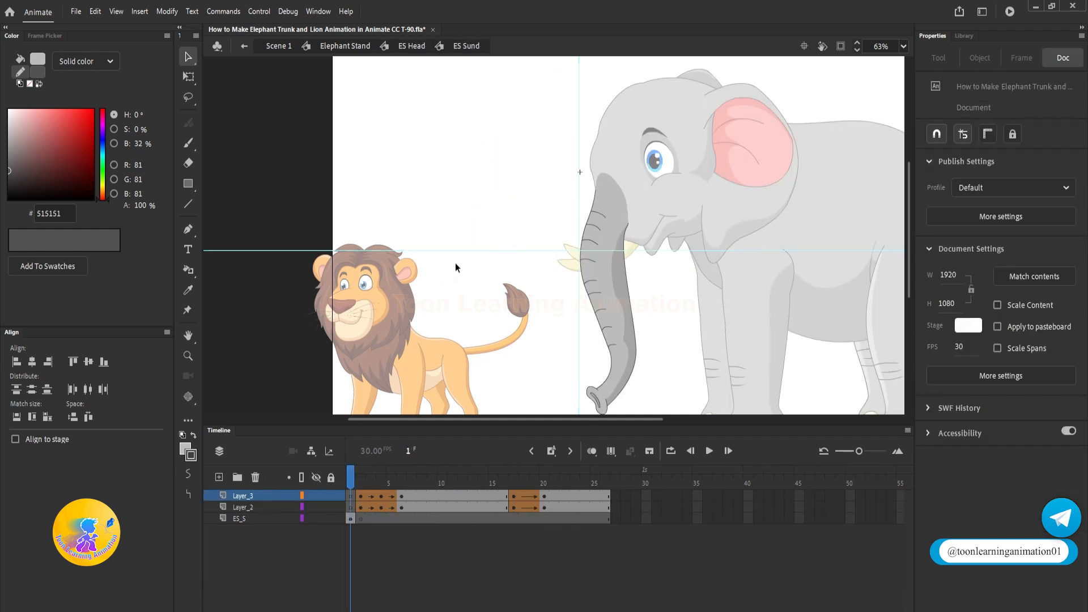
Step: Set the ES Sund instance at frame 1 of ES Head to play once and play back the motion in Elephant Stand
double_click(464, 189)
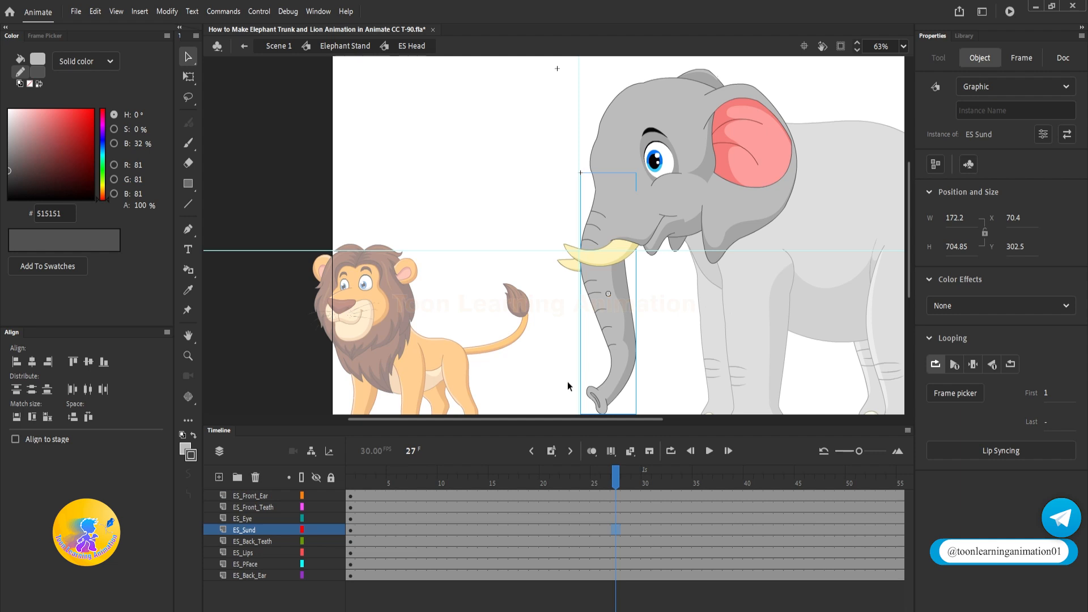
left_click(351, 480)
left_click(613, 337)
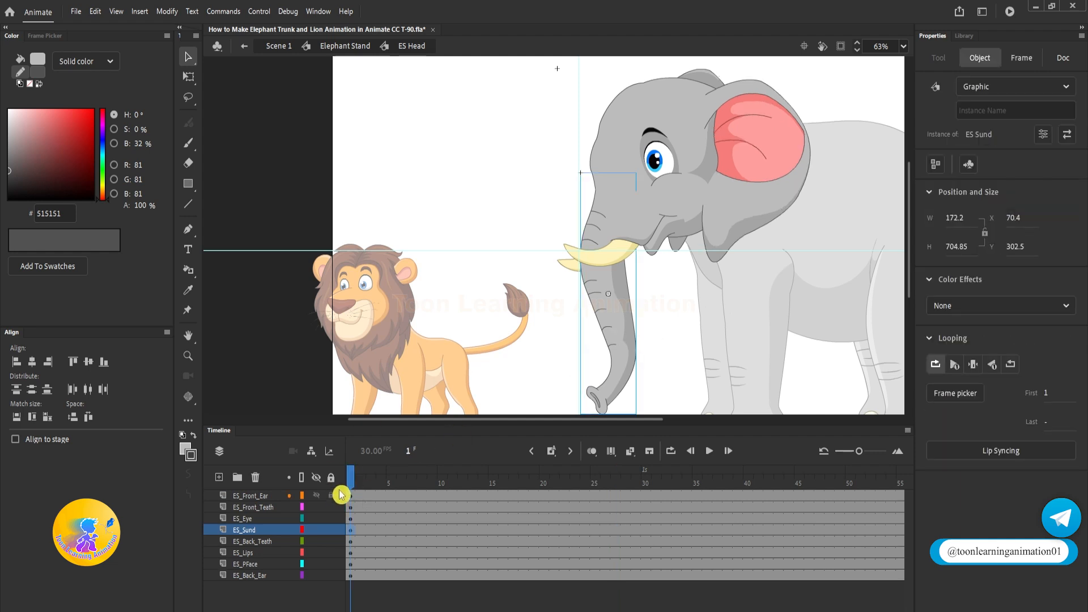
left_click(955, 365)
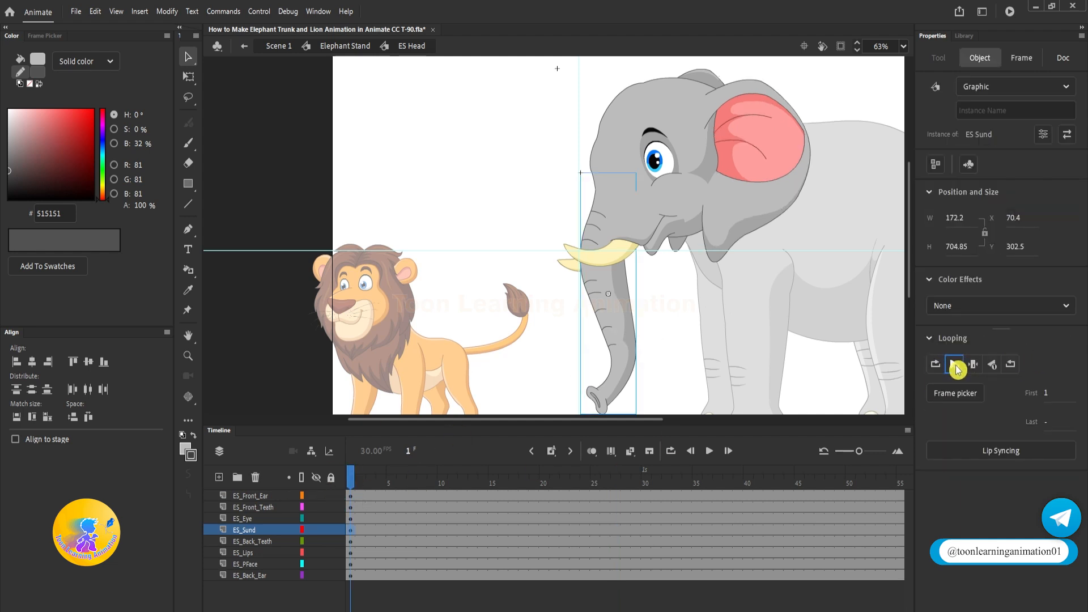
double_click(433, 162)
key("Return")
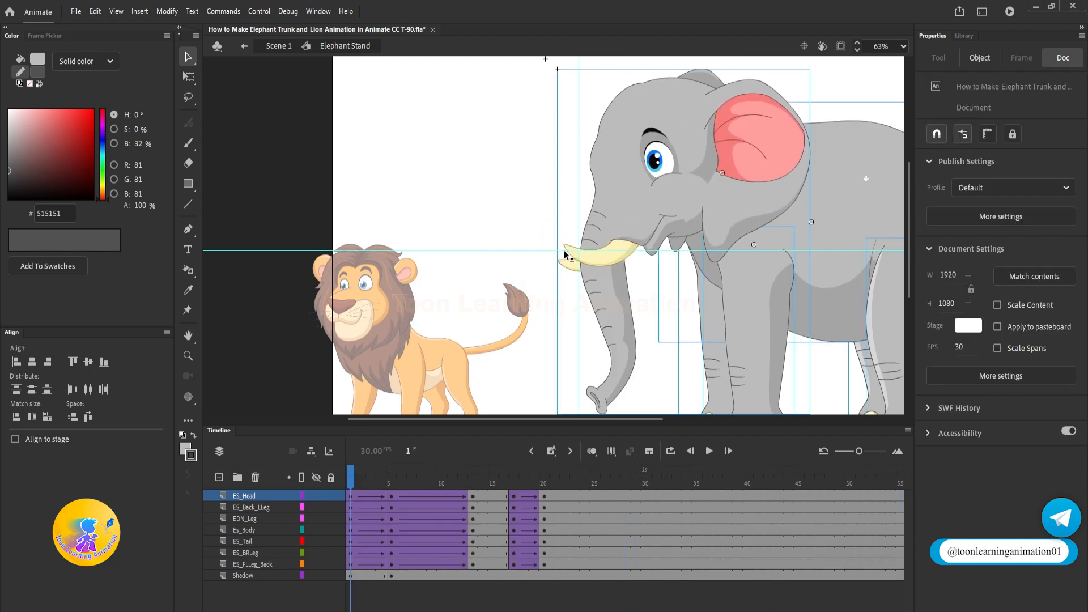
Step: Reopen ES Sund, merge Layer_3 and Layer_2 into one layer and go to frame 2
double_click(612, 308)
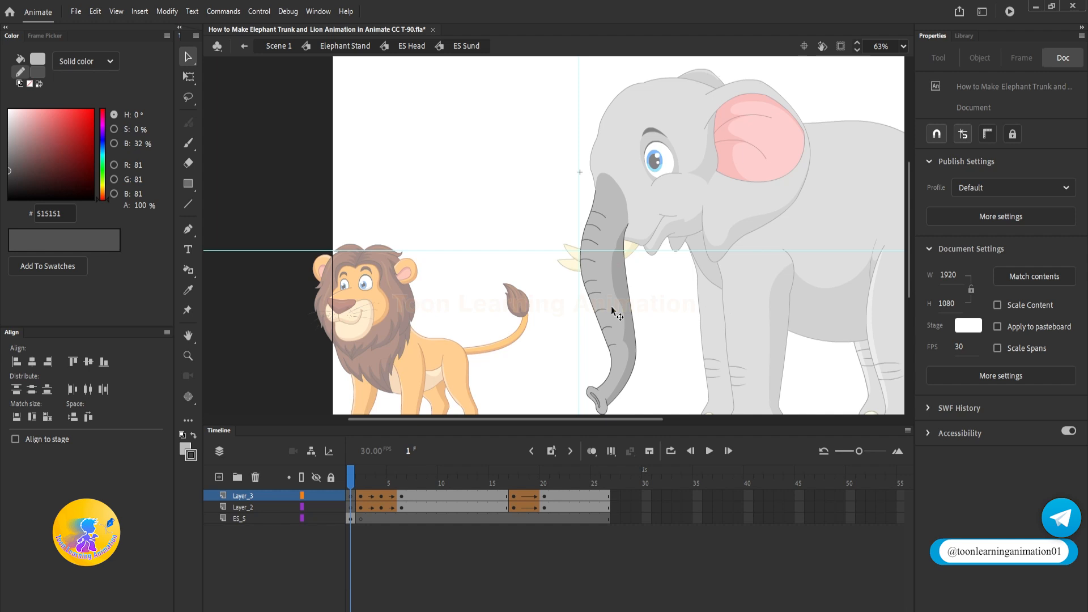
scroll(624, 328, "up", 3, "ctrl")
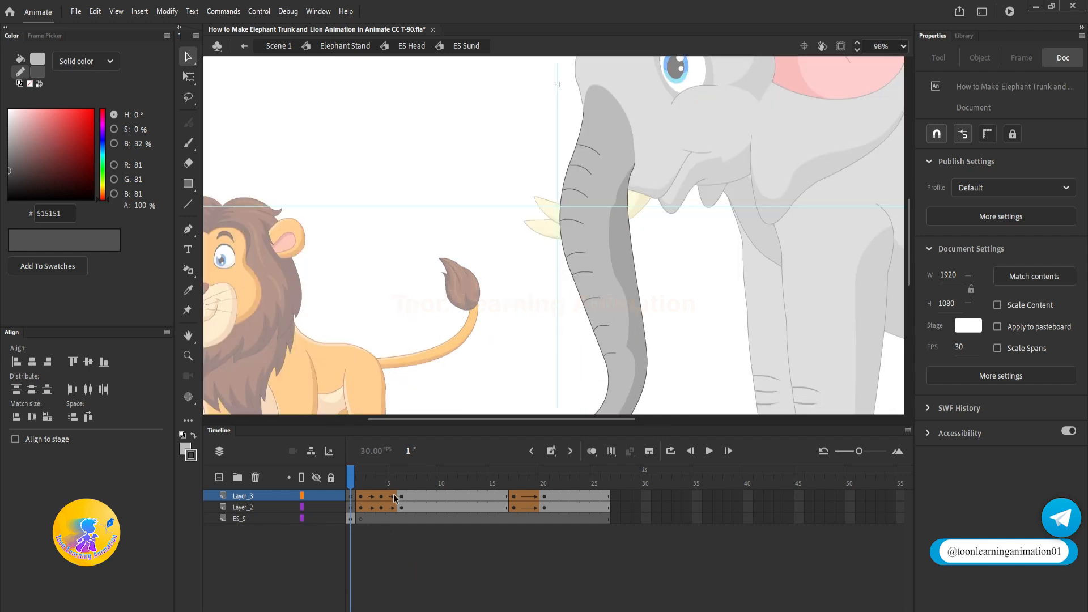
left_click(242, 508, "shift")
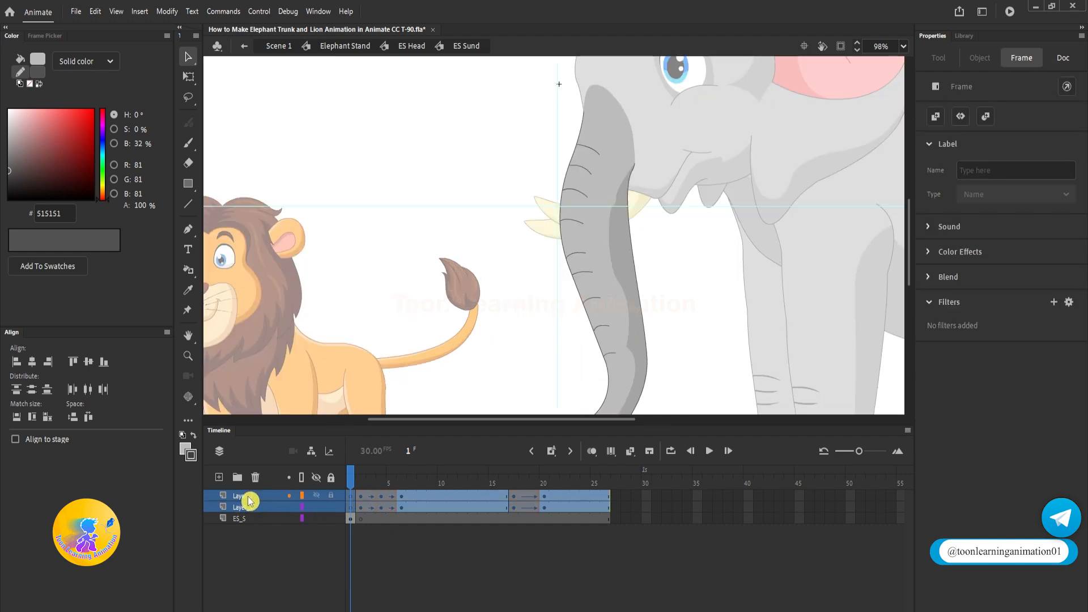
right_click(249, 501)
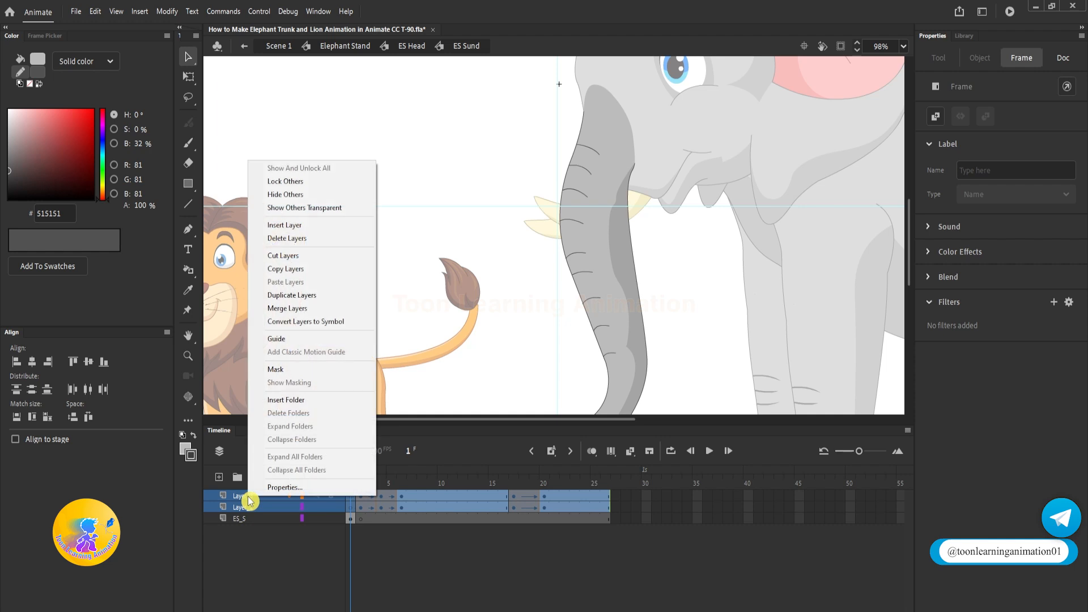
left_click(294, 310)
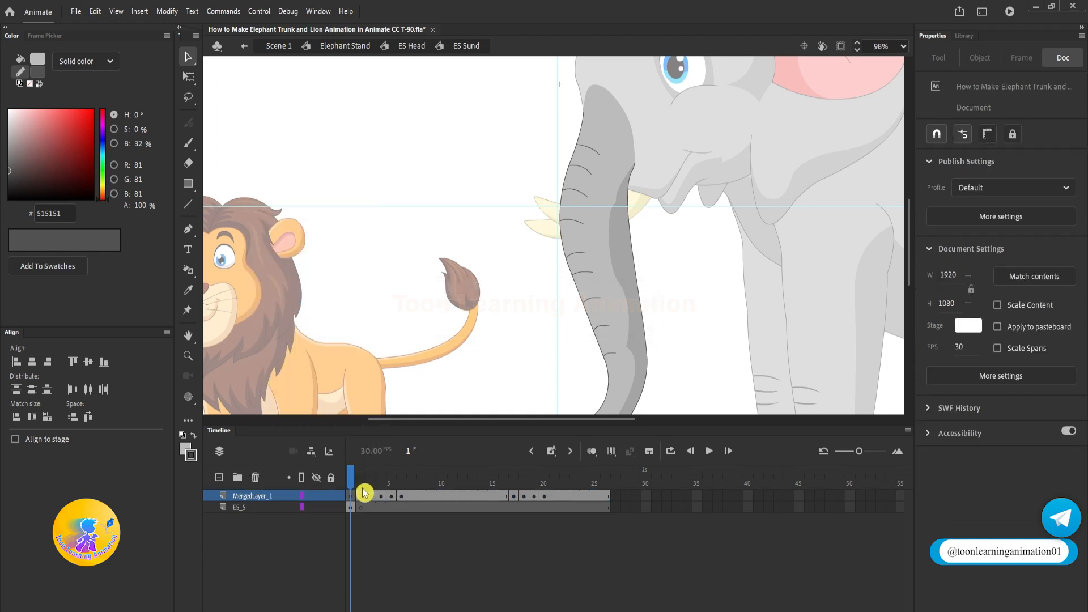
mouse_move(364, 493)
left_mouse_down()
mouse_move(352, 493)
mouse_move(525, 494)
mouse_move(411, 497)
mouse_move(362, 486)
left_mouse_up()
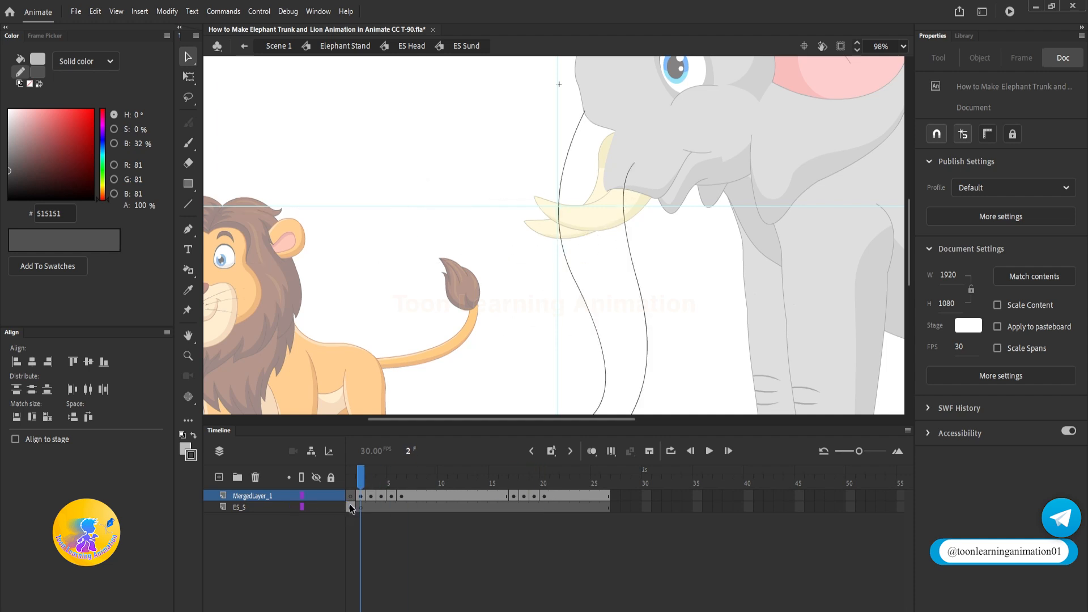
Step: Place the shaded trunk artwork from ES_S on frame 1 of MergedLayer_1 and delete the ES_S layer
left_click(352, 508)
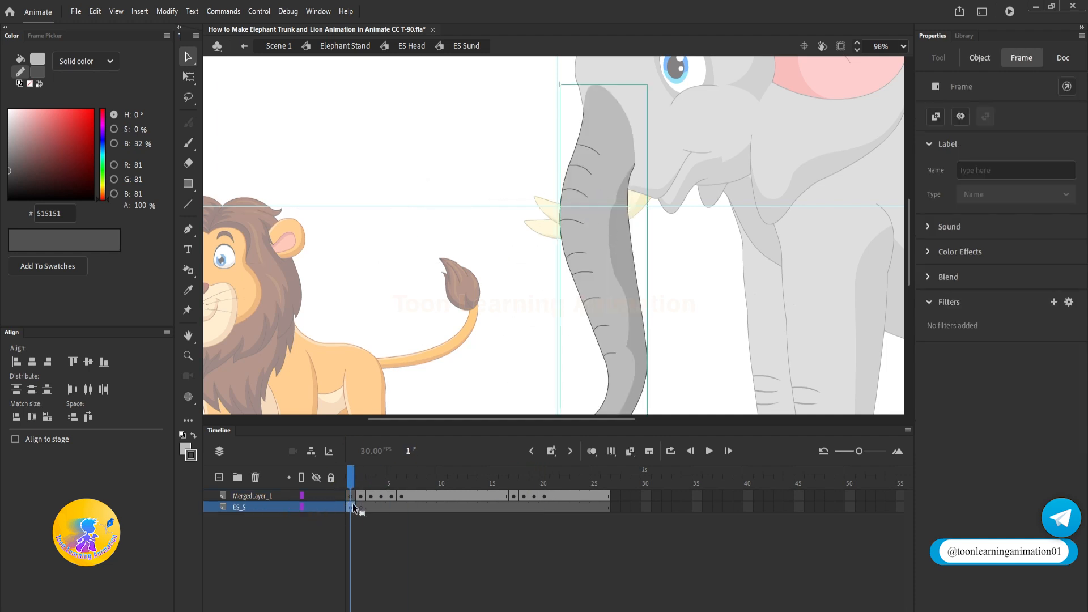
left_click(350, 495)
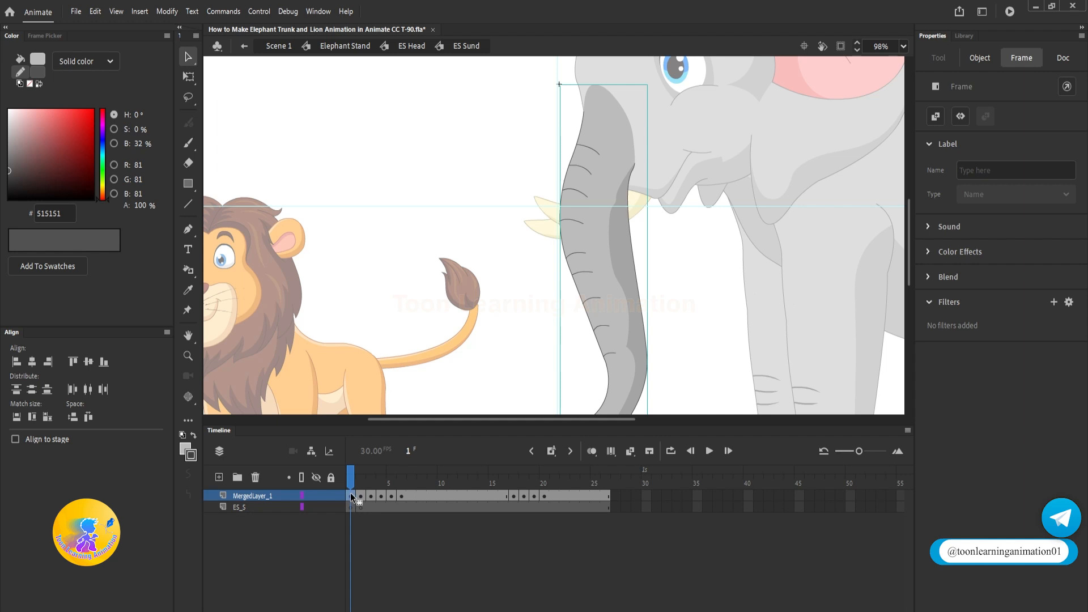
left_click(244, 508)
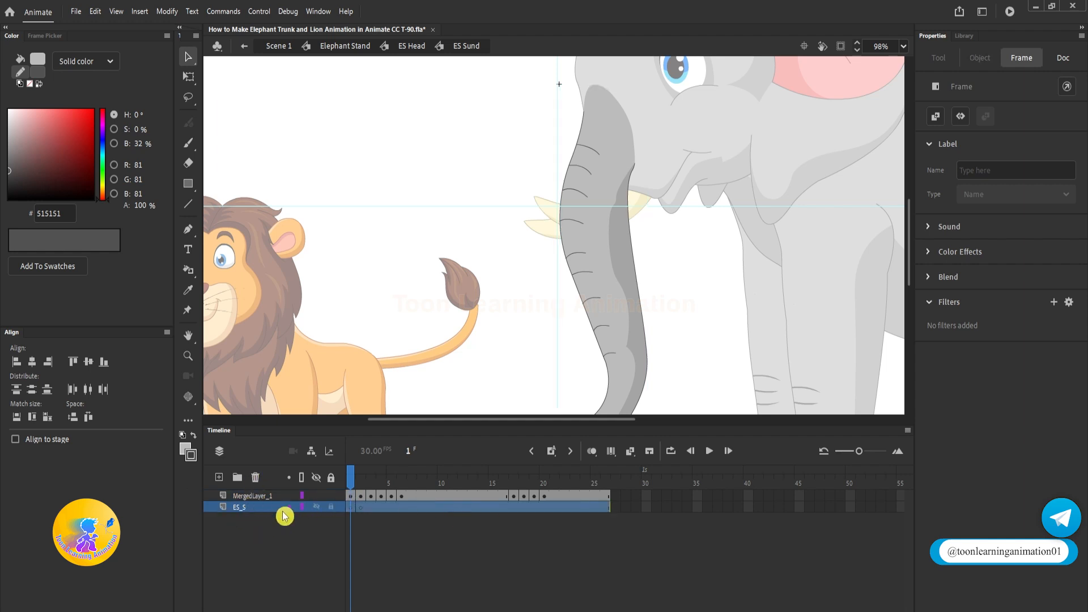
left_click(285, 516)
left_click(243, 508)
left_click(255, 477)
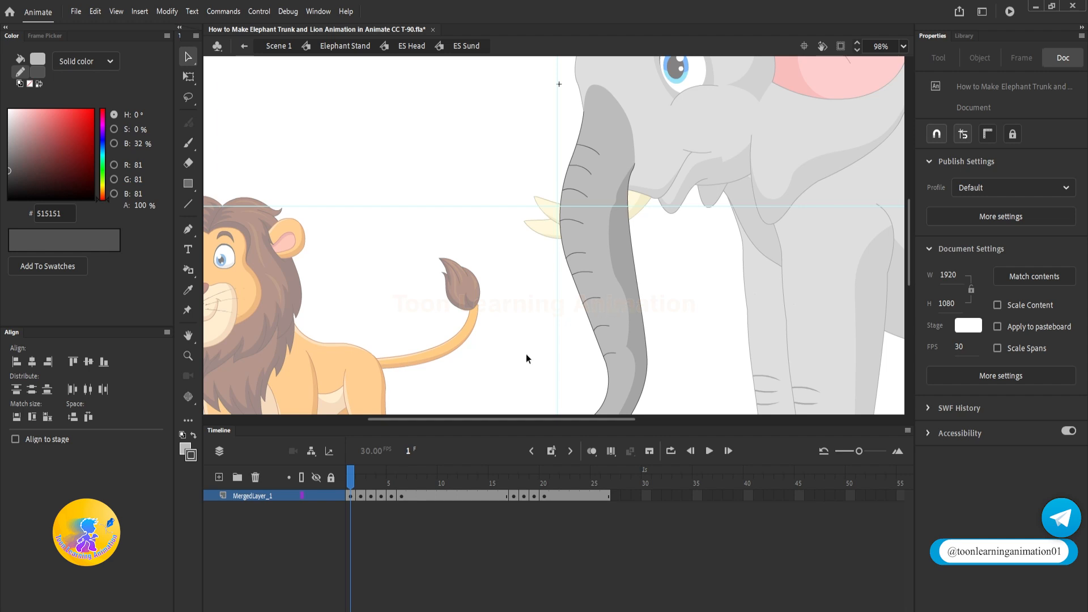
Step: Examine the paired trunk curves on the merged layer's keyframes from frame 2 to frame 6
mouse_move(369, 477)
left_mouse_down()
mouse_move(405, 479)
mouse_move(365, 482)
mouse_move(374, 486)
left_mouse_up()
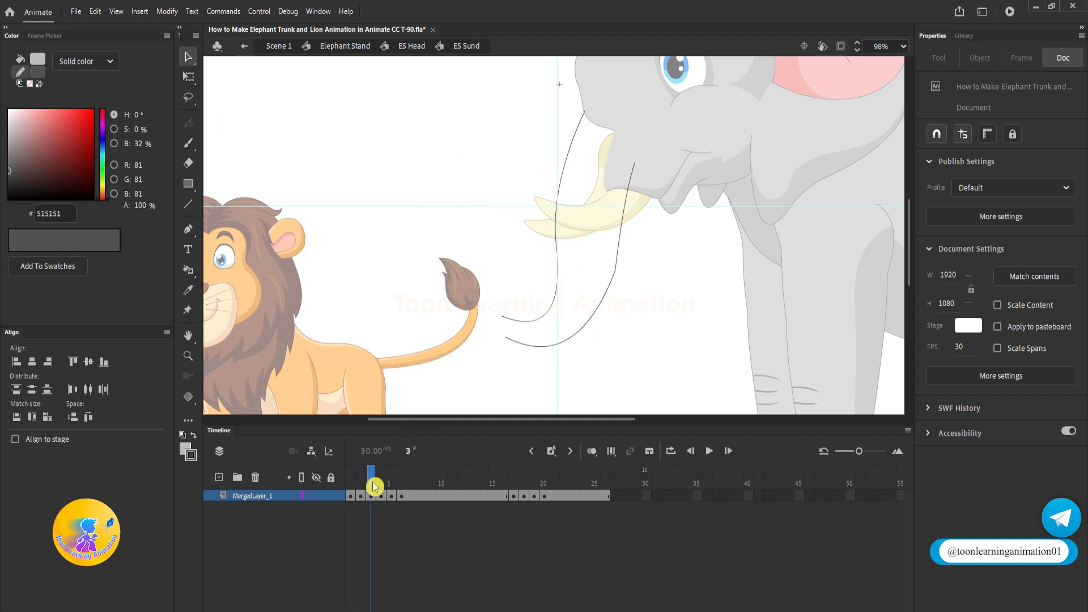
scroll(615, 271, "up", 5)
scroll(615, 270, "down", 5)
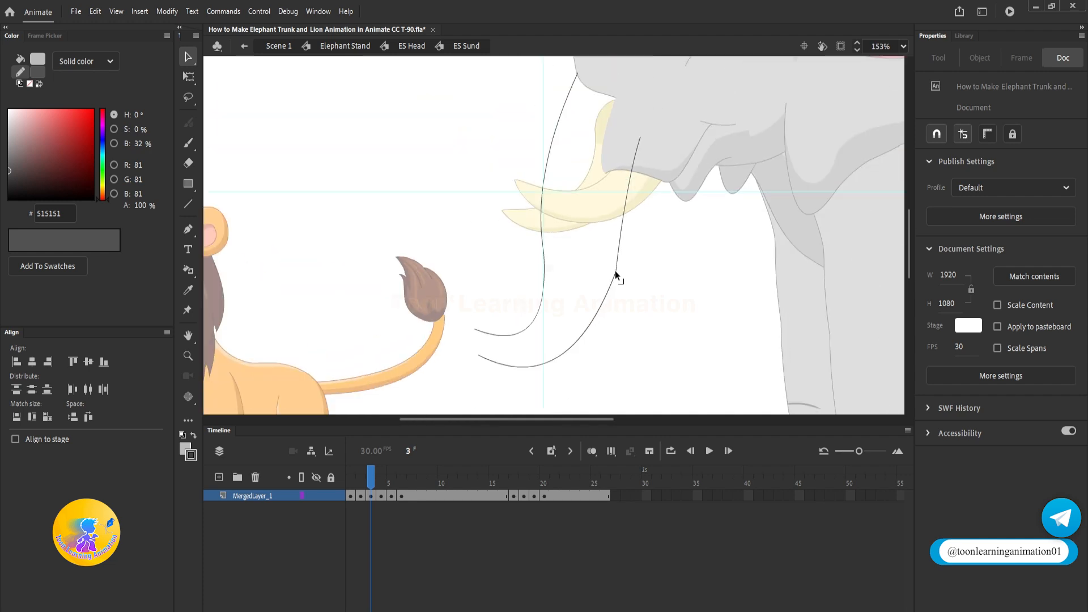
left_click(361, 497)
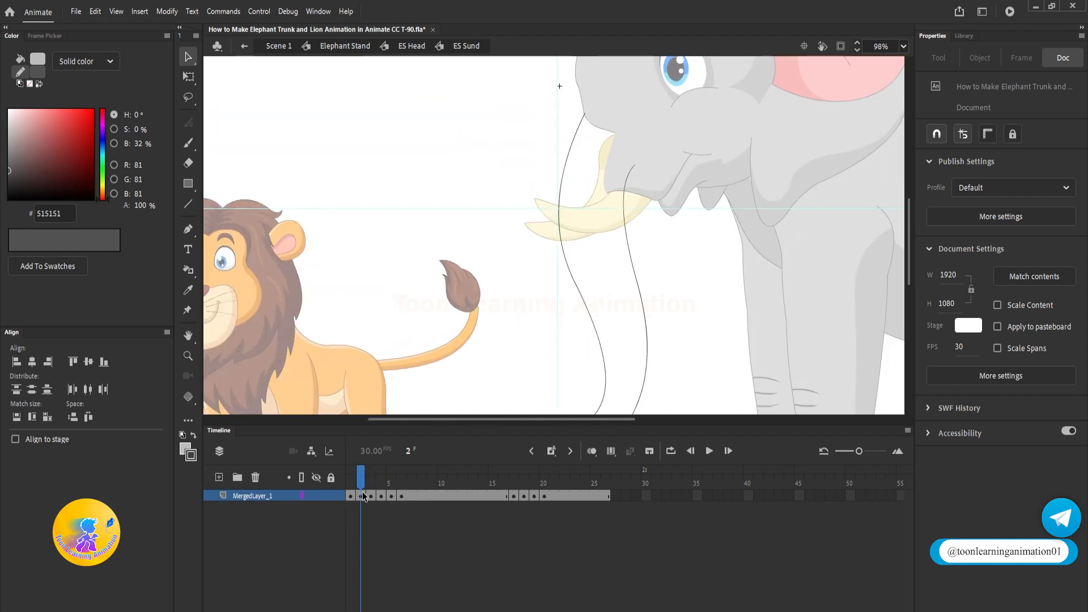
left_click(362, 495)
scroll(703, 190, "down", 3)
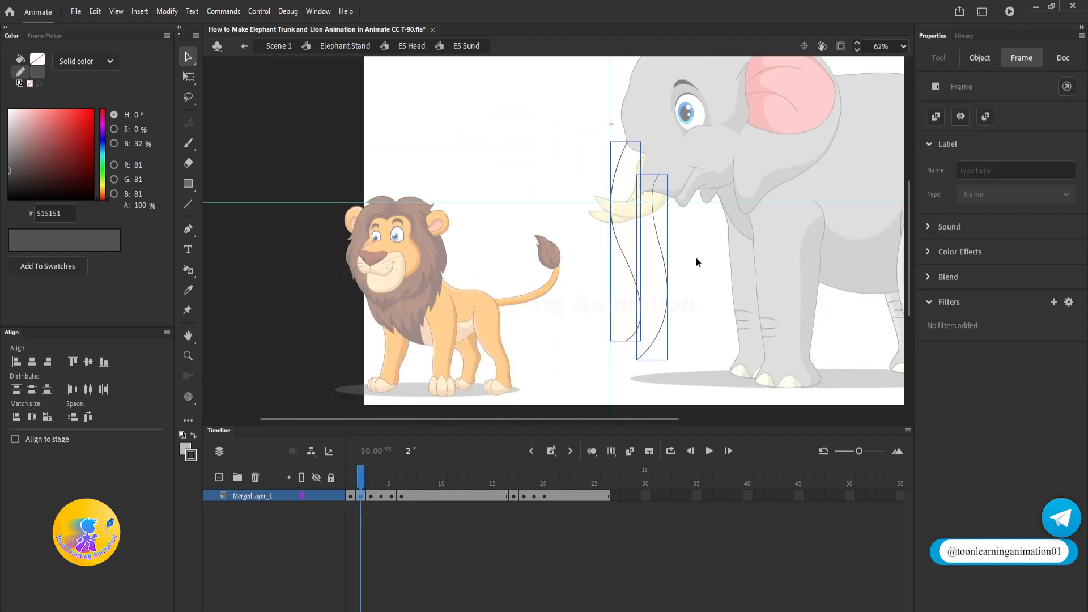
scroll(672, 280, "up", 3)
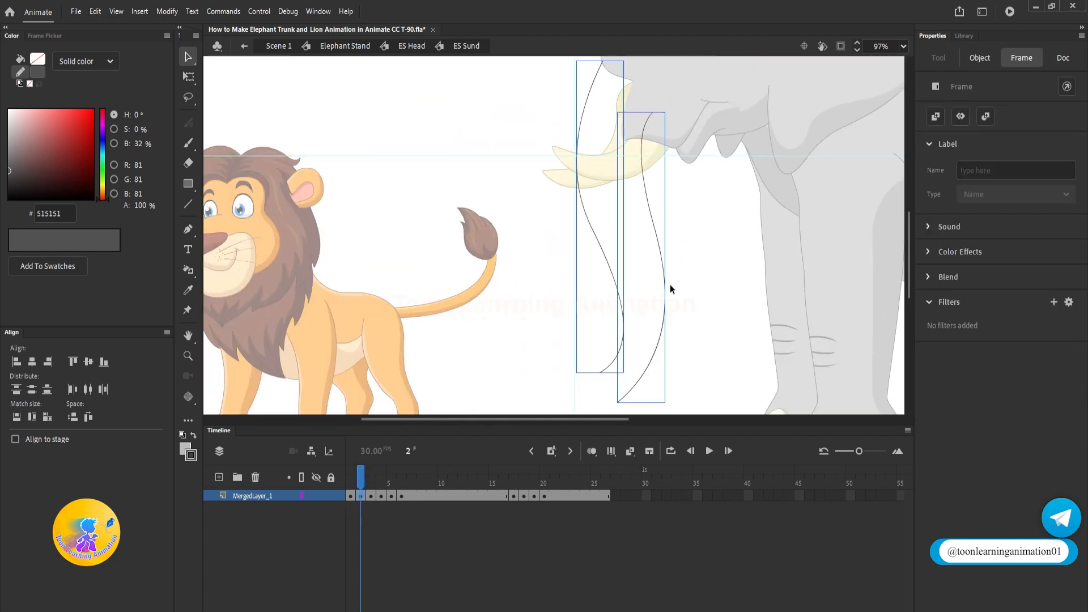
left_click(371, 496)
left_click(381, 495)
left_click(395, 494)
left_click(399, 496)
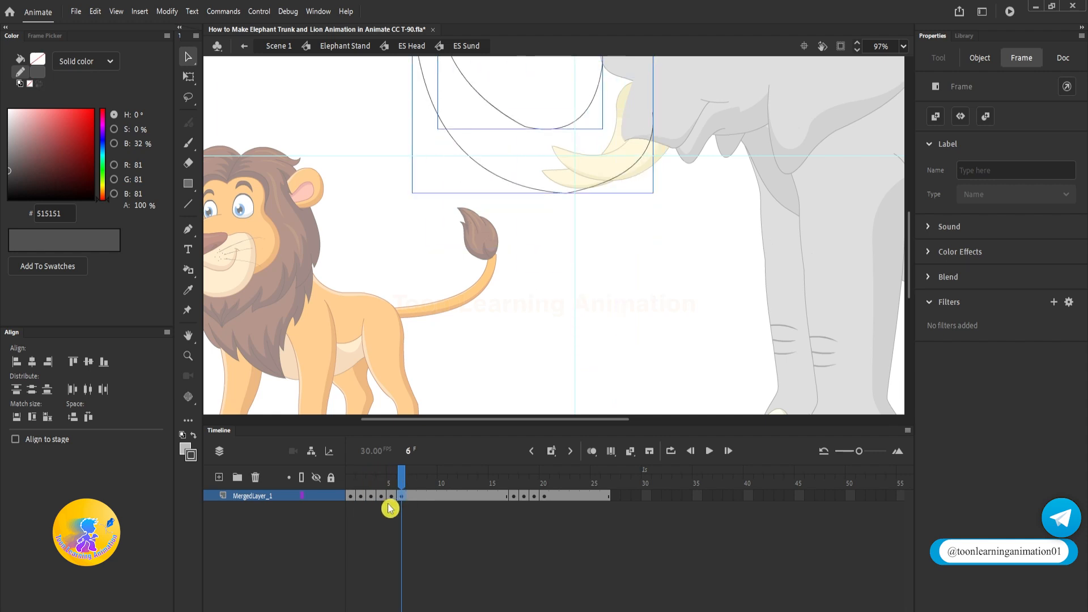
Step: Break apart both trunk curves at frame 2 into editable strokes
left_click(362, 495)
left_click(689, 274)
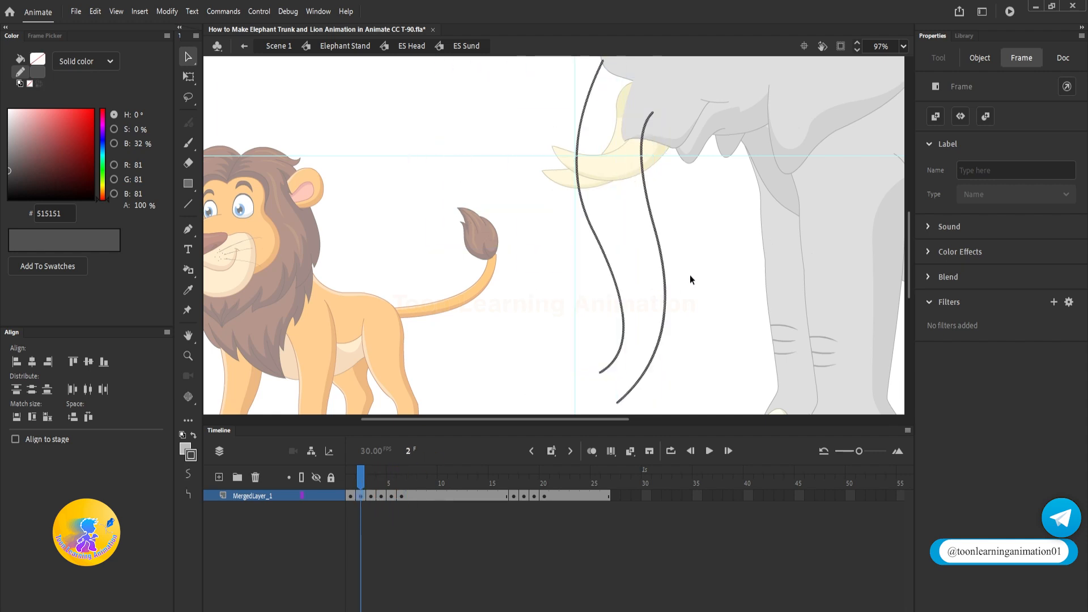
key("ctrl+a")
left_click(712, 289)
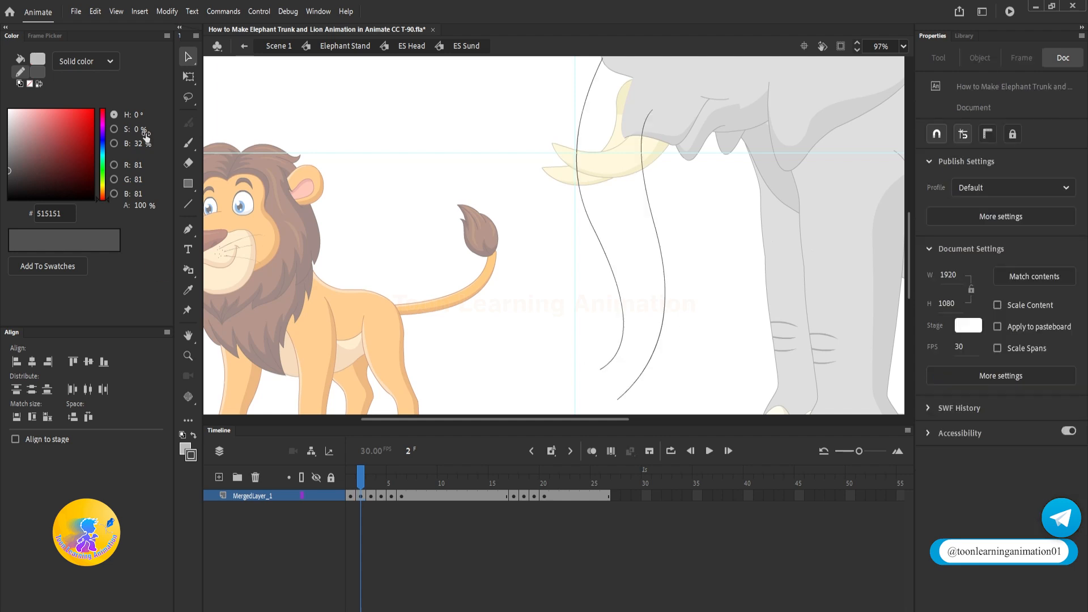
Step: Draw a line at frame 2 joining the two curves at the trunk's root, bend it into an arc and copy it
left_click(188, 204)
scroll(607, 393, "down", 1)
scroll(607, 393, "up", 2)
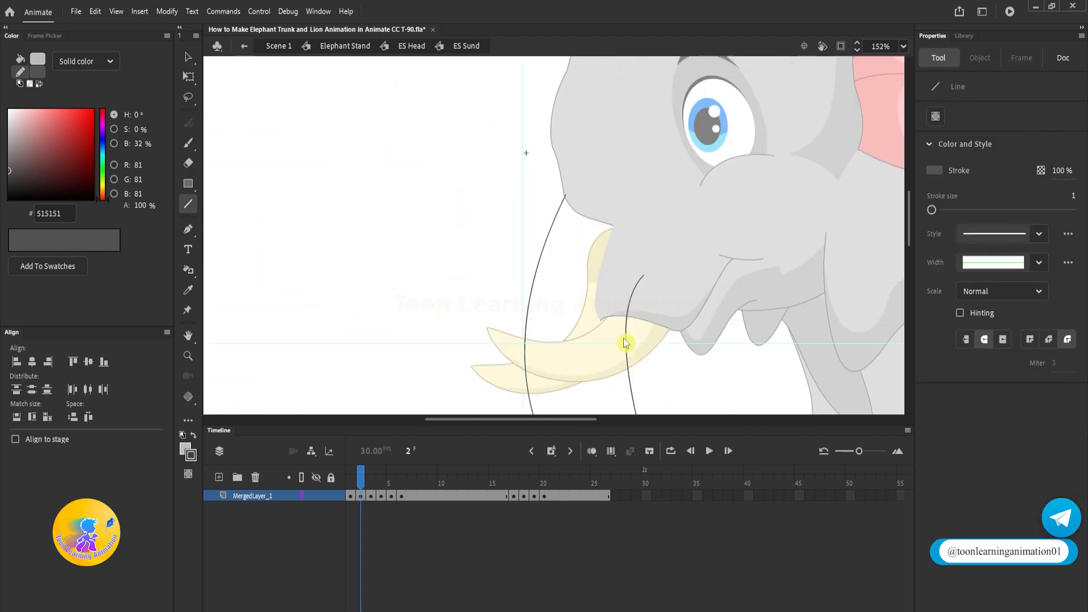
left_click_drag(618, 255, 637, 195)
left_click(188, 57)
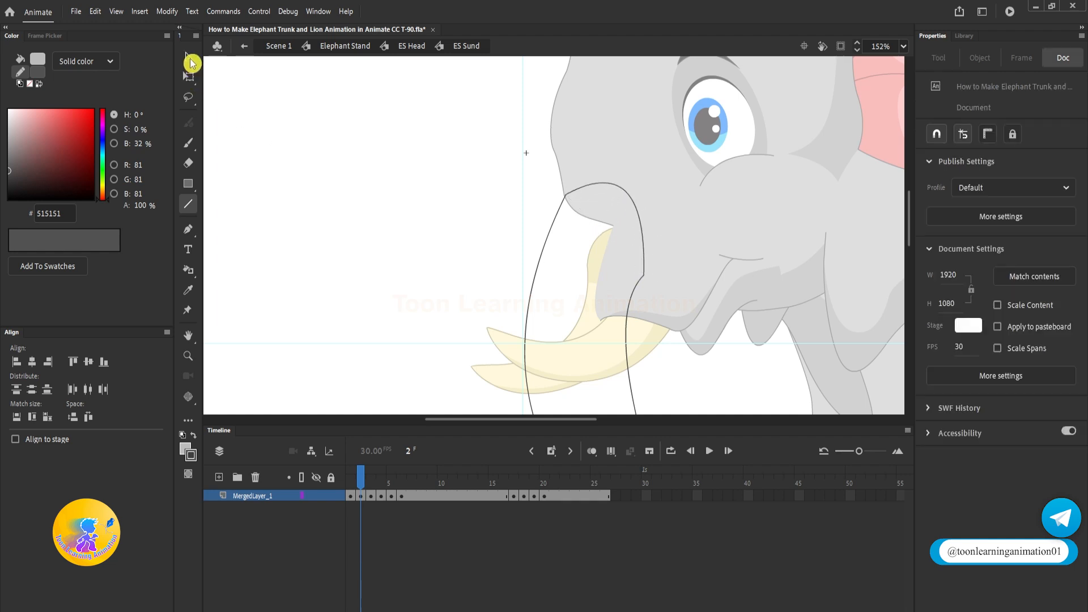
left_click(623, 191)
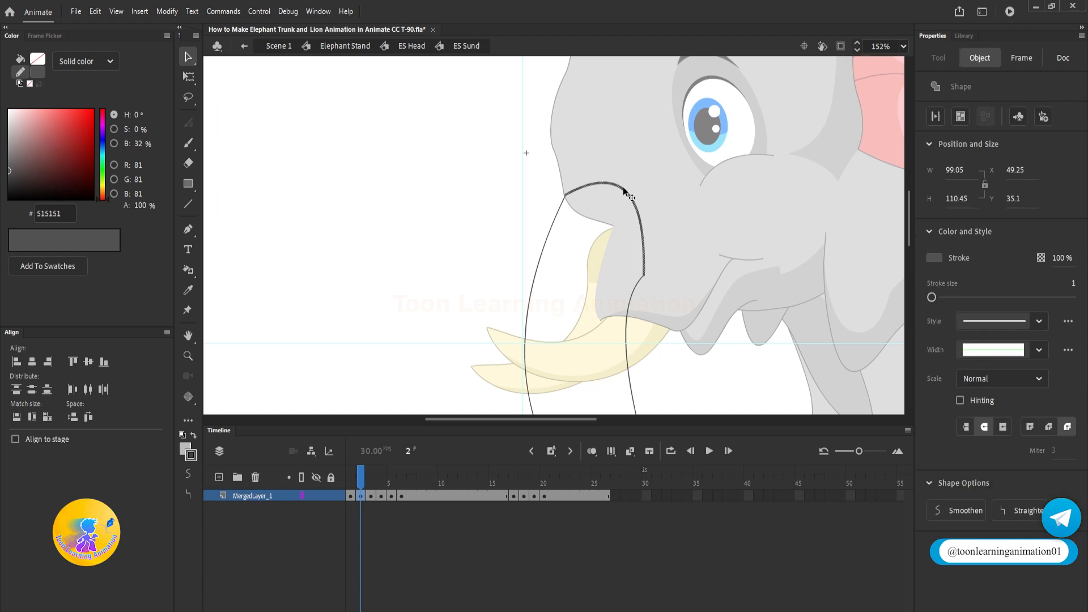
left_click(362, 482)
mouse_move(684, 189)
left_mouse_down()
mouse_move(659, 260)
mouse_move(662, 222)
left_mouse_up()
Step: Break apart the trunk curves at frame 3 and smooth the kink in the rear curve
left_click(373, 485)
left_click(372, 497)
scroll(624, 232, "down", 4)
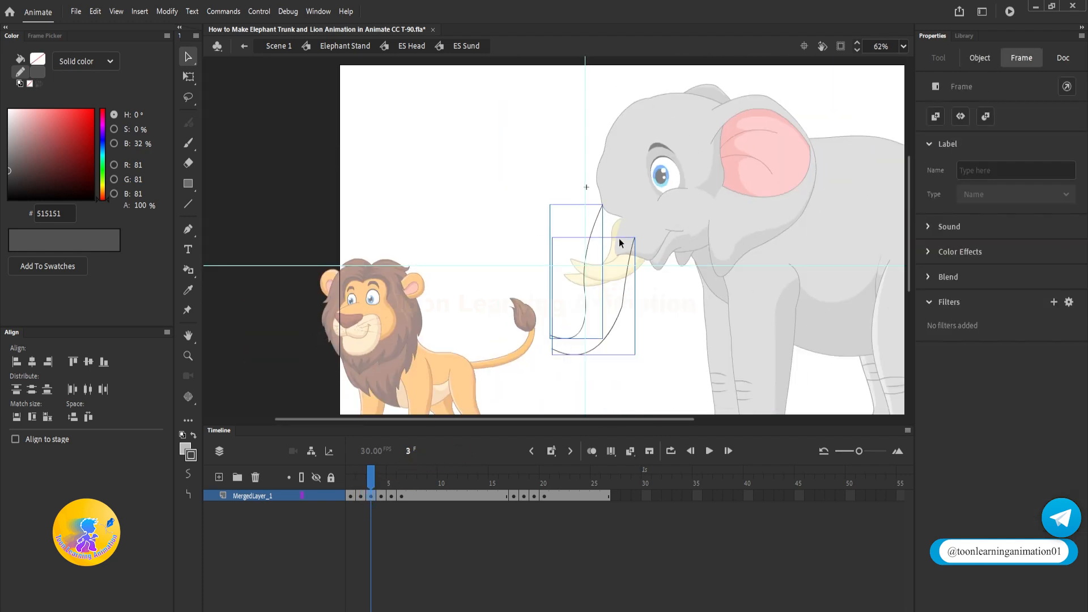
scroll(619, 241, "up", 3)
scroll(619, 244, "down", 3)
left_click(645, 243)
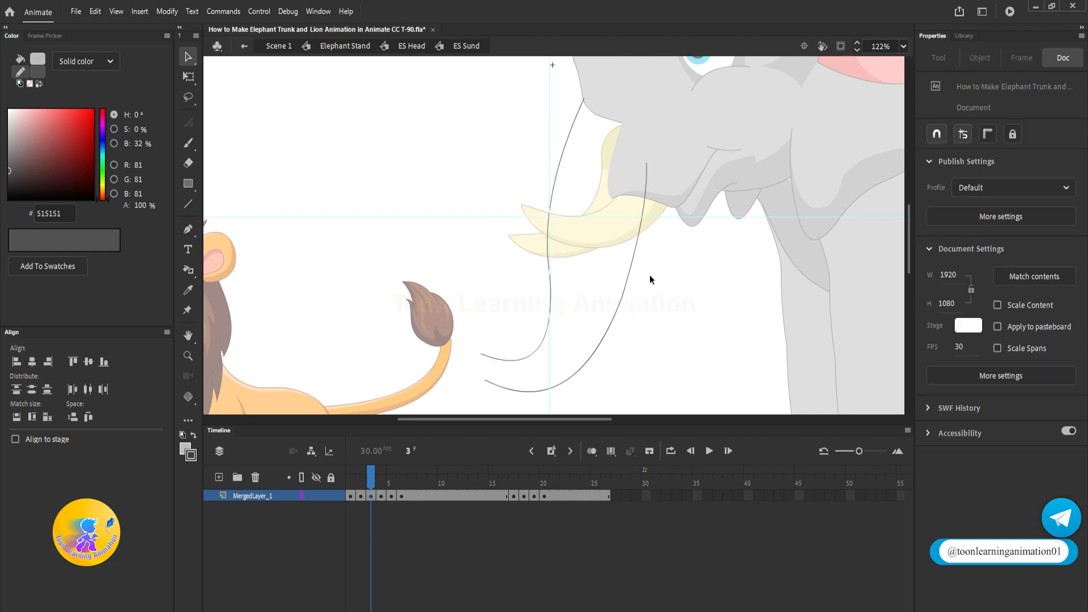
Step: Paste the root arc in place at frame 3 and close the trunk's tip with a straight line
scroll(650, 279, "down", 3)
key("ctrl+shift+v")
left_click_drag(667, 260, 664, 280)
left_click_drag(673, 89, 670, 171)
left_click_drag(724, 332, 723, 222)
left_click(265, 198)
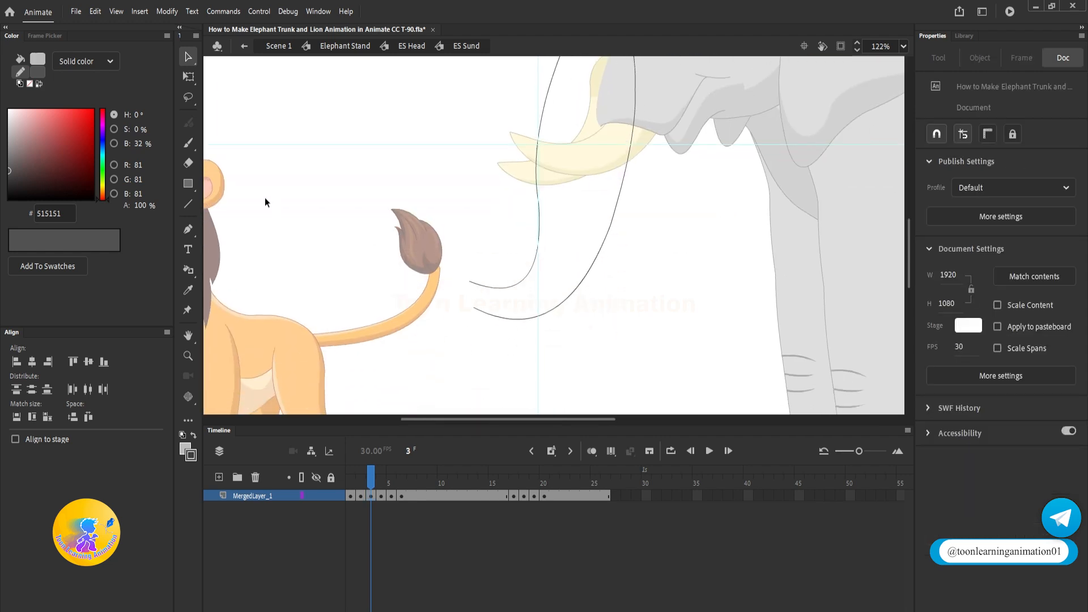
left_click(190, 212)
scroll(427, 286, "up", 3)
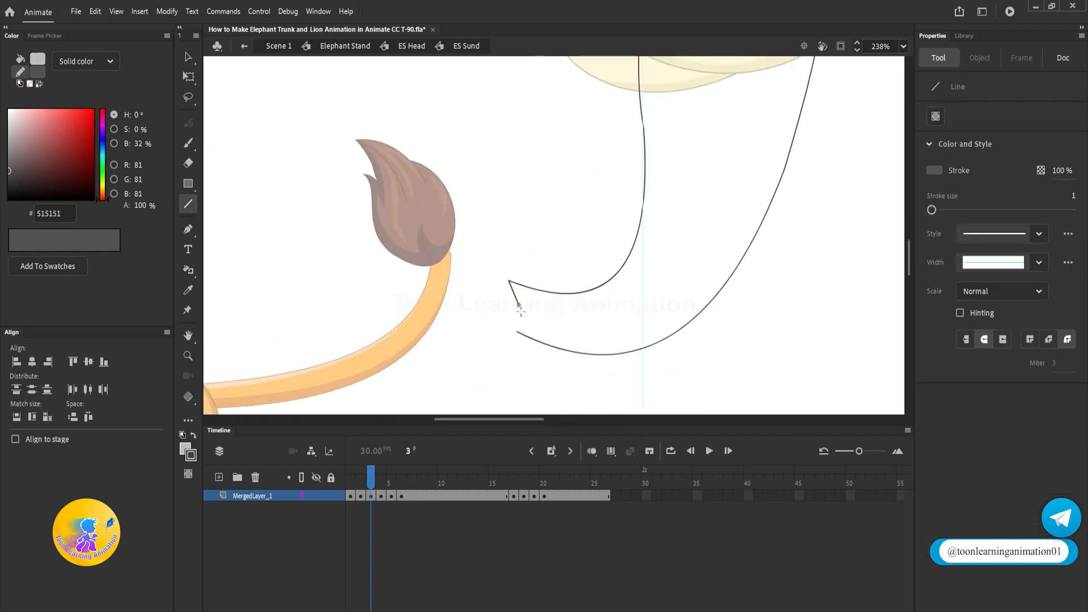
Step: Close the frame 4 trunk outline with the pasted root arc and a tip line, and smooth its upper curve
left_click(380, 496)
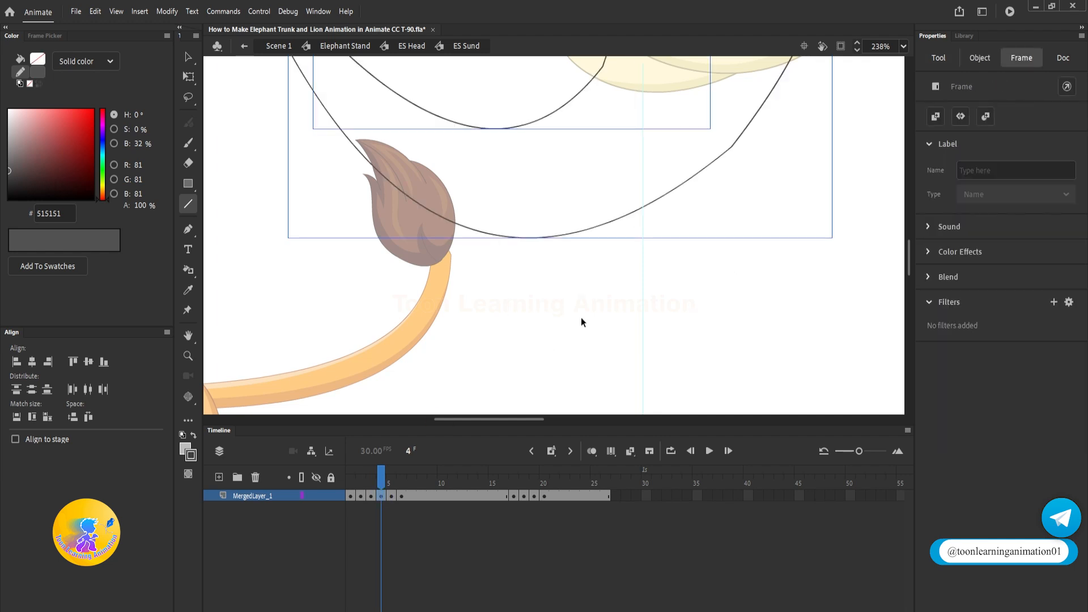
scroll(581, 318, "down", 3)
scroll(525, 270, "up", 2)
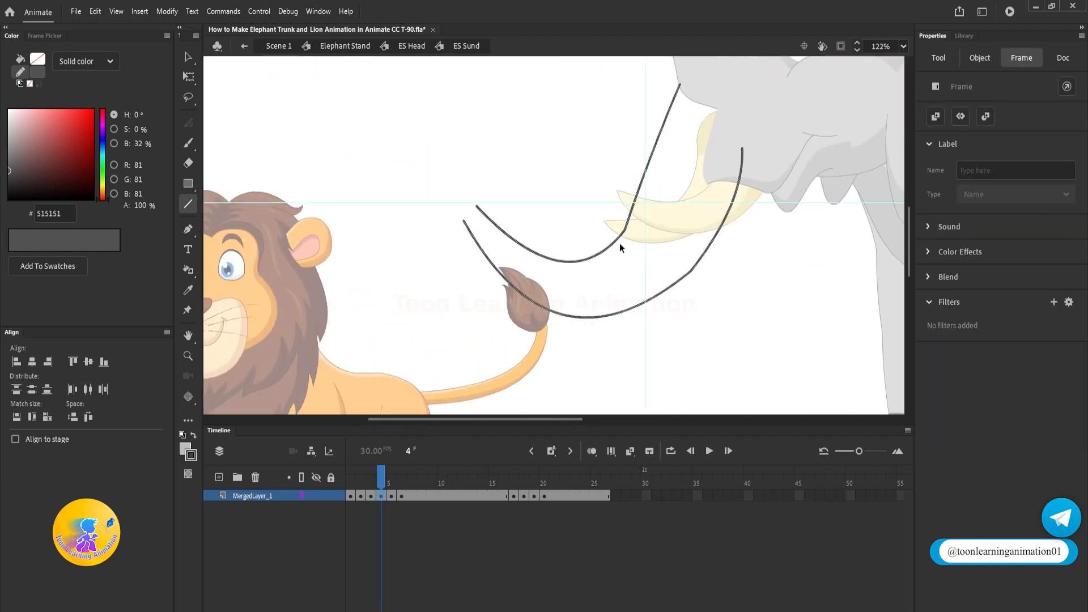
left_click_drag(774, 253, 763, 304)
left_click(764, 319, "ctrl")
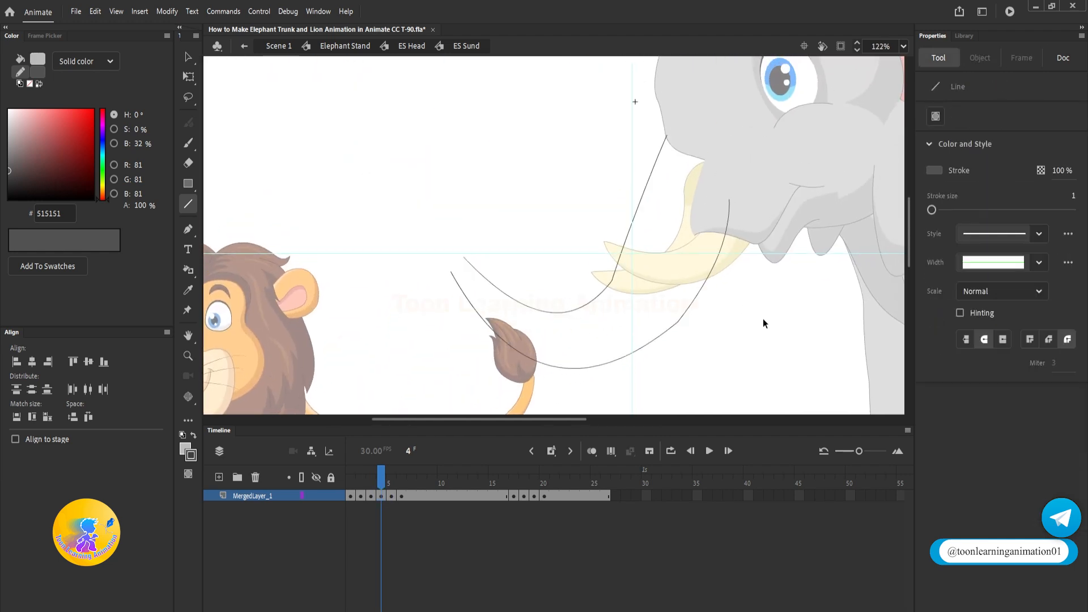
key("ctrl+shift+v")
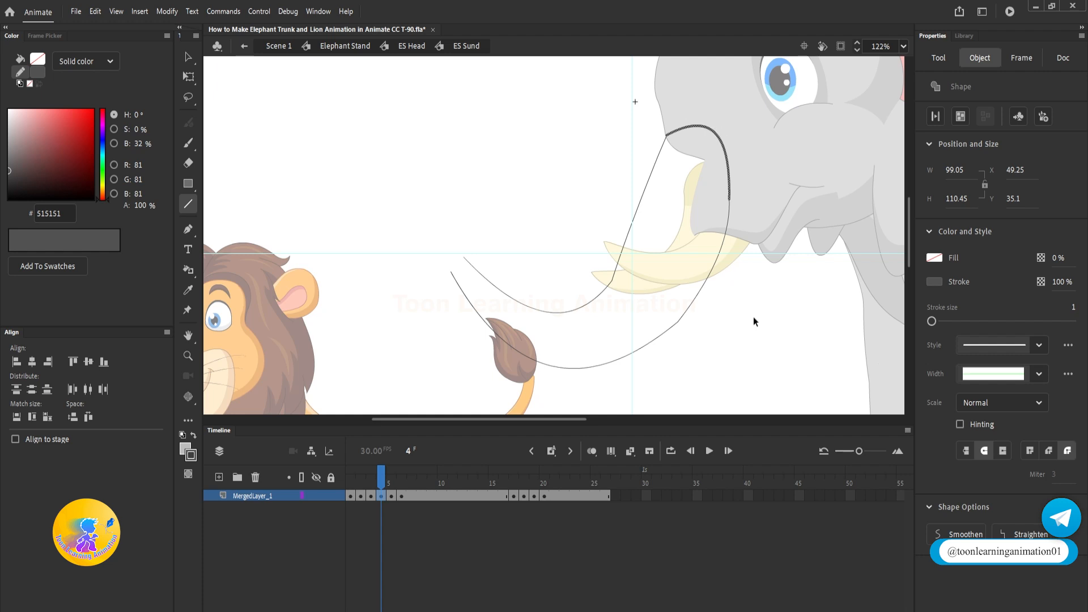
left_click(753, 321)
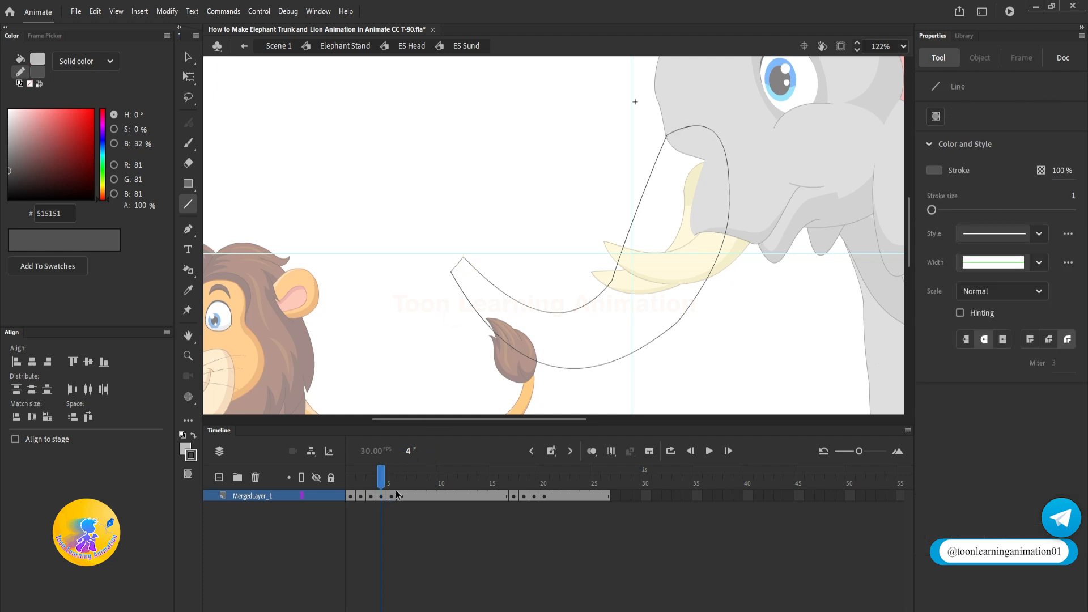
left_click_drag(629, 230, 642, 234)
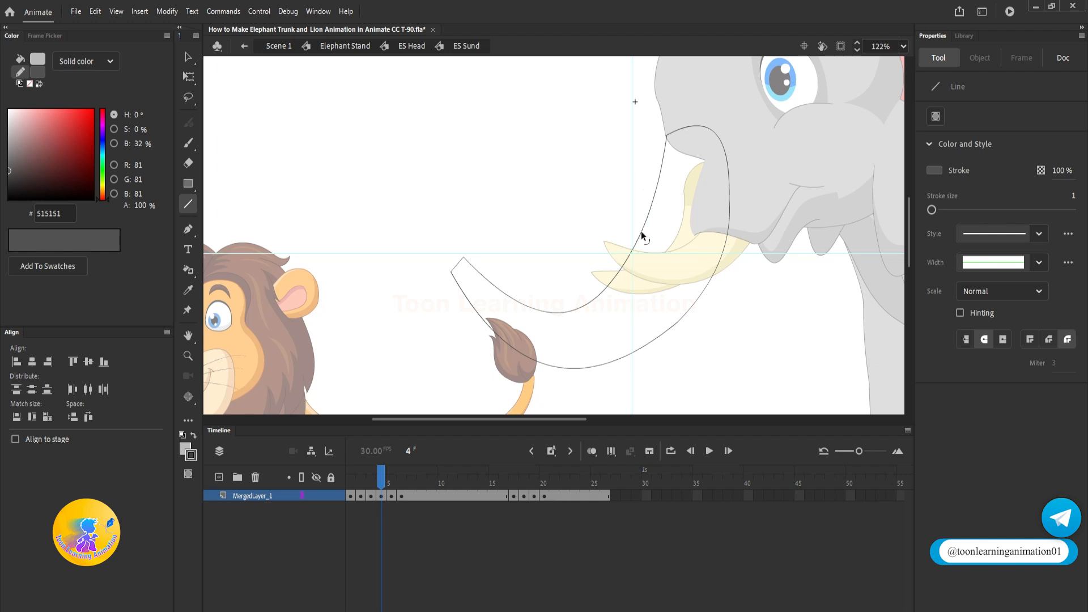
Step: Break apart the frame 5 curves, add the root arc and a tip line, and smooth the kinks in both curves
left_click(392, 496)
key("ctrl+b")
left_click(690, 240)
key("ctrl+shift+v")
left_click_drag(441, 156, 461, 147)
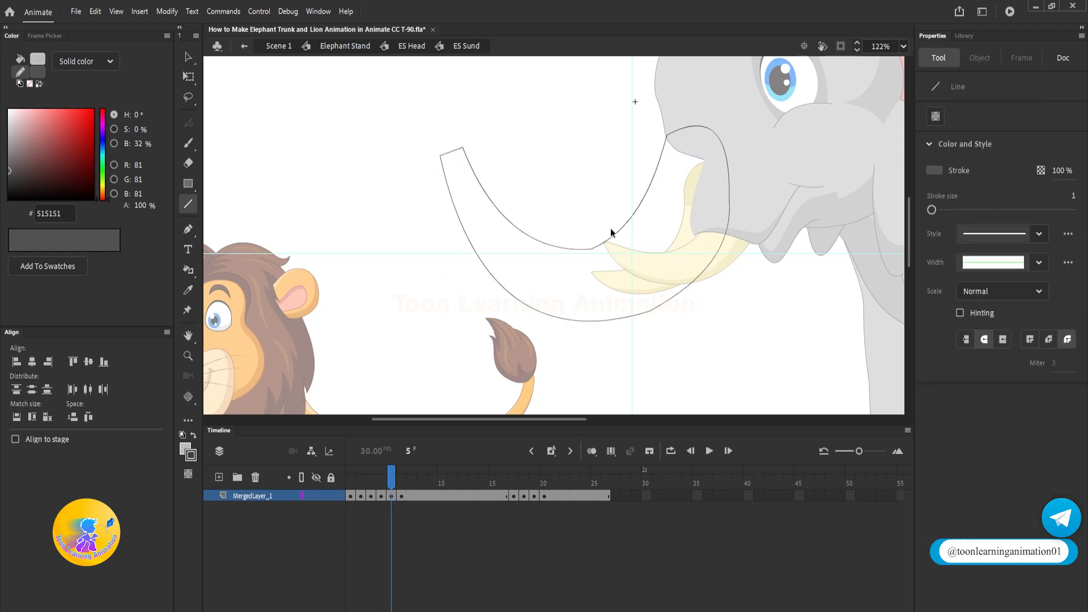
left_click_drag(611, 233, 619, 238)
mouse_move(681, 296)
left_mouse_down()
mouse_move(686, 304)
mouse_move(674, 292)
left_mouse_up()
Step: Break apart the trunk curves at frame 6, paste the root arc in place and close the tip with a line
left_click(401, 496)
key("ctrl+b")
left_click(593, 273)
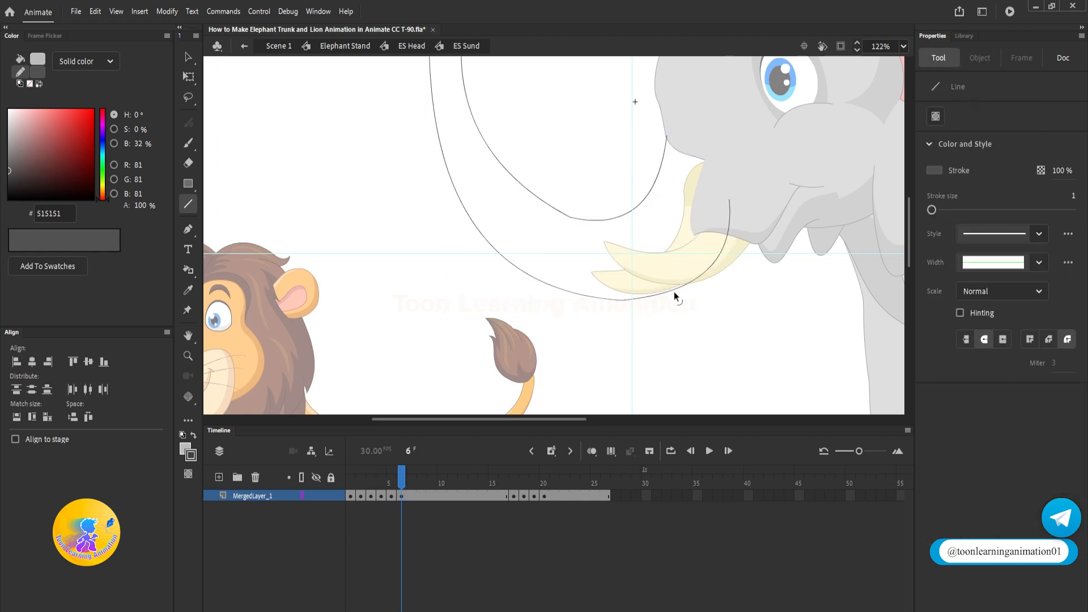
left_click_drag(645, 104, 650, 172)
key("ctrl+shift+v")
left_click_drag(434, 107, 466, 107)
Step: Break apart the raised trunk curves at frame 17 and paste the root arc in place
left_click(514, 496)
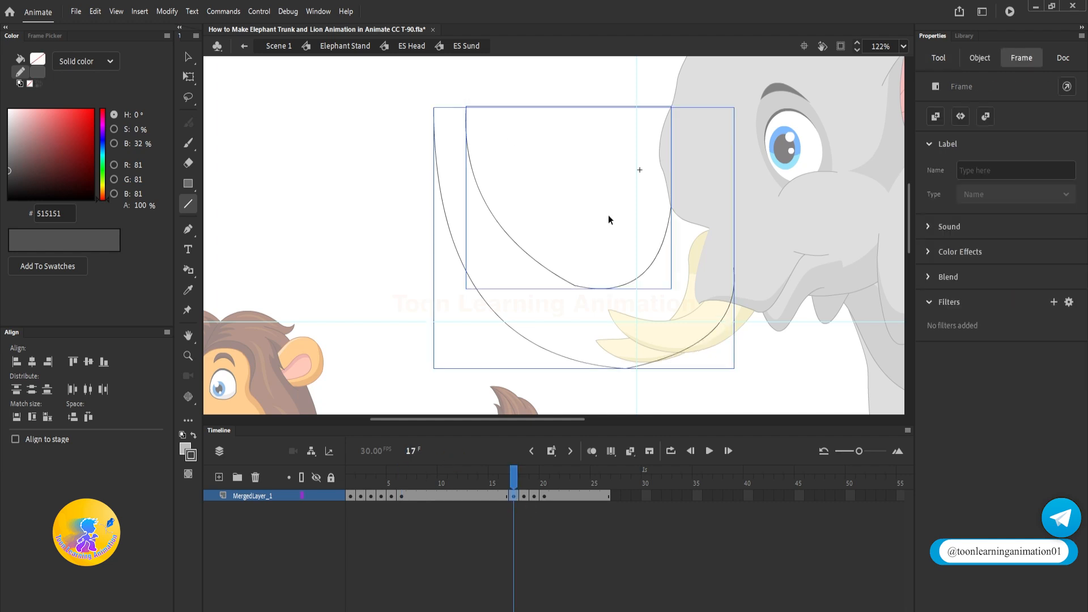
key("ctrl+b")
left_click(619, 213)
key("ctrl+shift+v")
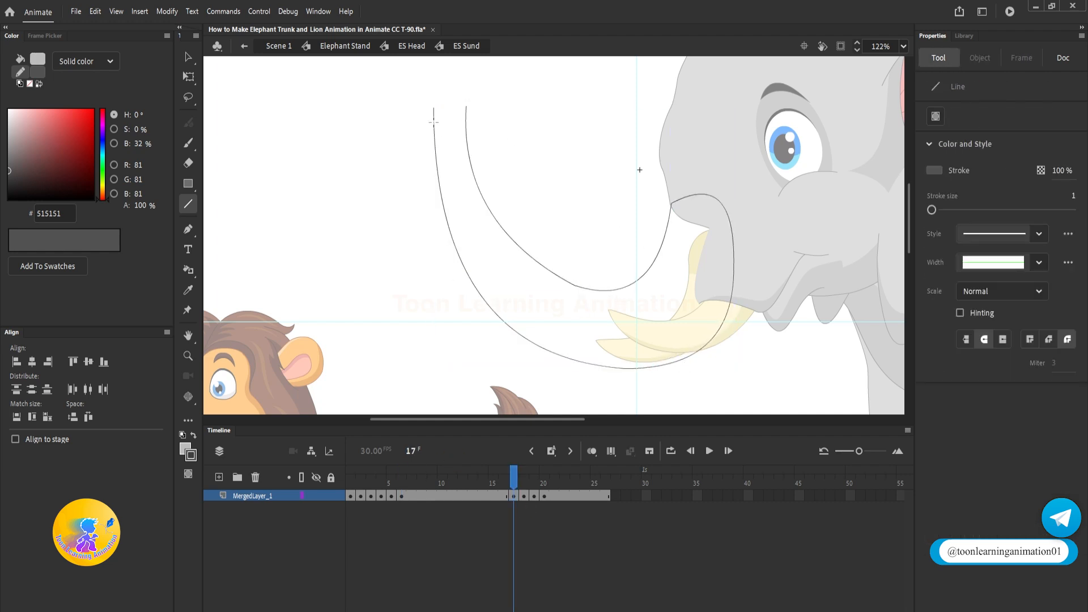
Step: Join the trunk curves at frame 18 with the pasted root arc and check where it meets them
left_click(524, 496)
left_click(568, 233)
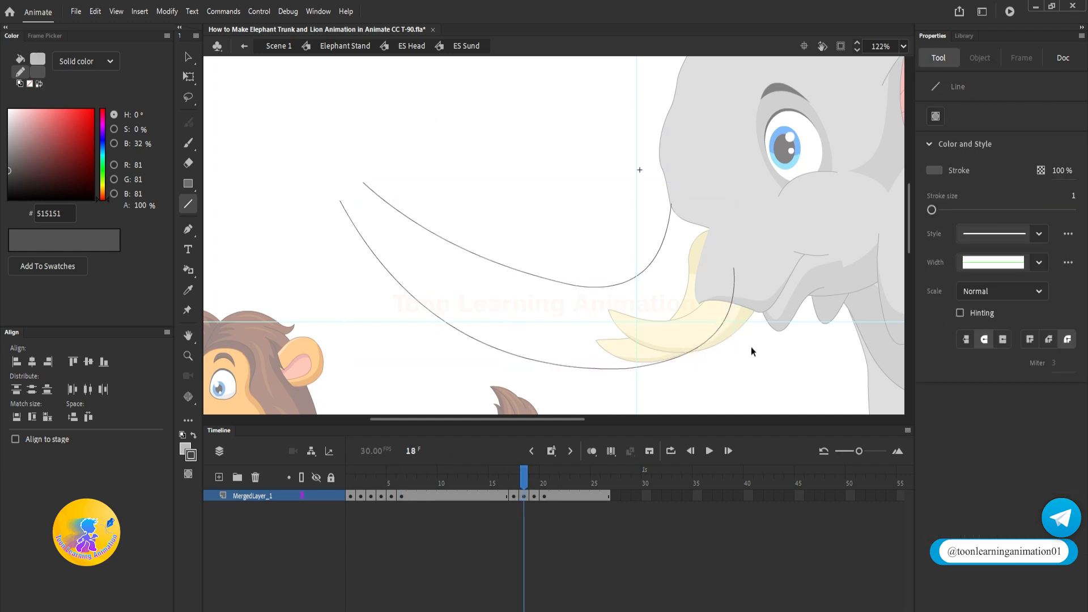
key("ctrl+shift+v")
left_click(664, 323)
scroll(723, 276, "up", 4)
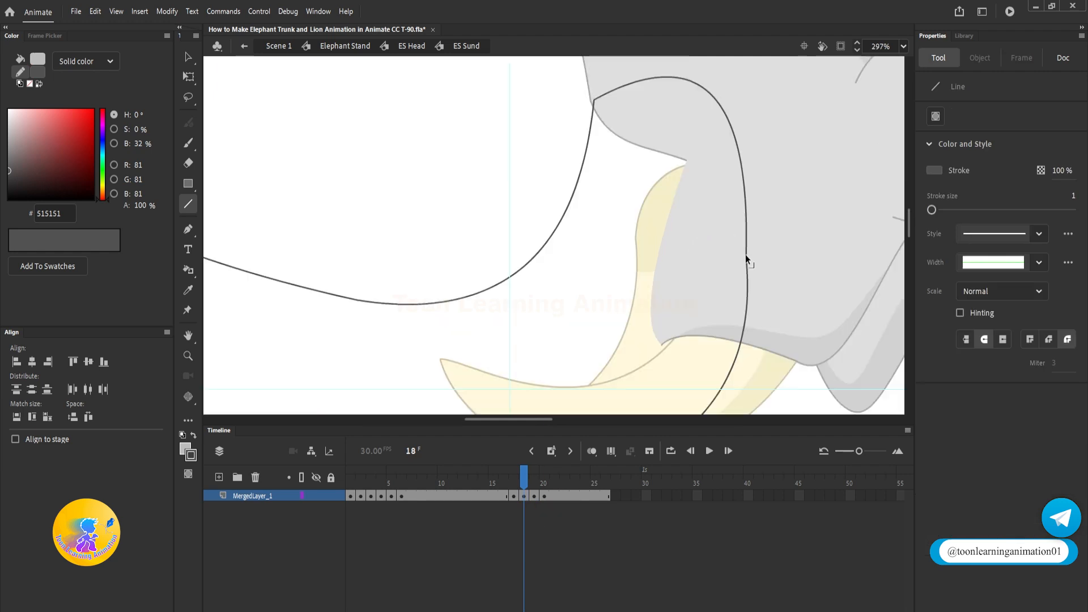
scroll(680, 247, "down", 3)
Step: Break apart the trunk curves at frame 19 and paste the root arc in place
left_click(534, 496)
key("ctrl+b")
left_click(677, 251)
scroll(754, 275, "down", 3)
key("ctrl+shift+v")
Step: Break apart the outstretched trunk curves at frame 20, close the outline with the root arc and return to frame 1
left_click(545, 496)
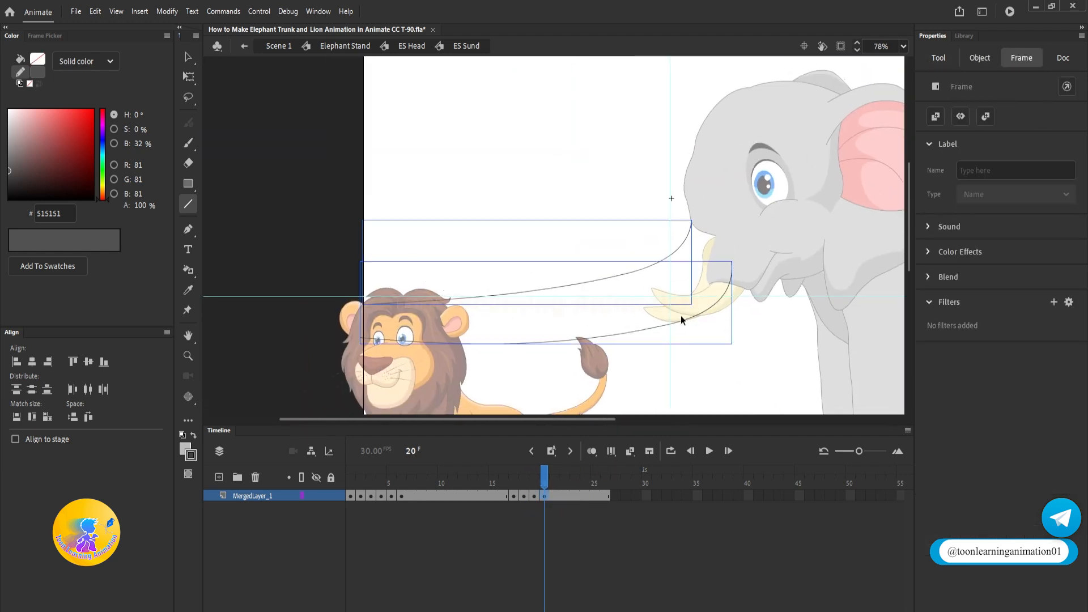
key("ctrl+b")
left_click(742, 305)
key("ctrl+shift+v")
left_click(761, 338)
scroll(738, 305, "down", 1)
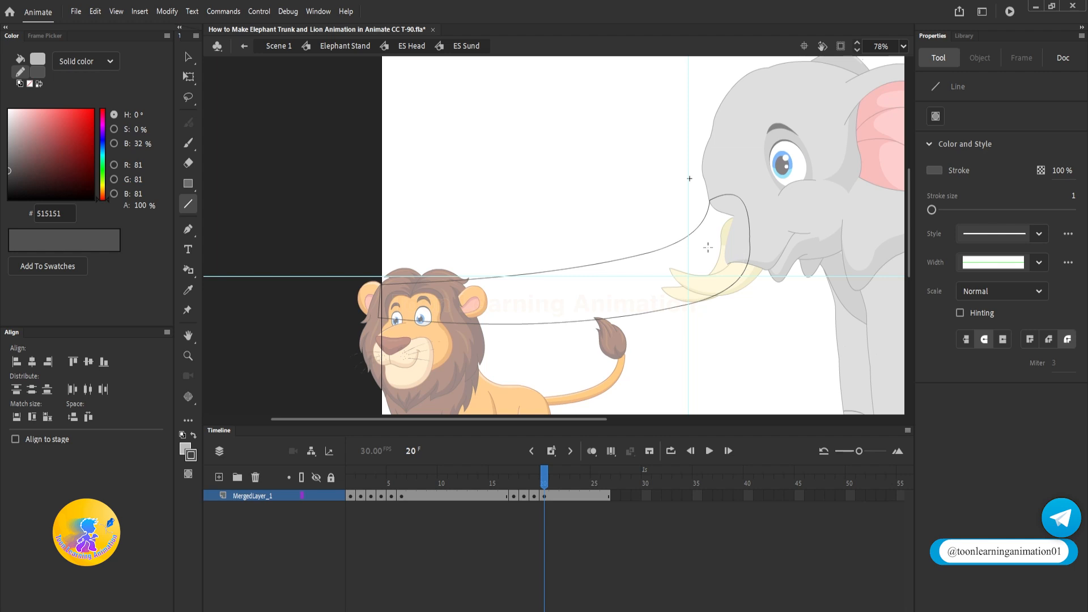
scroll(711, 240, "up", 5)
scroll(740, 242, "down", 1)
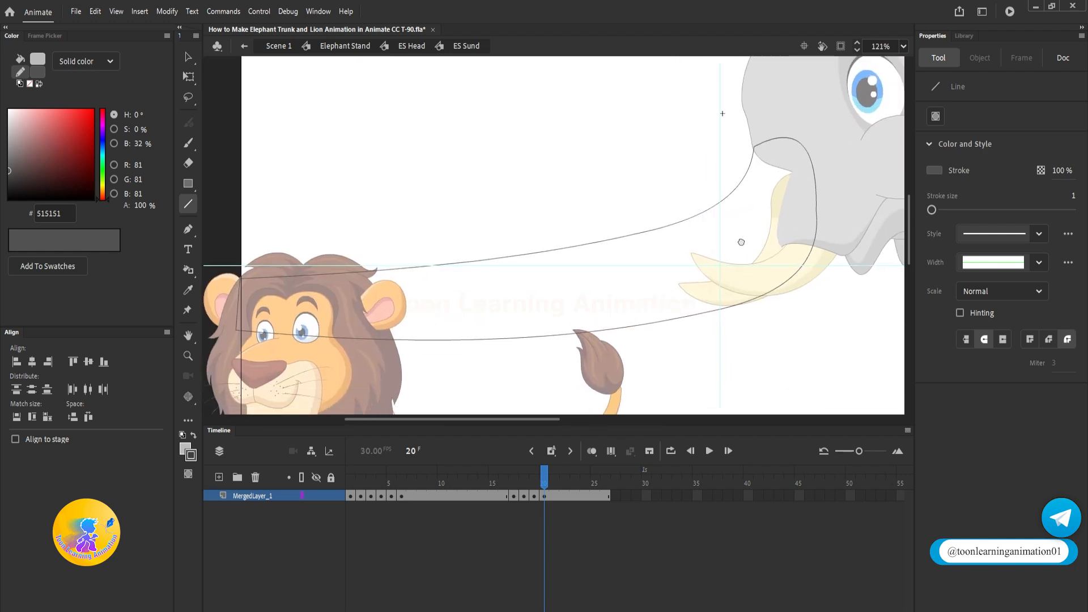
left_click(349, 477)
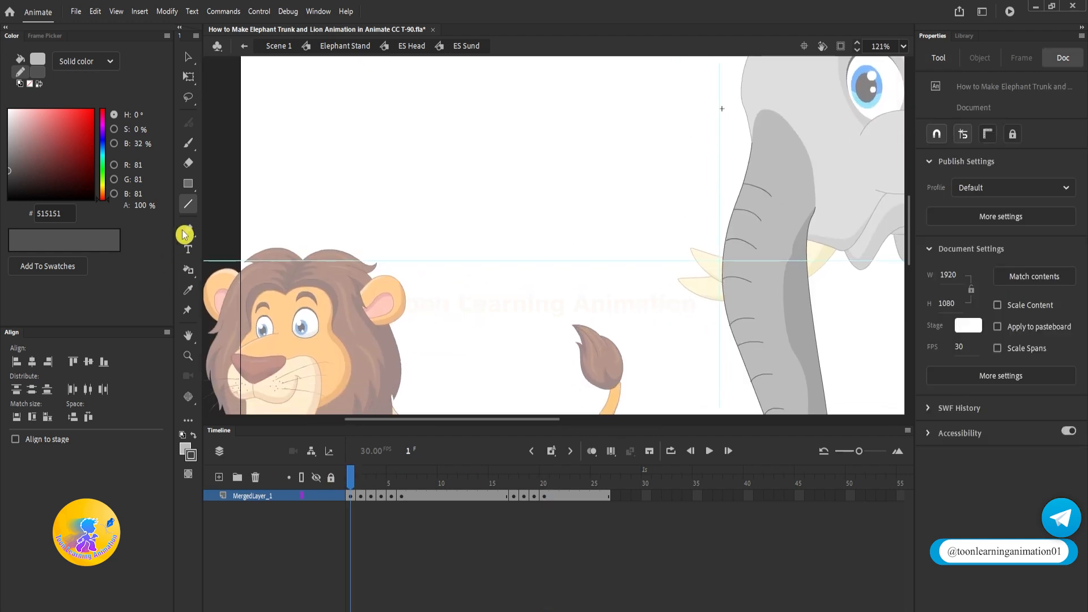
Step: Sample the trunk's light grey BCBCBC at frame 1 and fill the trunk outline at frame 2 with it
left_click(189, 290)
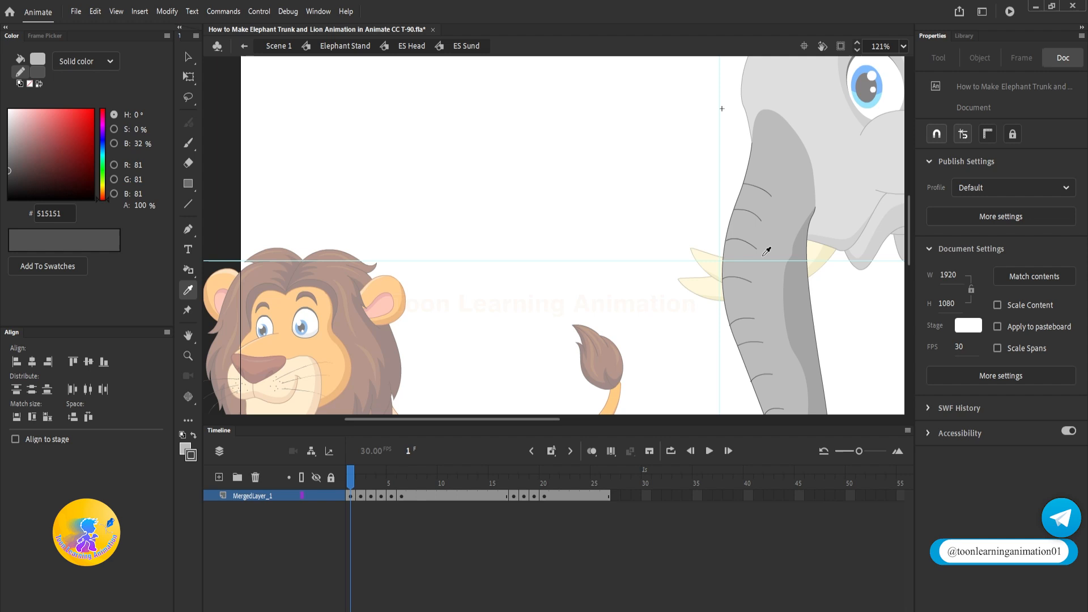
left_click(787, 228)
left_click(361, 477)
scroll(563, 205, "down", 5)
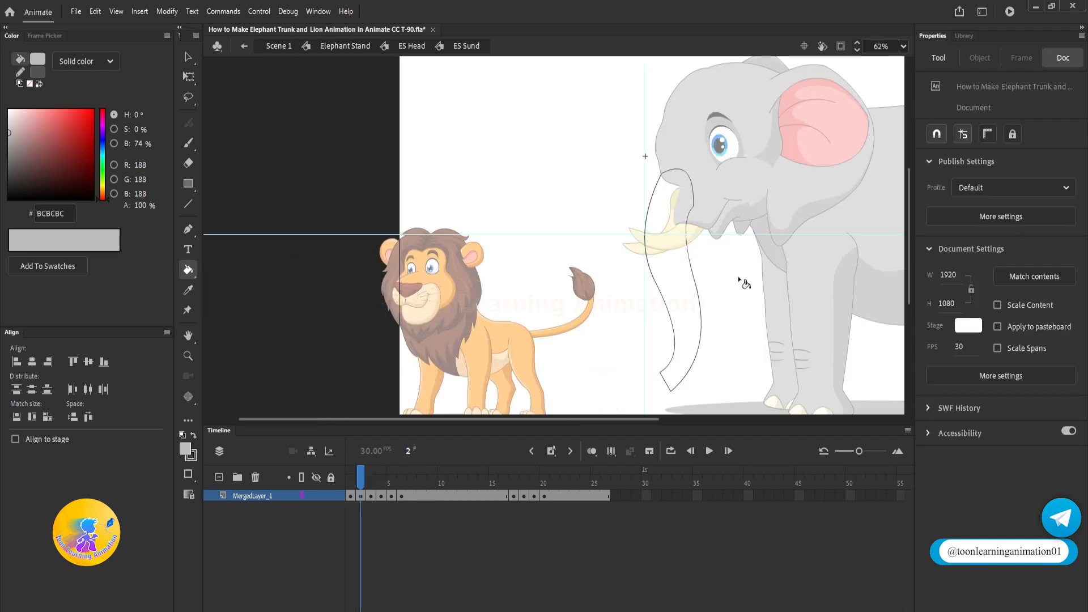
left_click(683, 278)
scroll(683, 275, "up", 2)
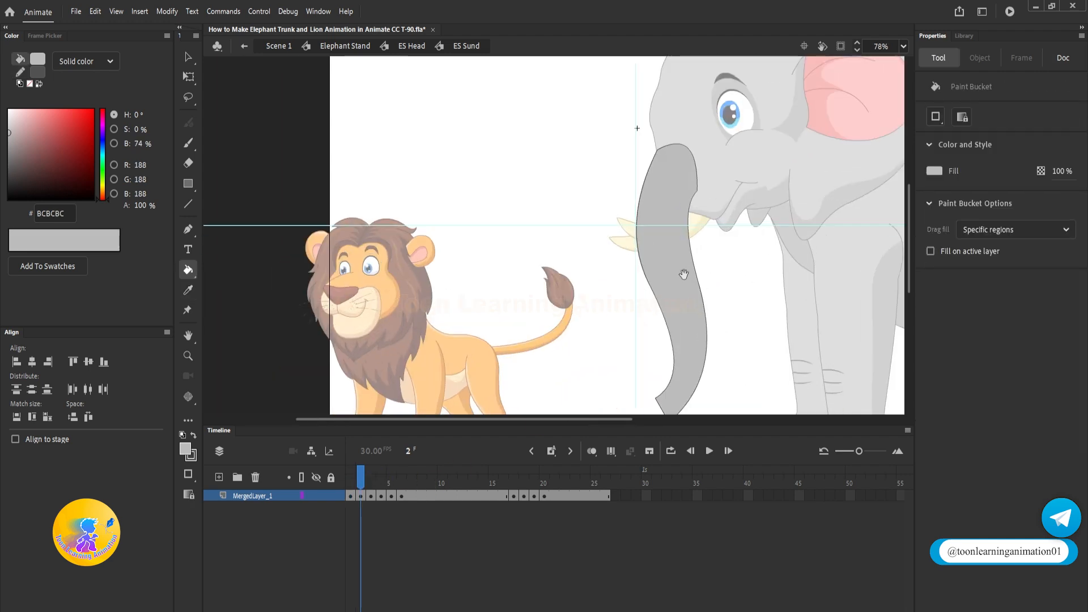
Step: Fill the closed trunk outlines at frames 3, 4, 5 and 6 with grey BCBCBC
scroll(684, 274, "down", 2)
key(".")
left_click(668, 221)
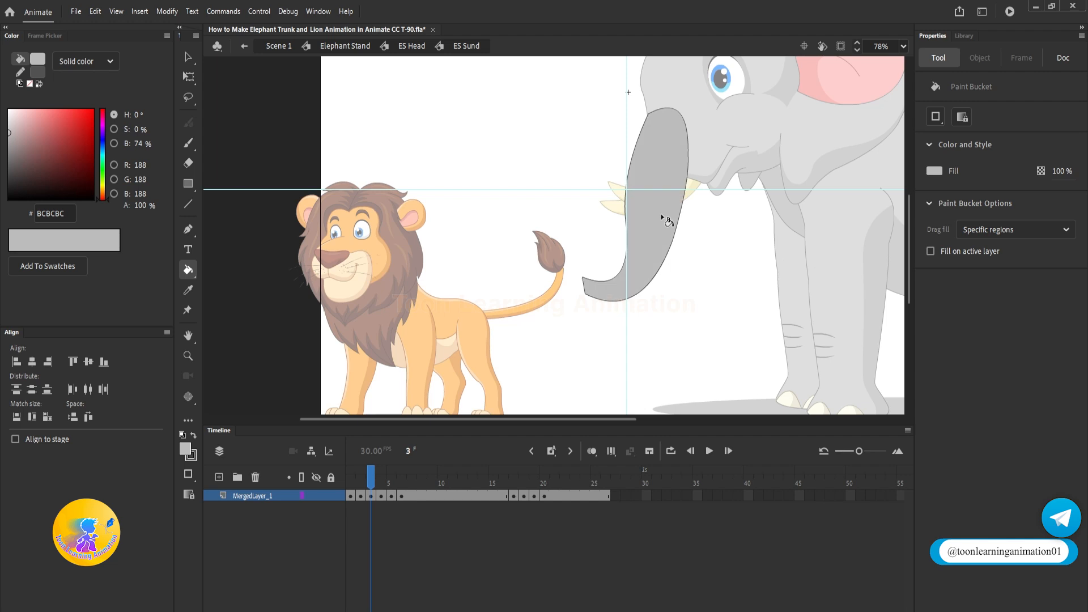
key(".")
left_click(633, 234)
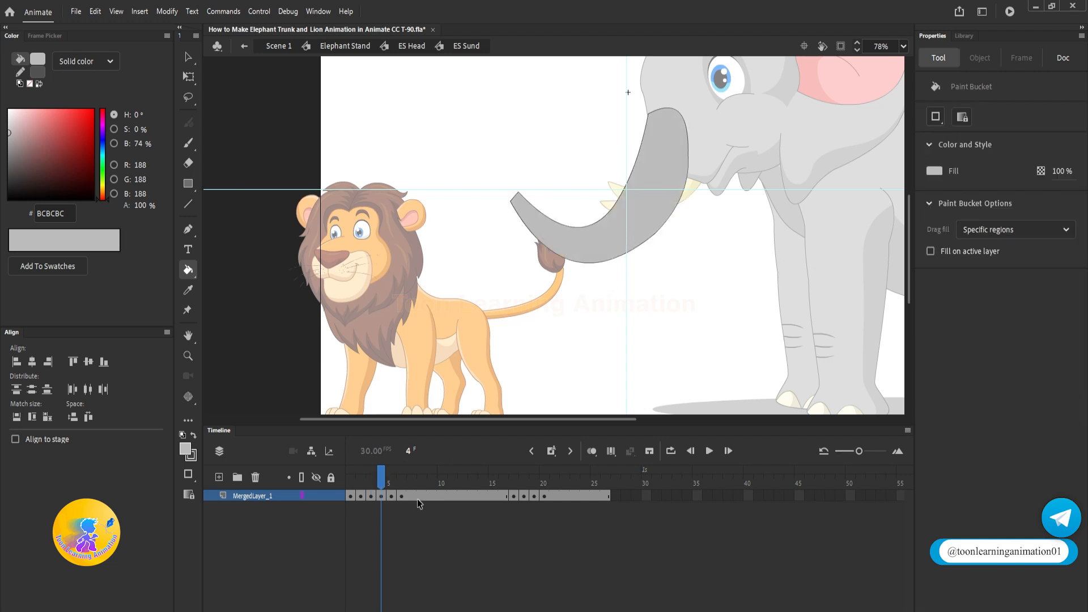
left_click(396, 482)
left_click(607, 236)
left_click(403, 482)
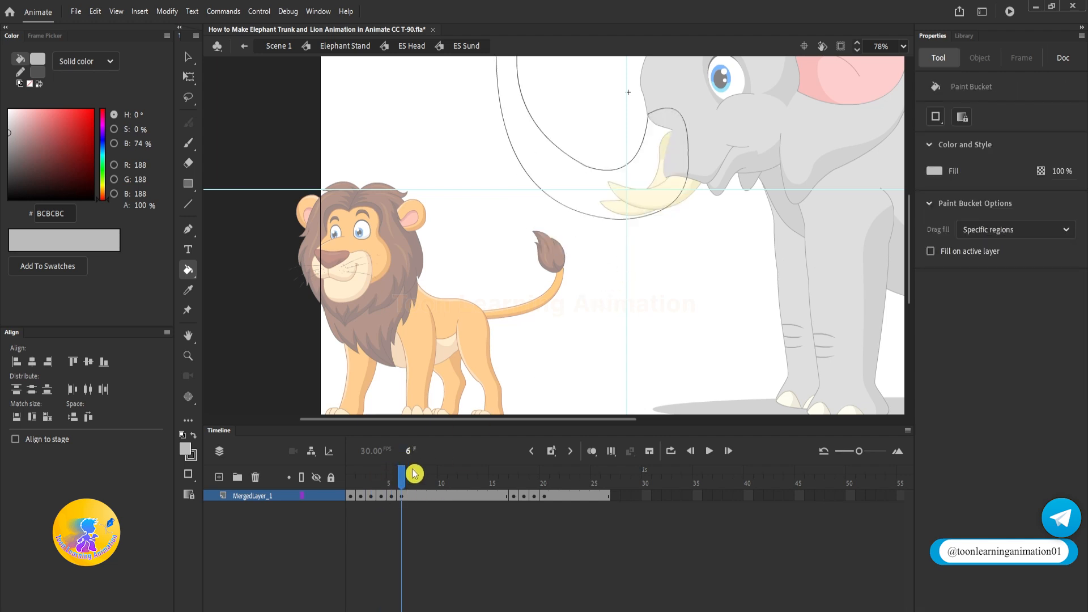
left_click(572, 168)
Step: Fill the raised and outstretched trunk outlines at frames 17, 18, 19 and 20 with grey BCBCBC
left_click(571, 491)
left_click(517, 488)
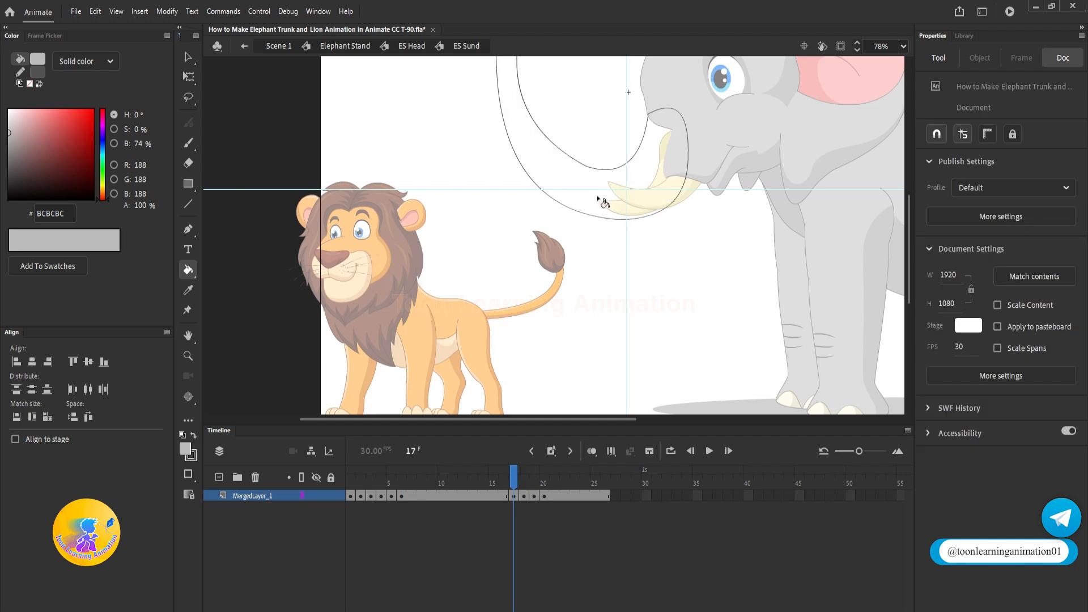
left_click(600, 195)
left_click(526, 468)
left_click(604, 204)
key(".")
left_click(606, 202)
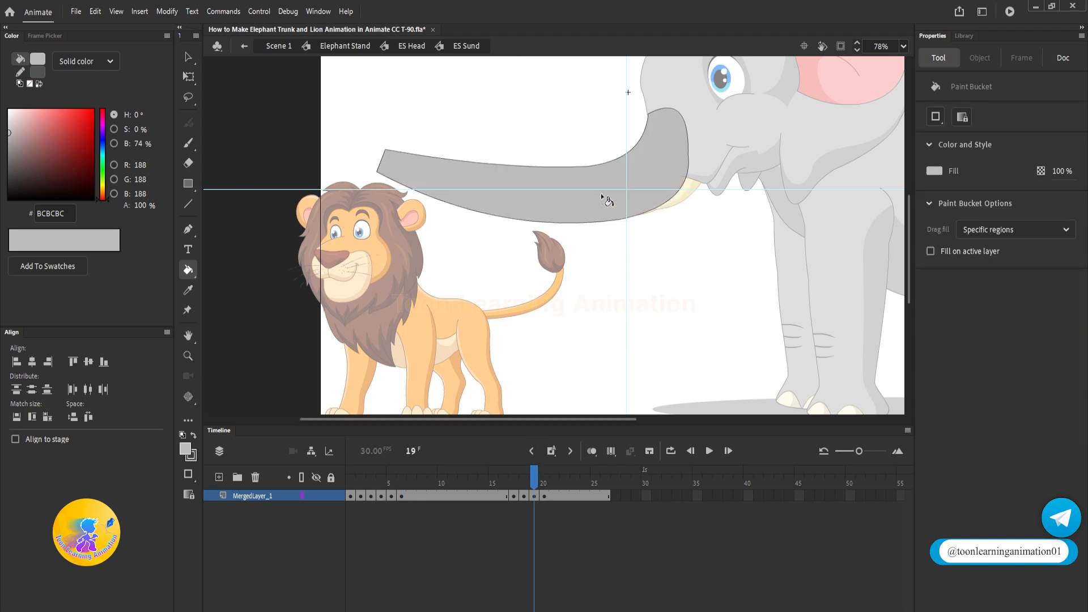
key(".")
left_click(604, 196)
Step: Play back the filled trunk keyframes inside the ES Sund symbol
left_click(351, 469)
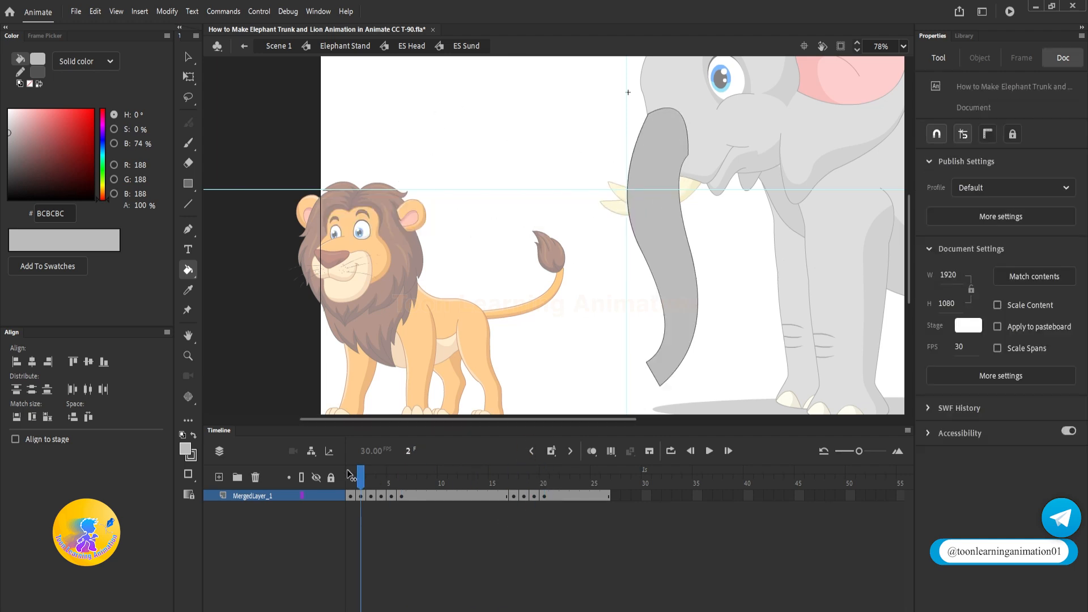
key("Return")
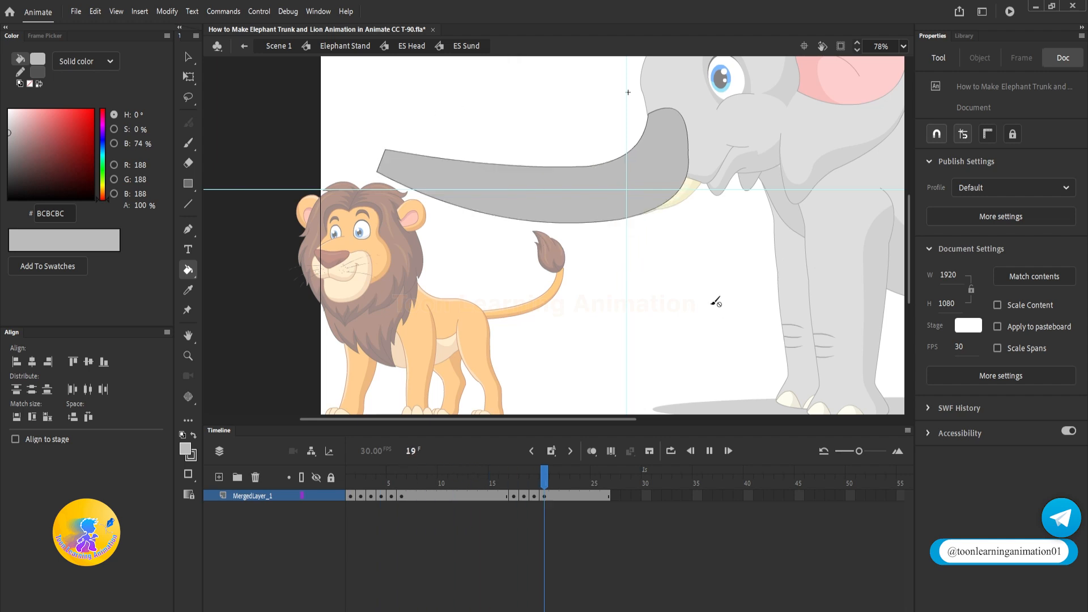
left_click(389, 472)
key("Return")
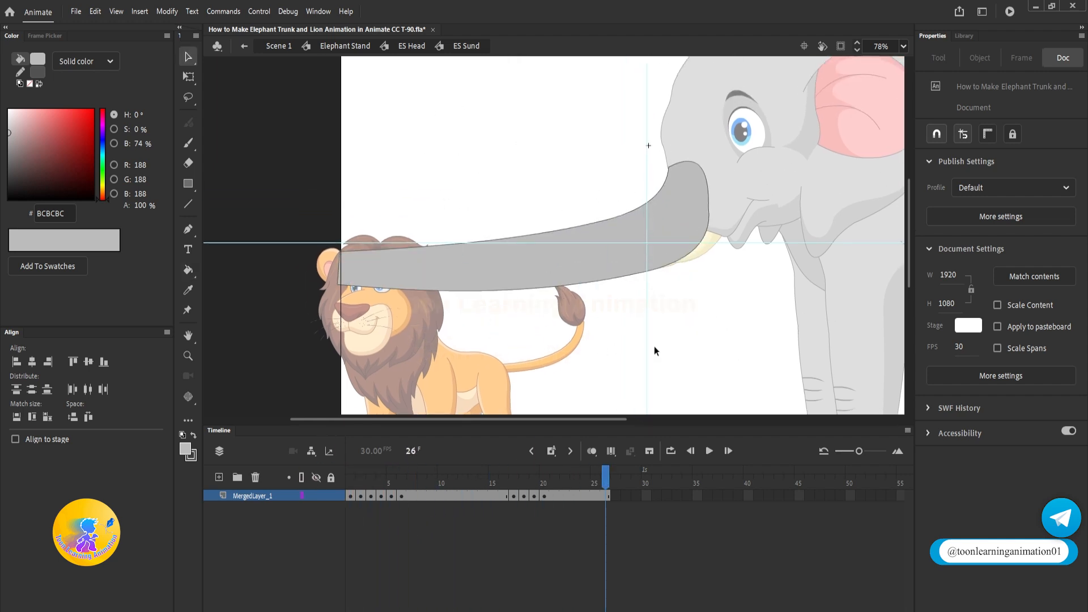
Step: Go back out to the Elephant Stand symbol and play the trunk animation with the whole elephant
key("v")
double_click(692, 335)
double_click(692, 334)
scroll(689, 323, "down", 3)
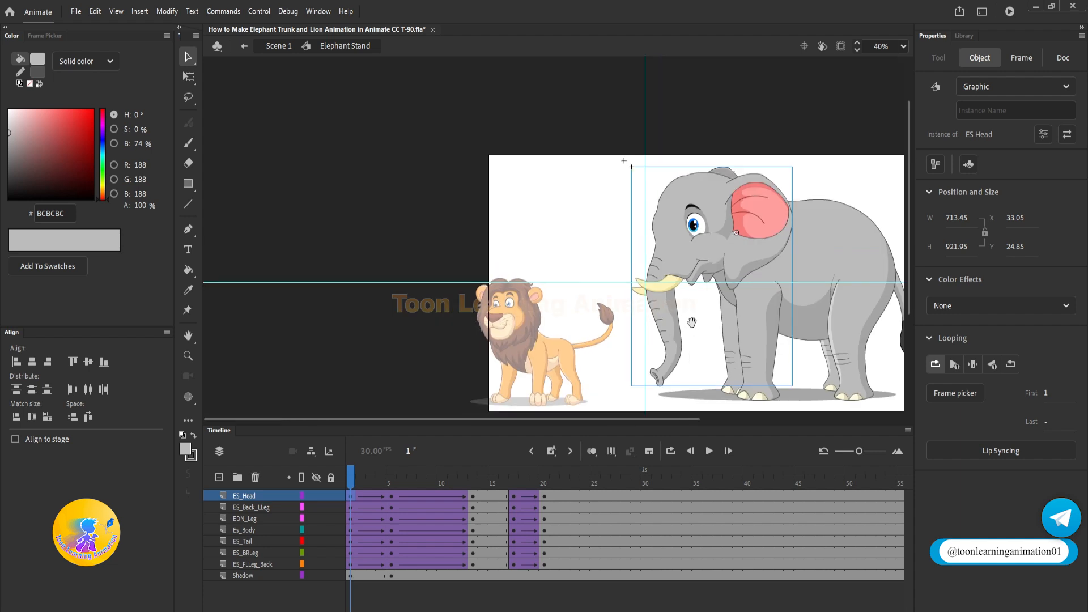
left_click(619, 233)
key("Return")
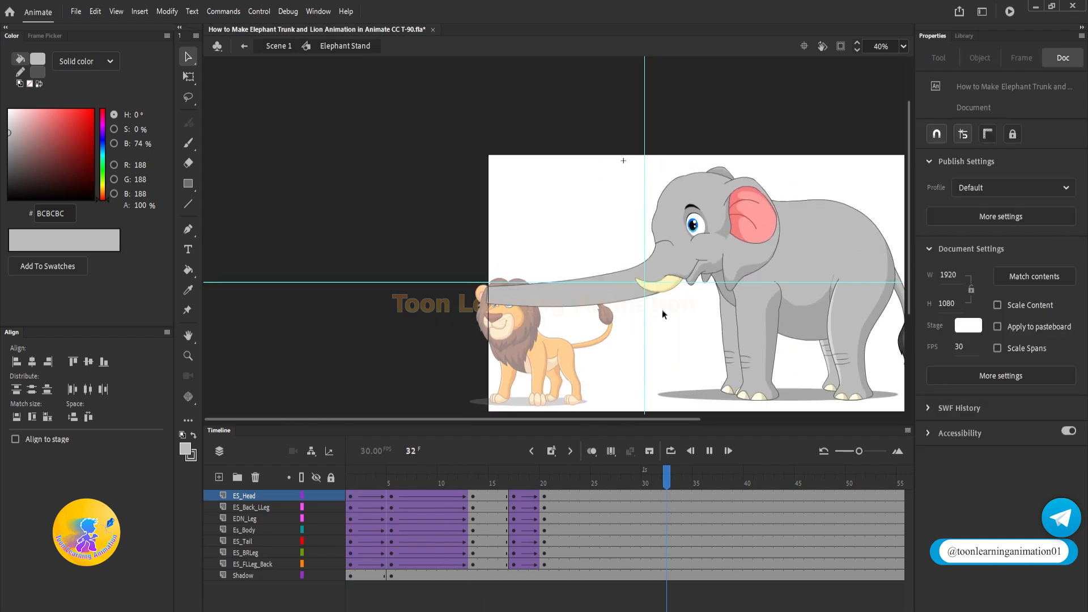
key("Return")
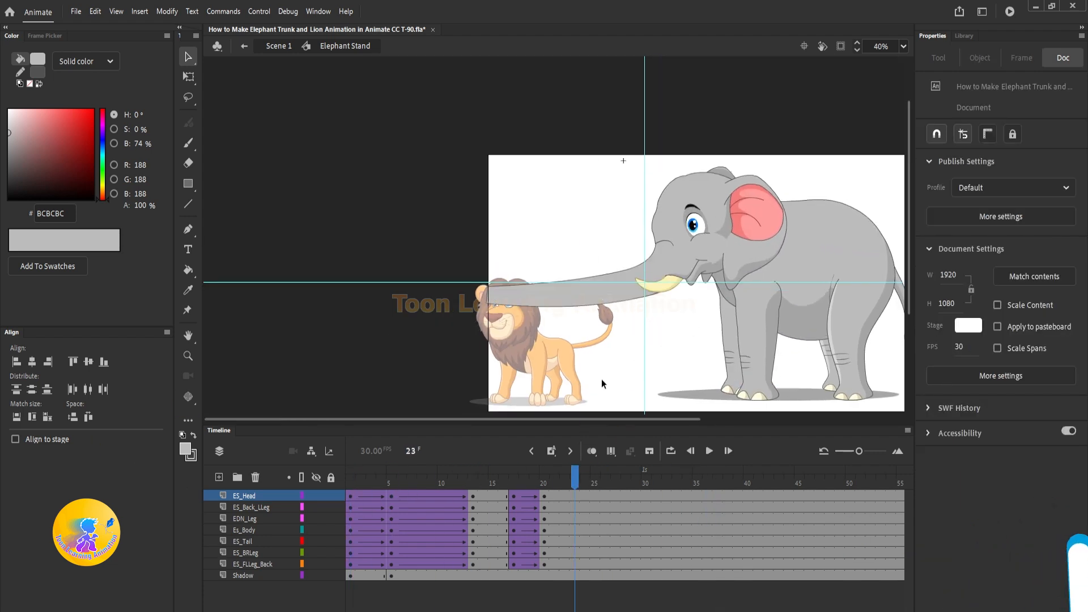
Step: Step through the first three frames of Elephant Stand to compare the trunk's detail with the starting pose
scroll(608, 244, "up", 2)
scroll(631, 289, "up", 1)
left_click_drag(547, 469, 349, 468)
left_click_drag(589, 265, 551, 180)
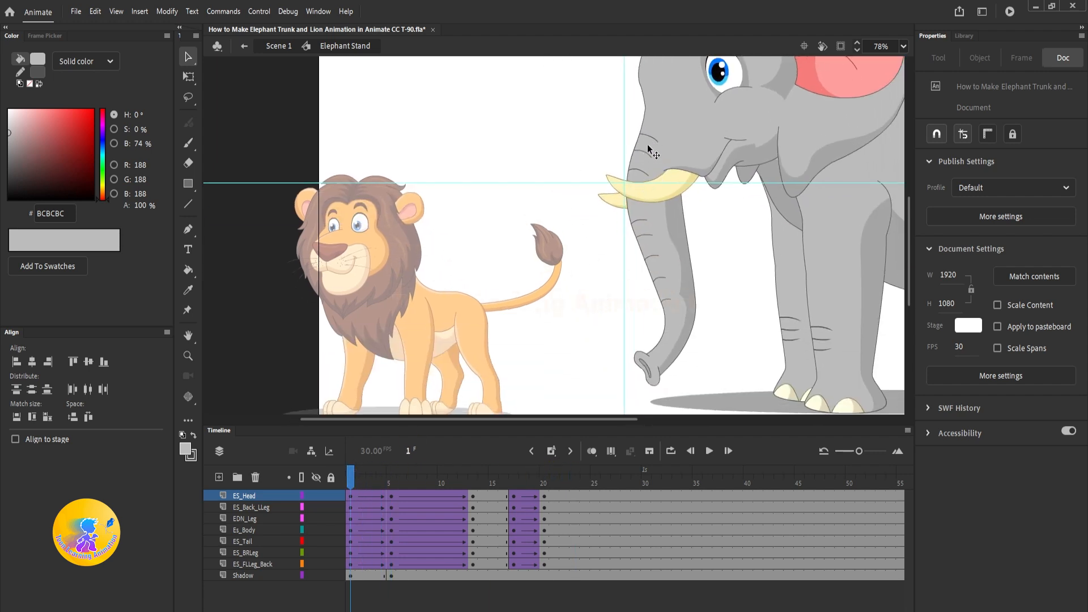
left_click(370, 476)
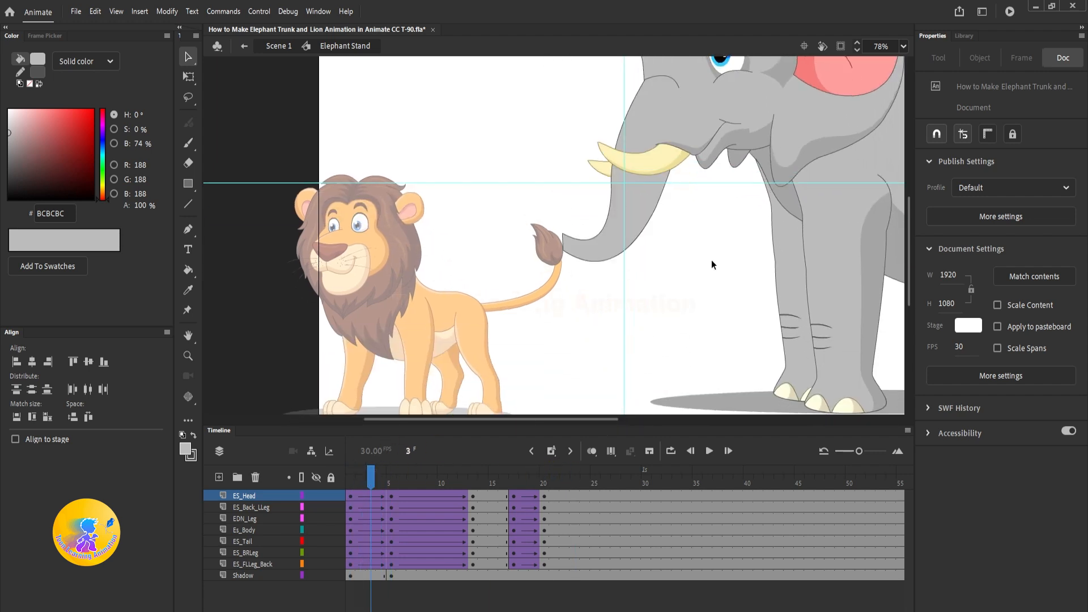
left_click_drag(712, 261, 696, 349)
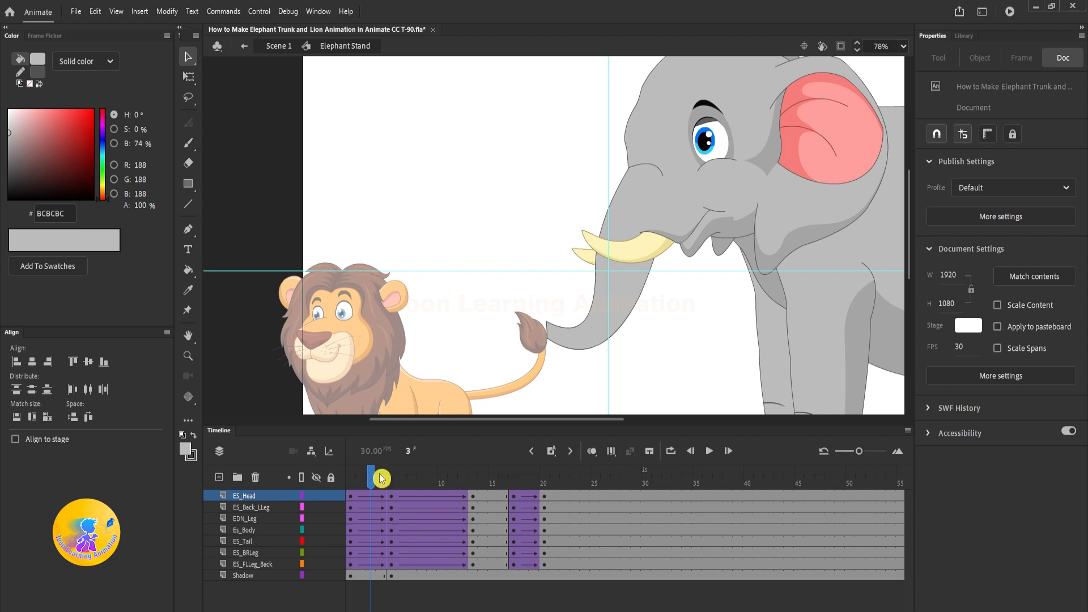
left_click_drag(379, 475, 354, 496)
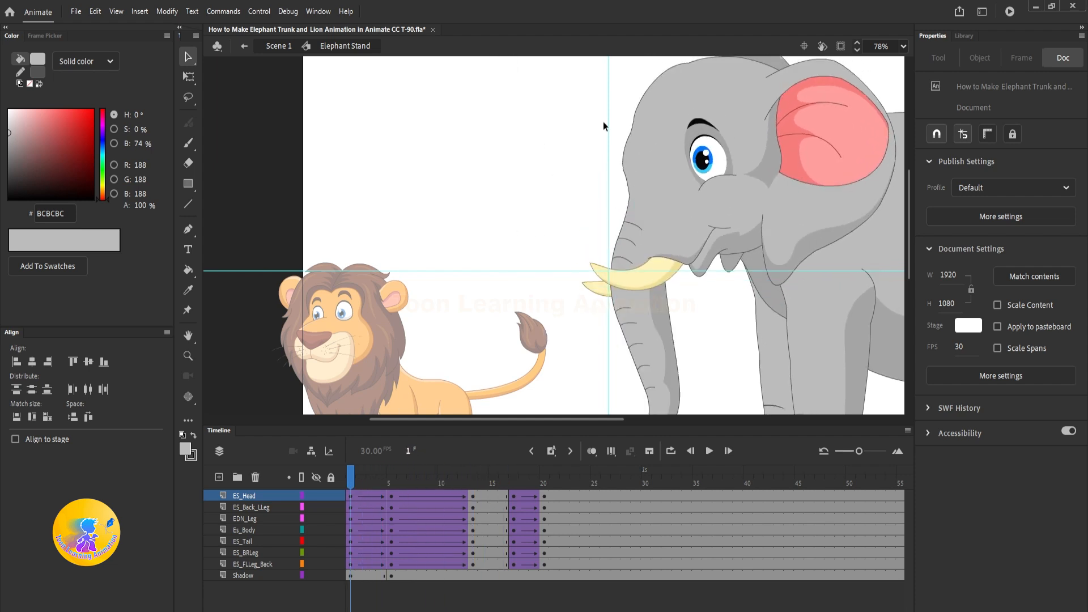
Step: Reopen the ES Sund trunk symbol inside ES Head and go to frame 2
scroll(648, 198, "down", 3)
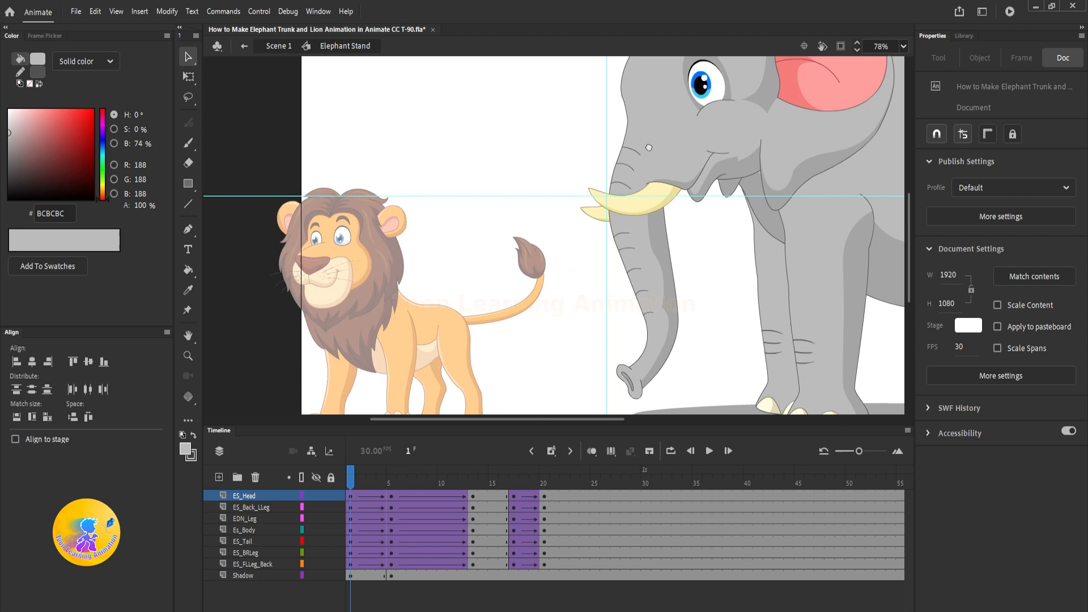
double_click(635, 277)
double_click(634, 275)
left_click(361, 495)
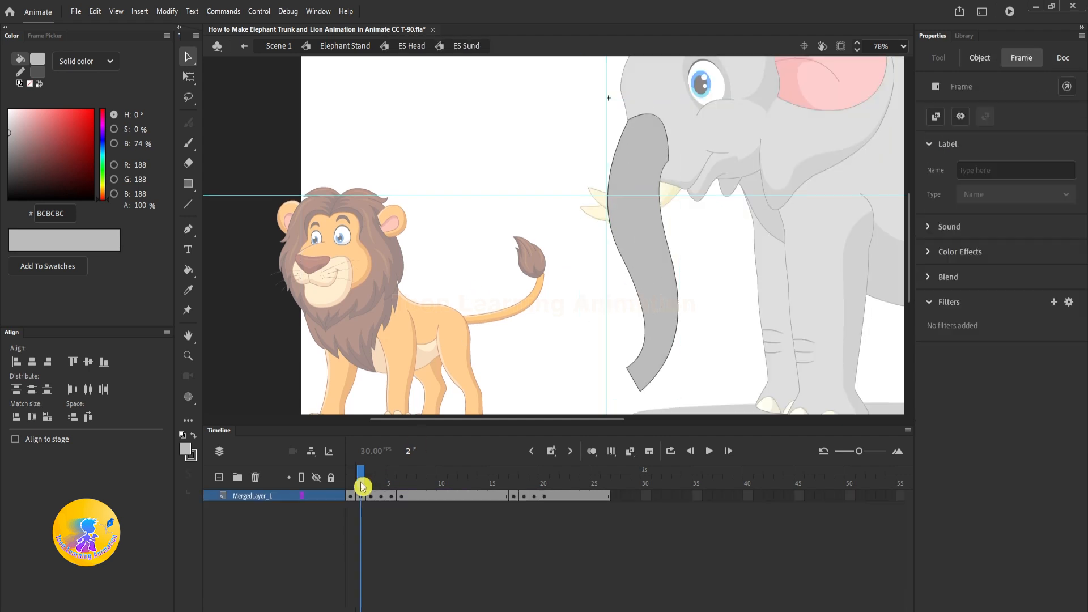
left_click(474, 246)
Step: Try adding short curved wrinkle lines with the Line tool down the front edge of the trunk at frame 2
left_click(188, 203)
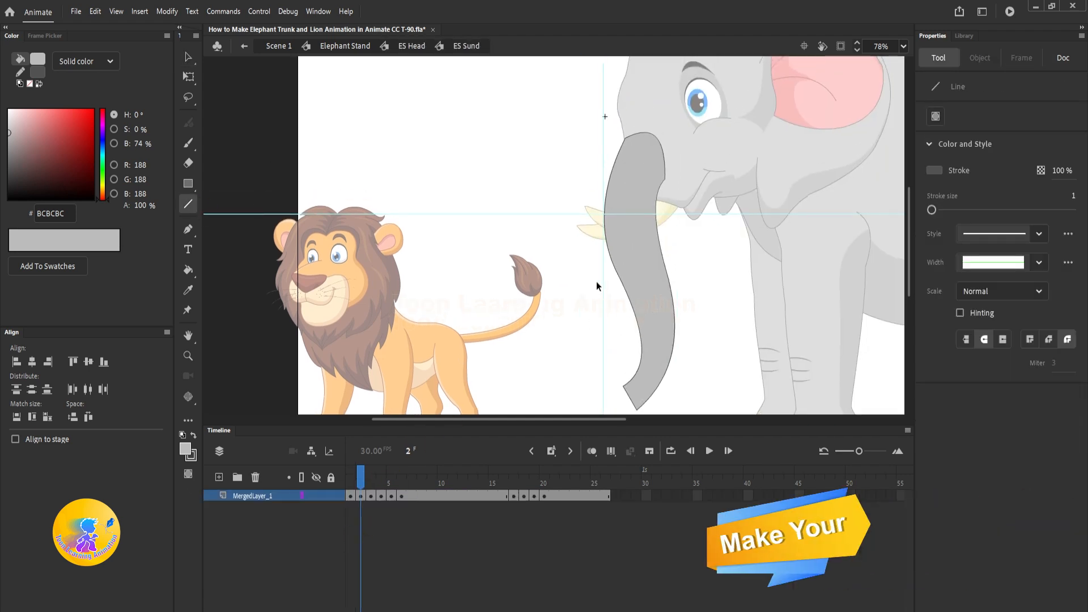
scroll(596, 281, "up", 5)
mouse_move(608, 162)
left_mouse_down()
mouse_move(659, 174)
mouse_move(643, 155)
left_mouse_up()
scroll(640, 164, "down", 4)
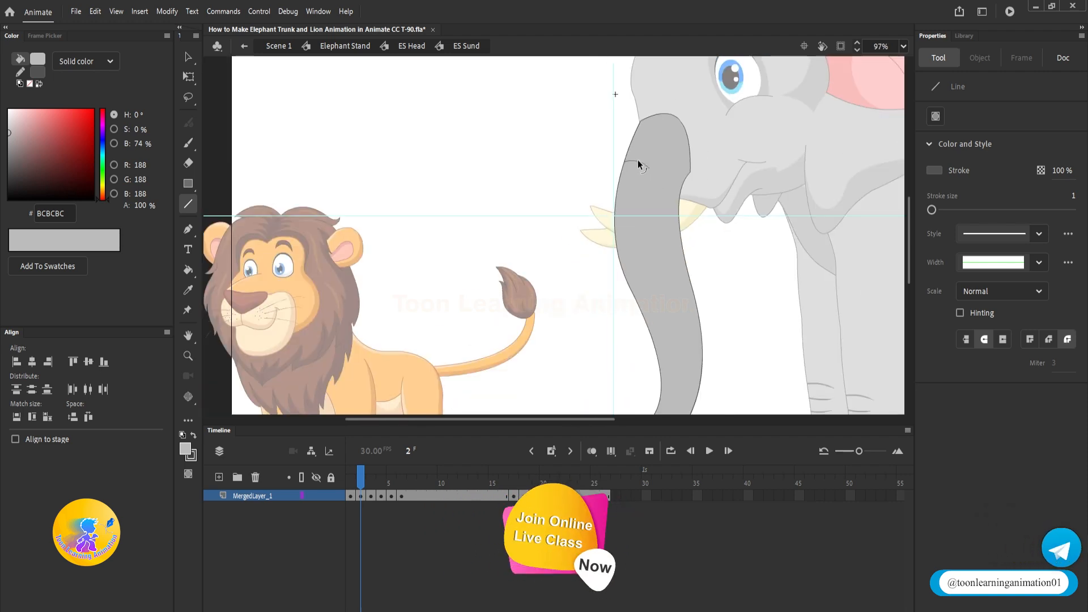
left_click_drag(615, 209, 640, 209)
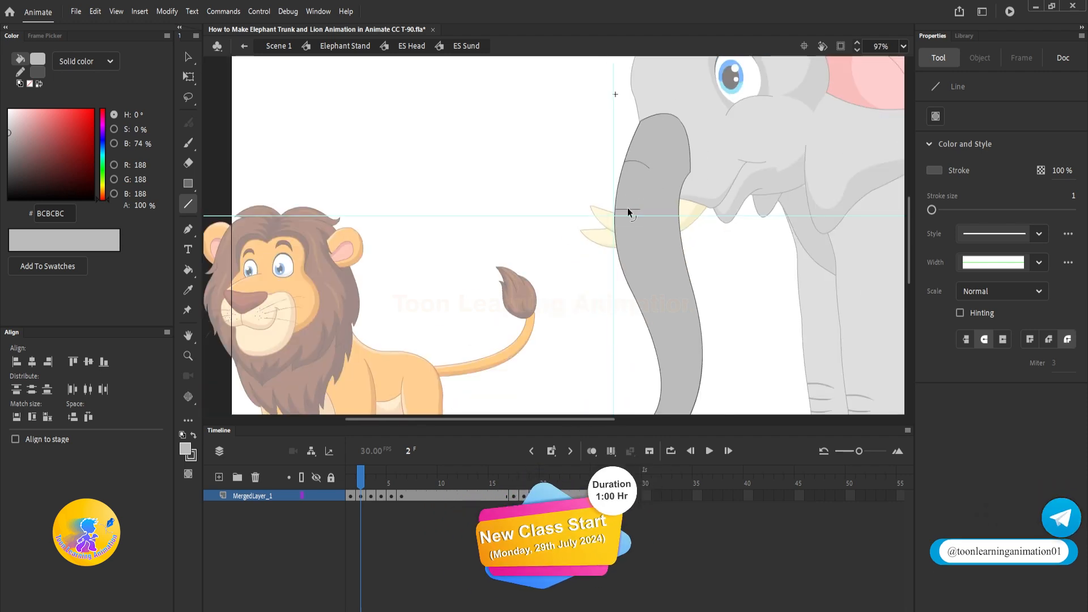
scroll(629, 204, "down", 4)
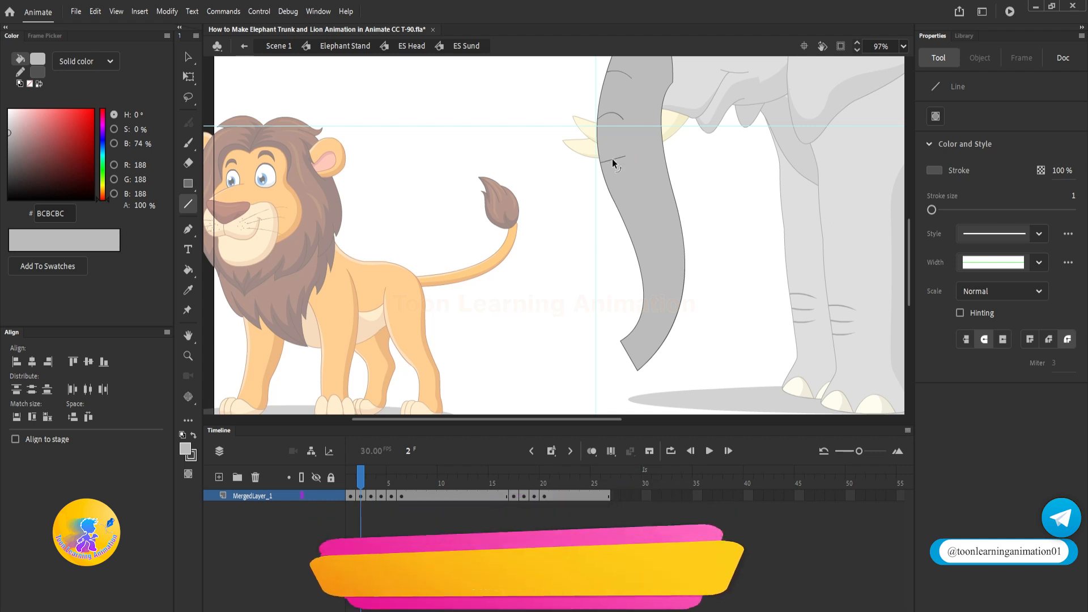
left_click_drag(623, 218, 646, 217)
scroll(731, 255, "down", 2)
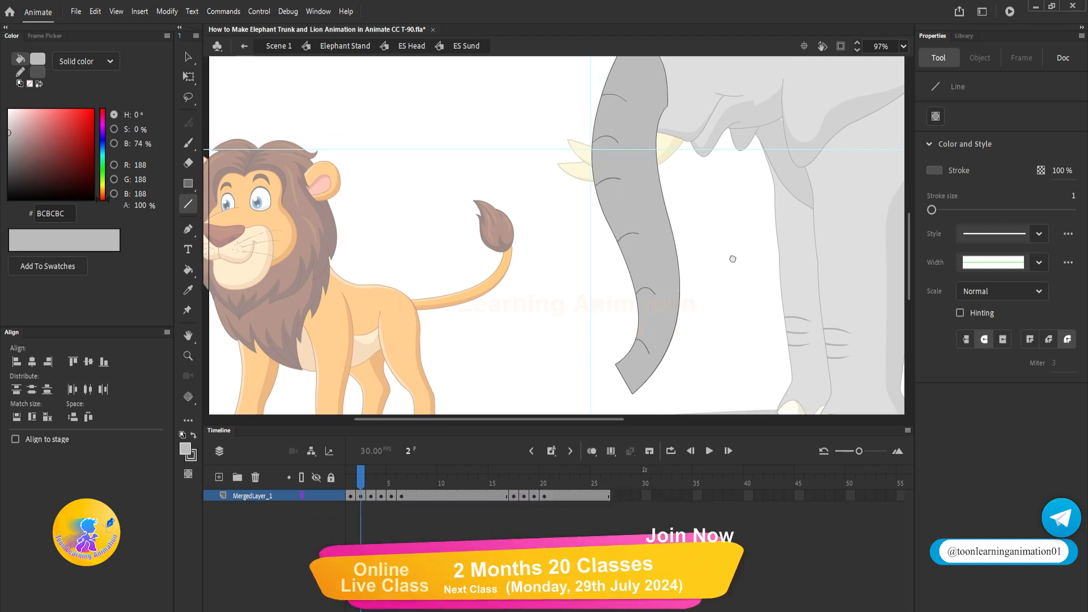
Step: Compare the wrinkles across frames 1 to 4 and undo the wrinkle lines drawn at frame 2
left_click(350, 482)
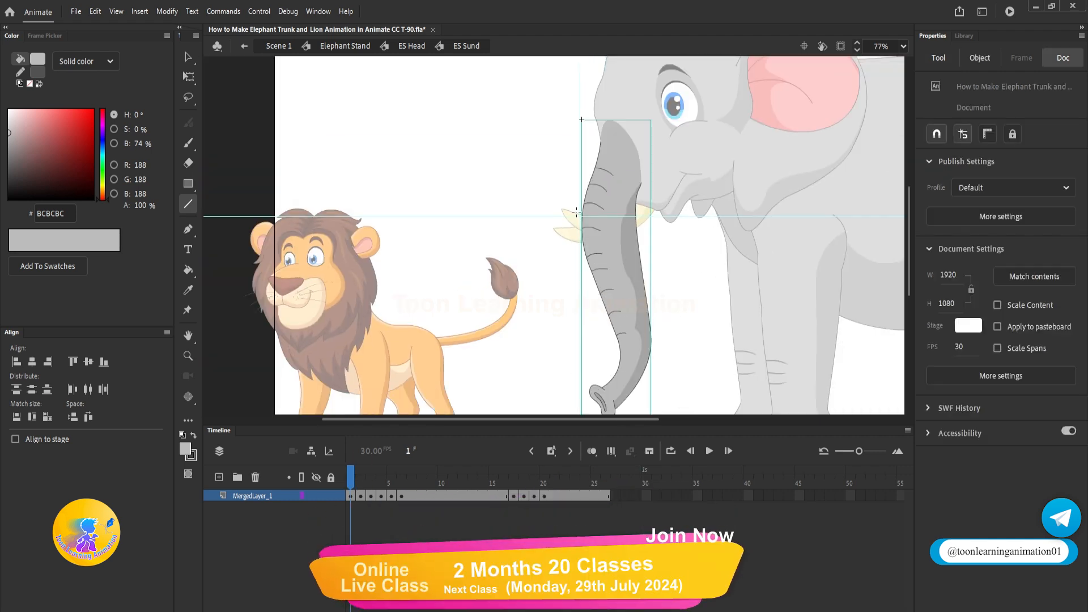
left_click(361, 480)
left_click(350, 483)
left_click(362, 482)
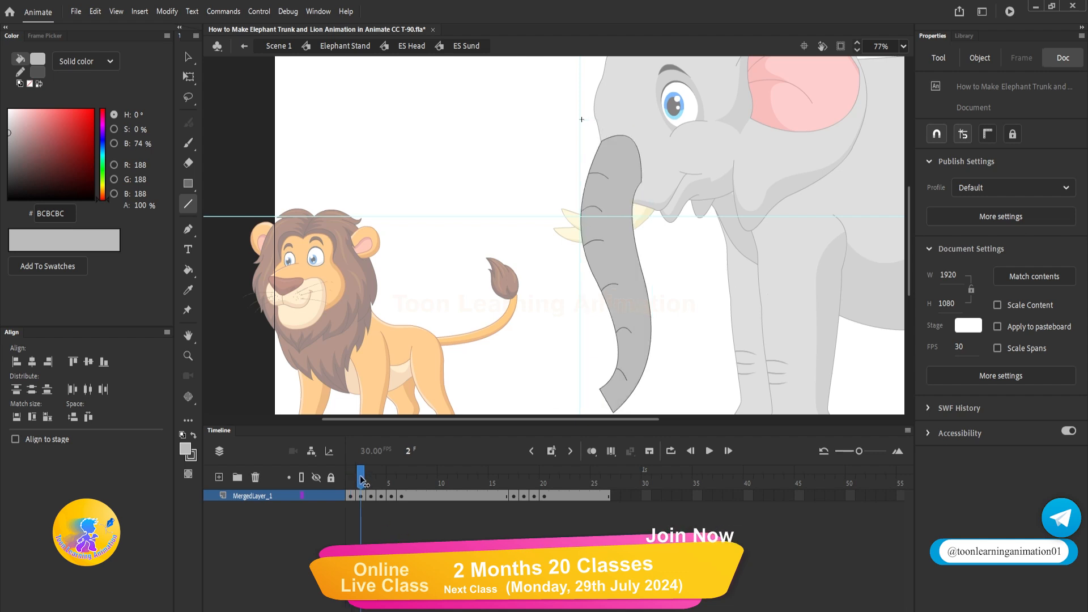
left_click(372, 482)
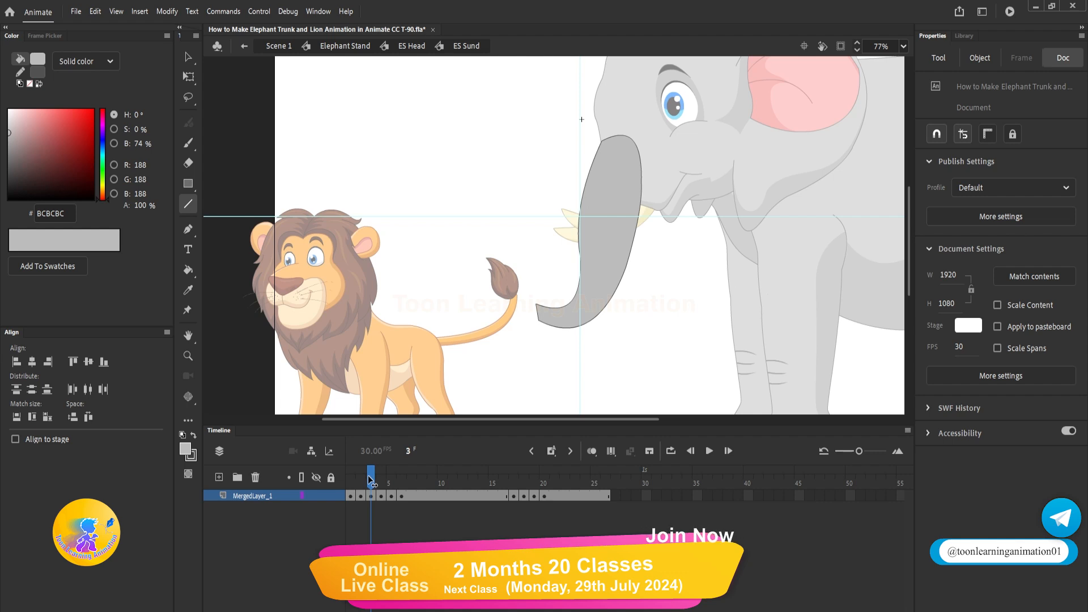
left_click(379, 482)
left_click(361, 482)
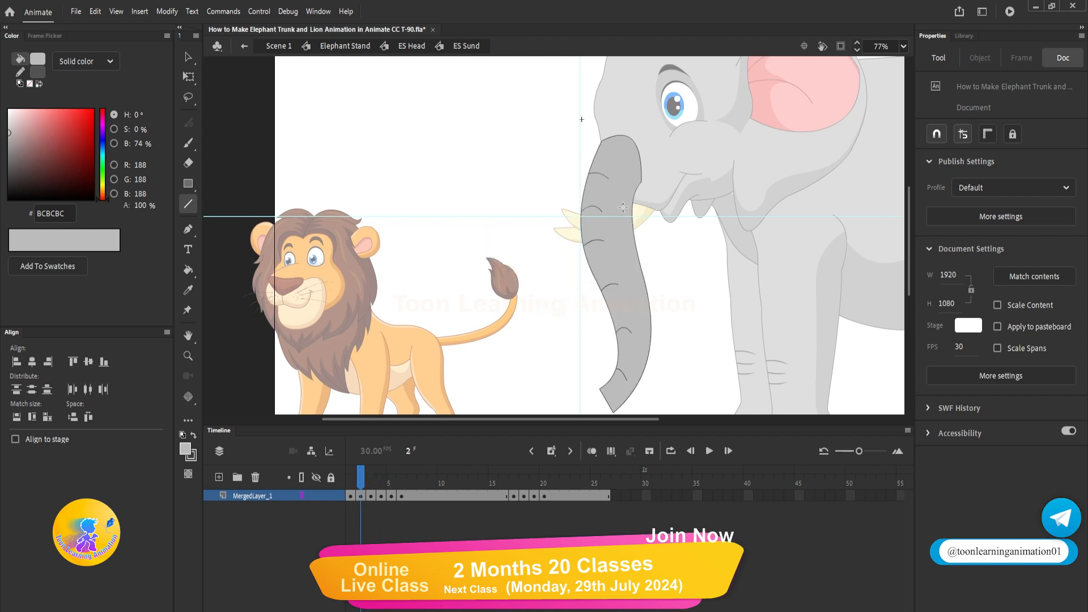
key("ctrl+z")
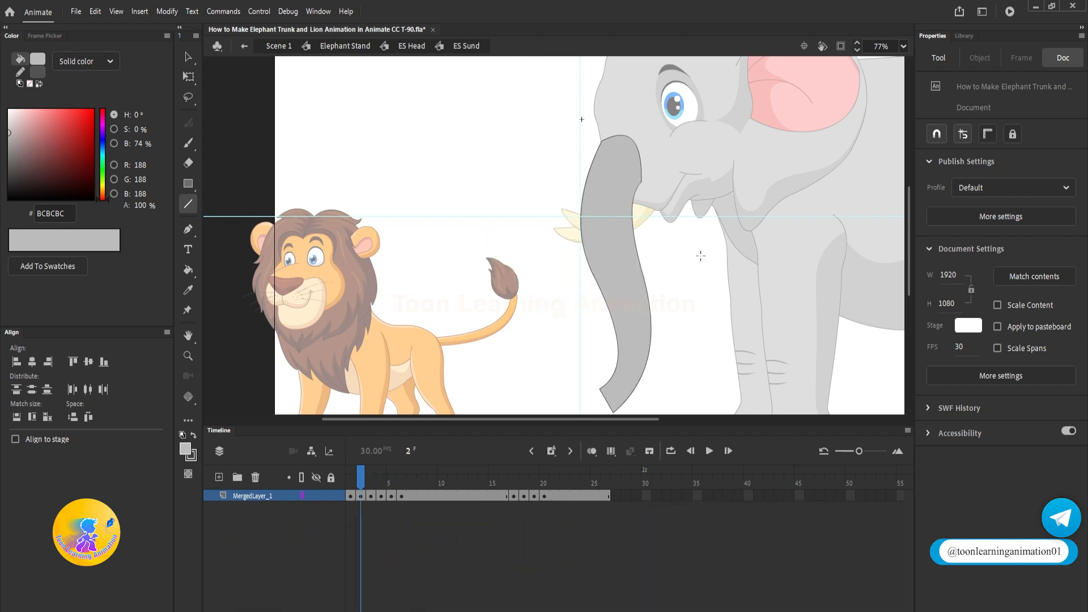
Step: Open the trunk group at frame 1 and select the nested trunk-tip group
left_click(349, 477)
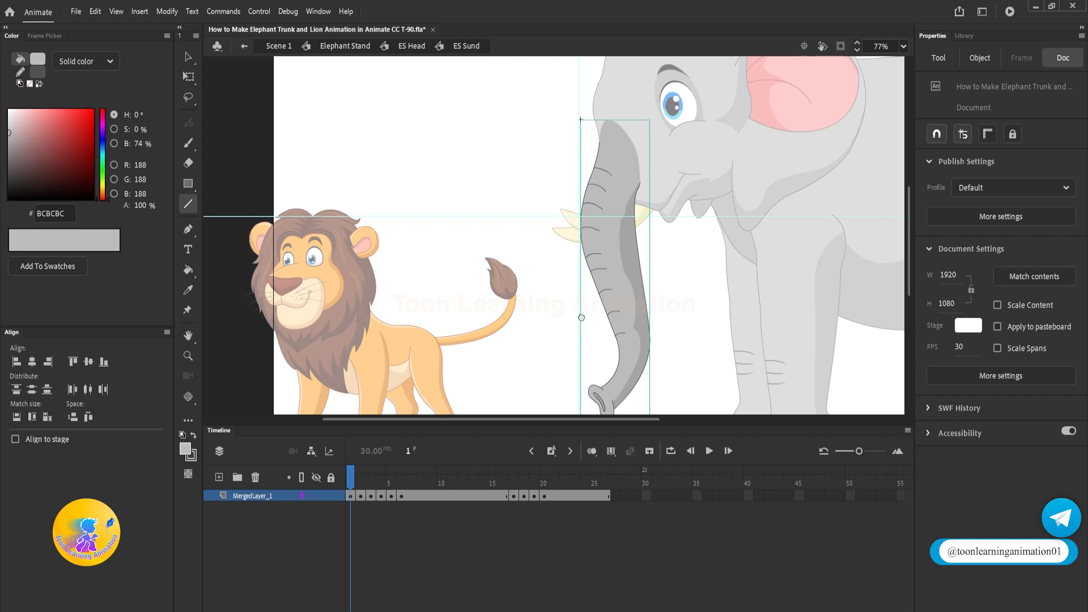
left_click_drag(628, 380, 608, 284)
scroll(601, 326, "up", 5)
left_click(188, 58)
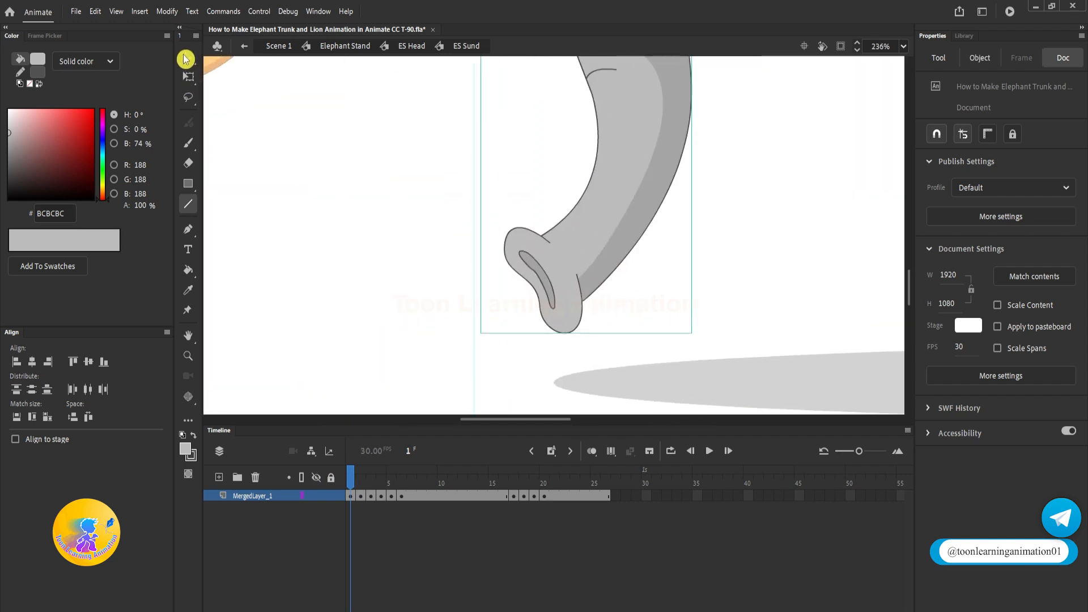
double_click(545, 301)
left_click(556, 295)
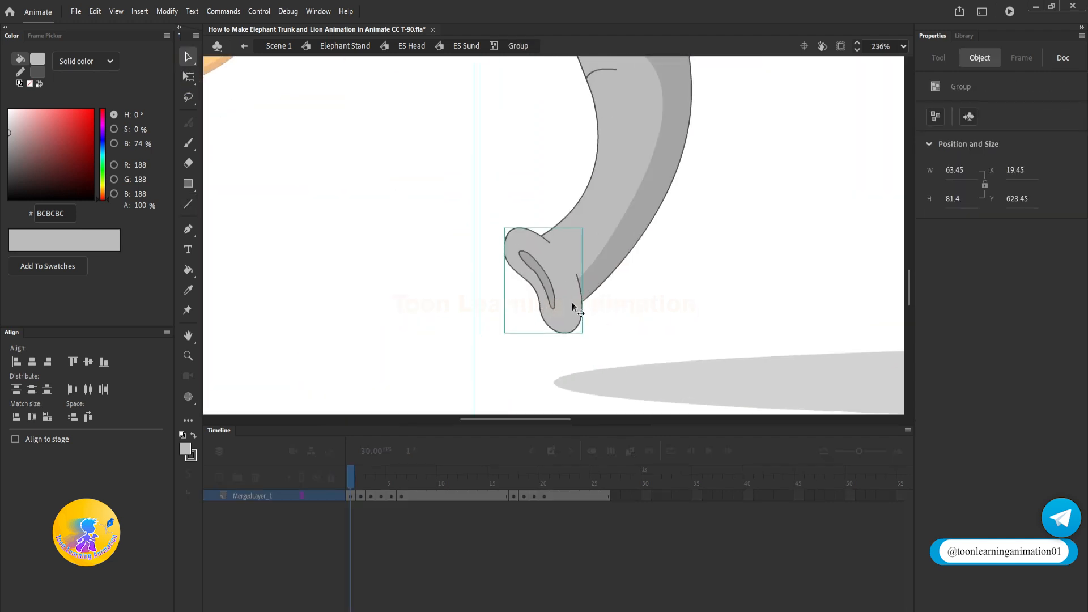
Step: Leave the trunk group and add a new layer above MergedLayer_1
double_click(688, 300)
scroll(597, 328, "down", 2)
left_click(293, 501)
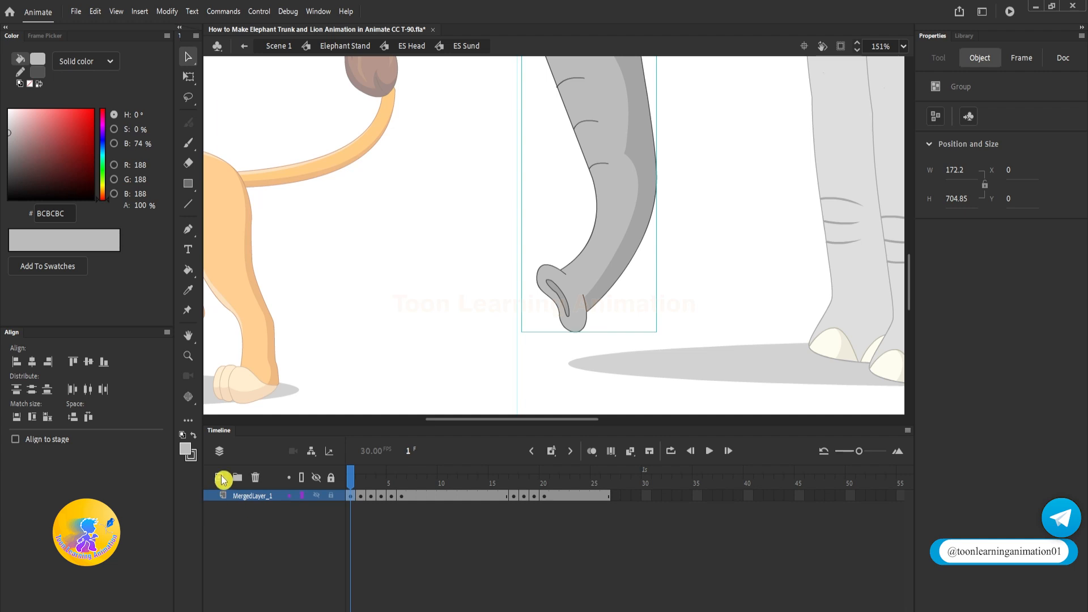
left_click(219, 477)
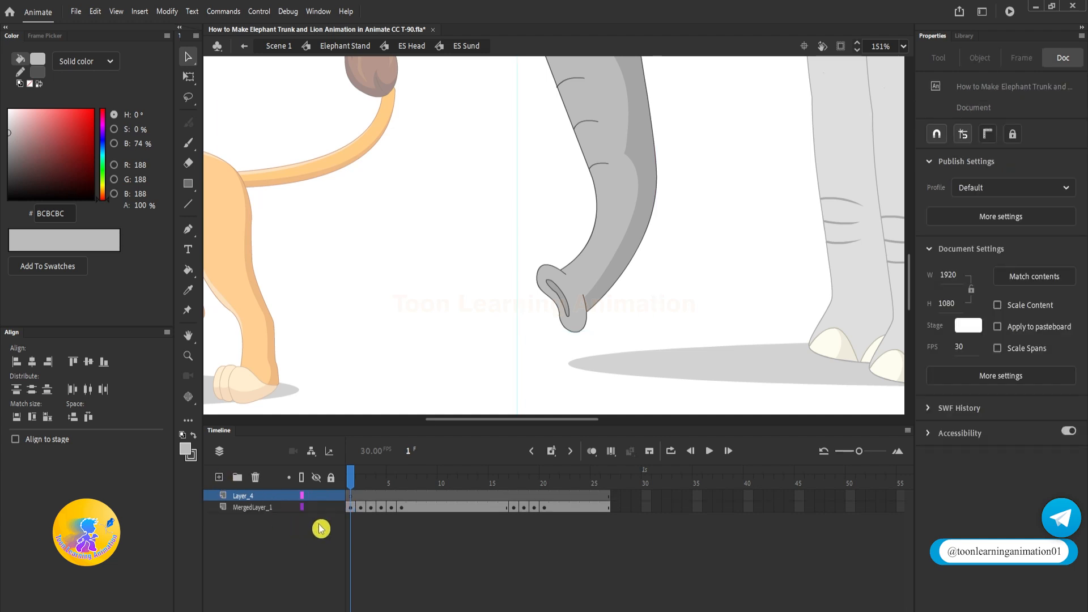
Step: Paste the trunk tip in place on a new Layer_4 keyframe at frame 2 and convert it to a graphic symbol named SP
left_click(361, 495)
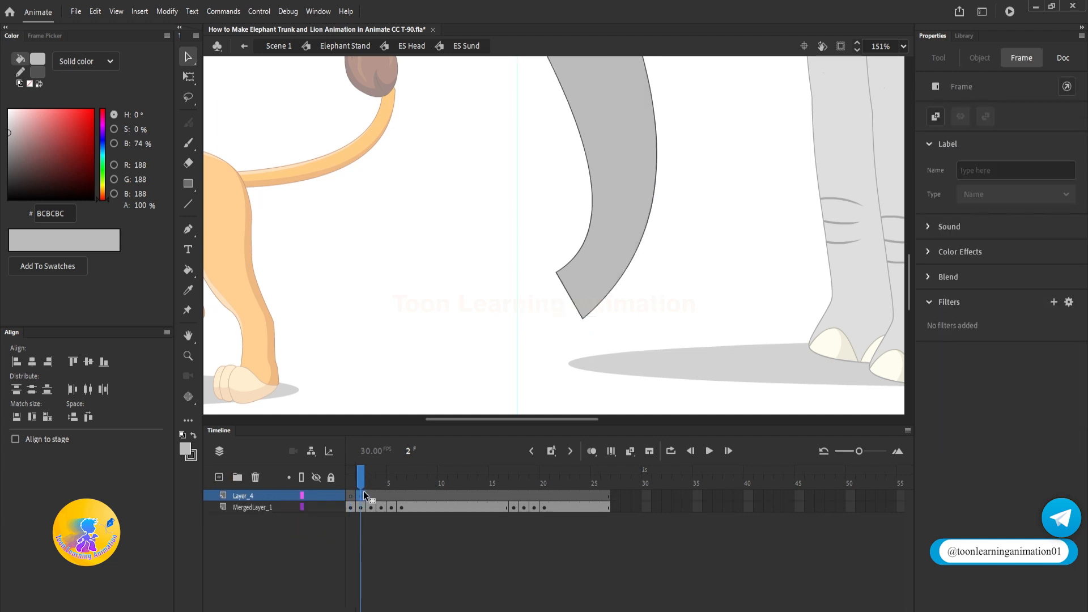
key("F7")
key("ctrl+shift+v")
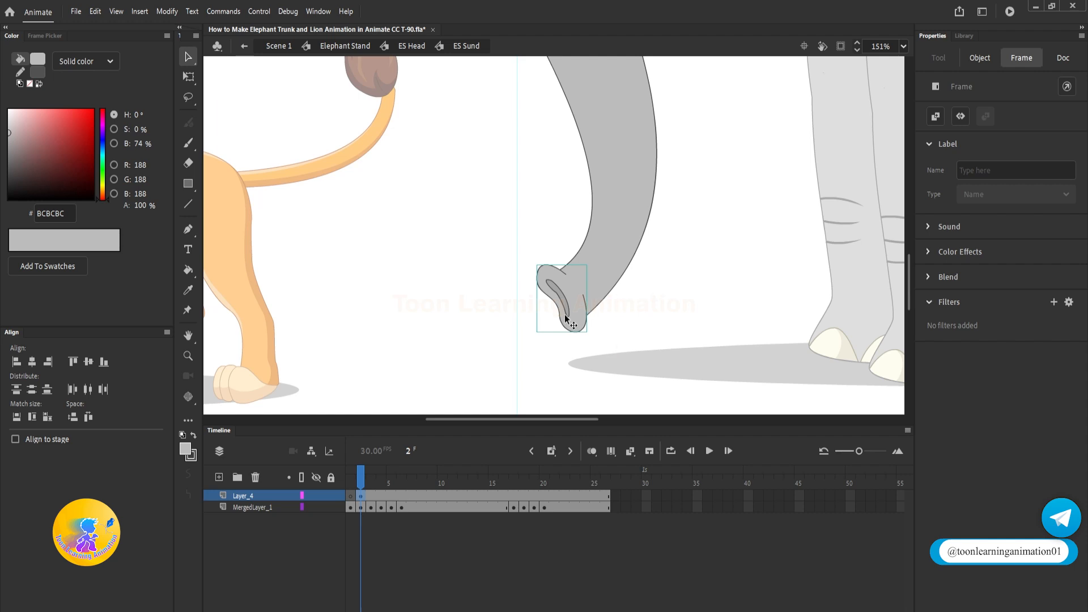
key("F8")
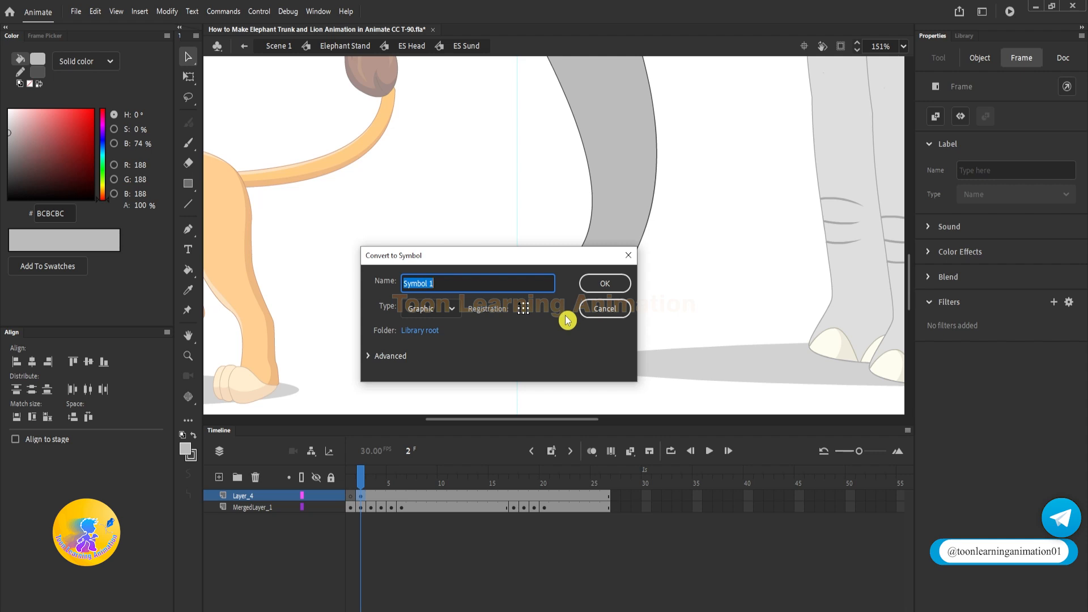
type("SP")
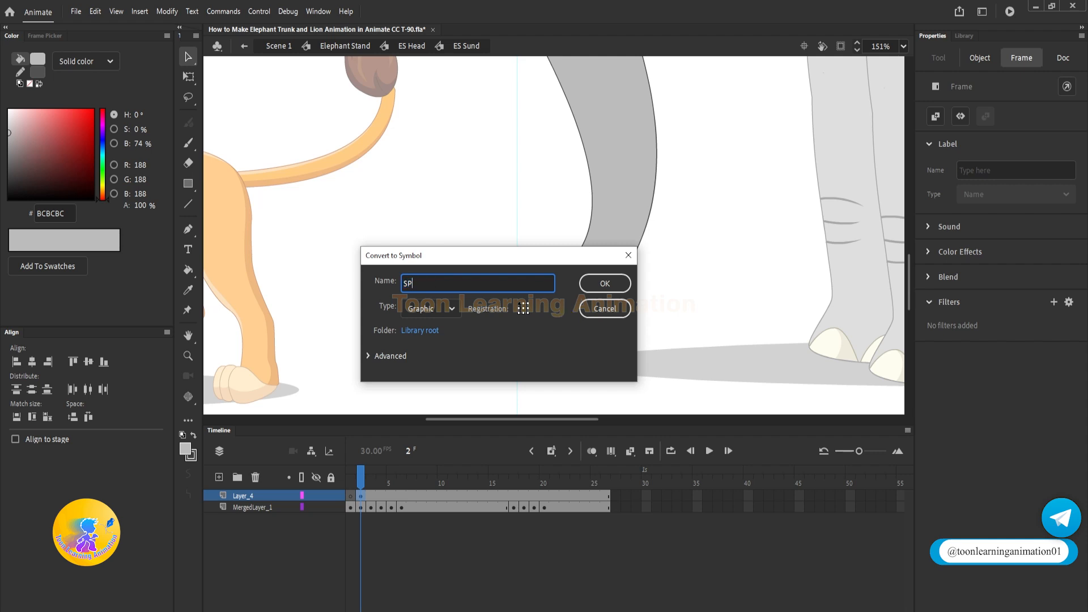
key("Return")
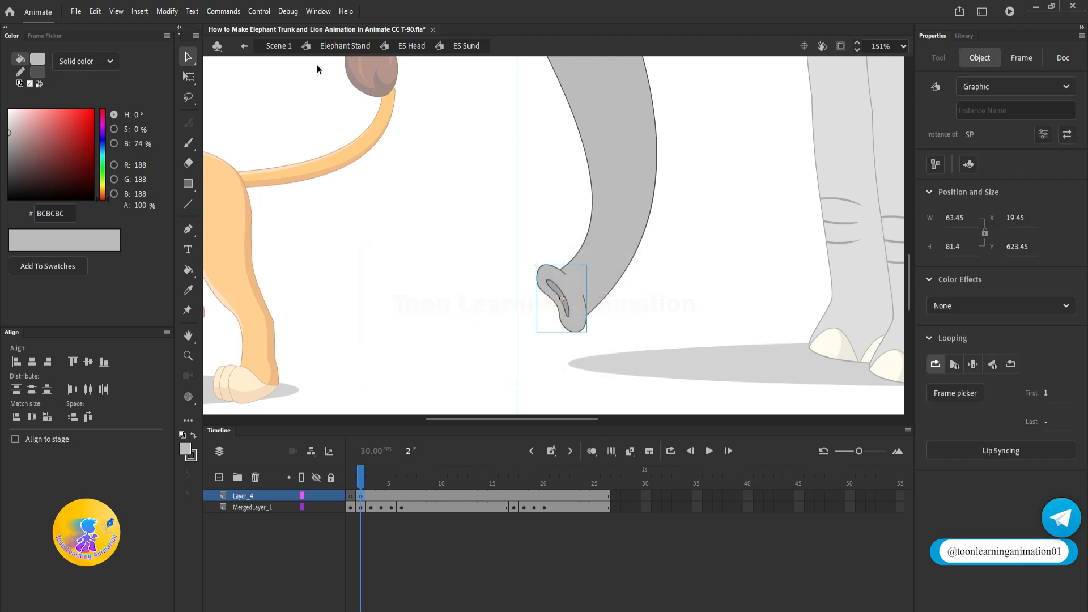
Step: Add a Layer_4 keyframe at frame 6 and move and rotate the trunk tip to cap the end of the raised trunk
left_click(188, 77)
scroll(595, 306, "down", 5, "ctrl")
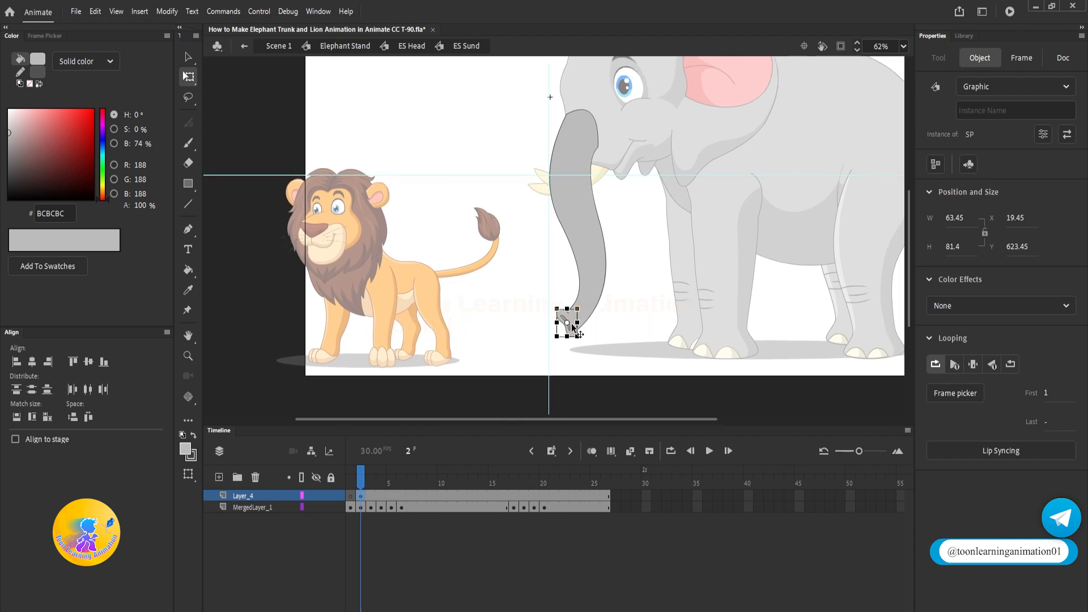
scroll(575, 329, "up", 2, "ctrl")
scroll(593, 332, "down", 2, "ctrl")
left_click_drag(608, 284, 605, 329)
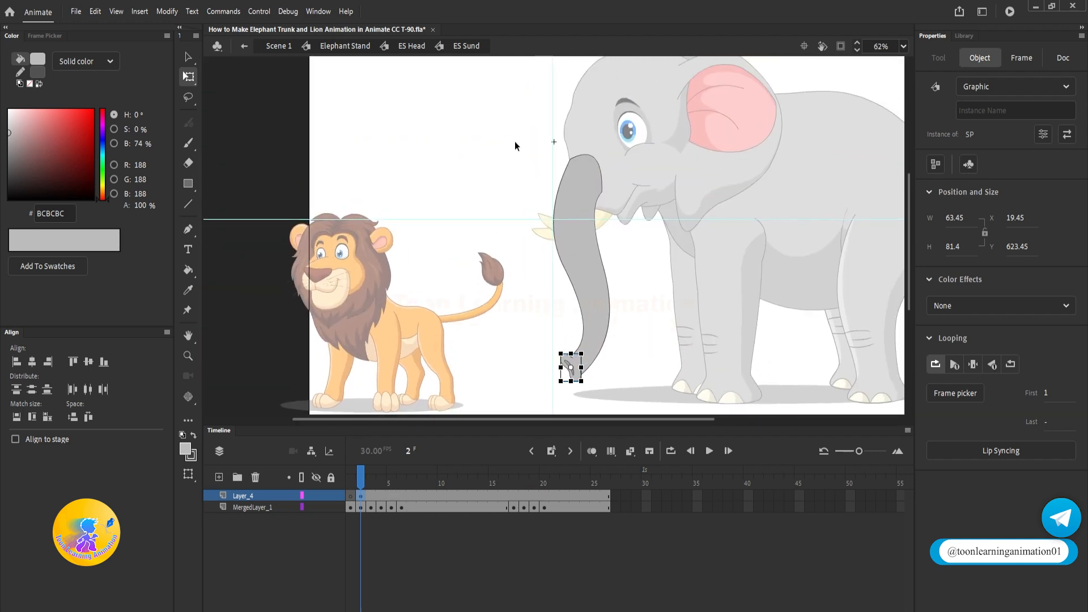
left_click_drag(361, 475, 401, 482)
left_click(551, 384)
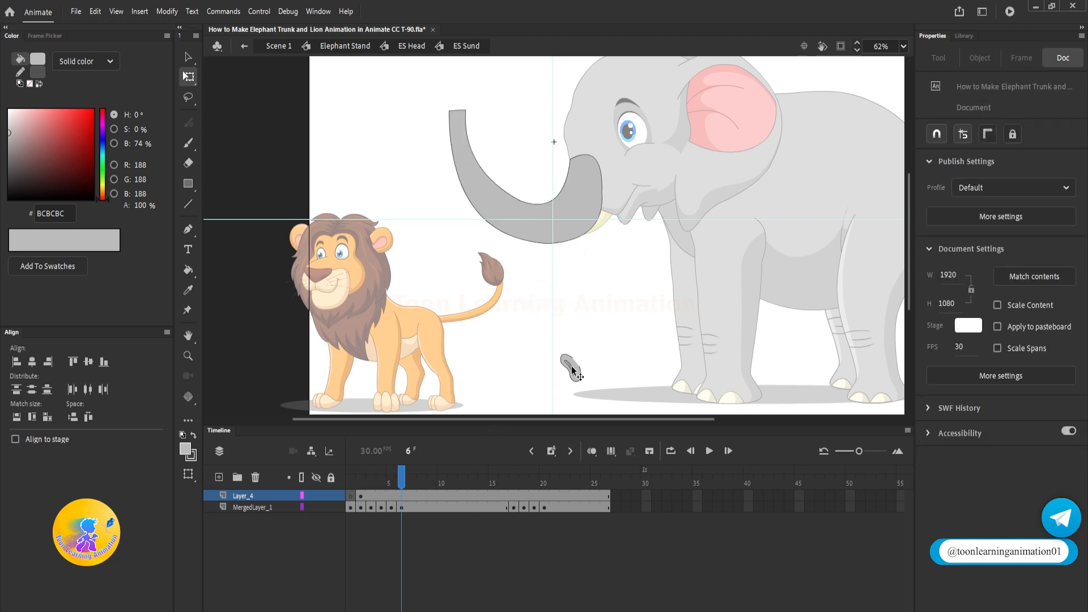
mouse_move(402, 480)
left_mouse_down()
mouse_move(416, 478)
mouse_move(400, 478)
left_mouse_up()
left_click(404, 496)
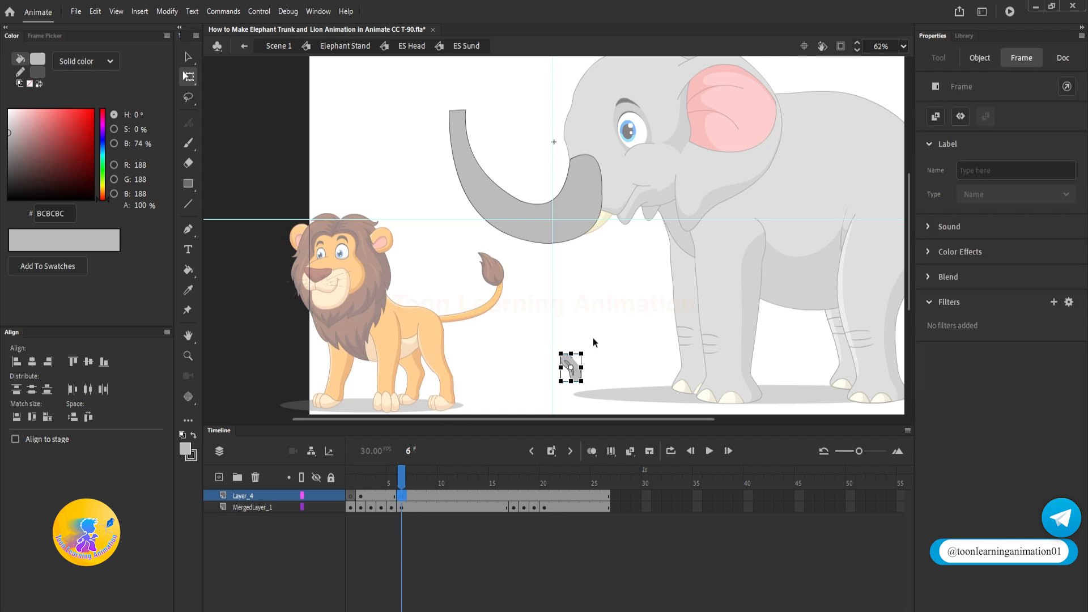
left_click_drag(586, 350, 463, 109)
scroll(464, 107, "up", 7)
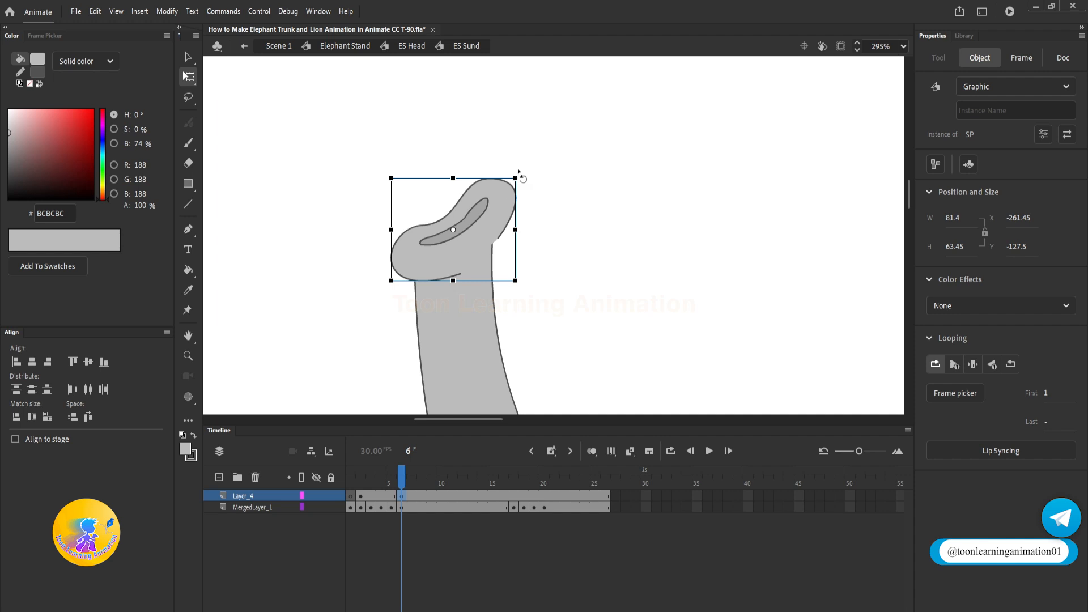
left_click_drag(519, 171, 539, 217)
scroll(538, 216, "down", 6)
scroll(539, 216, "down", 1)
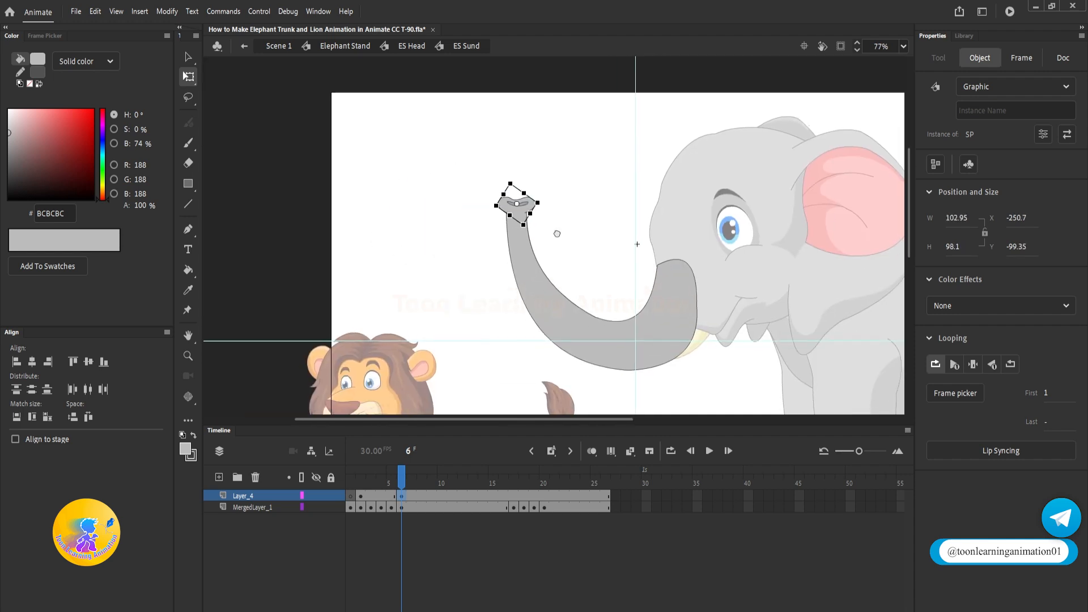
Step: Try a classic tween on the trunk tip between frames 2 and 6, check it against the trunk, and remove the tween
right_click(378, 496)
left_click(448, 145)
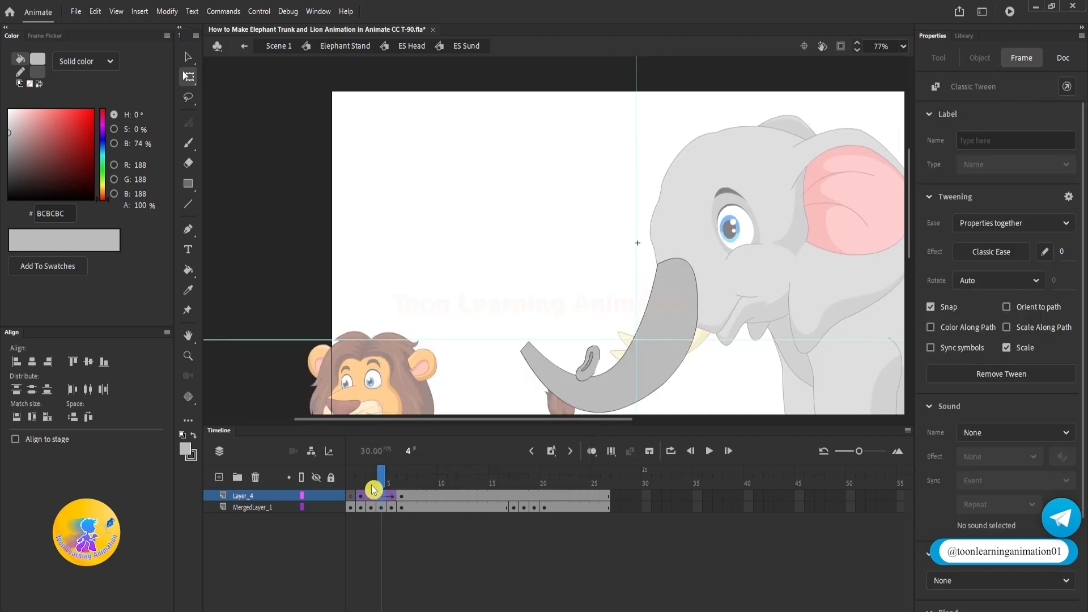
scroll(560, 268, "down", 1)
scroll(560, 268, "down", 2)
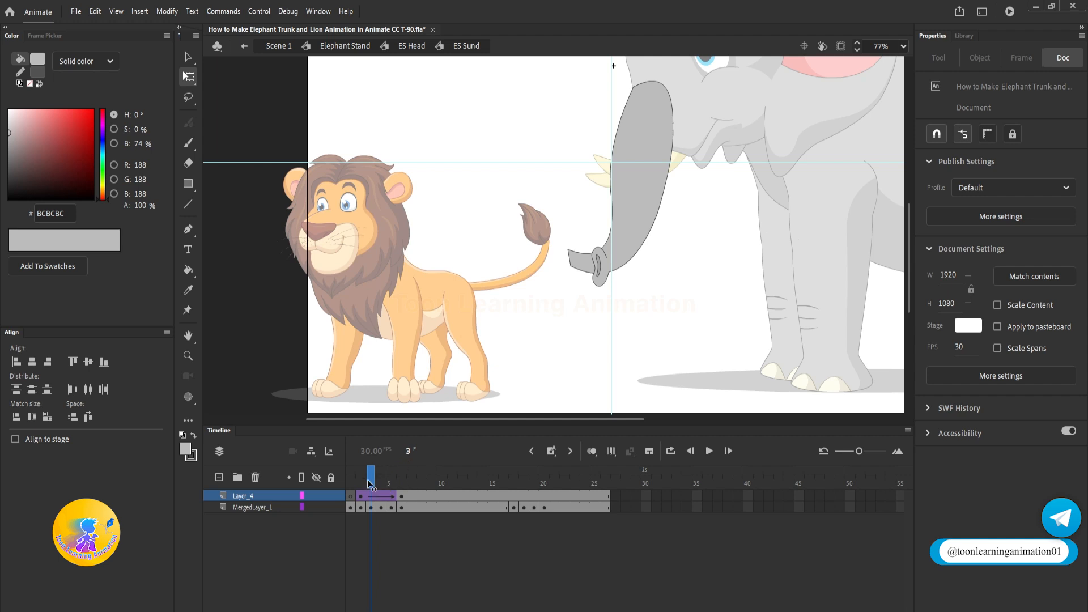
left_click_drag(371, 480, 402, 481)
left_click_drag(585, 250, 598, 336)
left_click_drag(402, 482, 371, 484)
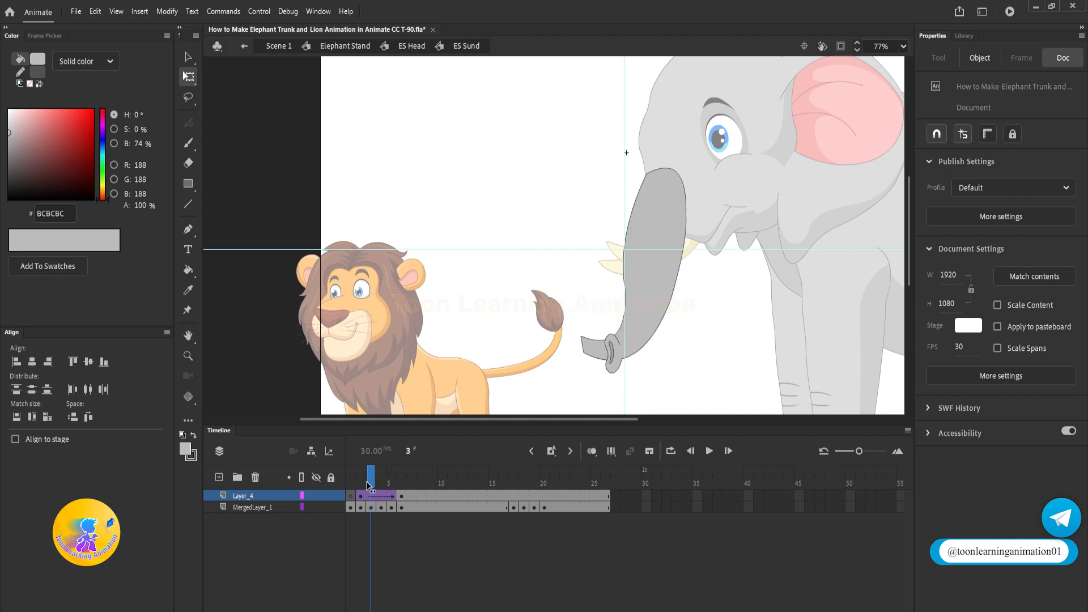
scroll(710, 289, "down", 2)
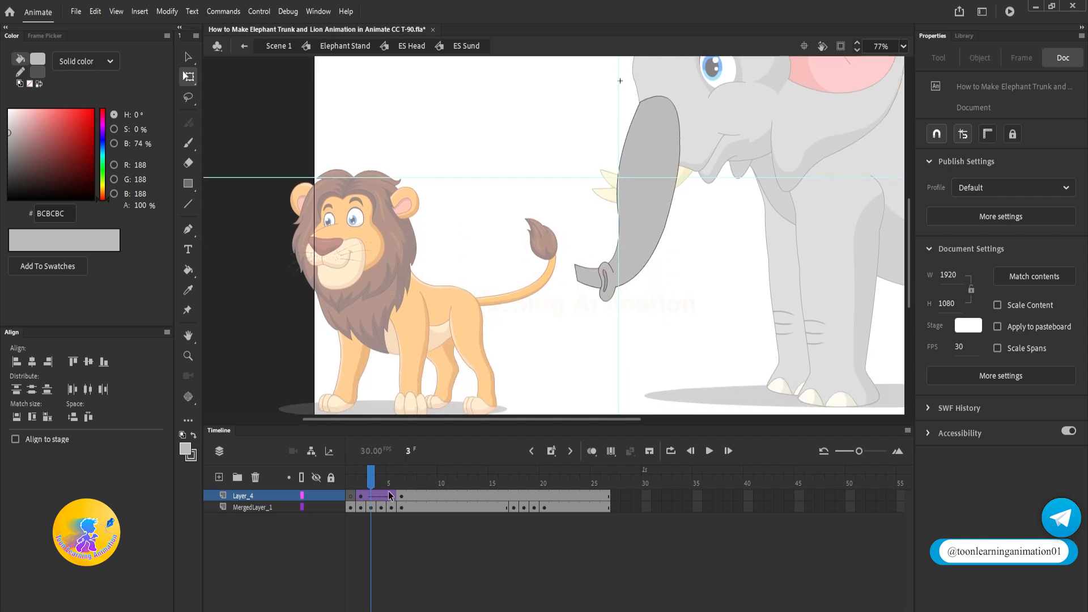
mouse_move(372, 484)
left_mouse_down()
mouse_move(391, 483)
mouse_move(369, 488)
mouse_move(379, 487)
left_mouse_up()
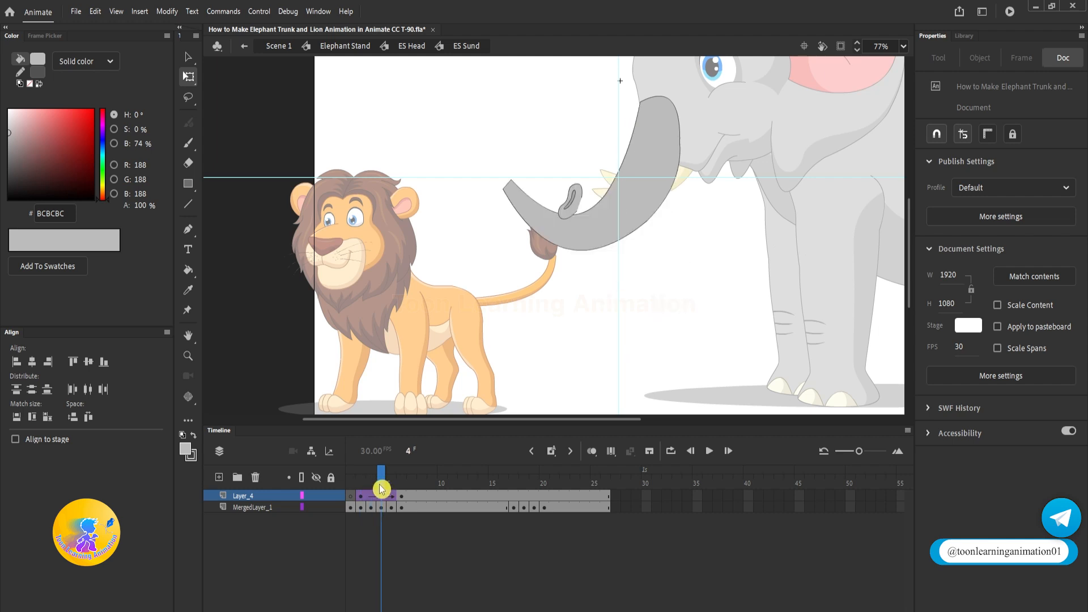
right_click(377, 501)
left_click(402, 145)
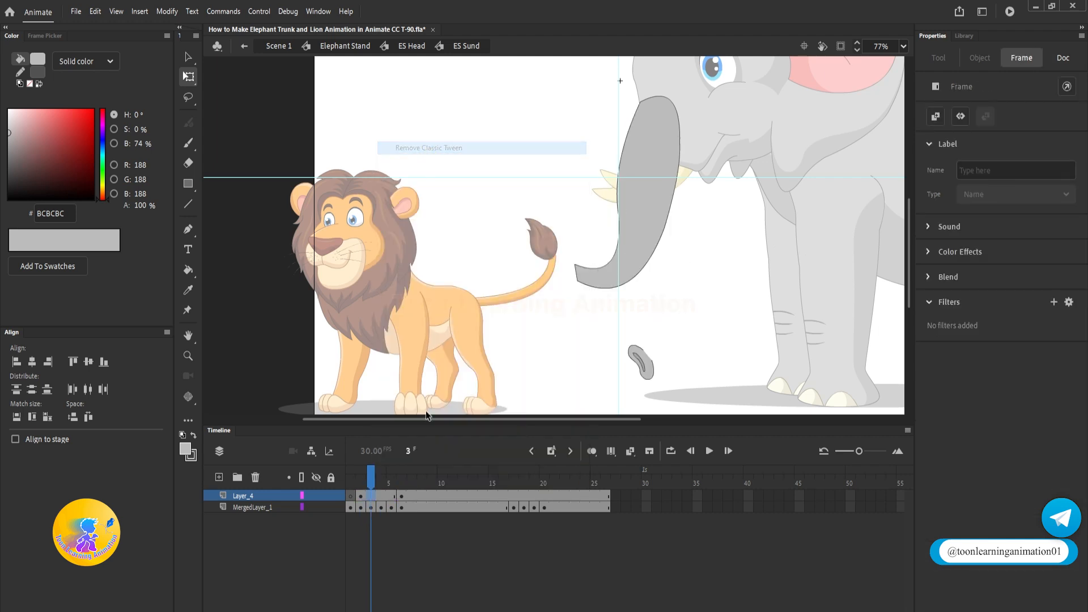
Step: Add a Layer_4 keyframe at frame 3 and move and rotate the trunk tip toward the trunk's end
left_click(400, 496)
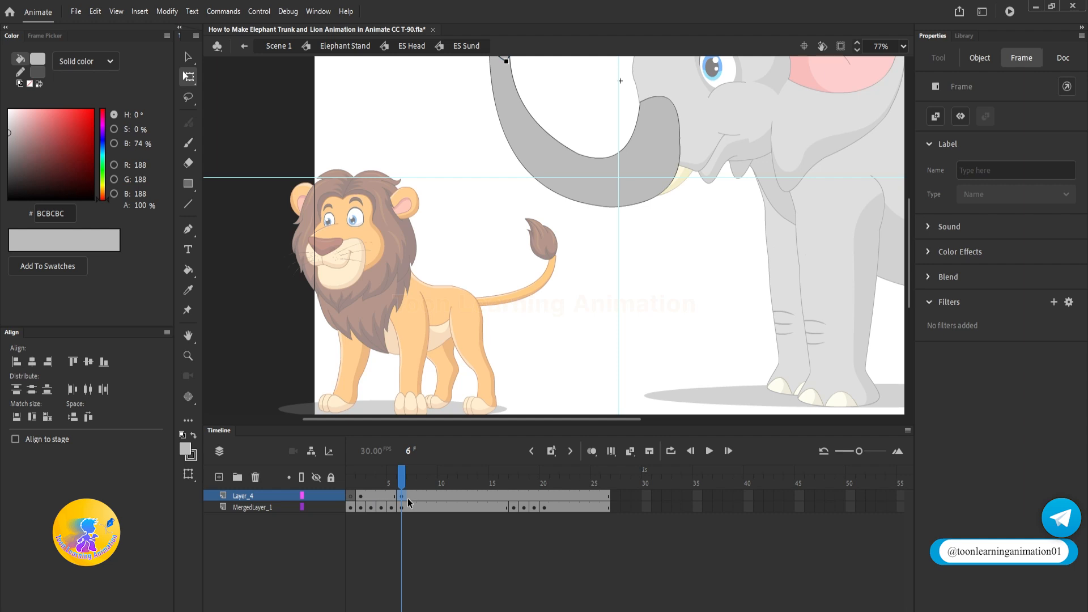
left_click(371, 496)
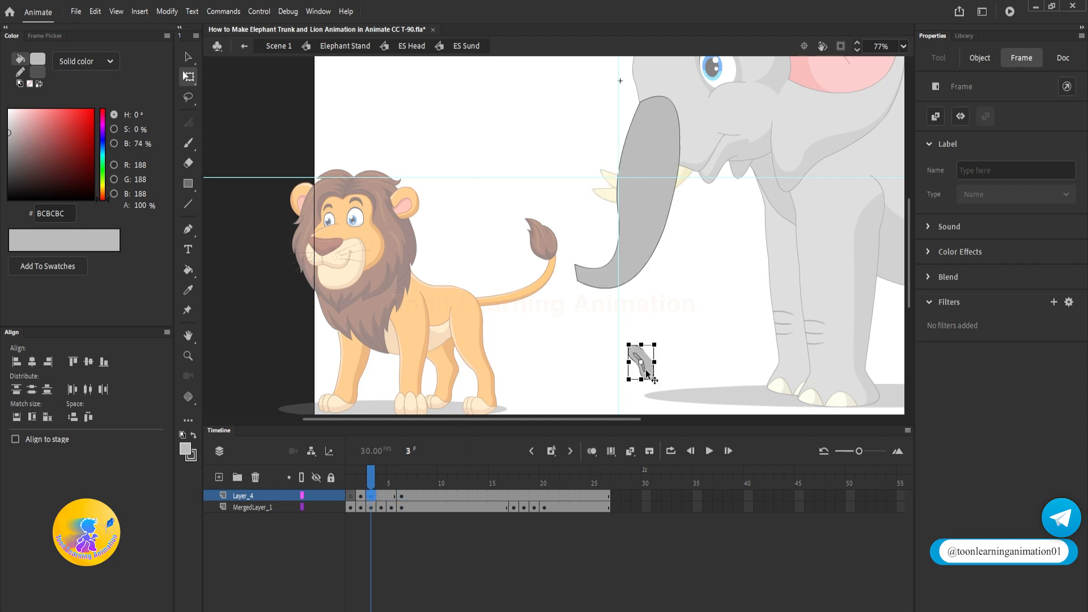
left_click_drag(648, 374, 563, 297)
scroll(591, 261, "up", 3)
Step: Add a Layer_4 keyframe at frame 4 and rotate and place the trunk tip on the upturned end of the trunk
left_click(381, 496)
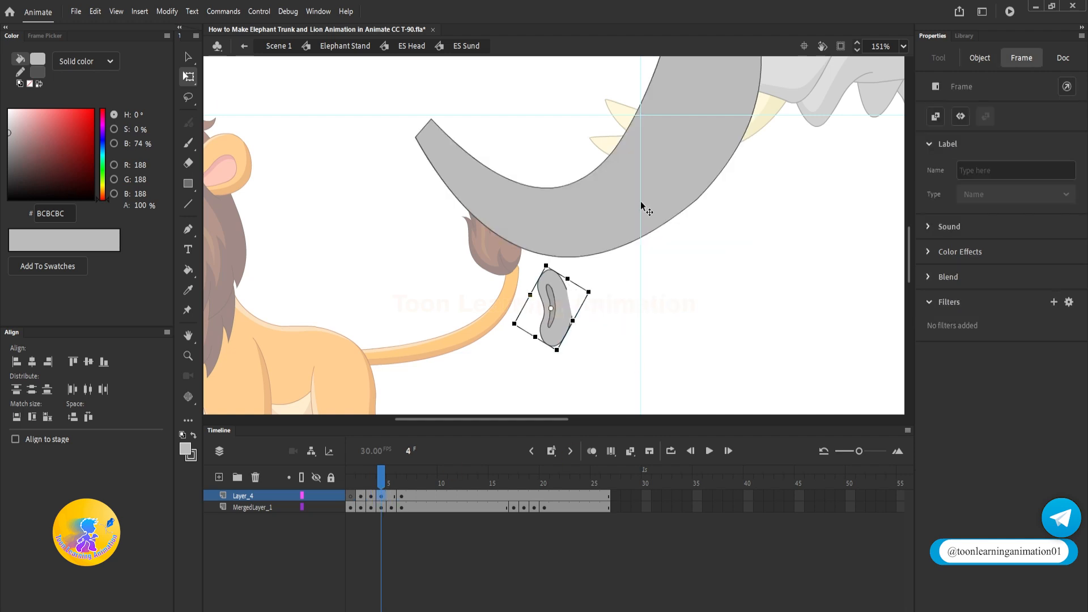
left_click_drag(570, 371, 517, 348)
scroll(474, 213, "up", 5)
left_click_drag(415, 268, 406, 284)
Step: Add a Layer_4 keyframe at frame 5 and move and rotate the trunk tip to fit the trunk's end
left_click(391, 496)
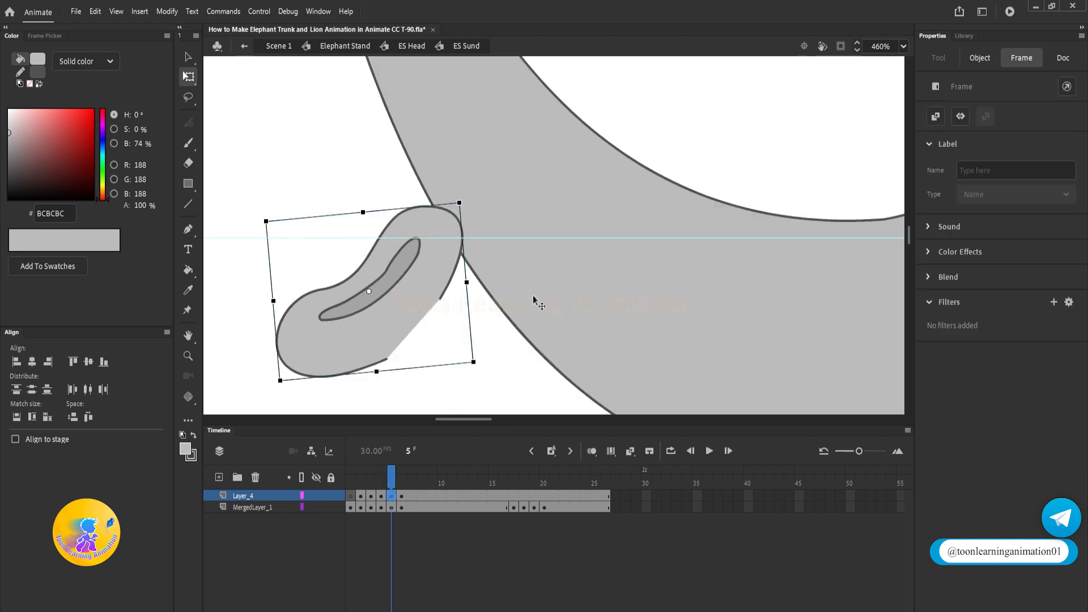
scroll(539, 304, "down", 4)
scroll(551, 230, "up", 3)
left_click_drag(465, 385, 451, 205)
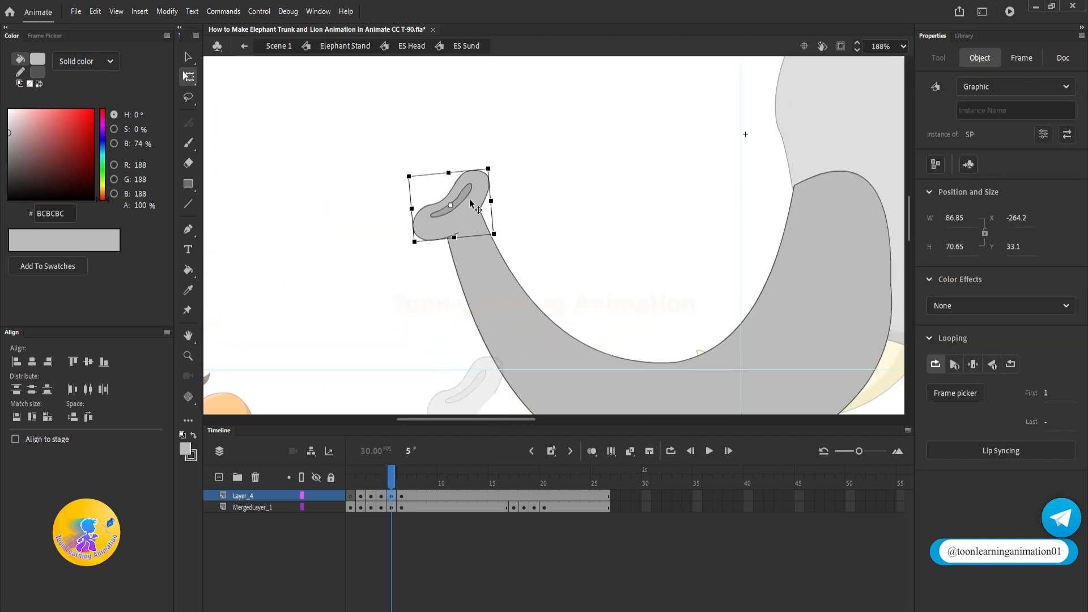
left_click_drag(493, 163, 496, 180)
scroll(498, 277, "down", 3)
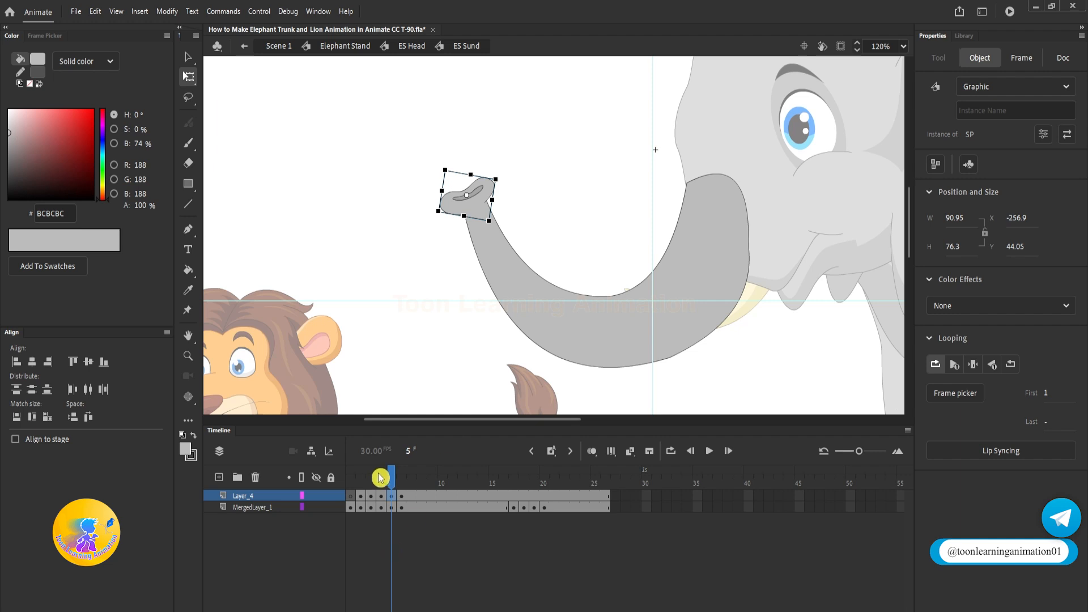
Step: Add trunk-tip keyframes on Layer_4 at frames 17 and 20
left_click_drag(393, 478, 494, 482)
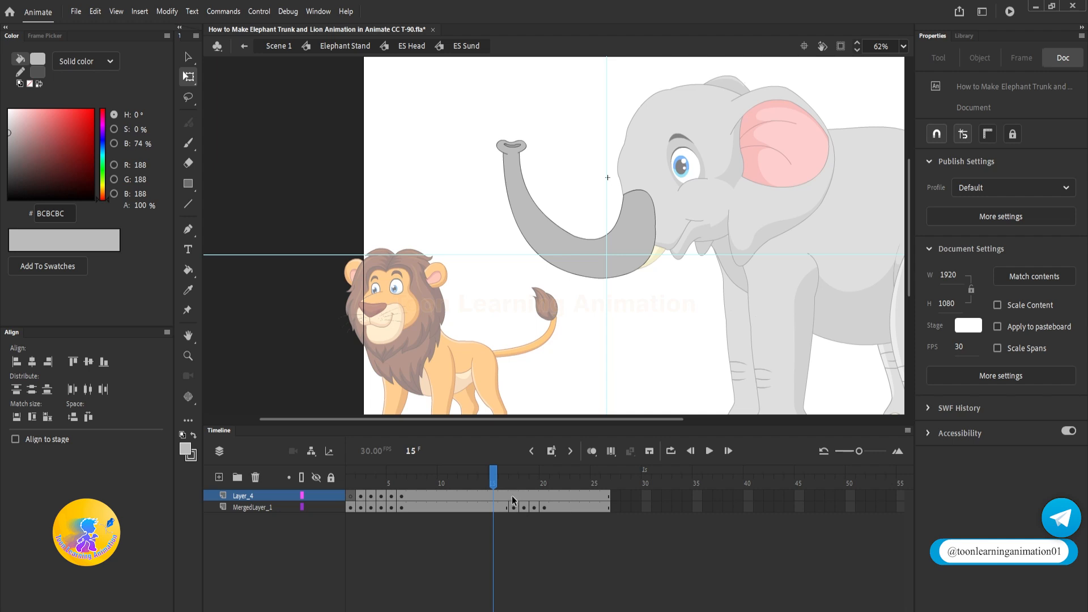
left_click(513, 499)
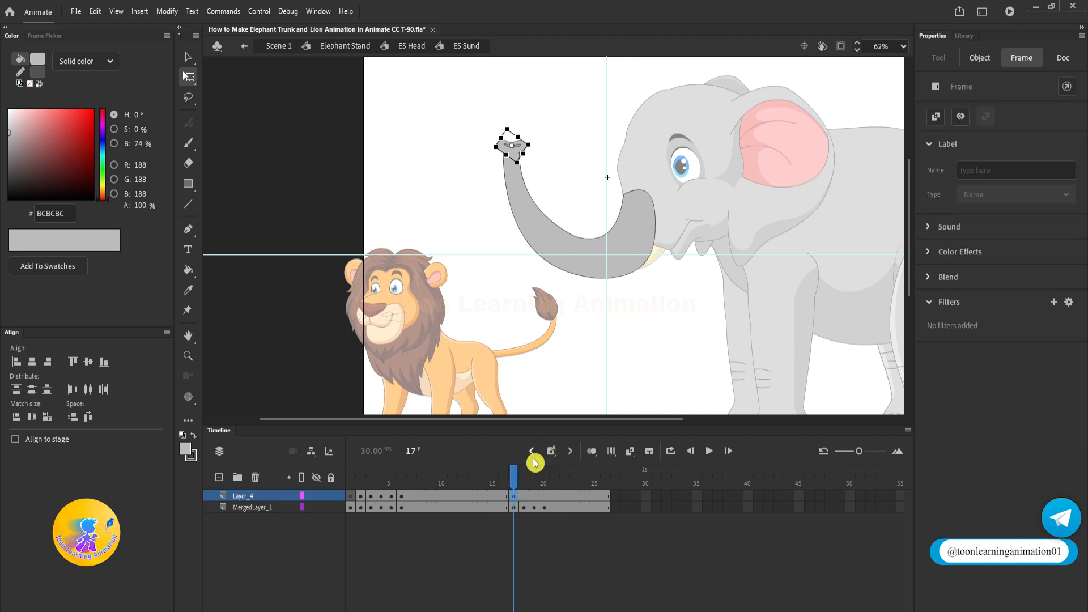
left_click(543, 495)
key("F6")
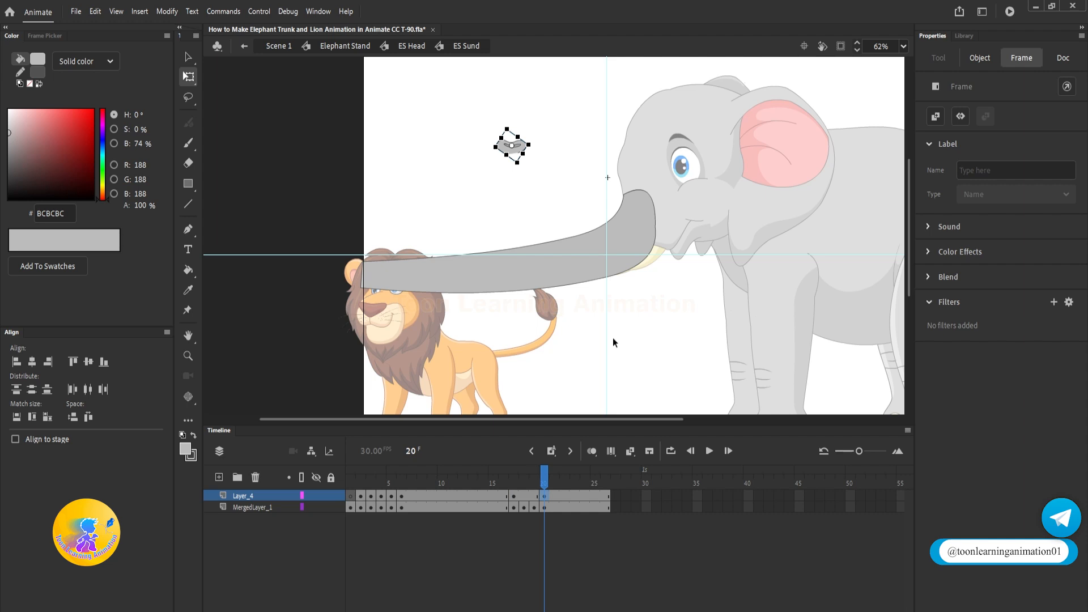
Step: At frame 20, rotate the trunk tip upright, move it onto the outstretched trunk's end and enlarge it to about 114 by 120
left_click_drag(531, 145, 534, 121)
left_click(513, 93)
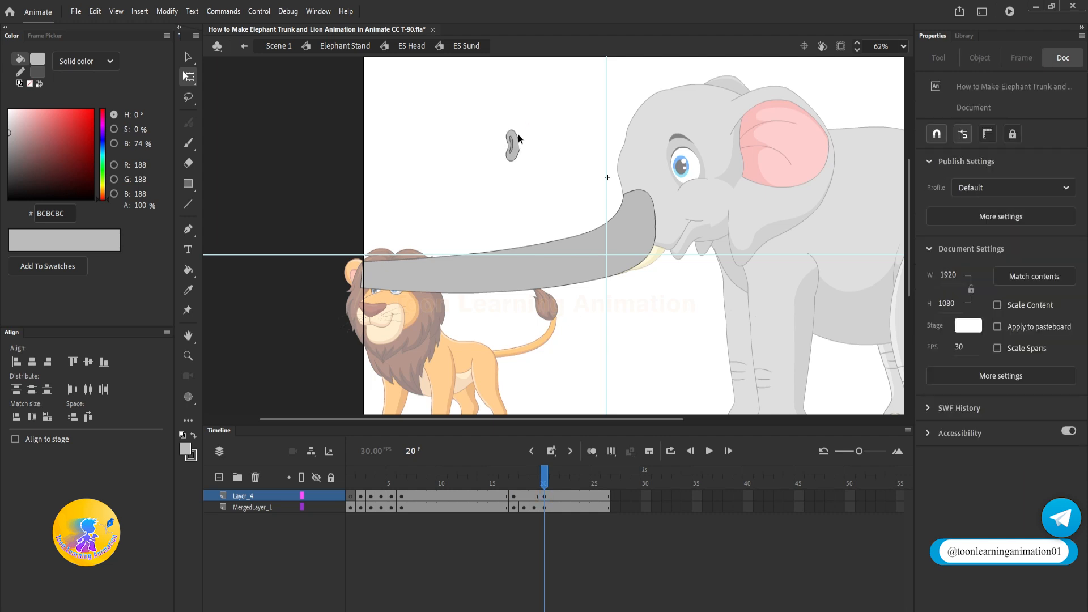
left_click_drag(516, 145, 375, 272)
scroll(361, 283, "up", 6)
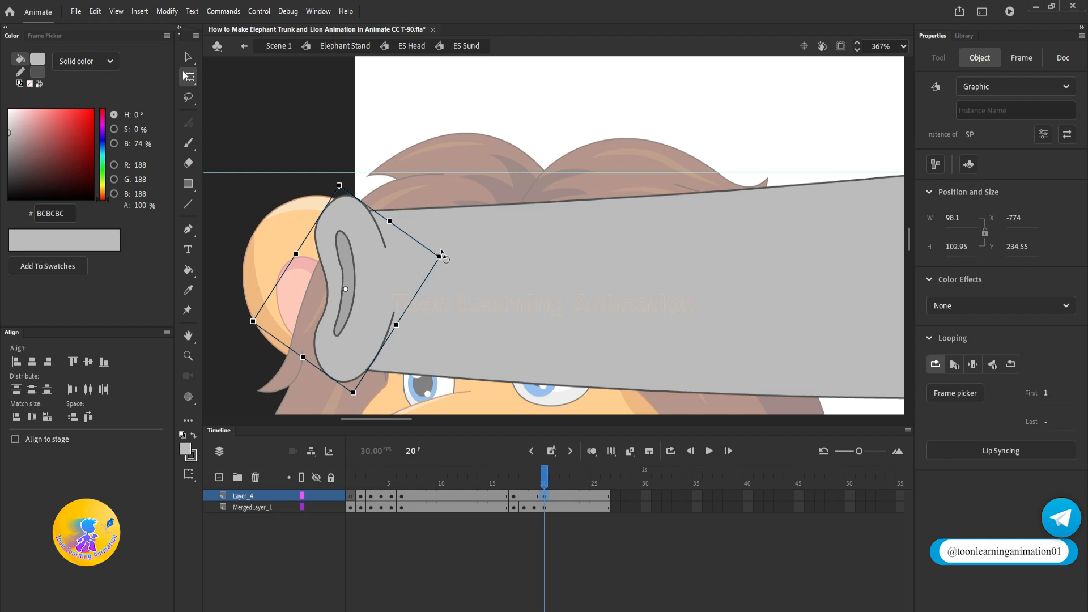
left_click_drag(441, 258, 455, 249)
left_click_drag(384, 274, 381, 266)
scroll(380, 267, "down", 1)
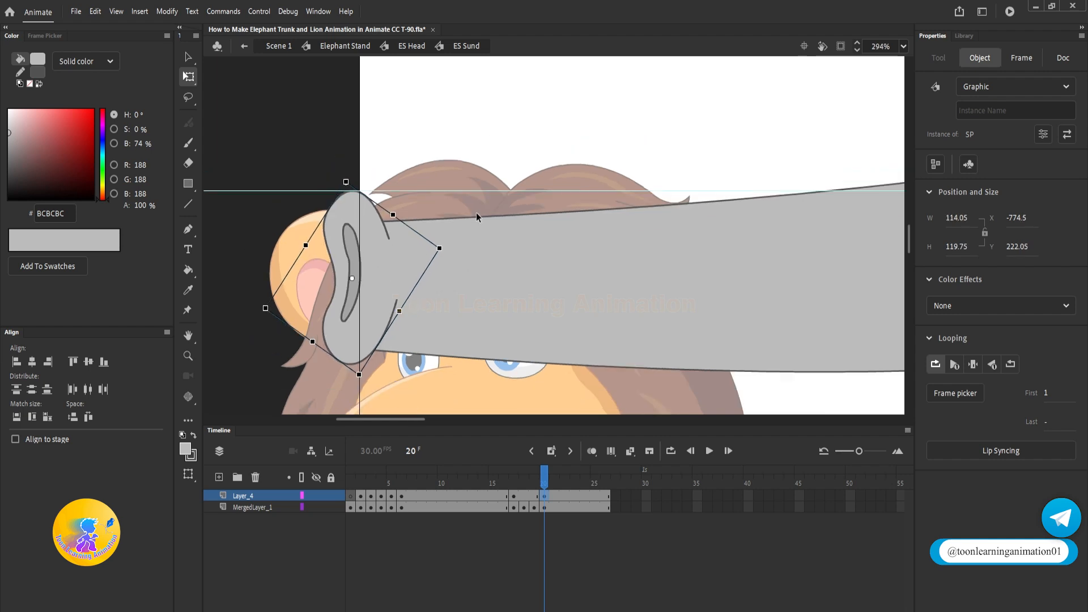
left_click(483, 196)
scroll(483, 195, "down", 2)
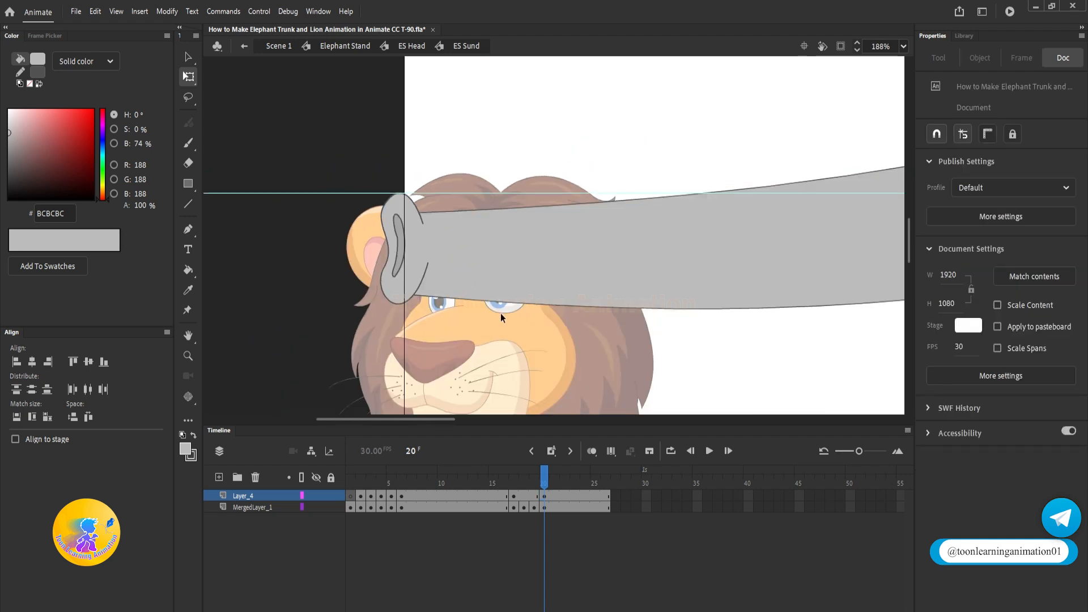
Step: Hide Layer_4, narrow the trunk outline's open end at frame 20 by moving its corners inward, and show the layer again
left_click(188, 56)
left_click(403, 238)
left_click(316, 496)
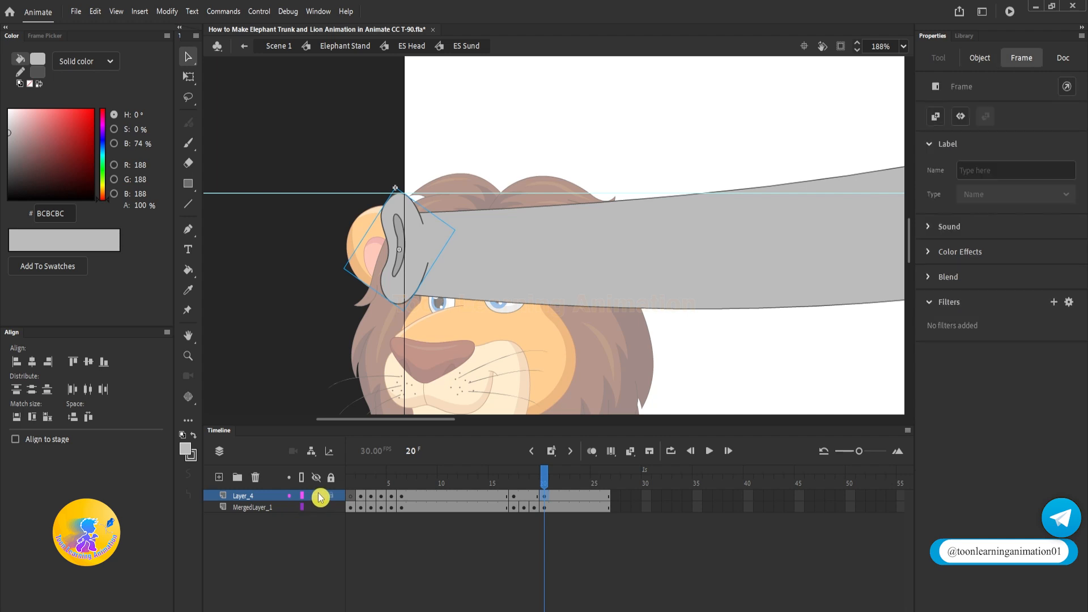
left_click_drag(403, 213, 403, 223)
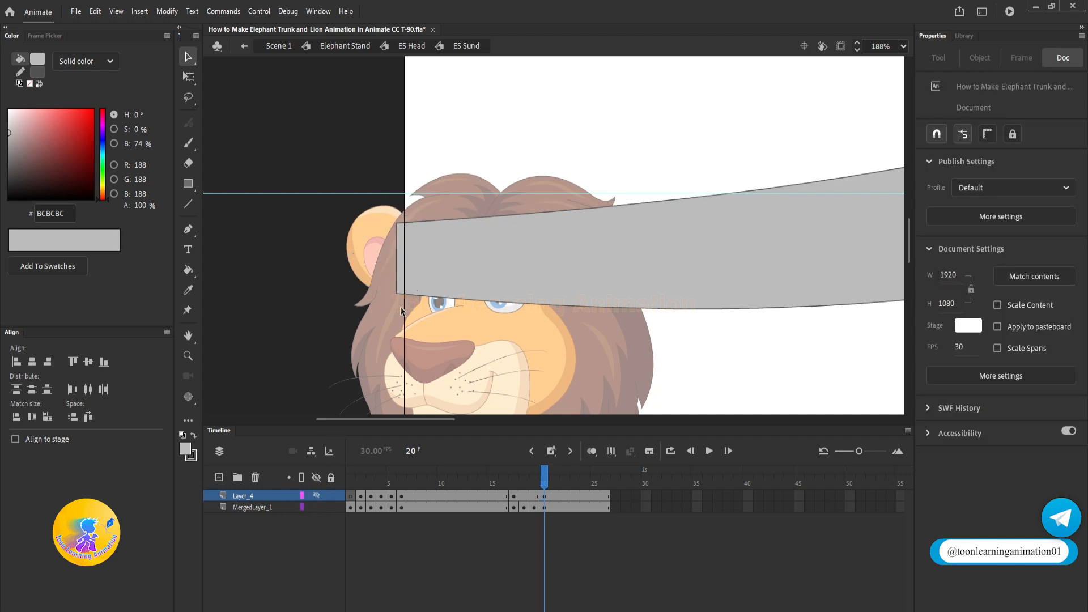
left_click_drag(397, 290, 396, 284)
left_click(319, 502)
left_click(316, 496)
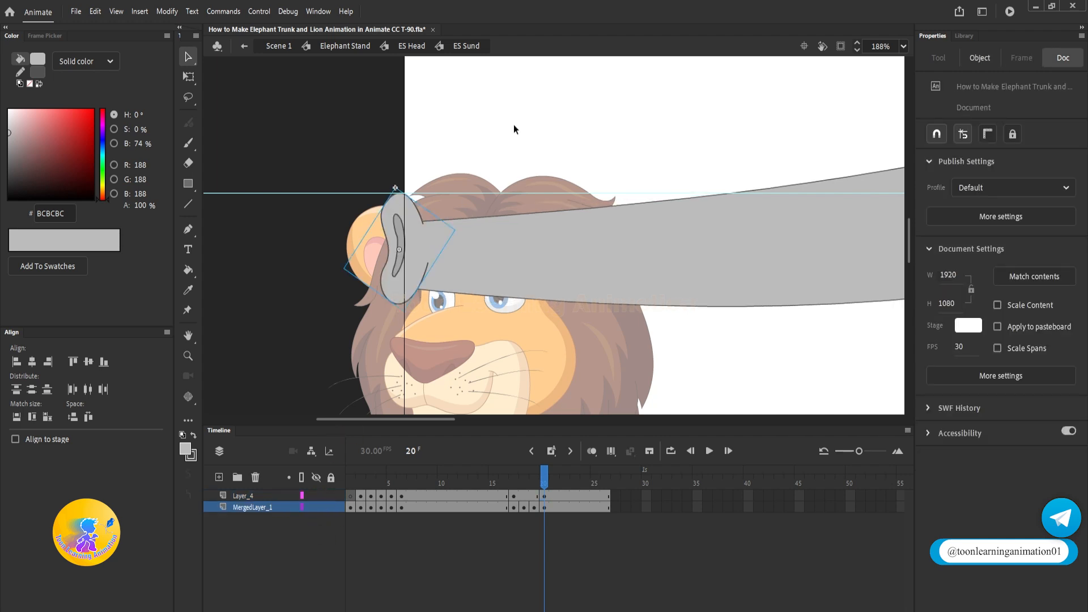
Step: Create a classic tween for the trunk tip between frames 17 and 20, play through the motion, and return to the ES Head symbol
scroll(517, 212, "down", 4)
left_click_drag(557, 486, 534, 484)
right_click(523, 497)
left_click(619, 147)
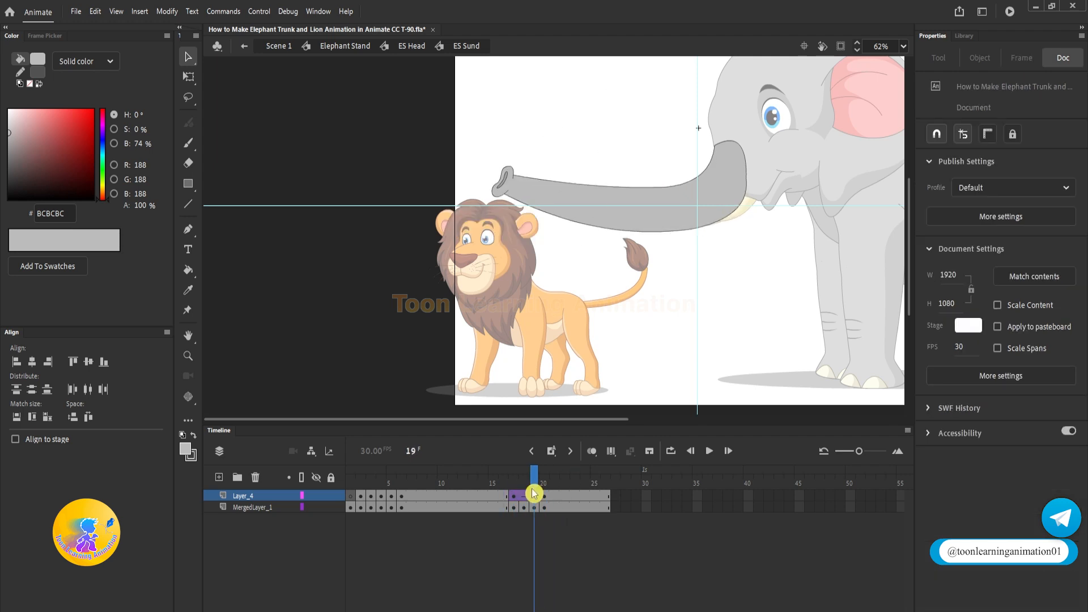
left_click_drag(363, 483, 548, 497)
double_click(758, 300)
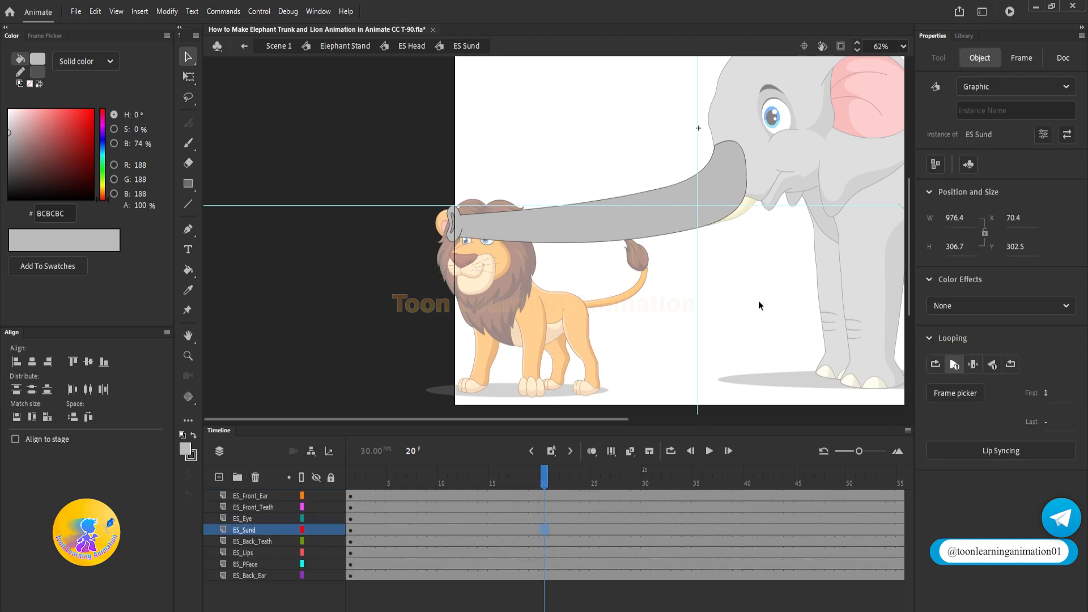
Step: Return from the ES Head symbol through Elephant Stand to Scene 1, playing the animation to check it alongside the lion
double_click(695, 304)
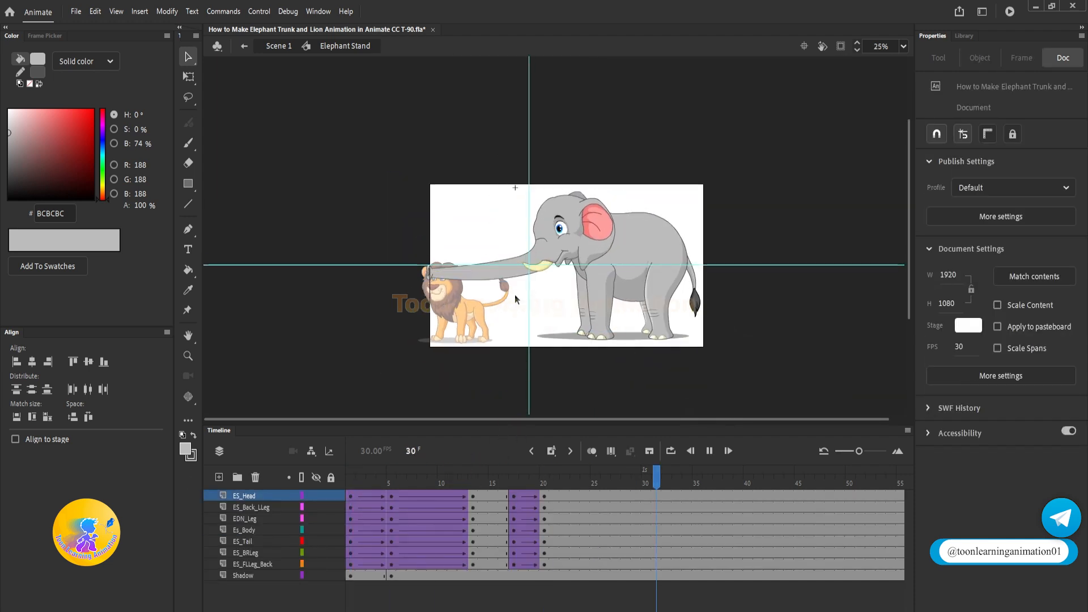
key("Return")
double_click(768, 319)
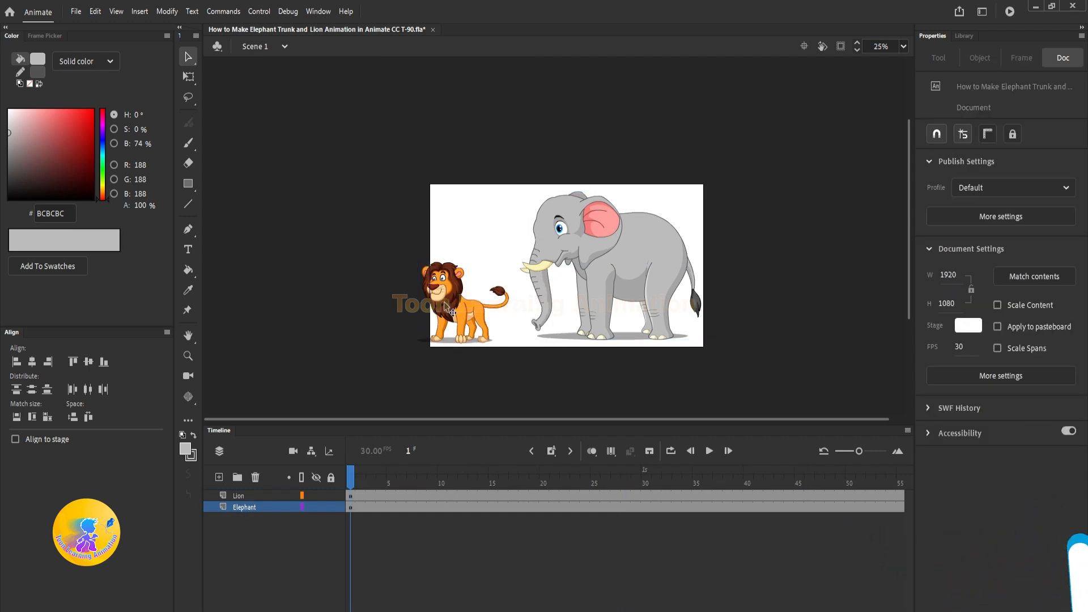
scroll(448, 304, "up", 4)
scroll(448, 304, "down", 2)
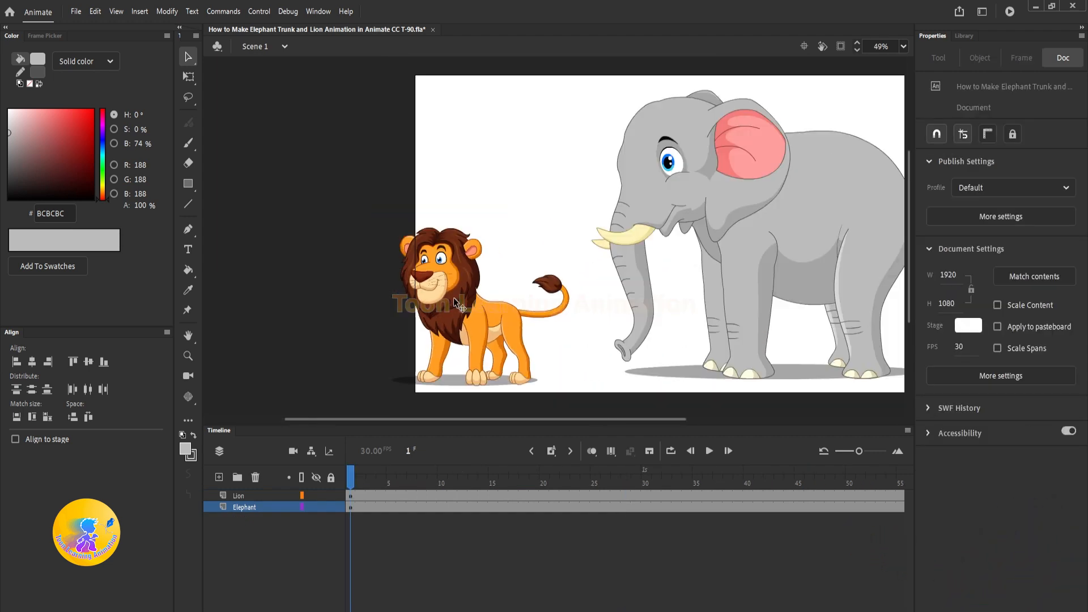
key("Return")
key("Return")
Step: Add a keyframe on the Elephant layer at frame 35, break the elephant apart twice and delete everything except the trunk
left_click_drag(615, 482, 693, 476)
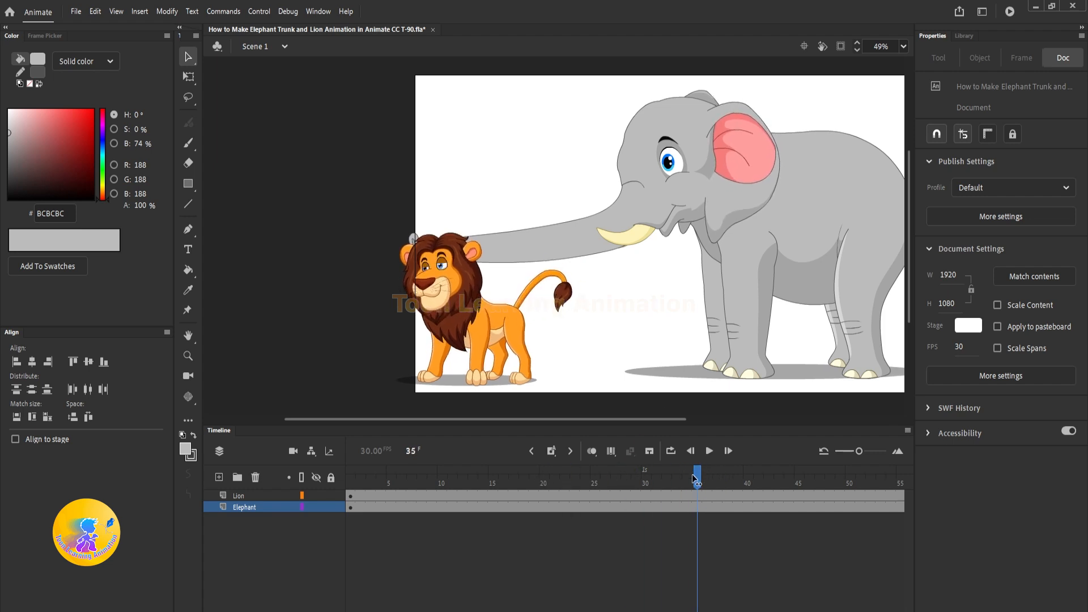
left_click(770, 342)
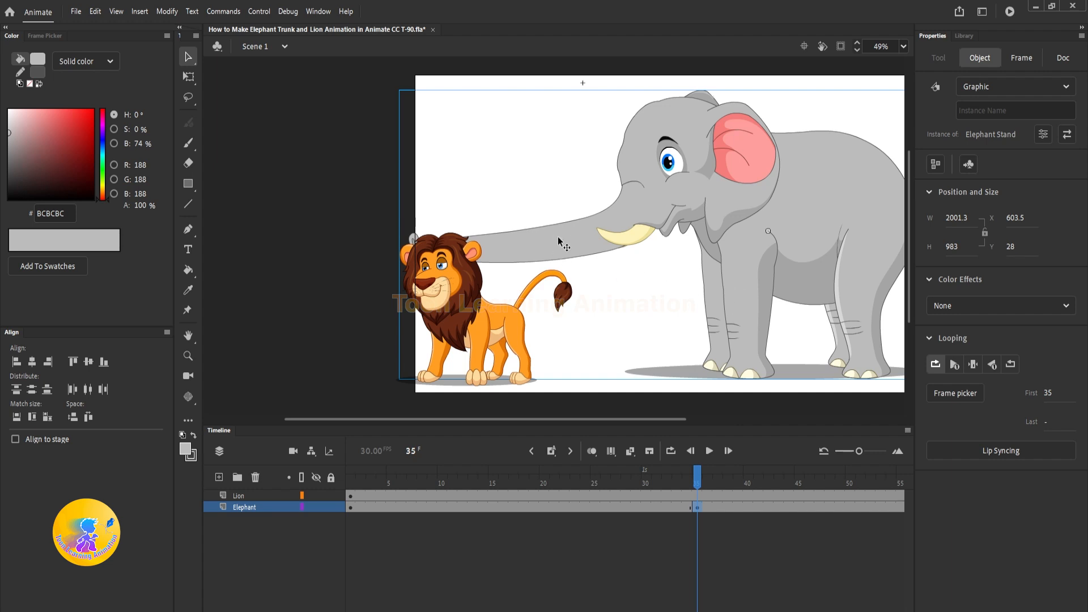
key("ctrl+b")
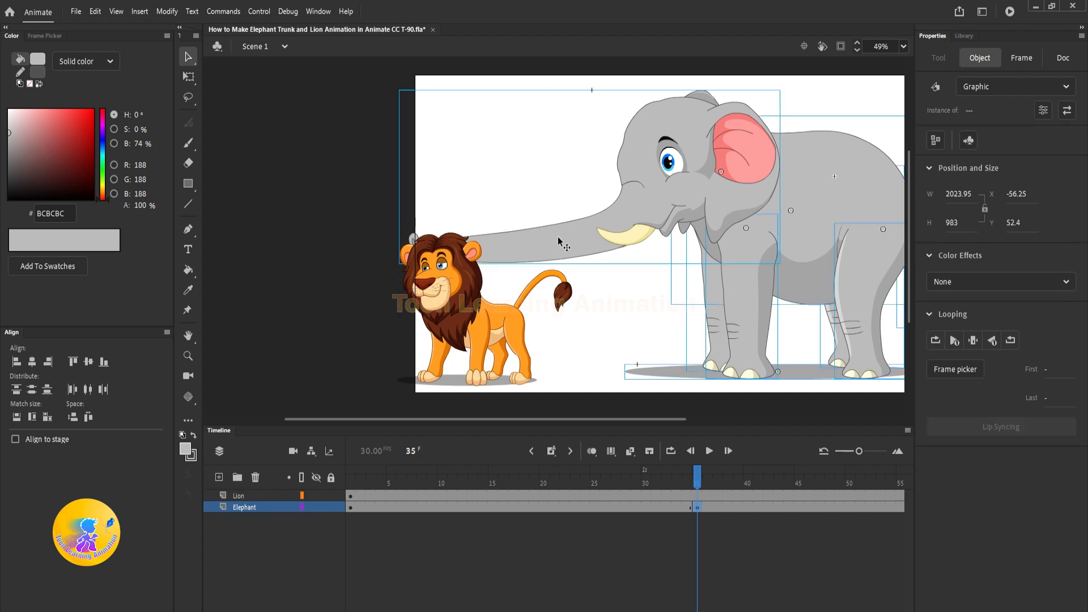
key("ctrl+b")
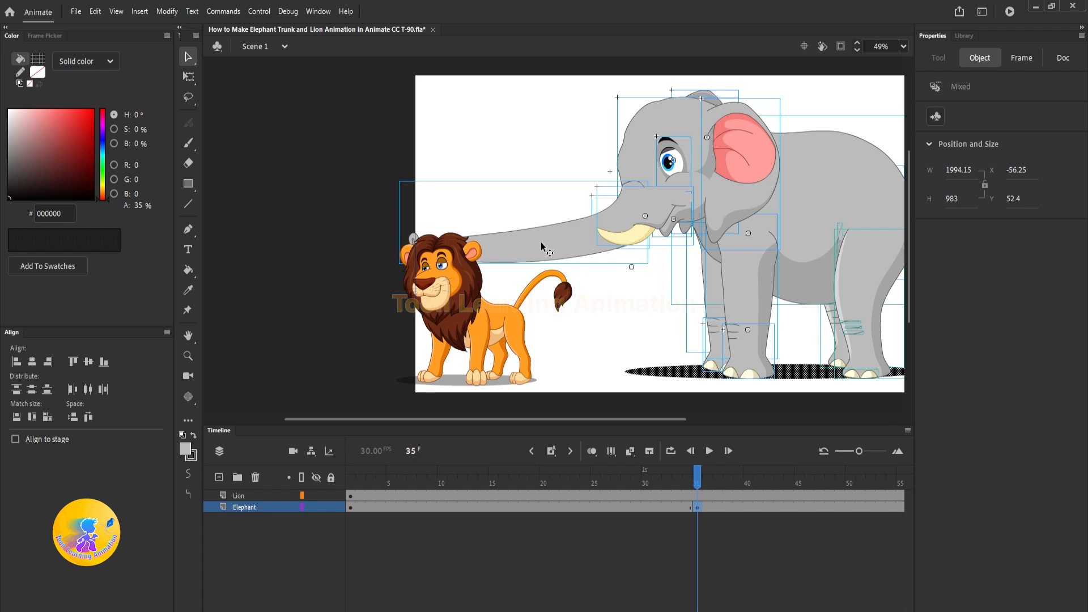
left_click(542, 254, "shift")
key("Delete")
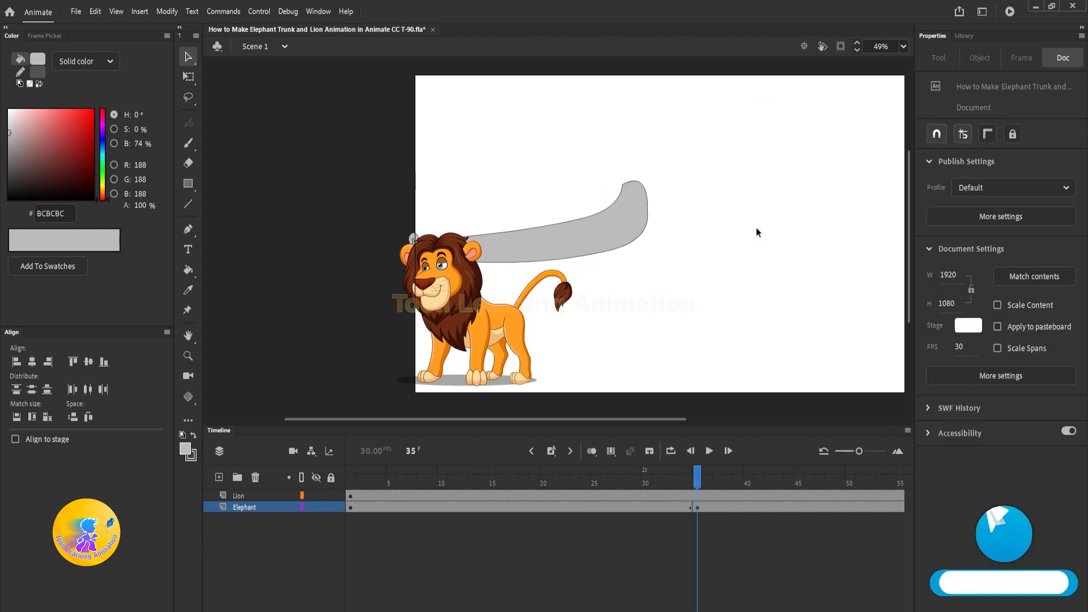
Step: Break the remaining trunk into shapes, group them and move the group clear of the lion, to about X 192, Y 311
left_click(603, 232)
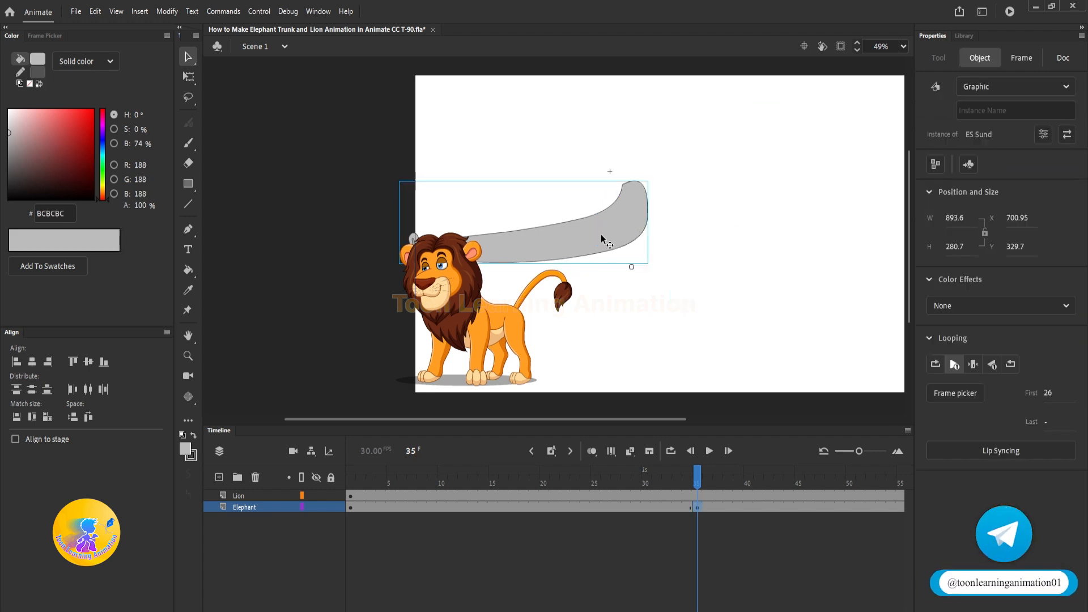
key("ctrl+b")
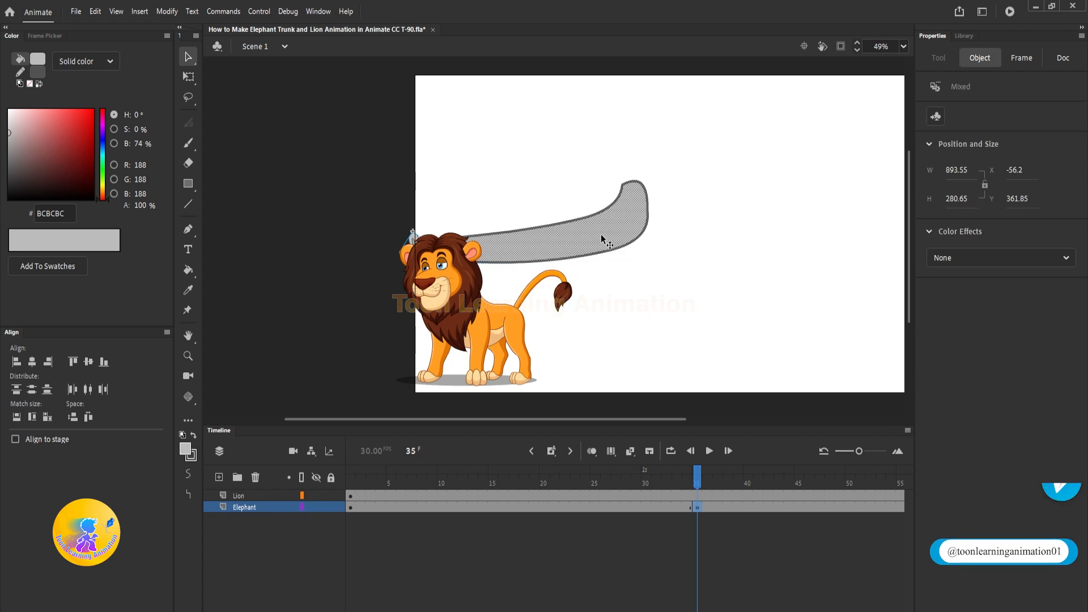
key("ctrl+g")
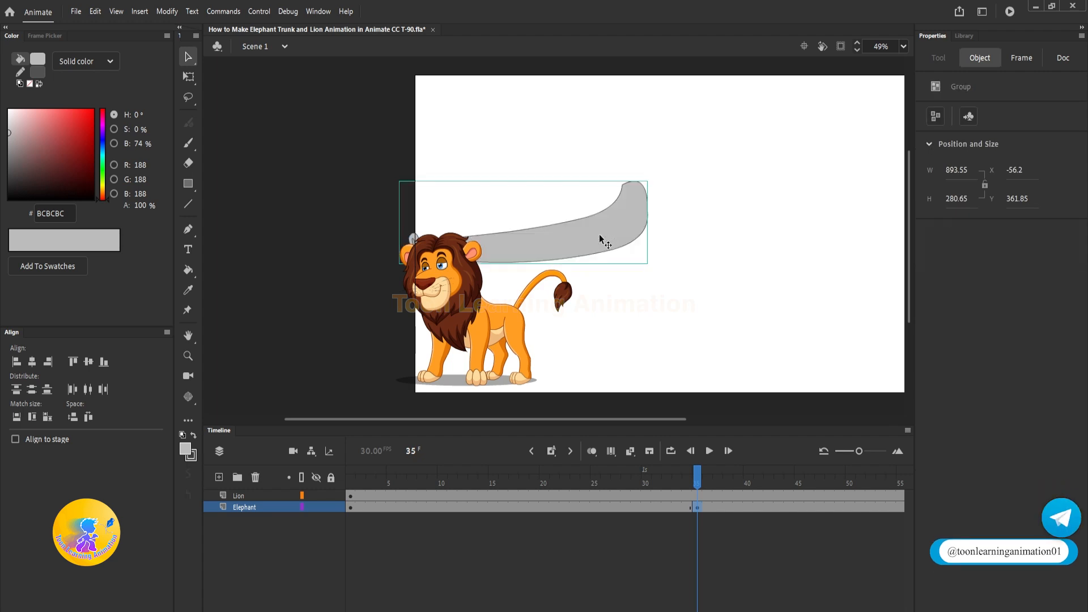
left_click_drag(601, 238, 668, 223)
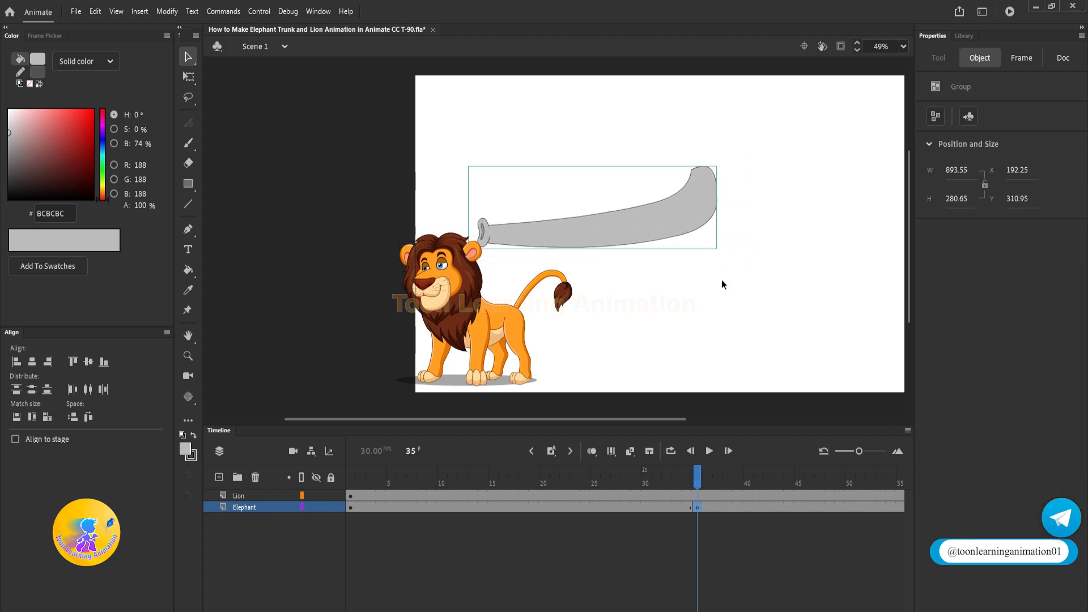
left_click_drag(722, 280, 670, 268)
Step: Add a keyframe on the Lion layer at frame 35, cut the lion from frame 1 and play the scene
left_click_drag(413, 476, 351, 478)
left_click_drag(536, 253, 539, 276)
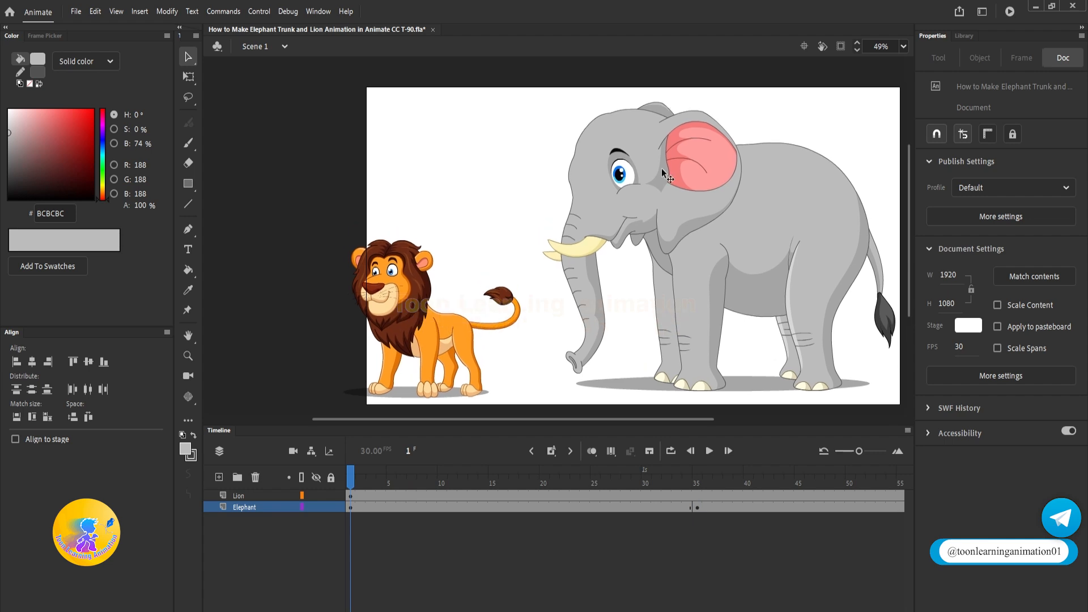
key("Return")
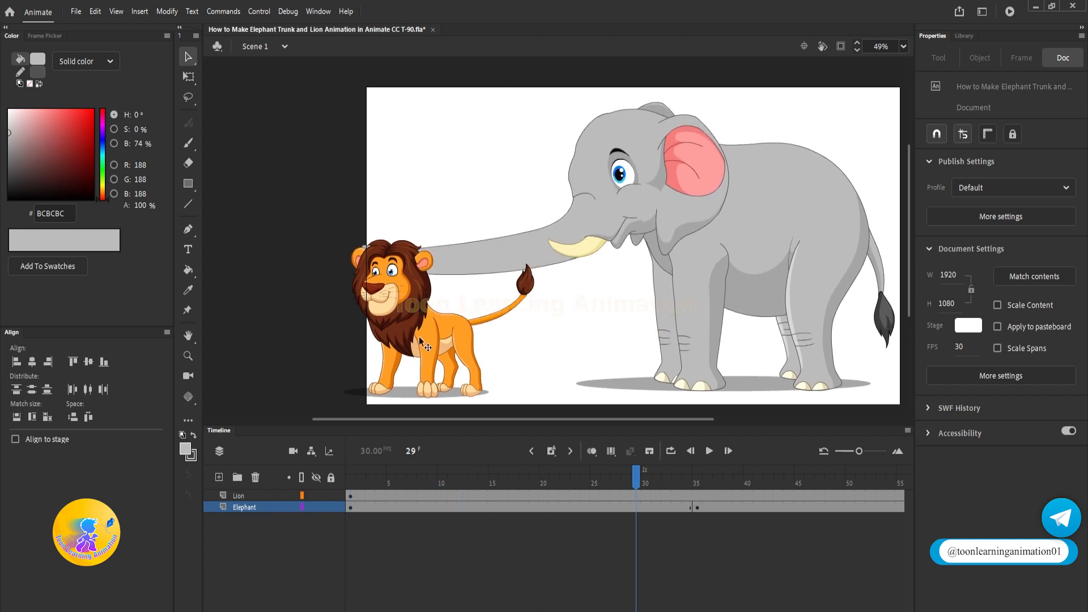
left_click_drag(366, 487, 702, 489)
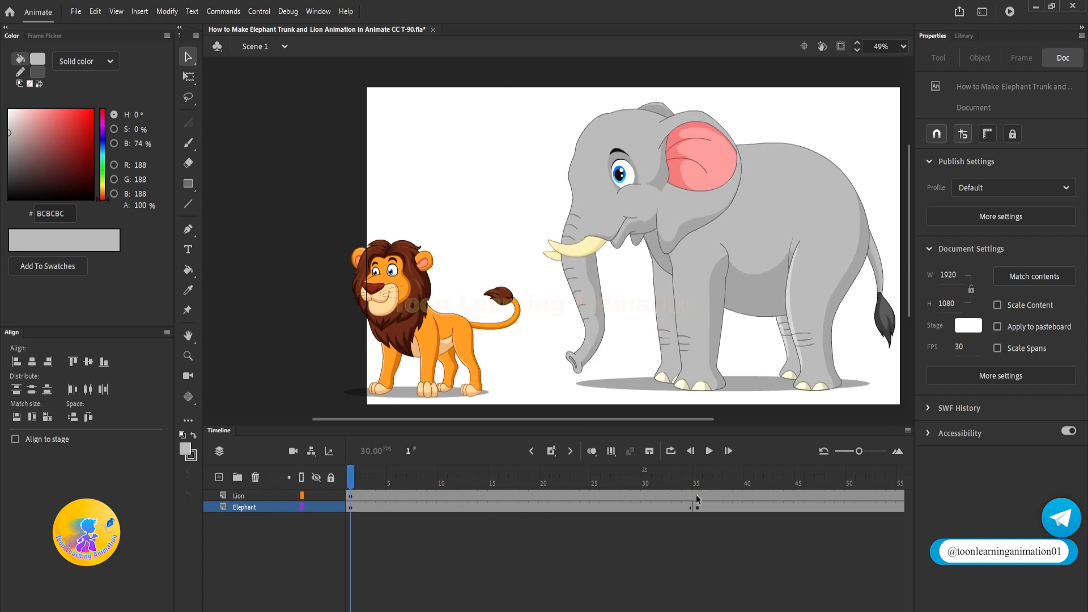
left_click(697, 497)
left_click_drag(374, 472, 328, 470)
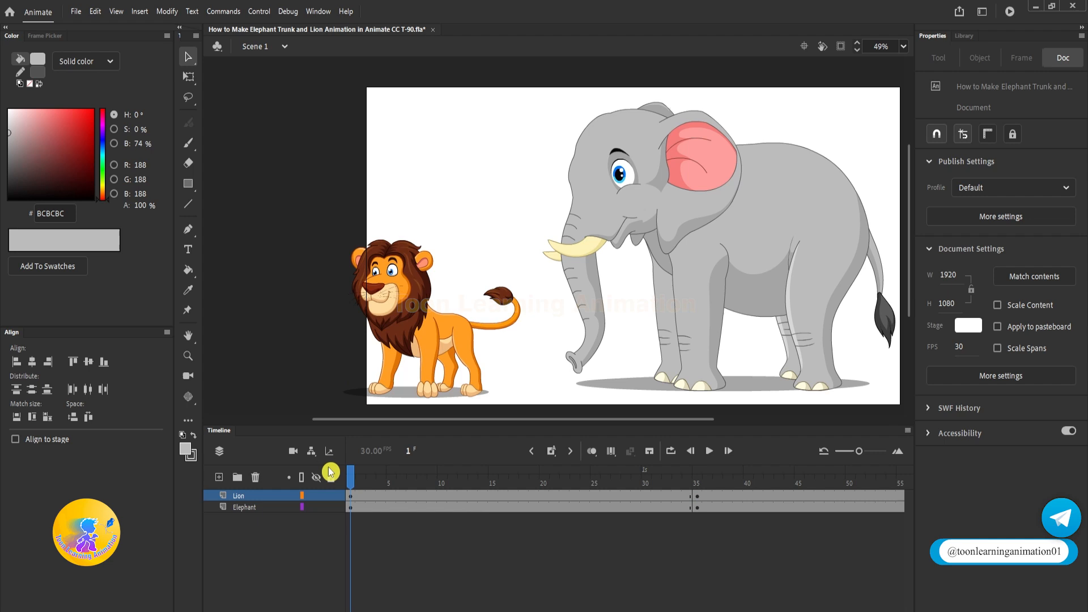
left_click(404, 318)
key("ctrl+x")
key("Return")
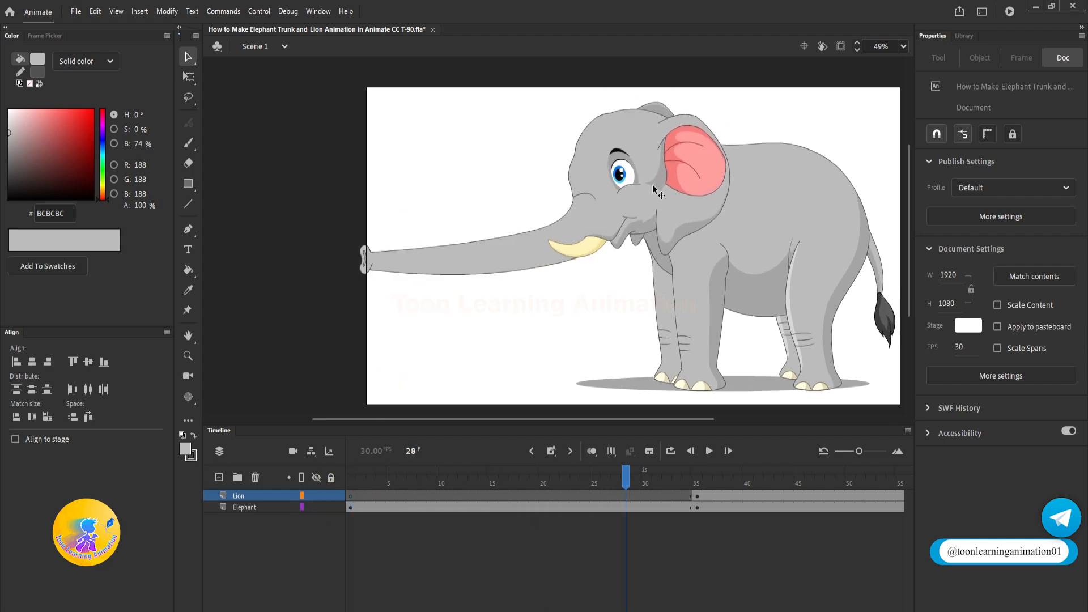
left_click_drag(684, 474, 350, 474)
key("Return")
Step: At frame 35, move the lion and trunk together to the middle of the stage, with the trunk at about X 893, Y 228
left_click(699, 485)
left_click_drag(722, 348, 614, 306)
scroll(727, 344, "down", 2)
left_click_drag(664, 124, 331, 413)
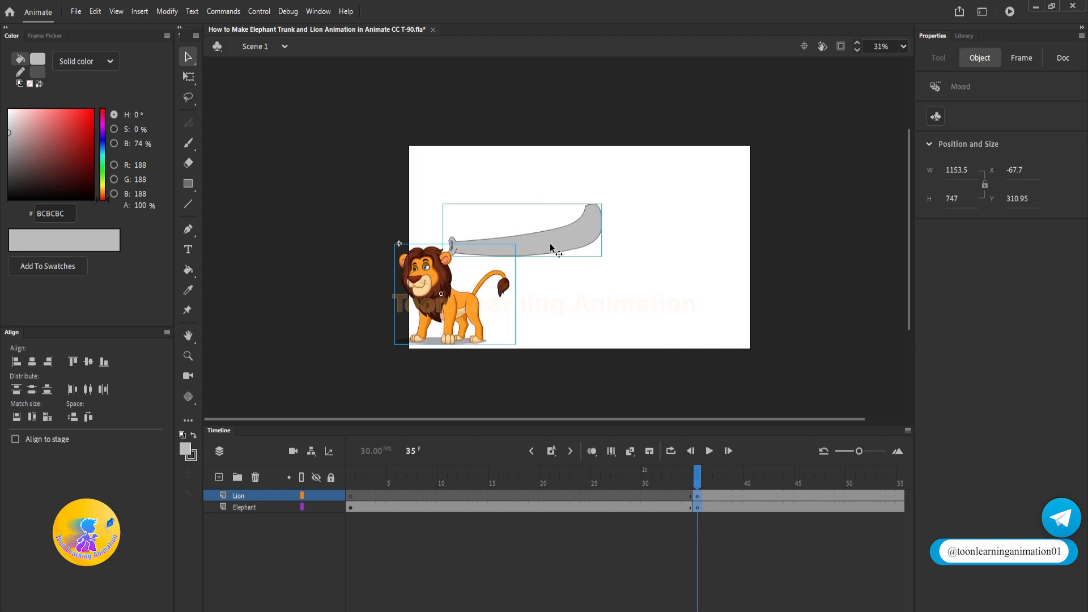
left_click_drag(548, 244, 674, 227)
left_click(688, 263)
scroll(687, 263, "up", 2)
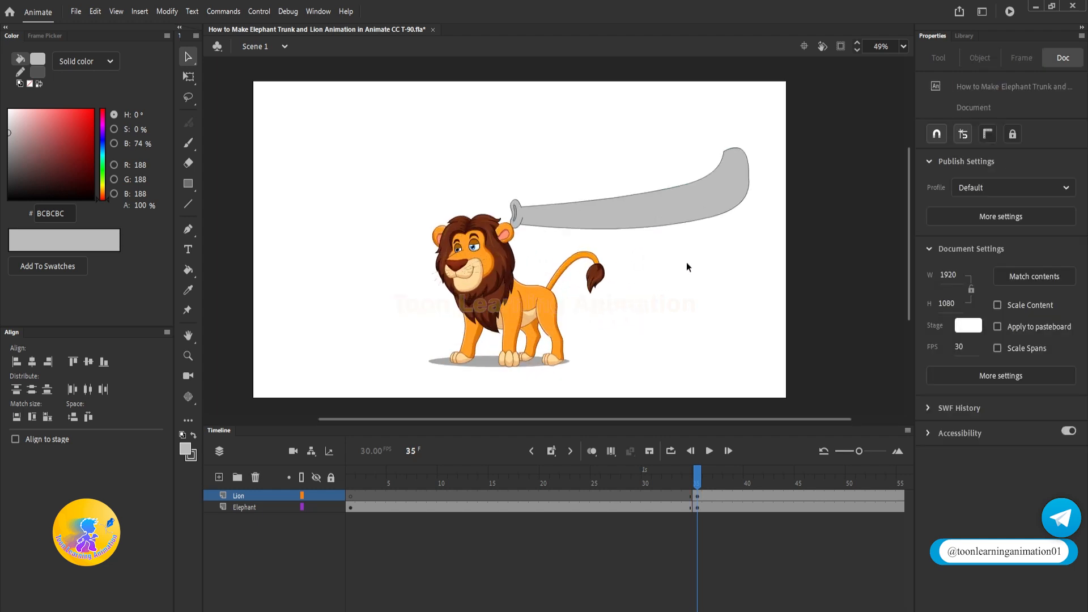
Step: Convert the grouped trunk into a graphic symbol named Trunk
left_click(712, 199)
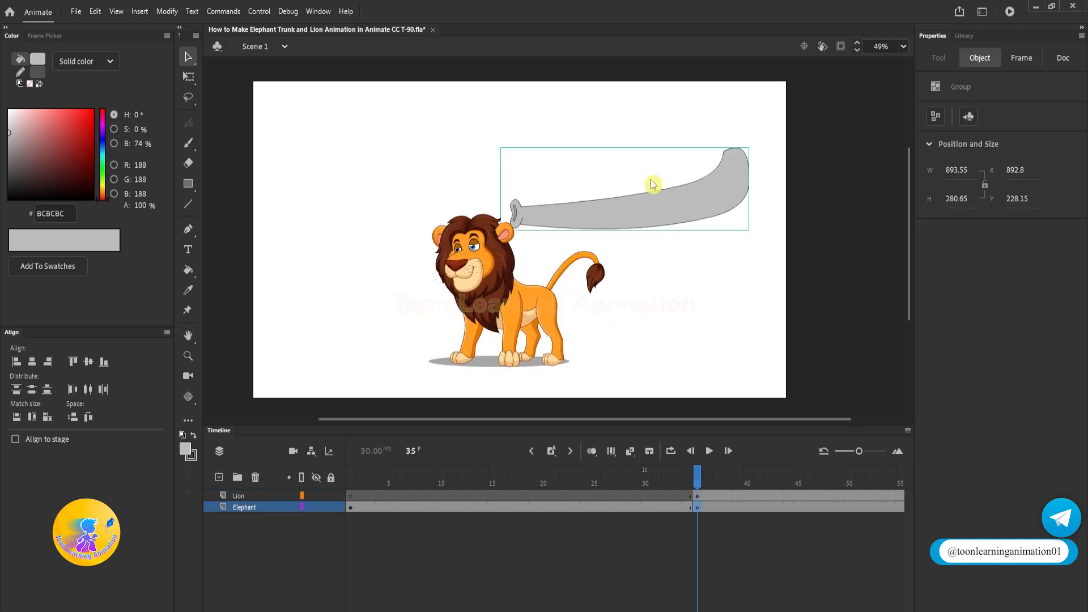
key("F8")
type("Trunk")
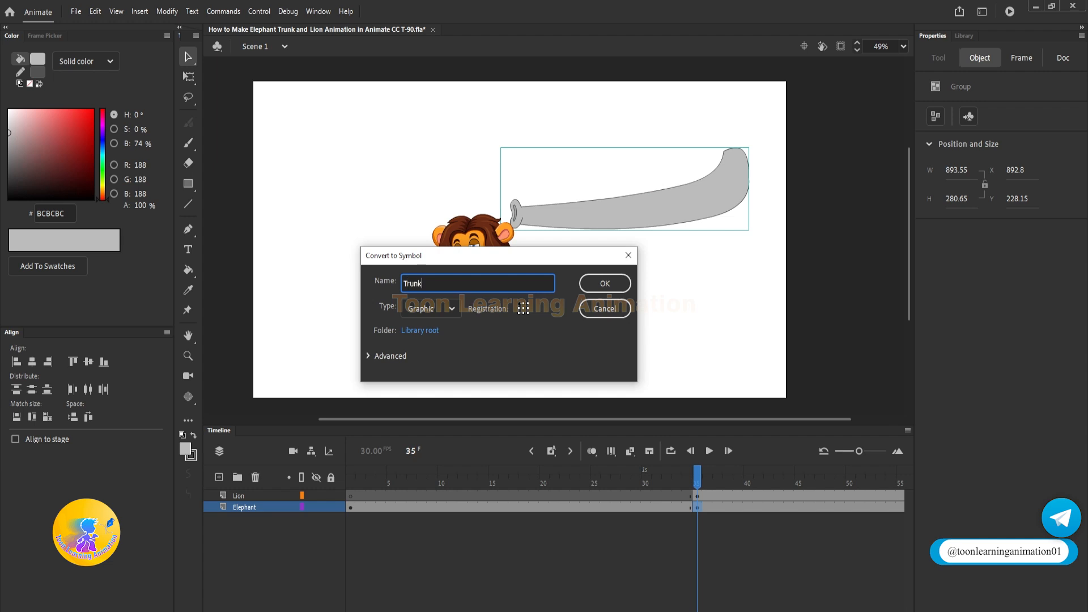
key("Return")
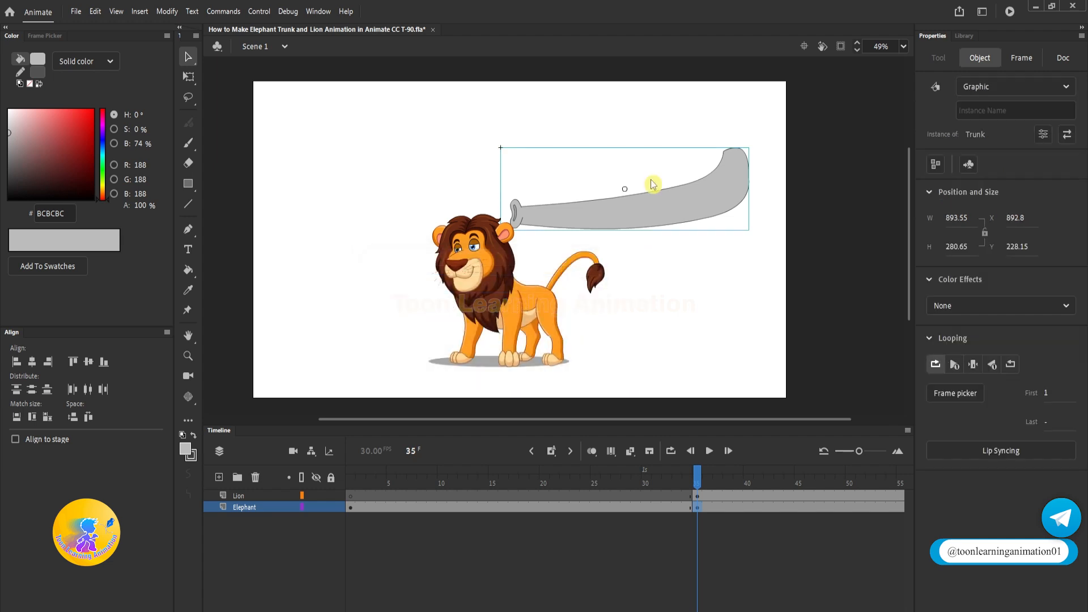
Step: Move the Trunk symbol past the stage's upper-right corner and rotate it so its tip points down toward the lion
left_click(740, 264)
left_click_drag(740, 265, 708, 262)
left_click_drag(611, 202, 806, 162)
key("q")
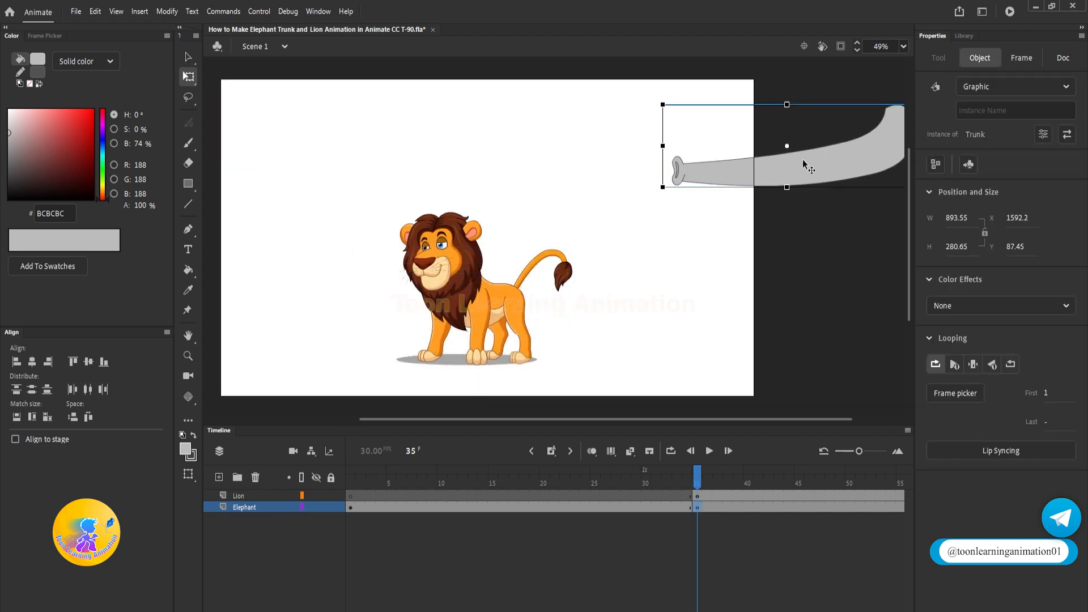
left_click_drag(660, 197, 637, 236)
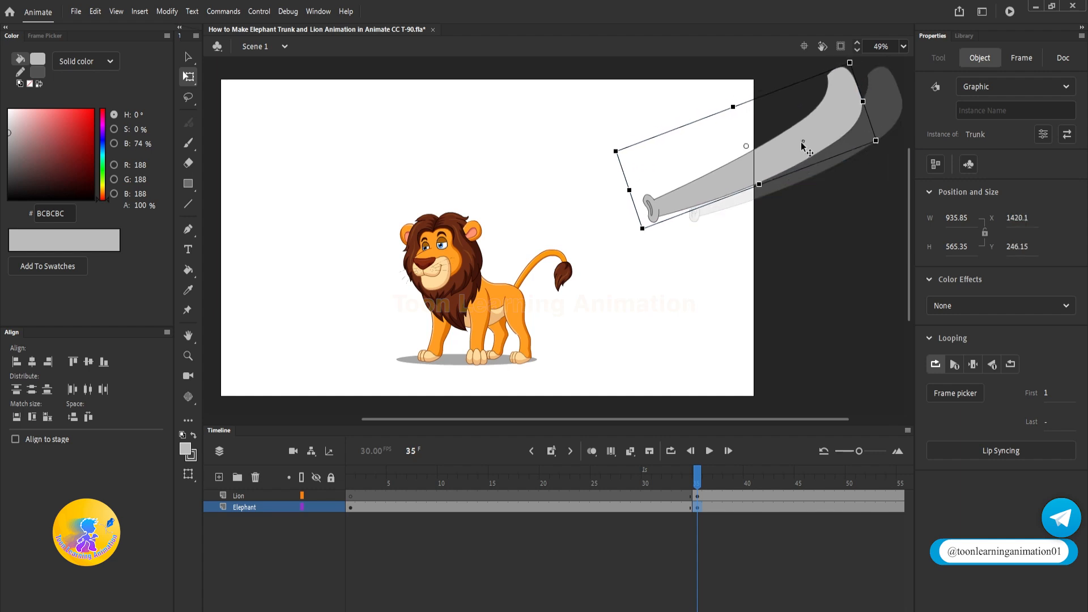
left_click_drag(880, 136, 883, 151)
Step: Add an Elephant layer keyframe at frame 50, move the trunk behind the lion and tilt it more steeply, to about X 776, Y 546
left_click_drag(700, 475, 769, 462)
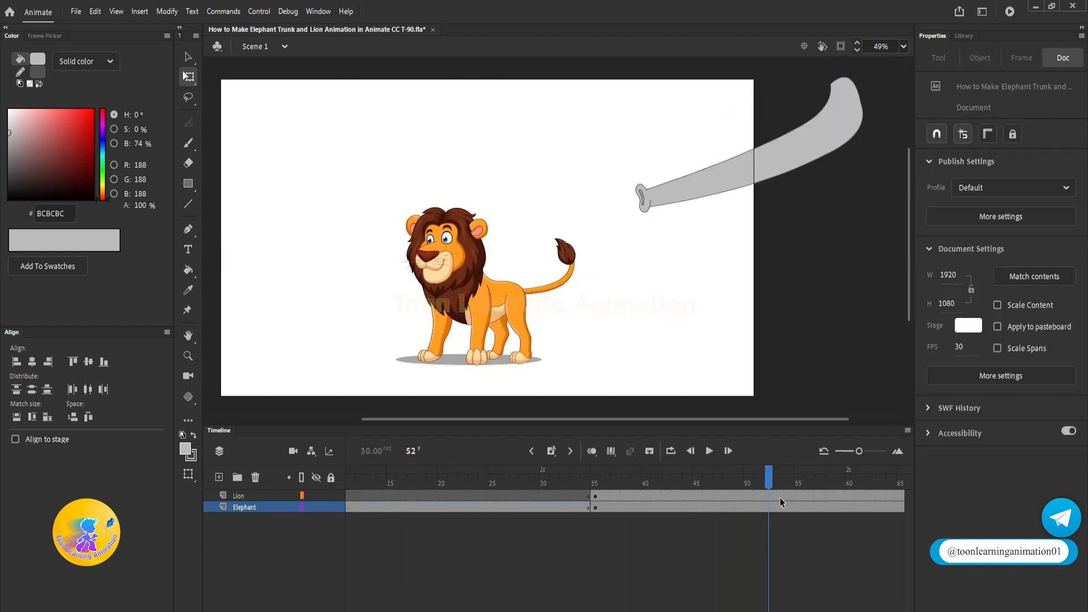
left_click(745, 498)
left_click(749, 507)
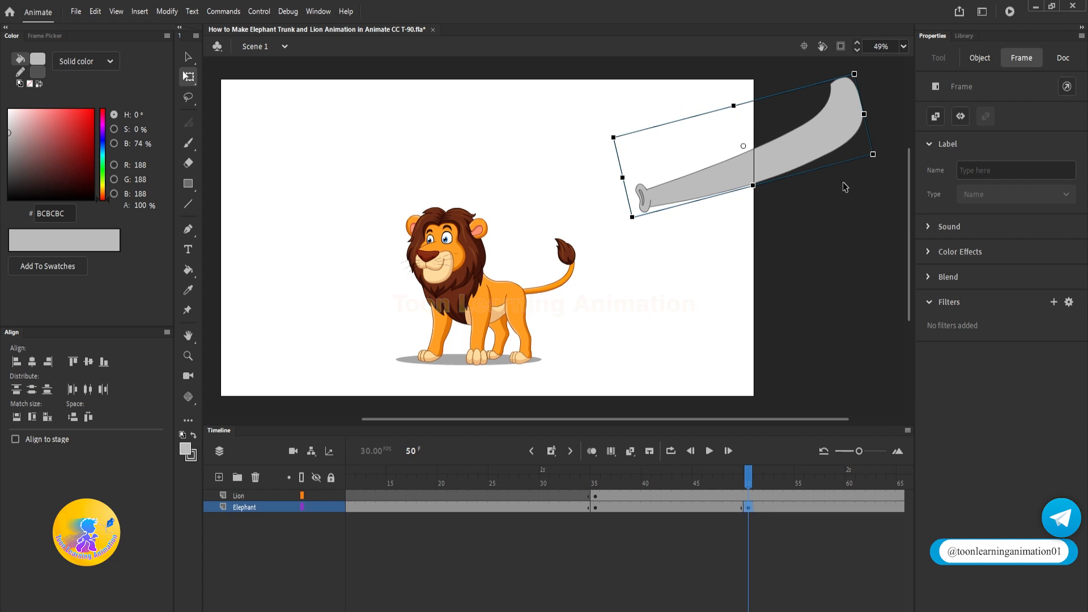
left_click_drag(780, 135, 547, 242)
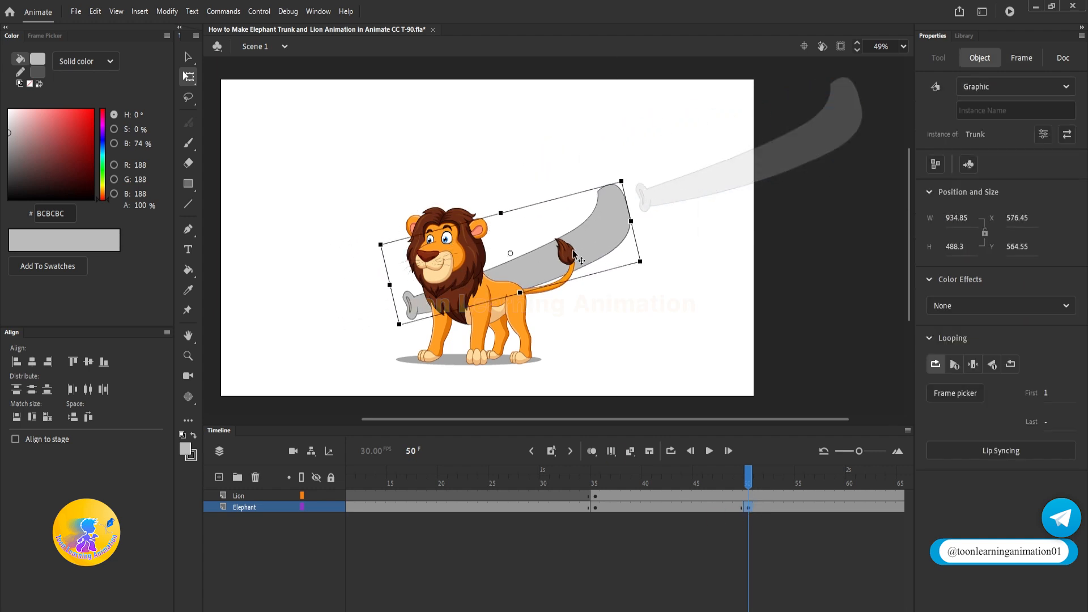
left_click_drag(650, 262, 651, 194)
Step: Create a classic tween for the trunk between frames 35 and 50, and go back to frame 35
right_click(677, 506)
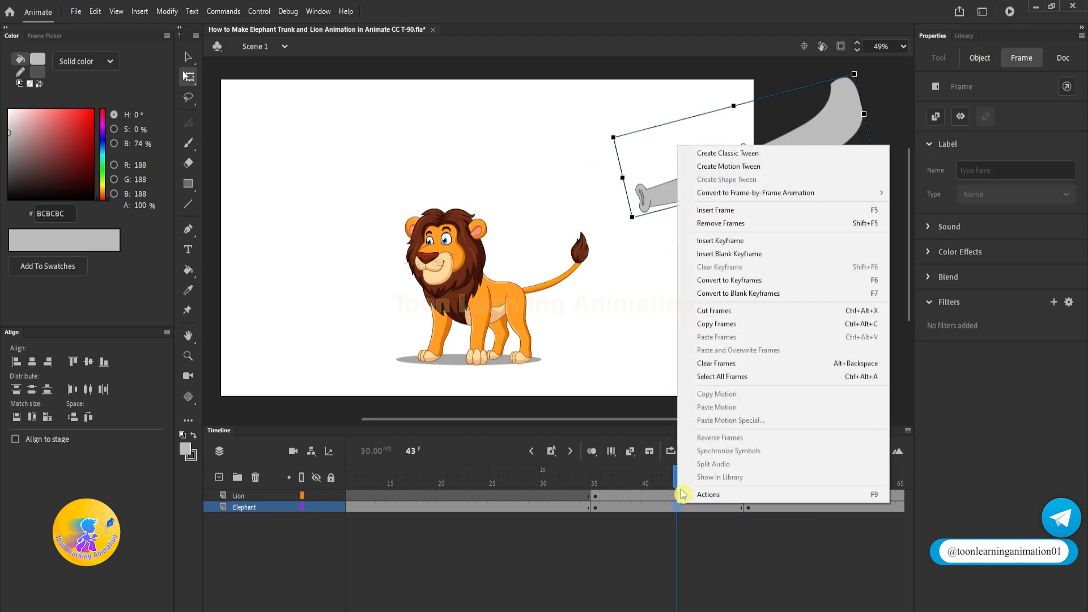
left_click(772, 148)
left_click(596, 478)
left_click_drag(598, 479, 617, 498)
left_click(598, 487)
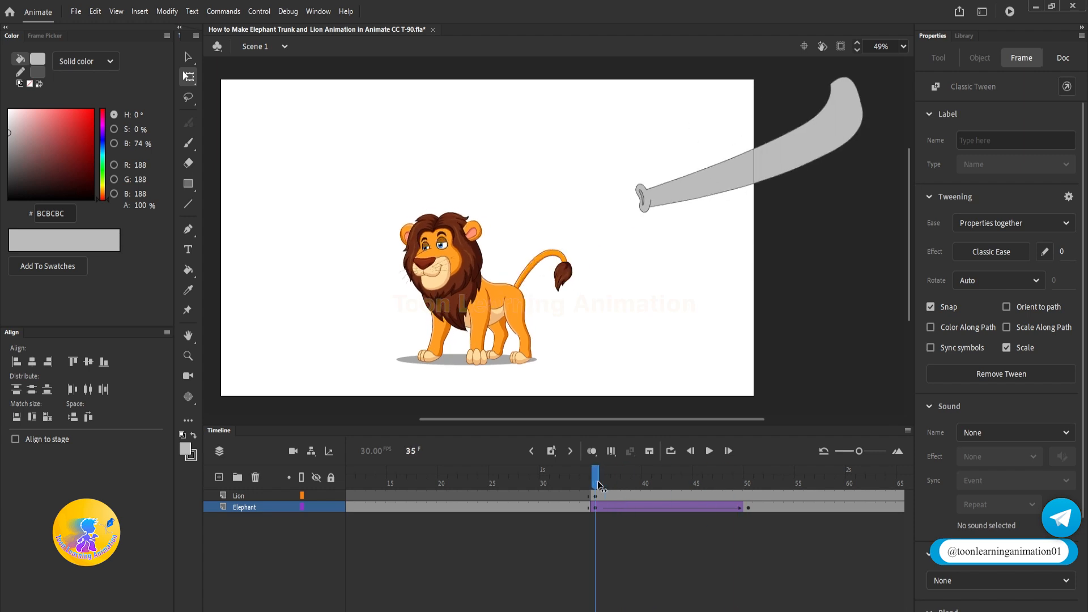
Step: Step repeatedly through the frames from 35 onward, examining how the trunk moves in behind the lion
mouse_move(649, 279)
left_mouse_down()
mouse_move(674, 265)
mouse_move(637, 263)
left_mouse_up()
scroll(445, 290, "up", 3)
key("period")
key("period")
key("period")
key("period")
key("period")
key("period")
key("period")
key("period")
key("period")
key("period")
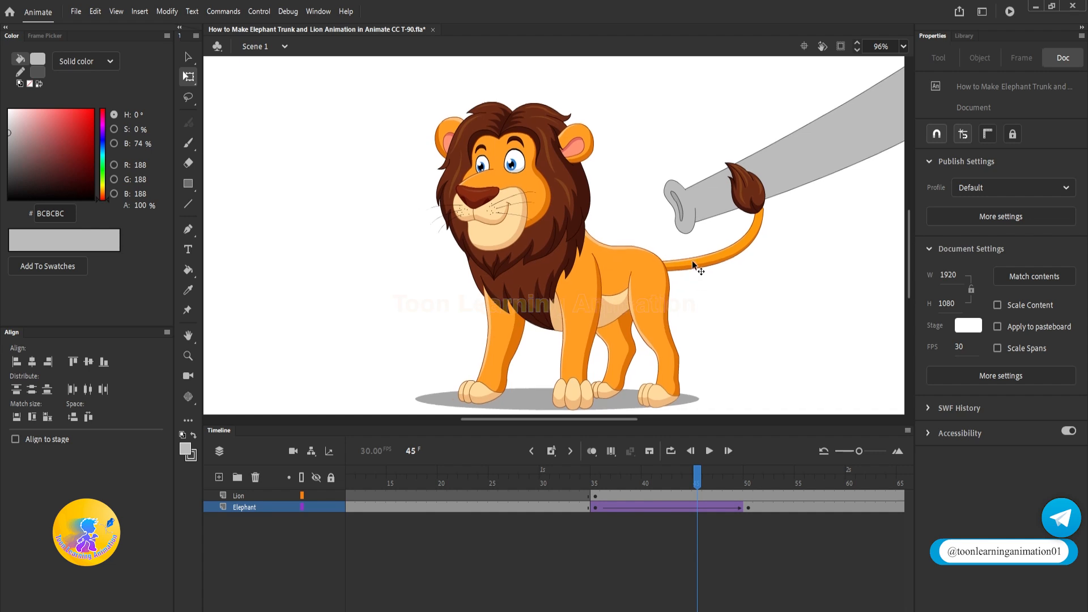
key("period")
key("period")
key("period")
key("period")
key("period")
key("period")
key("period")
key("period")
key("period")
key("period")
key("period")
key("period")
key("period")
key("period")
key("period")
key("period")
key("period")
key("period")
key("period")
key("period")
left_click(678, 236)
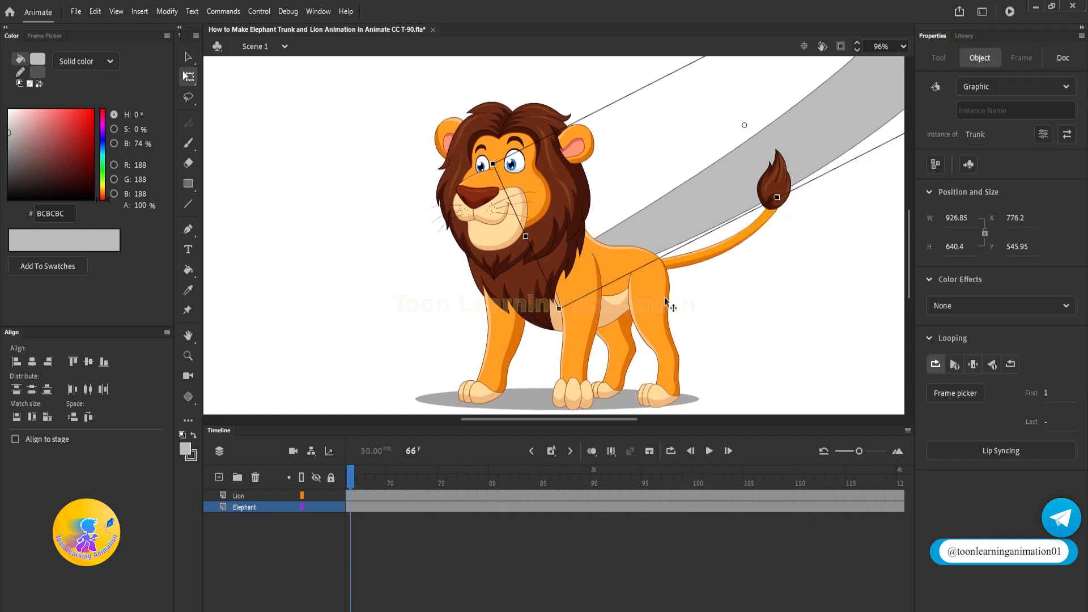
left_click_drag(352, 477, 543, 467)
key("period")
key("period")
key("period")
key("period")
key("period")
key("period")
key("period")
key("period")
key("period")
key("period")
key("period")
key("period")
key("period")
key("period")
key("period")
key("period")
key("period")
key("period")
key("period")
key("period")
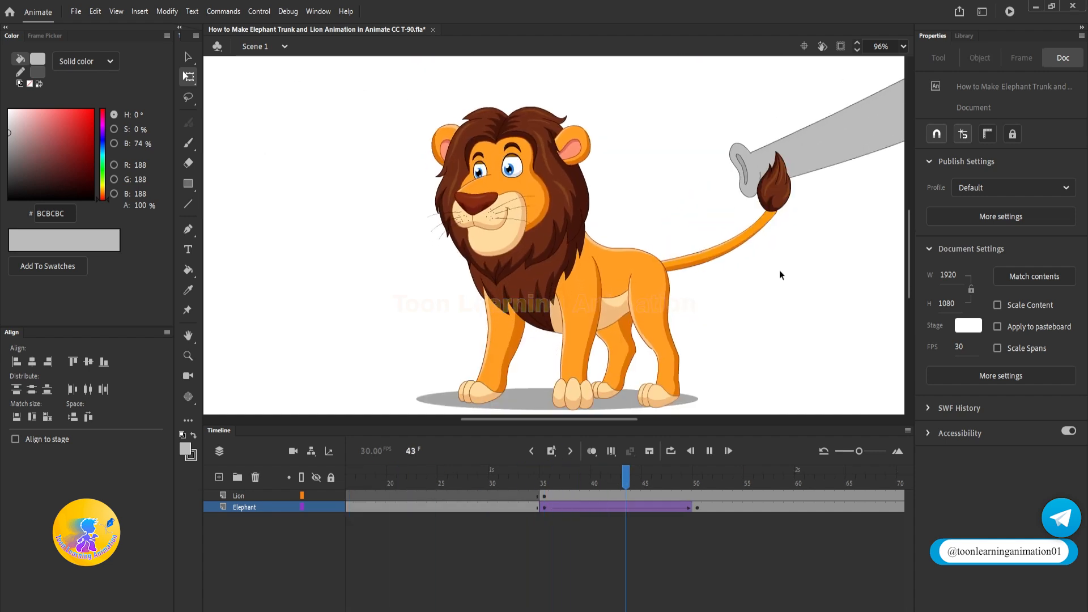
Step: Shorten the trunk's tween by removing frames so that it ends at frame 43, and play it from frame 34
left_click_drag(574, 497, 640, 522)
key("shift+F5")
left_click(541, 479)
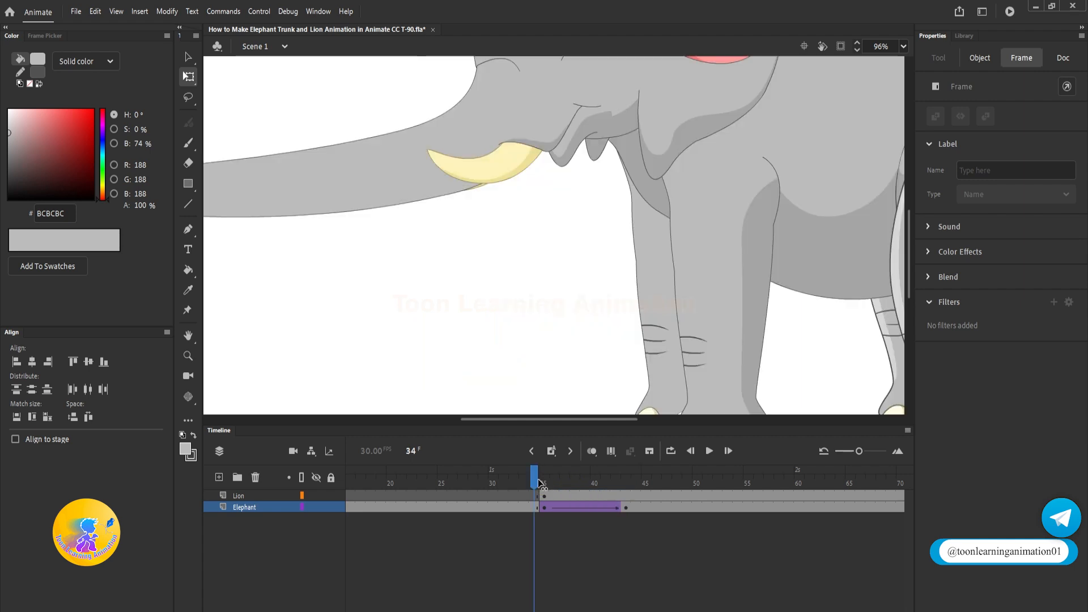
key("Return")
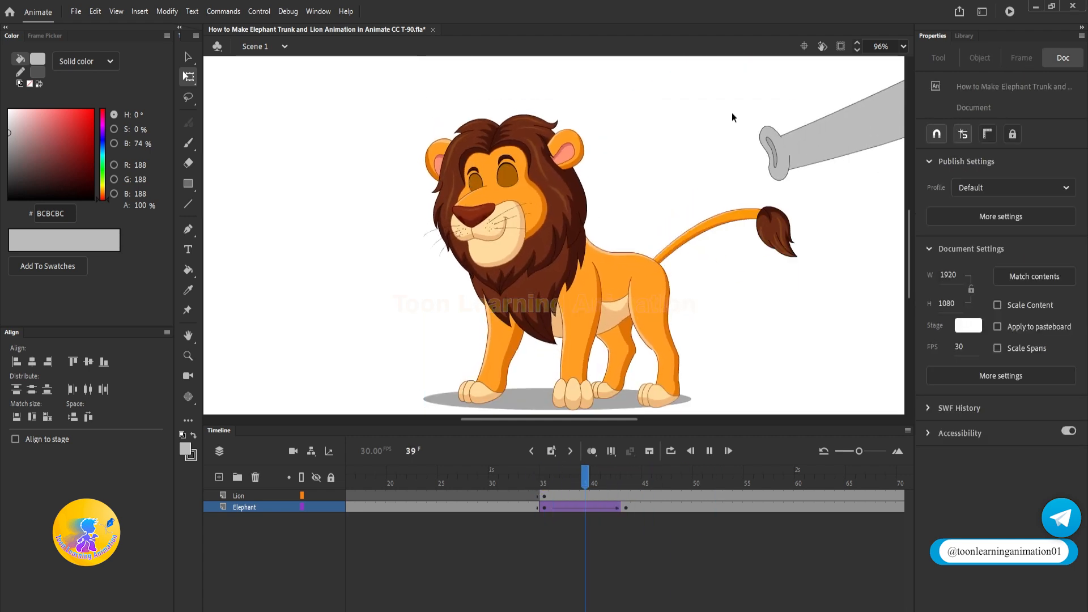
left_click(748, 158)
left_click(794, 357)
Step: Insert four frames before the trunk's tween on the Elephant layer and clear the elephant from a new keyframe at frame 35
left_click(549, 482)
left_click(528, 506)
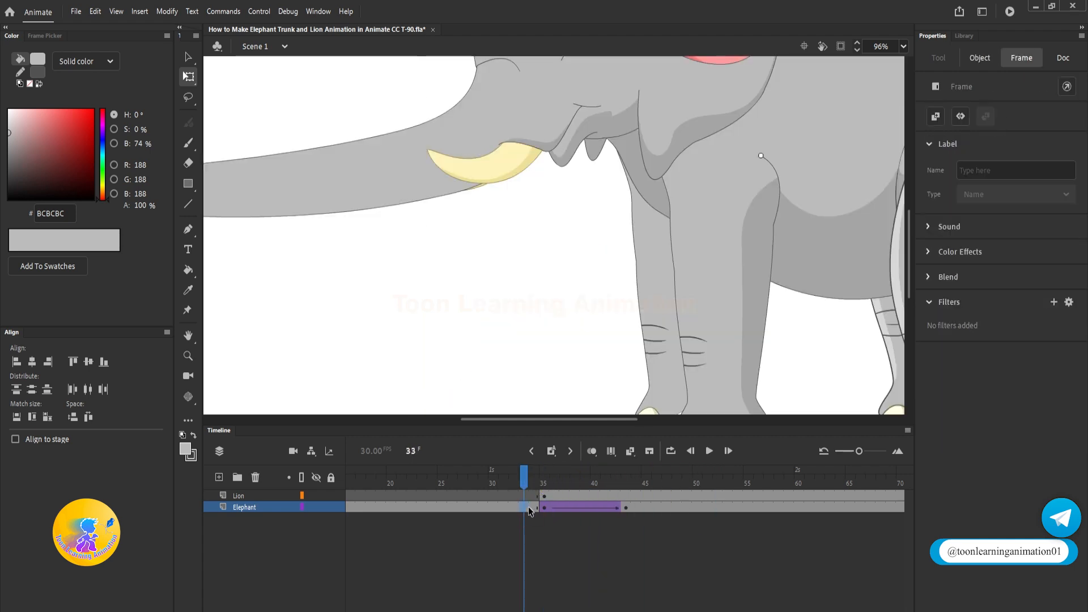
key("F5")
key("F5")
key("F5")
key("F5")
left_click(544, 506)
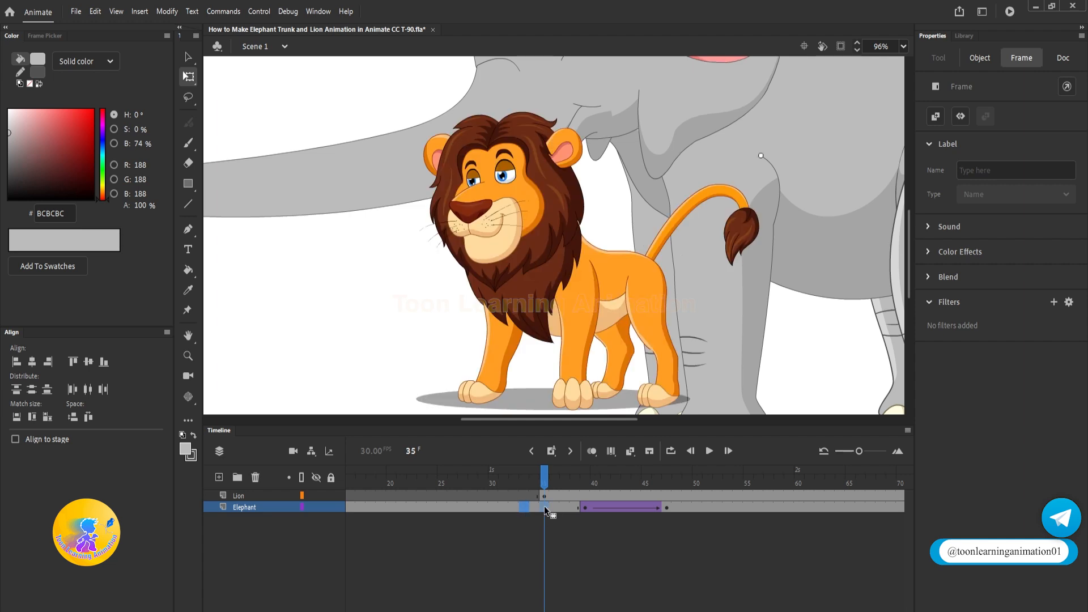
key("F6")
key("Delete")
left_click(536, 482)
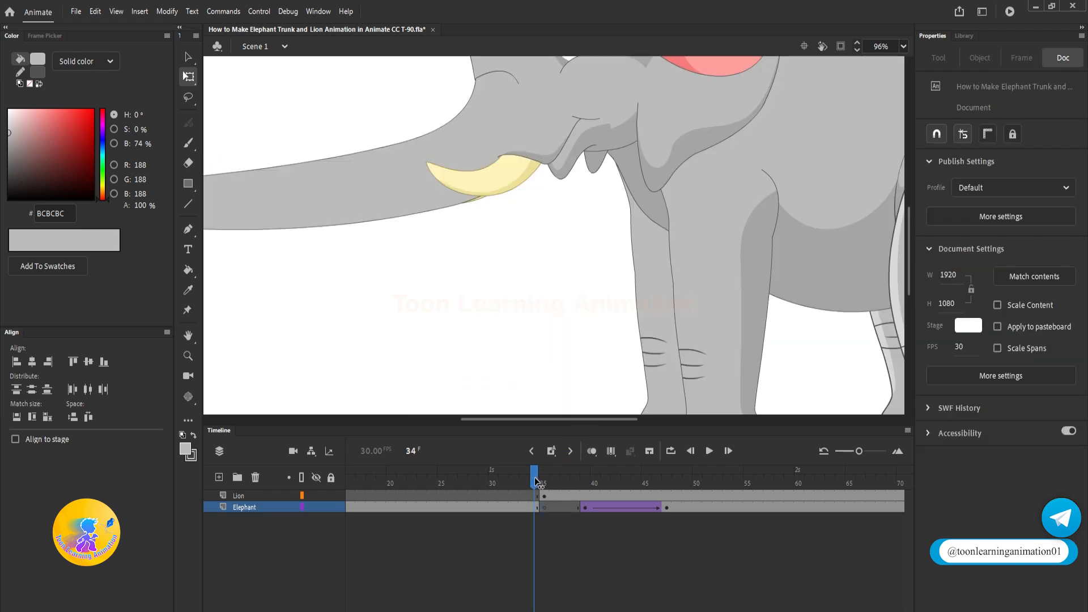
Step: Extend the Elephant layer's empty span by three frames so the trunk's tween starts at frame 42, and play it from frame 35
left_click(561, 483)
key("F5")
key("F5")
key("F5")
left_click(544, 482)
key("Return")
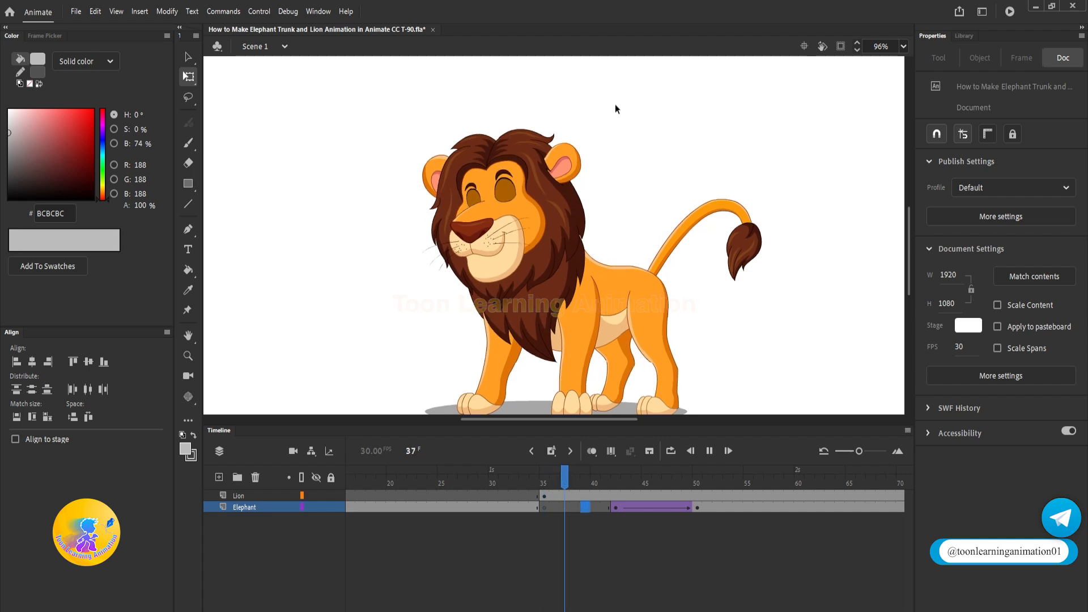
key("Return")
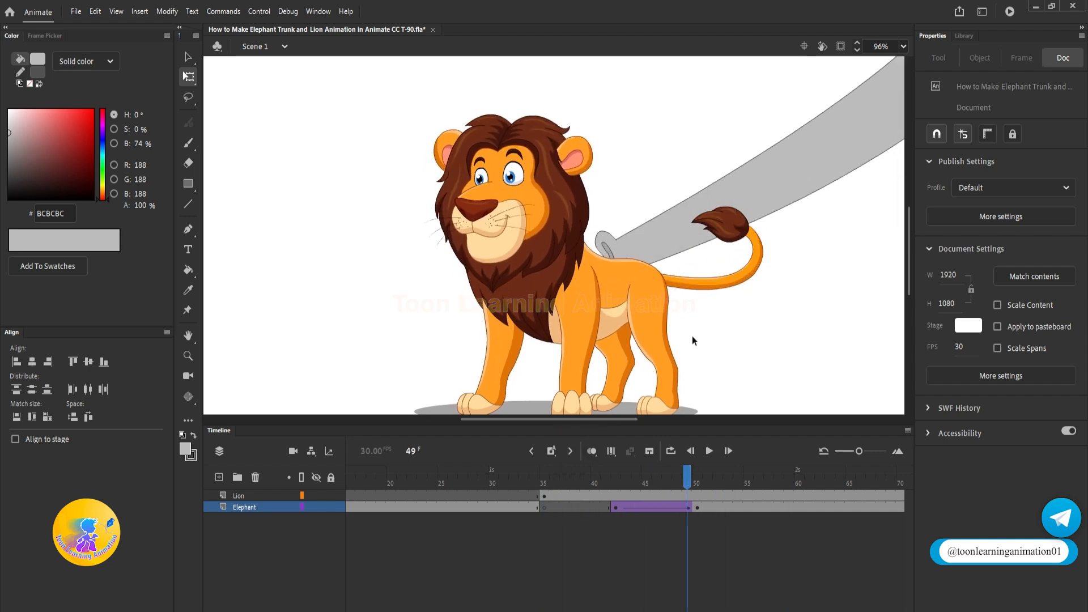
Step: Shorten the trunk's tween by three frames so that it ends at frame 47, and play the animation from frame 35
left_click(637, 487)
key("shift+F5")
key("shift+F5")
key("shift+F5")
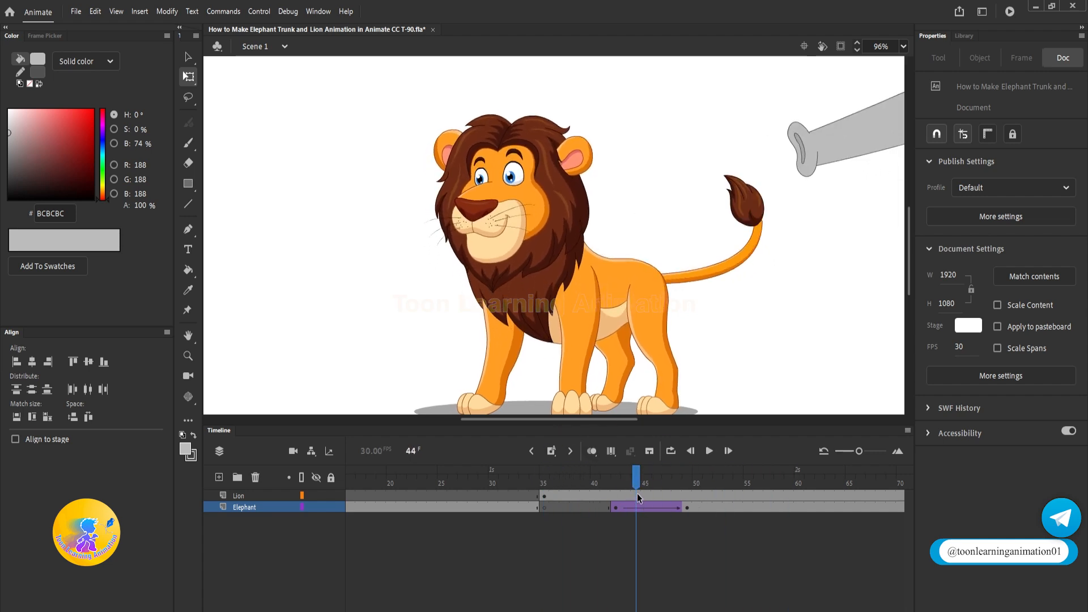
left_click(551, 486)
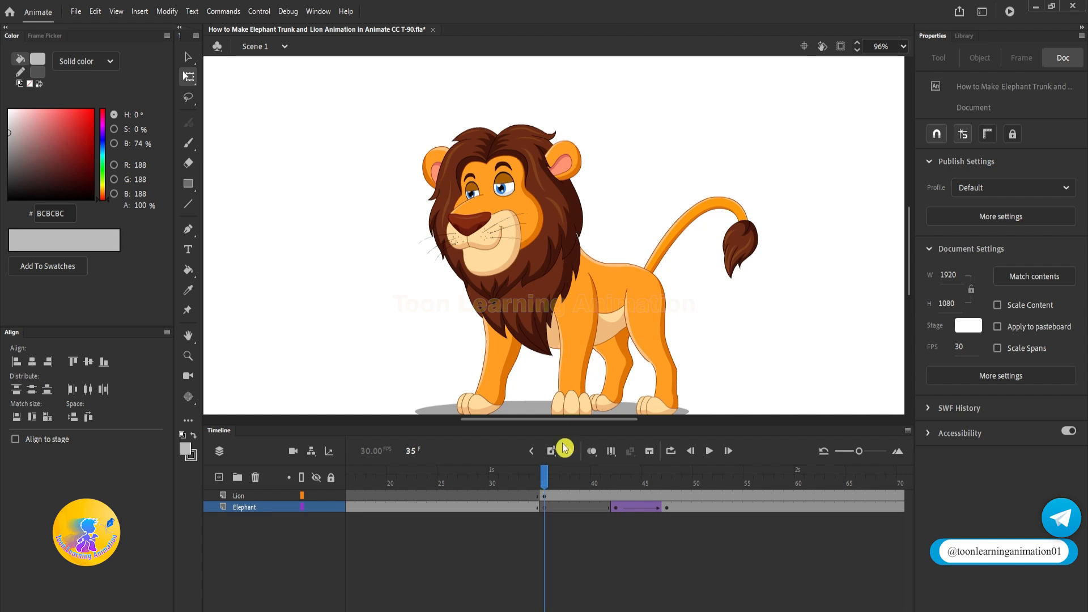
key("Return")
key("Return")
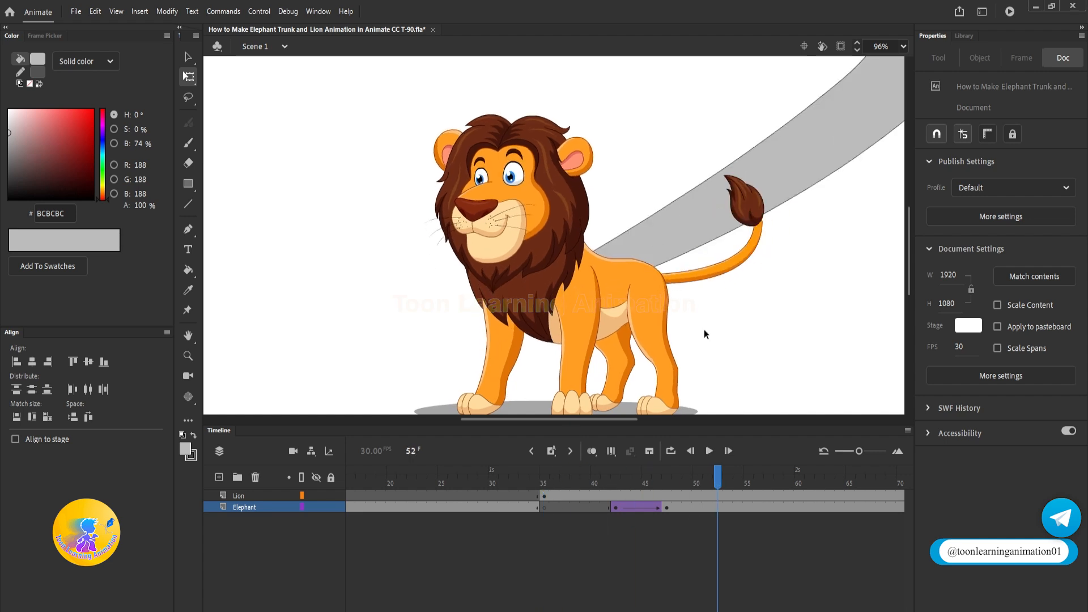
Step: Replay the trunk's swing and examine the frames inside the Lion Stand symbol from frame 50
left_click_drag(649, 487, 617, 486)
key("Return")
key("Return")
mouse_move(708, 482)
left_mouse_down()
mouse_move(678, 482)
mouse_move(699, 482)
left_mouse_up()
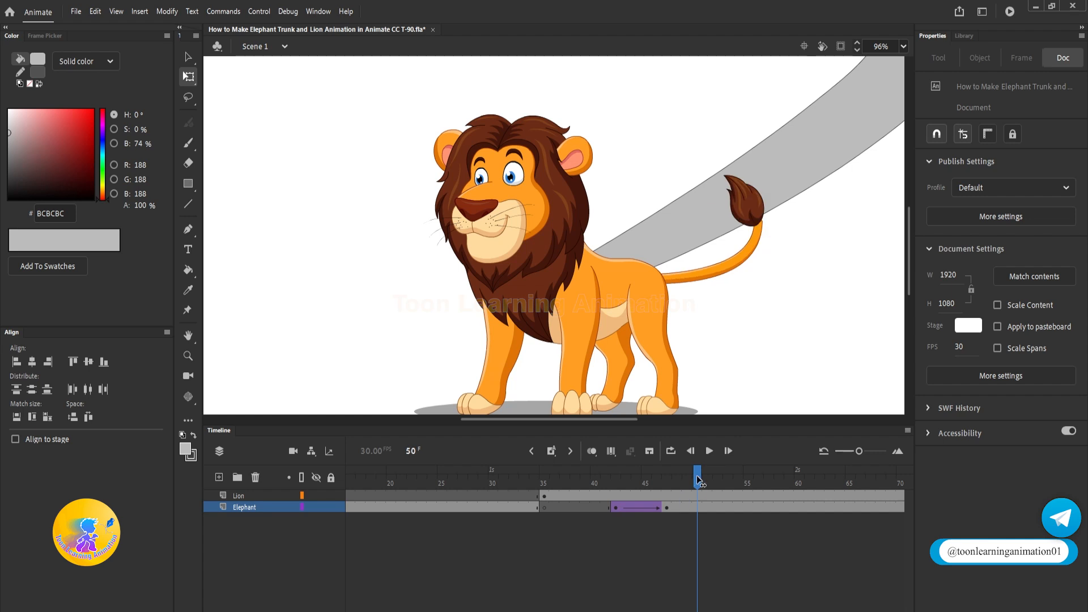
left_click(617, 281)
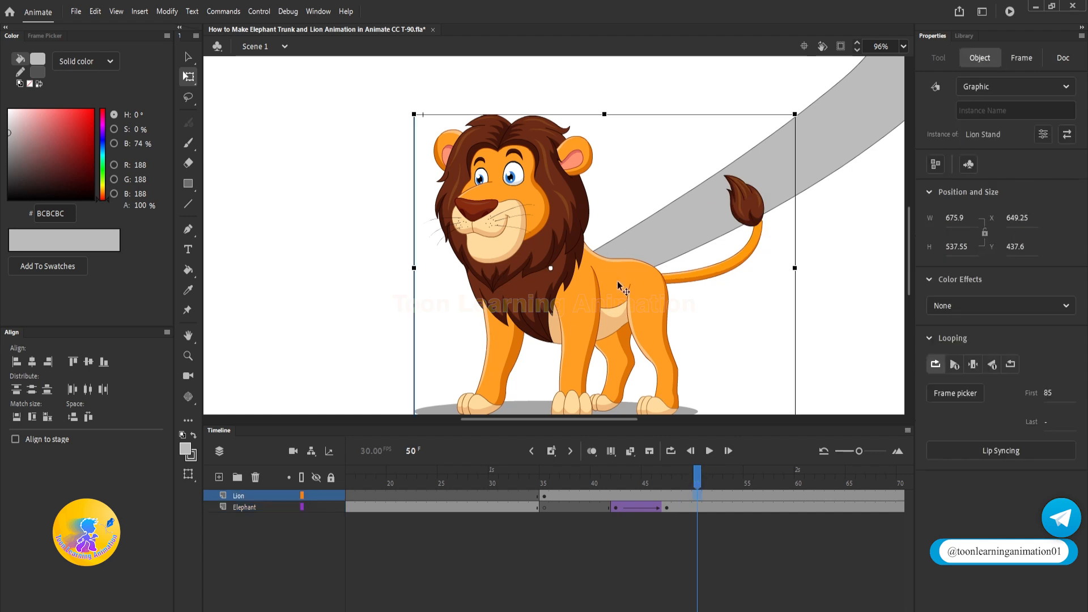
double_click(617, 280)
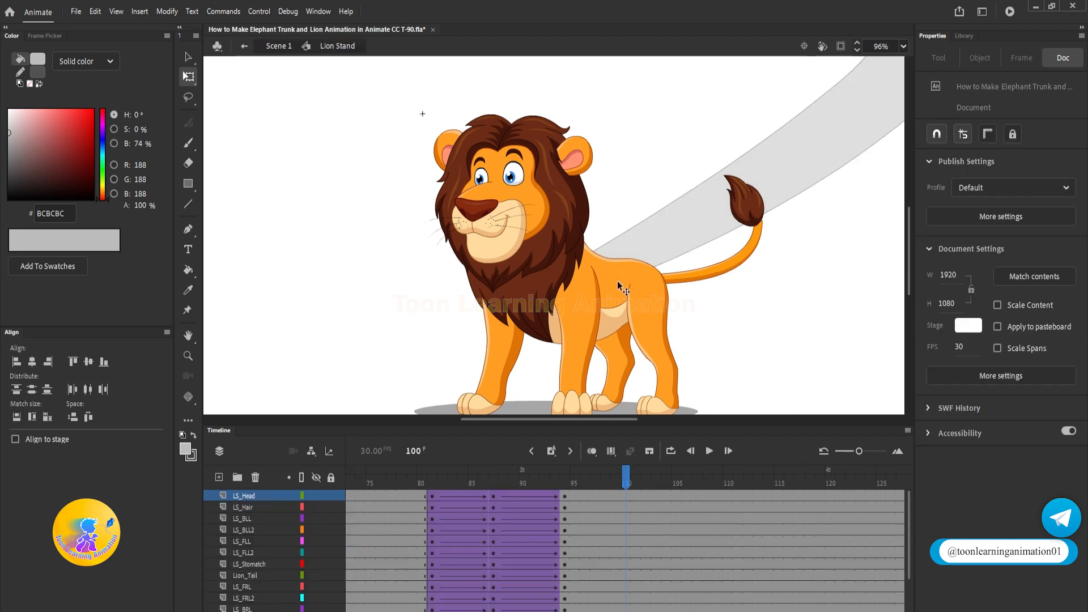
double_click(802, 335)
Step: Set the Lion Stand graphic's first loop frame to 1 at frame 35 and play the animation
left_click(473, 478)
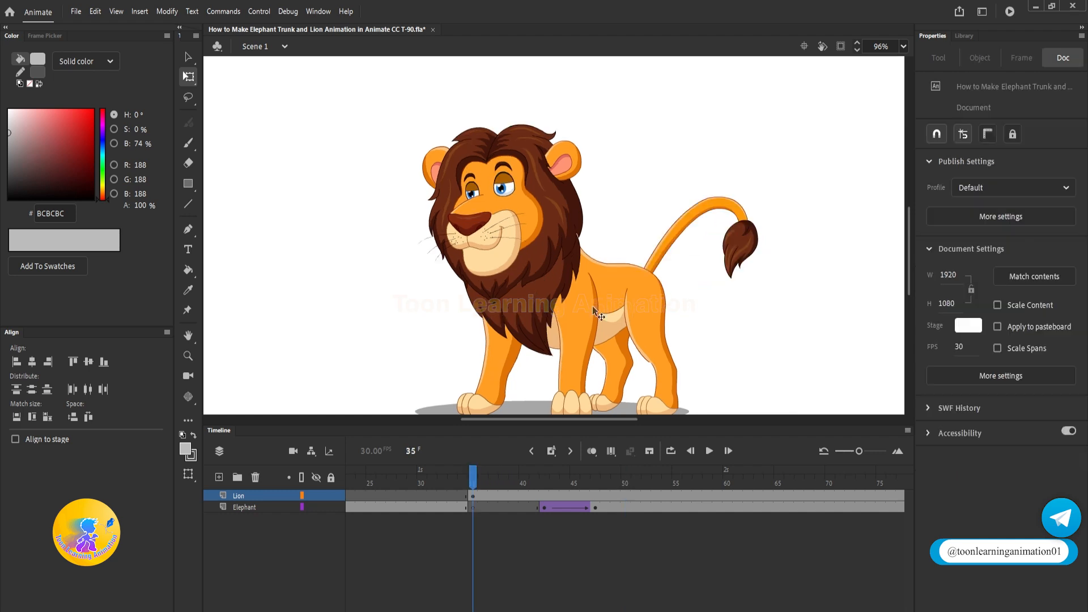
left_click(593, 310)
left_click(1050, 395)
type("1")
key("Return")
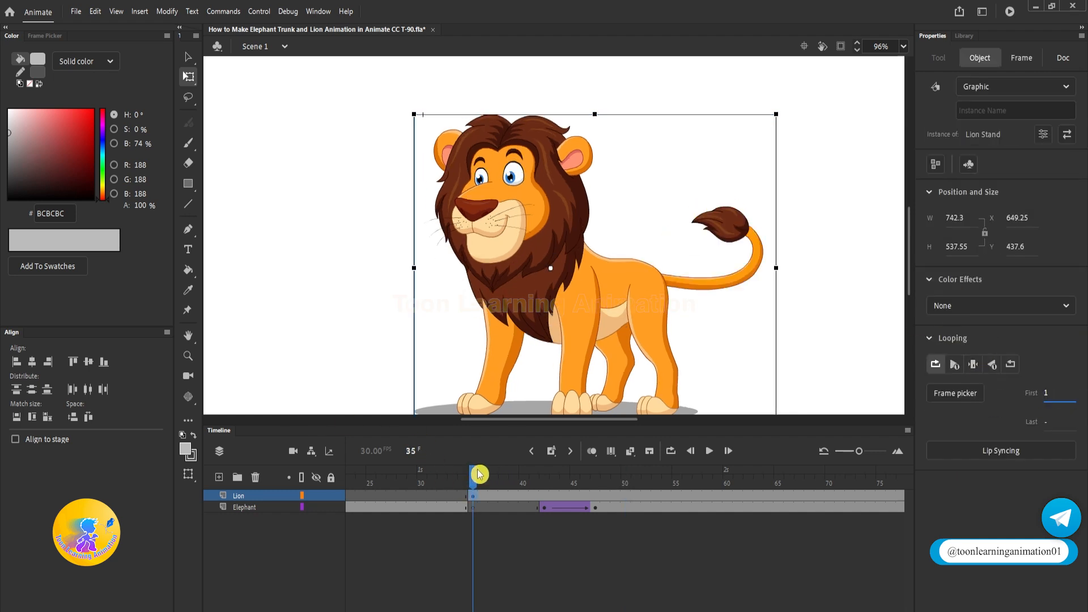
key("Return")
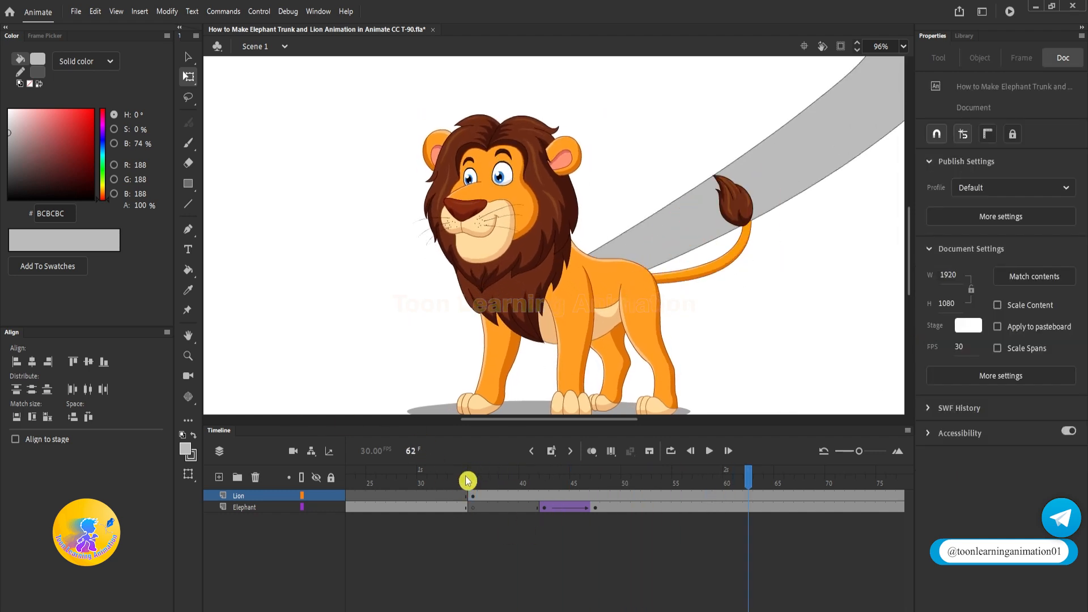
Step: Open the Lion Stand symbol for editing at its frame 17 and select the lion's stomach part
left_click(468, 481)
double_click(604, 292)
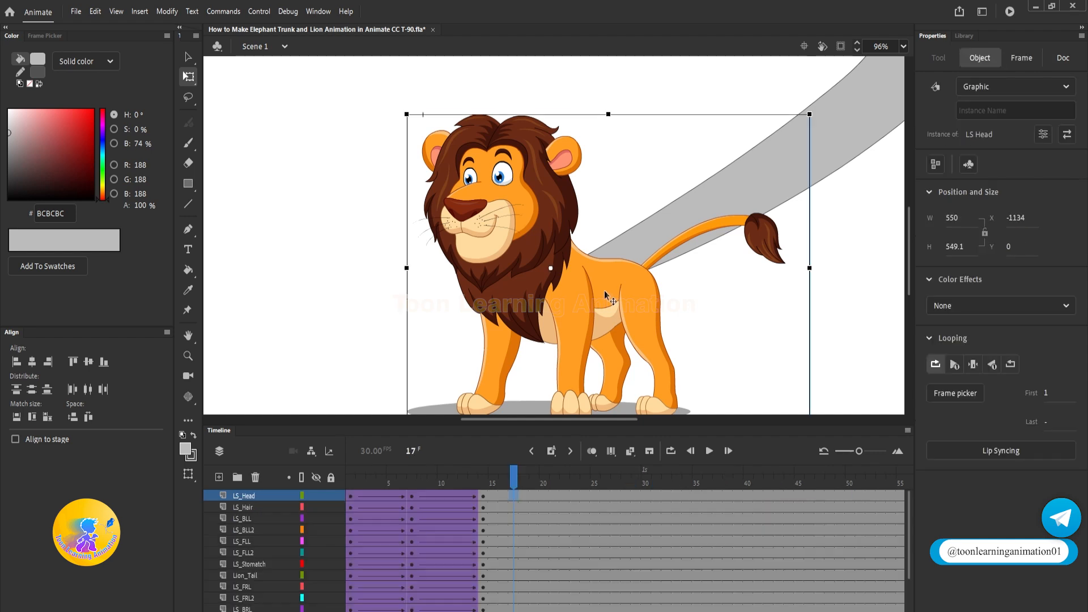
left_click(712, 291)
left_click(608, 305)
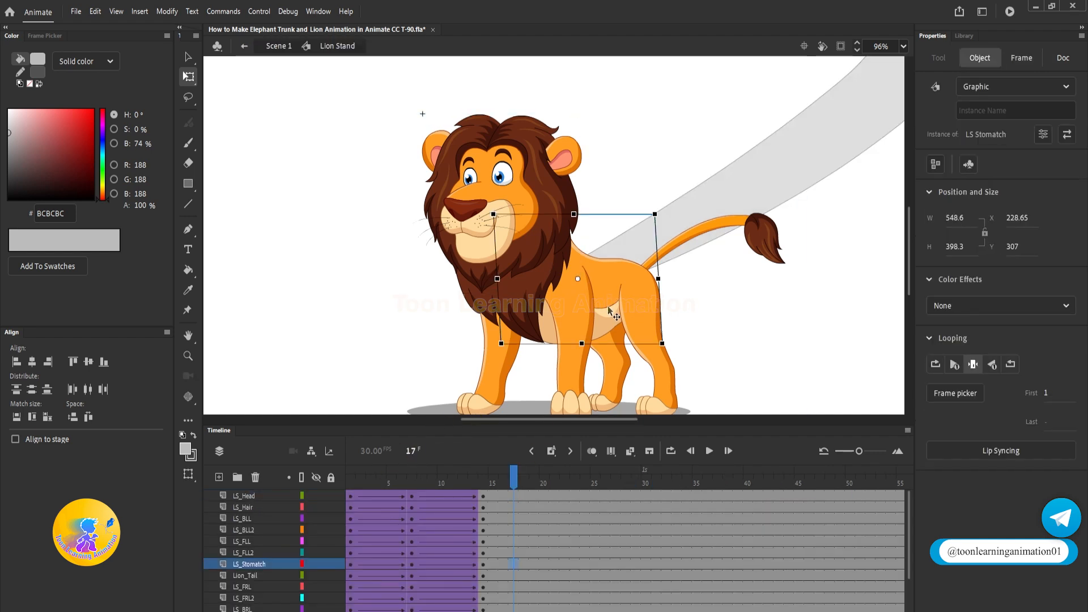
Step: Try moving the lion's stomach part up off the body, and undo the move
left_click(741, 307)
left_click_drag(608, 290, 610, 164)
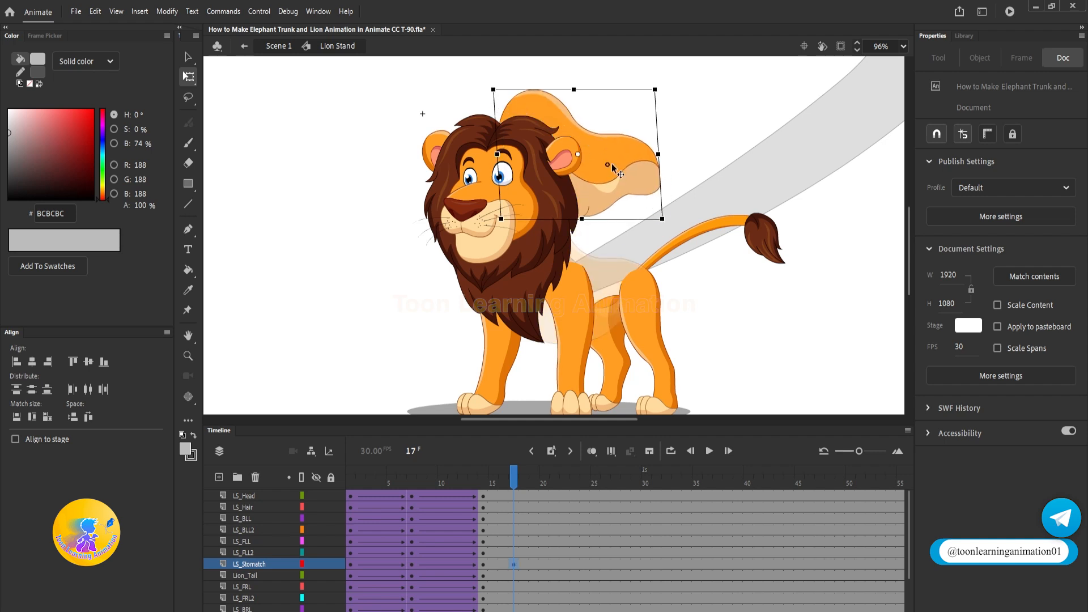
key("ctrl+z")
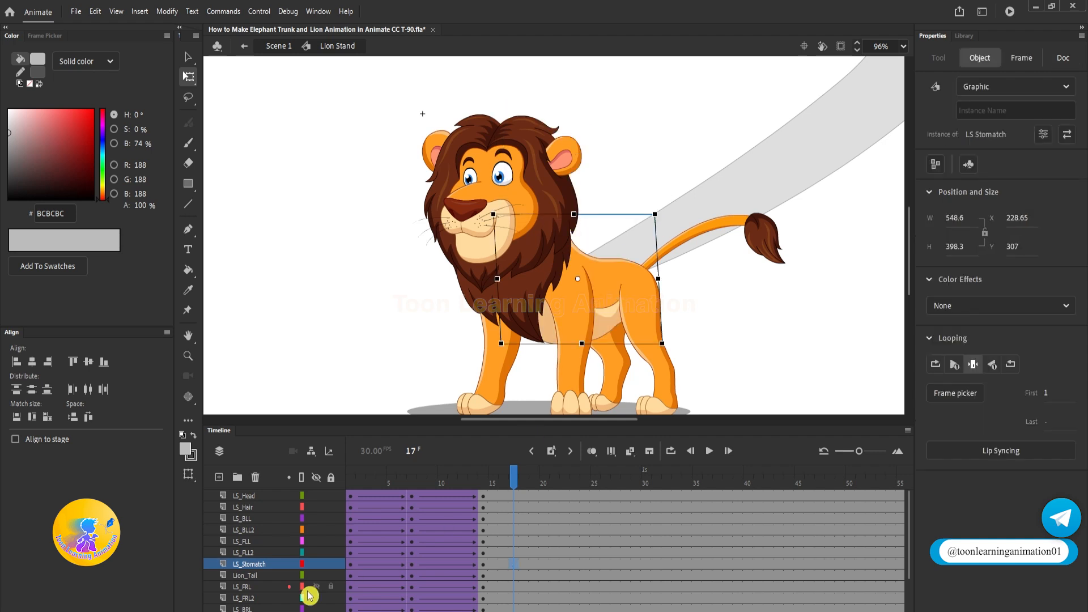
Step: Add a layer named Trunk directly above LS_Stomatch and give it a blank keyframe at frame 17
left_click(219, 478)
left_click(243, 566)
double_click(242, 565)
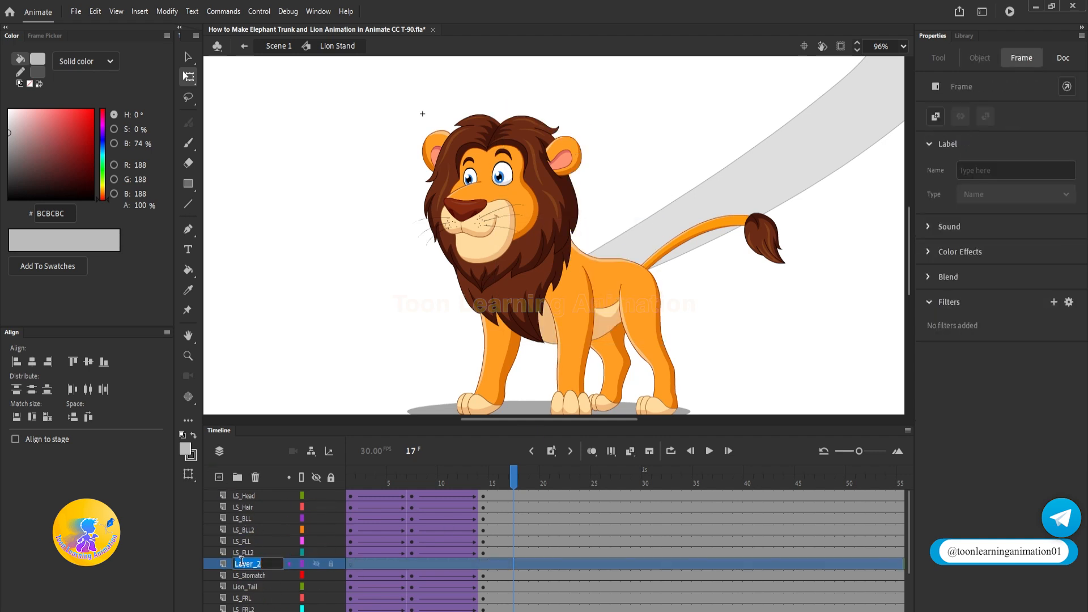
type("Trunk")
key("Return")
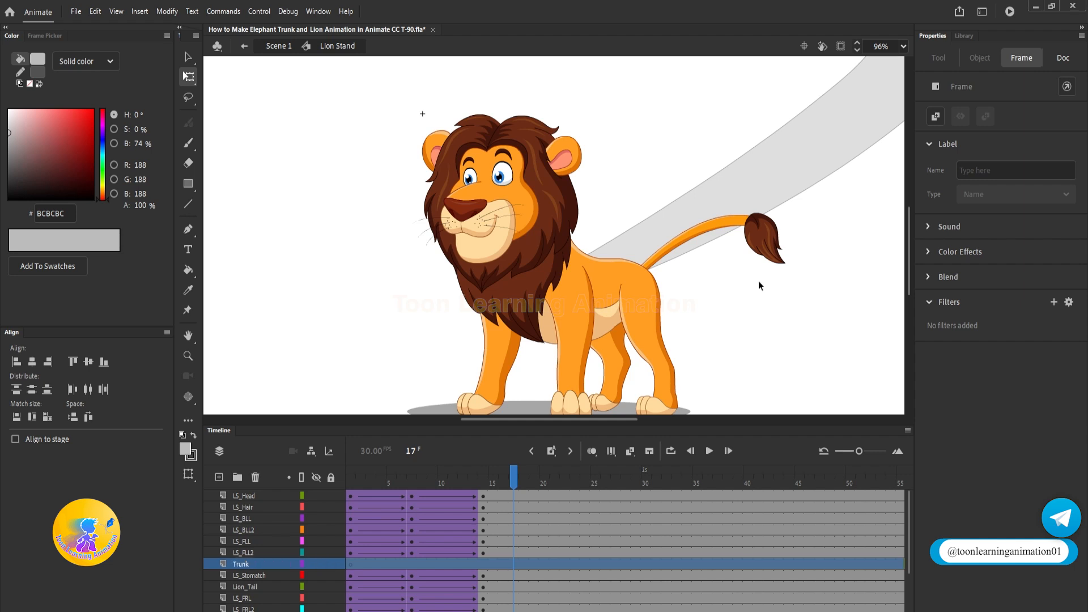
left_click(594, 468)
left_click(515, 565)
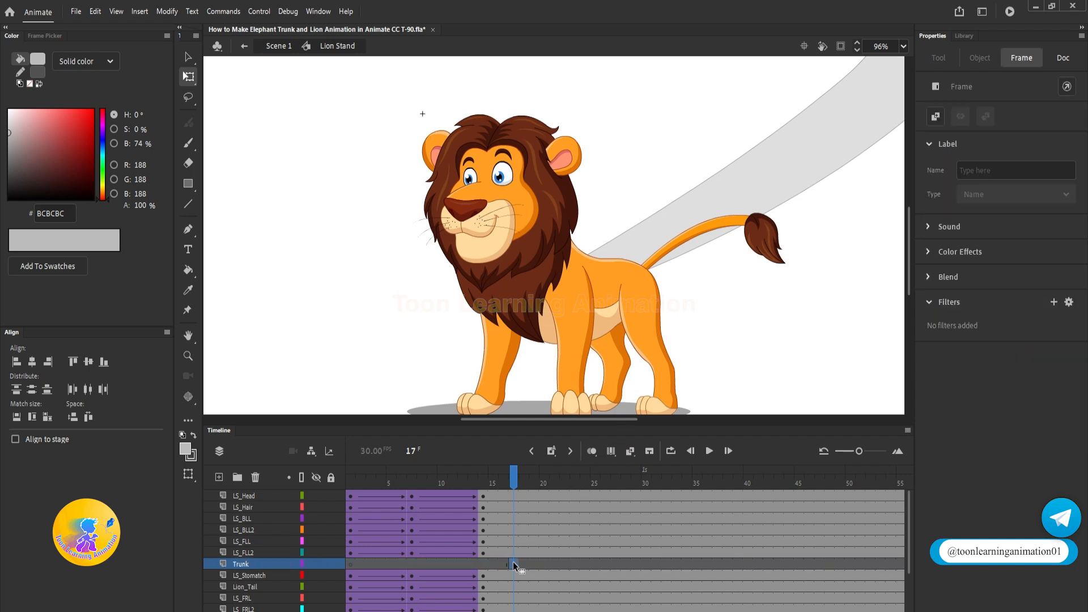
Step: Draw a slanted line about 68 by 274 px across the lion's belly on the Trunk layer and place a parallel copy nearer the mane
left_click(188, 204)
scroll(613, 343, "up", 3)
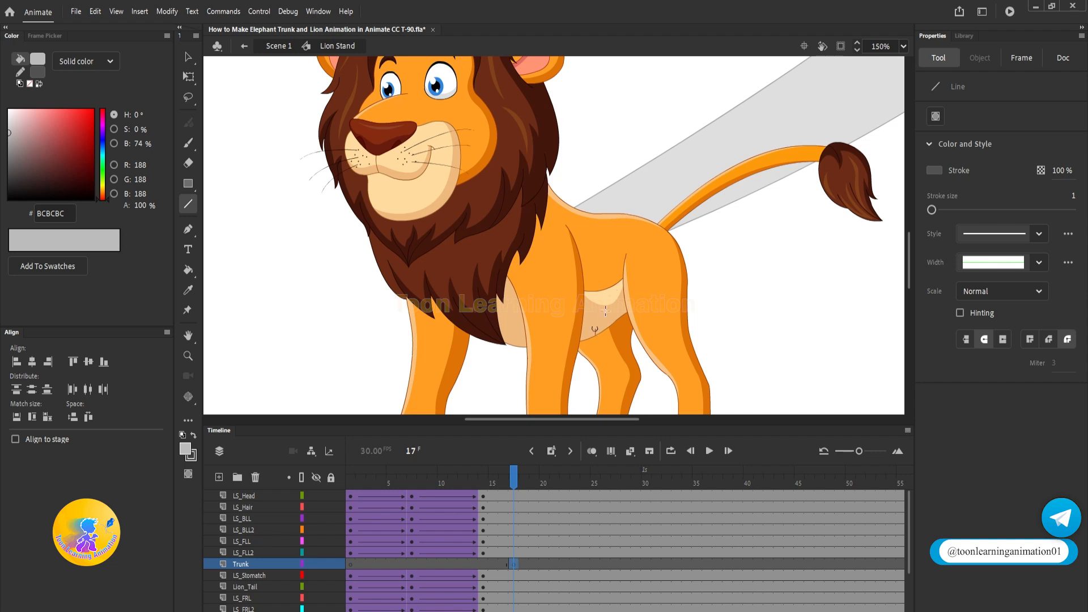
left_click_drag(628, 198, 627, 198)
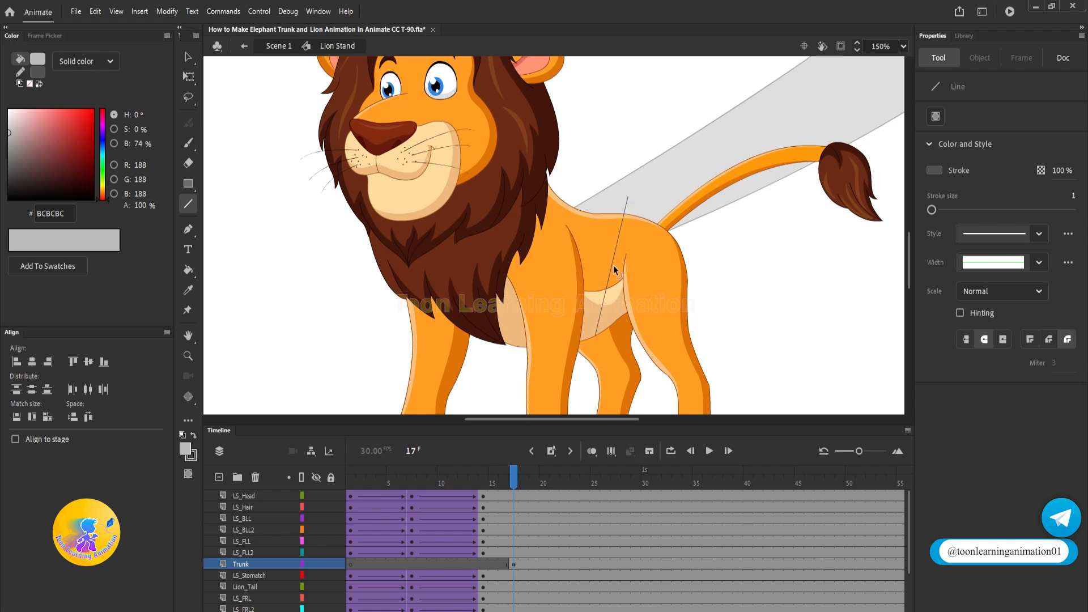
left_click(611, 272, "ctrl")
left_click(188, 57)
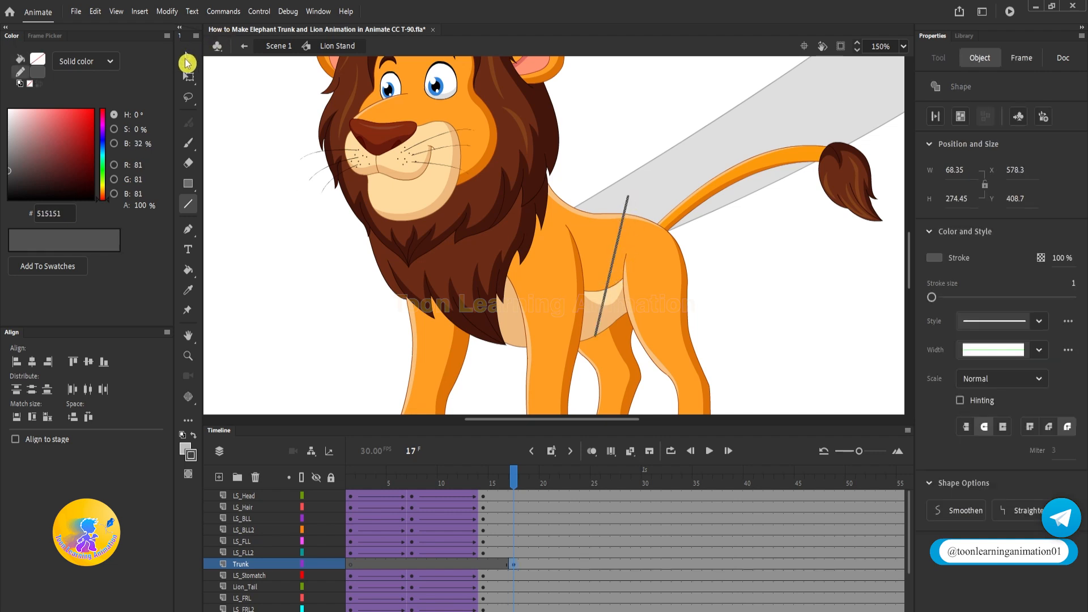
left_click_drag(610, 275, 569, 276)
left_click(618, 178)
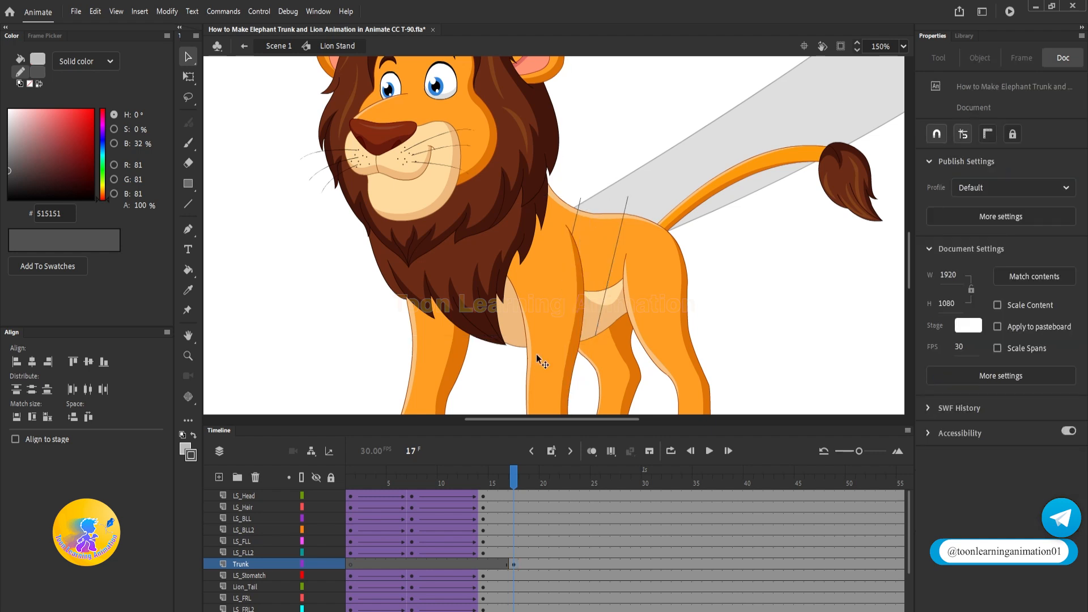
Step: Hide the lion's front leg layers LS_FLL and LS_FLL2 to expose the belly
left_click(555, 324)
left_click(317, 542)
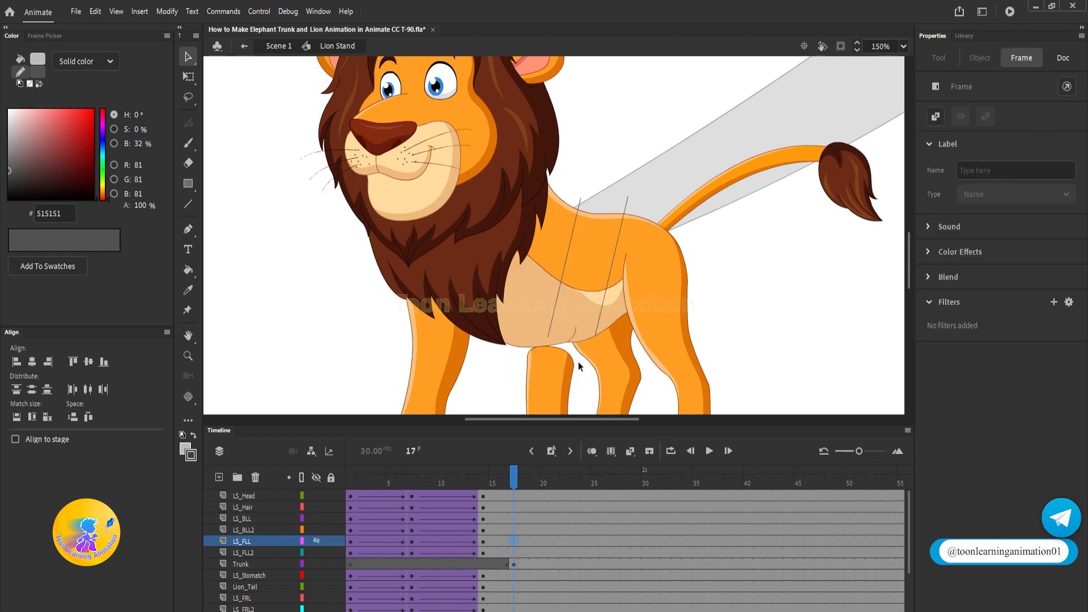
left_click(550, 374)
left_click(317, 552)
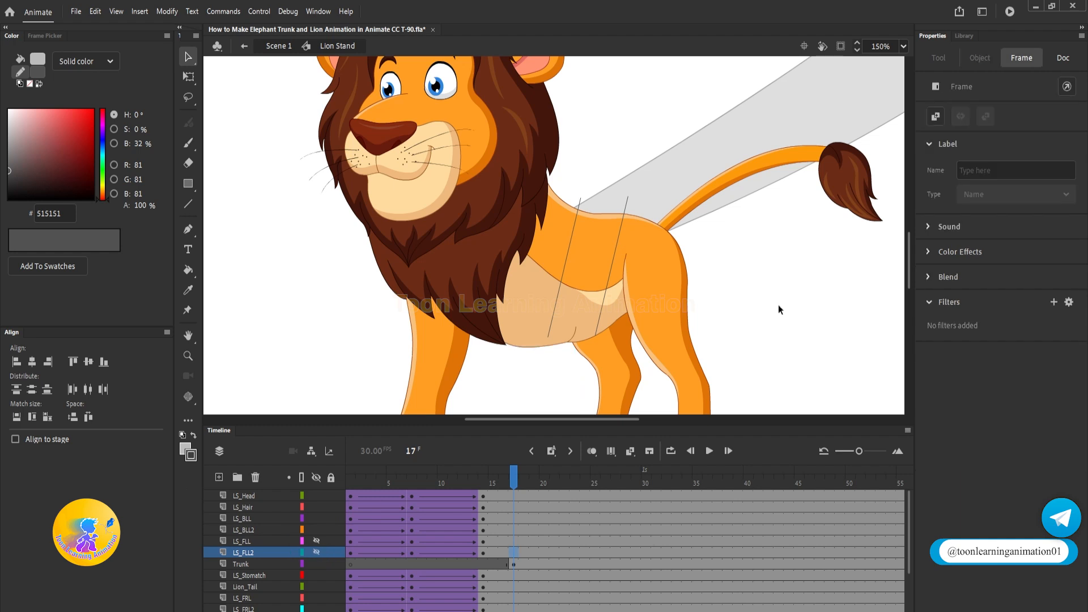
Step: Connect the lower ends of the two slanted lines on the Trunk layer with two straight lines meeting in a point below the belly
scroll(777, 295, "down", 2)
left_click(776, 287)
scroll(573, 314, "up", 3, "ctrl")
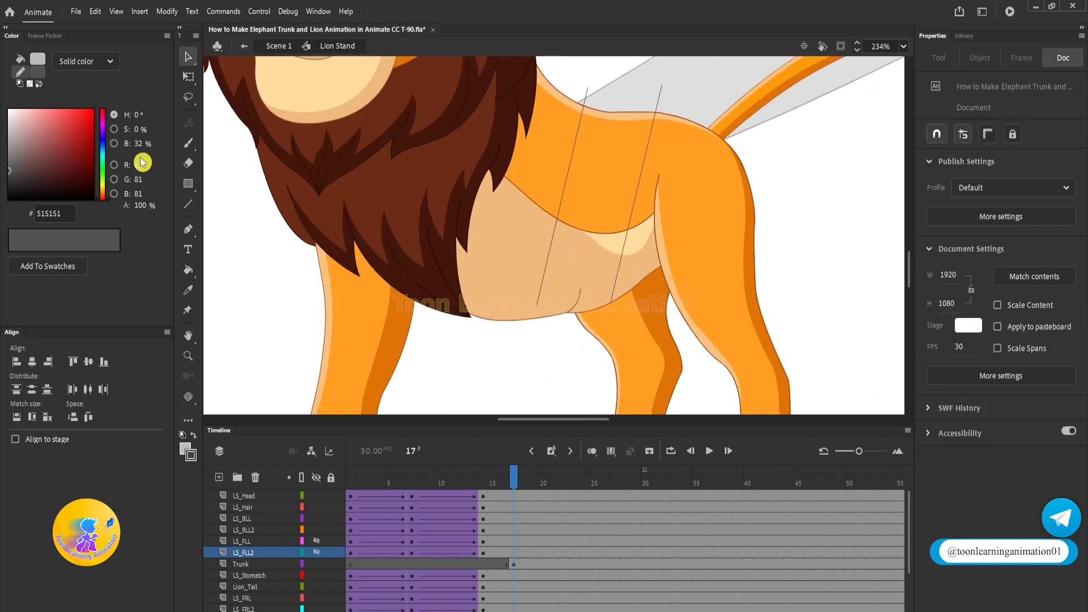
left_click(190, 204)
left_click(523, 565)
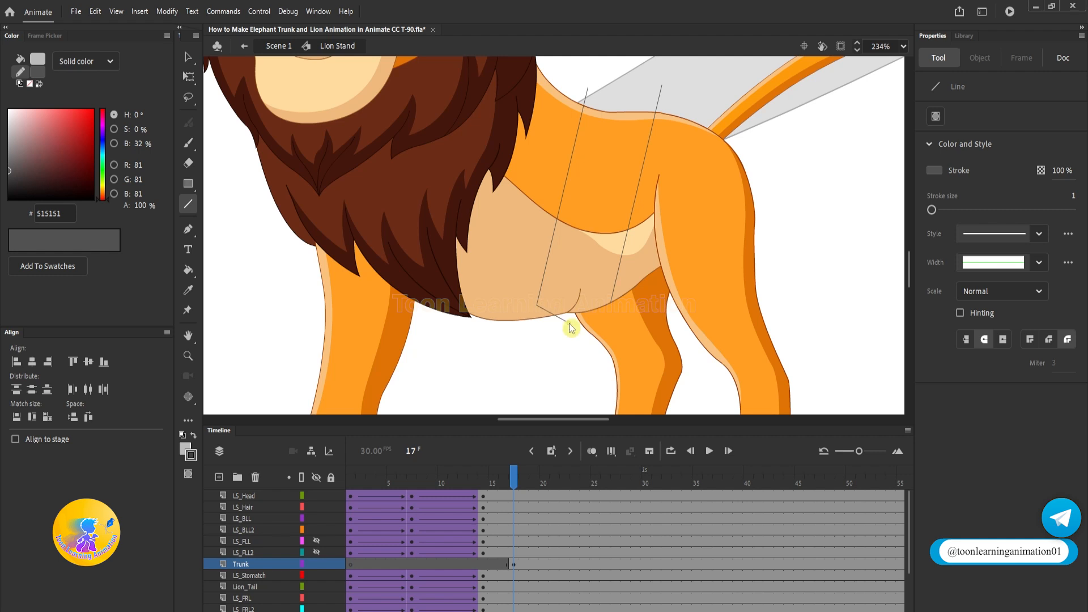
scroll(598, 309, "up", 3)
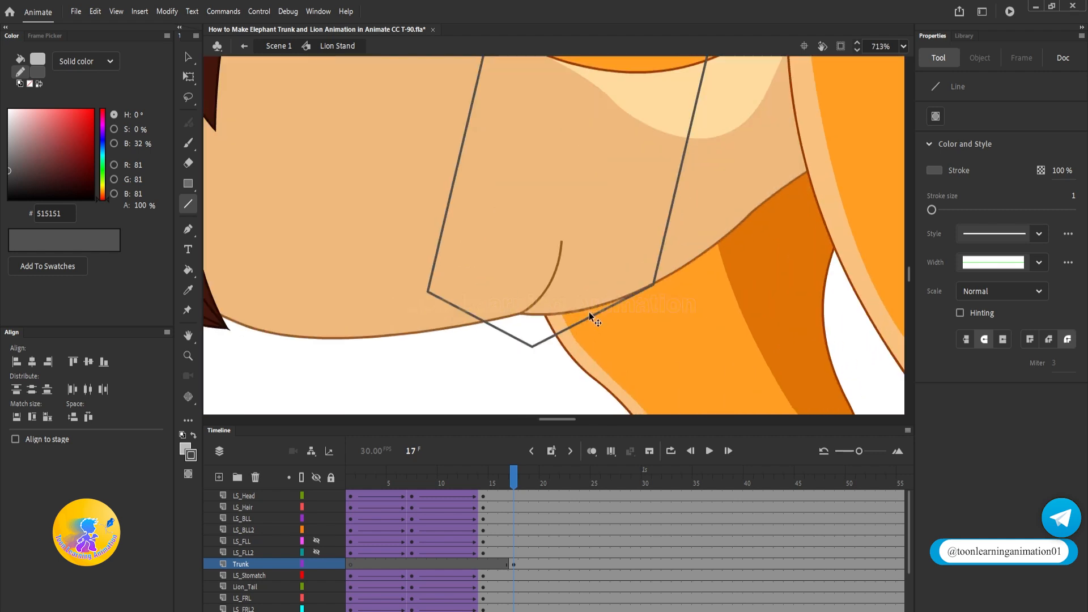
Step: Bend both lower segments outward and pull their meeting point down to give the trunk outline a smooth rounded end
left_click_drag(594, 315, 611, 341)
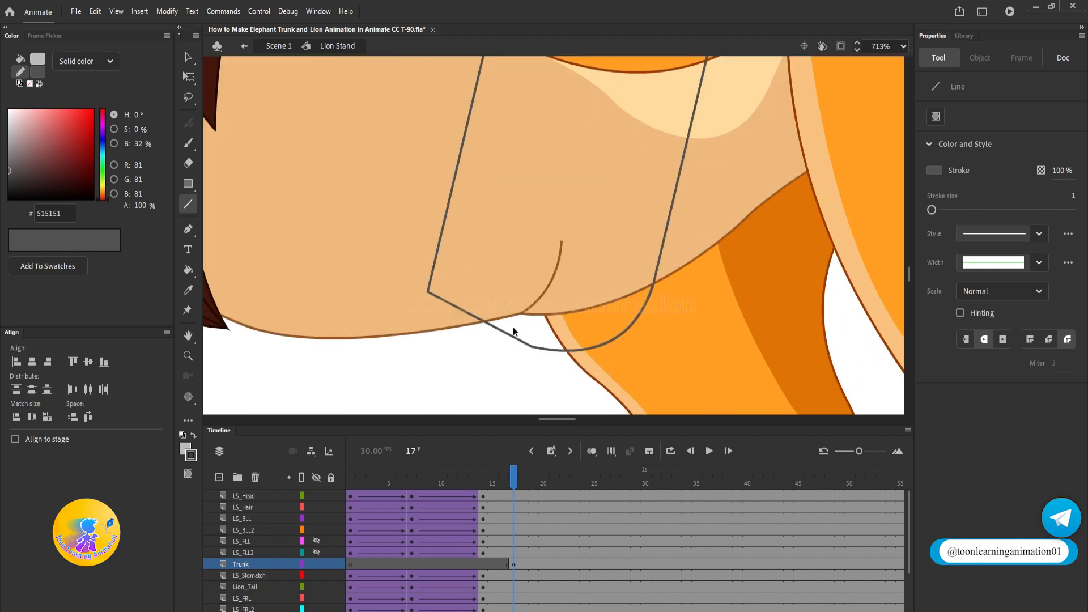
left_click_drag(505, 334, 462, 358)
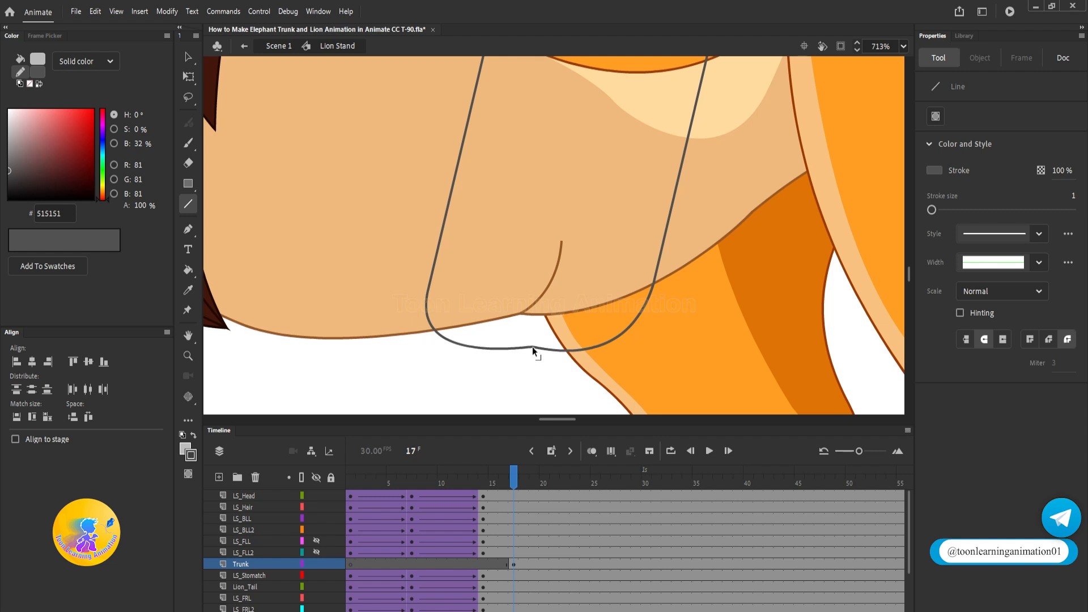
left_click_drag(533, 347, 529, 363)
scroll(529, 361, "down", 3)
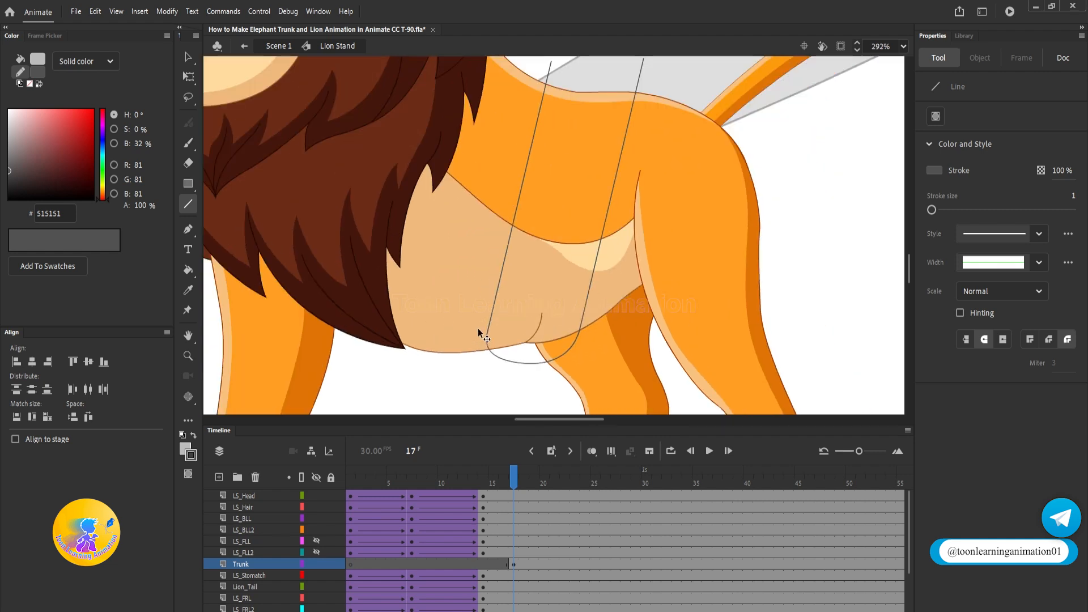
Step: Move the upper end of the mane-side trunk line inward so the outline tapers toward the lion's back
scroll(591, 325, "down", 3)
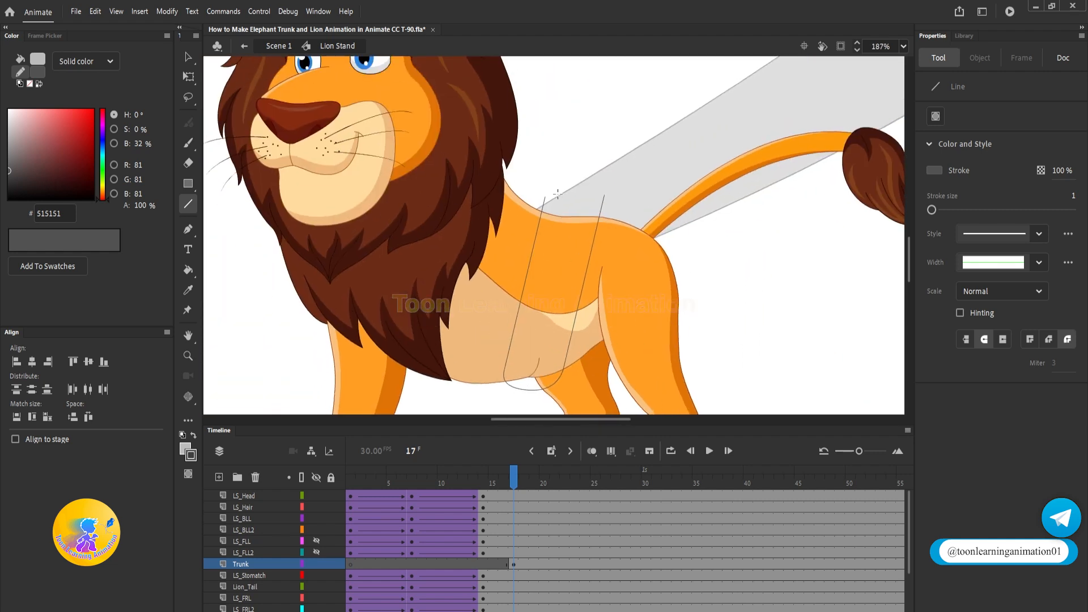
scroll(547, 196, "up", 2)
left_click_drag(544, 199, 634, 208)
scroll(612, 203, "down", 2)
scroll(596, 204, "up", 2)
scroll(608, 213, "down", 3)
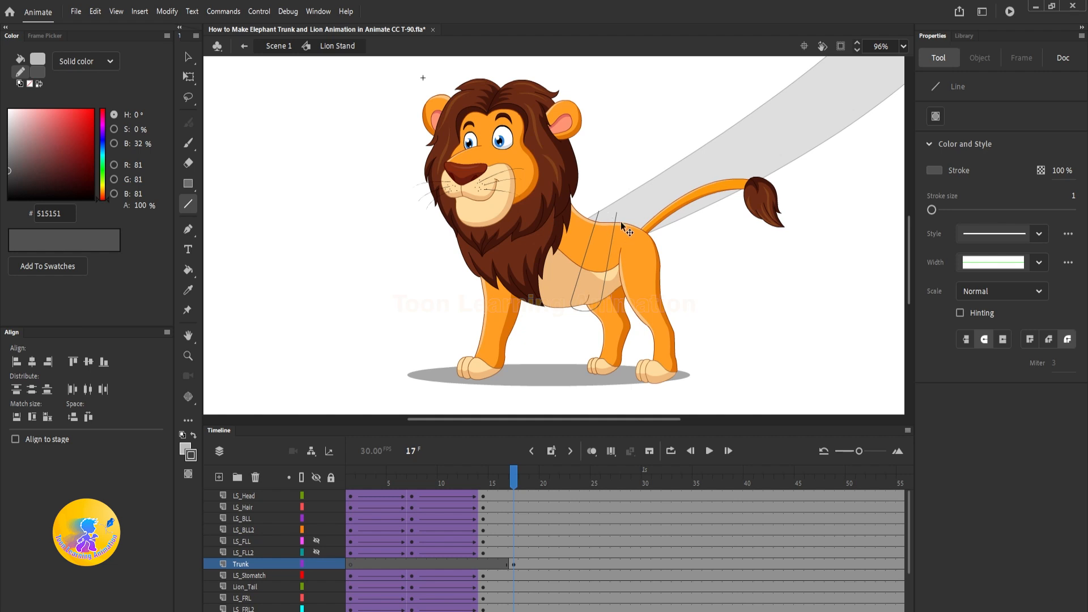
Step: Scale the trunk outline on frame 17 up around its center to about 165 by 339 px
scroll(621, 222, "up", 2)
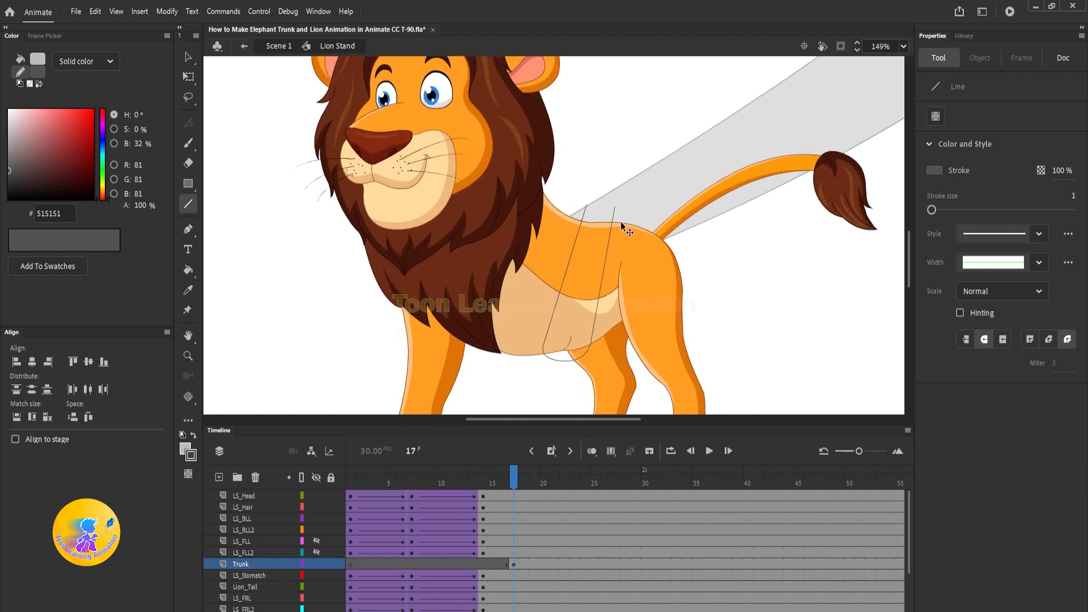
left_click(189, 77)
left_click(516, 565)
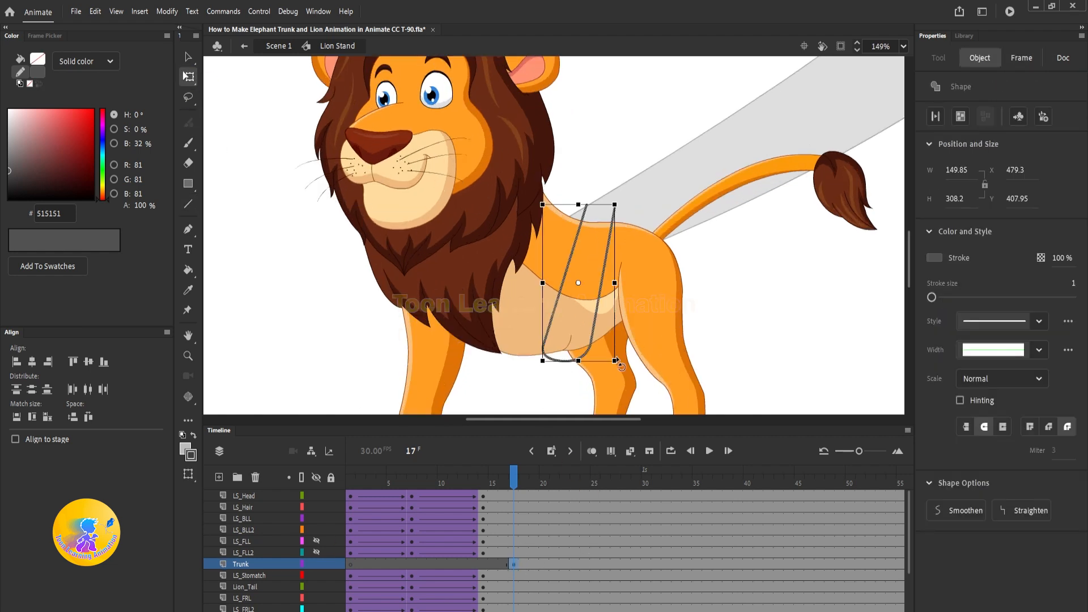
left_click_drag(620, 362, 627, 368)
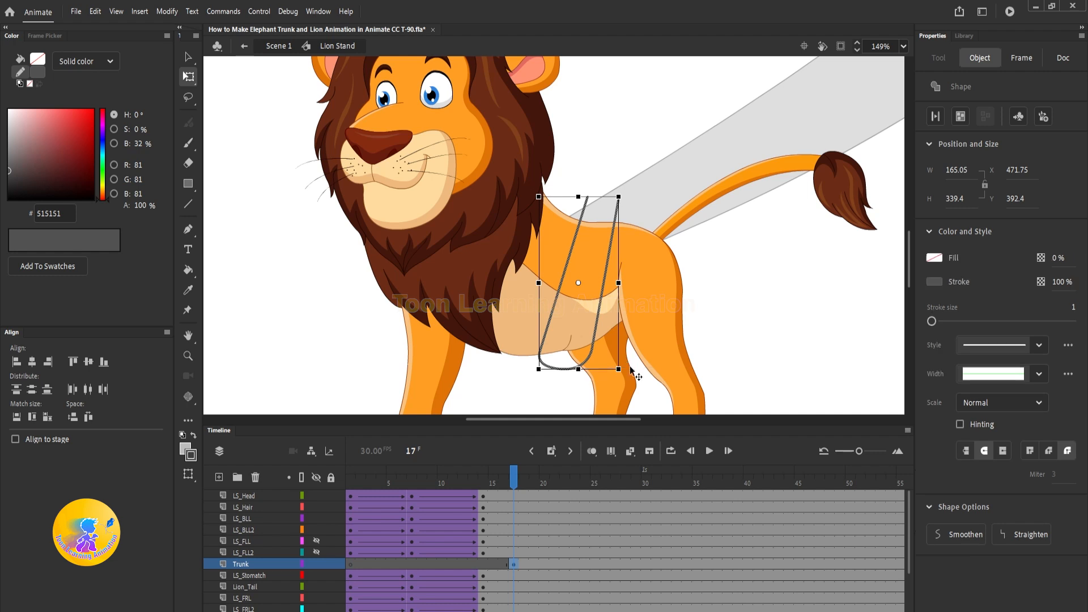
left_click(641, 376)
Step: Bend both long sides of the trunk outline toward the lion's rear so the trunk curves around the body
key("v")
scroll(604, 276, "up", 1)
left_click_drag(604, 276, 619, 280)
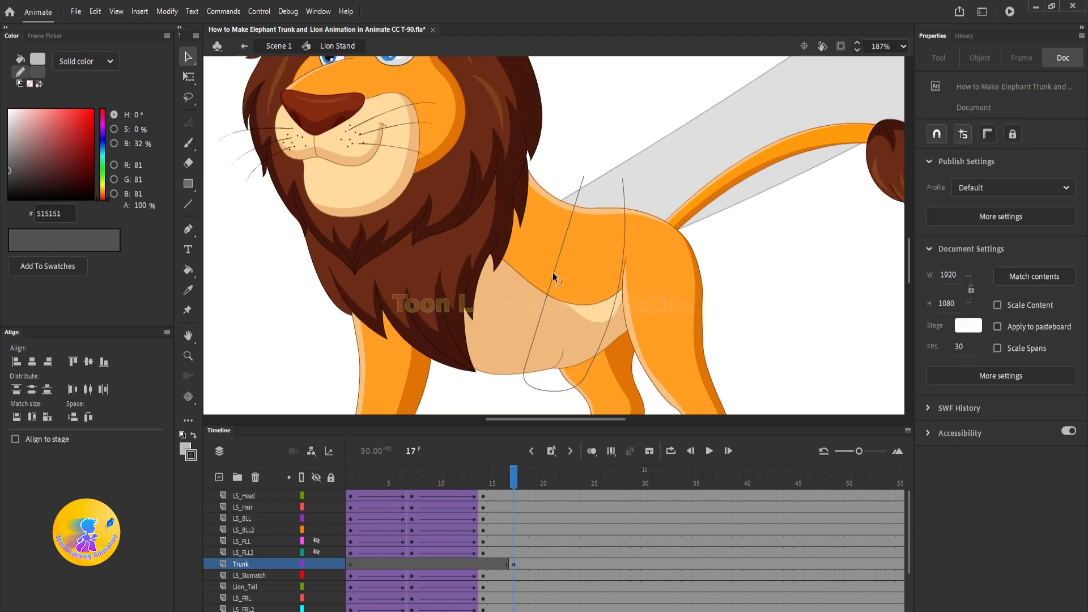
left_click_drag(553, 272, 573, 276)
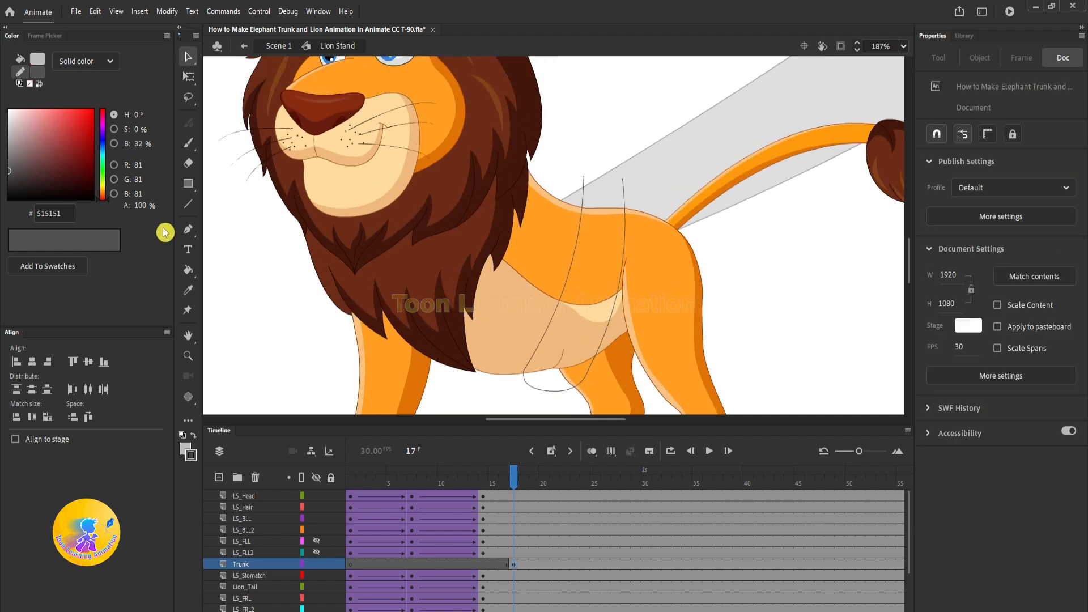
Step: Close the open upper end of the trunk outline with a straight line and fill the shape with gray #BCBCBC
left_click(188, 203)
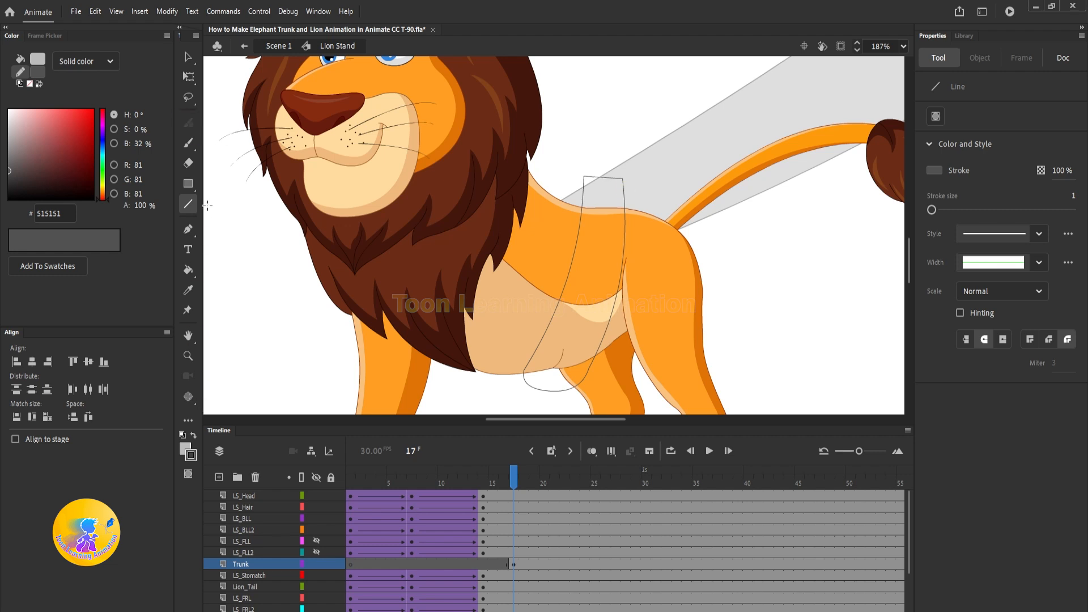
left_click(189, 270)
left_click(187, 451)
left_click(188, 452)
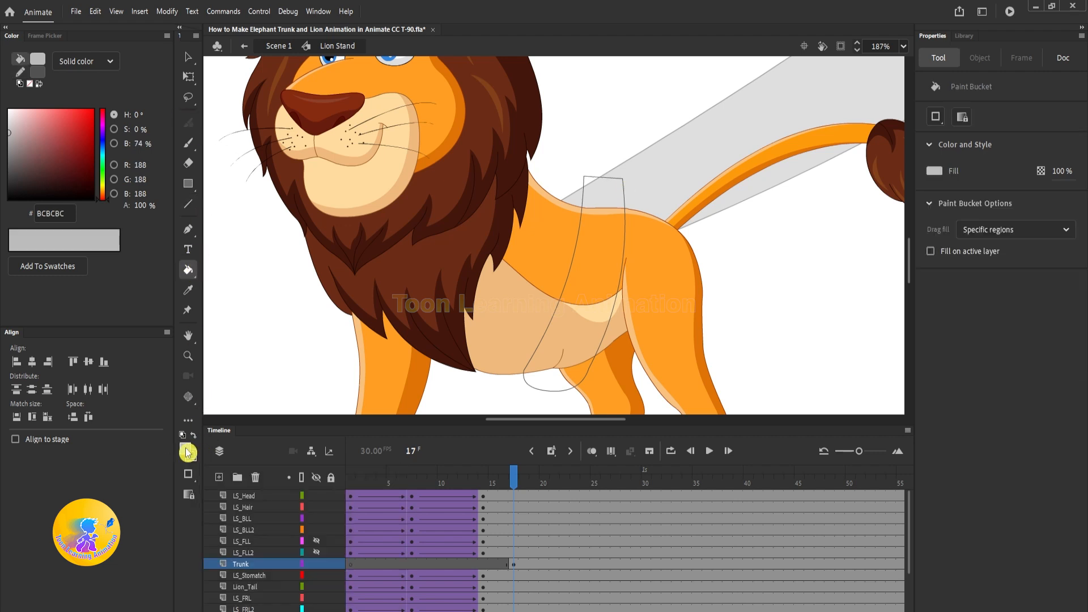
left_click(581, 327)
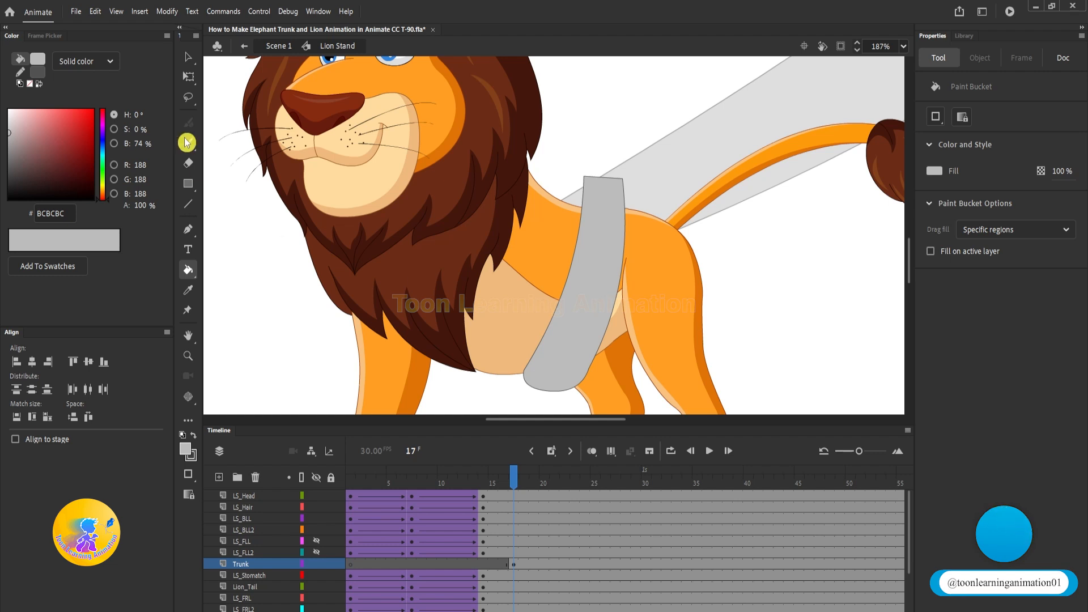
Step: Insert a keyframe at frame 24 on the Trunk layer to hold the full-length trunk shape
left_click(190, 60)
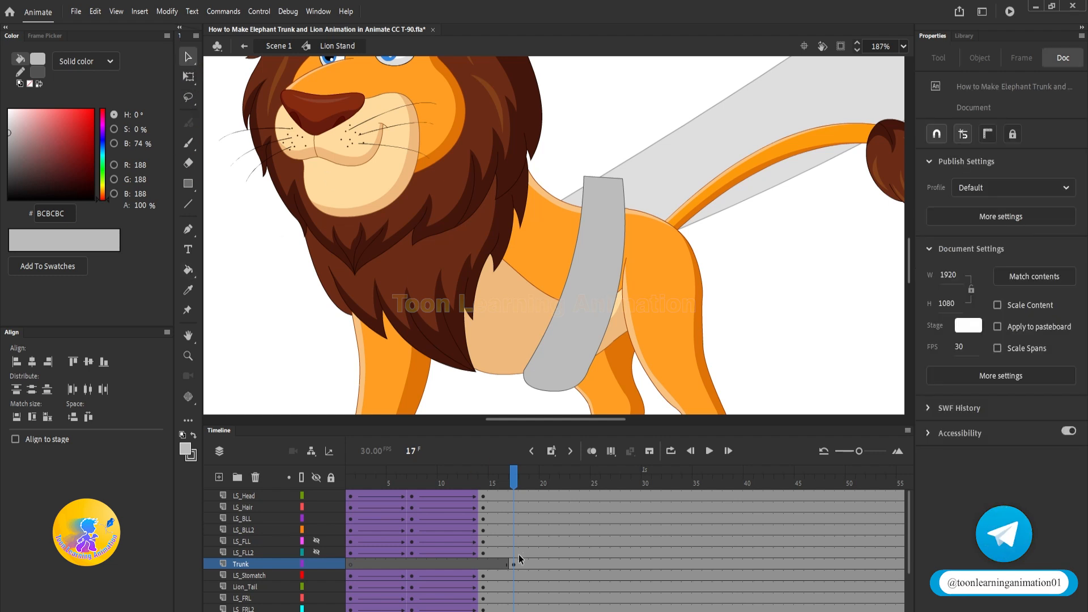
left_click(586, 563)
key("F6")
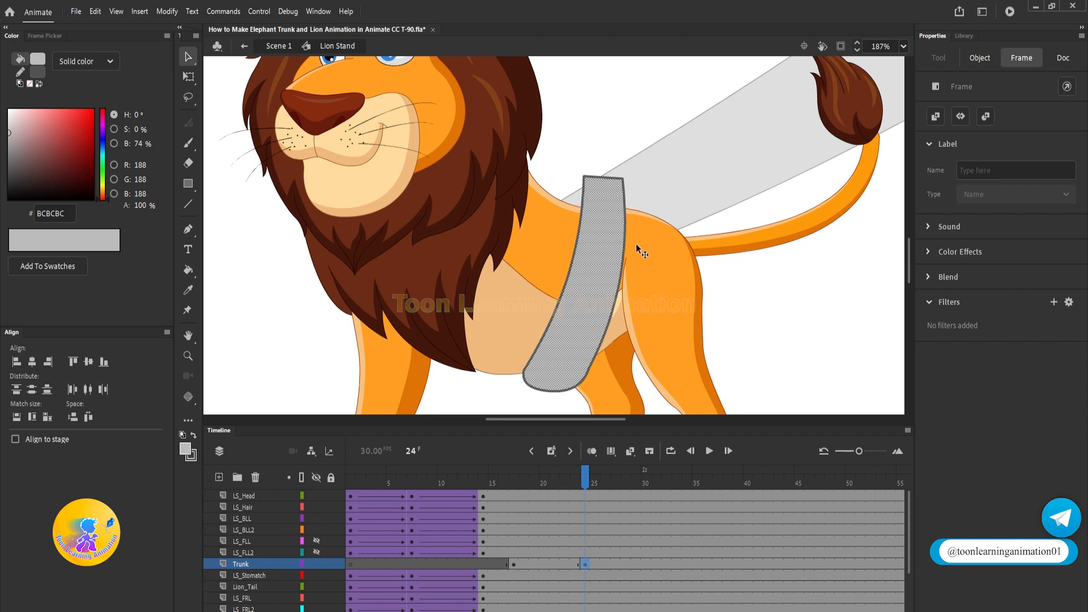
left_click(778, 313)
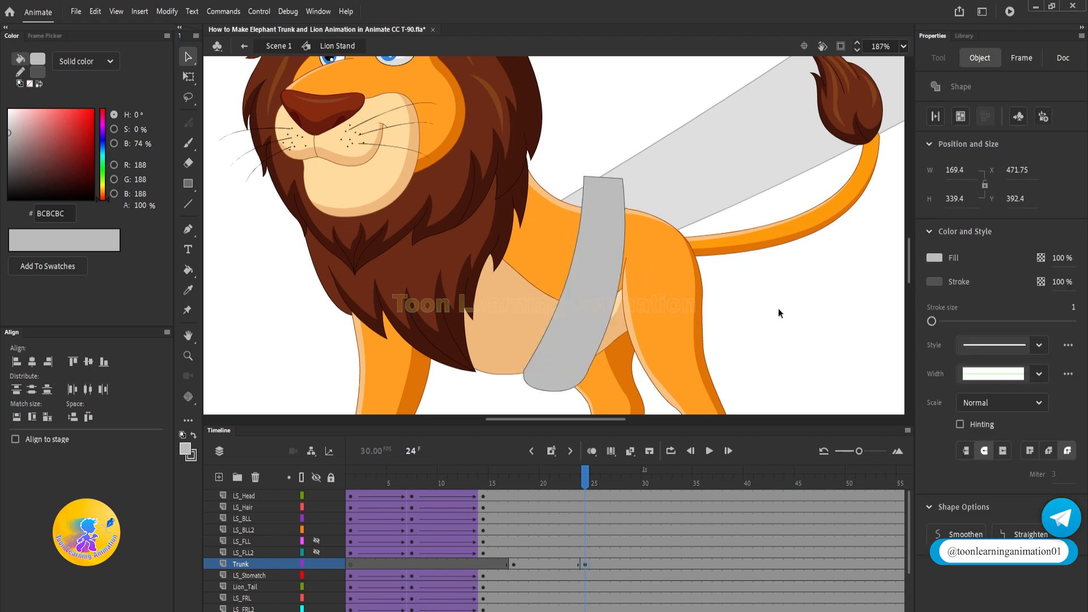
Step: On frame 17, shorten the trunk shape from its upper end to a stub about 115 px high at the belly, with straightened sides
left_click(514, 564)
left_click(666, 302)
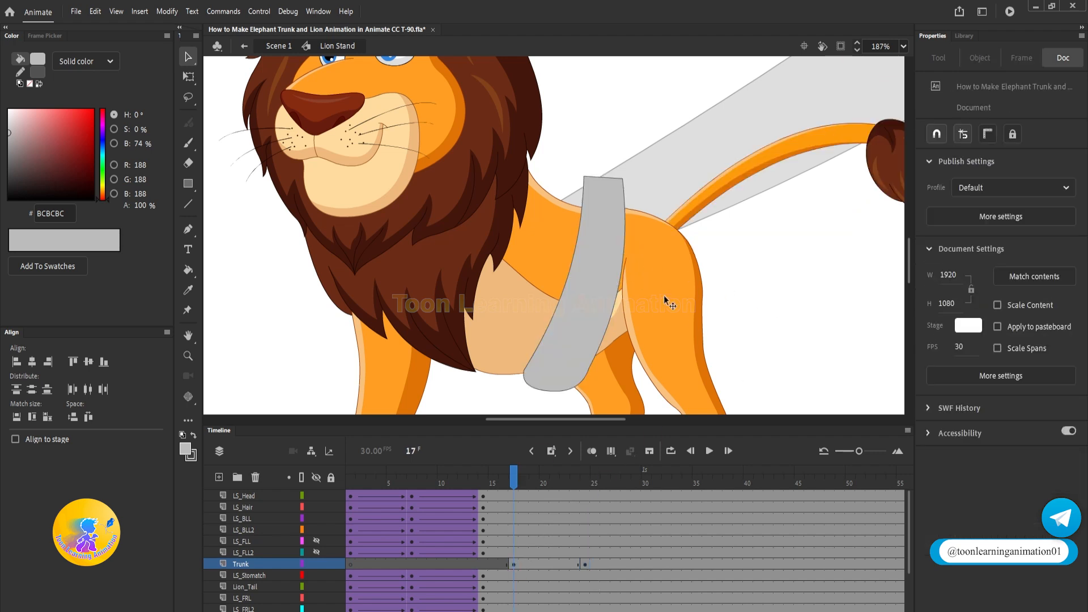
left_click(622, 262)
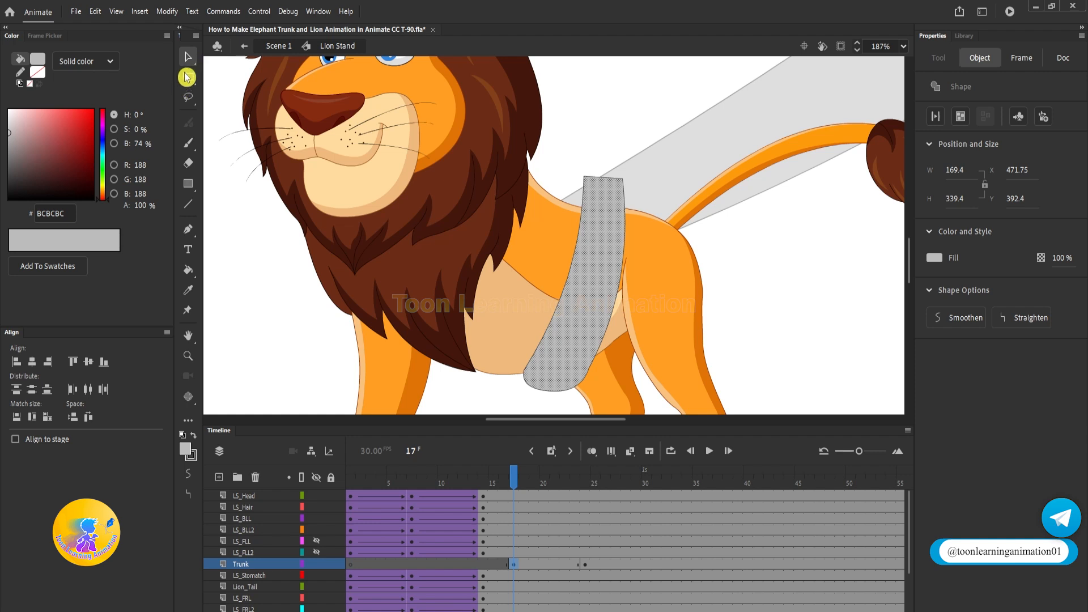
left_click(188, 76)
double_click(610, 265)
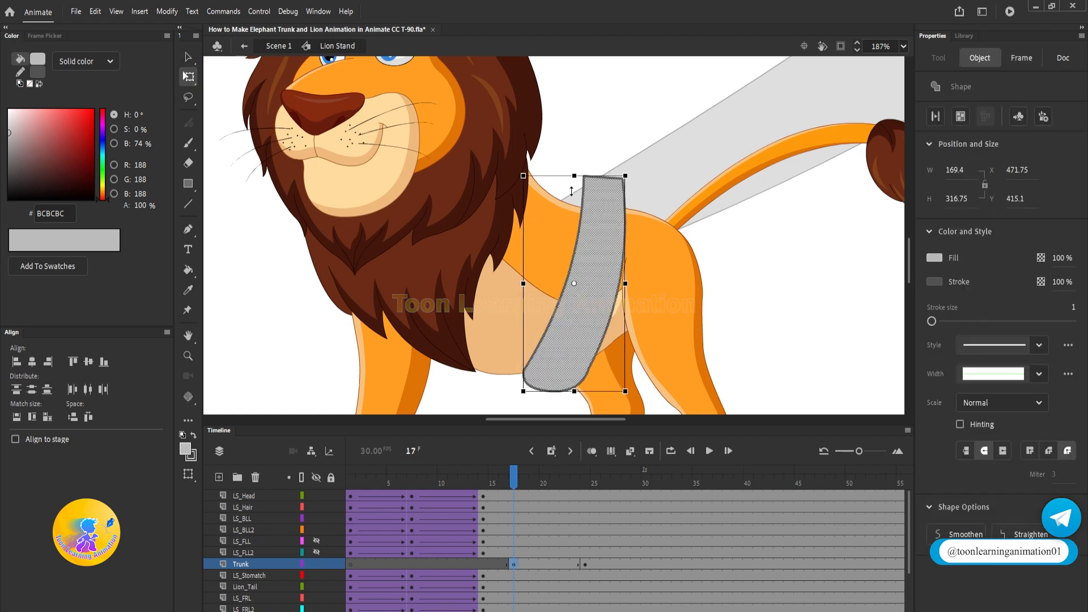
left_click_drag(571, 192, 564, 317)
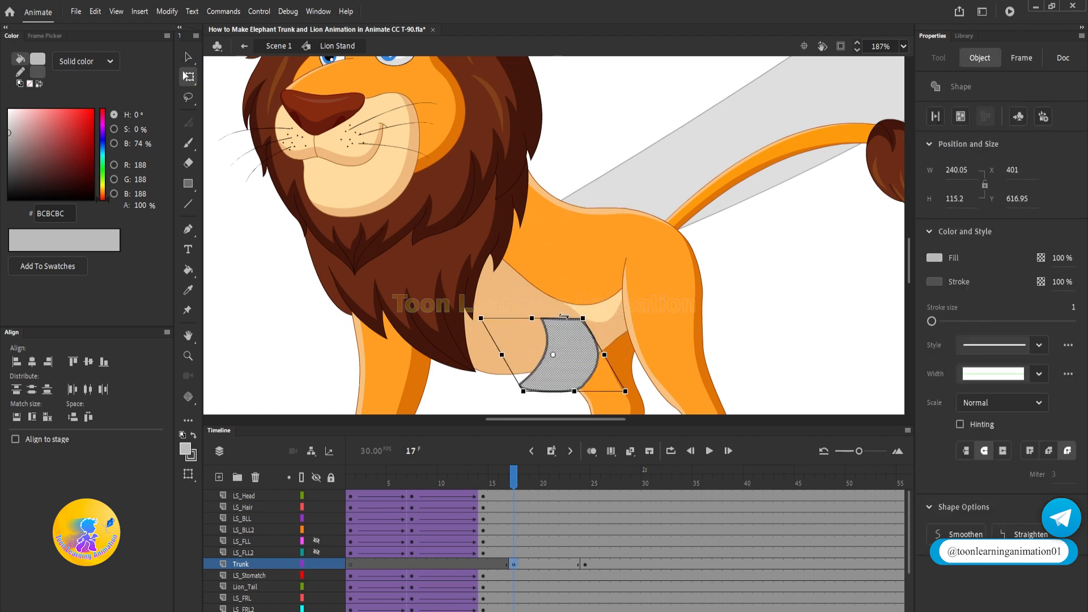
left_click(603, 378)
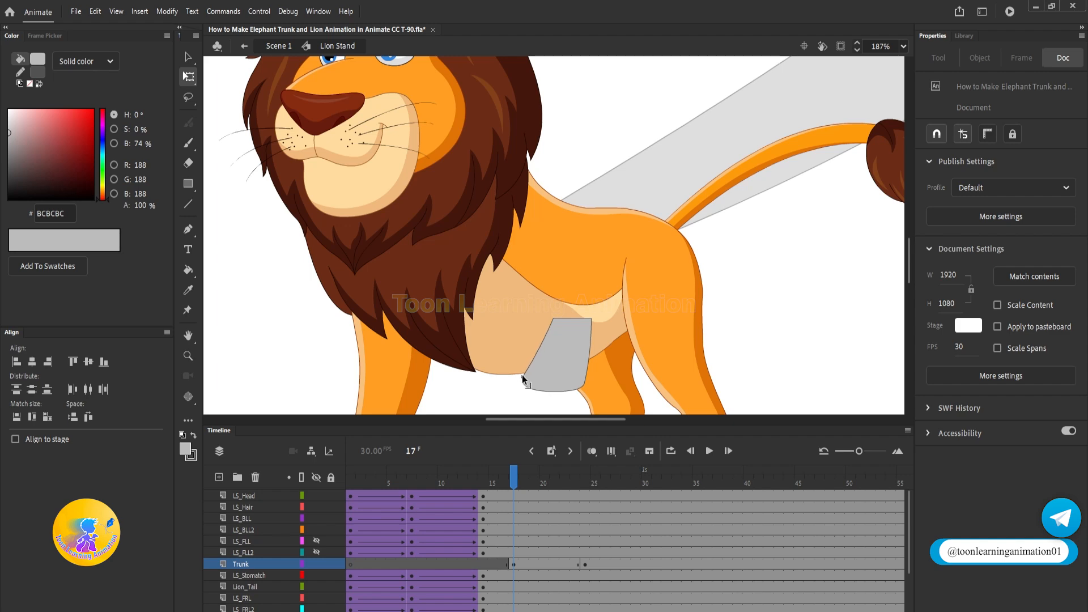
Step: Create a shape tween on the Trunk layer between frames 17 and 24 and scrub through it
right_click(545, 564)
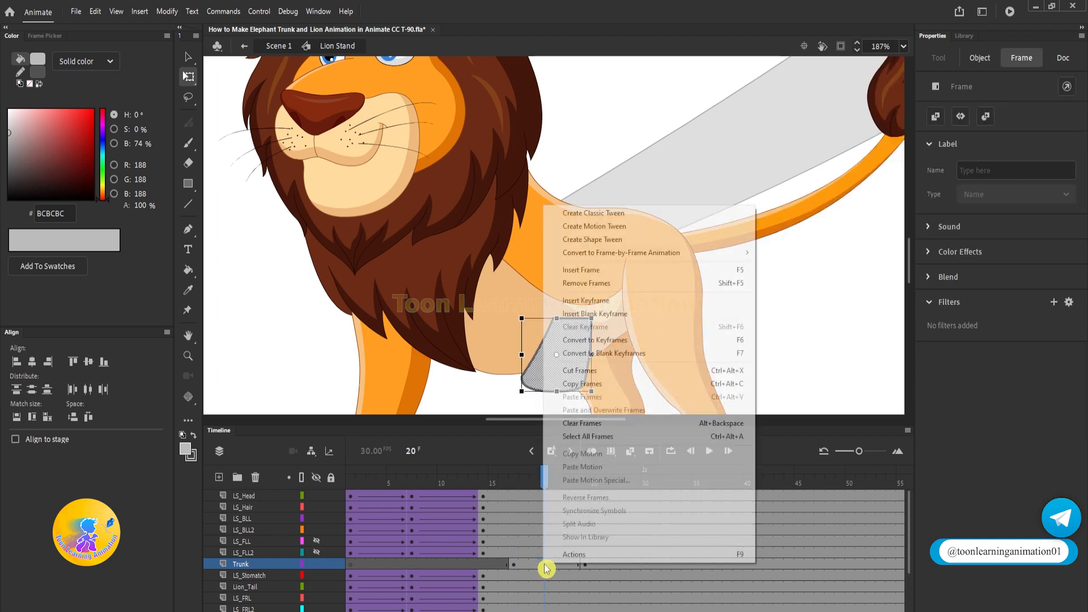
left_click(620, 239)
left_click(511, 482)
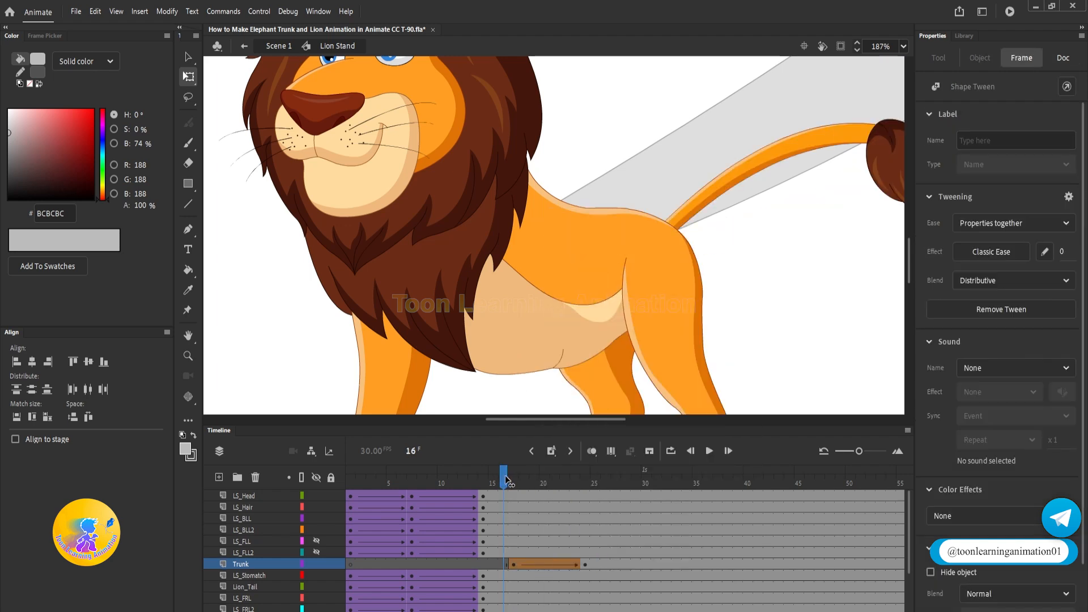
mouse_move(522, 481)
left_mouse_down()
mouse_move(612, 490)
mouse_move(513, 487)
left_mouse_up()
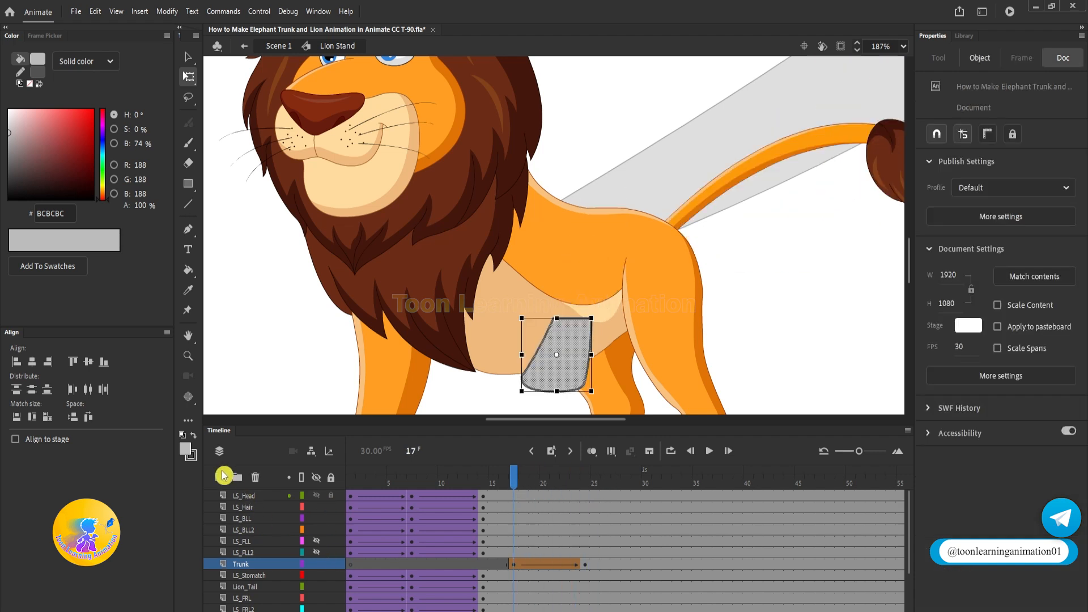
Step: Add a new layer above the Trunk layer and name it S
left_click(219, 477)
double_click(244, 564)
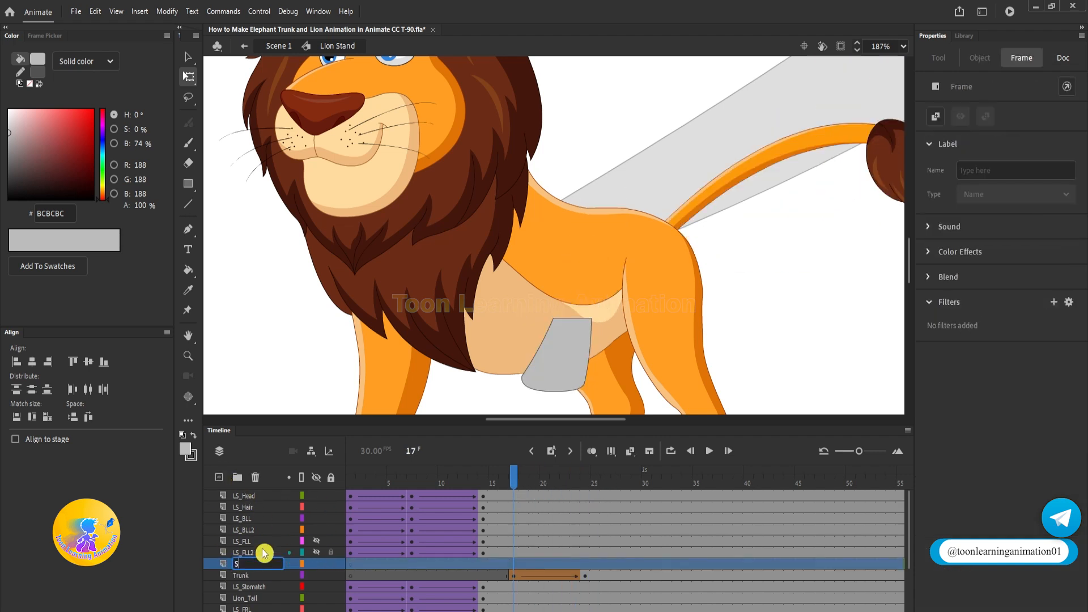
type("S")
key("Return")
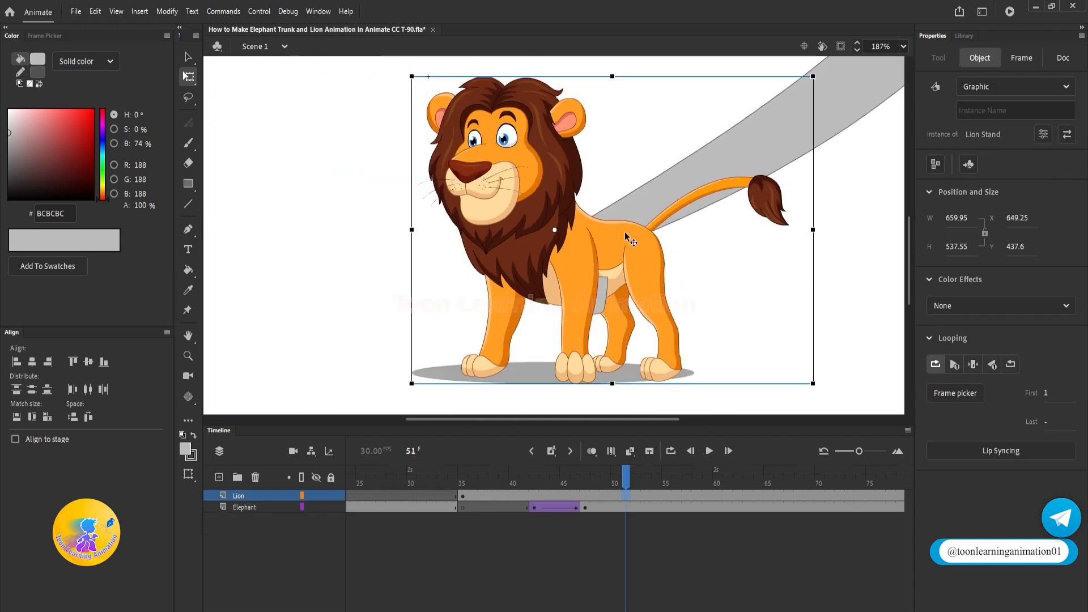
Step: Copy the trunk tip from inside the elephant's Trunk symbol and return to Scene 1
double_click(686, 184)
left_click(578, 247)
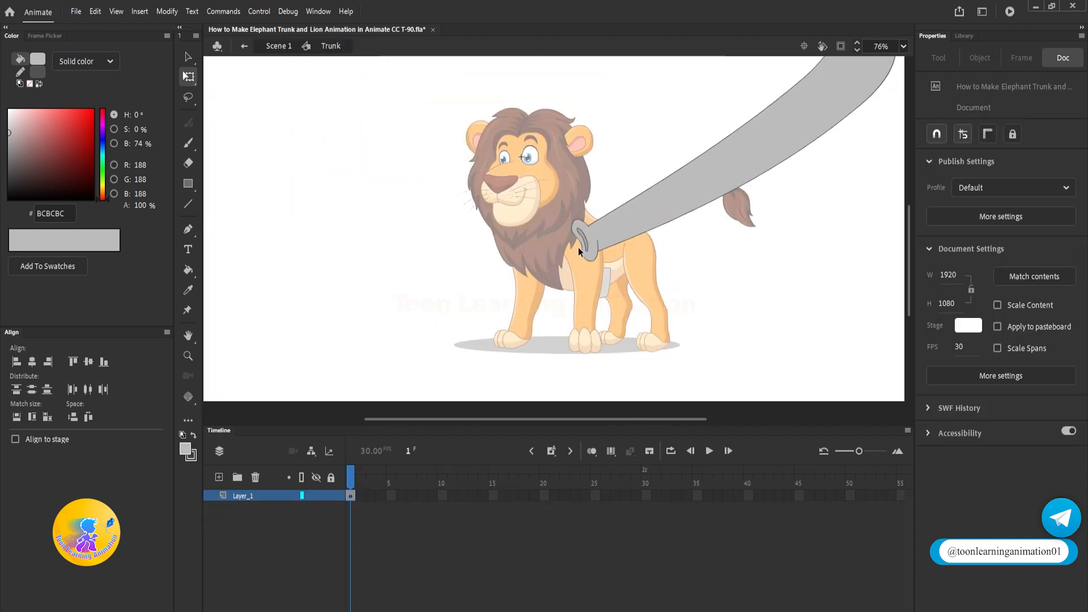
left_click(588, 230)
key("ctrl+b")
left_click(803, 316)
left_click(586, 238)
double_click(735, 274)
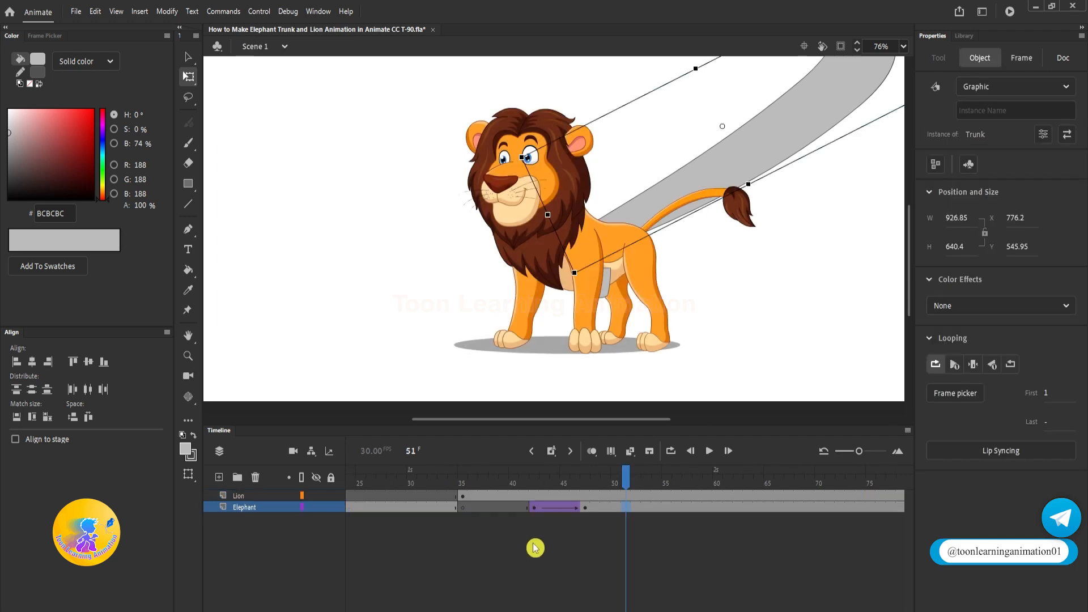
Step: Reopen the Lion Stand symbol, insert a keyframe at frame 17 on layer S and paste the trunk tip there
double_click(619, 264)
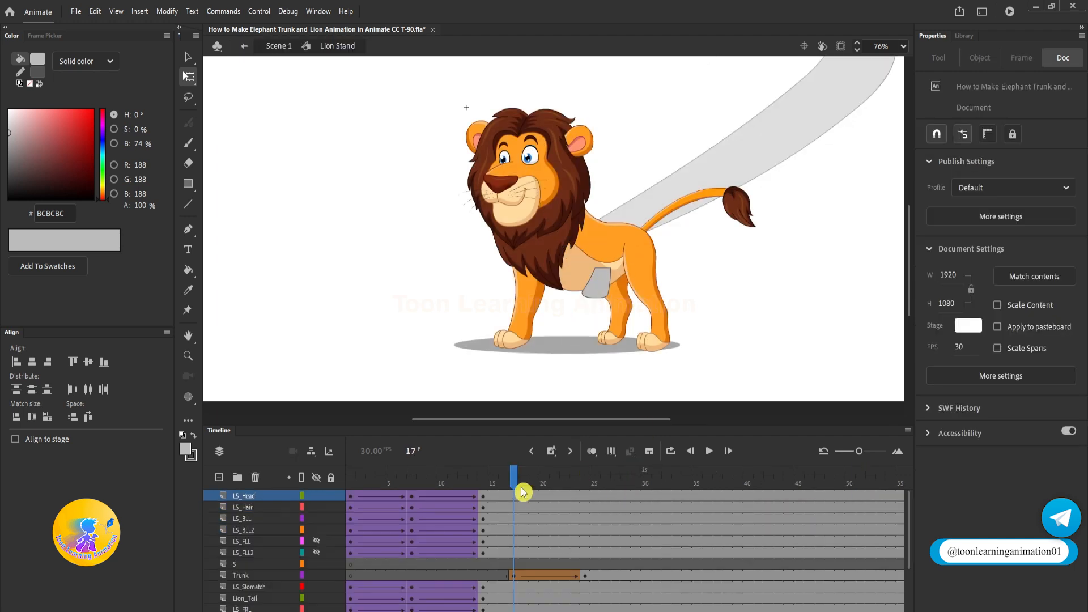
left_click(514, 564)
left_click(553, 453)
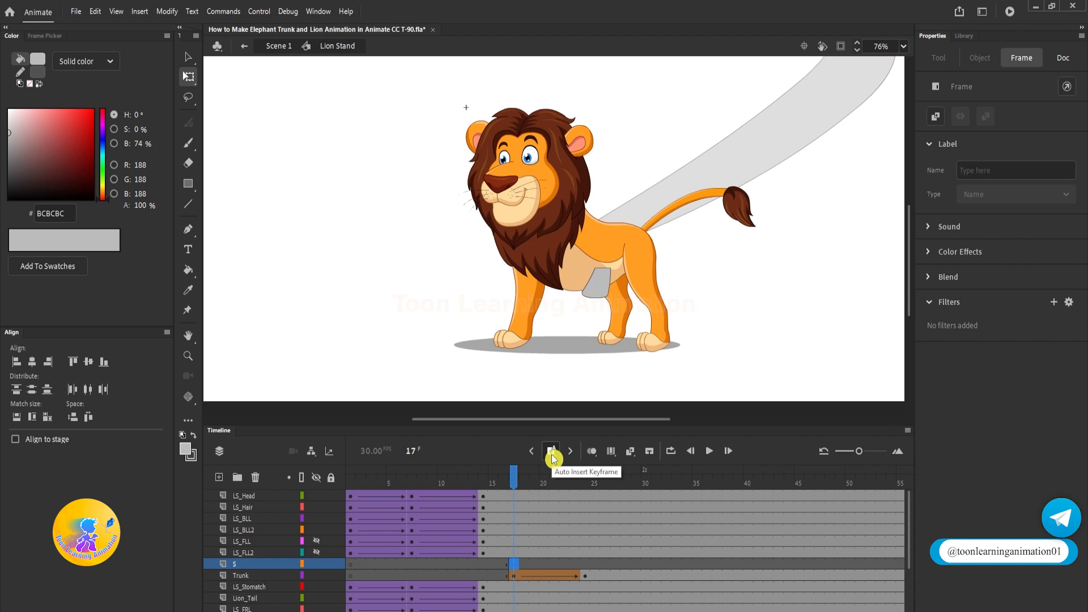
left_click(557, 240)
scroll(579, 223, "up", 2)
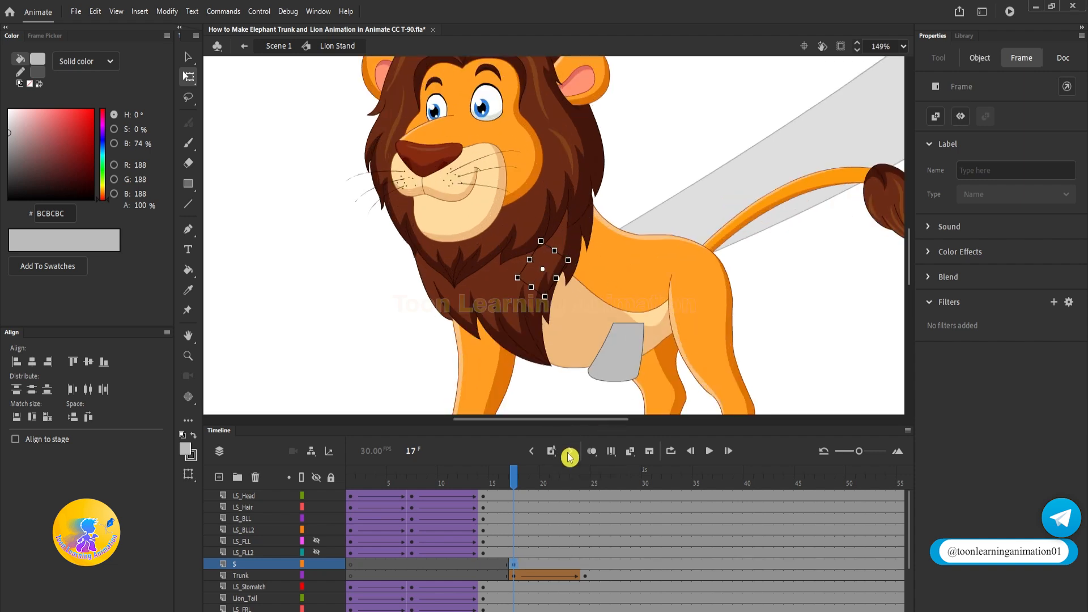
Step: Move the pasted trunk tip onto the upper end of the short trunk piece and rotate it so its opening faces up
key("shift+Right")
key("shift+Right")
key("shift+Right")
key("shift+Right")
key("shift+Right")
key("shift+Right")
key("shift+Right")
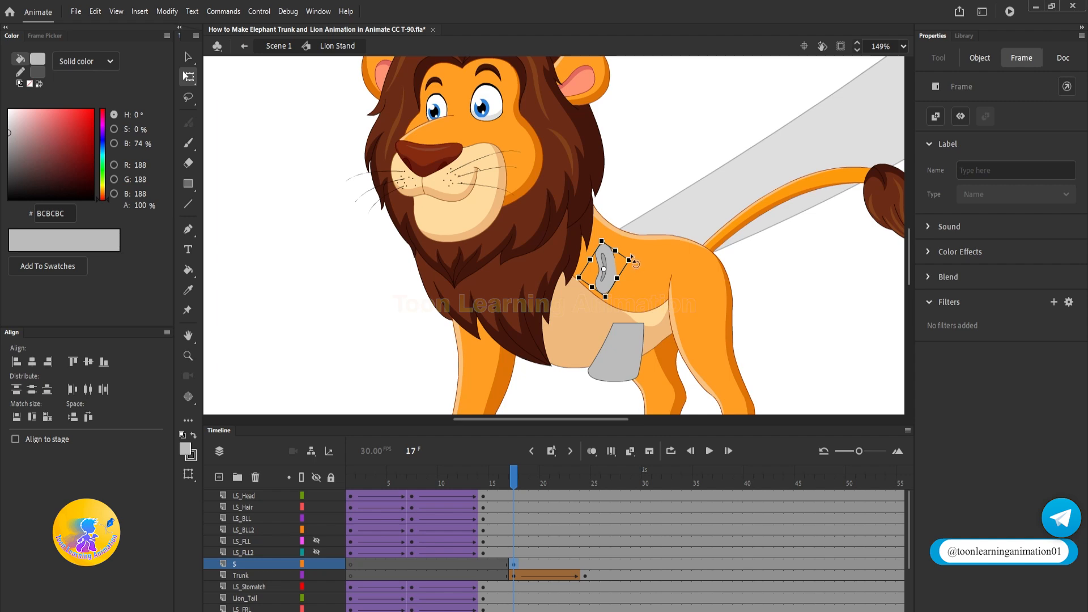
left_click_drag(633, 261, 652, 354)
scroll(655, 321, "up", 3)
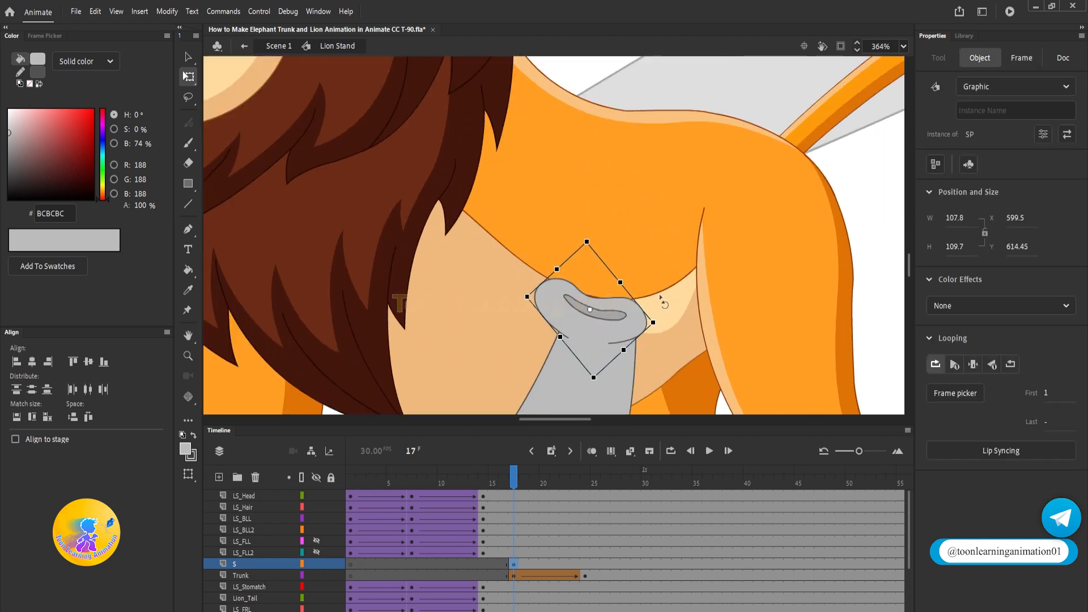
left_click_drag(661, 297, 626, 318)
scroll(626, 318, "down", 3)
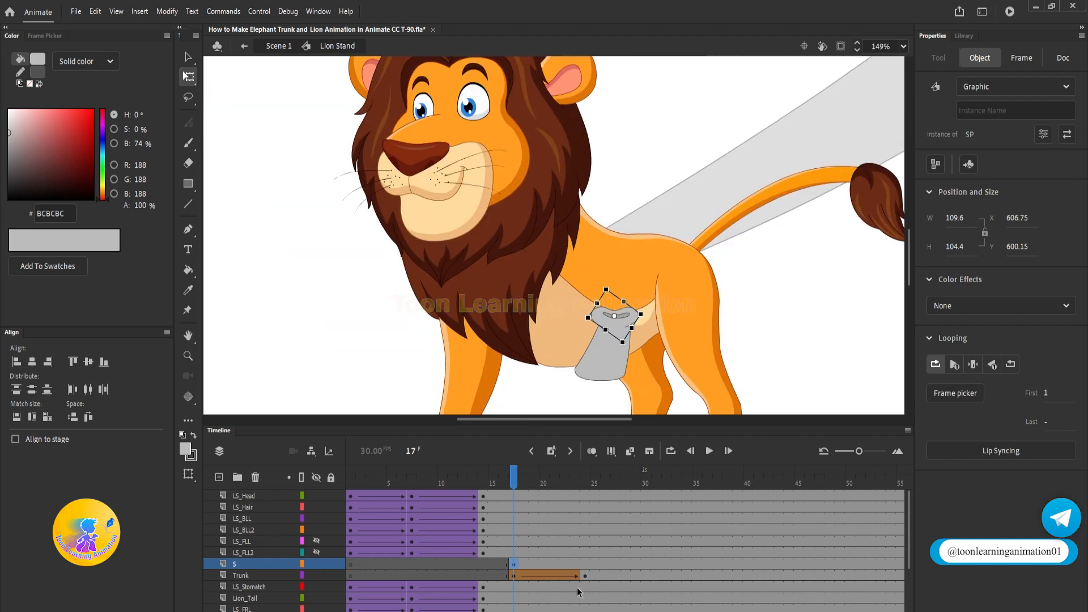
Step: Insert a keyframe at frame 24 on layer S and move the trunk tip onto the upper end of the full-length trunk
left_click(583, 563)
scroll(636, 252, "up", 1)
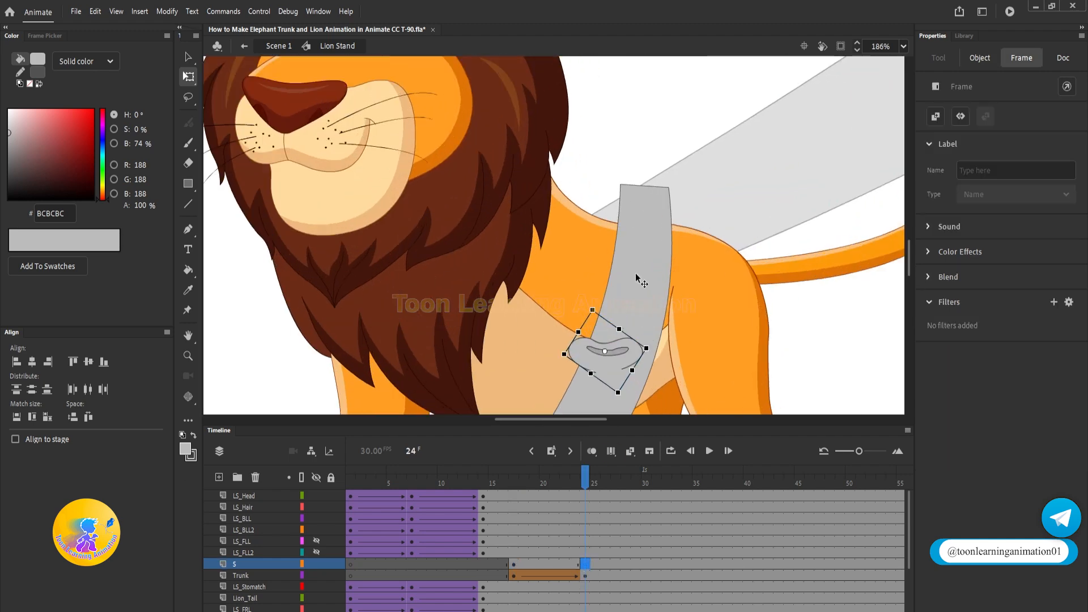
left_click_drag(622, 353, 661, 191)
scroll(666, 190, "down", 3)
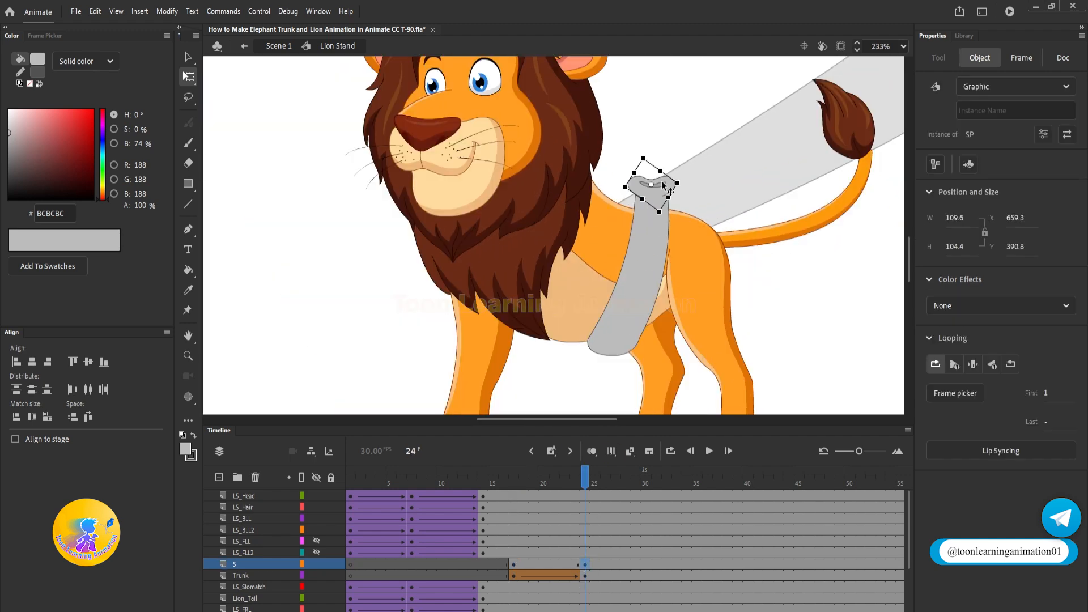
Step: Create a classic tween for the trunk tip on layer S between frames 17 and 24 and scrub through it
left_click(544, 563)
right_click(544, 563)
left_click(602, 215)
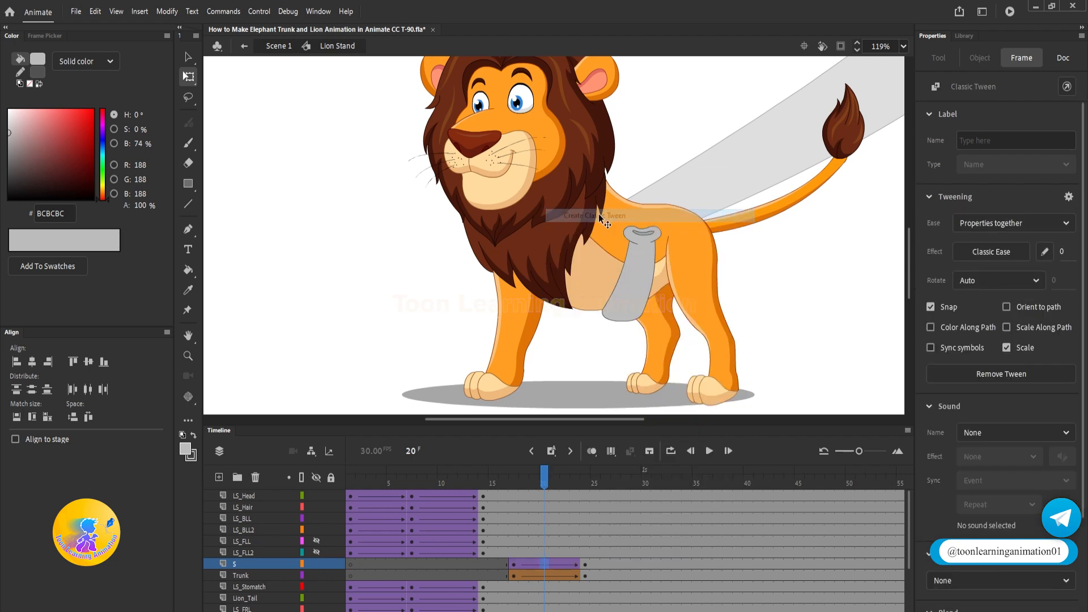
scroll(618, 213, "down", 2)
left_click_drag(542, 482, 238, 451)
Step: Show the hidden front leg layers LS_FLL and LS_FLL2 again and return to Scene 1
left_click_drag(317, 552, 316, 542)
double_click(808, 290)
Step: Play the Scene 1 timeline to check the trunk wrapping around the lion
left_click_drag(664, 472, 870, 499)
key("Return")
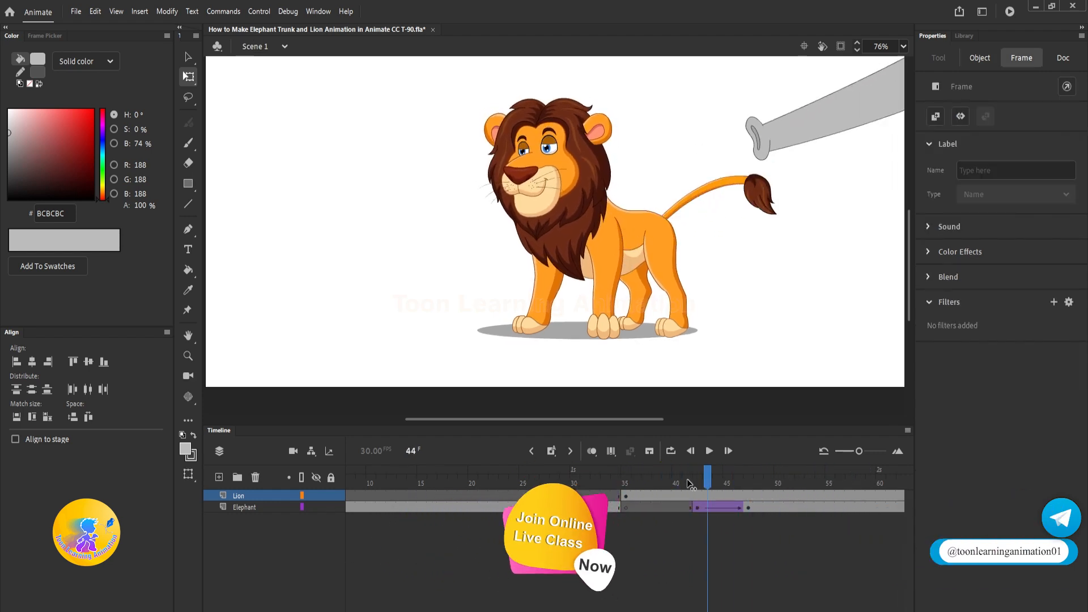
left_click(722, 343)
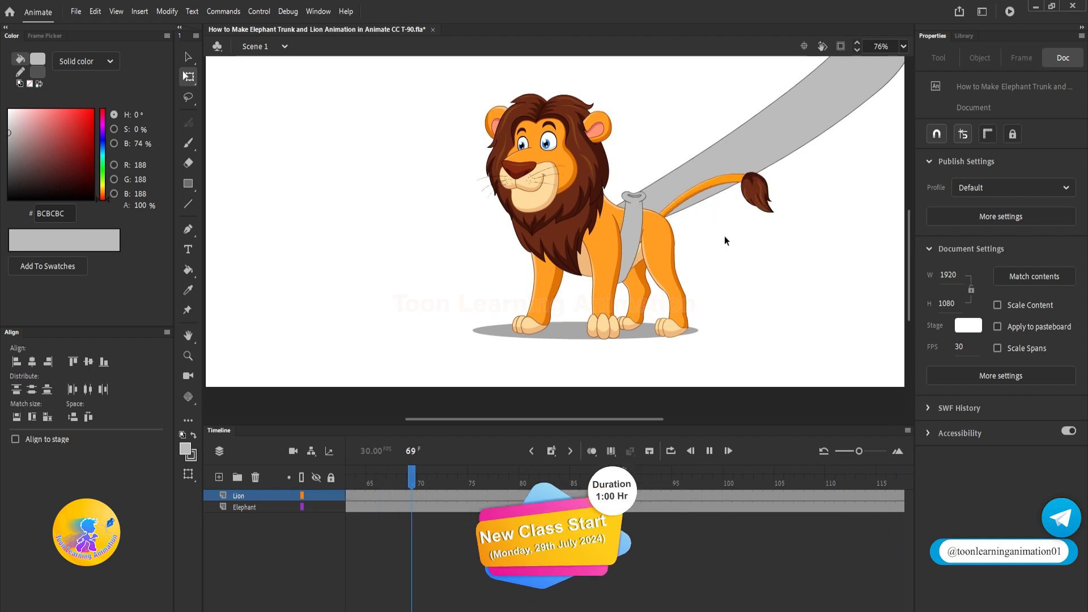
left_click(441, 465)
key("v")
left_click(547, 469)
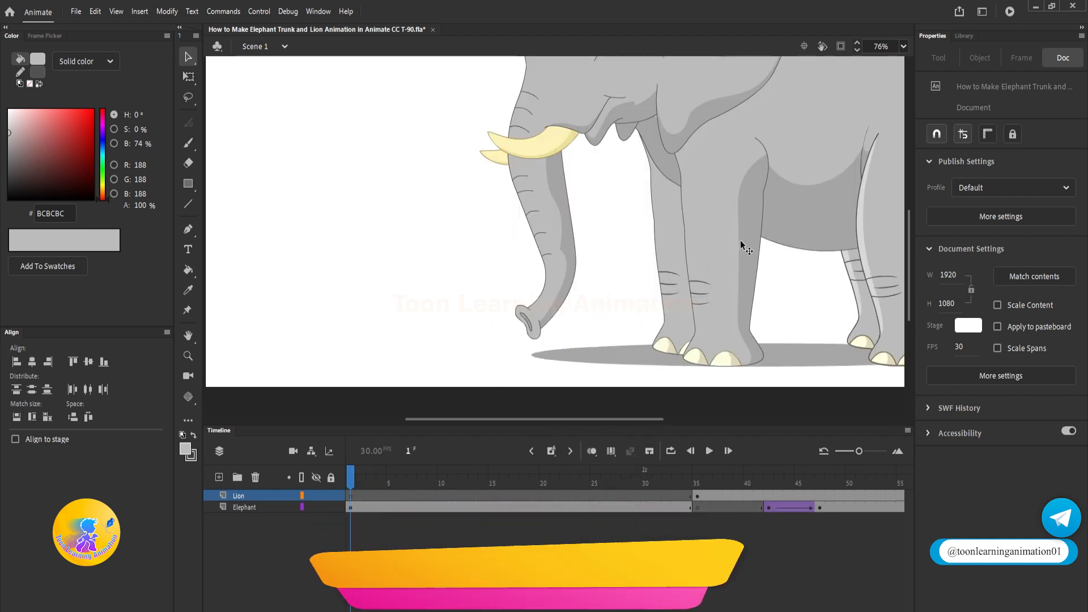
Step: Resize the elephant on frame 1 to about 1130 × 865 px and position it at about X 411, Y 88 on the stage
key("ctrl+minus")
key("ctrl+minus")
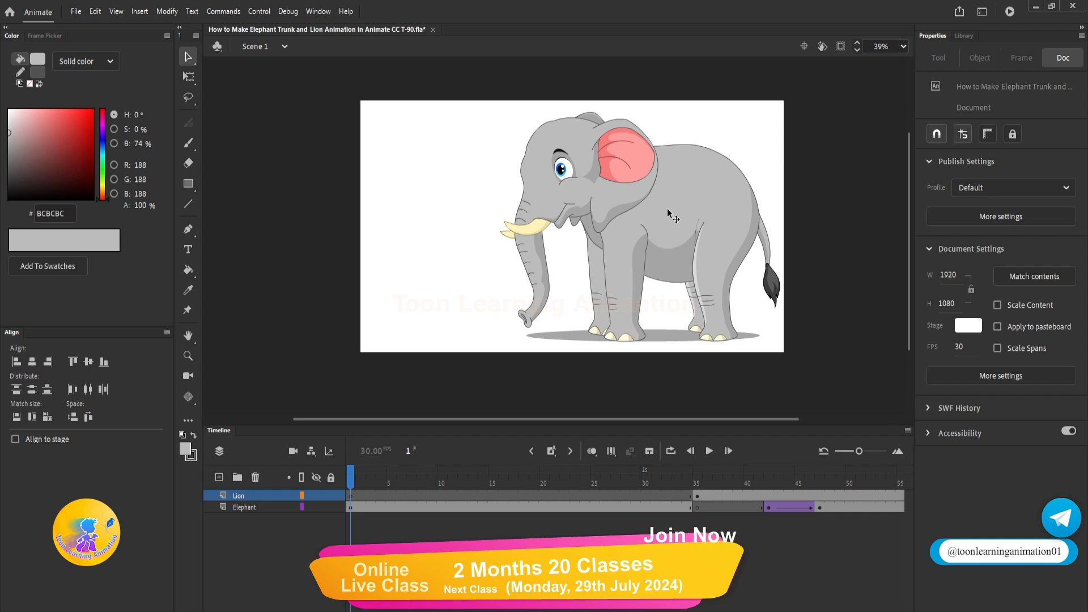
left_click(667, 209)
key("q")
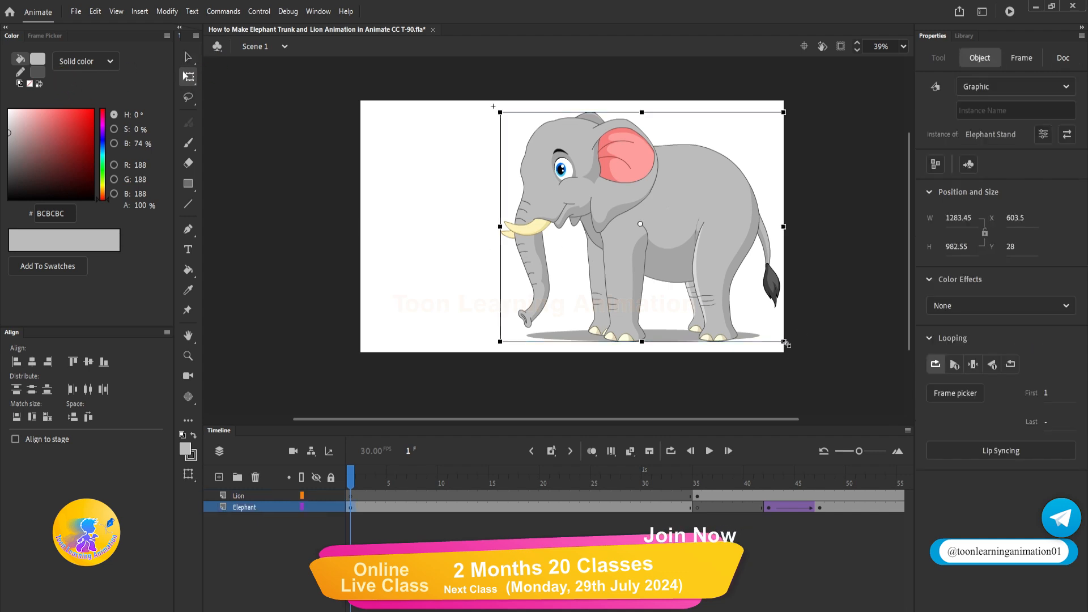
left_click_drag(785, 343, 805, 358)
left_click_drag(698, 238, 649, 238)
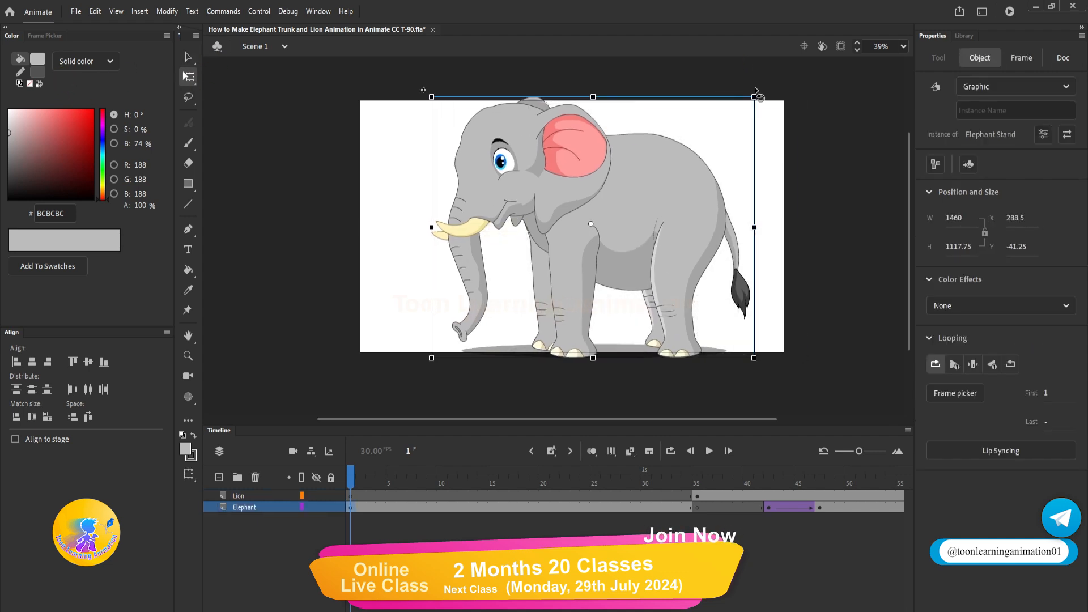
left_click_drag(755, 93, 723, 122)
left_click_drag(620, 224, 608, 223)
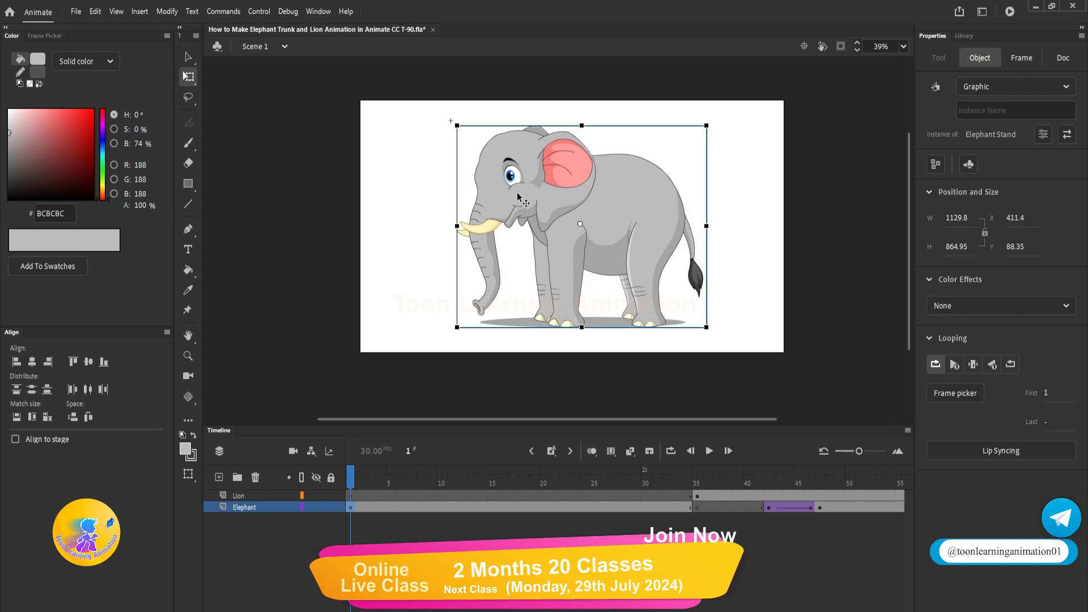
Step: Play the Scene 1 timeline to check the resized elephant and the trunk wrapping around the lion
key("Return")
key("Return")
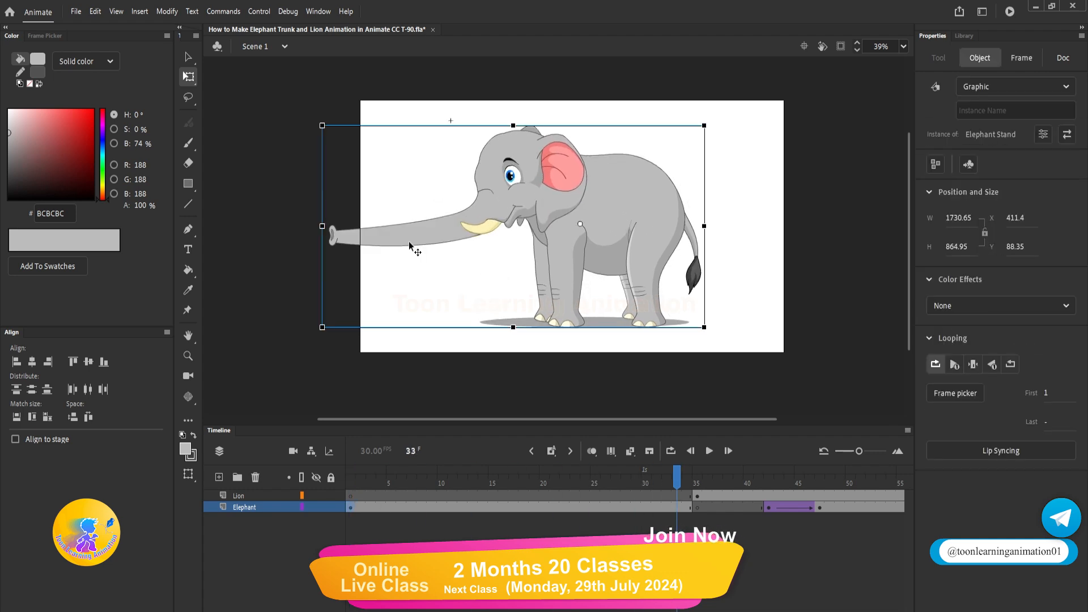
key("Return")
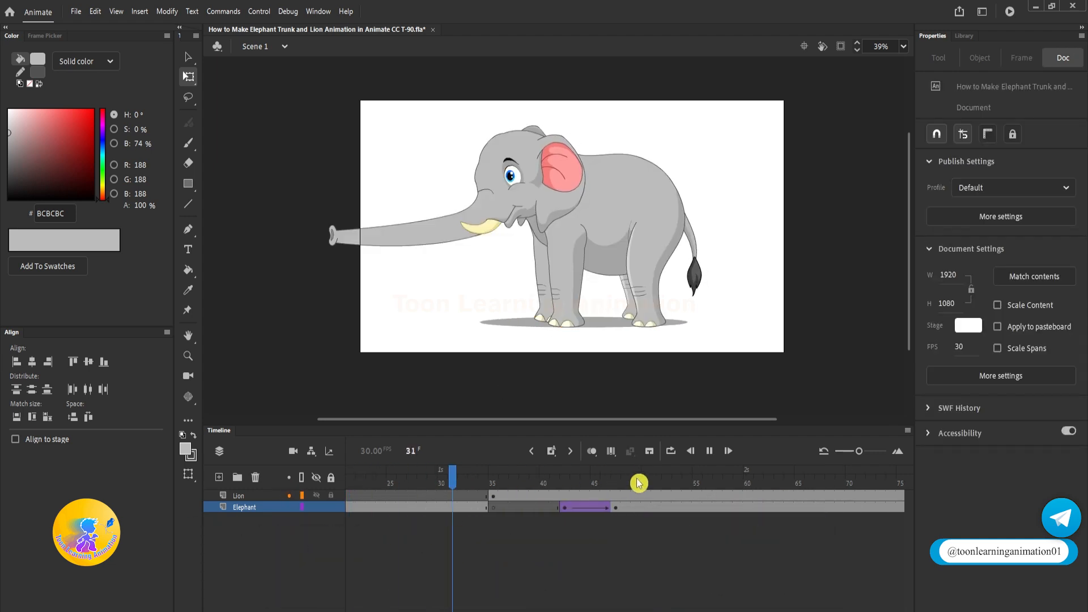
key("Return")
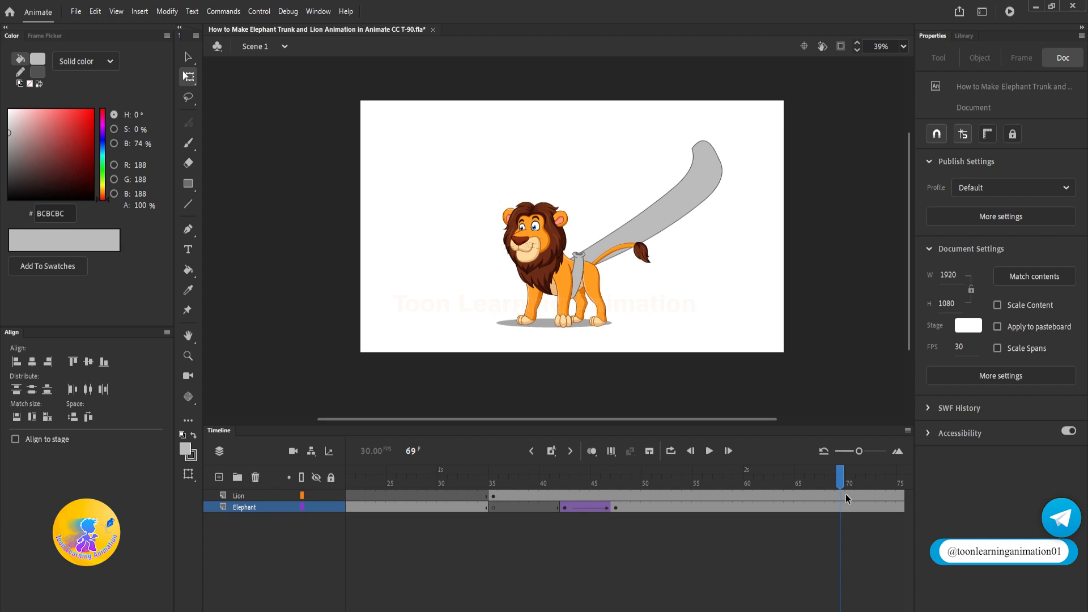
Step: Insert Lion and Elephant keyframes at frames 70 and 75, shift lion and trunk slightly left at 75, and classic-tween between them
left_click_drag(847, 496, 701, 518)
key("F6")
key("F6")
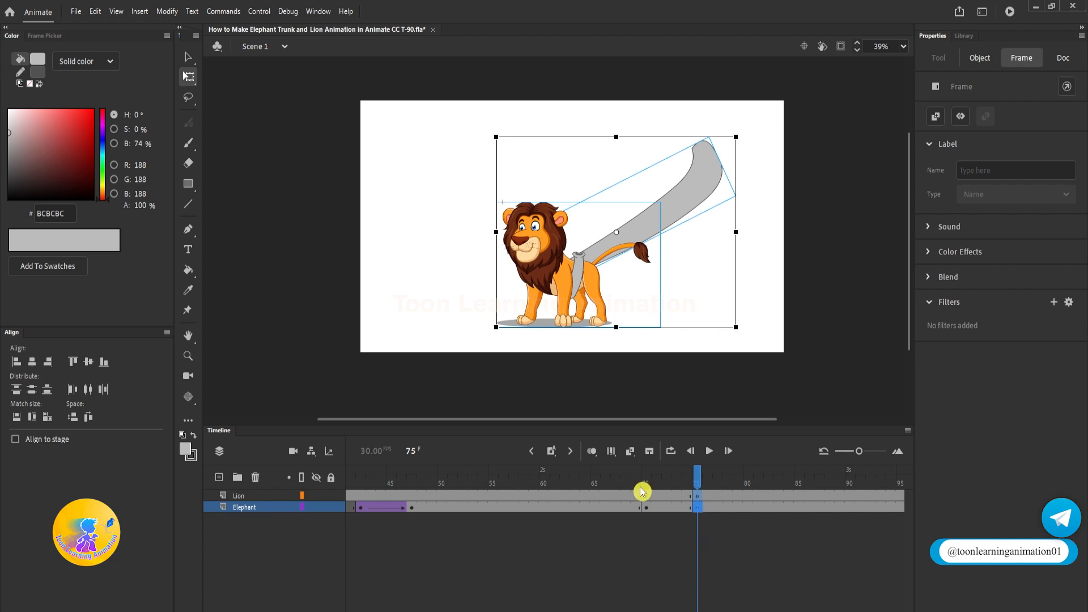
left_click_drag(579, 276, 550, 276)
left_click_drag(657, 496, 726, 516)
right_click(666, 507)
left_click(720, 151)
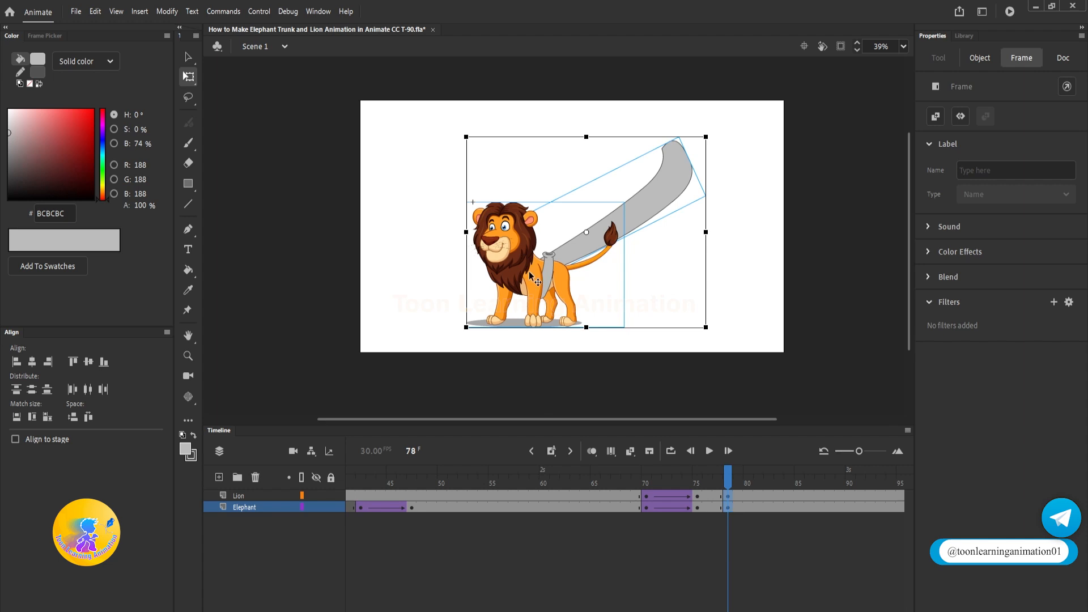
Step: Move the lion and trunk off the stage's upper right at frame 78 and create classic tweens from frame 75
left_click_drag(533, 278, 833, 180)
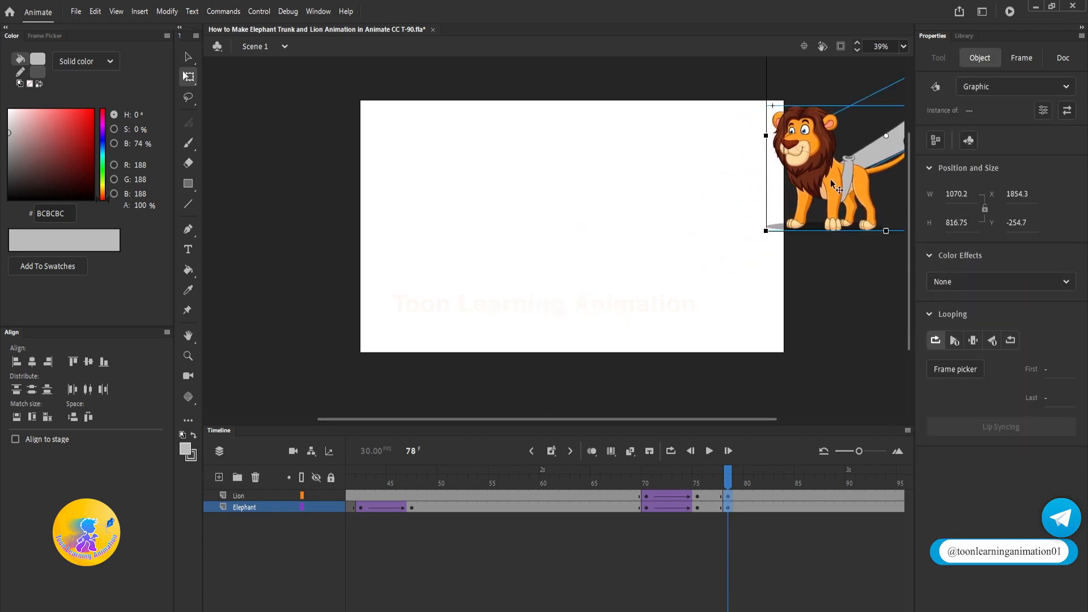
left_click(705, 509)
right_click(709, 509)
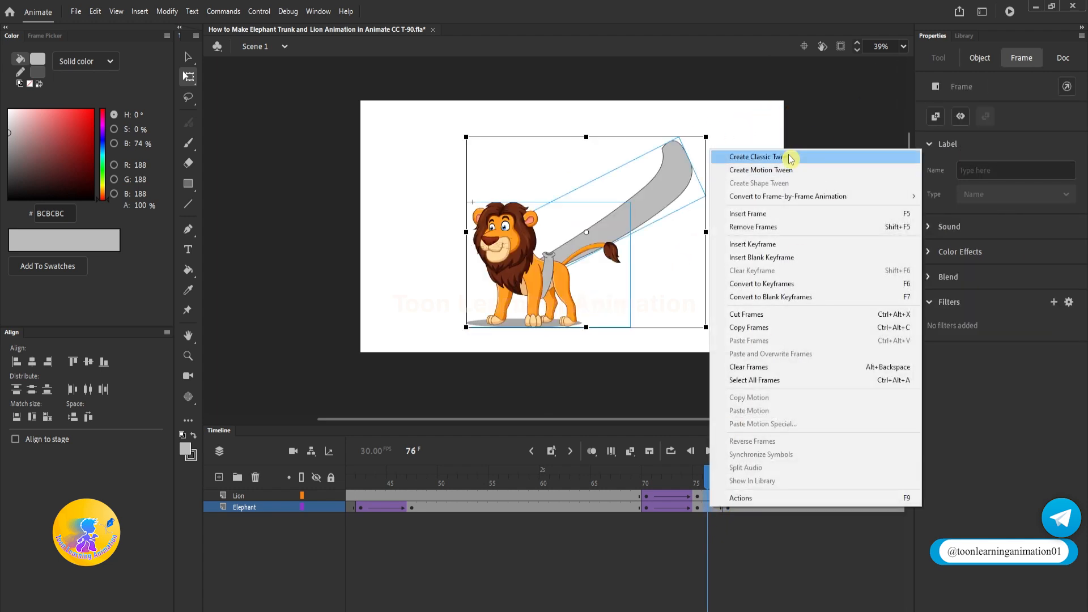
left_click(790, 159)
Step: Play the timeline from frame 70 to check the lion being pulled off the stage
left_click(642, 483)
key("Return")
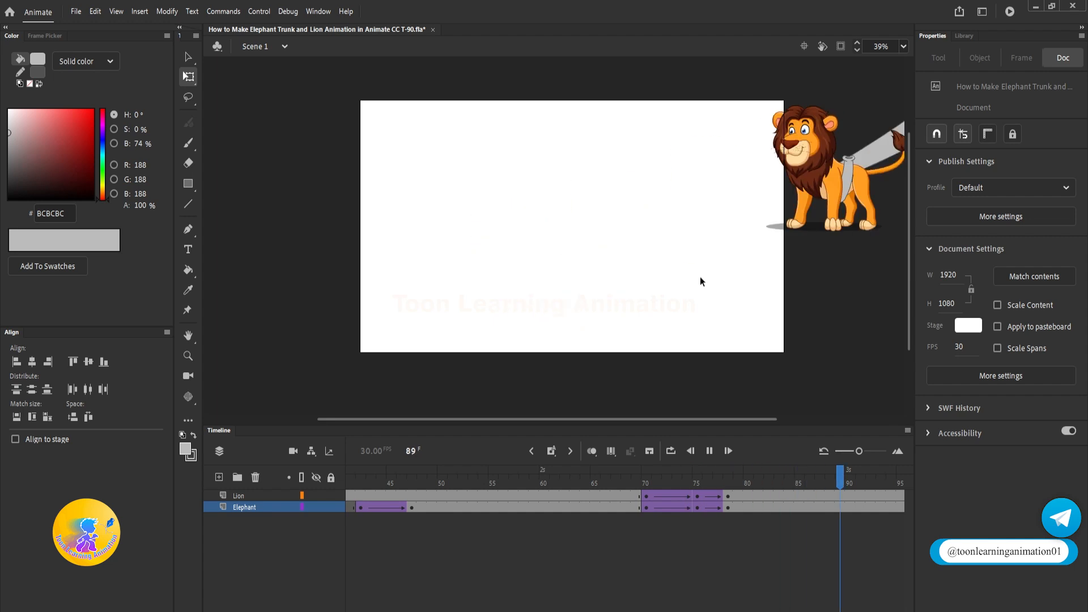
left_click(702, 527)
left_click(646, 485)
key("Return")
key("Return")
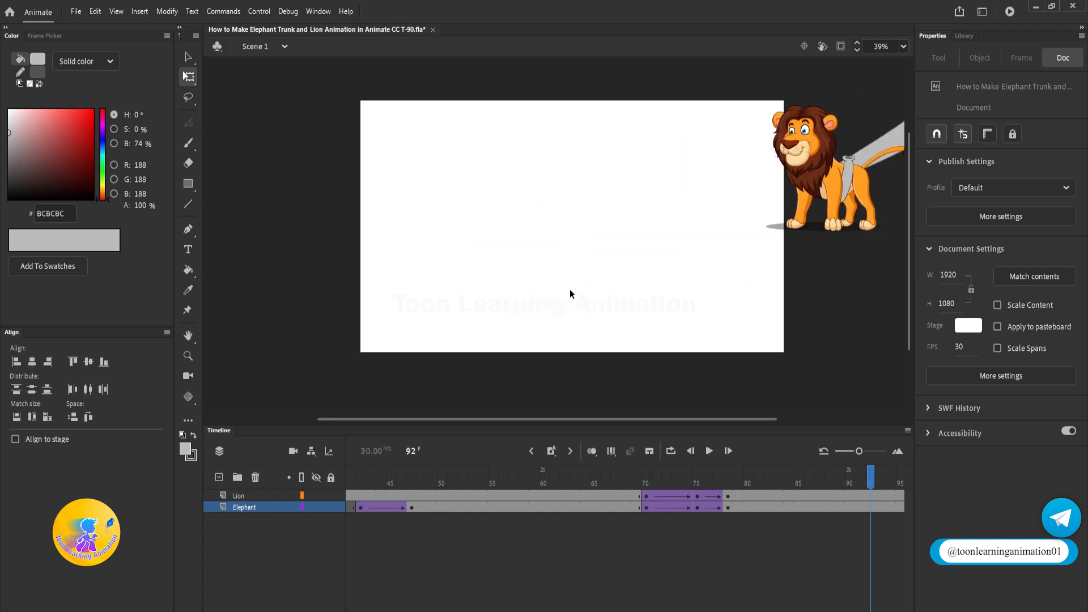
Step: Extend the pull-away tweens on the Lion and Elephant layers so their final keyframes sit at frame 80
left_click_drag(716, 476, 729, 510)
key("F6")
key("shift+F6")
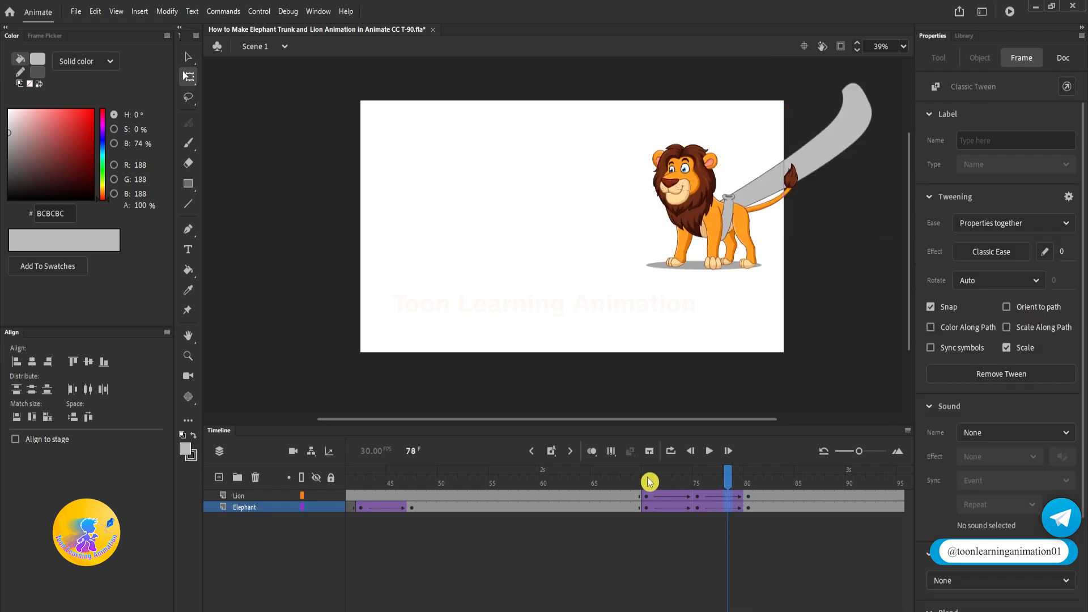
Step: Play the lengthened pull-away from frame 70 and the whole scene from the start
left_click(647, 480)
key("Return")
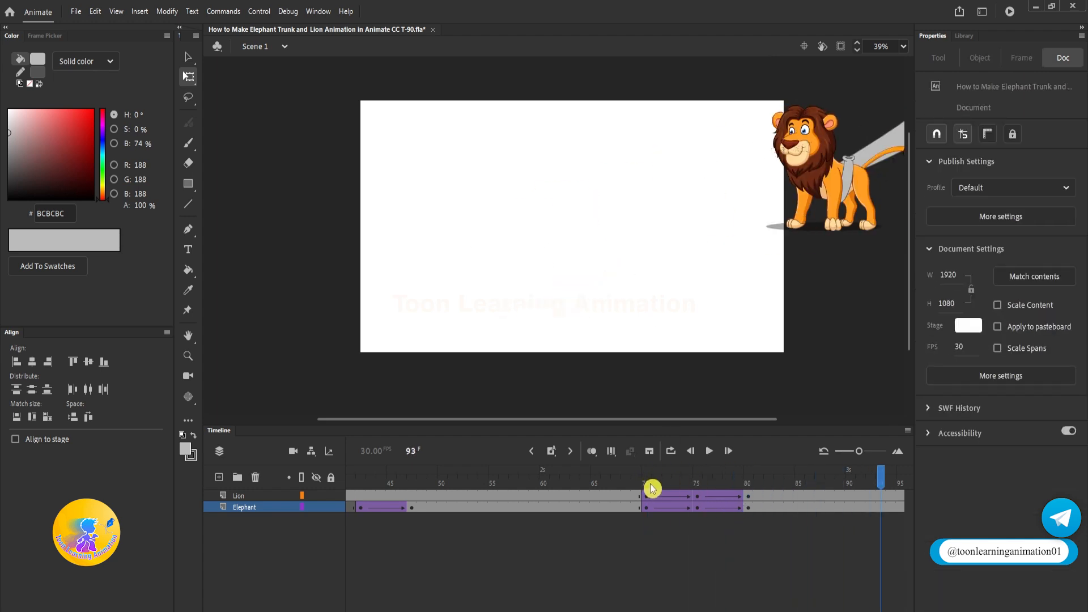
key("Return")
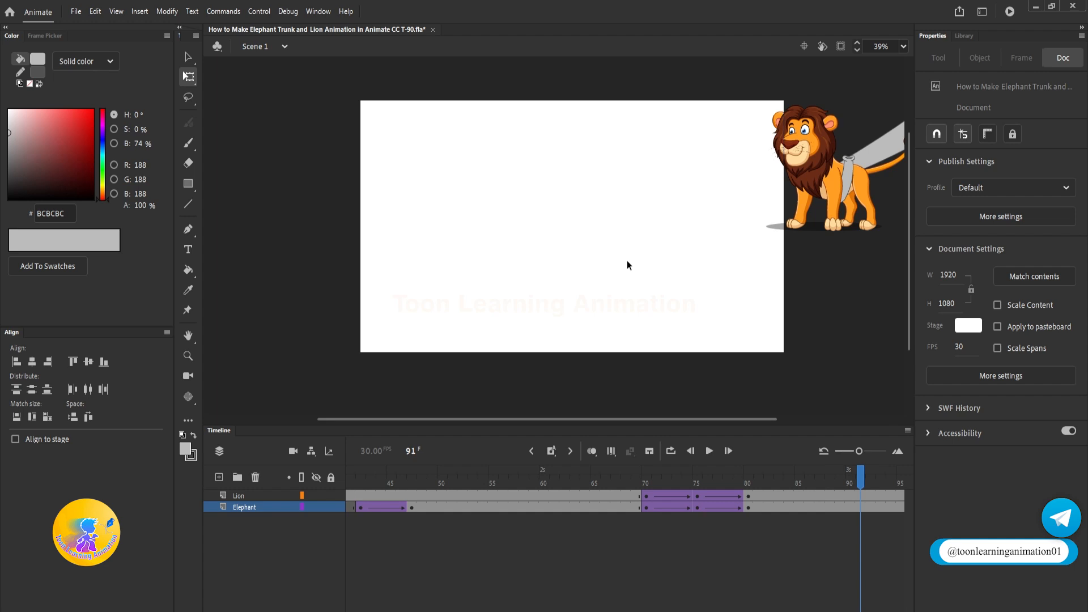
key("Return")
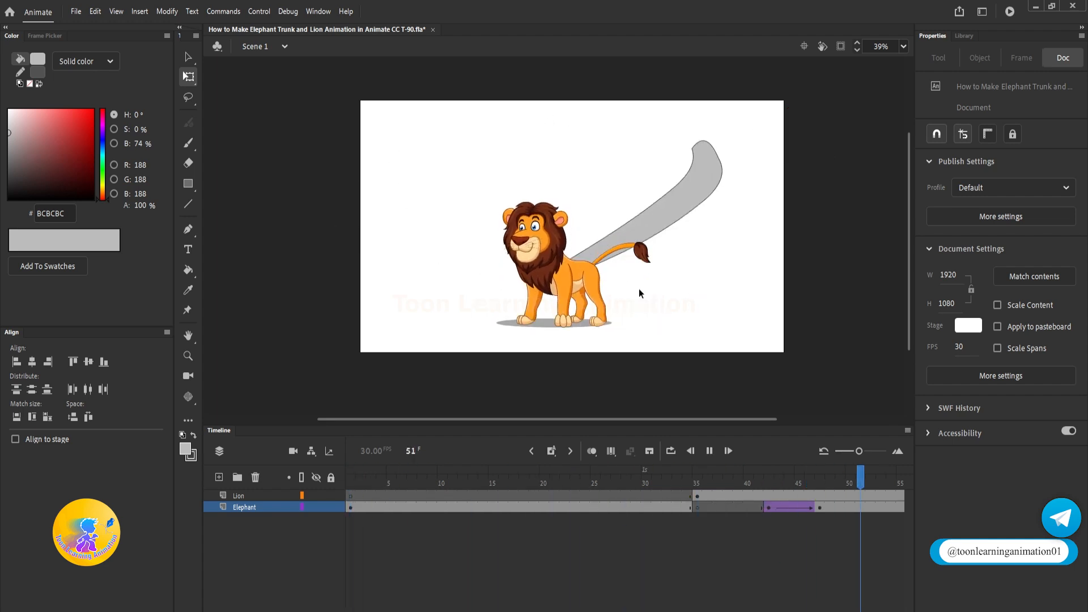
Step: At scene frame 75, open Lion Stand, unlock the Shadow layer, and delete the shadow from a new keyframe at frame 41 onward
left_click(494, 483)
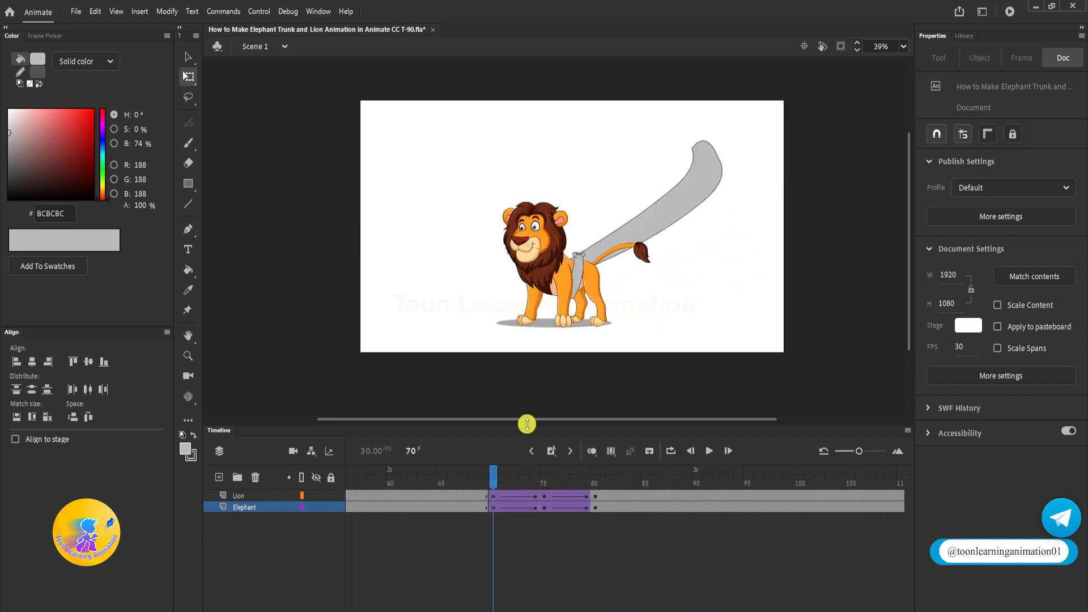
left_click_drag(500, 478, 546, 485)
left_click(801, 309)
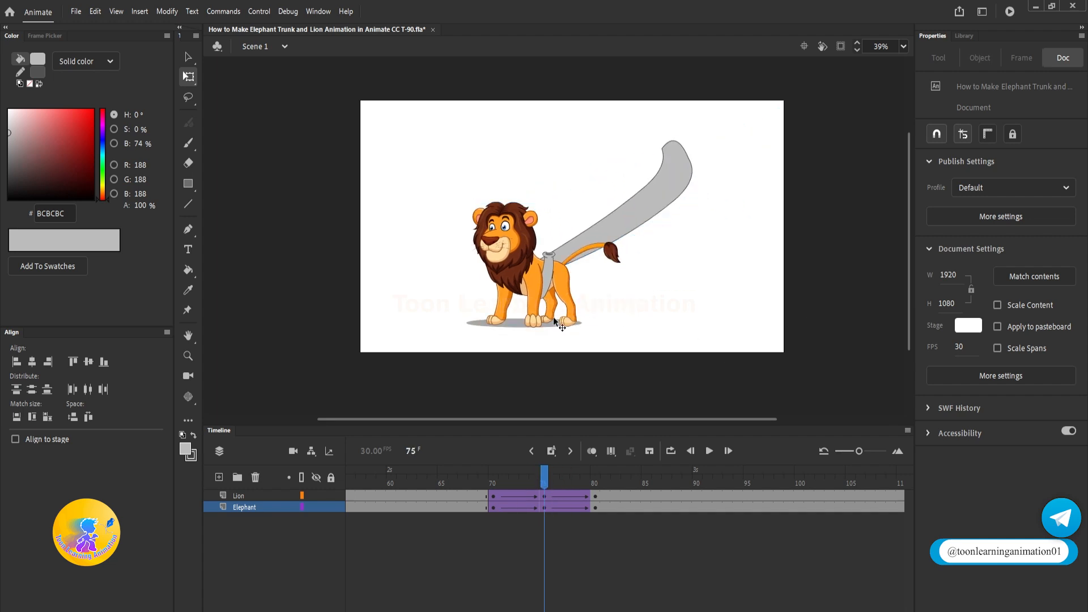
double_click(511, 321)
scroll(611, 570, "down", 3)
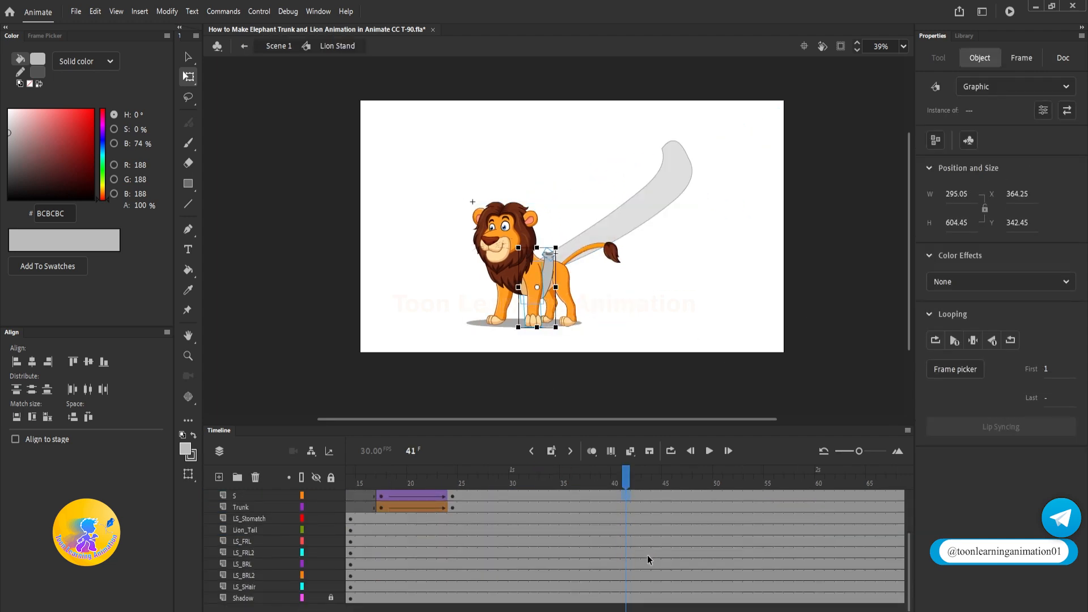
left_click(627, 598)
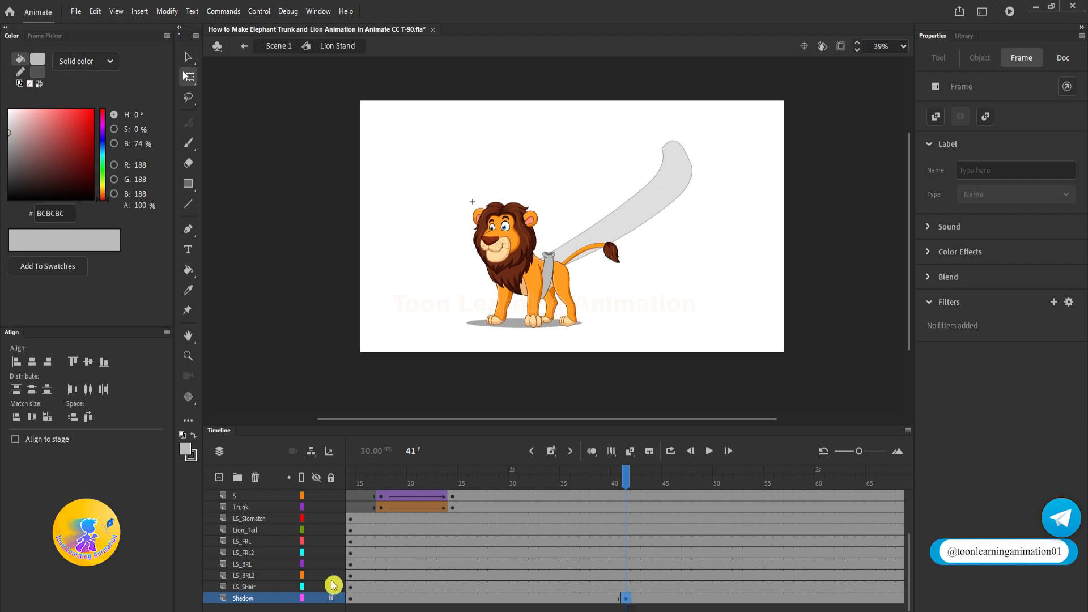
left_click(330, 598)
left_click(627, 601)
key("Delete")
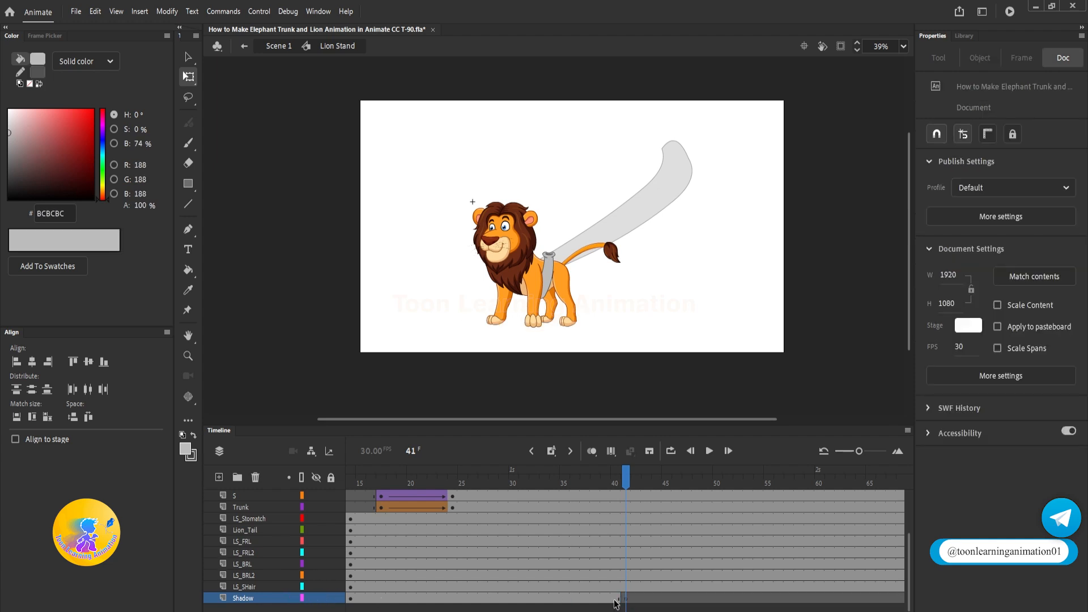
Step: Return to Scene 1, check the lion without its shadow at frame 75, and go back to frame 1
double_click(740, 277)
mouse_move(628, 479)
left_mouse_down()
mouse_move(577, 479)
mouse_move(627, 483)
left_mouse_up()
left_click_drag(656, 486, 626, 486)
left_click(604, 306)
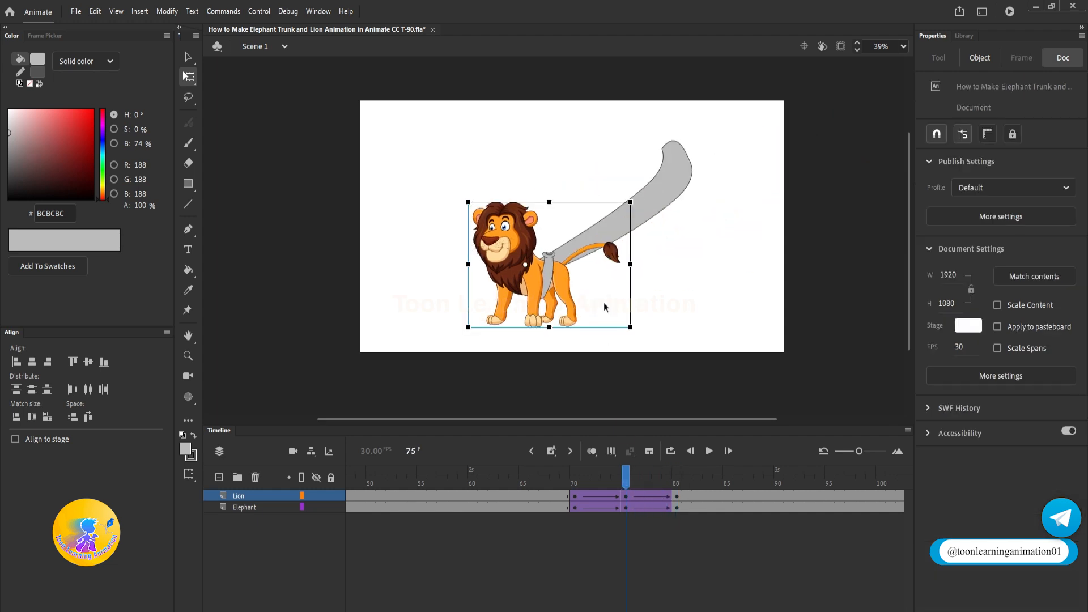
left_click(680, 341)
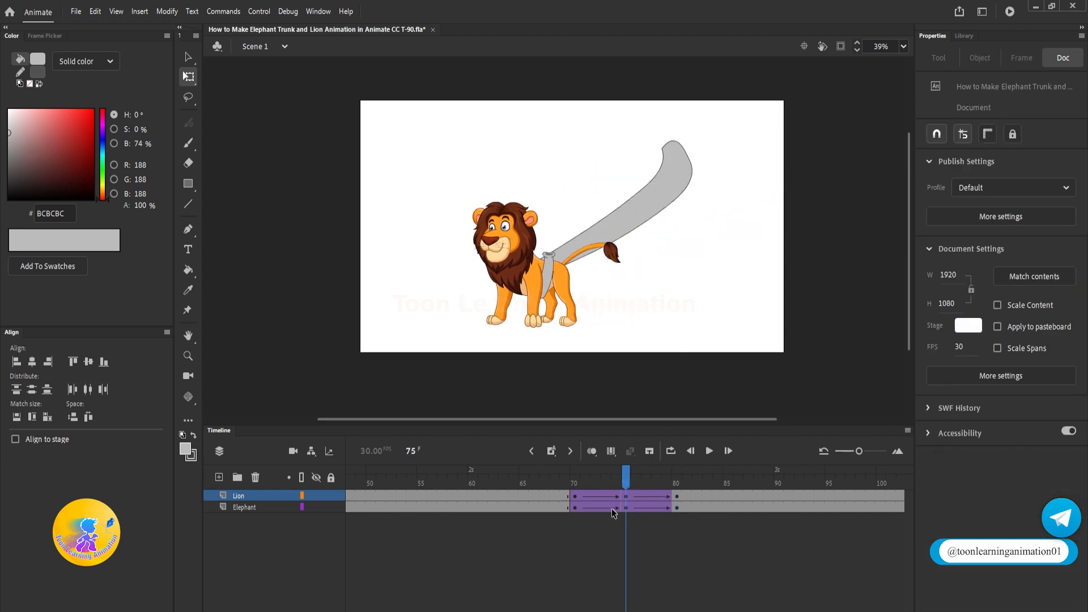
double_click(548, 282)
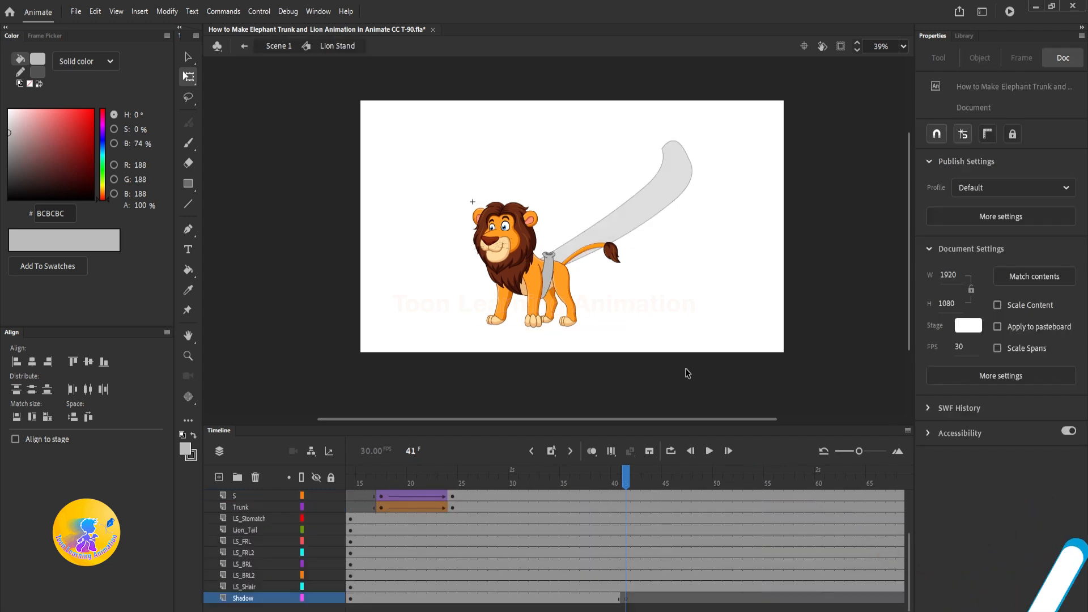
double_click(724, 306)
left_click(726, 309)
key("shift+comma")
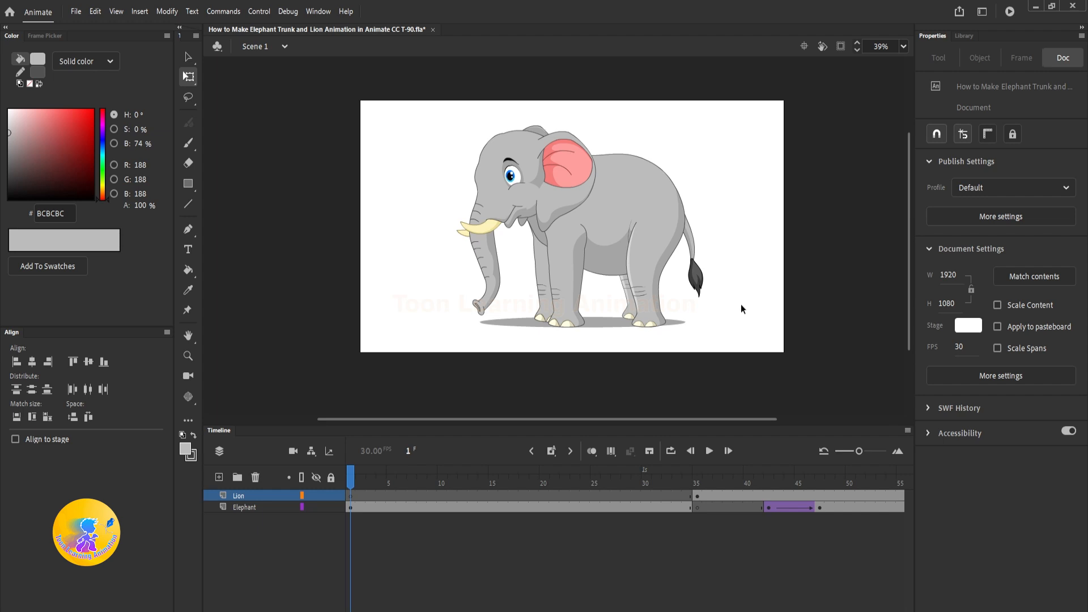
Step: Add a camera, zoom it to 112% at about X 26, Y -5, and scrub the timeline to check the framing
left_click(187, 378)
left_click(347, 506)
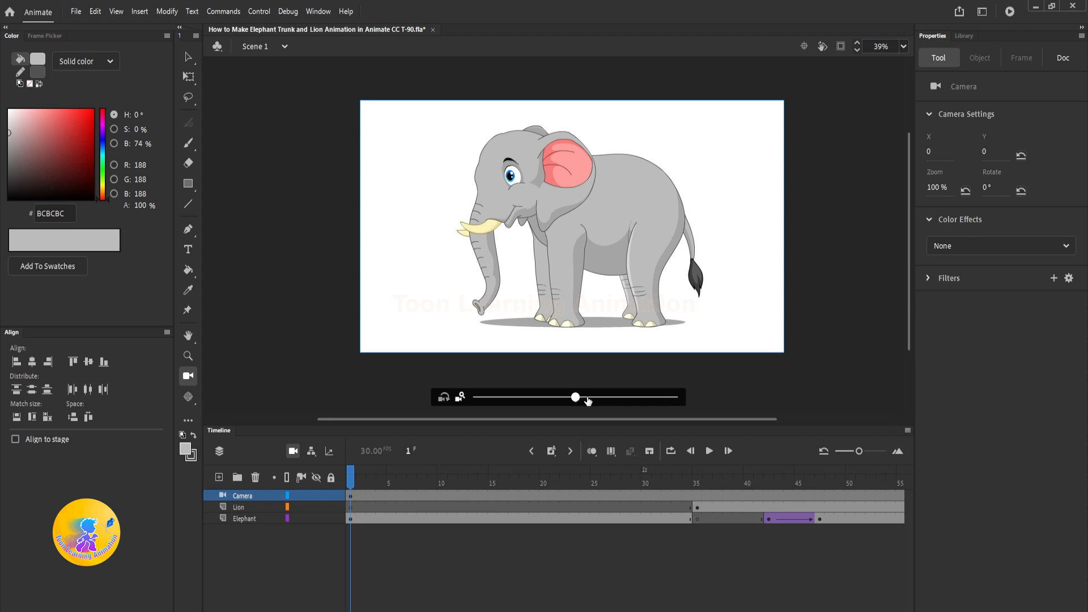
left_click_drag(588, 401, 598, 401)
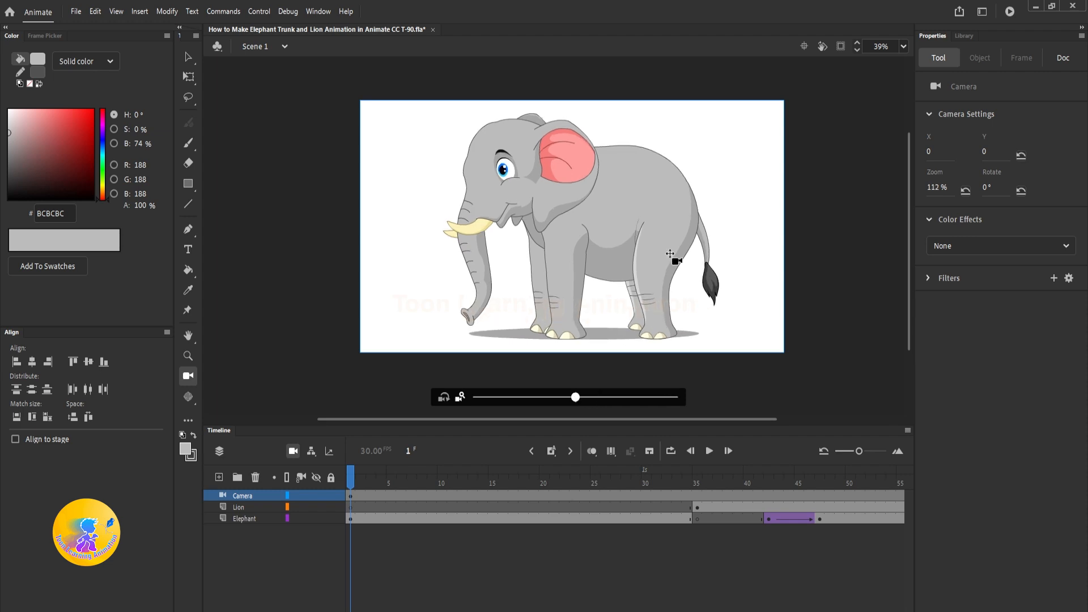
left_click_drag(670, 254, 676, 255)
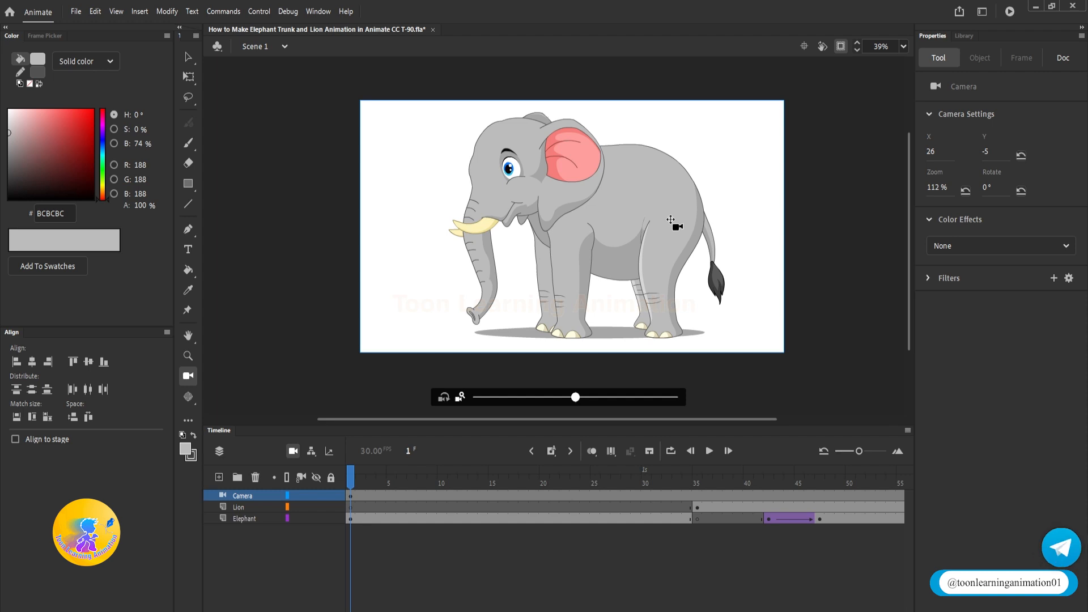
left_click_drag(355, 481, 575, 491)
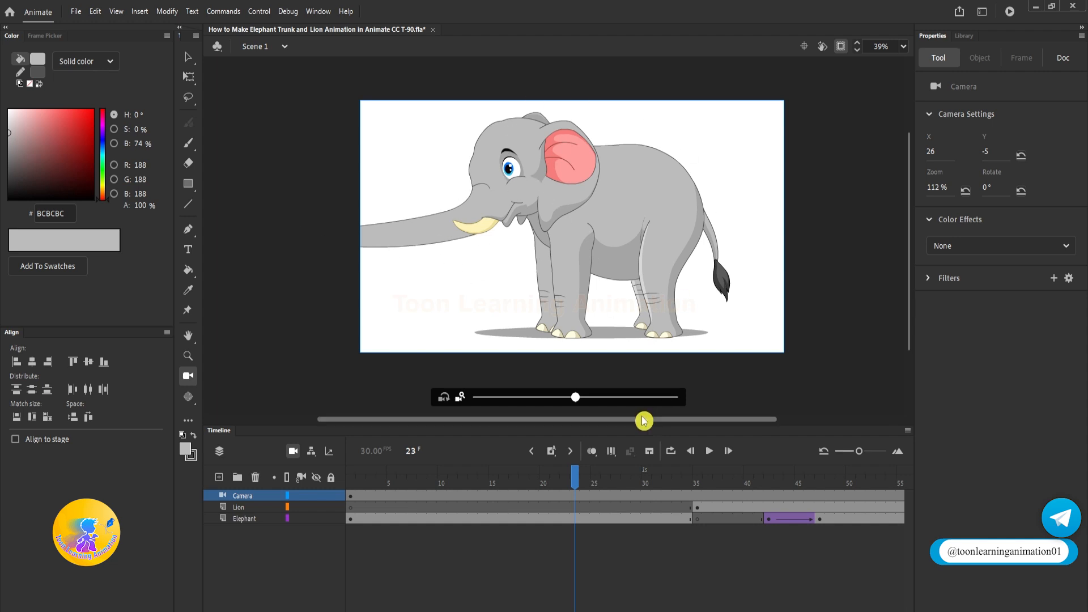
left_click_drag(382, 481, 245, 477)
Step: Reframe the camera on the elephant's head at 133% zoom, about X 324, Y 222, and play the scene to check it
left_click_drag(577, 399, 678, 397)
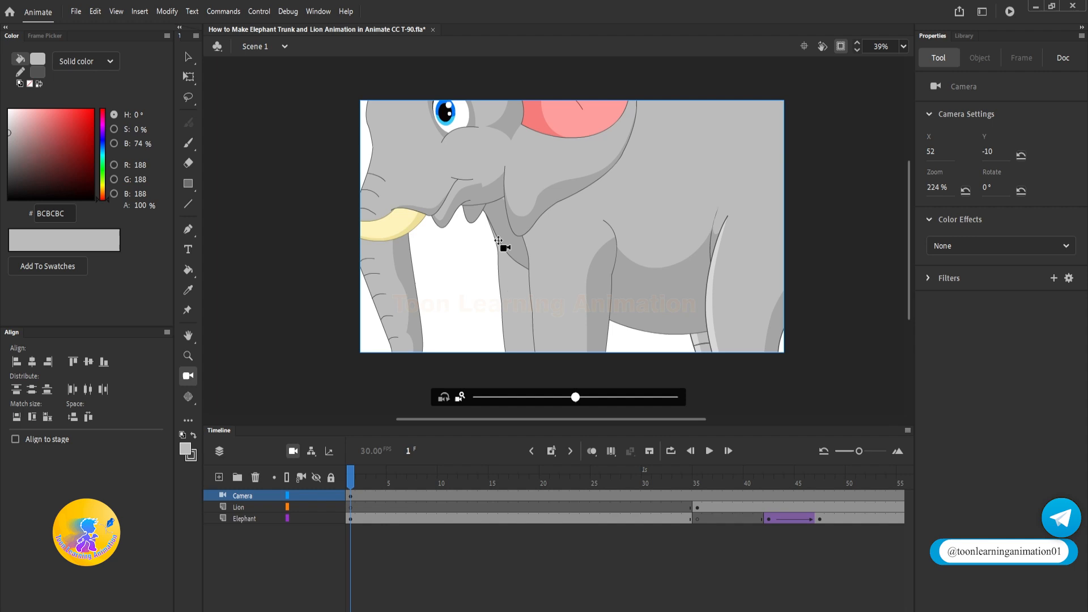
left_click_drag(499, 240, 506, 237)
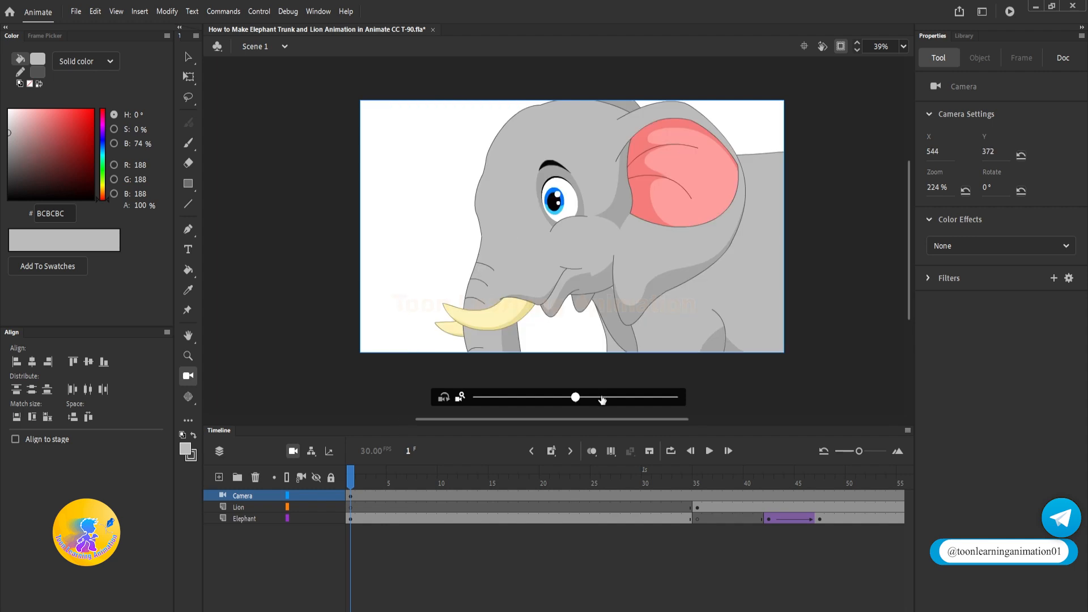
left_click_drag(503, 395, 501, 396)
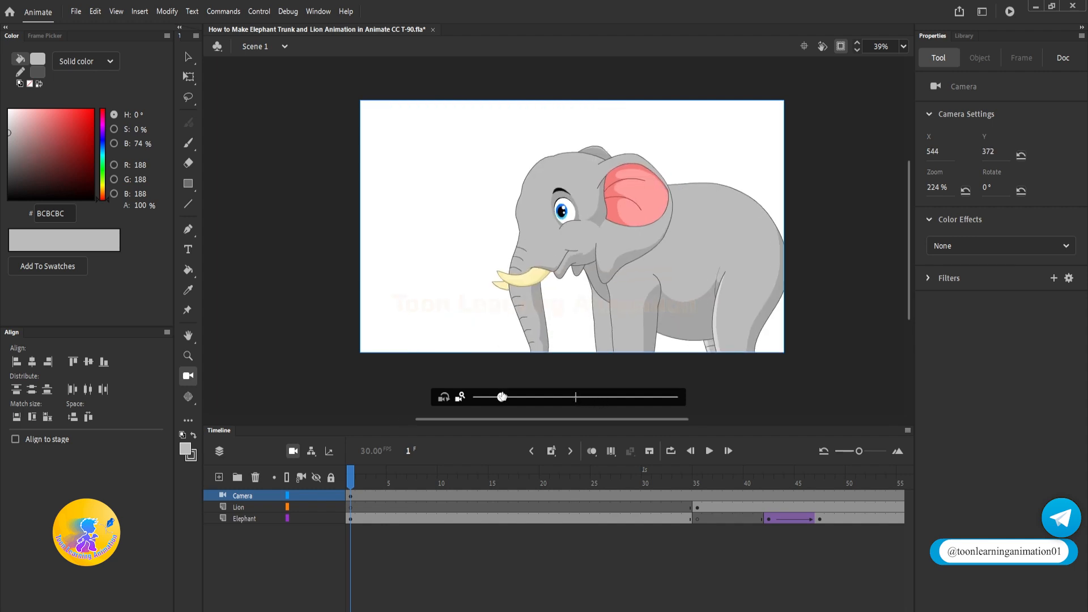
key("Return")
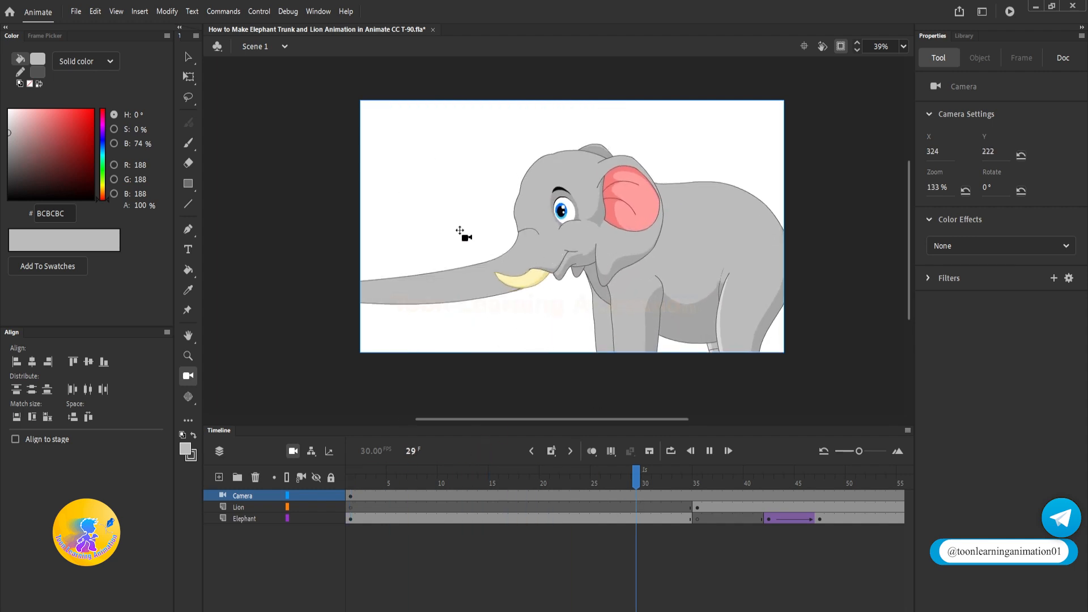
key("Return")
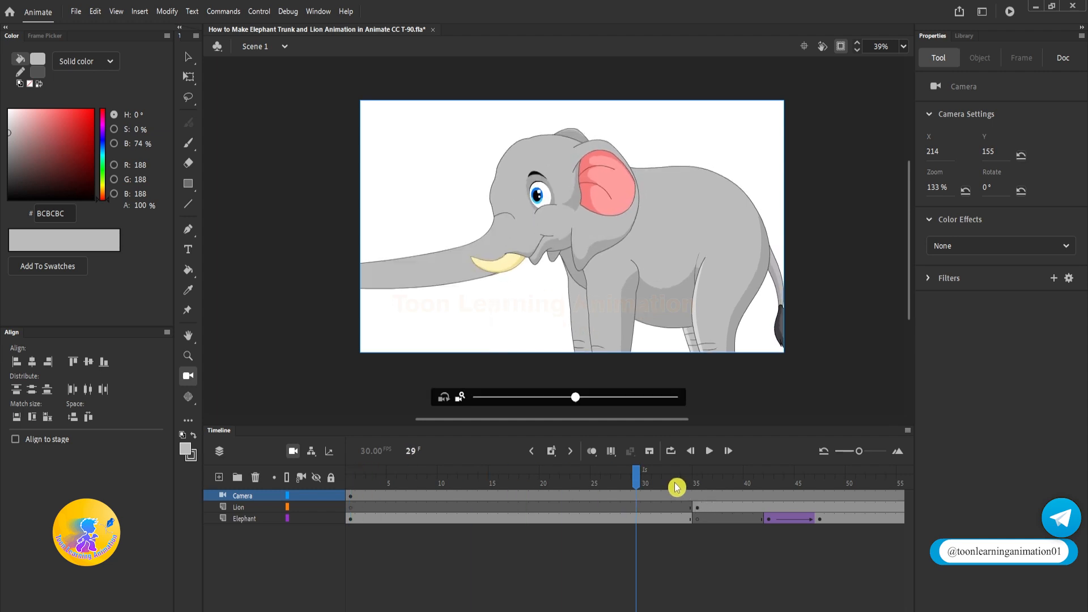
Step: Insert ten frames across all layers before the lion's entrance, moving its keyframe to frame 45
left_click(677, 485)
key("F5")
key("F5")
key("F5")
key("F5")
key("F5")
key("F5")
key("F5")
key("F5")
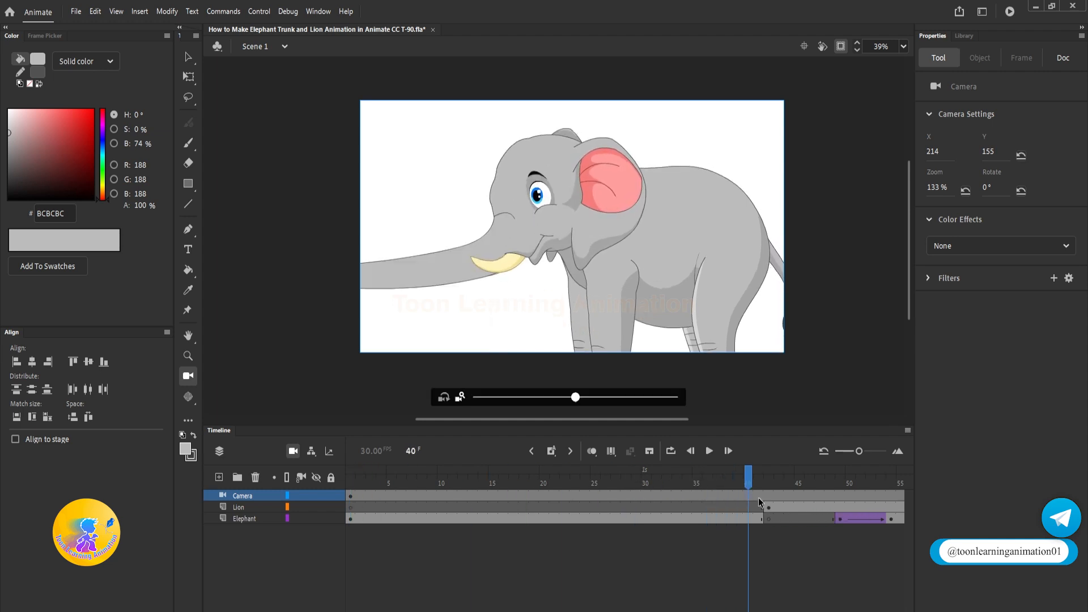
left_click(756, 482)
mouse_move(760, 475)
left_mouse_down()
mouse_move(650, 477)
mouse_move(758, 481)
left_mouse_up()
key("F5")
key("F5")
Step: Add a camera keyframe at frame 44 and zoom in on the elephant's head to about 152%, around X 255, Y 213
left_click(789, 497)
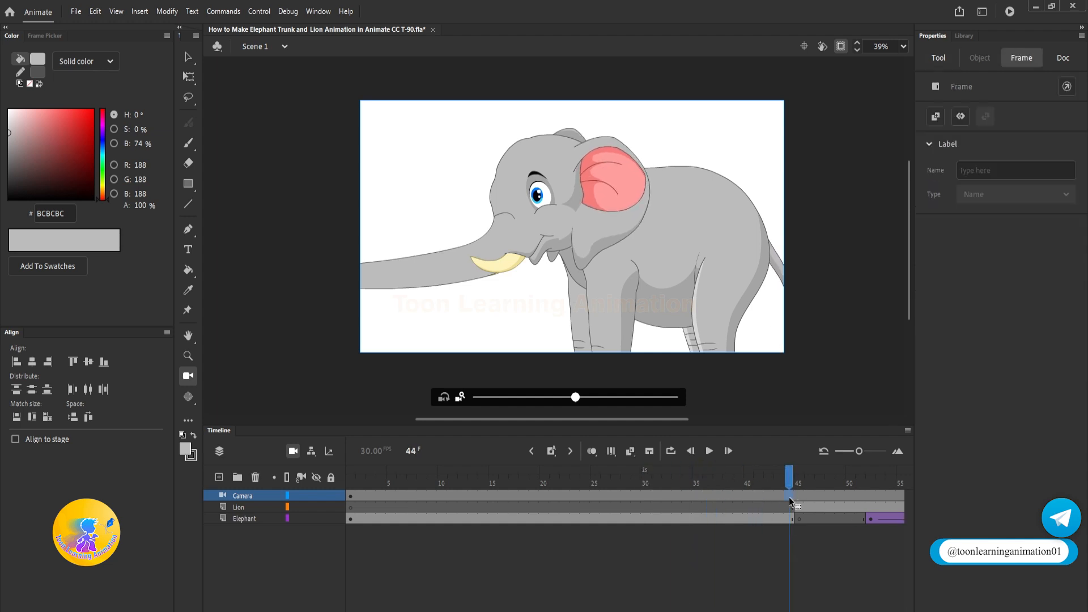
left_click_drag(577, 399, 596, 399)
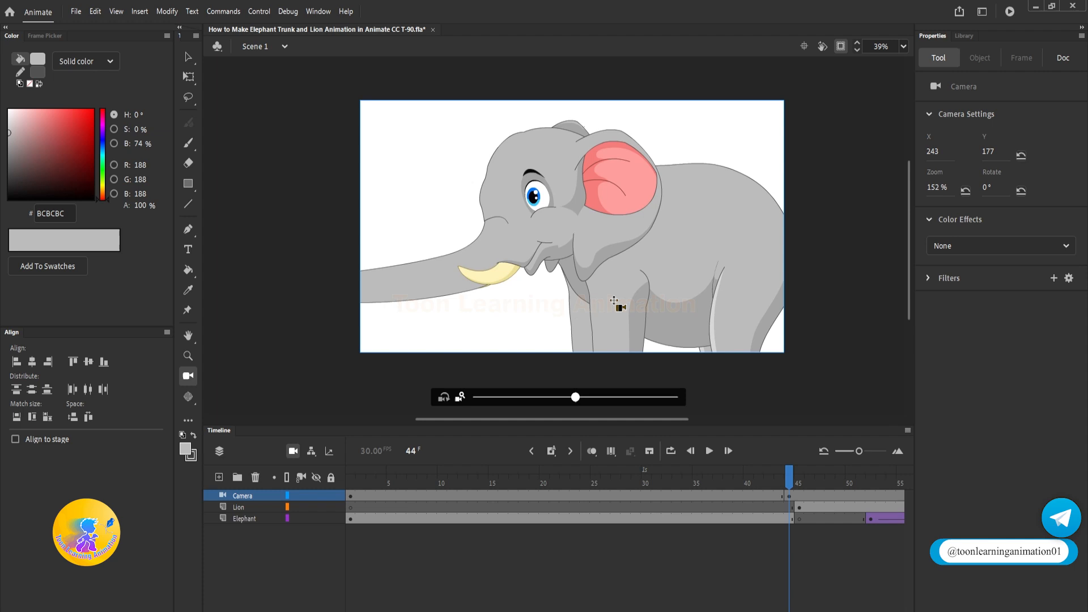
left_click_drag(614, 300, 617, 305)
Step: Create a classic tween on the Camera layer between frames 1 and 44, and play the scene from the start
right_click(646, 498)
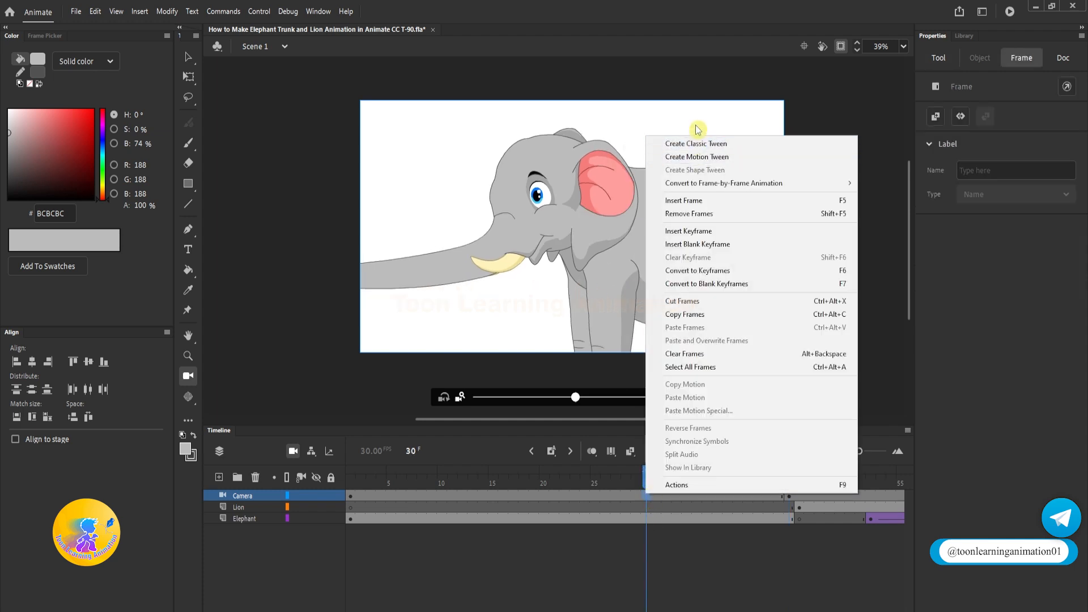
left_click(697, 145)
left_click(352, 481)
key("Return")
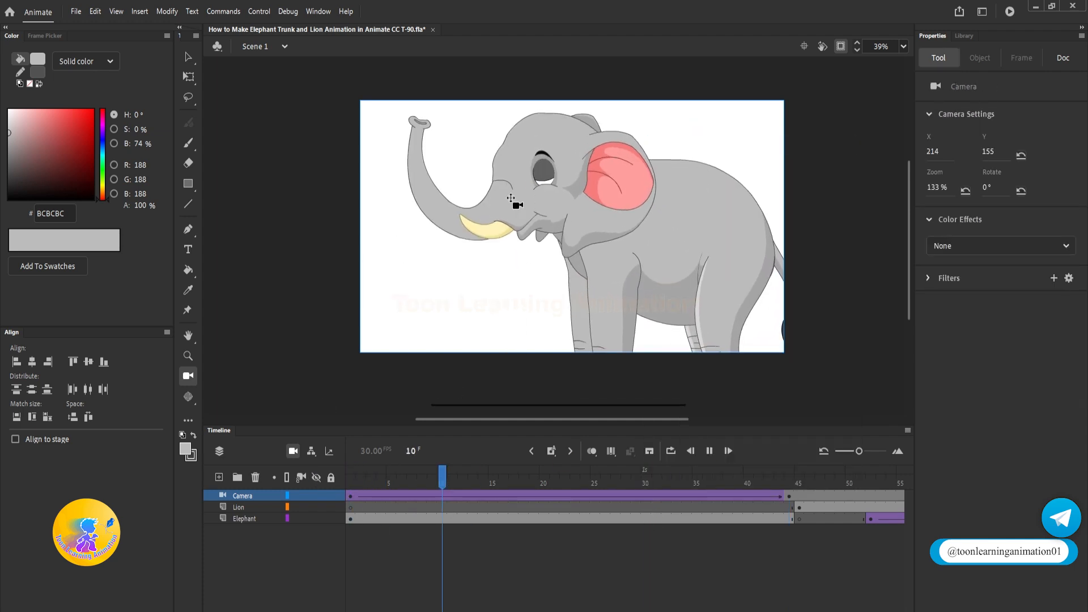
key("Return")
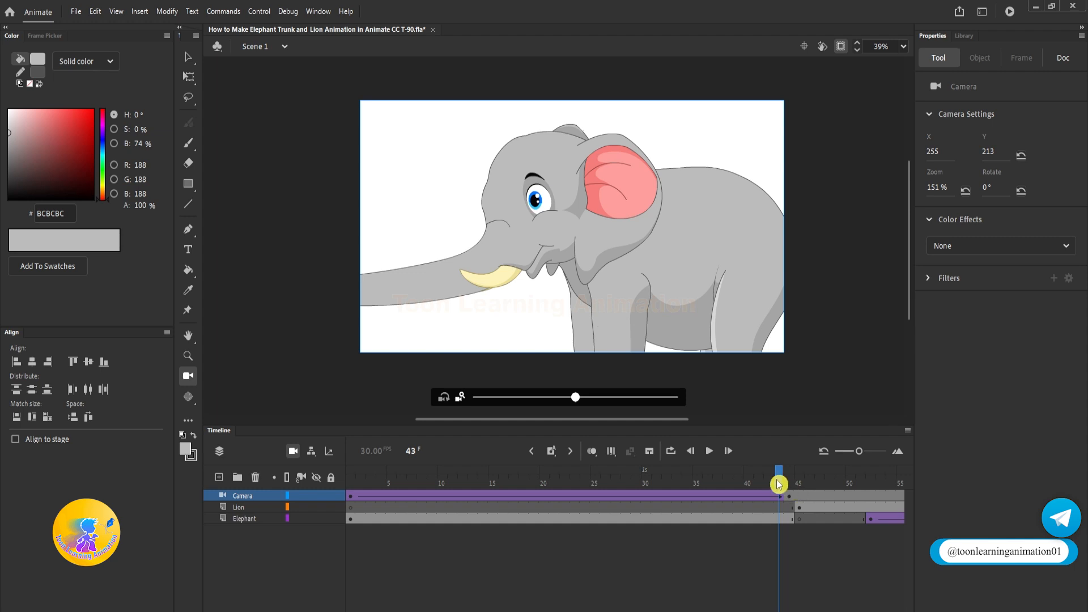
Step: Add a camera keyframe at frame 45 and frame the standing lion at 163% zoom, X 112, Y -208
left_click_drag(779, 483, 799, 501)
left_click(801, 497)
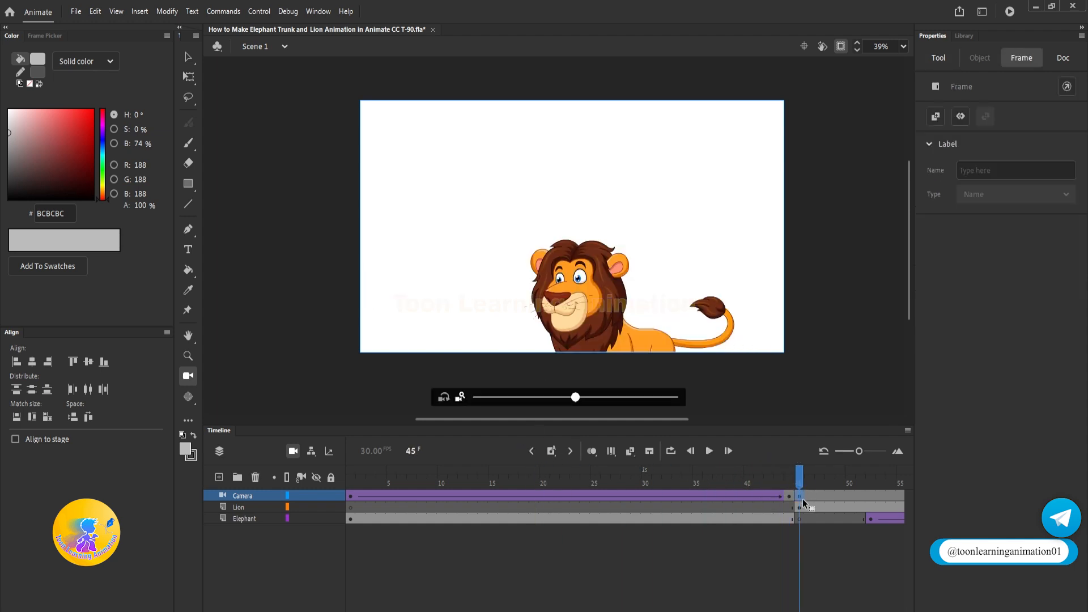
left_click_drag(667, 160, 688, 251)
left_click_drag(578, 398, 595, 397)
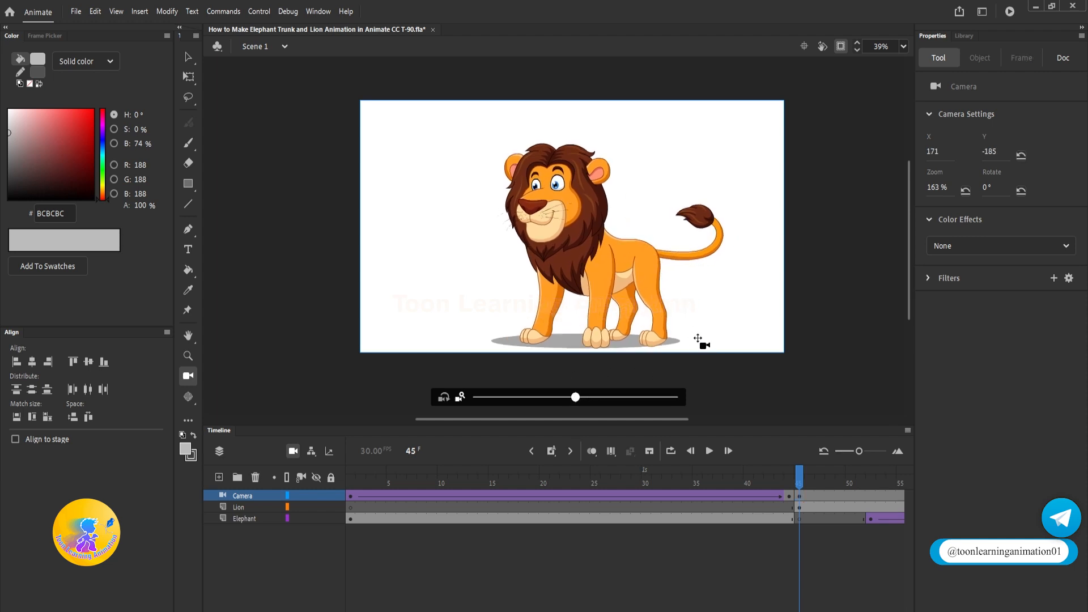
left_click_drag(698, 338, 710, 344)
Step: Play the scene from frame 45, replaying from around frame 85, to check the lion's framing while the trunk pulls it away
key("Return")
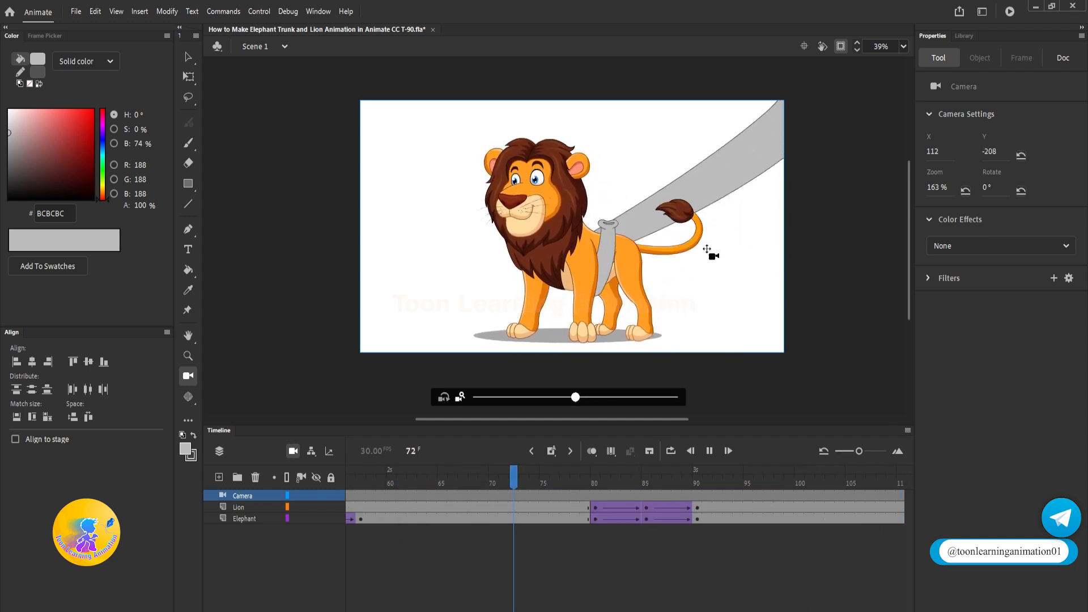
key("Return")
left_click(647, 489)
key("Return")
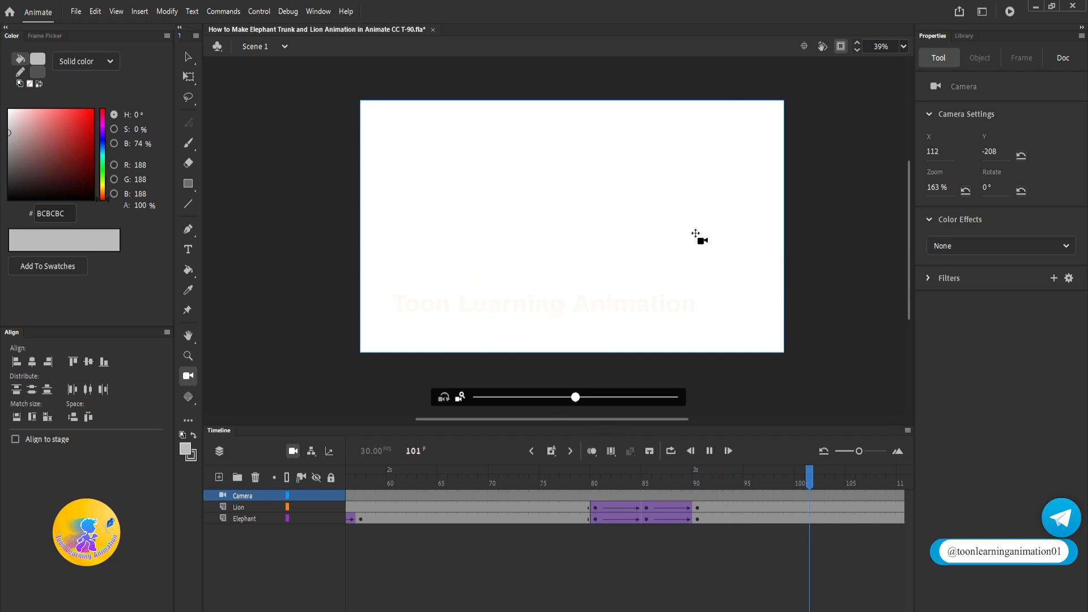
key("Return")
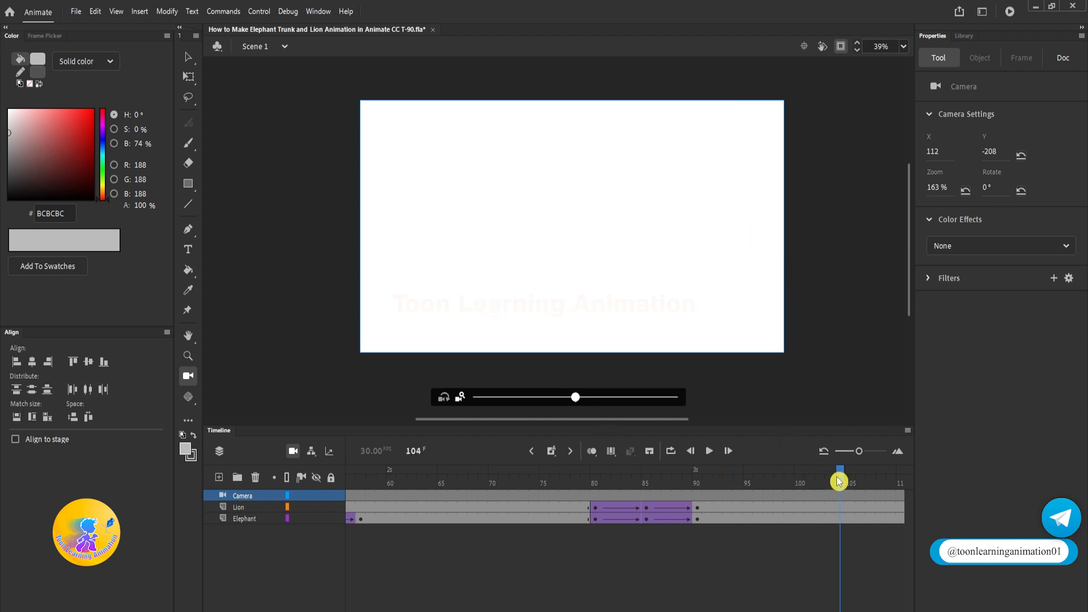
key("Return")
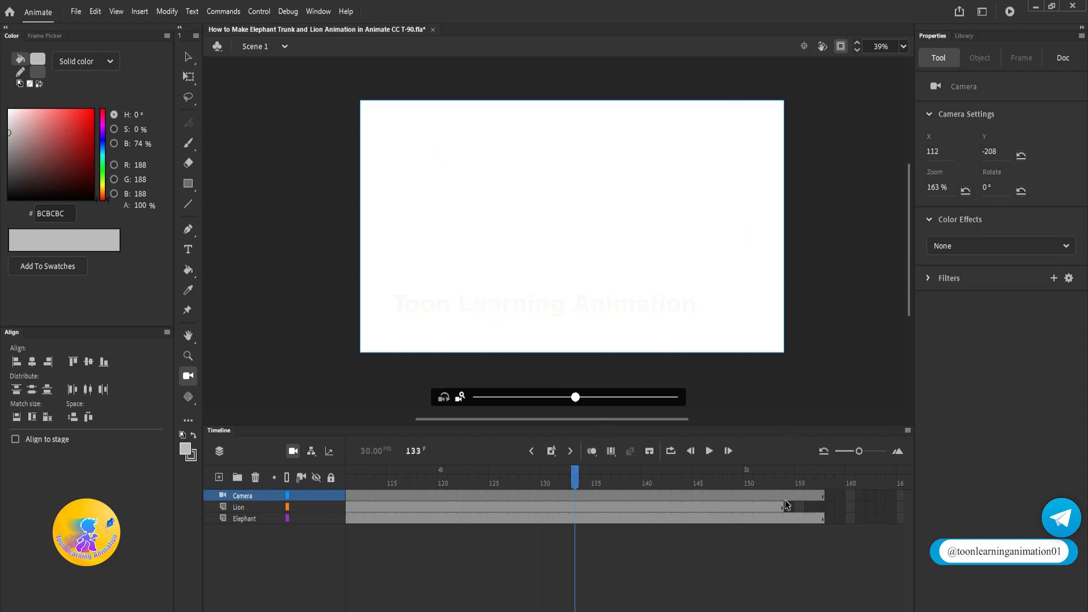
Step: Remove the surplus frames after frame 153 from the Camera, Lion and Elephant layers, and play the scene
left_click_drag(788, 498, 955, 595)
key("shift+F5")
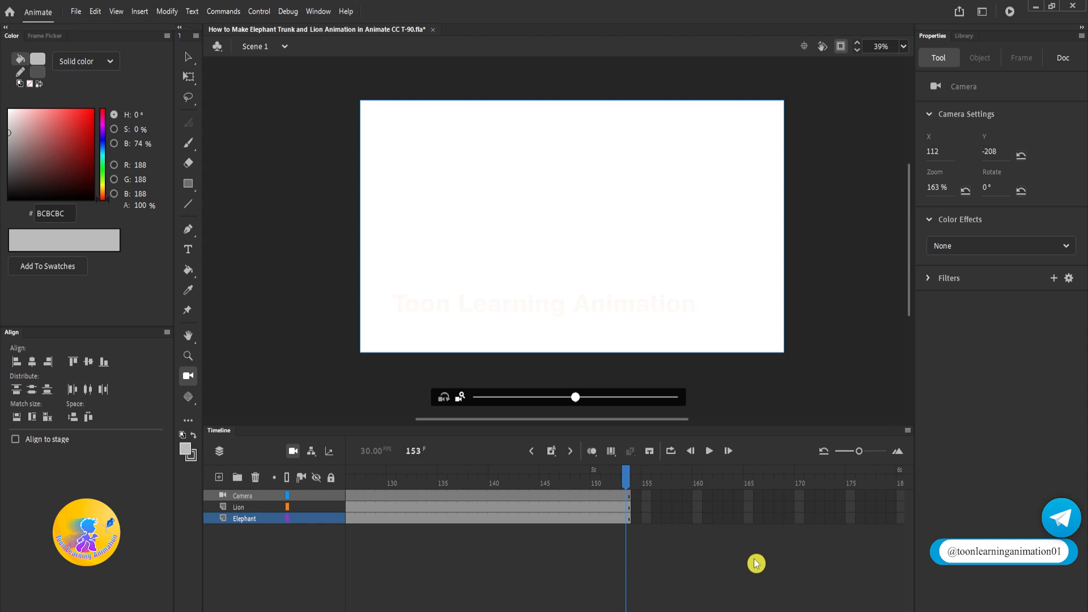
key("Return")
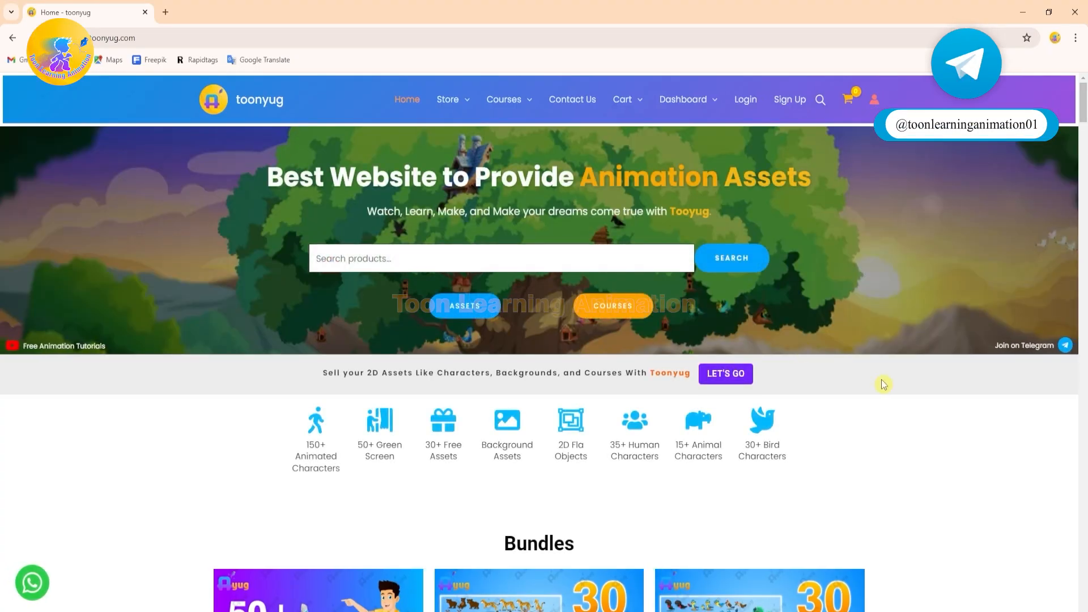
Step: Switch to the browser and look through the asset bundles, free assets and stock listings on the toonyug.com home page
scroll(885, 386, "down", 5)
scroll(983, 369, "down", 14)
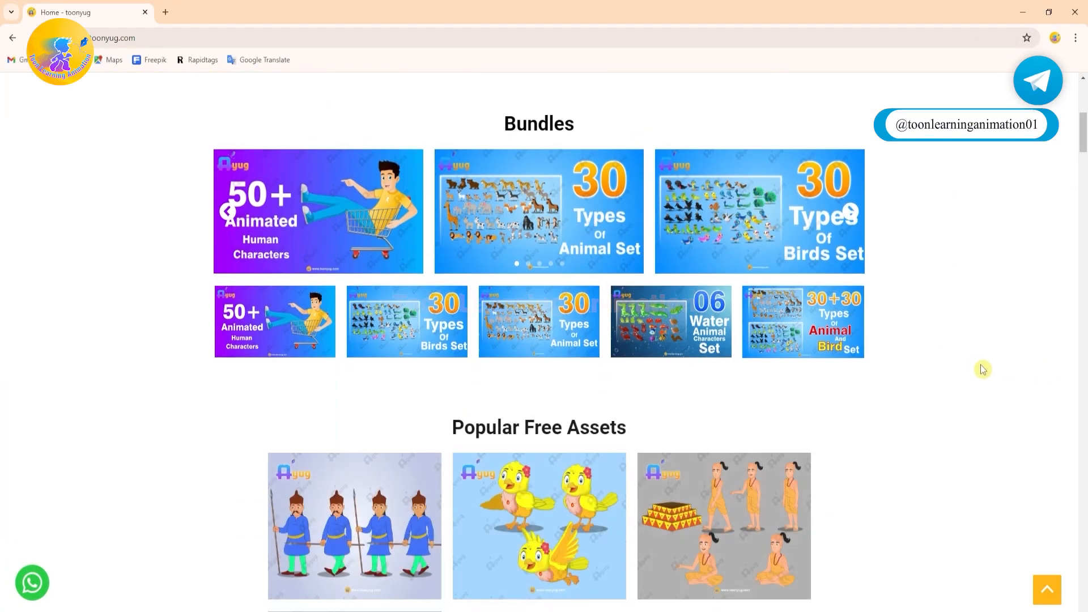
scroll(983, 370, "down", 14)
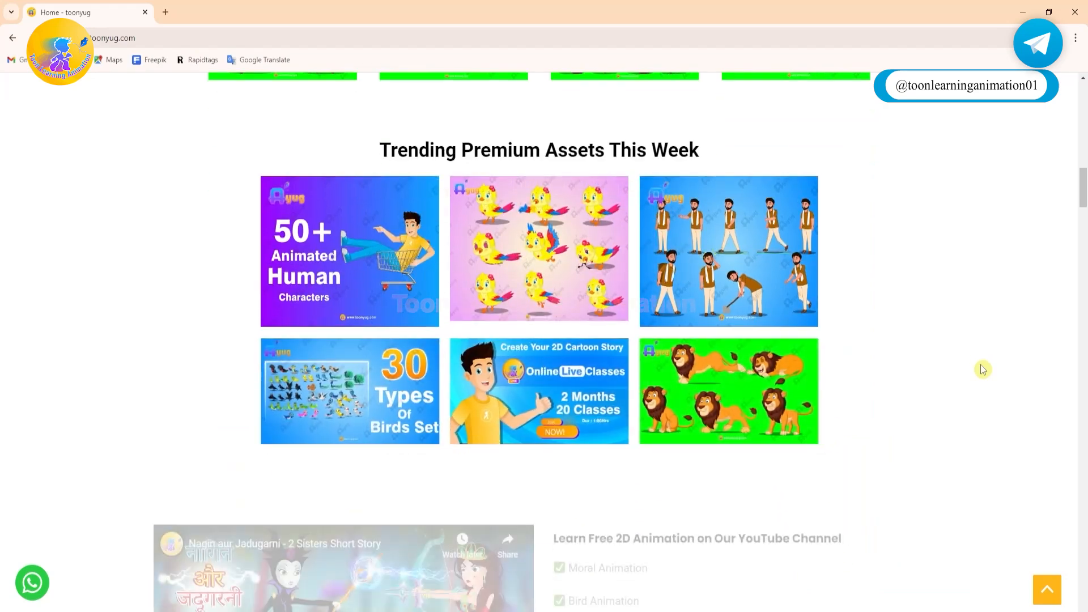
scroll(983, 370, "down", 14)
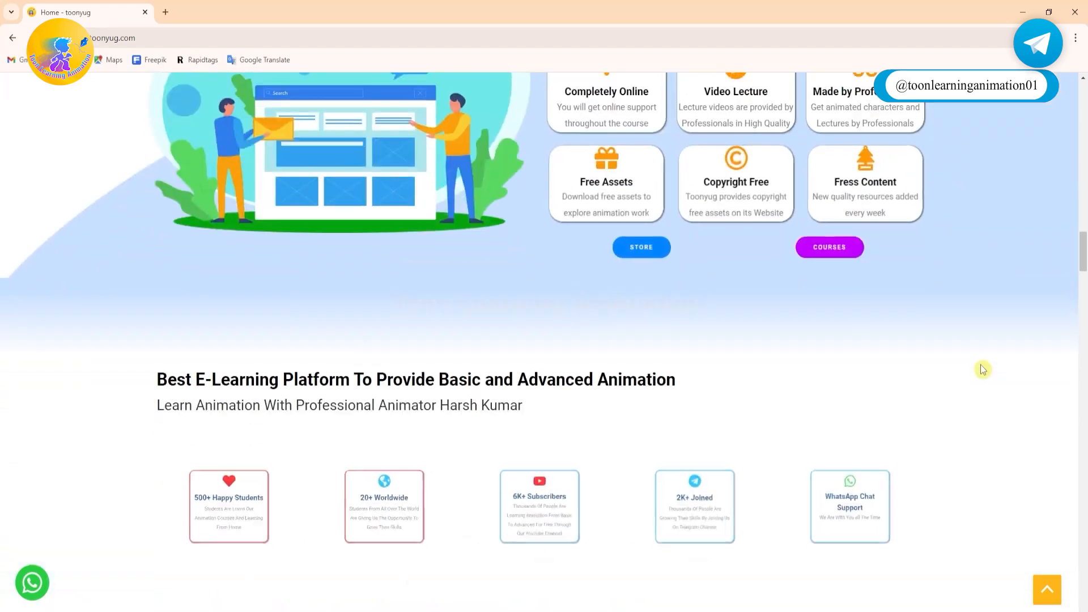
scroll(983, 370, "down", 14)
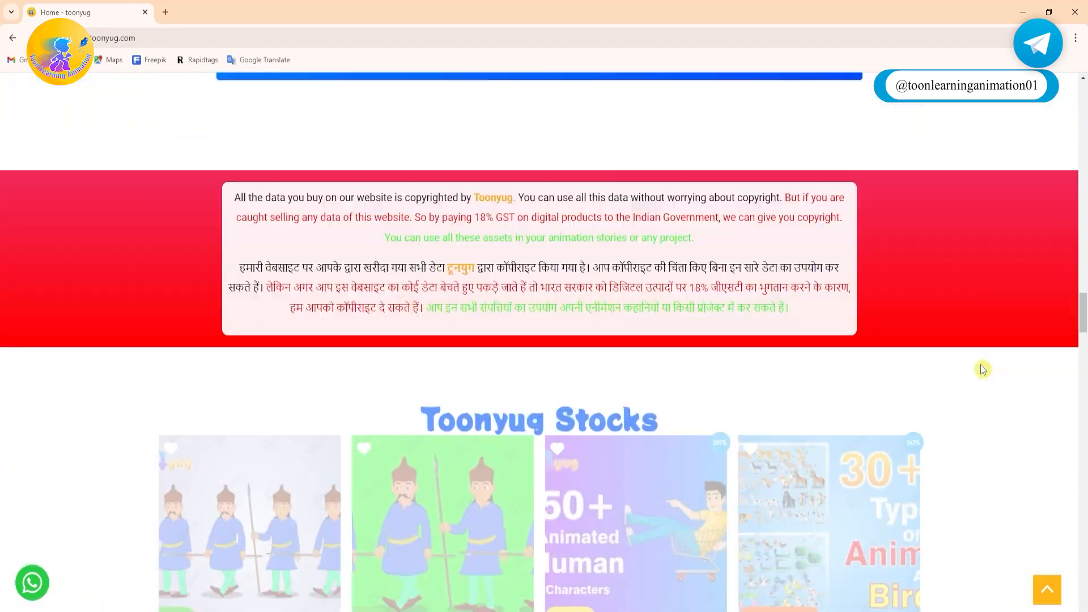
scroll(983, 369, "down", 20)
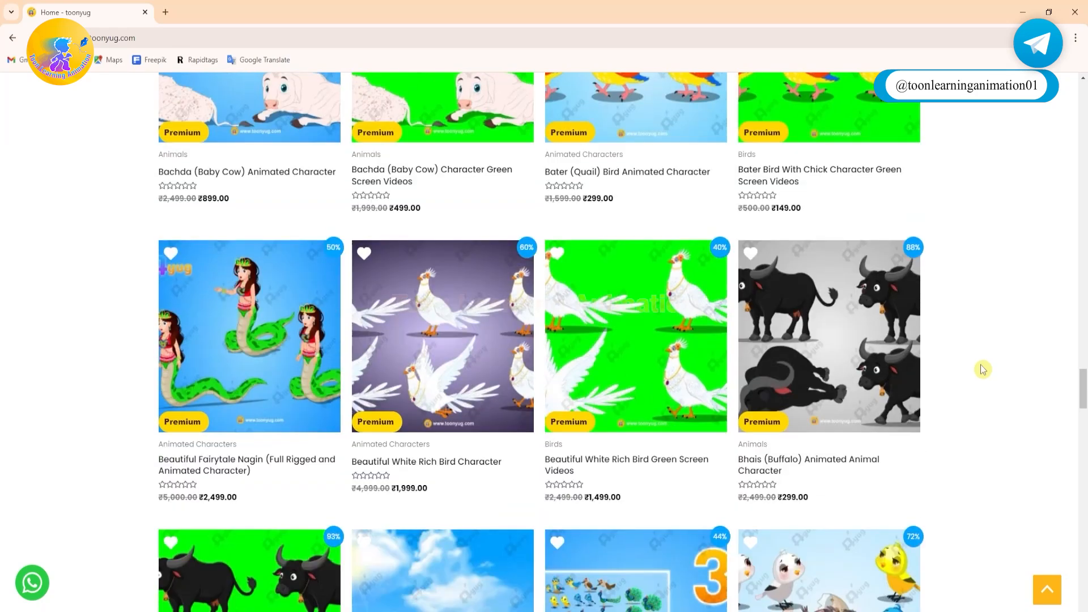
scroll(983, 369, "down", 20)
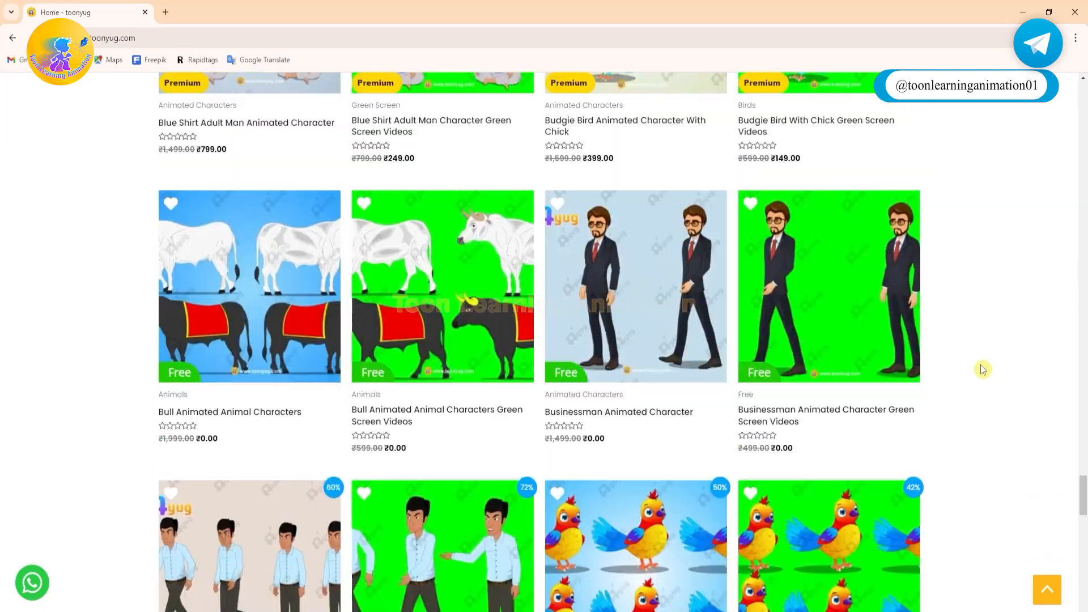